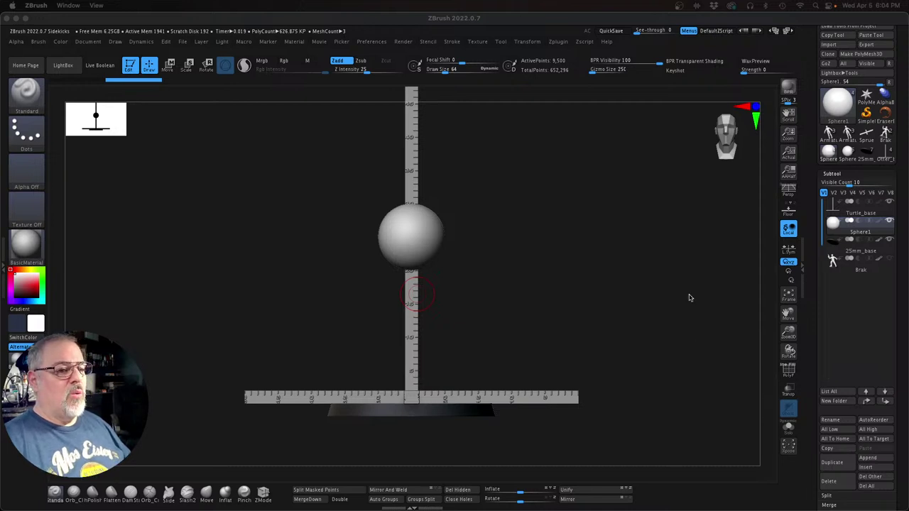
Step: Switch to the Armature_F_30mm tool and examine the female armature on its base from the front and a slight angle
{"action": "left_click_drag", "start_coordinate": [604, 324], "coordinate": [635, 351]}
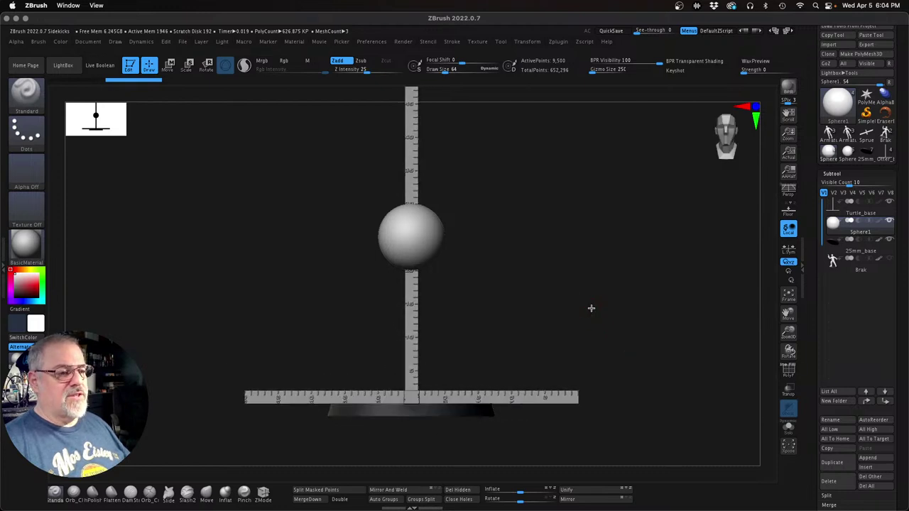
{"action": "left_click_drag", "start_coordinate": [591, 309], "coordinate": [598, 322], "text": "alt"}
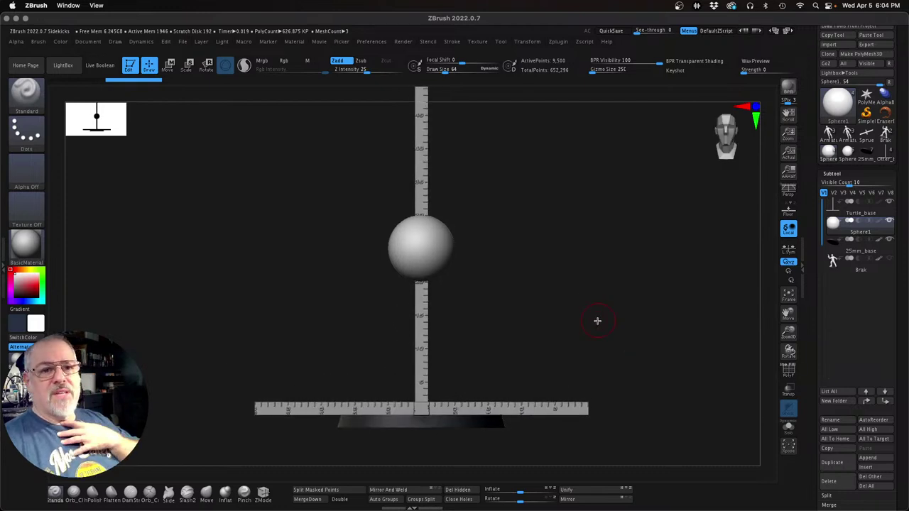
{"action": "left_click", "coordinate": [846, 140]}
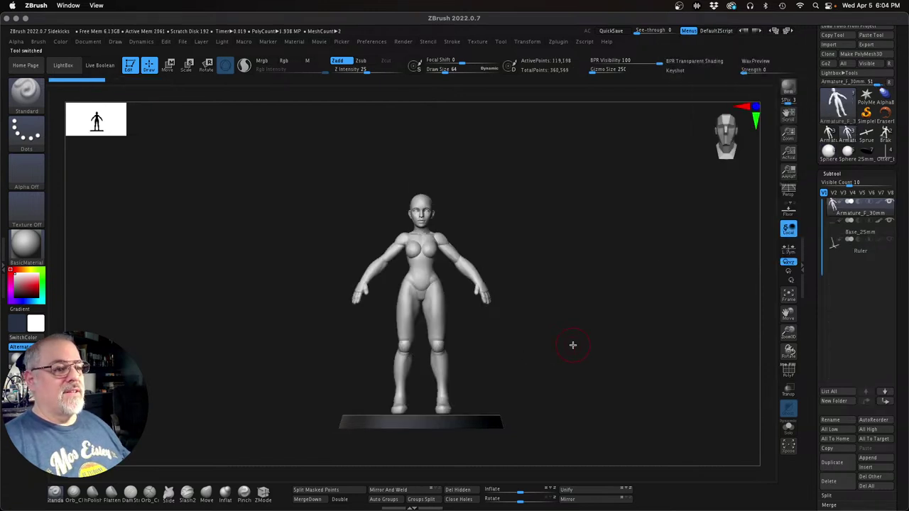
{"action": "left_click_drag", "start_coordinate": [550, 356], "coordinate": [555, 351]}
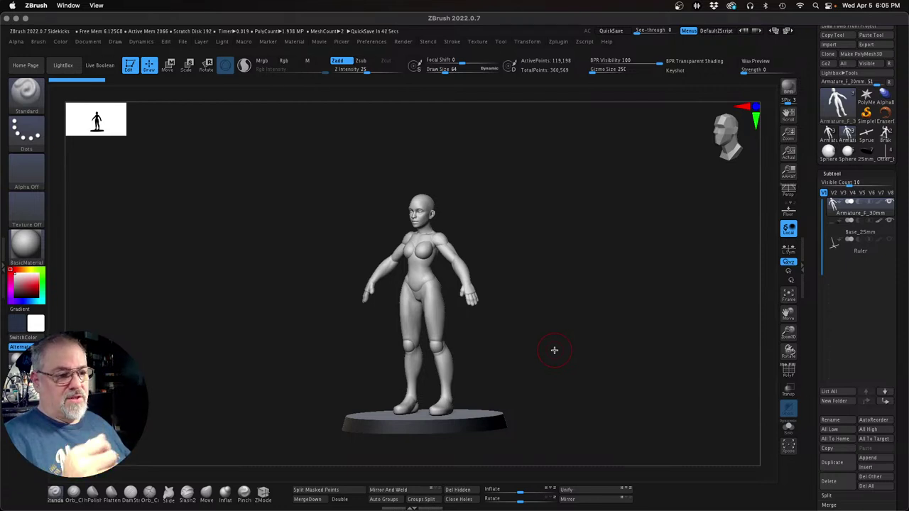
{"action": "left_click_drag", "start_coordinate": [560, 362], "coordinate": [581, 356]}
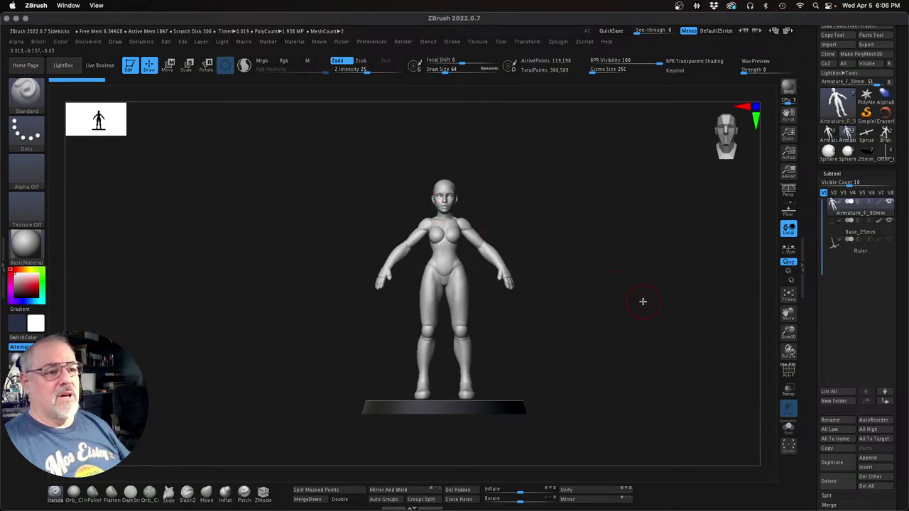
{"action": "left_click_drag", "start_coordinate": [644, 300], "coordinate": [611, 301]}
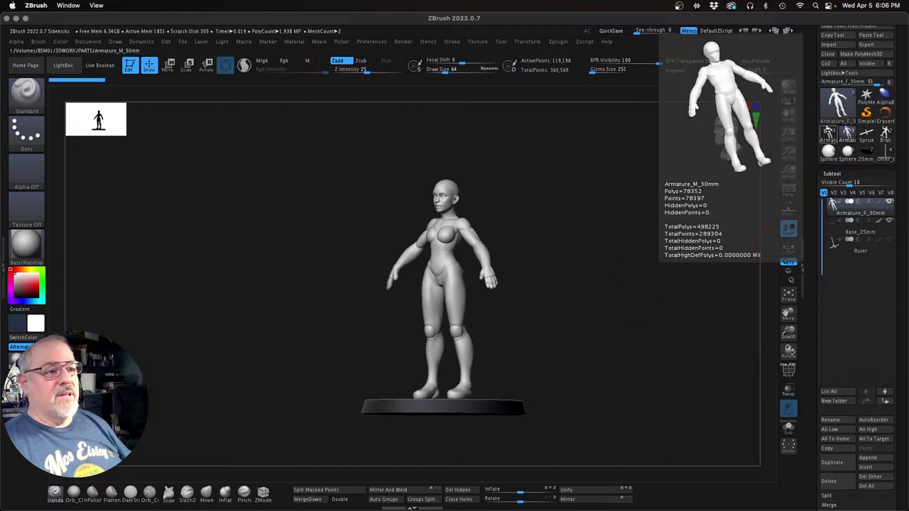
Step: Switch to the Armature_M_30mm tool and examine the male armature from the front and a slight angle
{"action": "left_click", "coordinate": [827, 141]}
{"action": "mouse_move", "coordinate": [609, 270]}
{"action": "left_mouse_down"}
{"action": "mouse_move", "coordinate": [674, 260]}
{"action": "mouse_move", "coordinate": [655, 282]}
{"action": "mouse_move", "coordinate": [541, 278]}
{"action": "mouse_move", "coordinate": [626, 272]}
{"action": "left_mouse_up"}
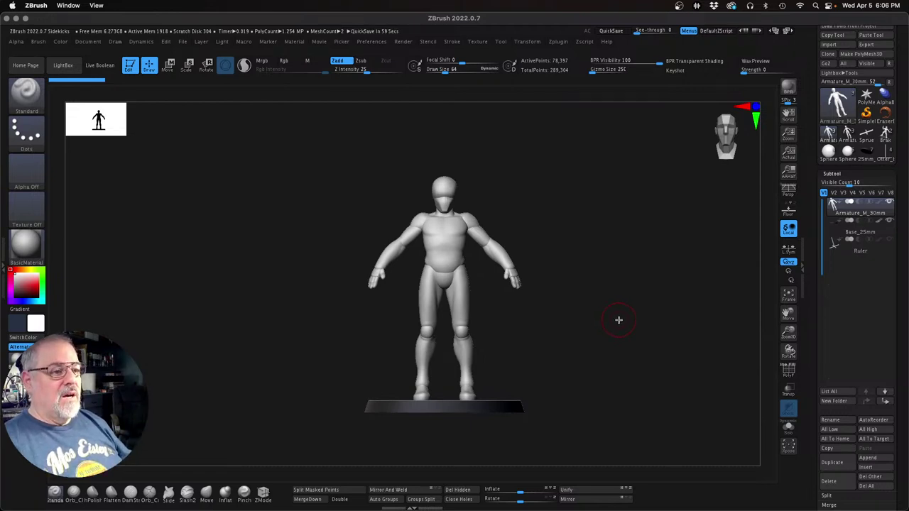
{"action": "left_click_drag", "start_coordinate": [618, 321], "coordinate": [599, 319]}
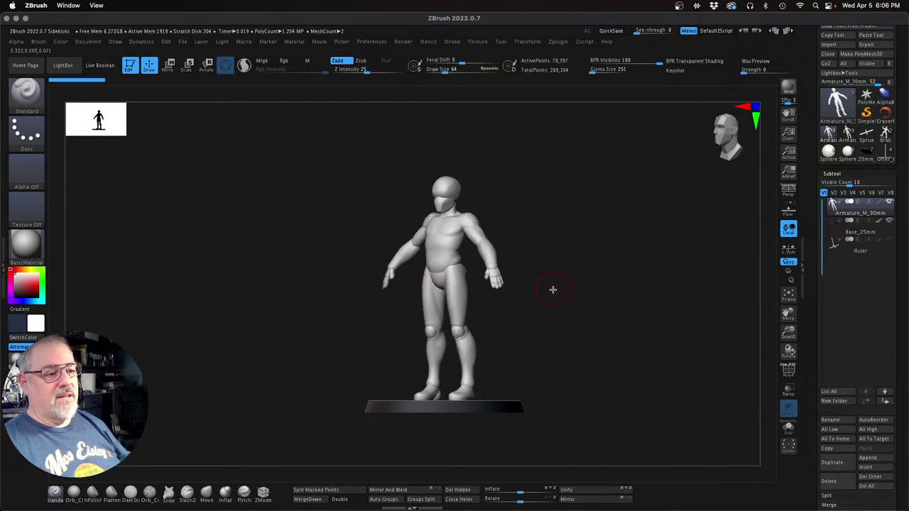
{"action": "mouse_move", "coordinate": [552, 290]}
{"action": "left_mouse_down"}
{"action": "mouse_move", "coordinate": [507, 286]}
{"action": "mouse_move", "coordinate": [575, 286]}
{"action": "mouse_move", "coordinate": [518, 300]}
{"action": "left_mouse_up"}
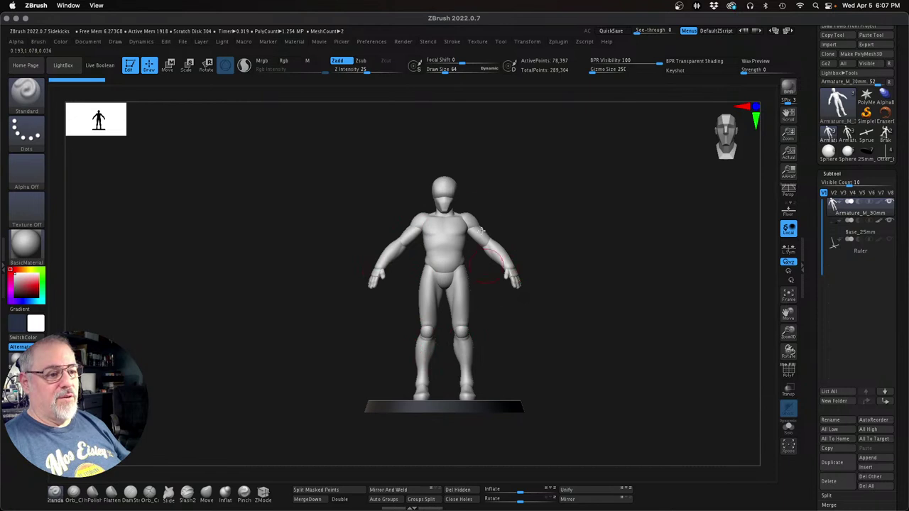
Step: Show the Ruler subtool and check the male armature's height against it
{"action": "left_click", "coordinate": [889, 240]}
{"action": "left_click_drag", "start_coordinate": [623, 293], "coordinate": [621, 325], "text": "alt"}
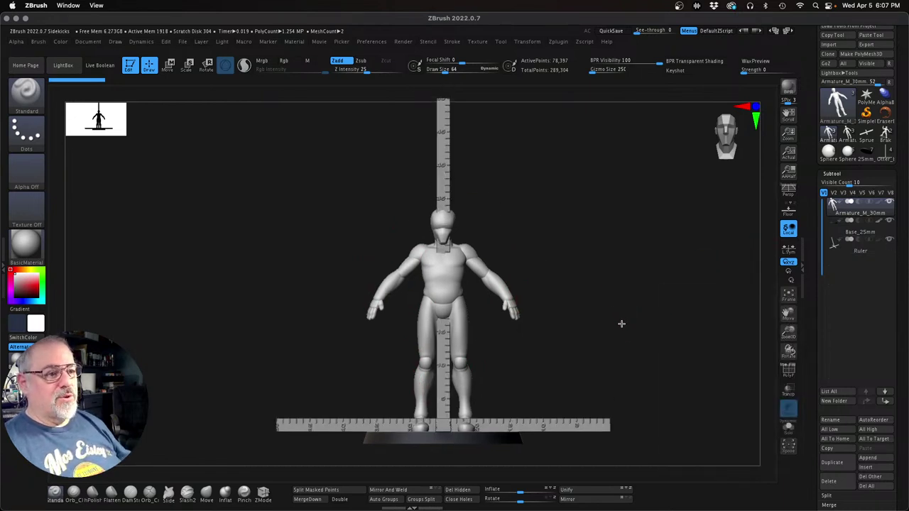
{"action": "left_click_drag", "start_coordinate": [584, 293], "coordinate": [564, 294]}
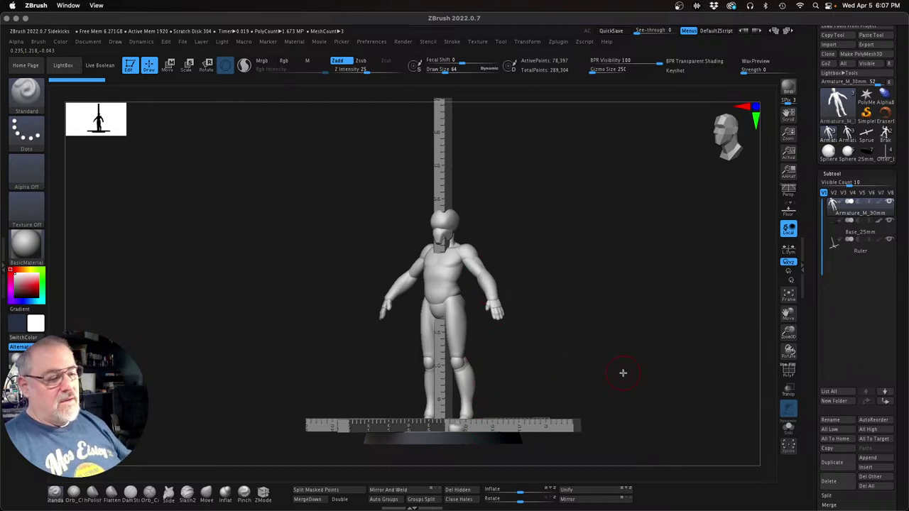
{"action": "left_click_drag", "start_coordinate": [608, 359], "coordinate": [639, 356], "text": "shift"}
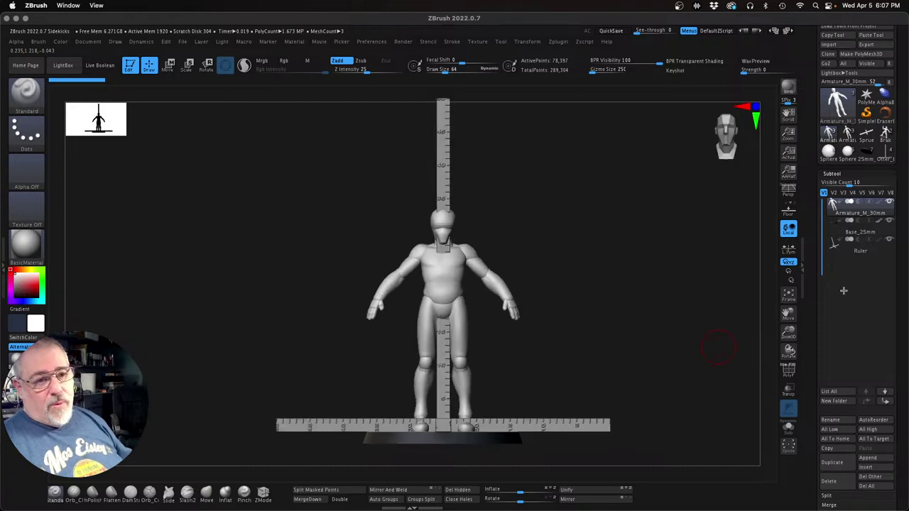
Step: Switch back to the Sphere1 tool and make its Turtle_base ruler subtool active
{"action": "mouse_move", "coordinate": [829, 158]}
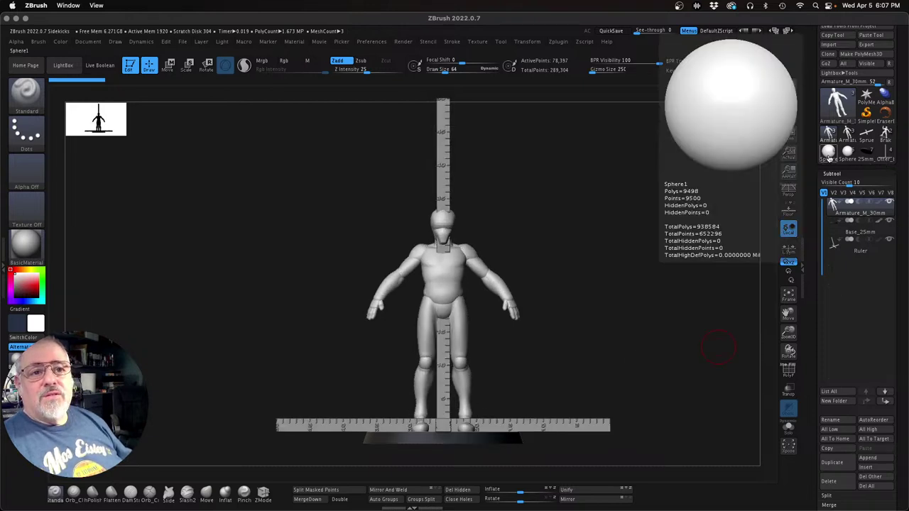
{"action": "mouse_move", "coordinate": [885, 163]}
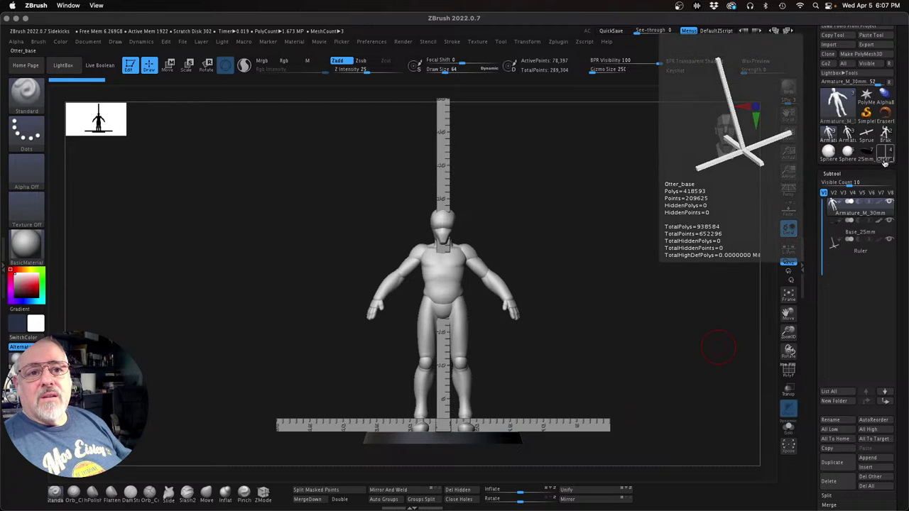
{"action": "left_click", "coordinate": [829, 160]}
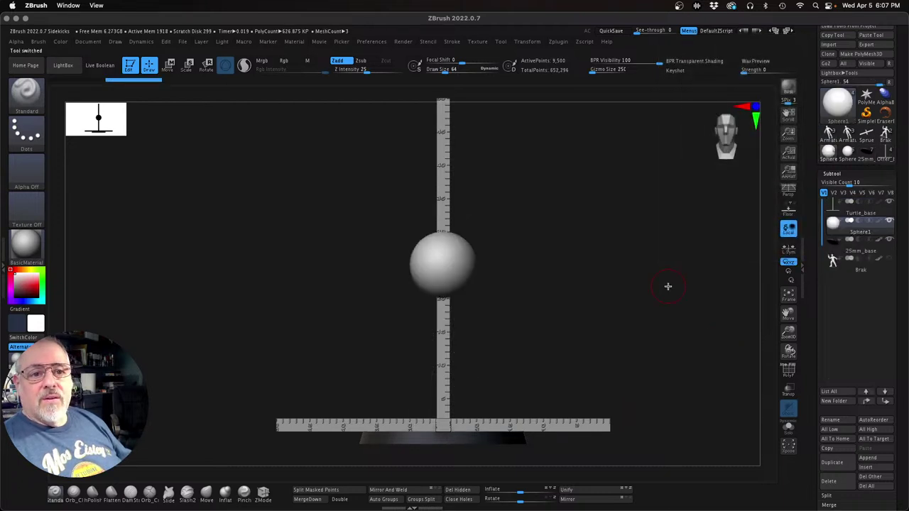
{"action": "key", "text": "Up"}
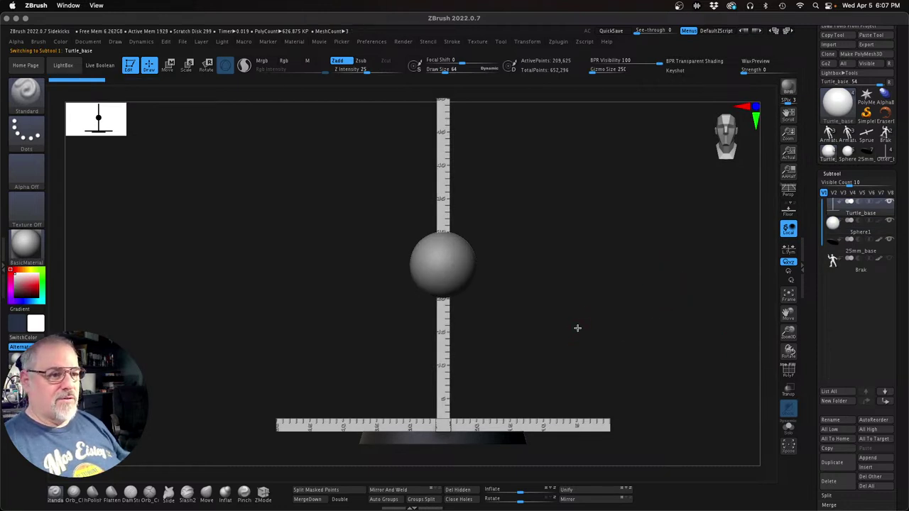
{"action": "left_click_drag", "start_coordinate": [578, 324], "coordinate": [532, 329]}
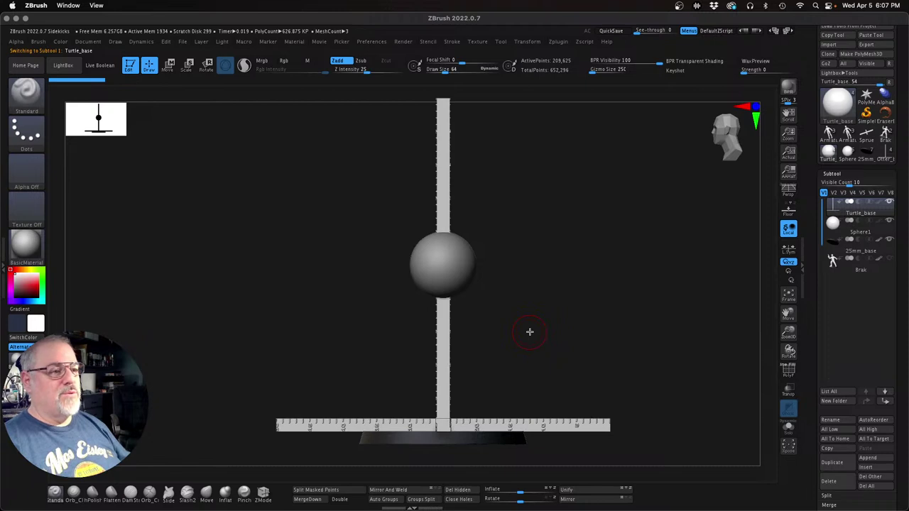
Step: Switch to the Chrome window with the Pinterest "tortle dnd" results and look through them for turtle character references
{"action": "mouse_move", "coordinate": [704, 506]}
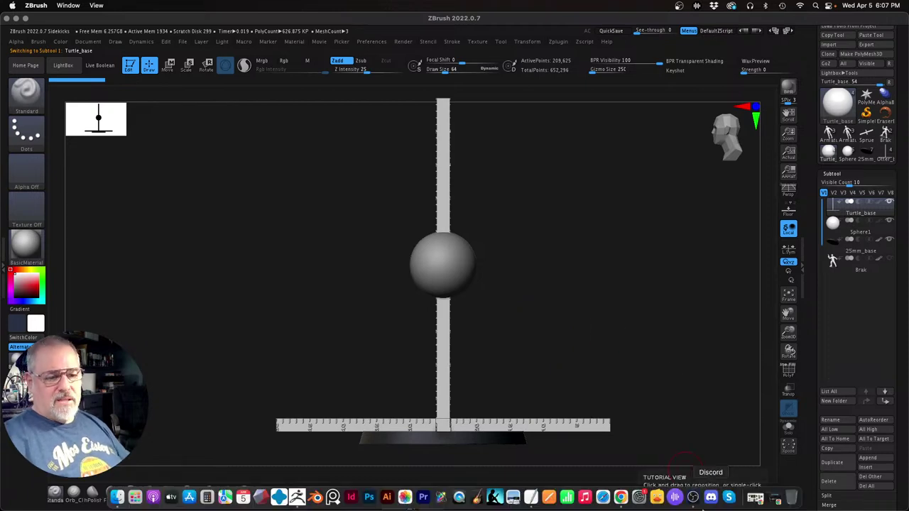
{"action": "left_click", "coordinate": [756, 500]}
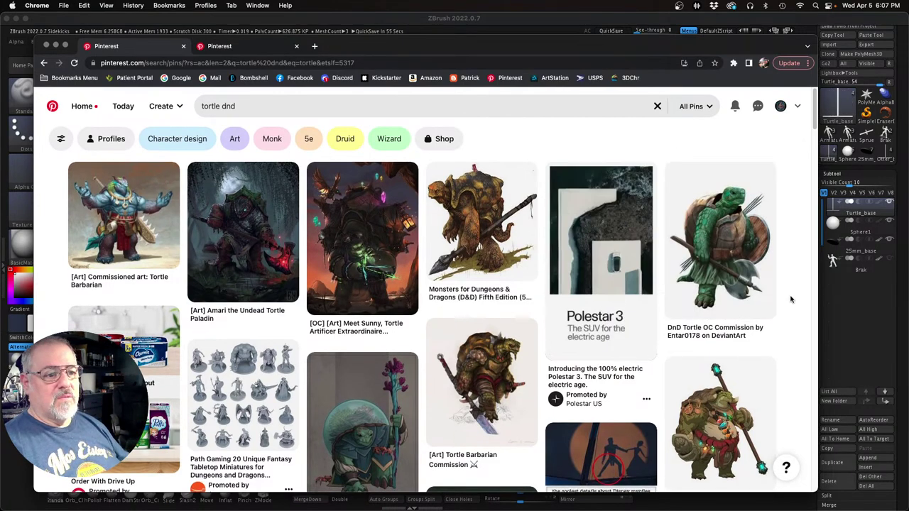
{"action": "scroll", "coordinate": [791, 299], "scroll_direction": "down", "scroll_amount": 1}
{"action": "scroll", "coordinate": [791, 299], "scroll_direction": "up", "scroll_amount": 1}
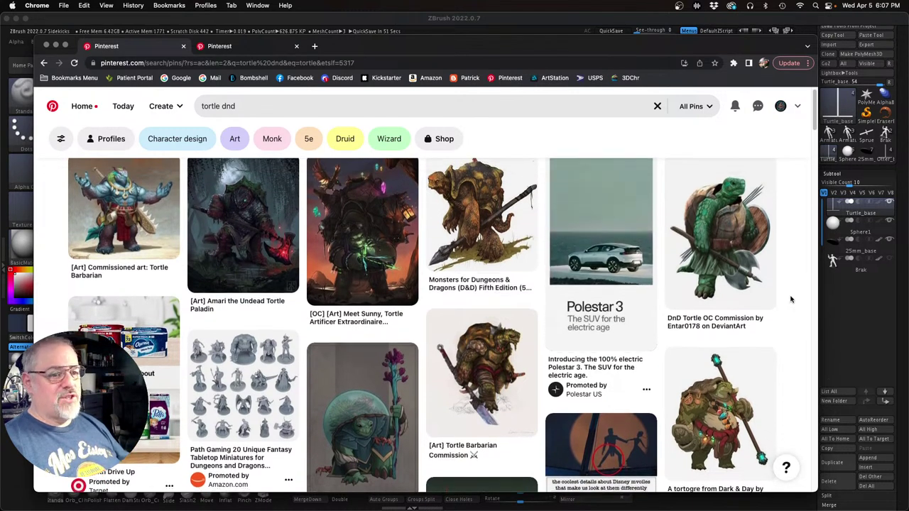
{"action": "scroll", "coordinate": [791, 299], "scroll_direction": "down", "scroll_amount": 2}
{"action": "scroll", "coordinate": [791, 299], "scroll_direction": "down", "scroll_amount": 5}
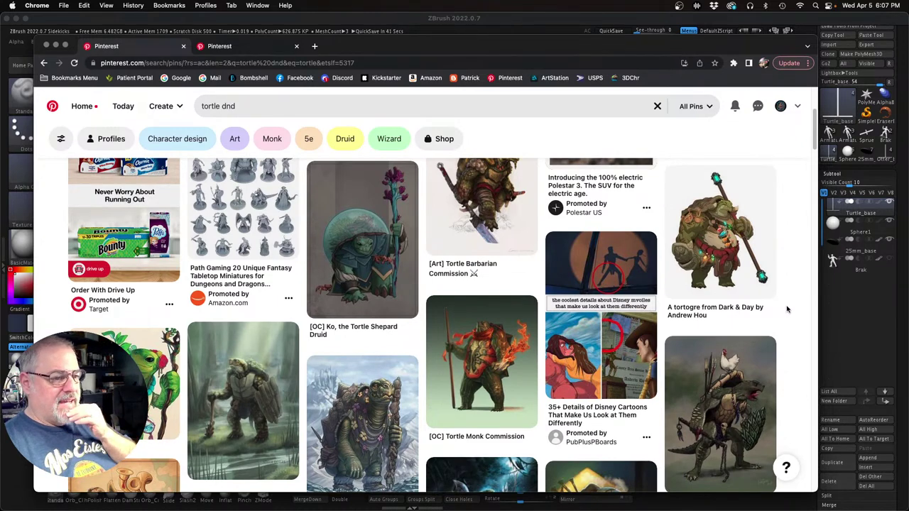
{"action": "scroll", "coordinate": [787, 309], "scroll_direction": "down", "scroll_amount": 2}
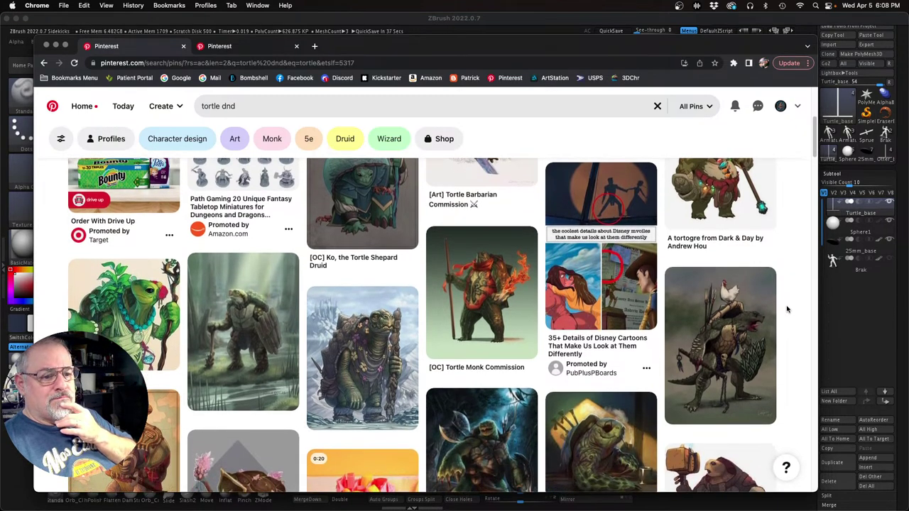
{"action": "scroll", "coordinate": [787, 309], "scroll_direction": "down", "scroll_amount": 3}
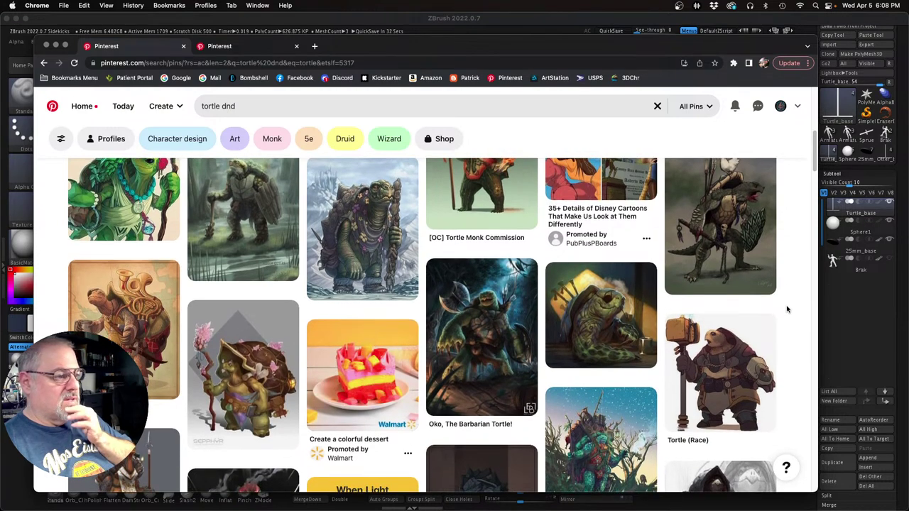
{"action": "scroll", "coordinate": [787, 309], "scroll_direction": "down", "scroll_amount": 3}
{"action": "scroll", "coordinate": [787, 309], "scroll_direction": "down", "scroll_amount": 2}
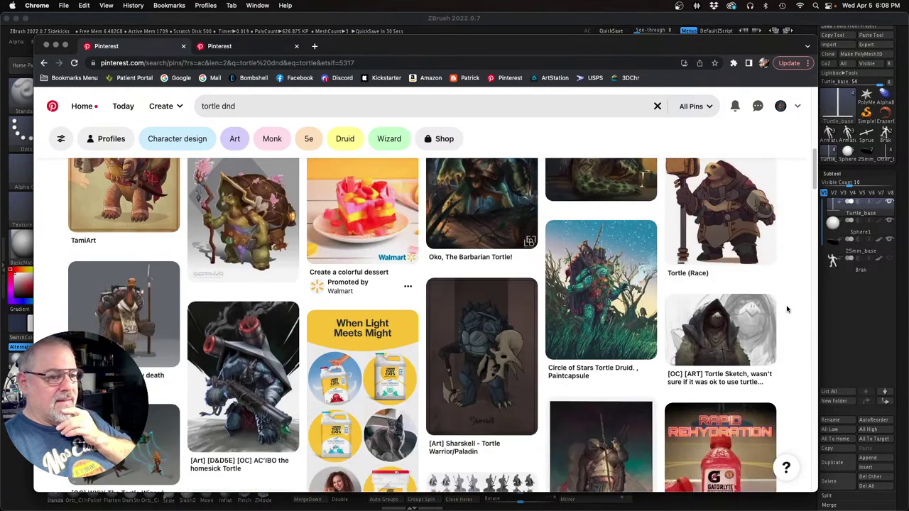
{"action": "scroll", "coordinate": [787, 309], "scroll_direction": "down", "scroll_amount": 1}
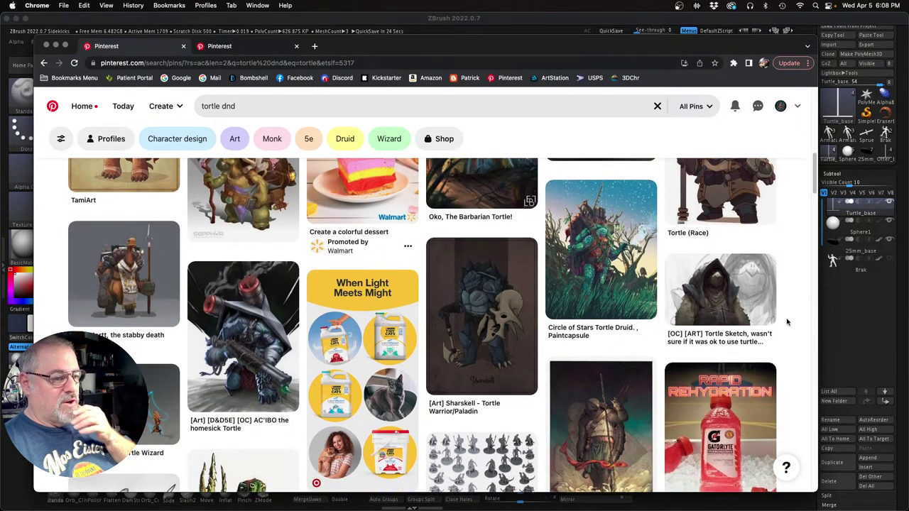
{"action": "scroll", "coordinate": [787, 322], "scroll_direction": "down", "scroll_amount": 3}
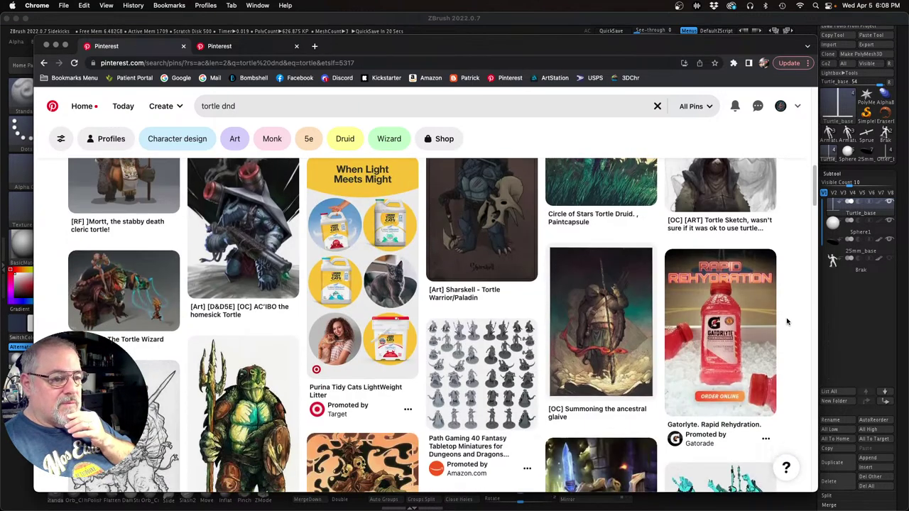
{"action": "scroll", "coordinate": [786, 322], "scroll_direction": "down", "scroll_amount": 2}
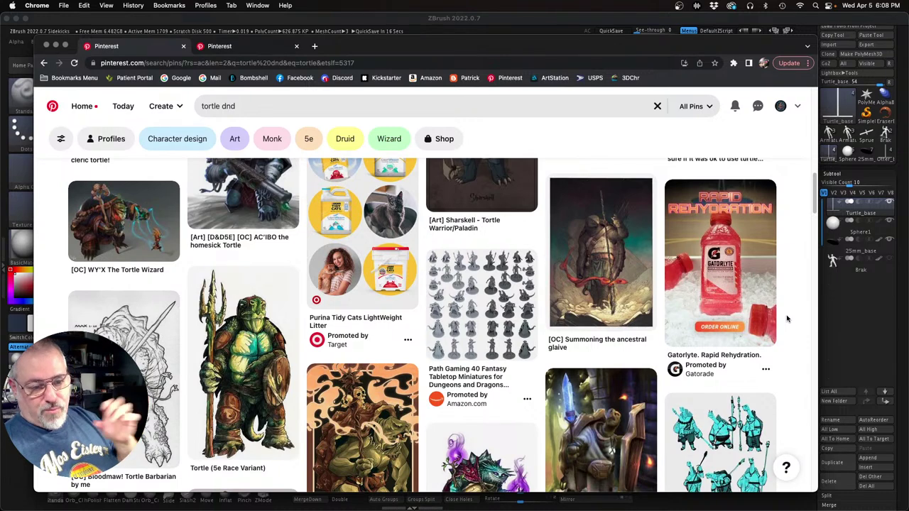
{"action": "scroll", "coordinate": [787, 319], "scroll_direction": "down", "scroll_amount": 3}
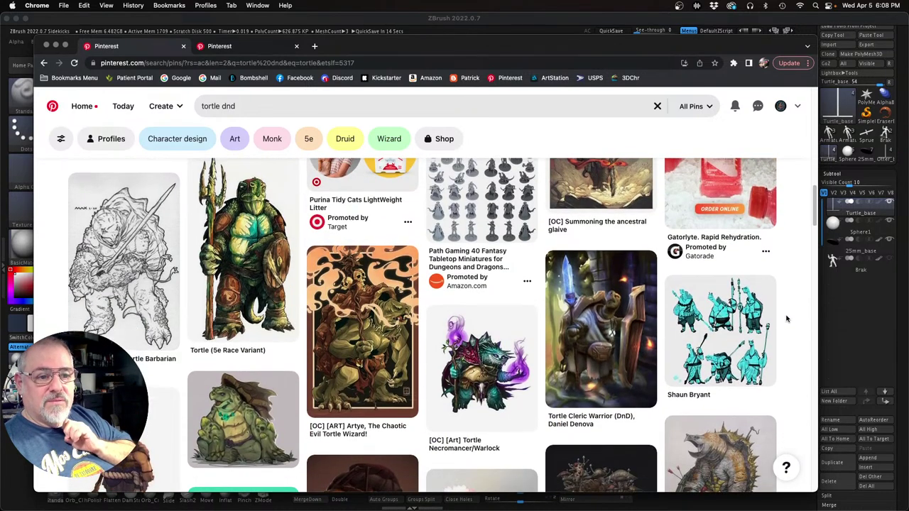
Step: View the pin with the turquoise tortle monk sketches and return to the search results
{"action": "mouse_move", "coordinate": [715, 321]}
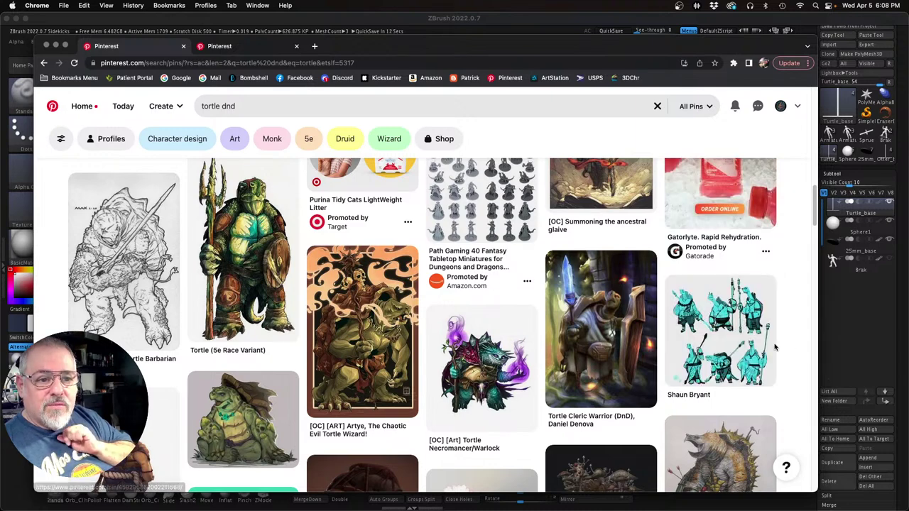
{"action": "left_click", "coordinate": [743, 339]}
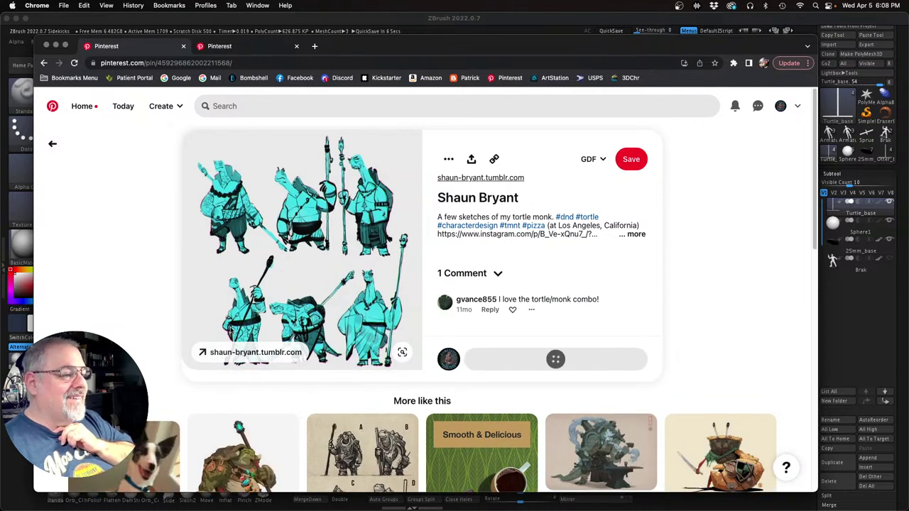
{"action": "left_click", "coordinate": [53, 144]}
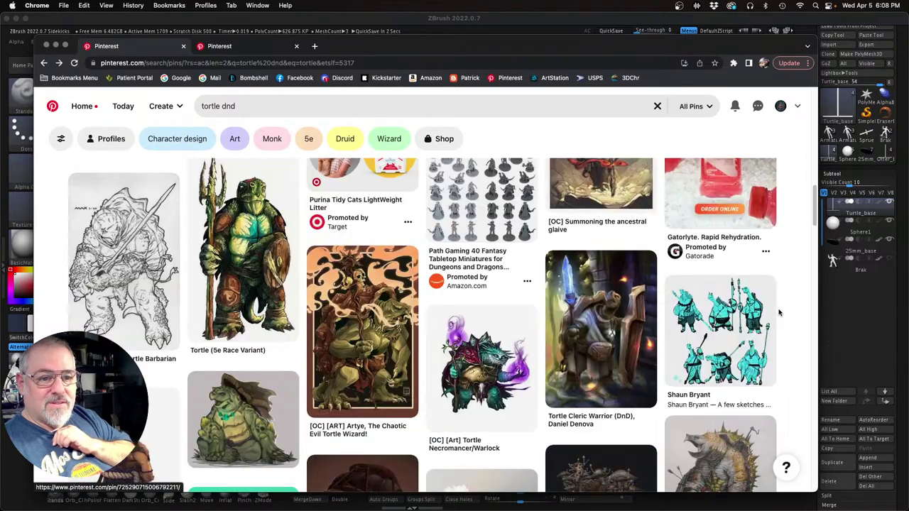
Step: Look further through the tortle search results and open the pin of the green tortle standing on a rock with a wooden staff
{"action": "scroll", "coordinate": [782, 313], "scroll_direction": "down", "scroll_amount": 2}
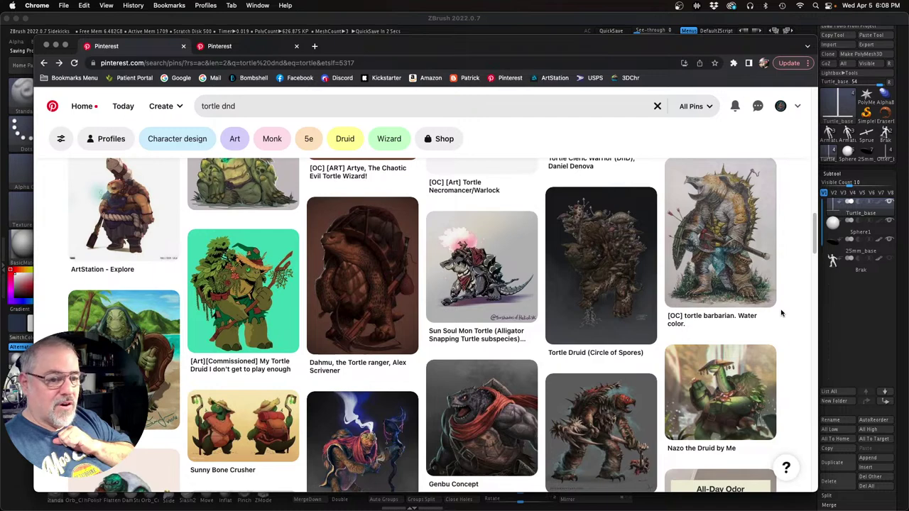
{"action": "scroll", "coordinate": [781, 313], "scroll_direction": "down", "scroll_amount": 4}
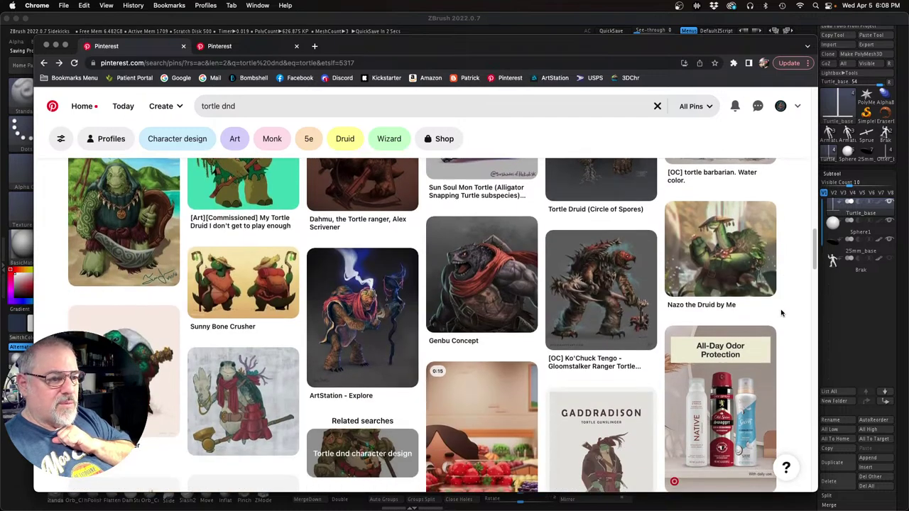
{"action": "scroll", "coordinate": [781, 314], "scroll_direction": "down", "scroll_amount": 6}
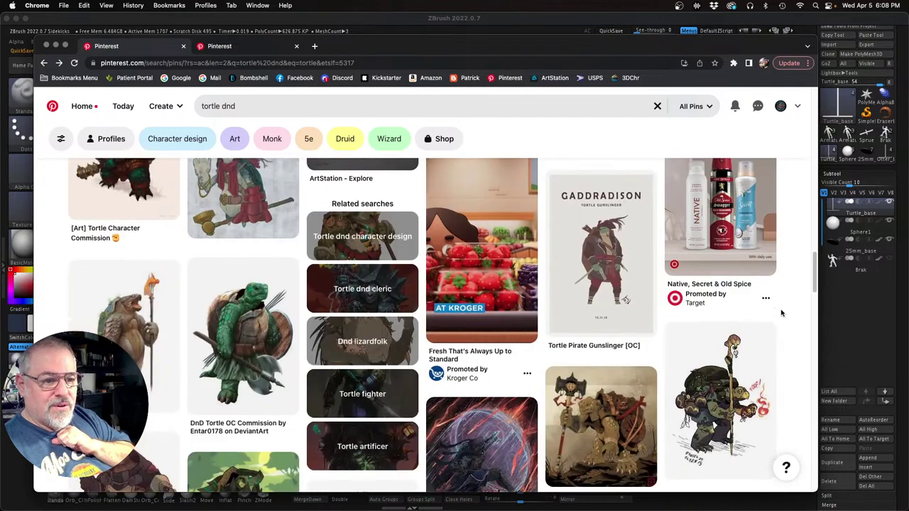
{"action": "scroll", "coordinate": [782, 313], "scroll_direction": "down", "scroll_amount": 7}
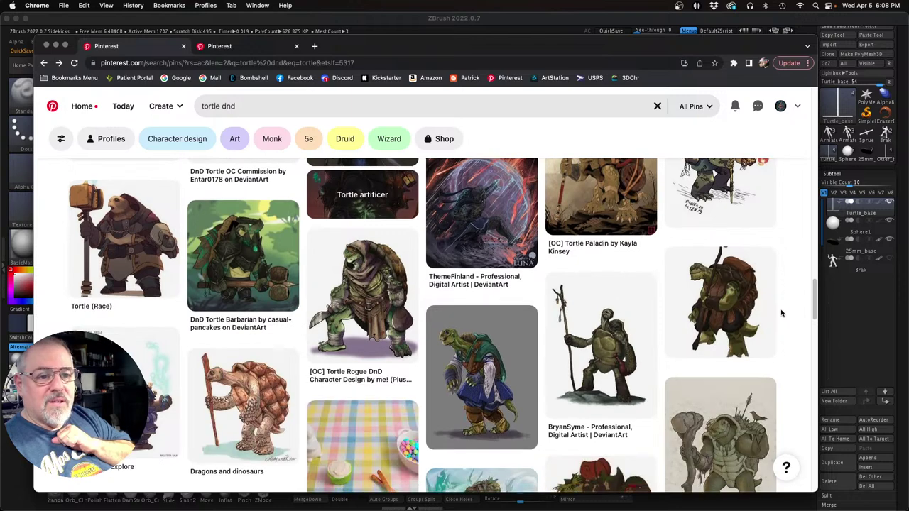
{"action": "scroll", "coordinate": [782, 313], "scroll_direction": "down", "scroll_amount": 1}
{"action": "scroll", "coordinate": [782, 313], "scroll_direction": "down", "scroll_amount": 1}
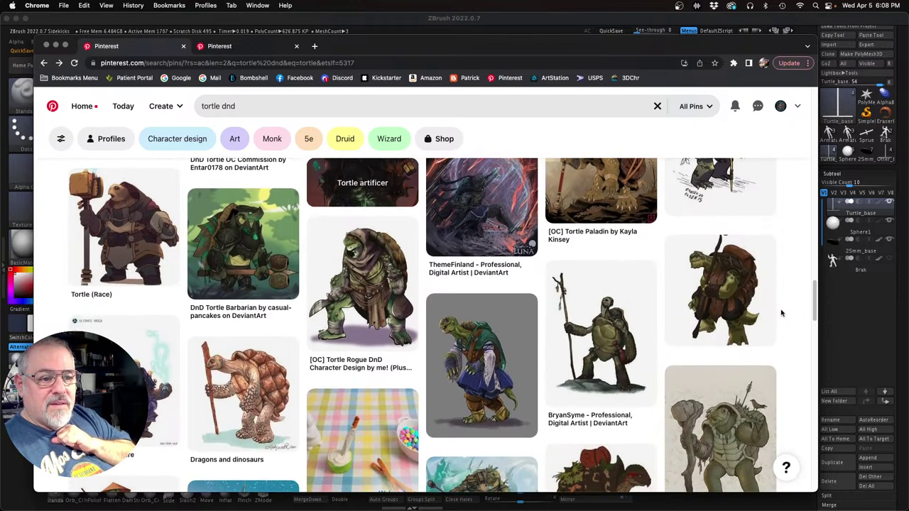
{"action": "left_click", "coordinate": [604, 350]}
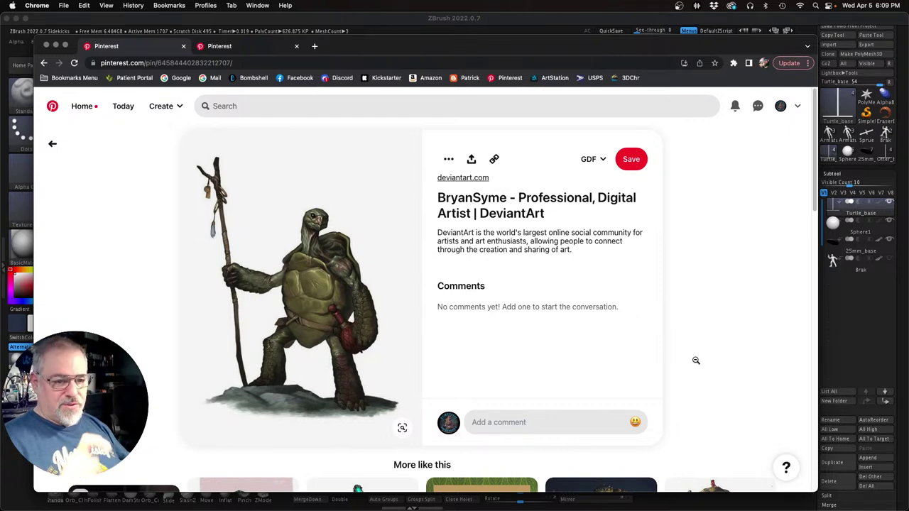
Step: Look through the related pins, view the collage of turtle characters, and return to the staff-bearing tortle pin
{"action": "scroll", "coordinate": [698, 364], "scroll_direction": "down", "scroll_amount": 2}
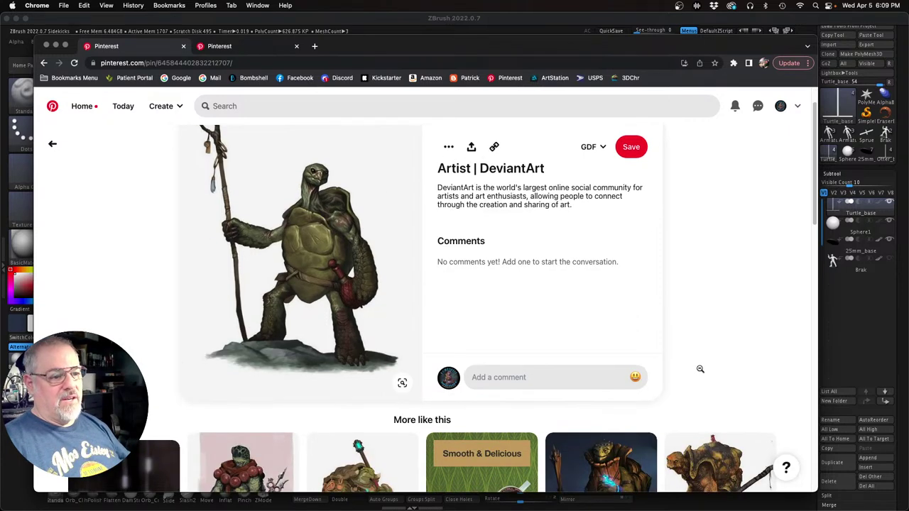
{"action": "scroll", "coordinate": [701, 367], "scroll_direction": "down", "scroll_amount": 4}
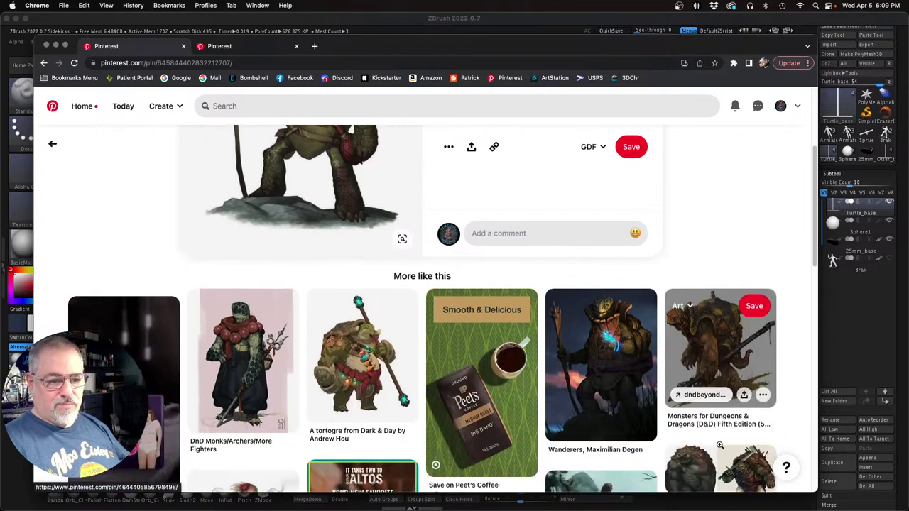
{"action": "scroll", "coordinate": [715, 448], "scroll_direction": "down", "scroll_amount": 3}
{"action": "scroll", "coordinate": [716, 446], "scroll_direction": "down", "scroll_amount": 1}
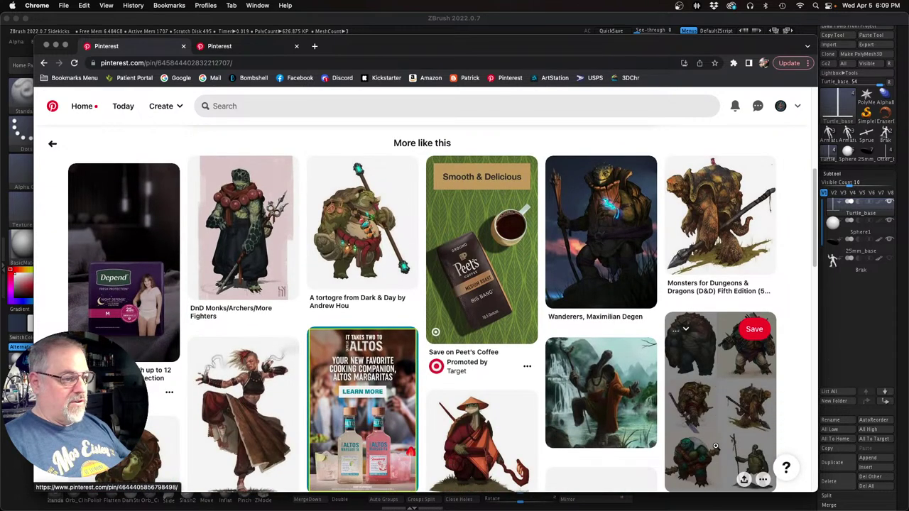
{"action": "left_click", "coordinate": [716, 446]}
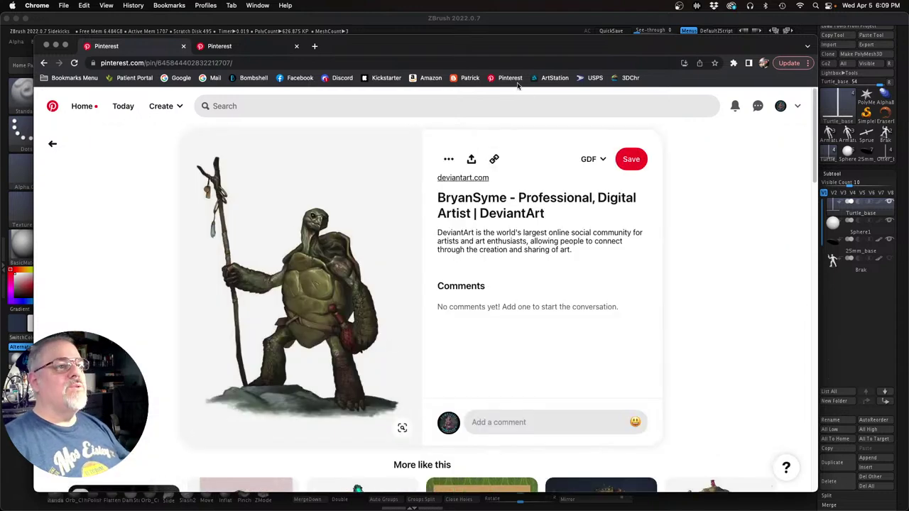
Step: Move the browser window off the screen and return to ZBrush, showing the ruler and sphere from the front
{"action": "left_click_drag", "start_coordinate": [605, 47], "coordinate": [0, 68]}
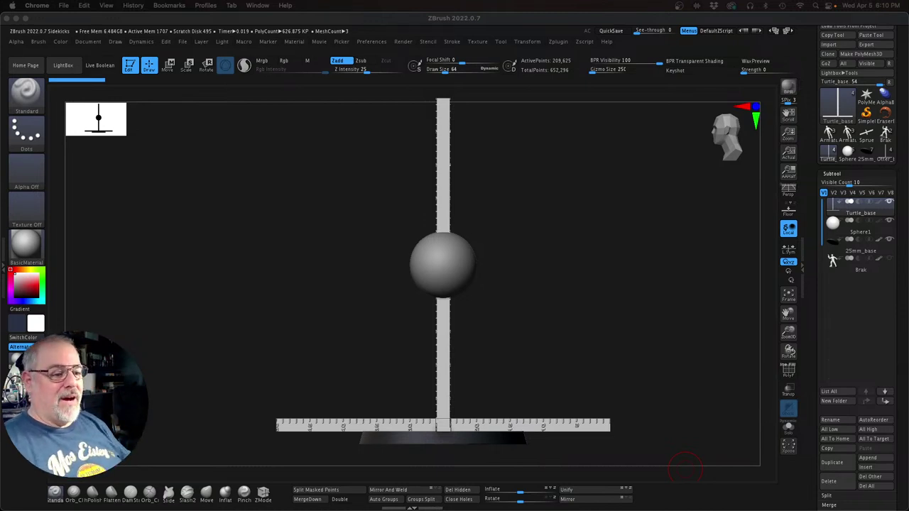
{"action": "left_click", "coordinate": [290, 334]}
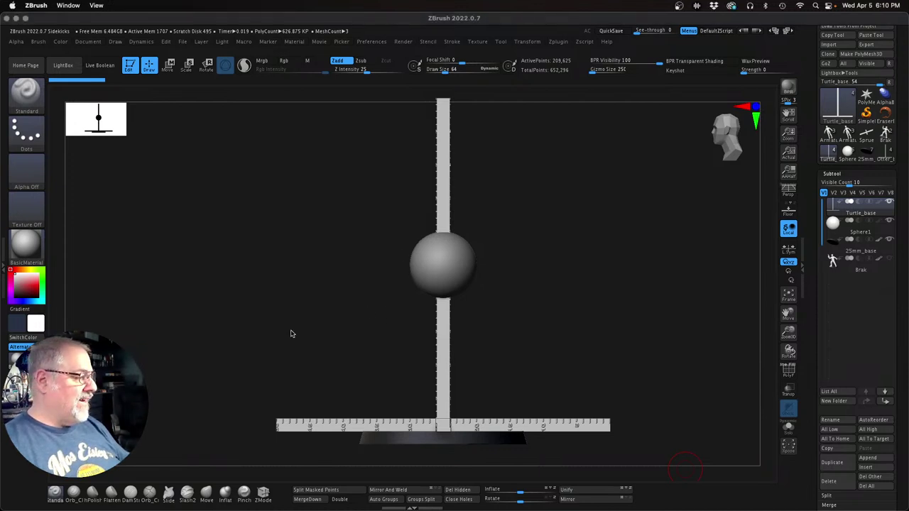
{"action": "left_click_drag", "start_coordinate": [305, 331], "coordinate": [339, 332], "text": "shift"}
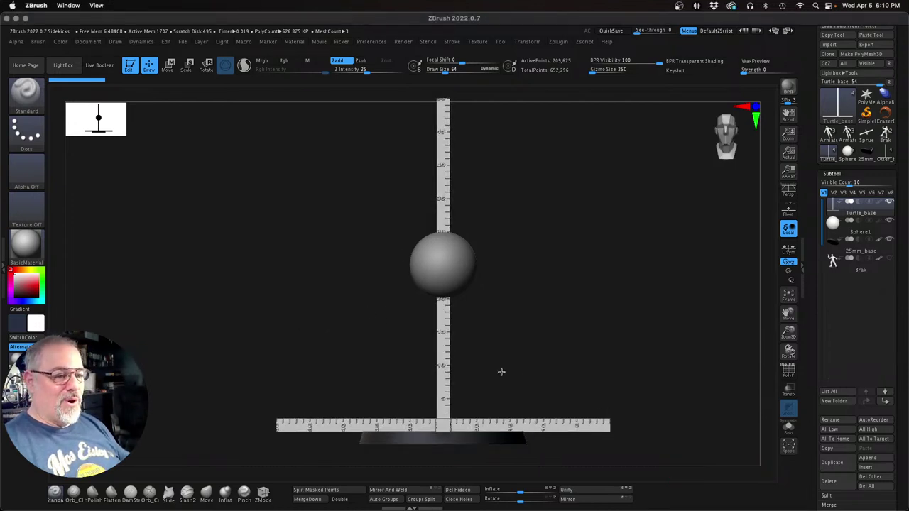
{"action": "left_click_drag", "start_coordinate": [545, 345], "coordinate": [547, 365], "text": "alt"}
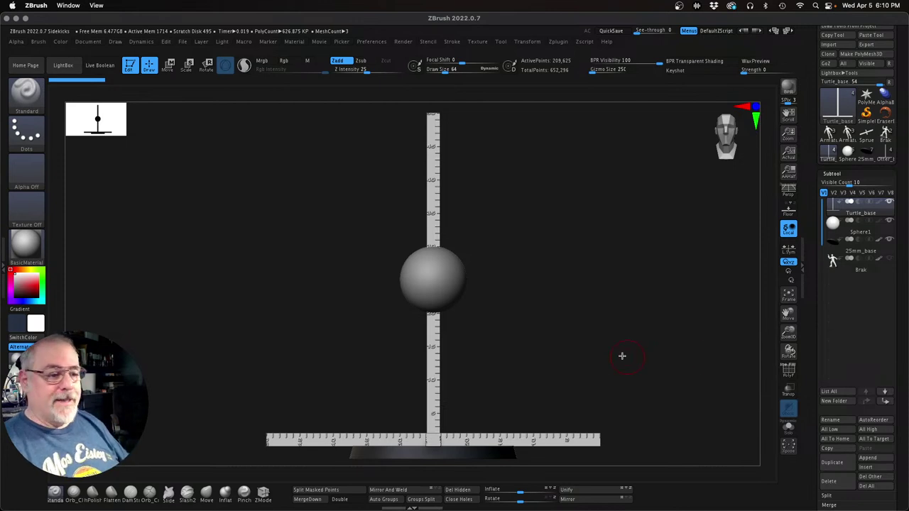
Step: Make the Sphere1 subtool active, move the sphere down near the base and stretch it vertically into an egg shape
{"action": "key", "text": "w"}
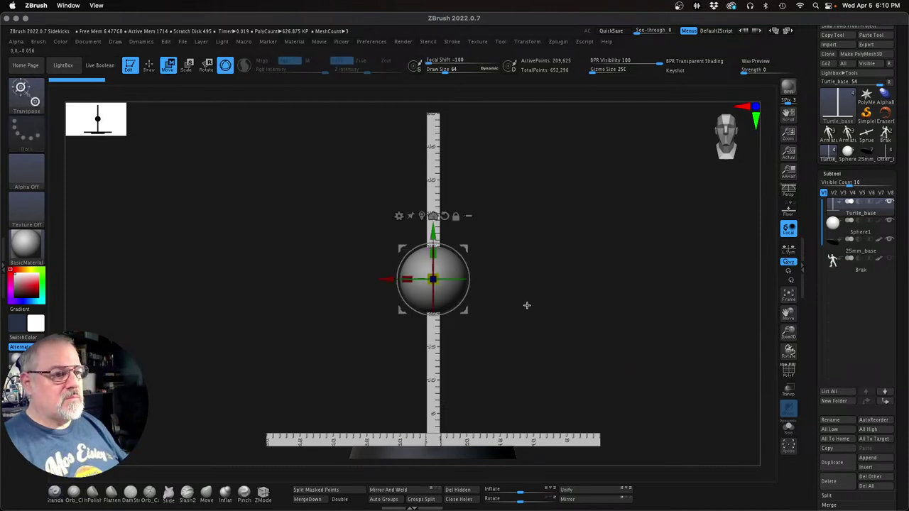
{"action": "left_click_drag", "start_coordinate": [431, 254], "coordinate": [431, 293]}
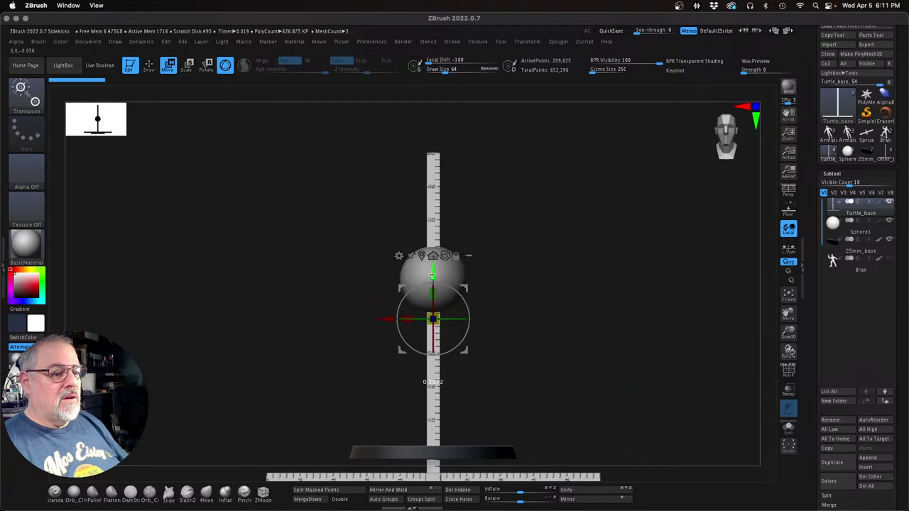
{"action": "key", "text": "super+z"}
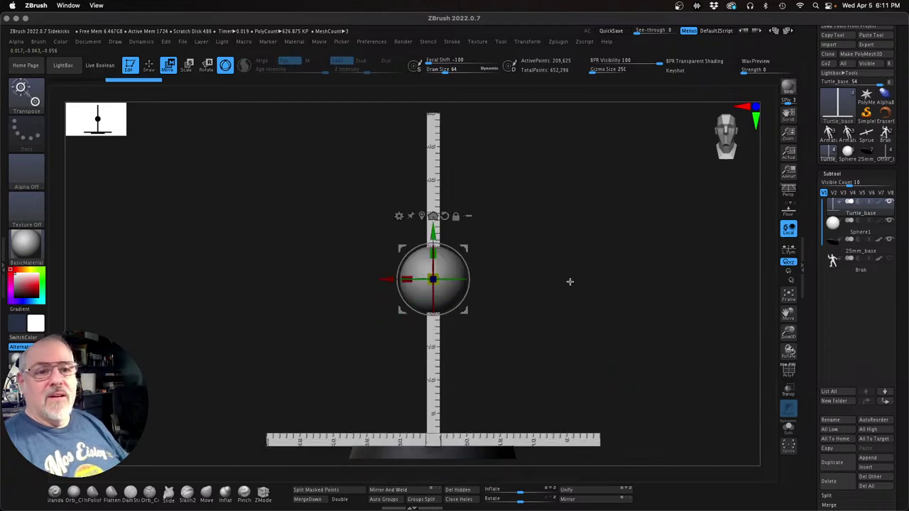
{"action": "key", "text": "Down"}
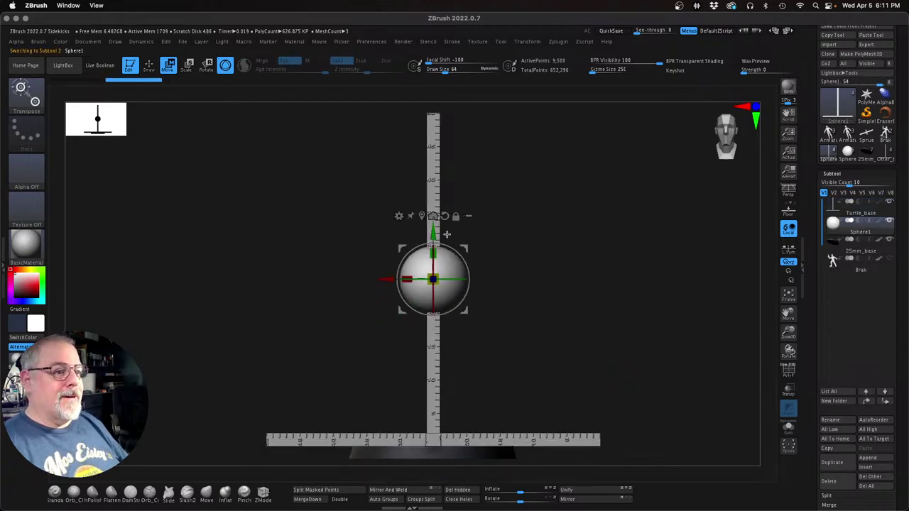
{"action": "left_click_drag", "start_coordinate": [433, 233], "coordinate": [433, 339]}
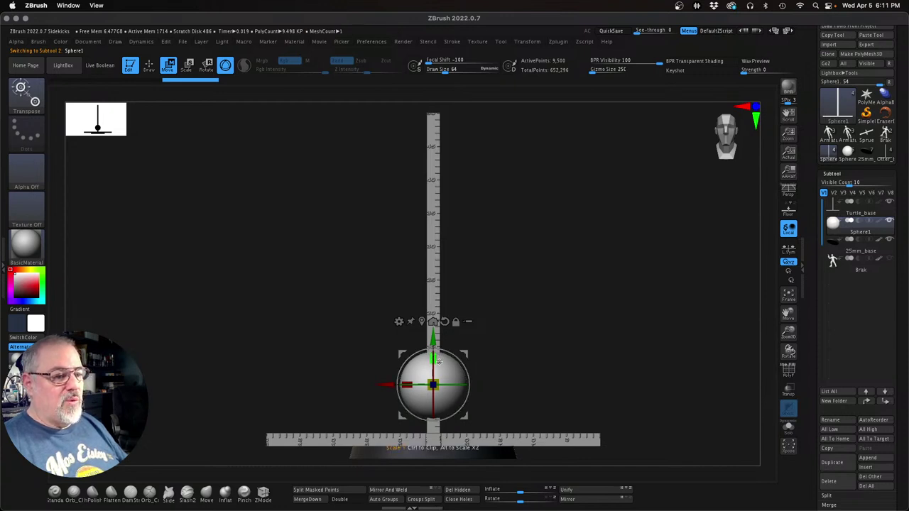
{"action": "left_click_drag", "start_coordinate": [441, 357], "coordinate": [433, 334]}
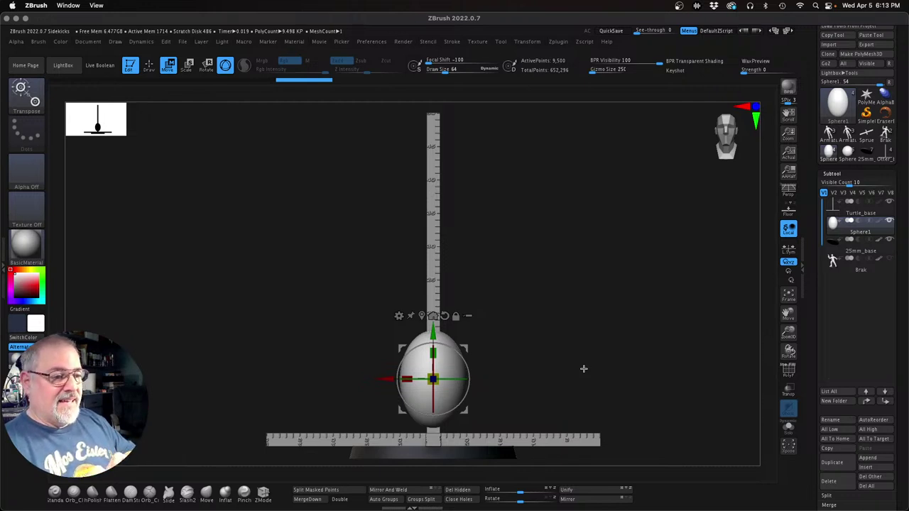
Step: Shorten the egg-shaped body slightly along its height and check its proportions from the side and front
{"action": "left_click_drag", "start_coordinate": [576, 367], "coordinate": [582, 349]}
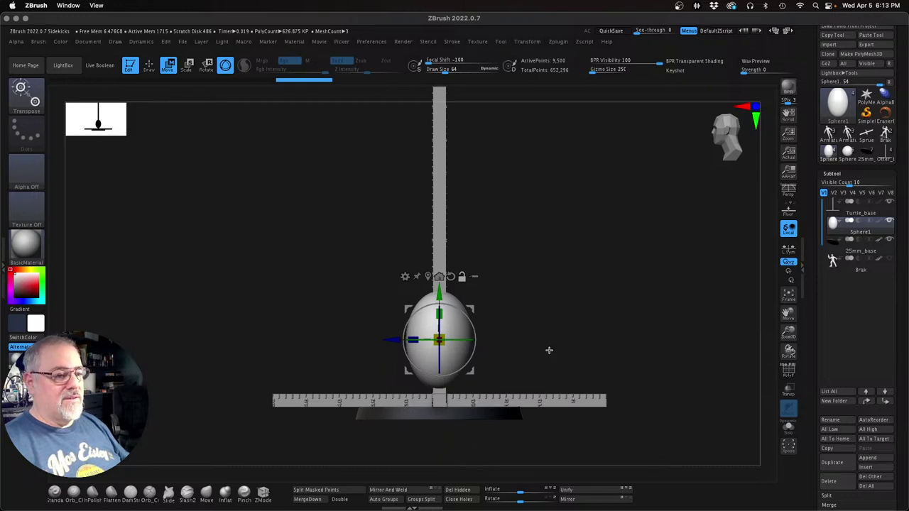
{"action": "left_click_drag", "start_coordinate": [566, 350], "coordinate": [621, 332]}
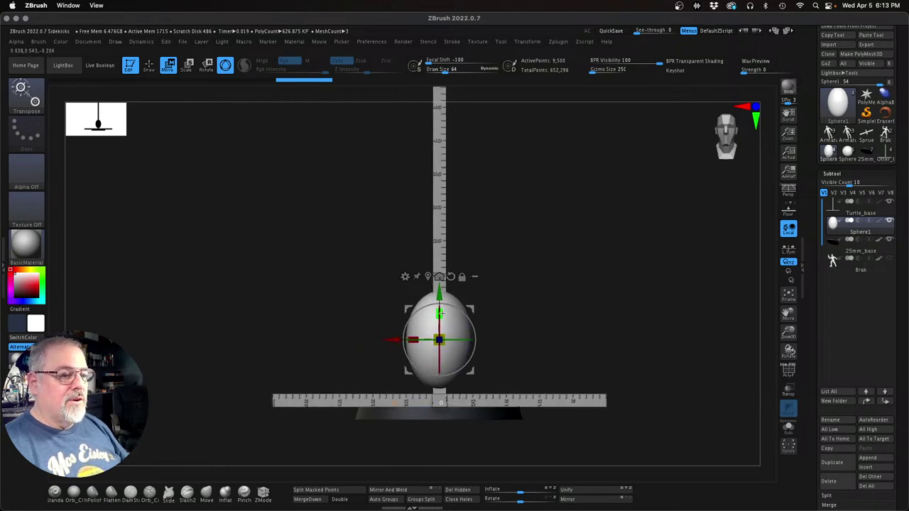
{"action": "left_click_drag", "start_coordinate": [440, 313], "coordinate": [442, 318]}
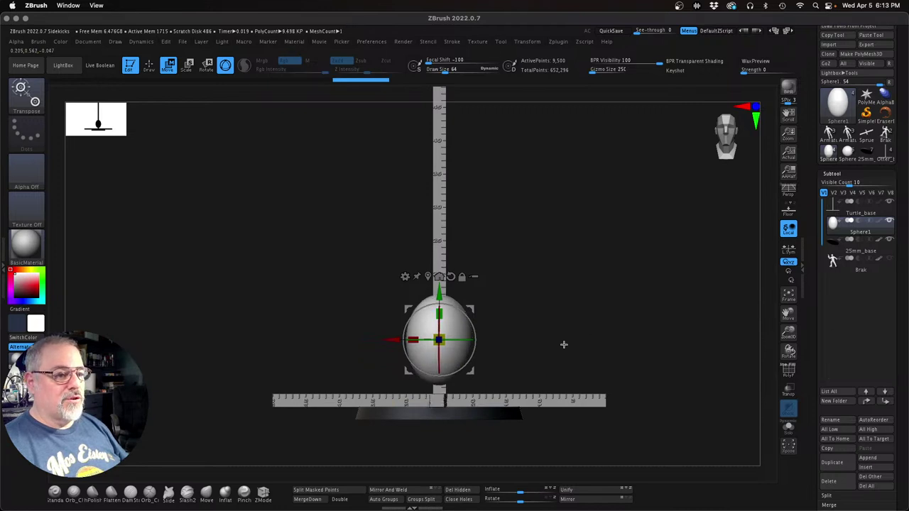
{"action": "left_click_drag", "start_coordinate": [564, 343], "coordinate": [551, 336]}
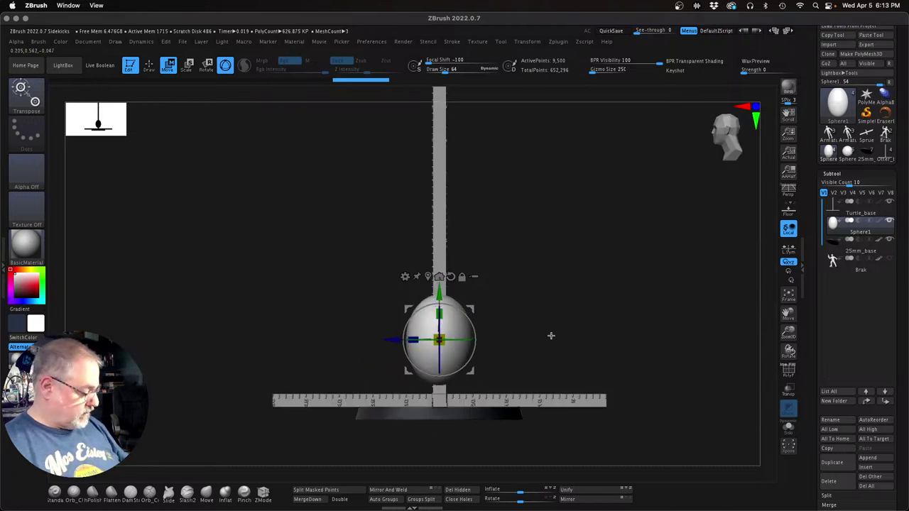
{"action": "key", "text": "q"}
{"action": "mouse_move", "coordinate": [559, 348]}
{"action": "left_mouse_down"}
{"action": "mouse_move", "coordinate": [578, 357]}
{"action": "mouse_move", "coordinate": [563, 348]}
{"action": "left_mouse_up"}
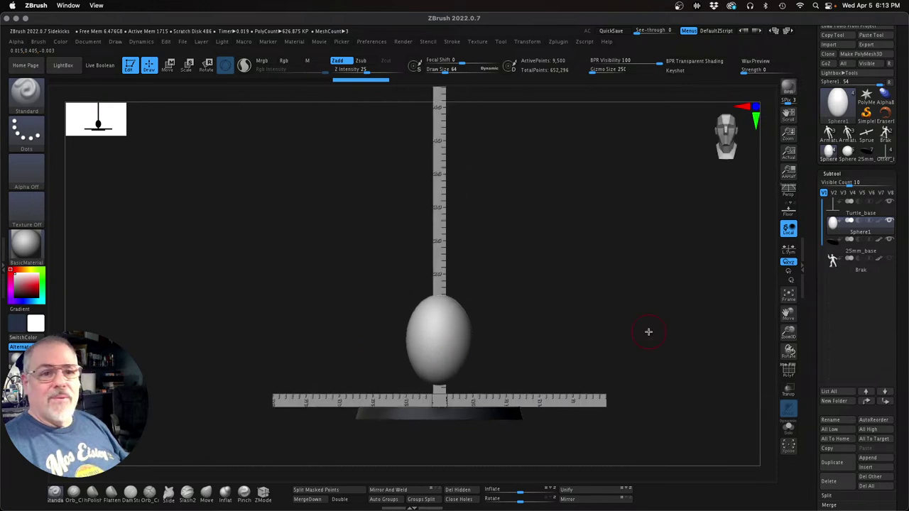
Step: Raise the egg-shaped body slightly along the vertical ruler, leaving room above the base for the legs
{"action": "left_click_drag", "start_coordinate": [737, 270], "coordinate": [616, 274]}
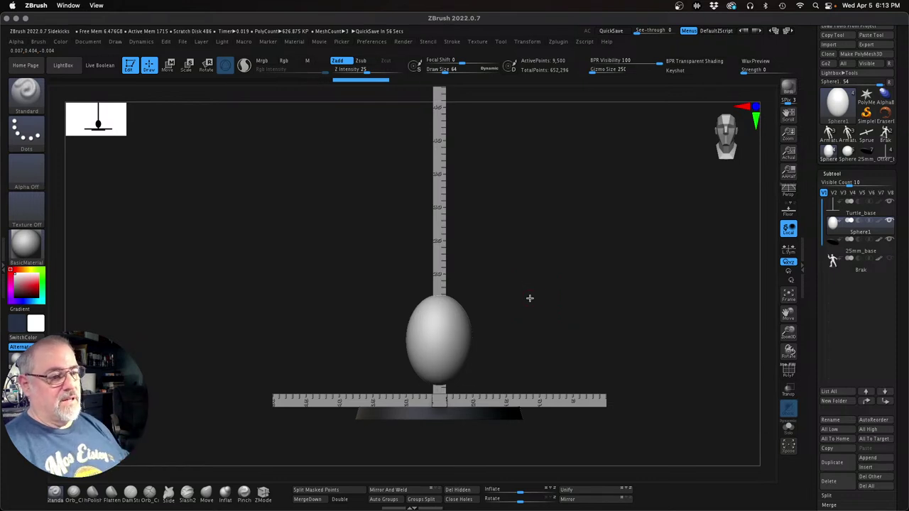
{"action": "left_click_drag", "start_coordinate": [529, 300], "coordinate": [559, 291]}
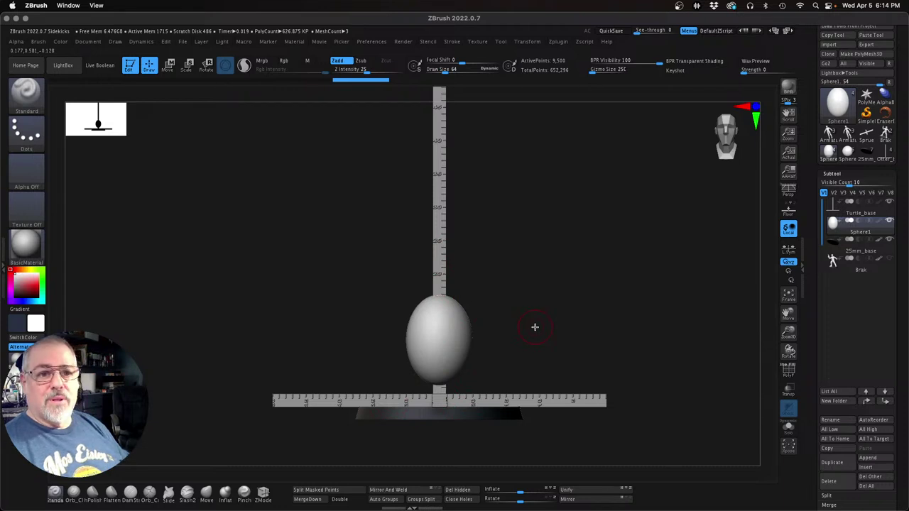
{"action": "key", "text": "w"}
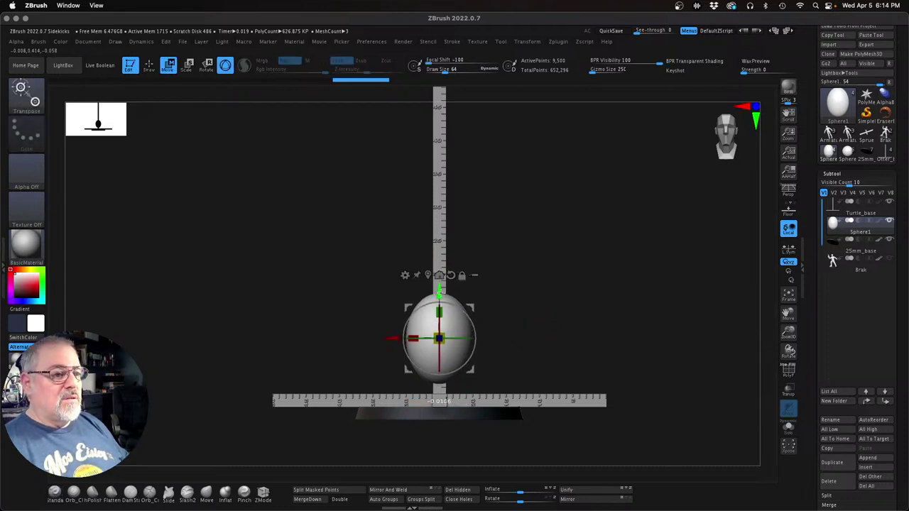
{"action": "left_click_drag", "start_coordinate": [440, 291], "coordinate": [440, 290]}
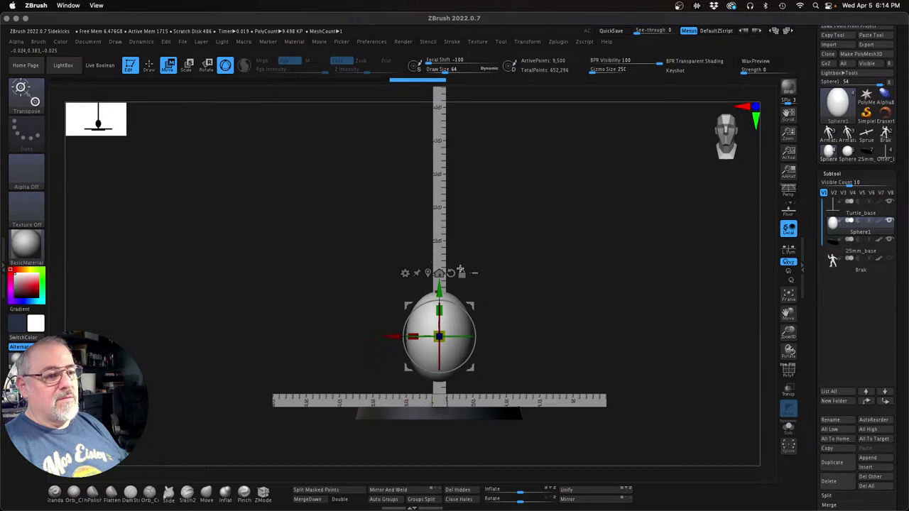
{"action": "mouse_move", "coordinate": [562, 335]}
{"action": "left_mouse_down"}
{"action": "mouse_move", "coordinate": [526, 343]}
{"action": "mouse_move", "coordinate": [561, 338]}
{"action": "left_mouse_up"}
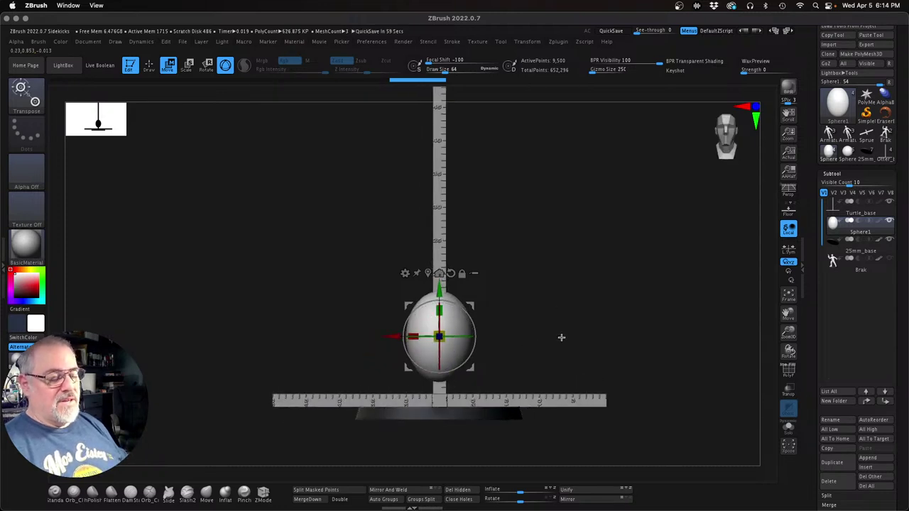
Step: Hide the Turtle_base ruler subtool, show the body from the side and select the ClipCurve brush
{"action": "left_click", "coordinate": [889, 203]}
{"action": "left_click_drag", "start_coordinate": [617, 344], "coordinate": [558, 372]}
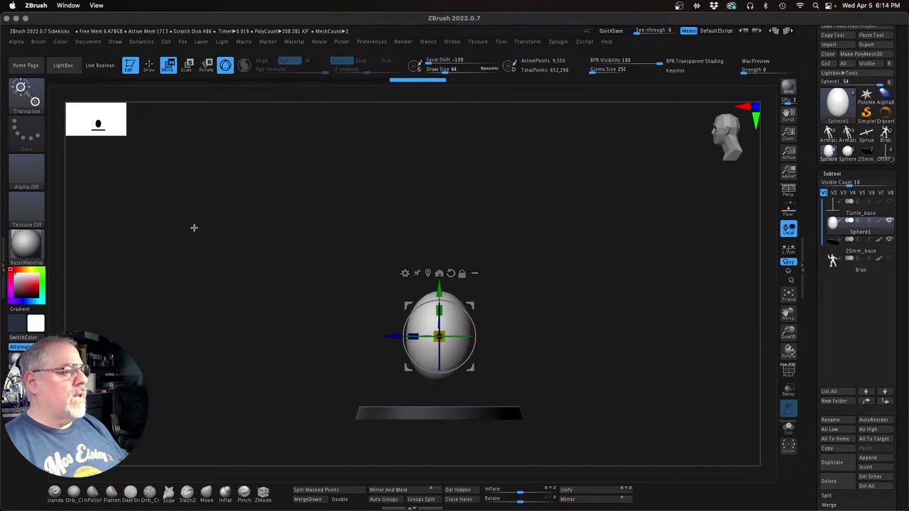
{"action": "key", "text": "ctrl+shift"}
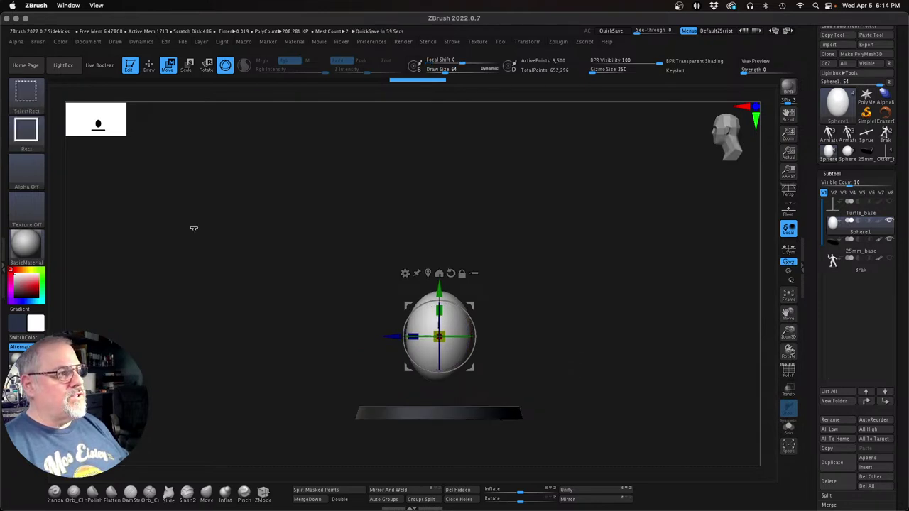
{"action": "left_click", "coordinate": [28, 95]}
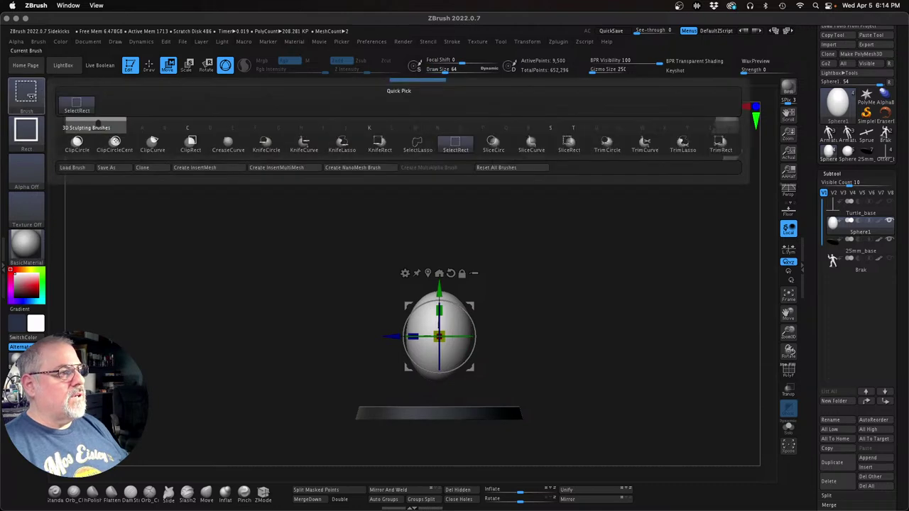
{"action": "left_click", "coordinate": [25, 96], "text": "ctrl+shift"}
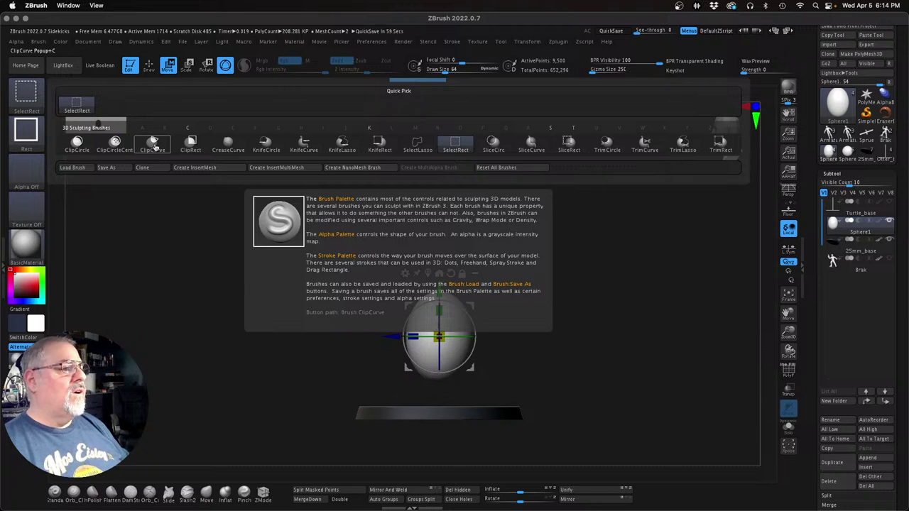
{"action": "left_click", "coordinate": [153, 144]}
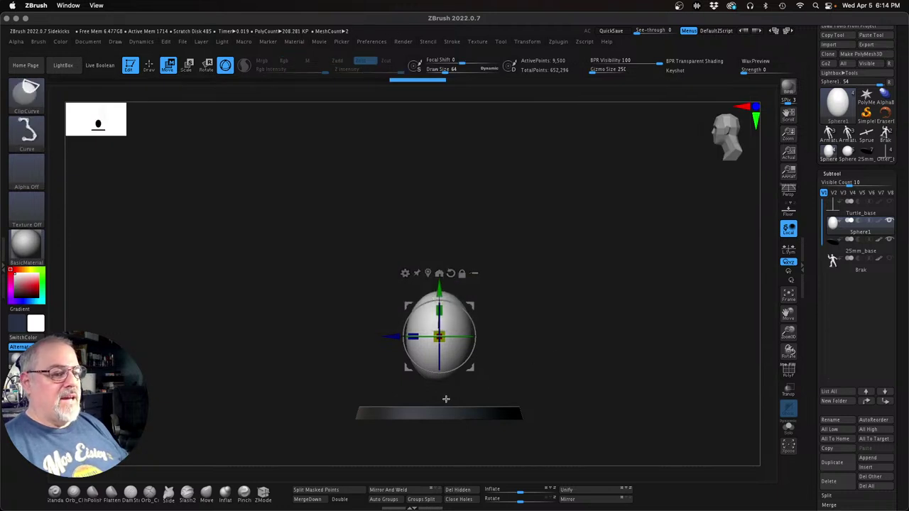
Step: Clip the egg-shaped body vertically through its center in side view, cutting the front half away to a flat face
{"action": "key", "text": "ctrl+shift"}
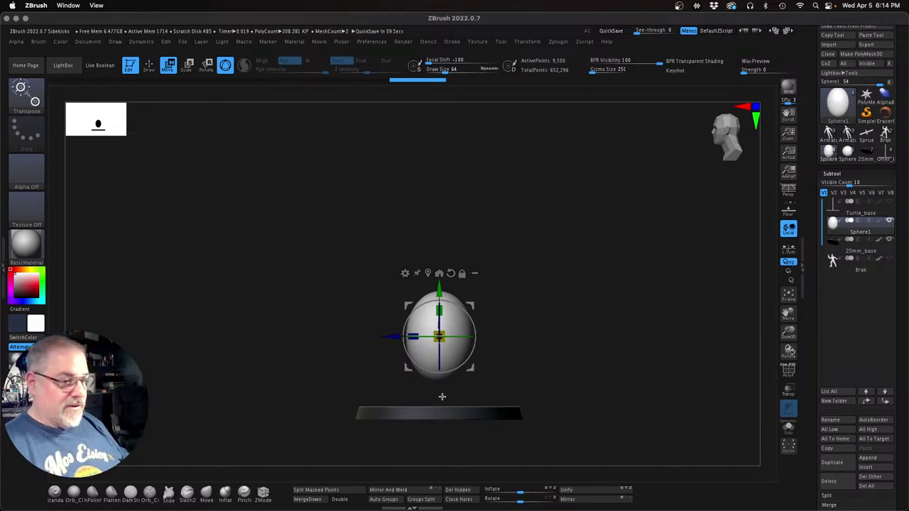
{"action": "key", "text": "ctrl+shift"}
{"action": "mouse_move", "coordinate": [438, 392]}
{"action": "left_mouse_down", "text": "ctrl+shift"}
{"action": "mouse_move", "coordinate": [431, 234]}
{"action": "mouse_move", "coordinate": [438, 226]}
{"action": "left_mouse_up", "text": "ctrl+shift"}
{"action": "mouse_move", "coordinate": [550, 319]}
{"action": "left_mouse_down"}
{"action": "mouse_move", "coordinate": [613, 326]}
{"action": "mouse_move", "coordinate": [562, 345]}
{"action": "left_mouse_up"}
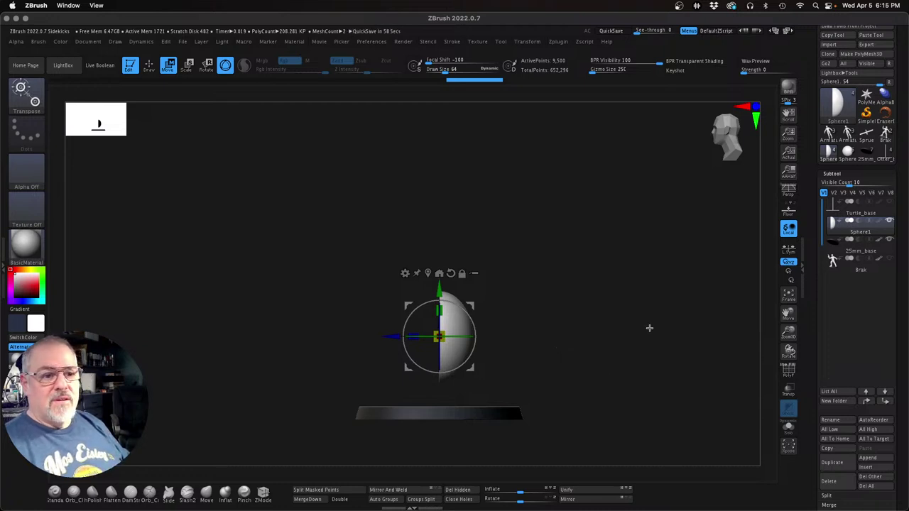
{"action": "left_click_drag", "start_coordinate": [788, 331], "coordinate": [790, 341]}
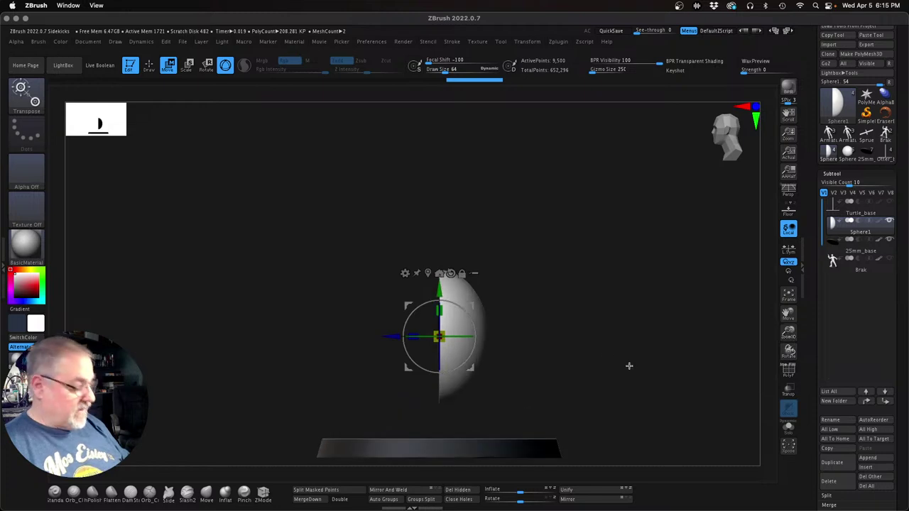
Step: Examine the clipped body's topology with the polyframe wireframe shown, looking closely at the polygon density from several angles
{"action": "key", "text": "q"}
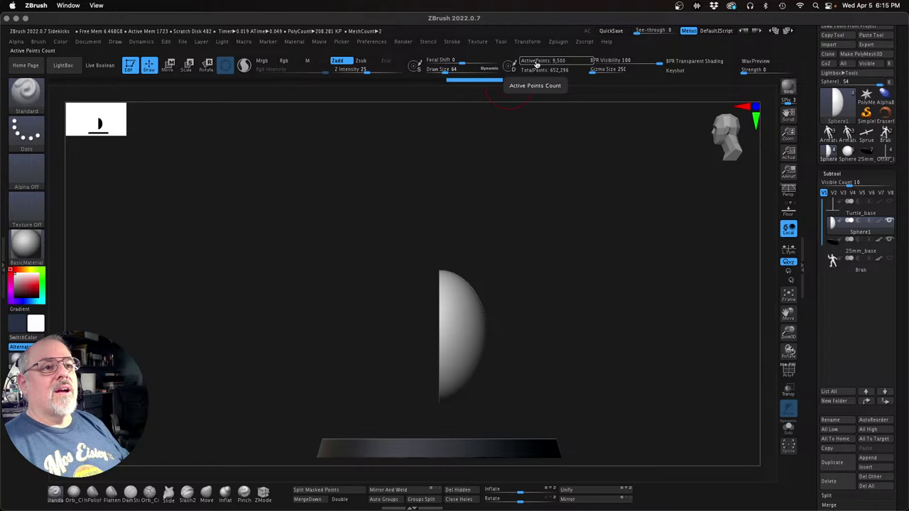
{"action": "left_click_drag", "start_coordinate": [521, 284], "coordinate": [521, 308]}
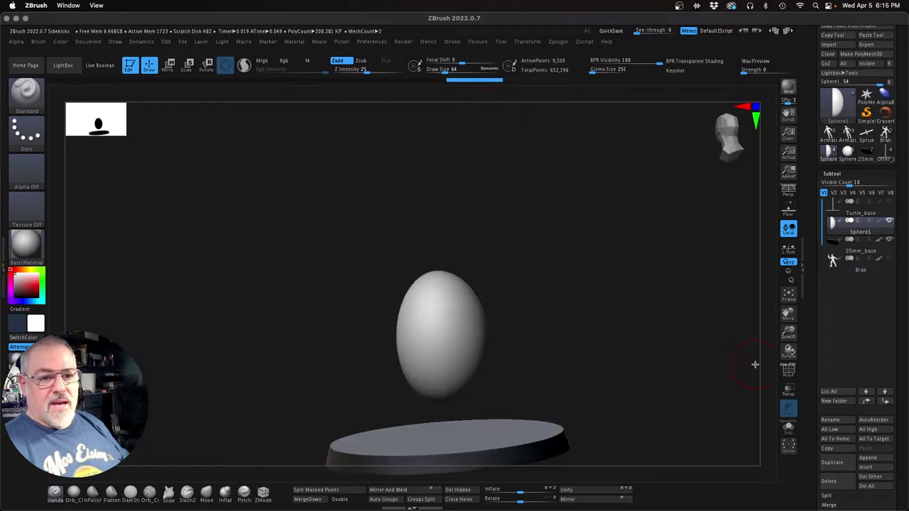
{"action": "left_click", "coordinate": [789, 371]}
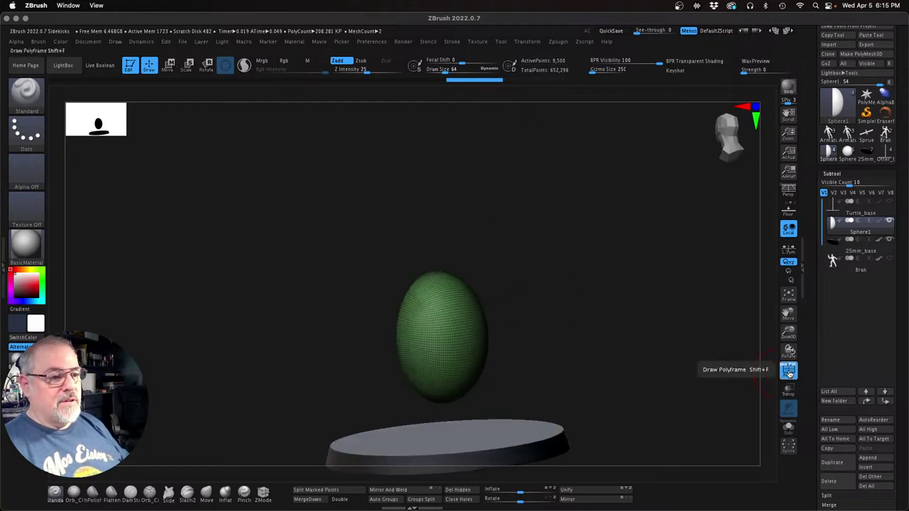
{"action": "left_click_drag", "start_coordinate": [789, 332], "coordinate": [863, 426]}
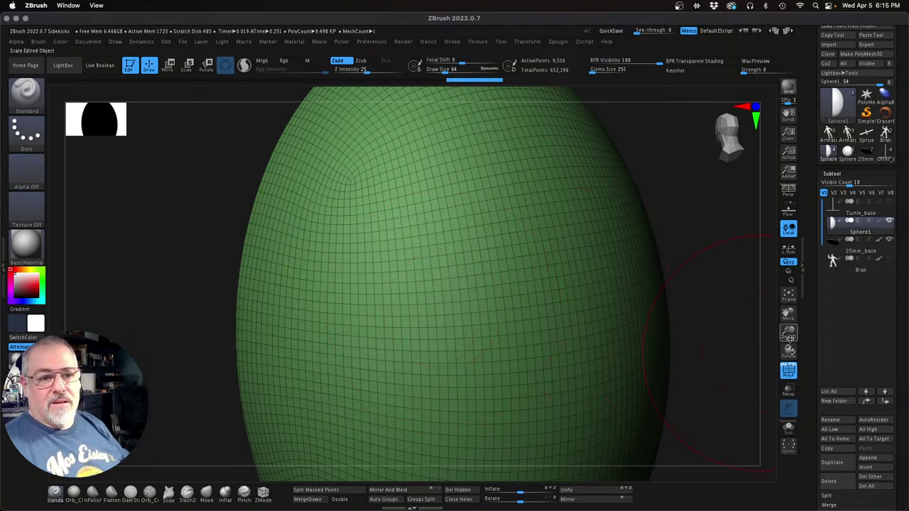
{"action": "left_click_drag", "start_coordinate": [784, 331], "coordinate": [747, 320]}
{"action": "left_click_drag", "start_coordinate": [650, 355], "coordinate": [675, 347]}
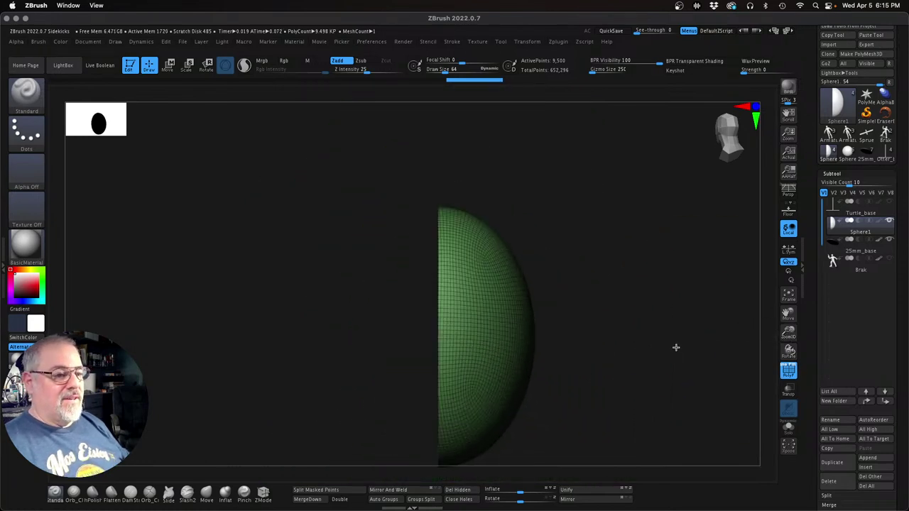
{"action": "left_click_drag", "start_coordinate": [616, 317], "coordinate": [598, 249], "text": "alt"}
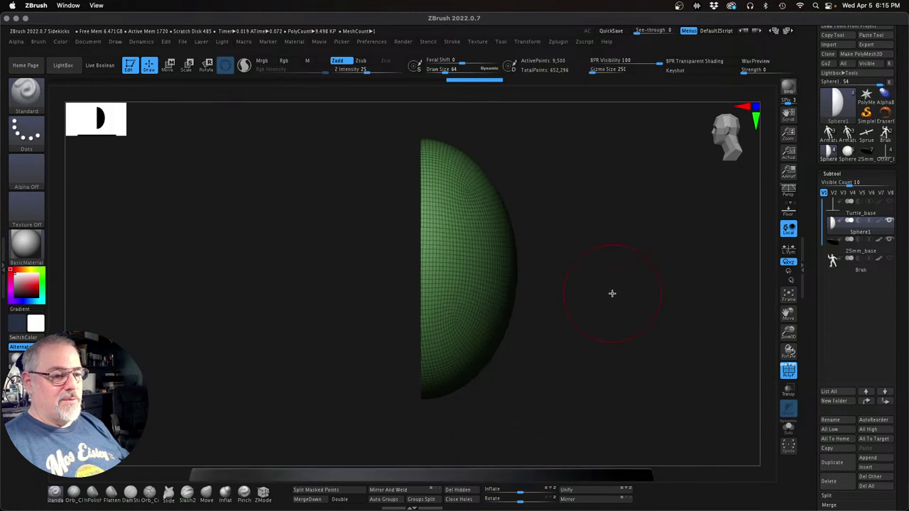
{"action": "left_click", "coordinate": [788, 371]}
{"action": "mouse_move", "coordinate": [667, 349]}
{"action": "left_mouse_down"}
{"action": "mouse_move", "coordinate": [586, 343]}
{"action": "mouse_move", "coordinate": [686, 339]}
{"action": "mouse_move", "coordinate": [655, 344]}
{"action": "left_mouse_up"}
{"action": "left_click_drag", "start_coordinate": [789, 334], "coordinate": [549, 310]}
Step: Scale the halved body slightly wider along X in front view and slightly shallower along Z in side view
{"action": "key", "text": "w"}
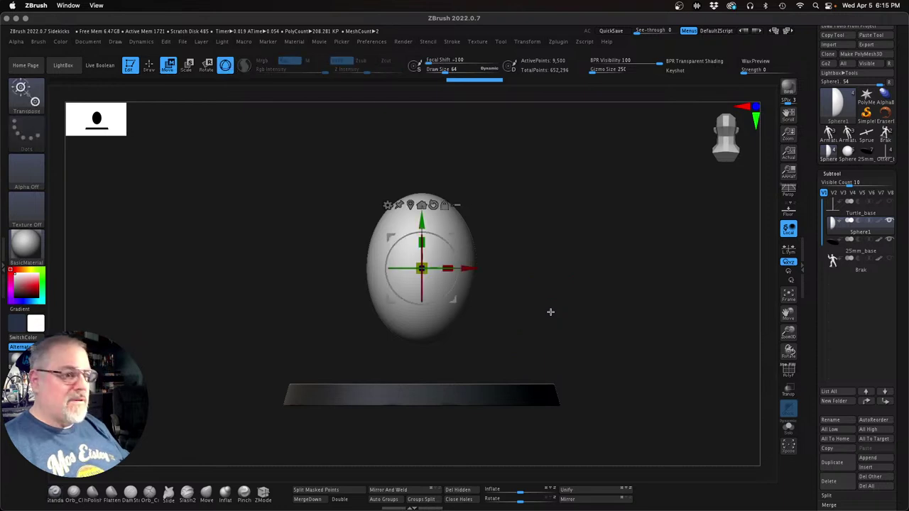
{"action": "left_click_drag", "start_coordinate": [447, 269], "coordinate": [452, 271]}
{"action": "left_click_drag", "start_coordinate": [574, 345], "coordinate": [616, 346]}
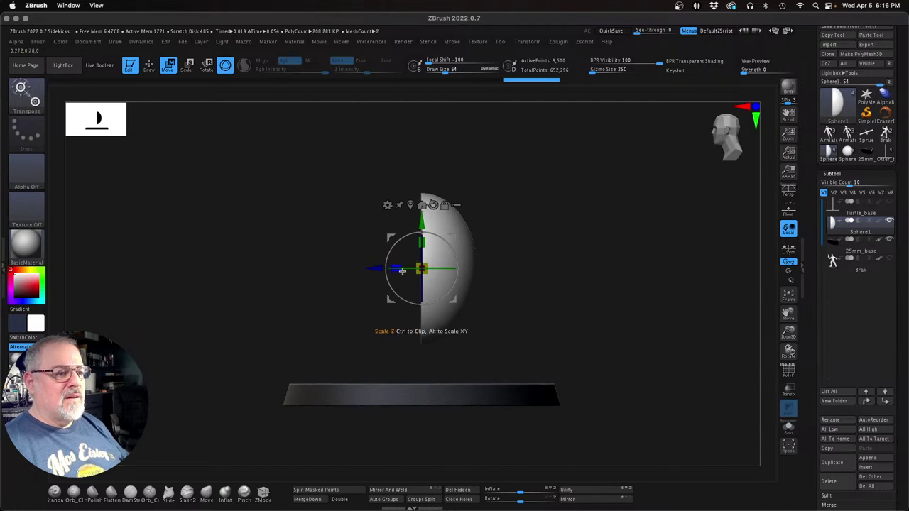
{"action": "left_click_drag", "start_coordinate": [394, 269], "coordinate": [399, 269]}
{"action": "left_click_drag", "start_coordinate": [597, 326], "coordinate": [624, 334]}
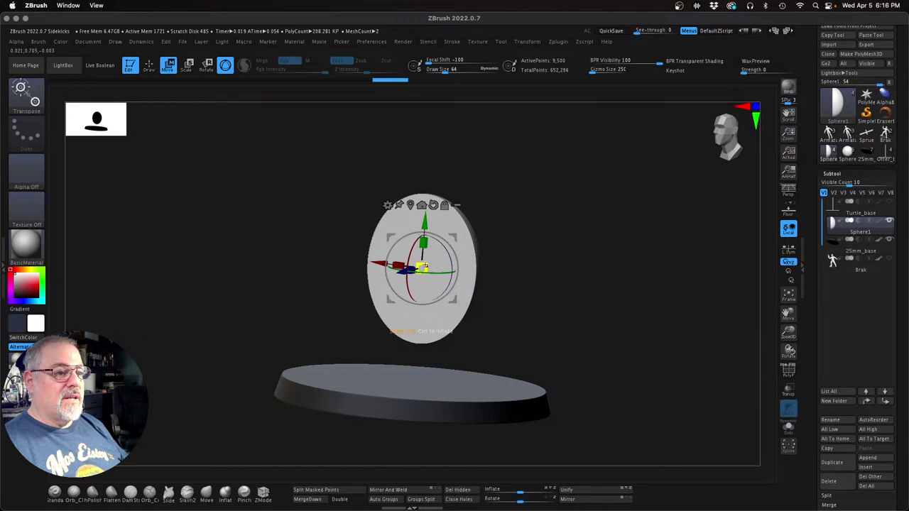
Step: Try to enlarge the halved body uniformly with the gizmo, and undo the change
{"action": "left_click_drag", "start_coordinate": [424, 266], "coordinate": [430, 262]}
{"action": "left_click_drag", "start_coordinate": [578, 291], "coordinate": [567, 289]}
{"action": "key", "text": "super+z"}
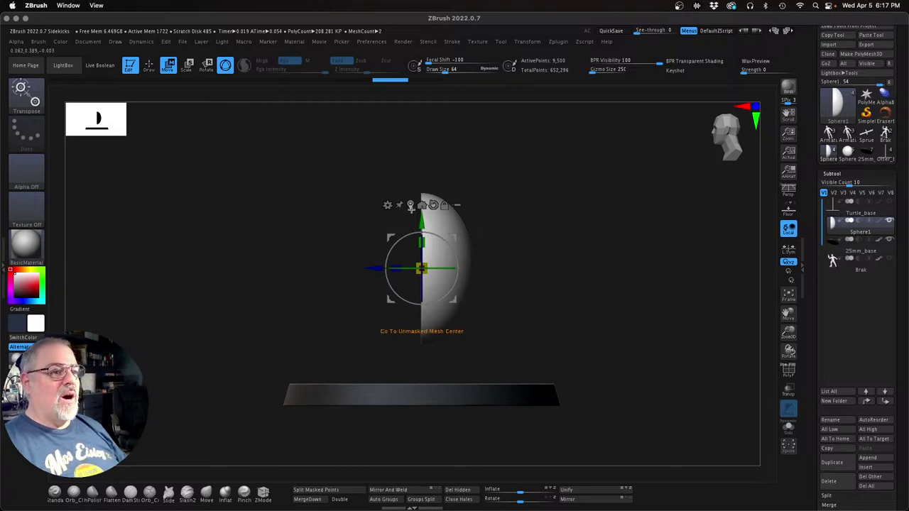
Step: Center the gizmo on the unmasked mesh of the halved body and try inflating the mesh
{"action": "left_click", "coordinate": [410, 206], "text": "alt"}
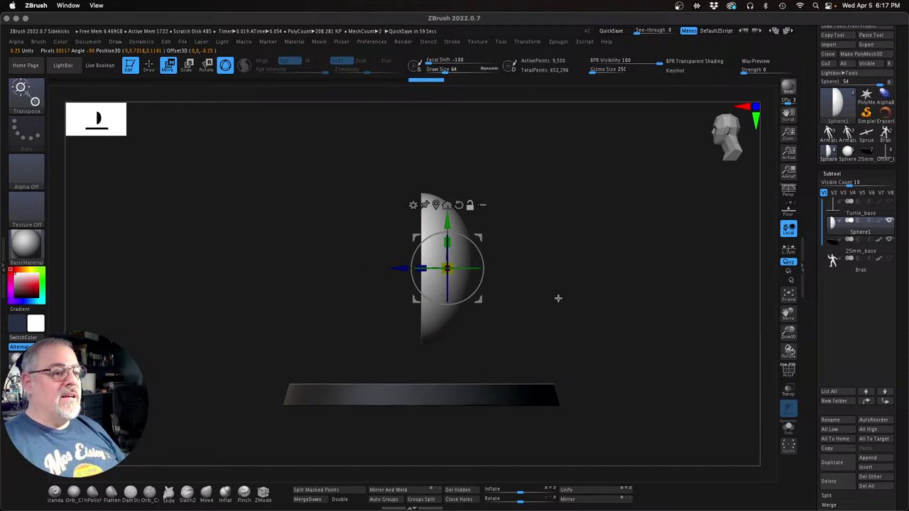
{"action": "left_click_drag", "start_coordinate": [571, 300], "coordinate": [532, 288]}
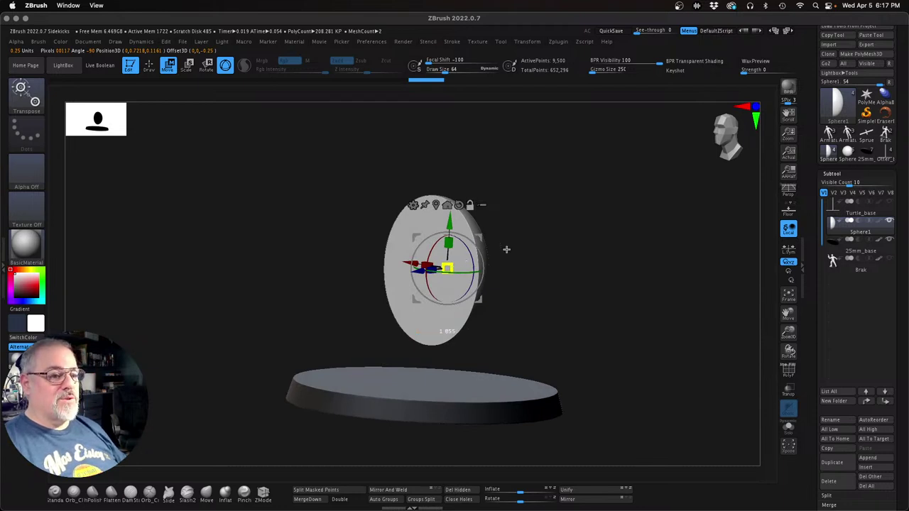
{"action": "left_click_drag", "start_coordinate": [448, 269], "coordinate": [495, 254], "text": "ctrl"}
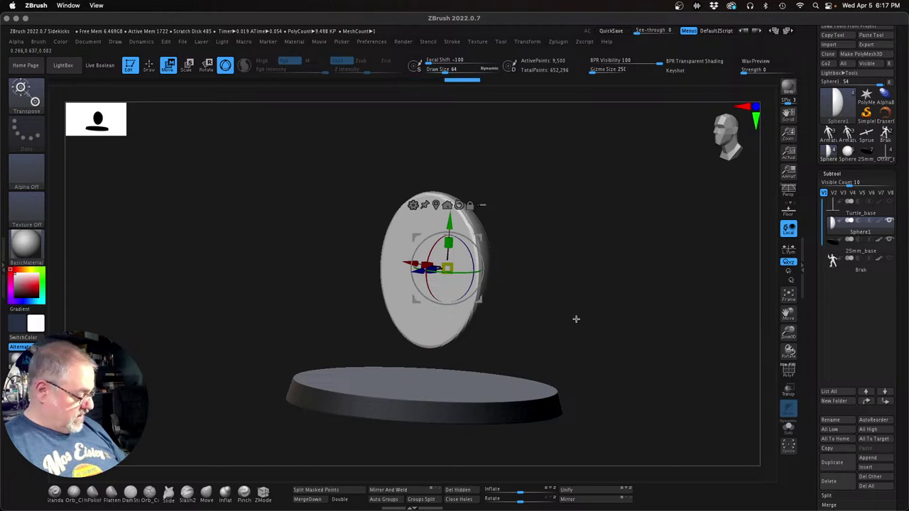
{"action": "key", "text": "ctrl+z"}
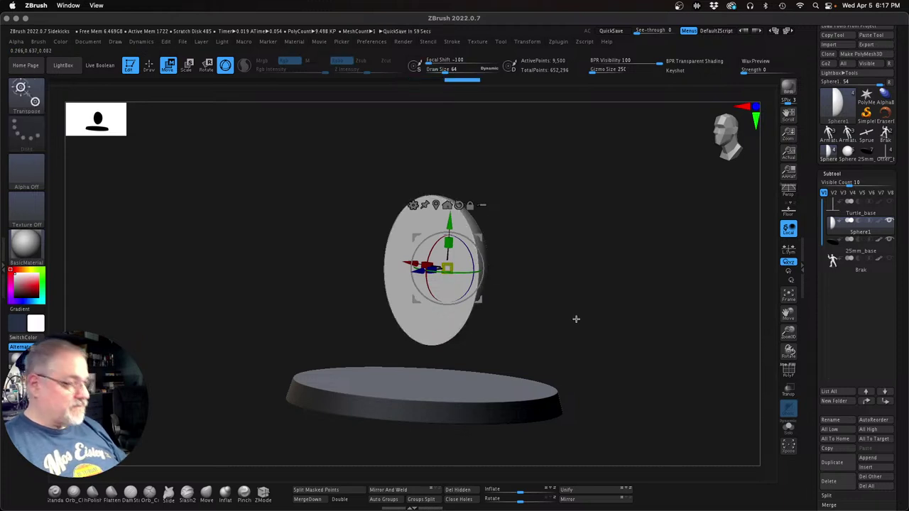
Step: Subdivide the Sphere1 half-egg mesh twice with smoothing on and delete its lower subdivision levels
{"action": "key", "text": "q"}
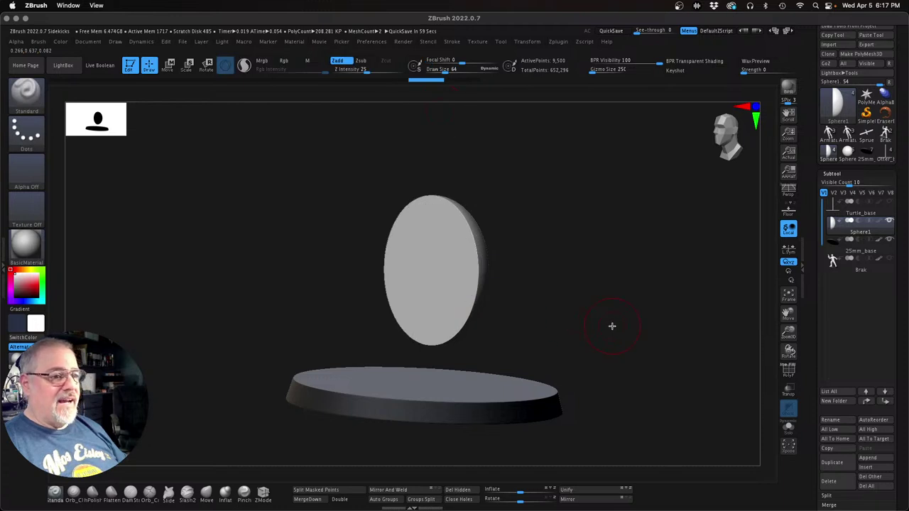
{"action": "left_click_drag", "start_coordinate": [611, 325], "coordinate": [594, 318], "text": "shift"}
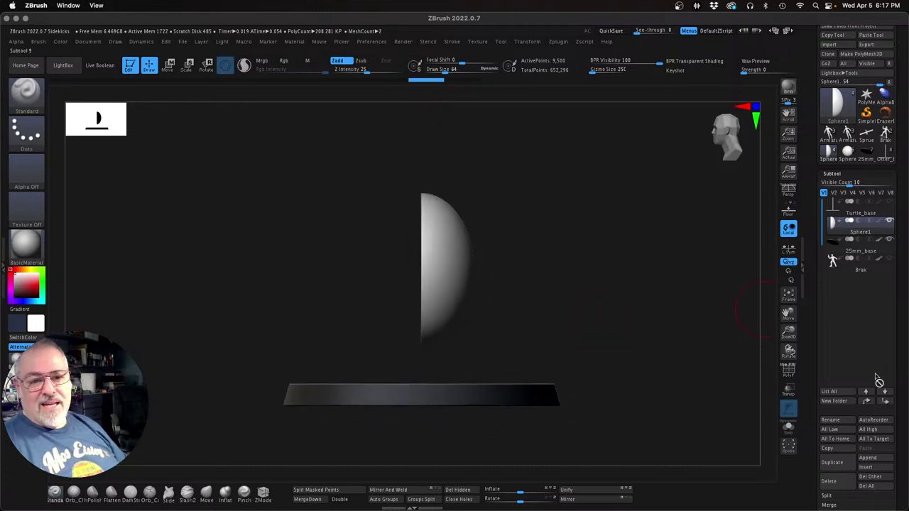
{"action": "left_click_drag", "start_coordinate": [899, 417], "coordinate": [902, 349]}
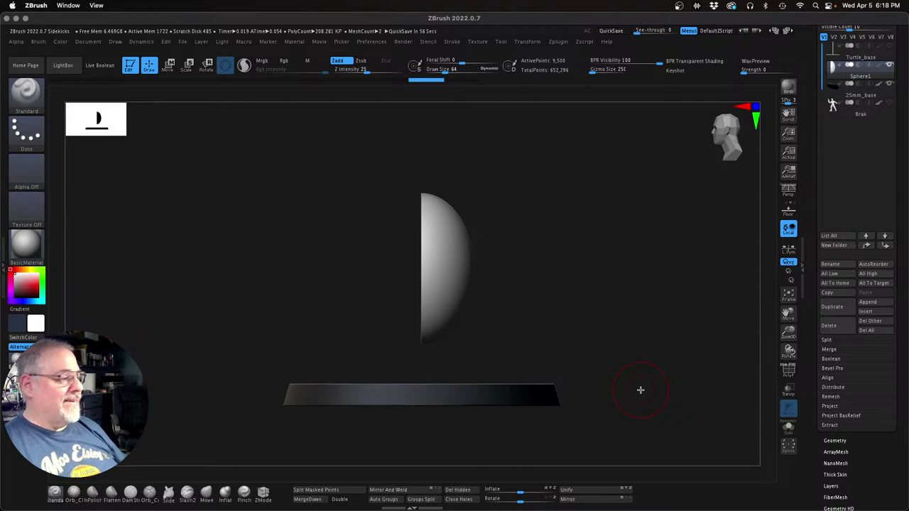
{"action": "left_click_drag", "start_coordinate": [641, 390], "coordinate": [661, 373]}
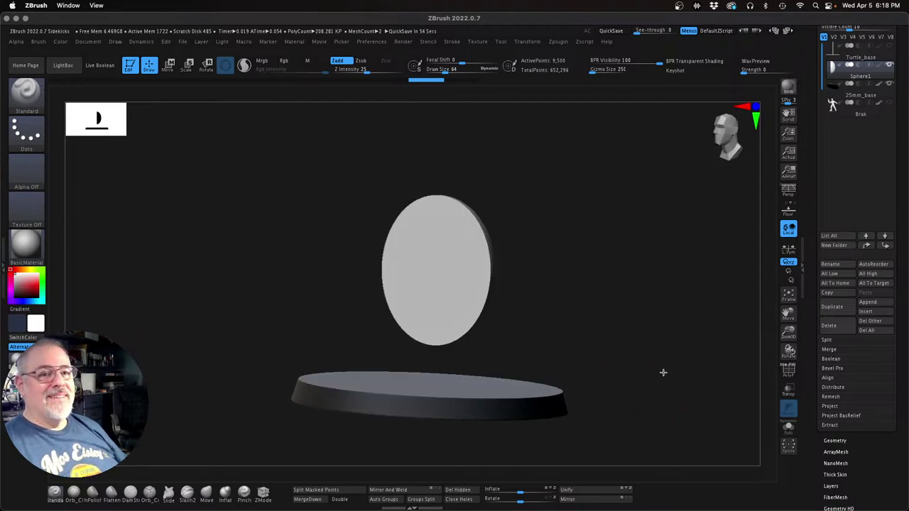
{"action": "left_click", "coordinate": [844, 439]}
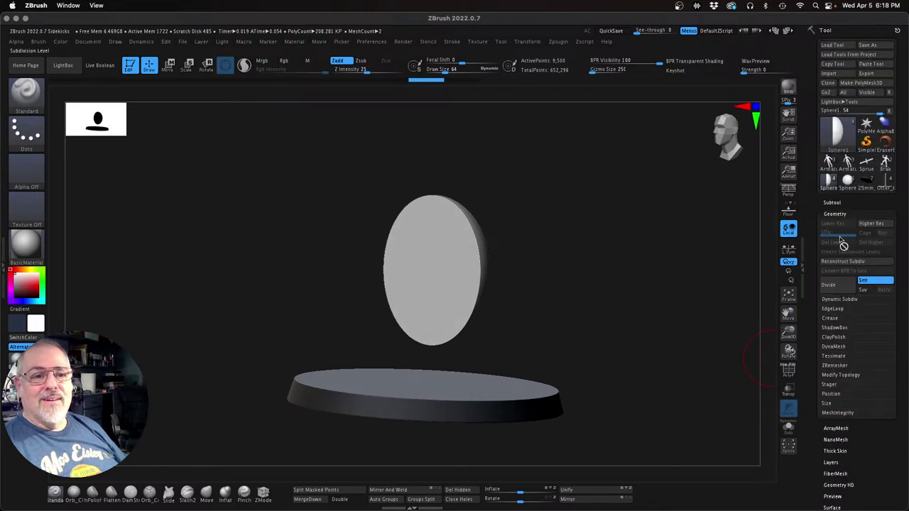
{"action": "left_click", "coordinate": [830, 285]}
{"action": "left_click", "coordinate": [841, 288]}
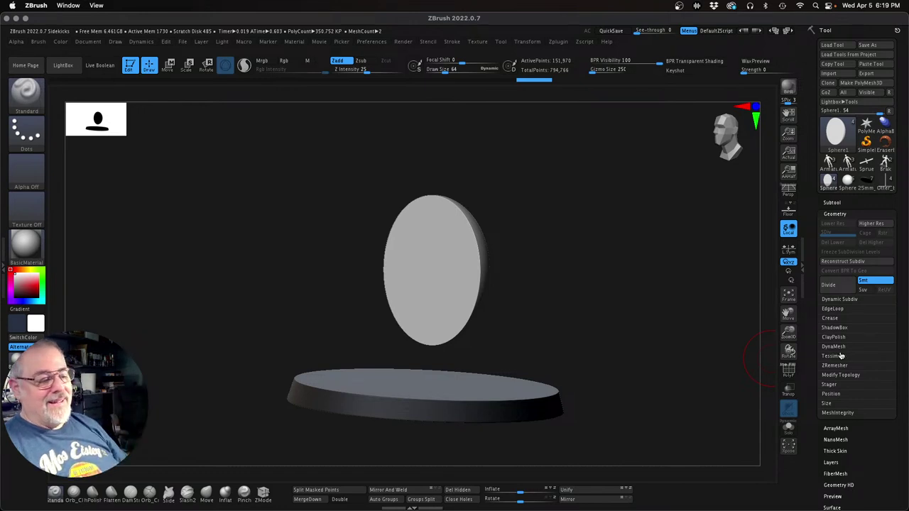
Step: Inflate the denser half-egg mesh with the gizmo from the flat-face view to give the shell a rounded rim
{"action": "left_click_drag", "start_coordinate": [656, 365], "coordinate": [649, 354], "text": "shift"}
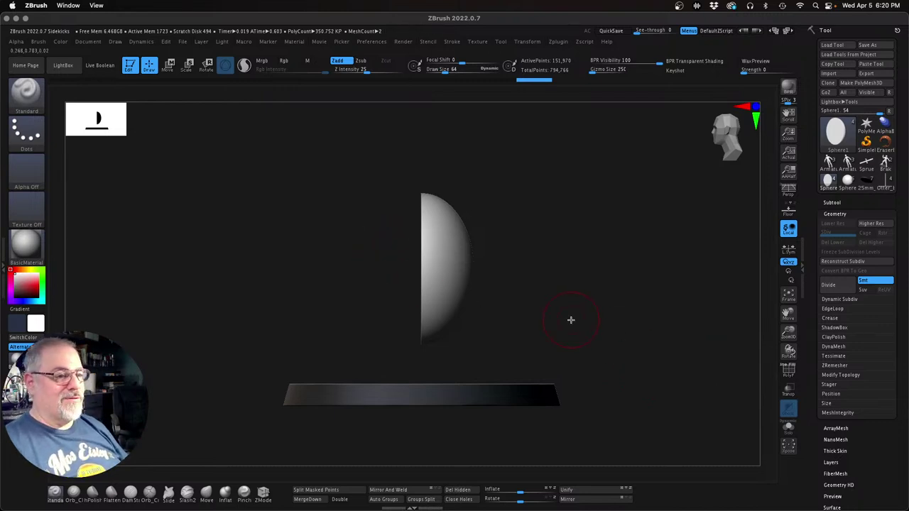
{"action": "mouse_move", "coordinate": [570, 319]}
{"action": "left_mouse_down", "text": "shift"}
{"action": "mouse_move", "coordinate": [629, 317]}
{"action": "mouse_move", "coordinate": [599, 319]}
{"action": "left_mouse_up", "text": "shift"}
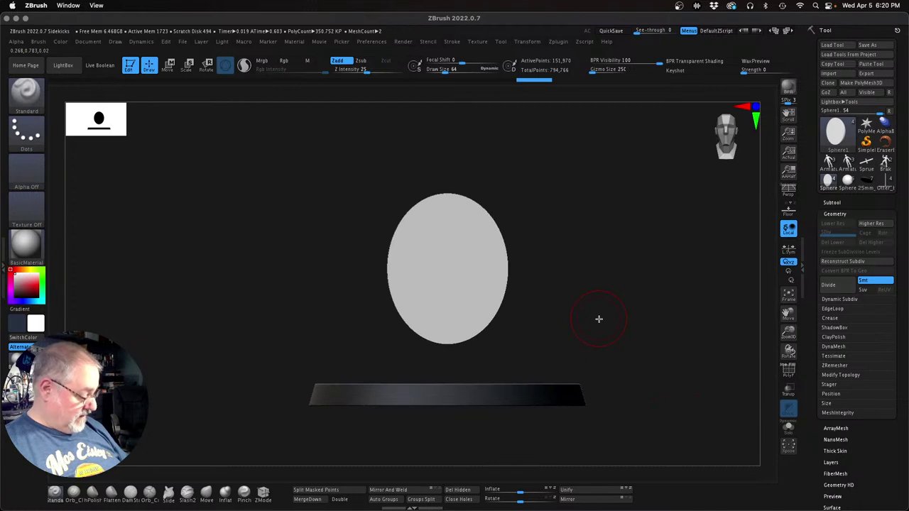
{"action": "key", "text": "w"}
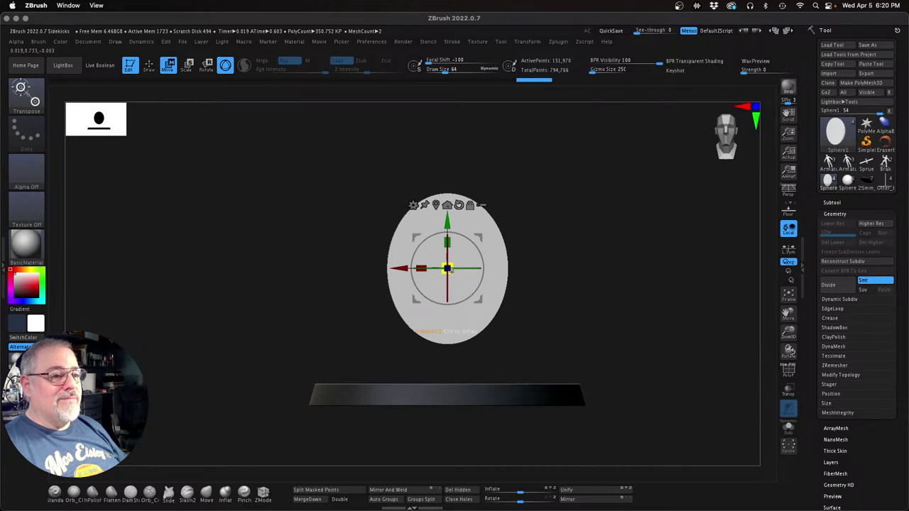
{"action": "left_click_drag", "start_coordinate": [456, 275], "coordinate": [632, 328]}
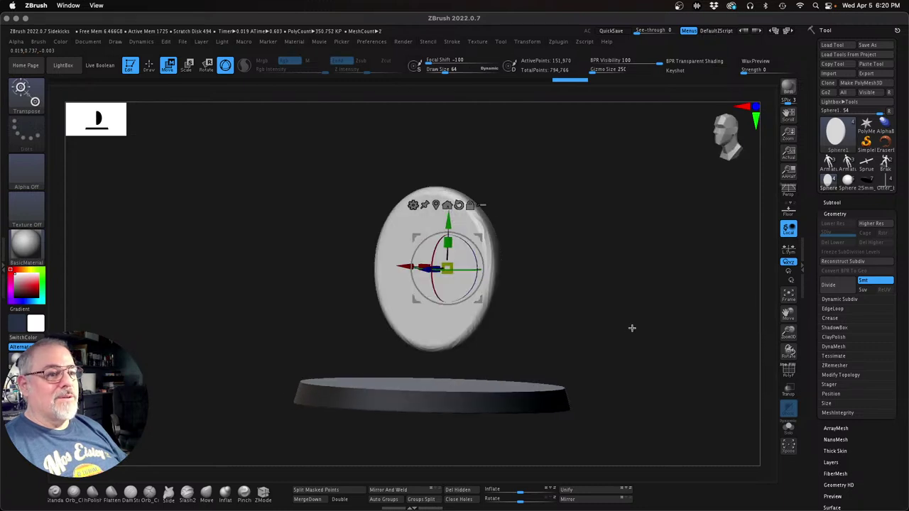
Step: Subdivide the inflated half-egg three more times, up to SDiv 4, and check its profile from the side
{"action": "left_click", "coordinate": [838, 286]}
{"action": "left_click", "coordinate": [838, 286]}
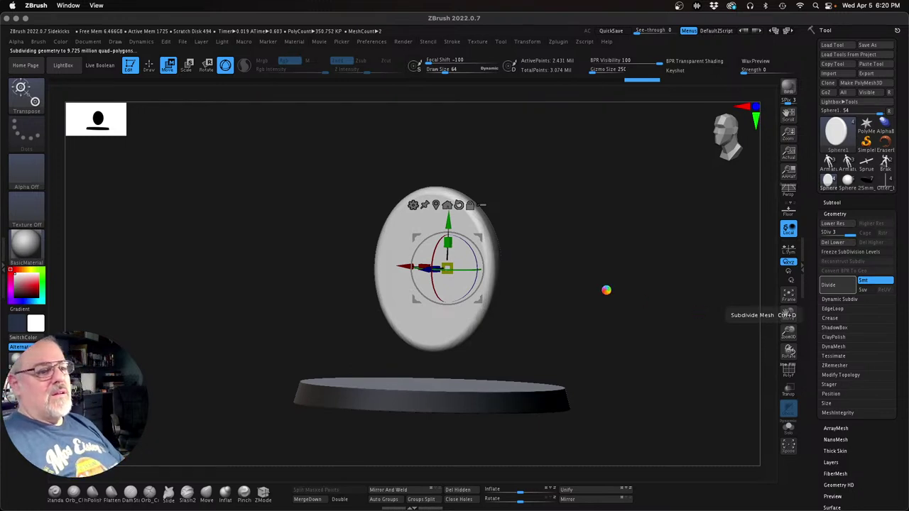
{"action": "key", "text": "q"}
{"action": "mouse_move", "coordinate": [607, 290]}
{"action": "left_mouse_down"}
{"action": "mouse_move", "coordinate": [623, 308]}
{"action": "mouse_move", "coordinate": [574, 282]}
{"action": "mouse_move", "coordinate": [613, 305]}
{"action": "left_mouse_up"}
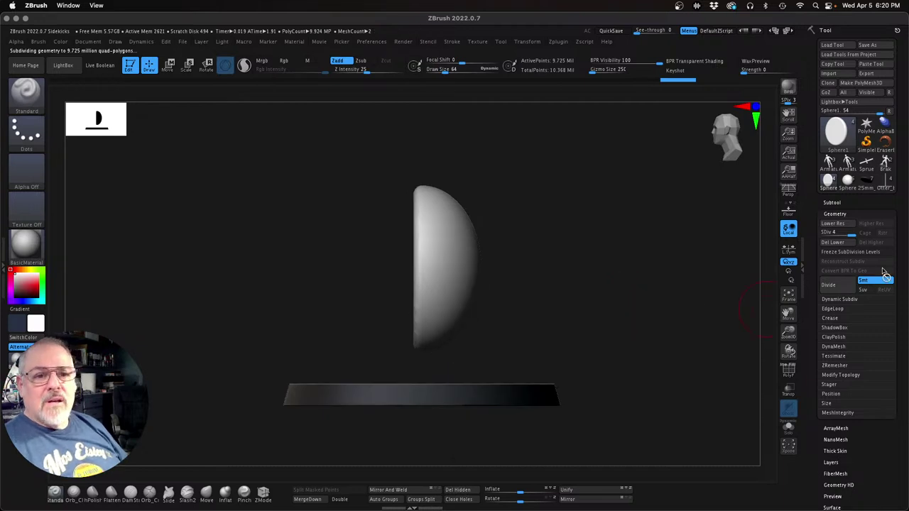
Step: Delete the lower subdivision levels and try to ZRemesh the half-egg at Half its polygon count
{"action": "left_click", "coordinate": [835, 242]}
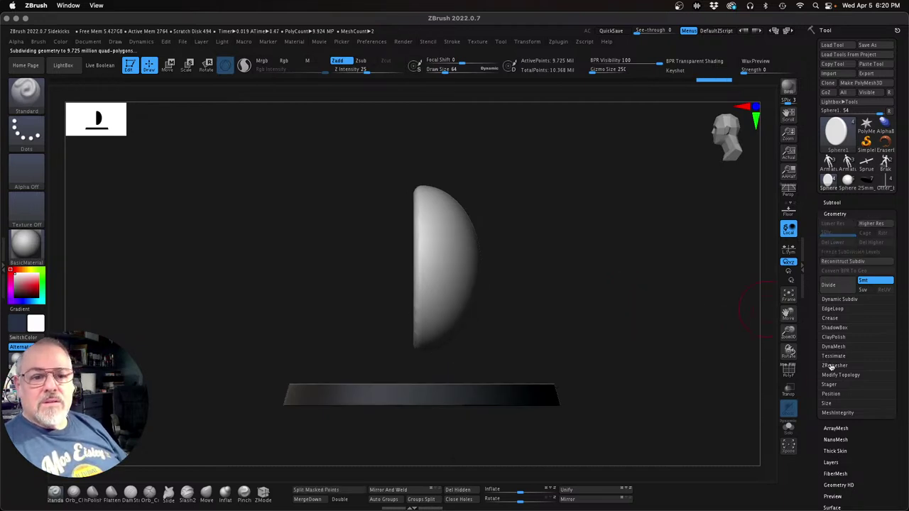
{"action": "left_click", "coordinate": [832, 365]}
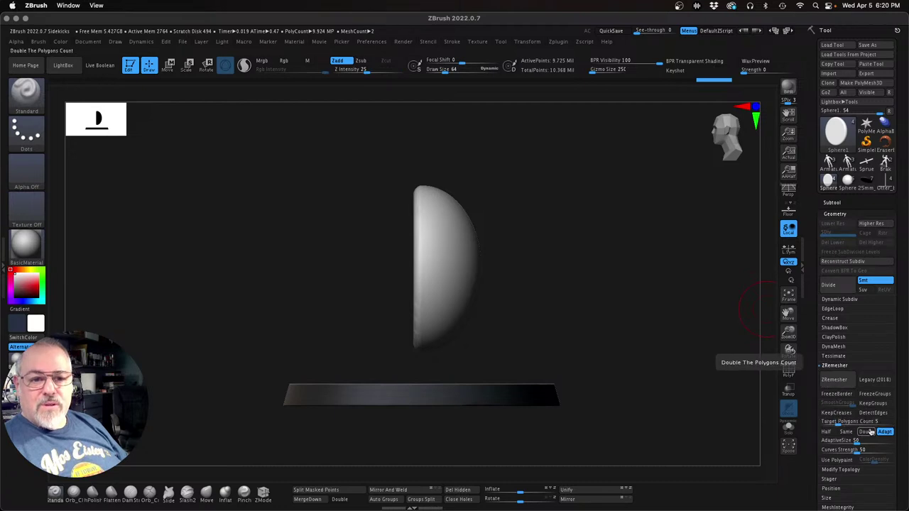
{"action": "left_click", "coordinate": [826, 431]}
{"action": "left_click", "coordinate": [839, 386]}
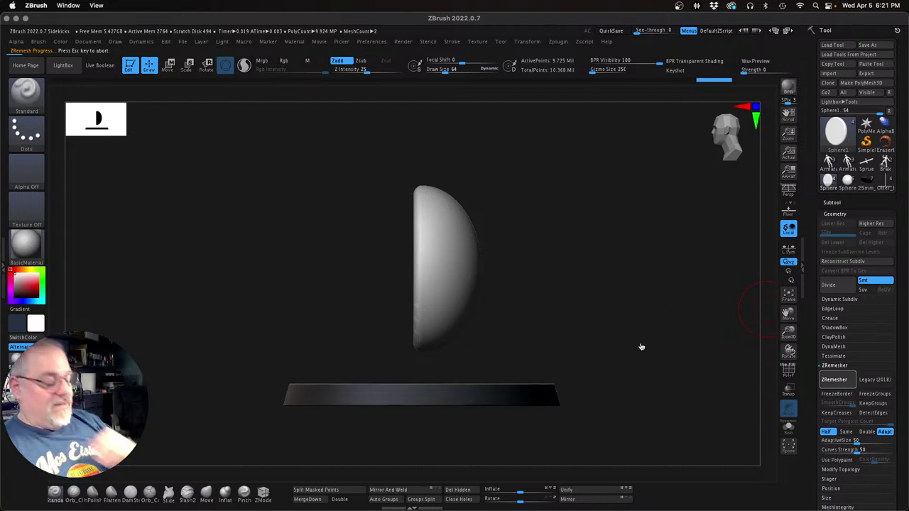
{"action": "key", "text": "Escape"}
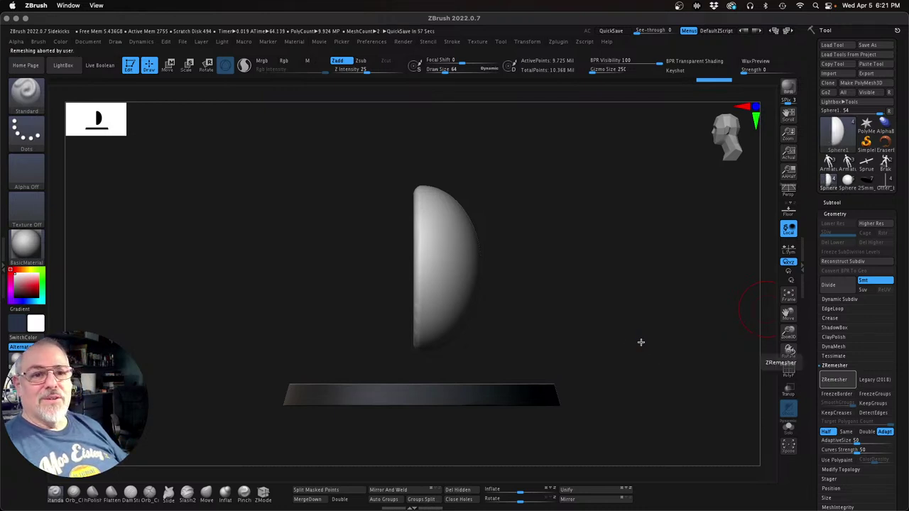
Step: Undo the deletion of the half-egg's lower subdivision levels
{"action": "mouse_move", "coordinate": [641, 342]}
{"action": "left_mouse_down"}
{"action": "mouse_move", "coordinate": [657, 351]}
{"action": "mouse_move", "coordinate": [663, 312]}
{"action": "left_mouse_up"}
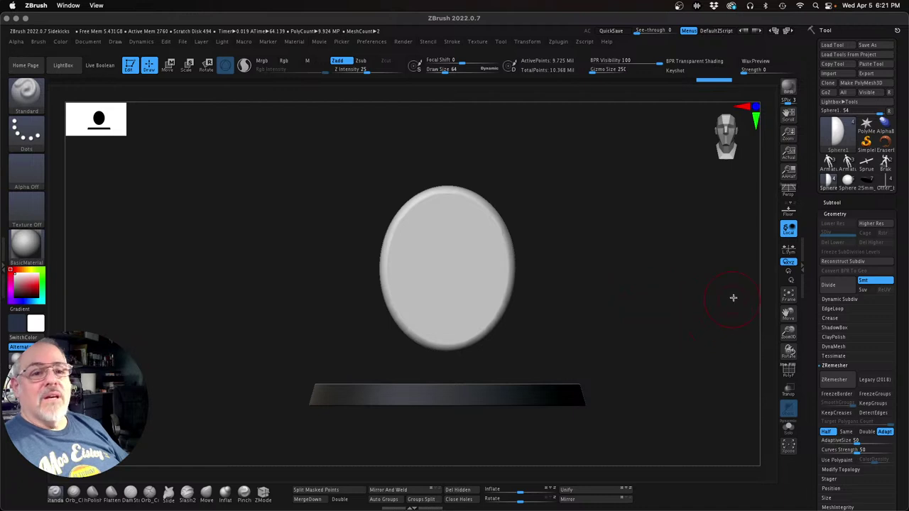
{"action": "key", "text": "ctrl"}
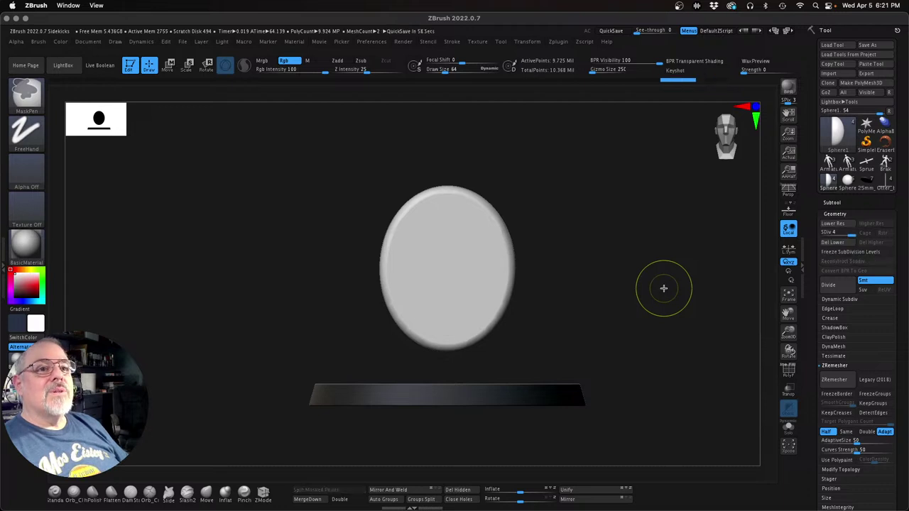
Step: Undo the half-egg's three added subdivisions
{"action": "key", "text": "ctrl+z"}
{"action": "key", "text": "ctrl+z"}
{"action": "key", "text": "ctrl+z"}
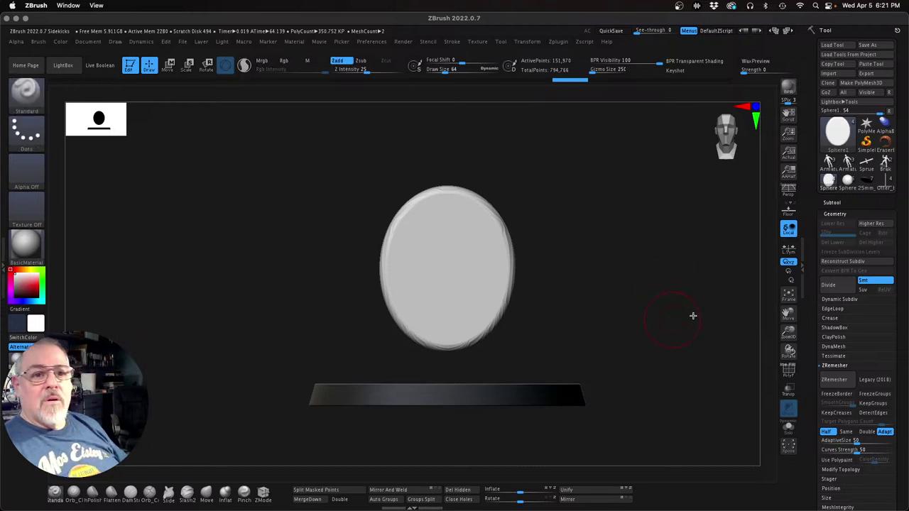
Step: Try to ZRemesh the half-egg at Half its polygon count after dividing it once and deleting its lower level
{"action": "left_click", "coordinate": [846, 287]}
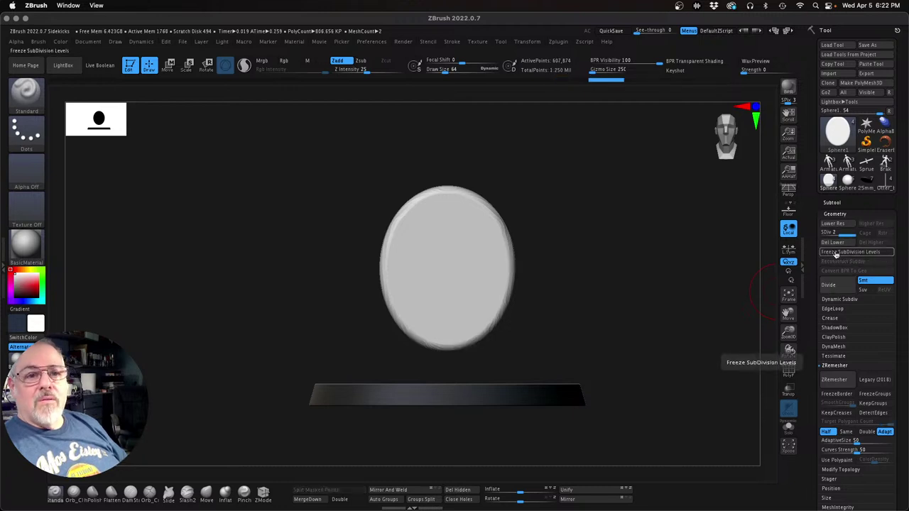
{"action": "left_click", "coordinate": [837, 252]}
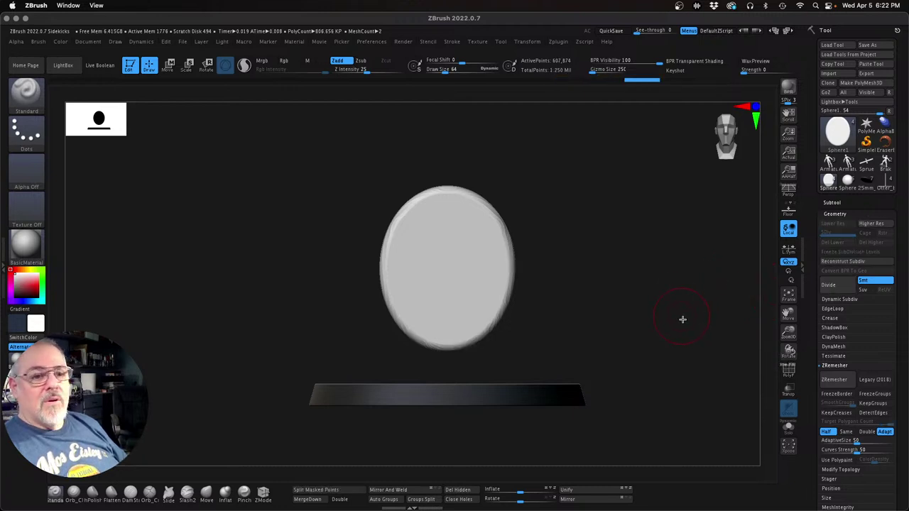
{"action": "left_click", "coordinate": [847, 382]}
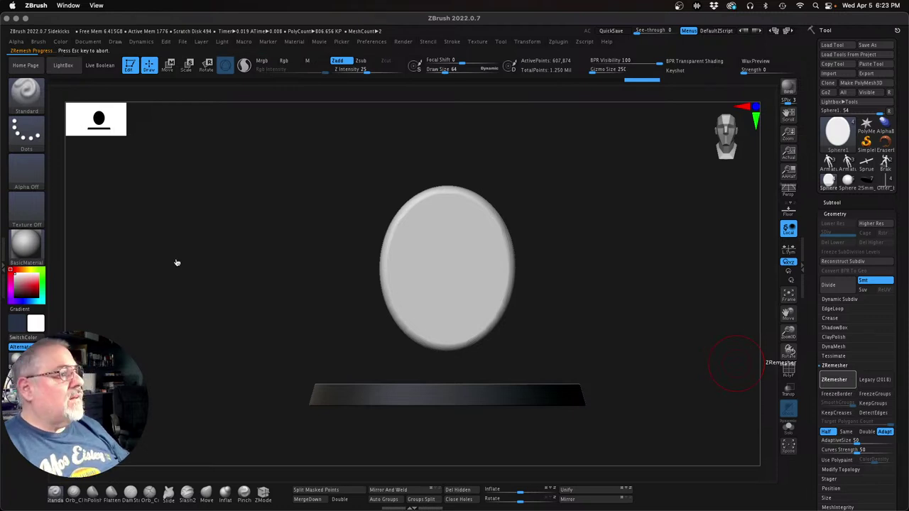
{"action": "key", "text": "Escape"}
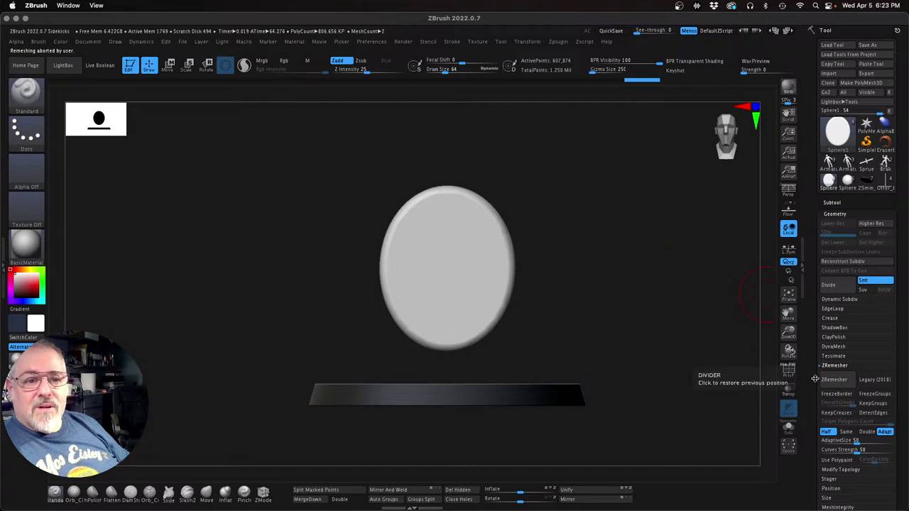
Step: Undo the half-egg's last division and lower-level deletion
{"action": "left_click", "coordinate": [842, 287]}
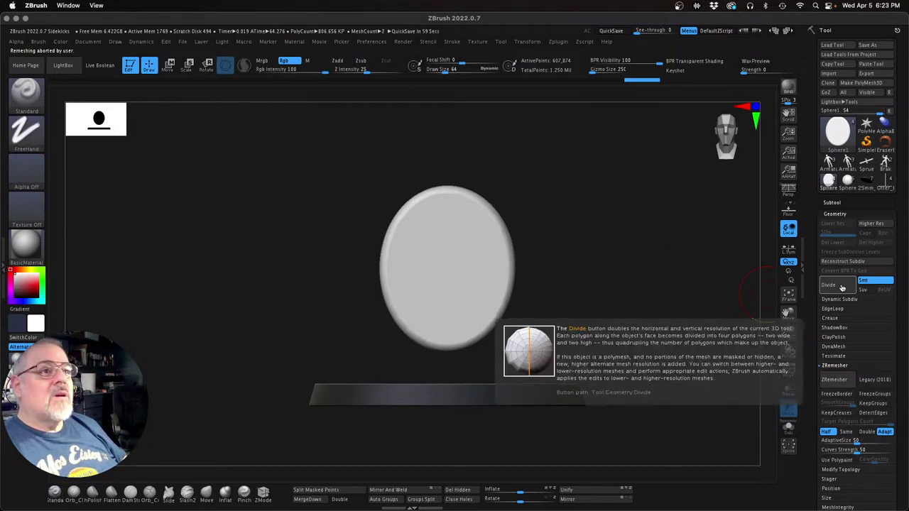
{"action": "key", "text": "shift+d"}
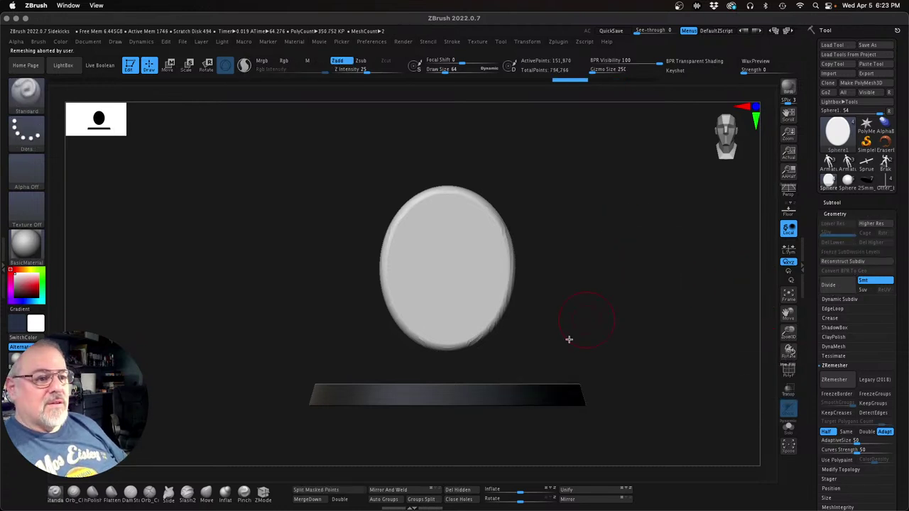
{"action": "left_click_drag", "start_coordinate": [571, 338], "coordinate": [554, 321]}
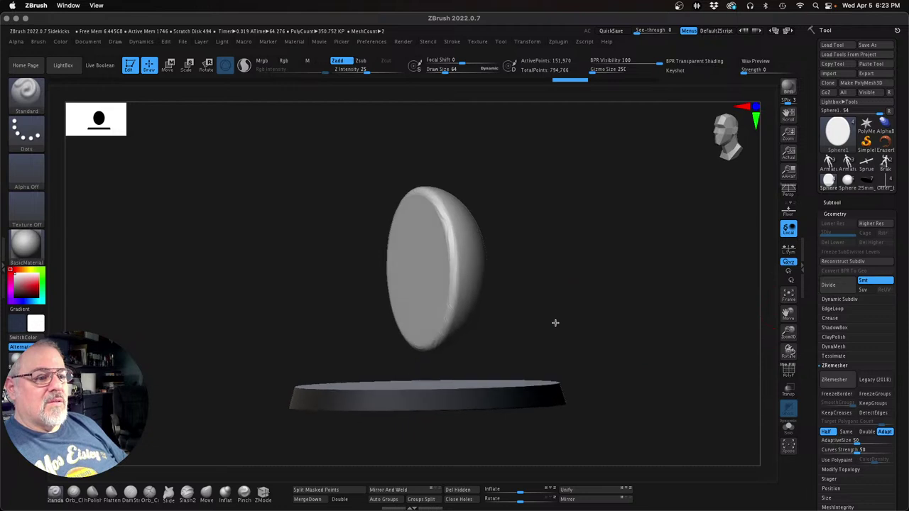
Step: Try to ZRemesh the undivided half-egg at Half its polygon count, and turn it to its domed face
{"action": "left_click", "coordinate": [836, 380]}
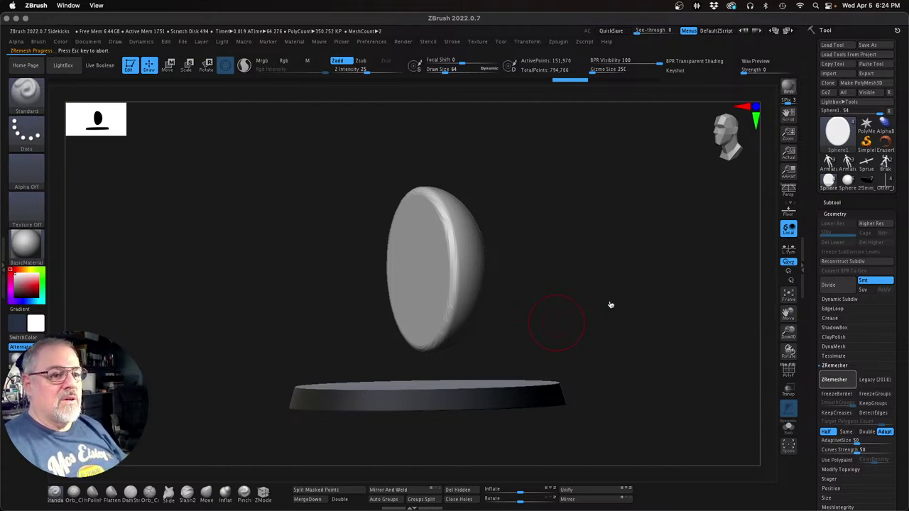
{"action": "key", "text": "Escape"}
{"action": "left_click_drag", "start_coordinate": [595, 310], "coordinate": [515, 317]}
{"action": "left_click_drag", "start_coordinate": [581, 308], "coordinate": [625, 320], "text": "shift"}
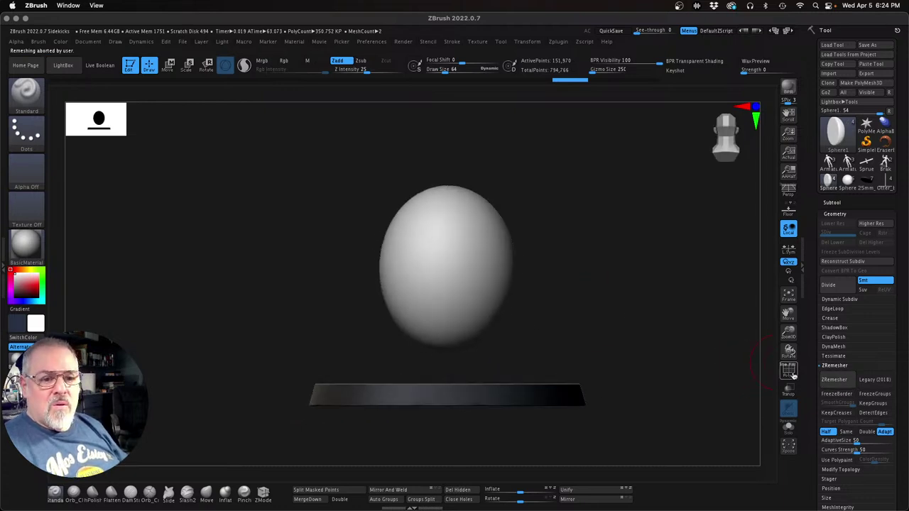
Step: Turn off the Half and Same presets for ZRemesher and set its target polygon count to 5
{"action": "left_click", "coordinate": [846, 432]}
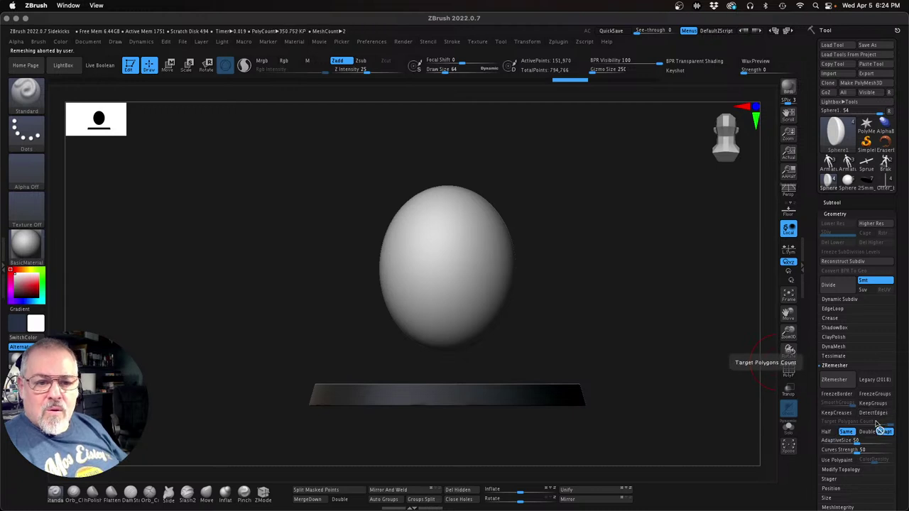
{"action": "left_click", "coordinate": [845, 432]}
{"action": "left_click", "coordinate": [884, 422]}
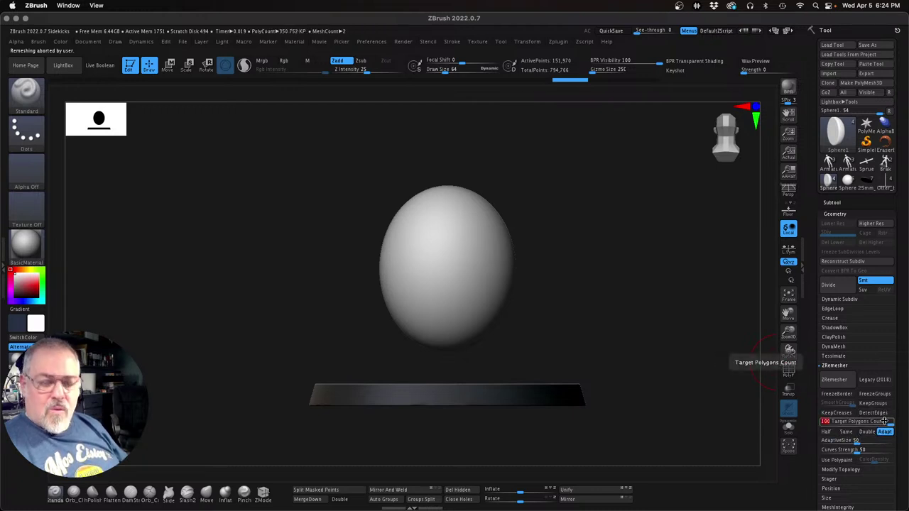
{"action": "type", "text": "5"}
{"action": "key", "text": "Return"}
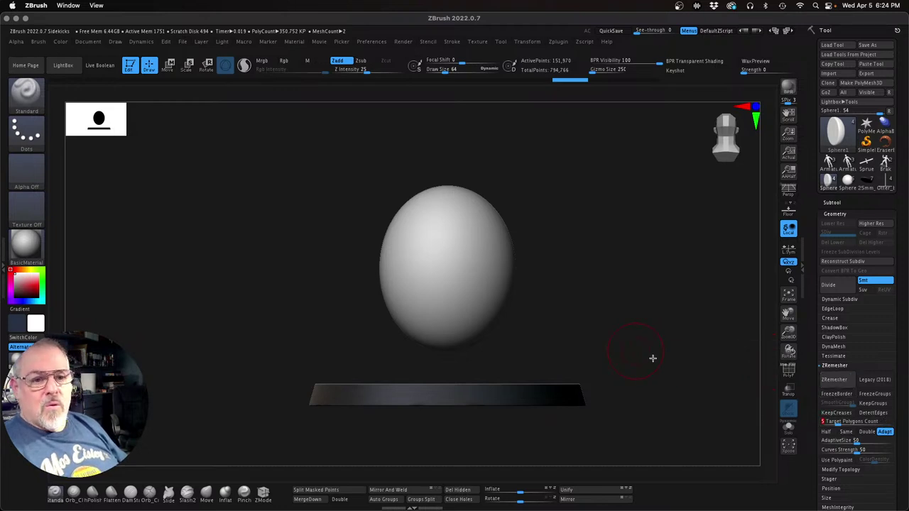
Step: Display the half-egg's polyframe with its wireframe lines hidden, and inspect the domed and flat faces
{"action": "left_click_drag", "start_coordinate": [654, 360], "coordinate": [786, 373]}
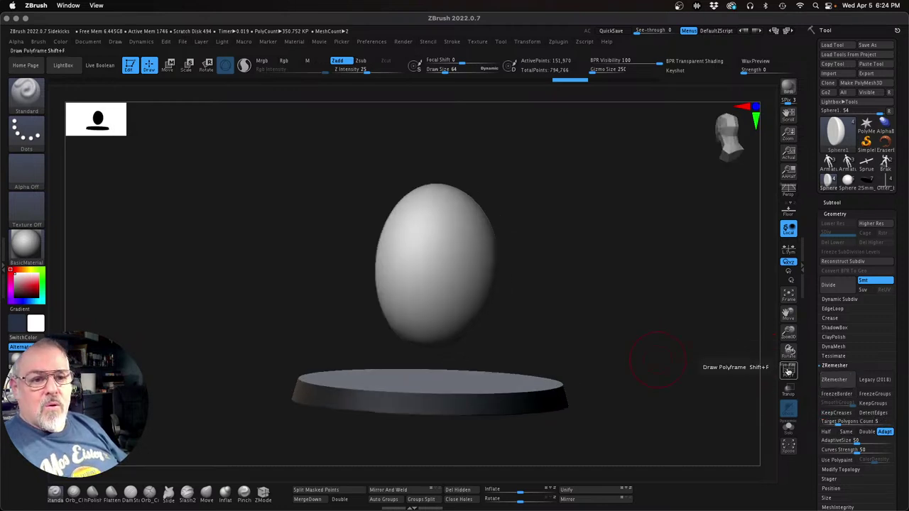
{"action": "left_click", "coordinate": [787, 368]}
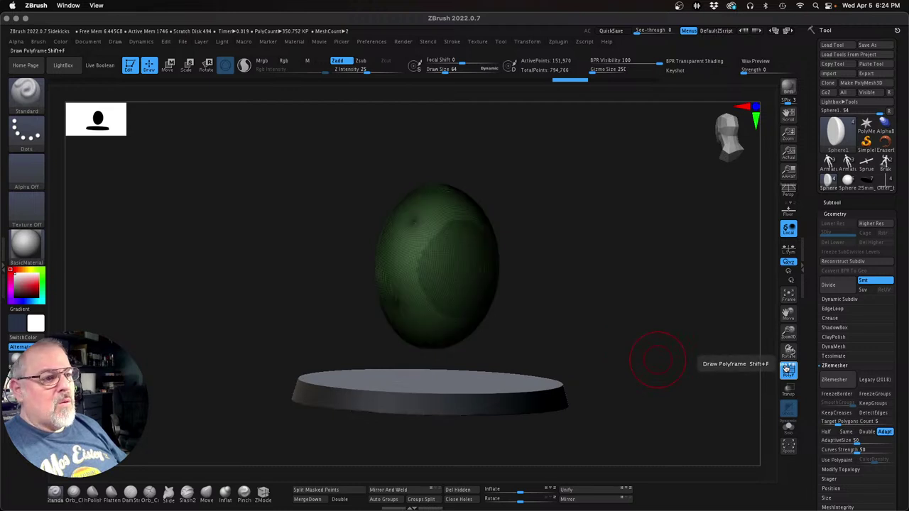
{"action": "left_click", "coordinate": [787, 368]}
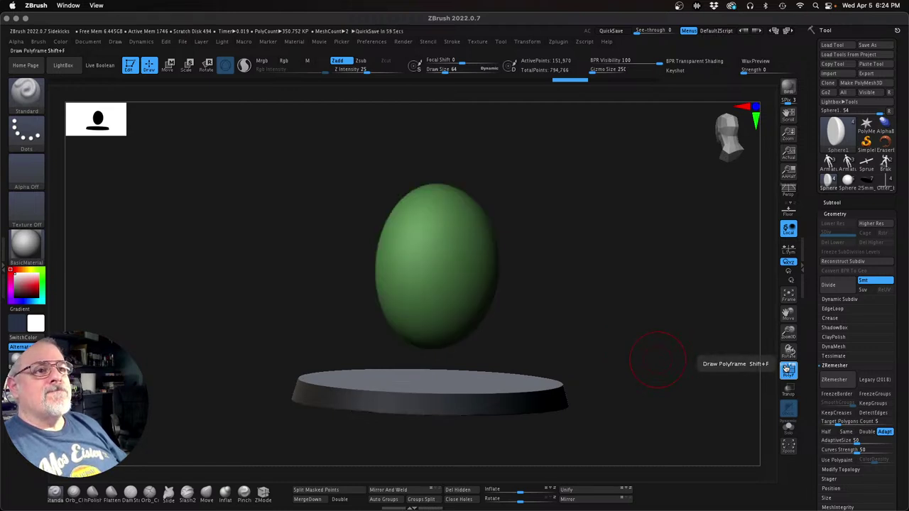
{"action": "left_click_drag", "start_coordinate": [605, 345], "coordinate": [512, 248]}
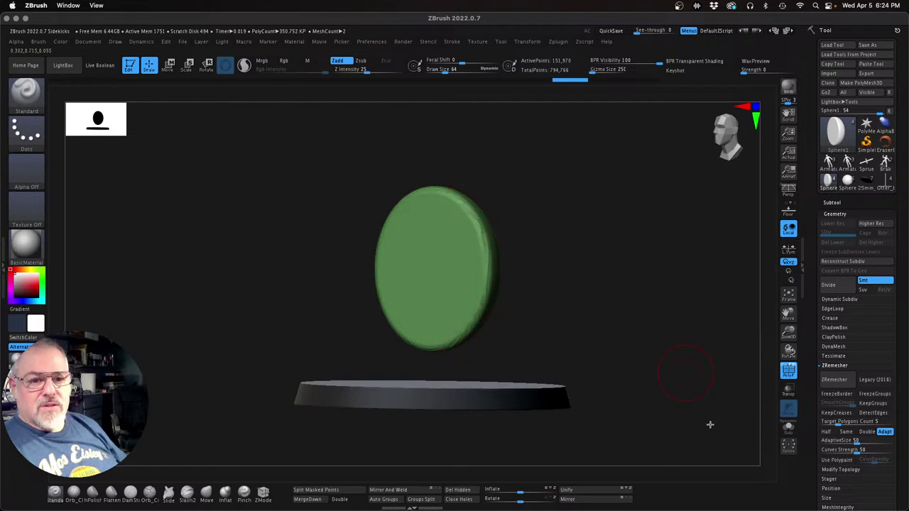
Step: Smooth the half-egg's faceted rim with the Polish deformation and check its side profile
{"action": "left_click_drag", "start_coordinate": [902, 460], "coordinate": [902, 325]}
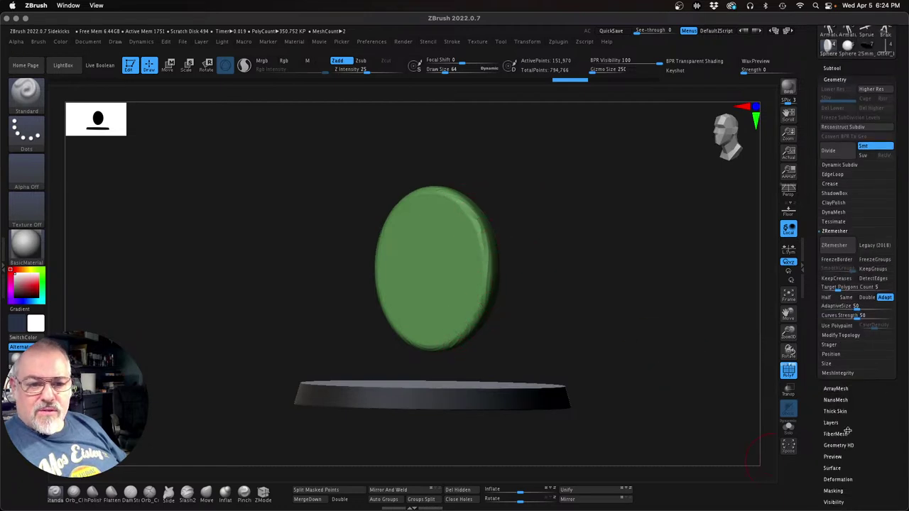
{"action": "left_click", "coordinate": [845, 481]}
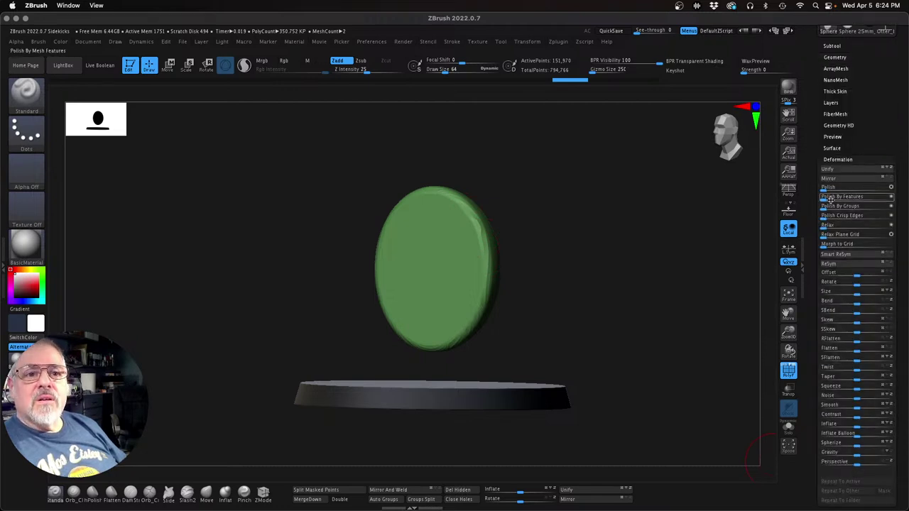
{"action": "left_click", "coordinate": [898, 191]}
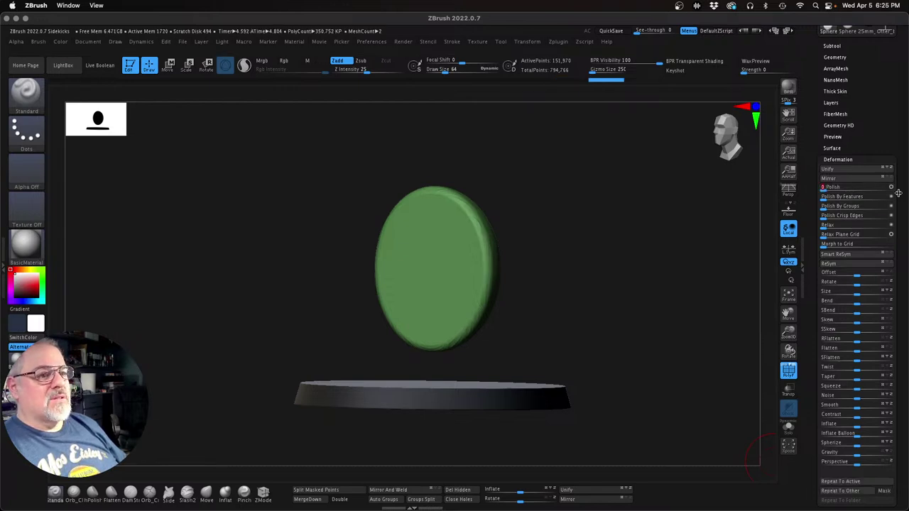
{"action": "mouse_move", "coordinate": [585, 291]}
{"action": "left_mouse_down"}
{"action": "mouse_move", "coordinate": [550, 294]}
{"action": "mouse_move", "coordinate": [637, 294]}
{"action": "mouse_move", "coordinate": [575, 284]}
{"action": "left_mouse_up"}
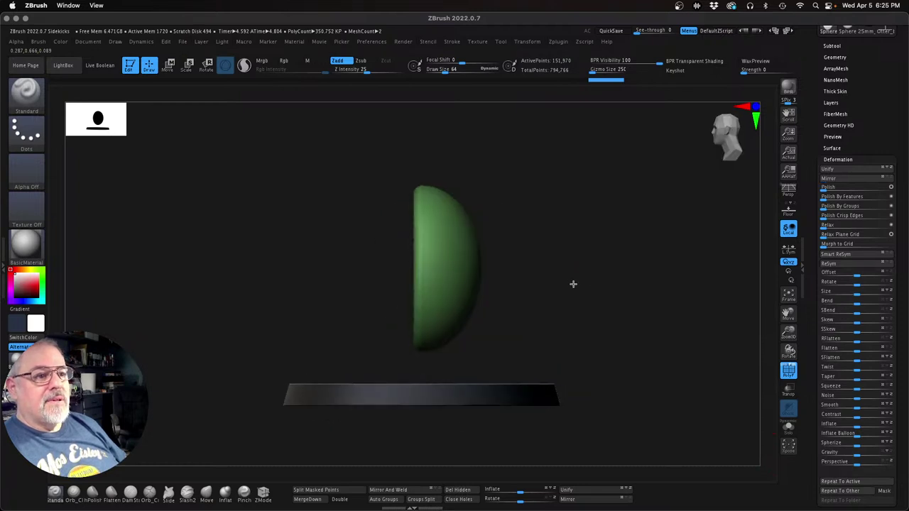
Step: Try to ZRemesh the polished half-egg with the target polygon count of 5
{"action": "left_click", "coordinate": [868, 159]}
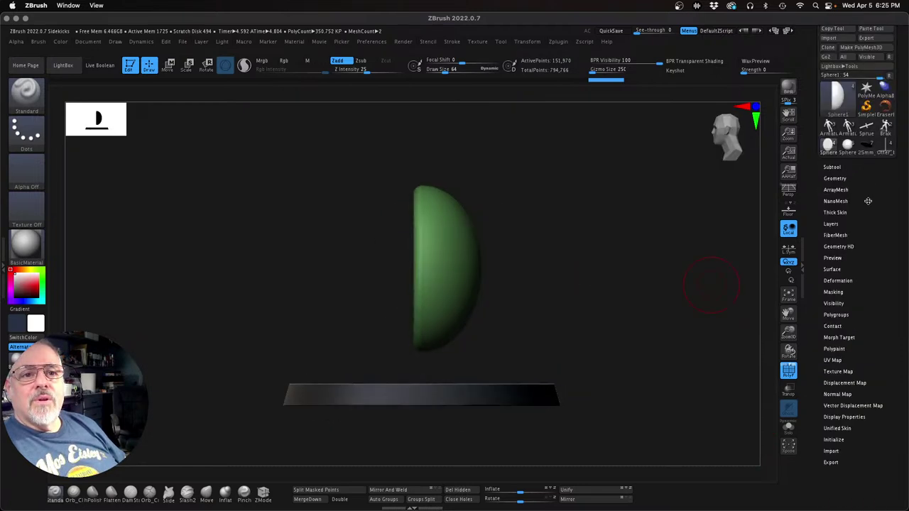
{"action": "left_click", "coordinate": [836, 178]}
{"action": "left_click", "coordinate": [835, 330]}
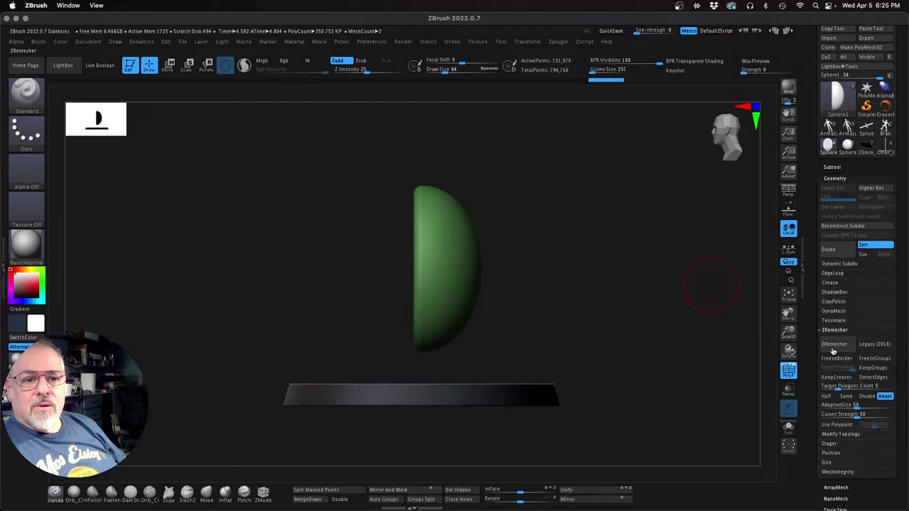
{"action": "left_click", "coordinate": [836, 346]}
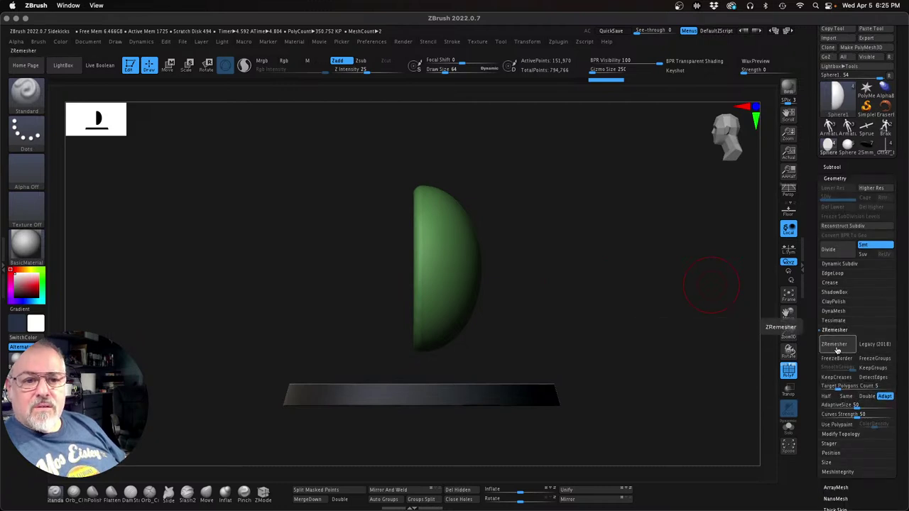
{"action": "left_click", "coordinate": [837, 346]}
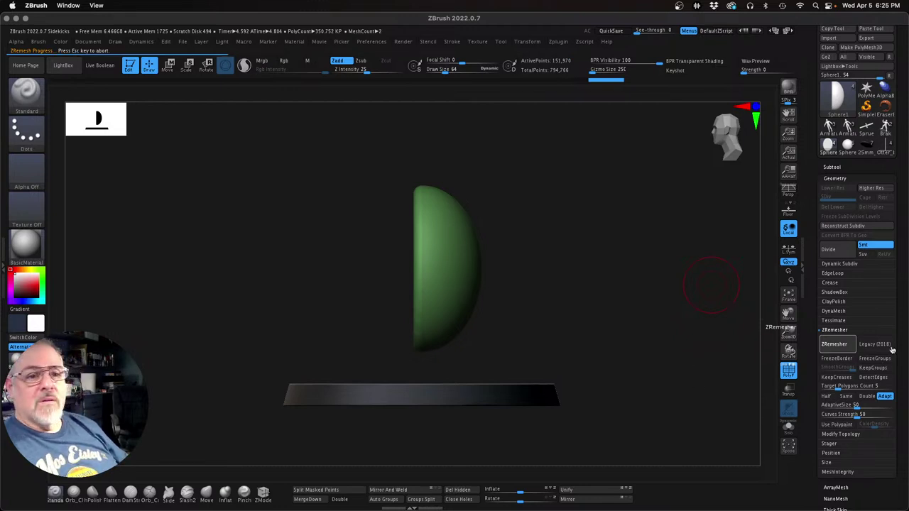
{"action": "key", "text": "Escape"}
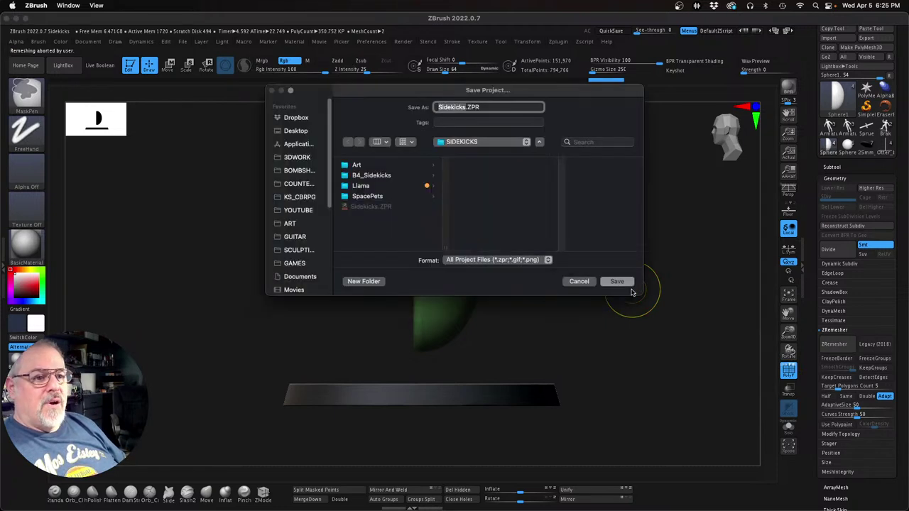
Step: Save the project over the existing Sidekicks.ZPR in the SIDEKICKS folder
{"action": "left_click", "coordinate": [390, 206]}
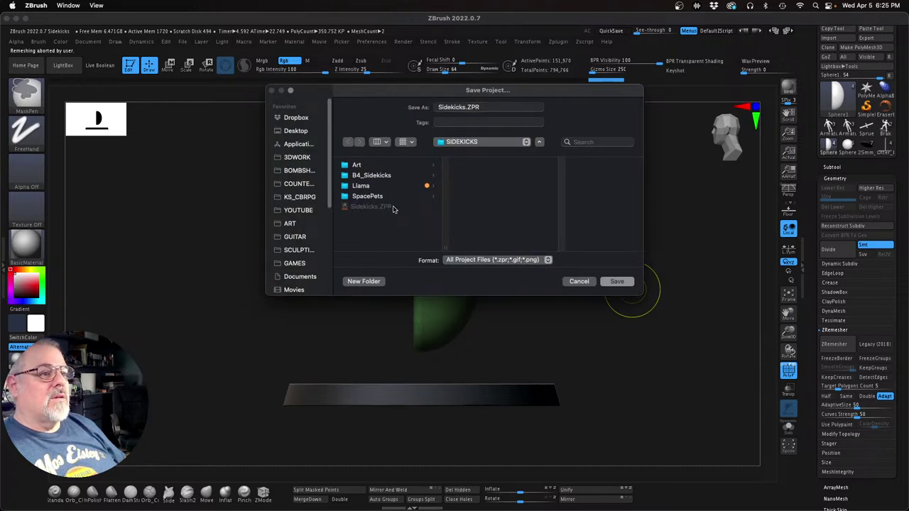
{"action": "left_click", "coordinate": [616, 281]}
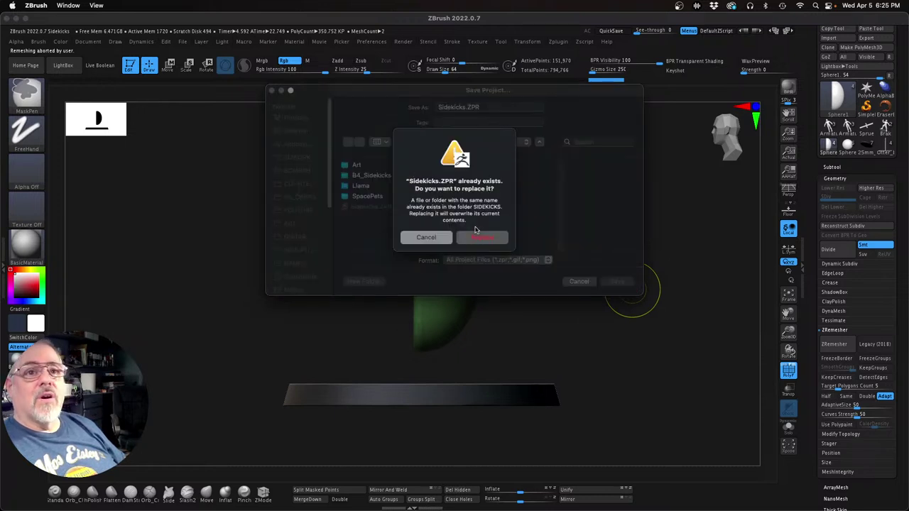
{"action": "left_click", "coordinate": [481, 237]}
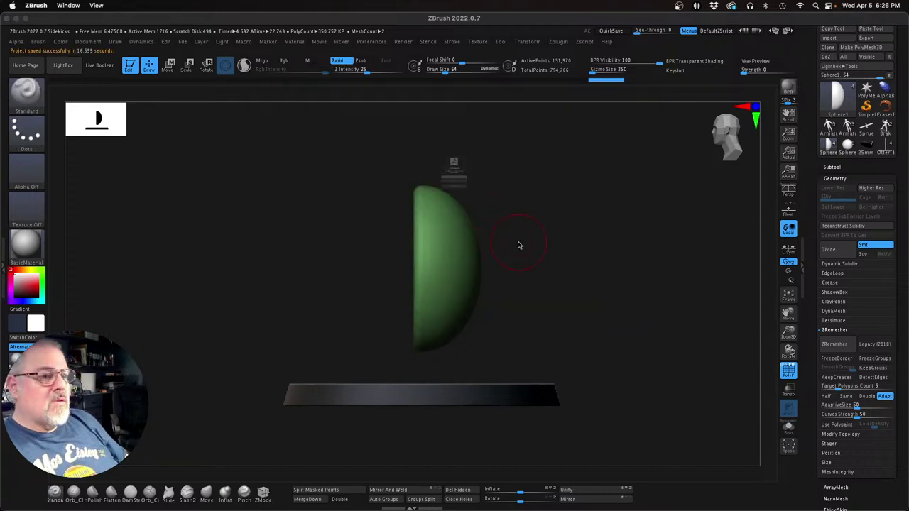
Step: Quit ZBrush and relaunch it
{"action": "key", "text": "super+q"}
{"action": "left_click", "coordinate": [495, 212]}
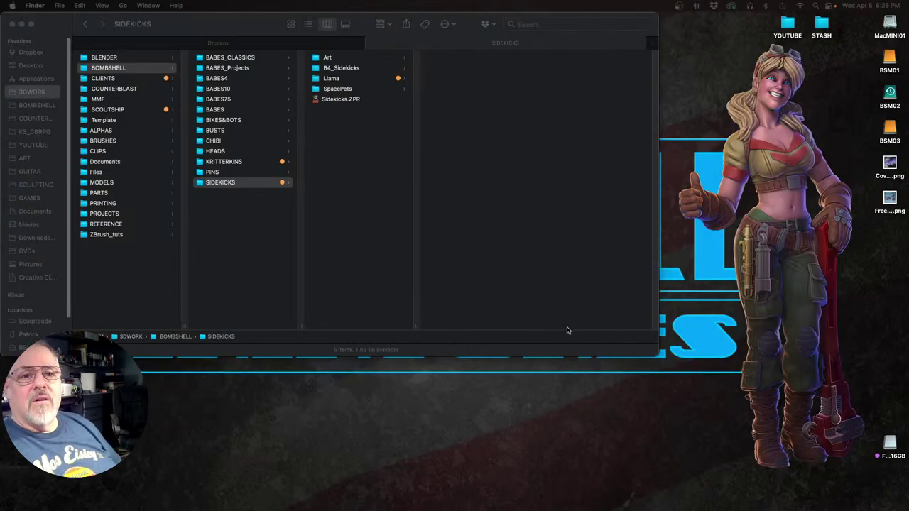
{"action": "mouse_move", "coordinate": [253, 508]}
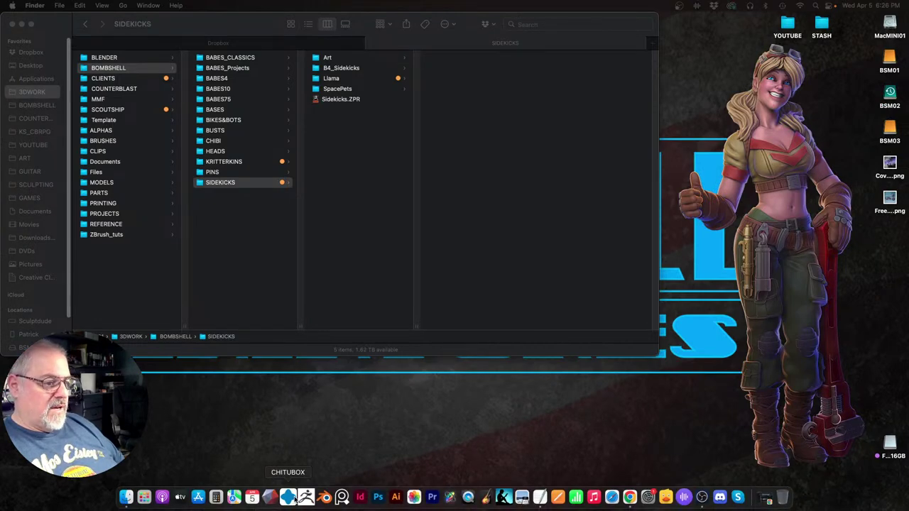
{"action": "left_click", "coordinate": [305, 496]}
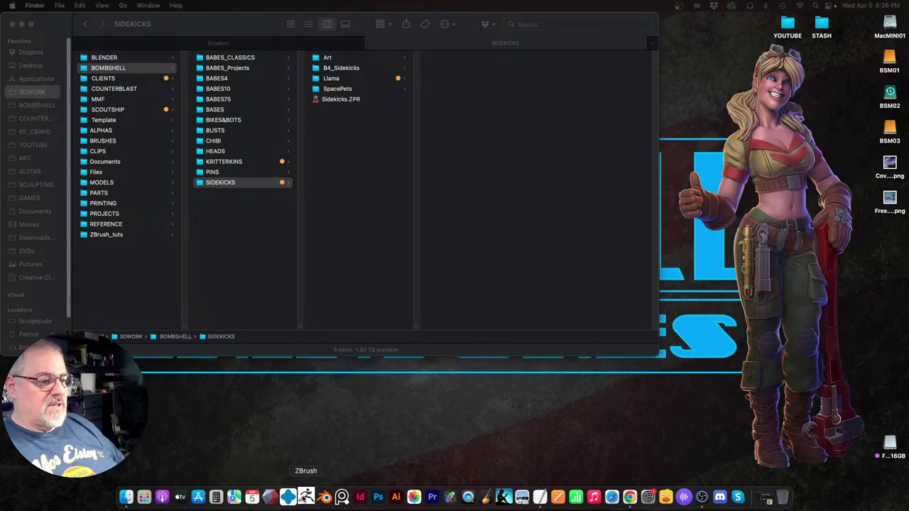
Step: Preview the desktop images Cover_Ad.png and FreeIllyrianGram.png while ZBrush starts
{"action": "left_click", "coordinate": [892, 167]}
{"action": "key", "text": "space"}
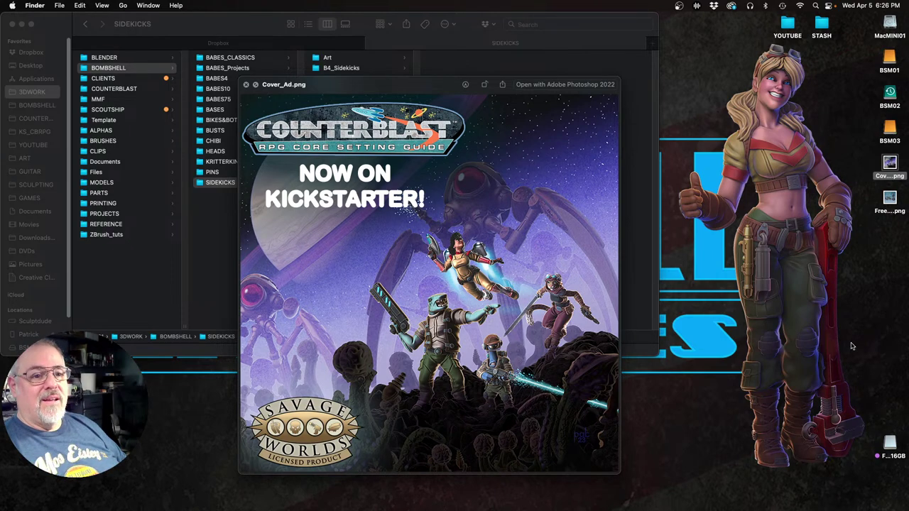
{"action": "key", "text": "Down"}
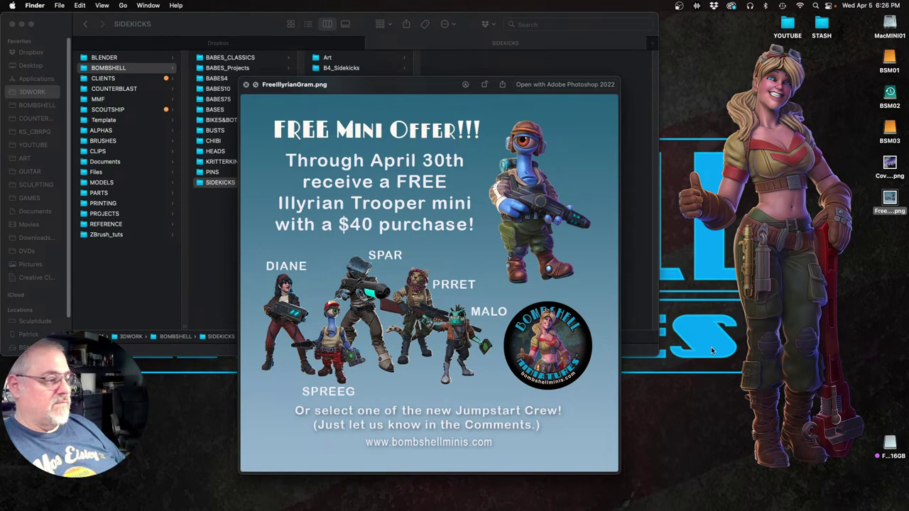
{"action": "key", "text": "space"}
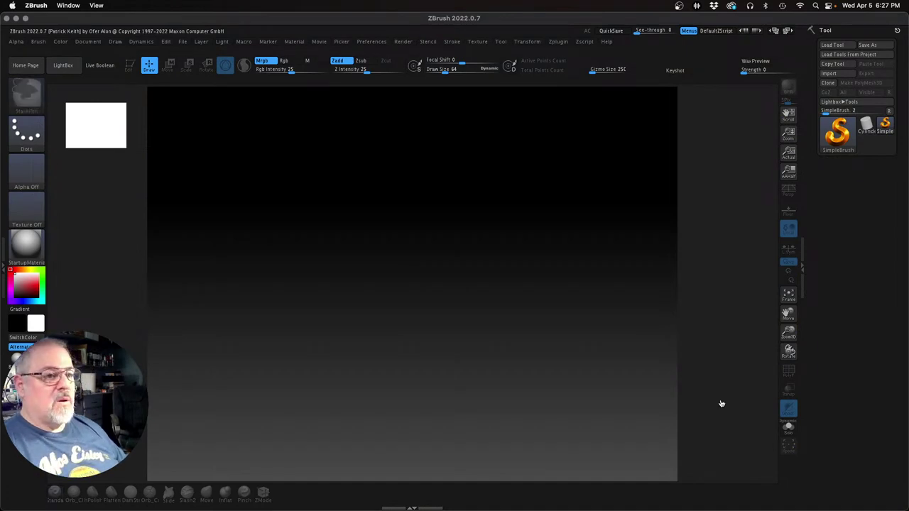
Step: Open the Sidekicks.ZPR project from the SIDEKICKS folder
{"action": "key", "text": "ctrl+o"}
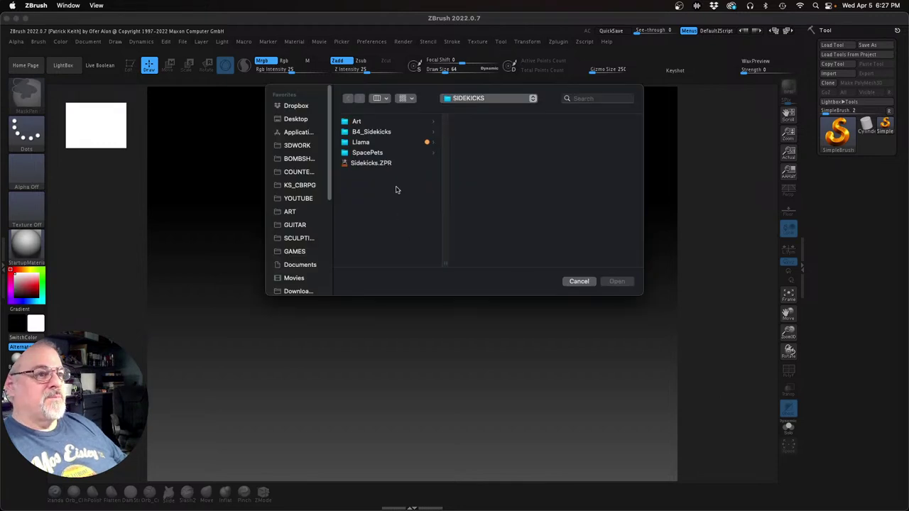
{"action": "left_click", "coordinate": [395, 164]}
{"action": "left_click", "coordinate": [615, 282]}
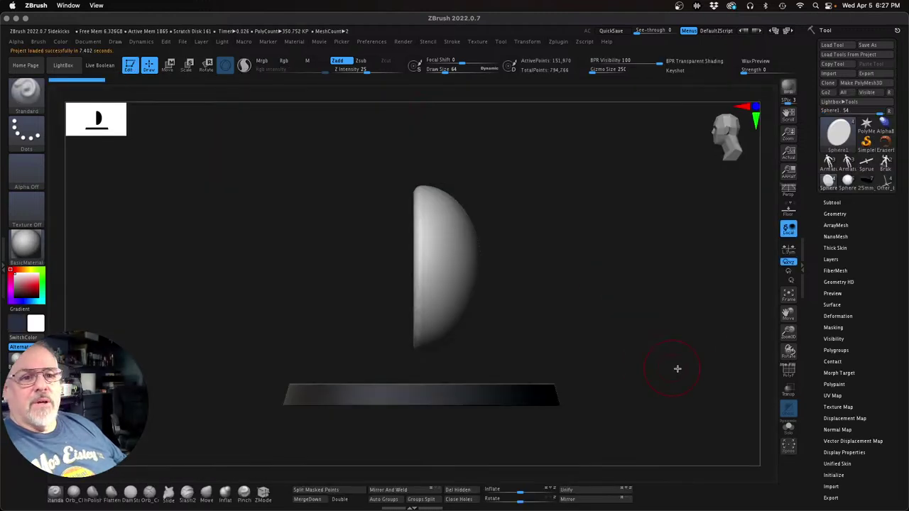
Step: Run ZRemesher twice on the half-egg subtool with the target polygon count at 5, checking its flat and domed sides
{"action": "left_click", "coordinate": [831, 203]}
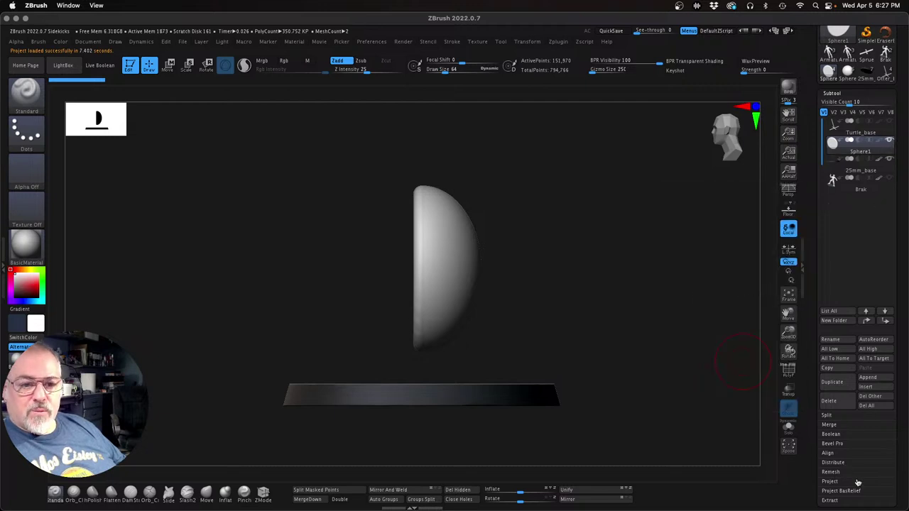
{"action": "left_click", "coordinate": [832, 94]}
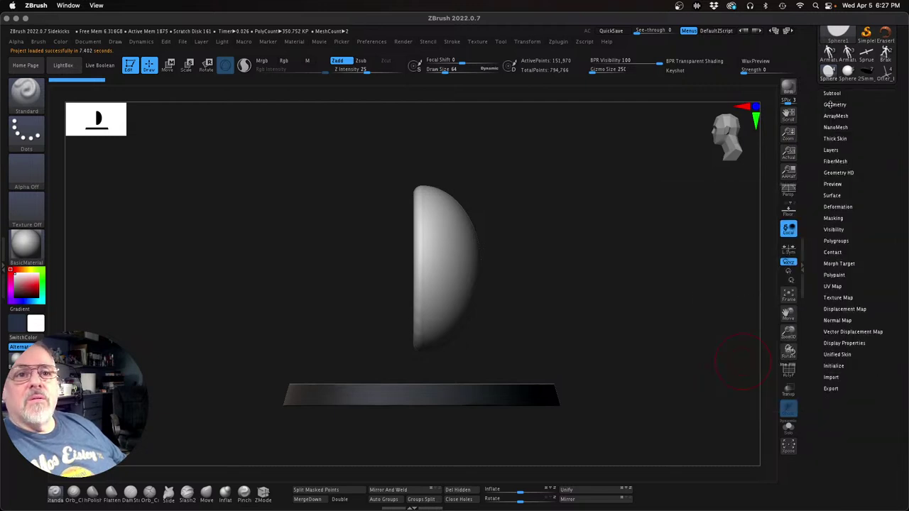
{"action": "left_click", "coordinate": [832, 105]}
{"action": "left_click", "coordinate": [837, 256]}
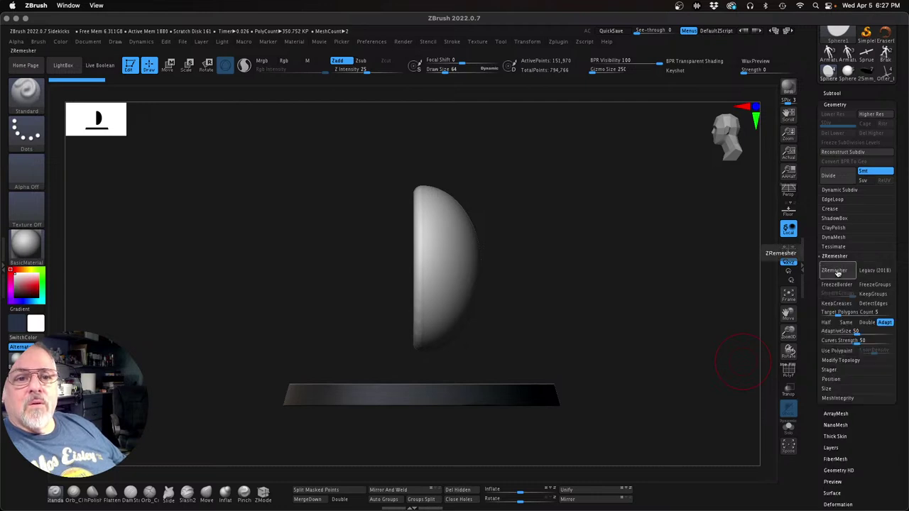
{"action": "left_click", "coordinate": [837, 271]}
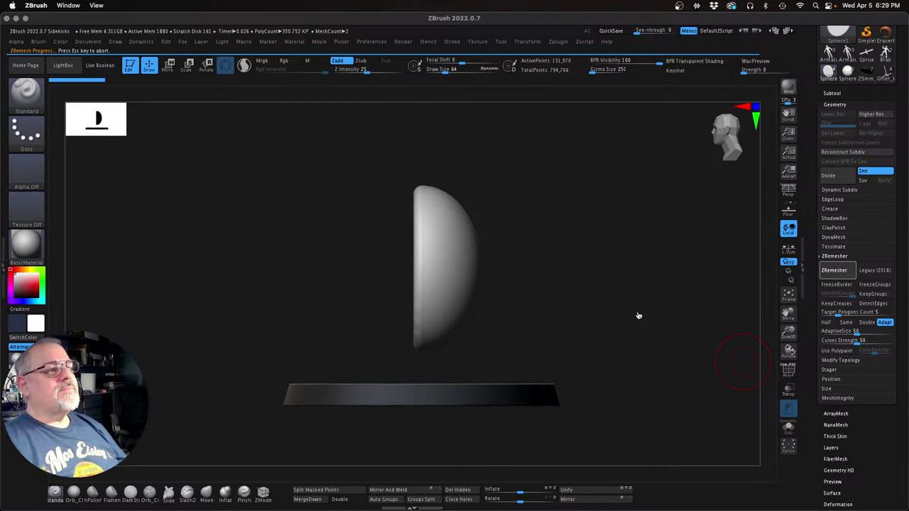
{"action": "mouse_move", "coordinate": [639, 315]}
{"action": "left_mouse_down"}
{"action": "mouse_move", "coordinate": [618, 304]}
{"action": "mouse_move", "coordinate": [630, 300]}
{"action": "left_mouse_up"}
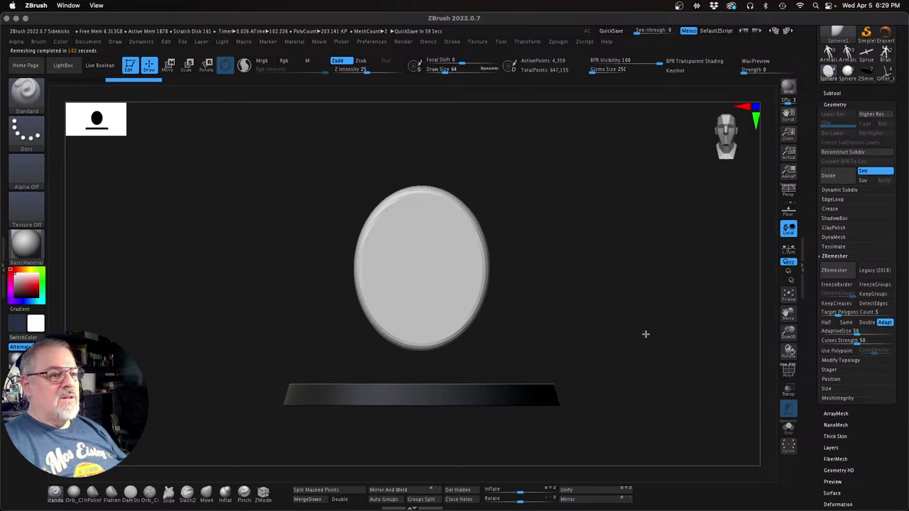
{"action": "left_click_drag", "start_coordinate": [646, 333], "coordinate": [639, 336]}
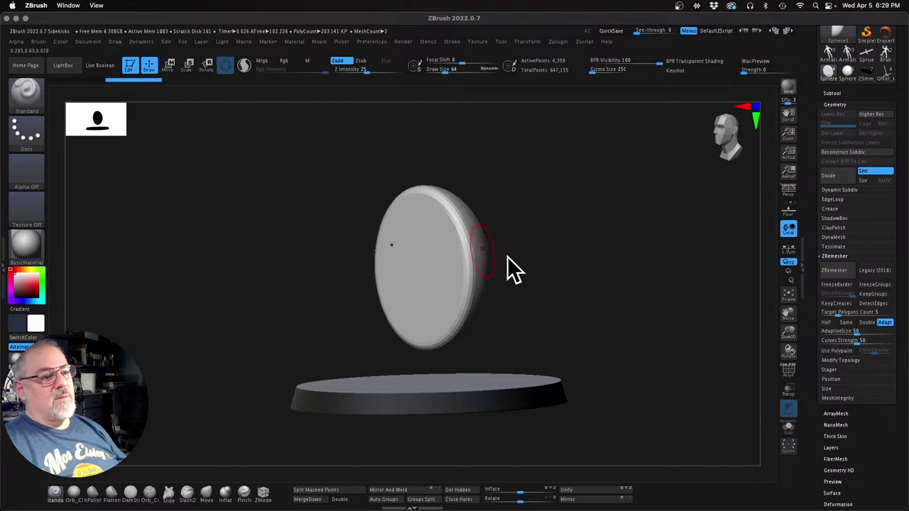
{"action": "left_click", "coordinate": [835, 270]}
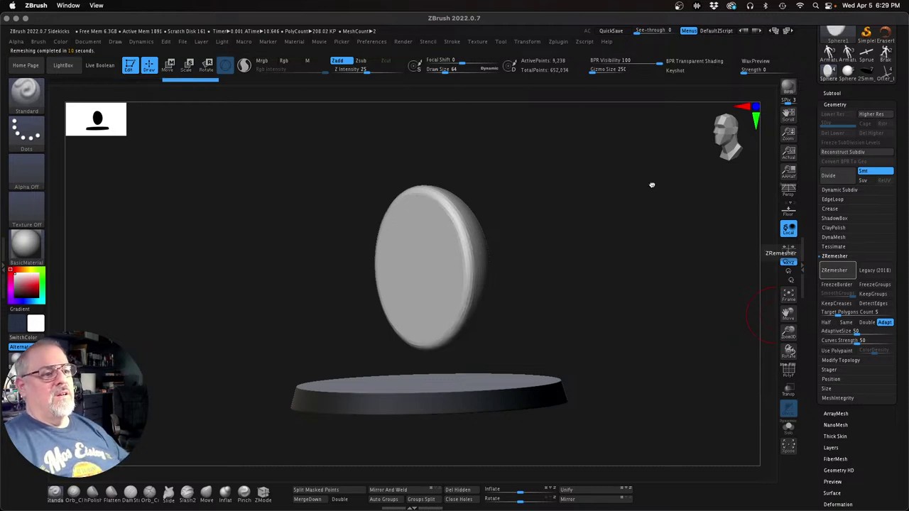
{"action": "mouse_move", "coordinate": [652, 186]}
{"action": "left_mouse_down"}
{"action": "mouse_move", "coordinate": [684, 207]}
{"action": "mouse_move", "coordinate": [659, 226]}
{"action": "mouse_move", "coordinate": [607, 217]}
{"action": "mouse_move", "coordinate": [580, 187]}
{"action": "mouse_move", "coordinate": [558, 250]}
{"action": "left_mouse_up"}
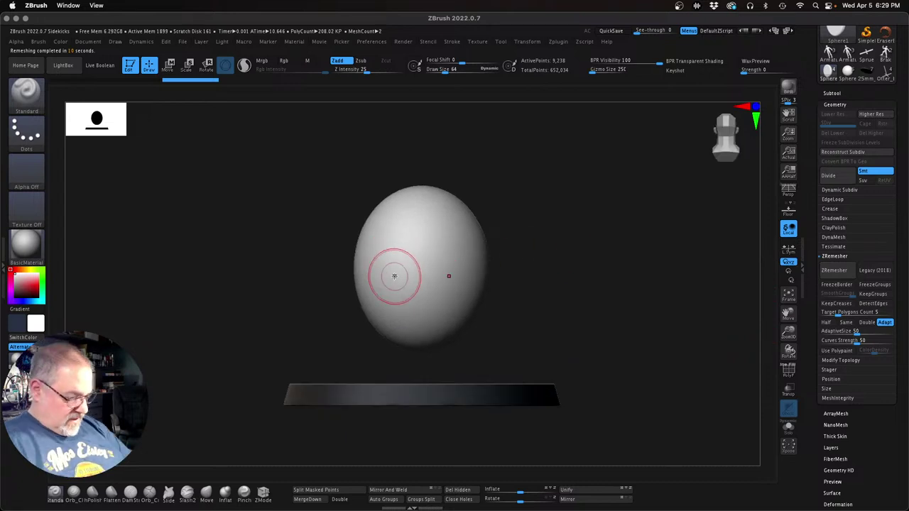
Step: Try a symmetrical Orb_Cracks stroke across the half-egg's domed side and undo it
{"action": "key", "text": "n"}
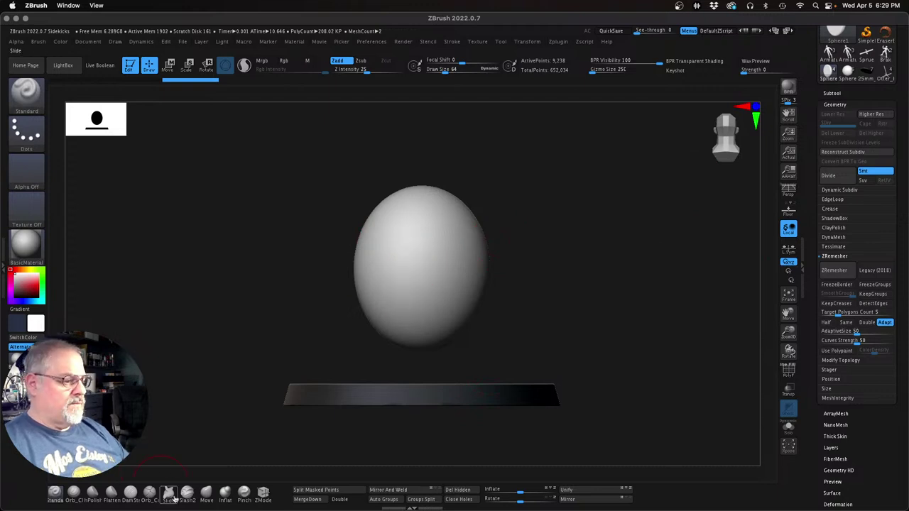
{"action": "left_click", "coordinate": [149, 492]}
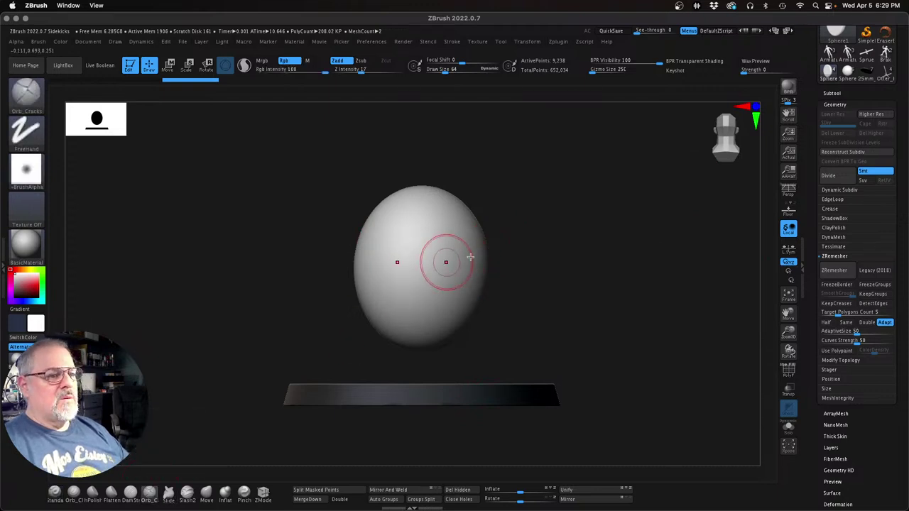
{"action": "left_click_drag", "start_coordinate": [473, 258], "coordinate": [439, 262]}
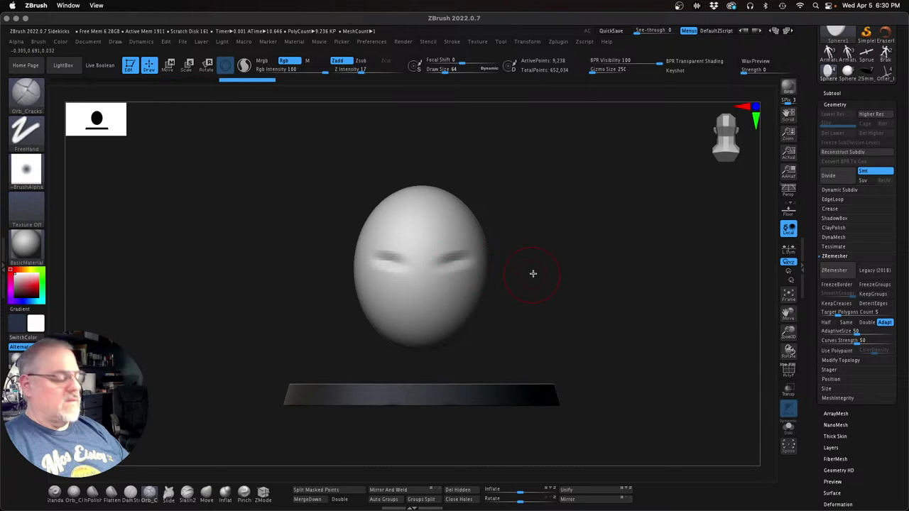
{"action": "key", "text": "super+z"}
{"action": "key", "text": "super+z"}
Step: Rename the half-egg subtool as Shell_back
{"action": "left_click_drag", "start_coordinate": [590, 266], "coordinate": [553, 281]}
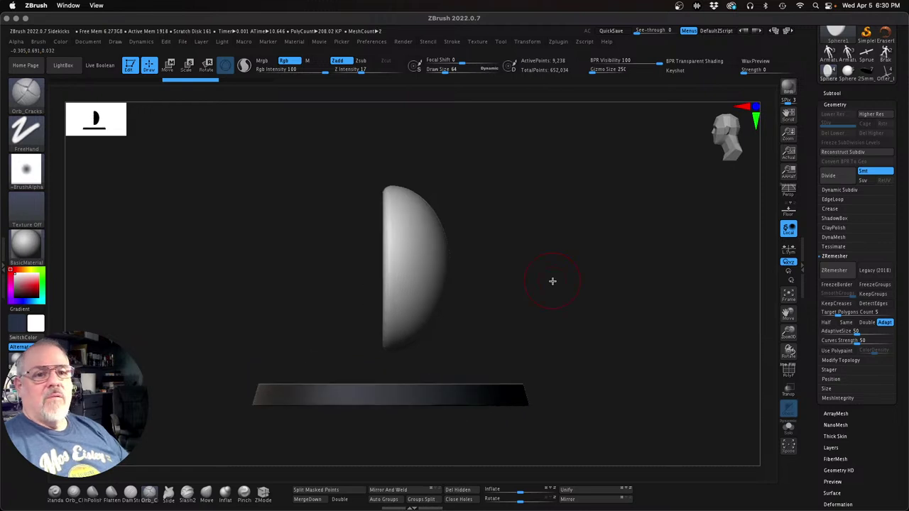
{"action": "left_click", "coordinate": [831, 93]}
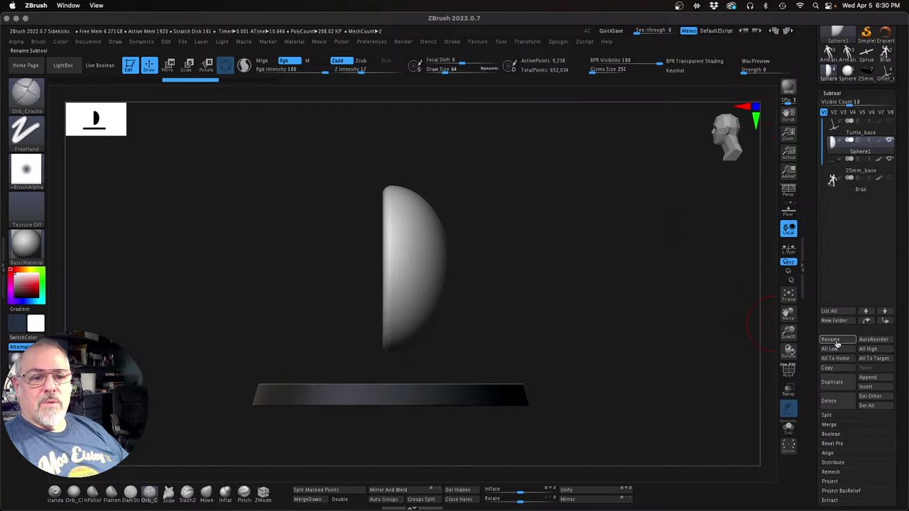
{"action": "left_click", "coordinate": [835, 341]}
{"action": "type", "text": "Sh"}
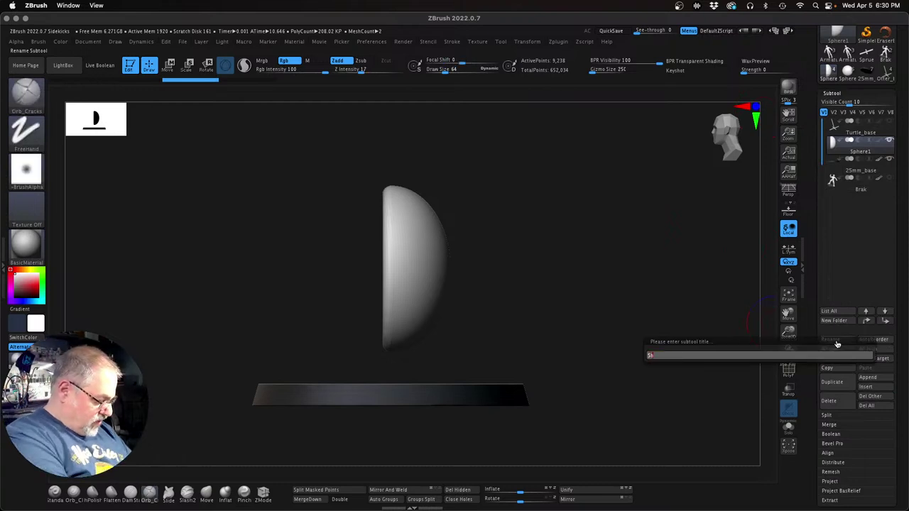
{"action": "type", "text": "ell_back"}
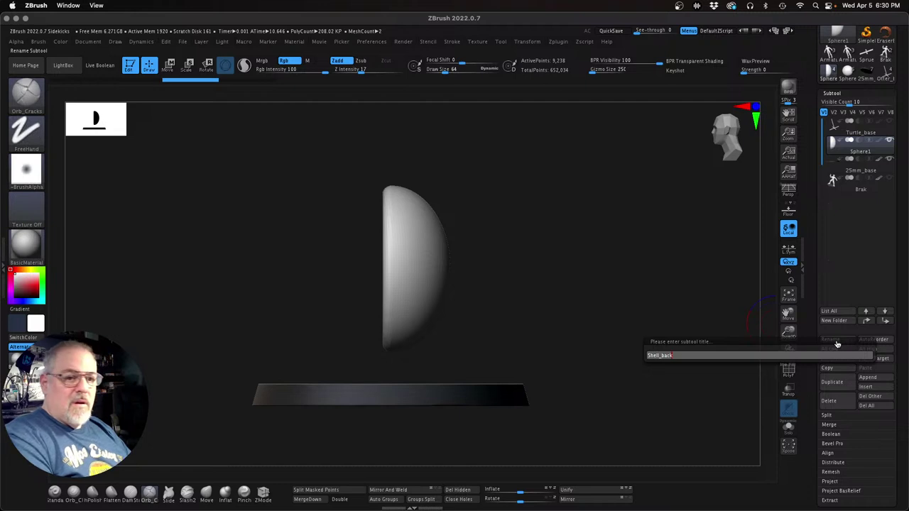
{"action": "key", "text": "Return"}
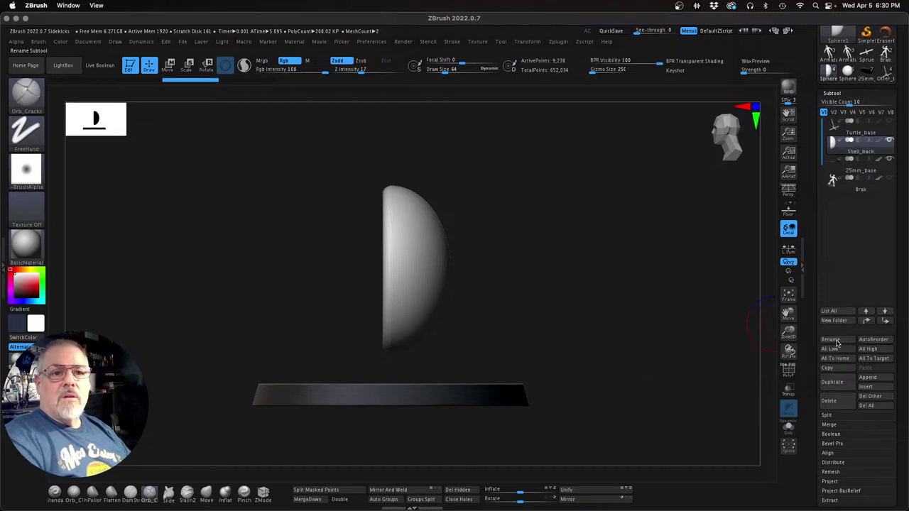
Step: Duplicate Shell_back and mirror the copy front to back to complete the egg
{"action": "left_click", "coordinate": [832, 382]}
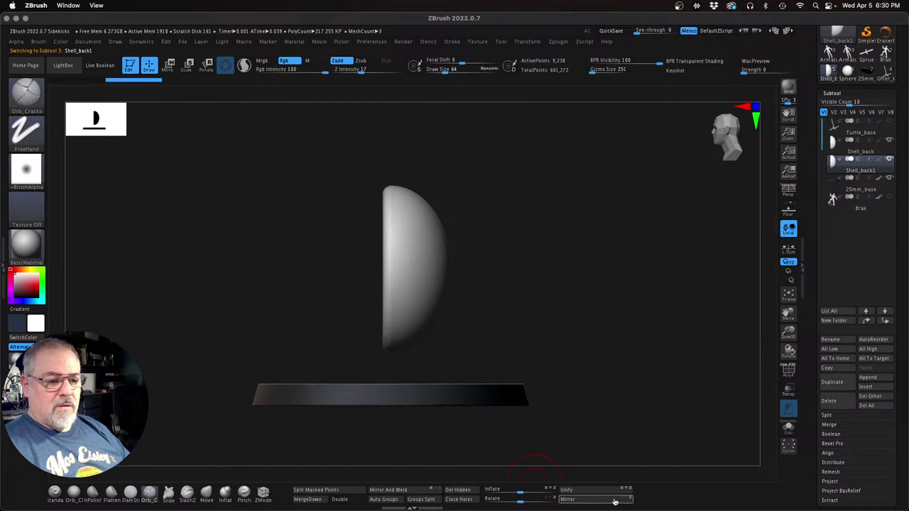
{"action": "left_click", "coordinate": [625, 500]}
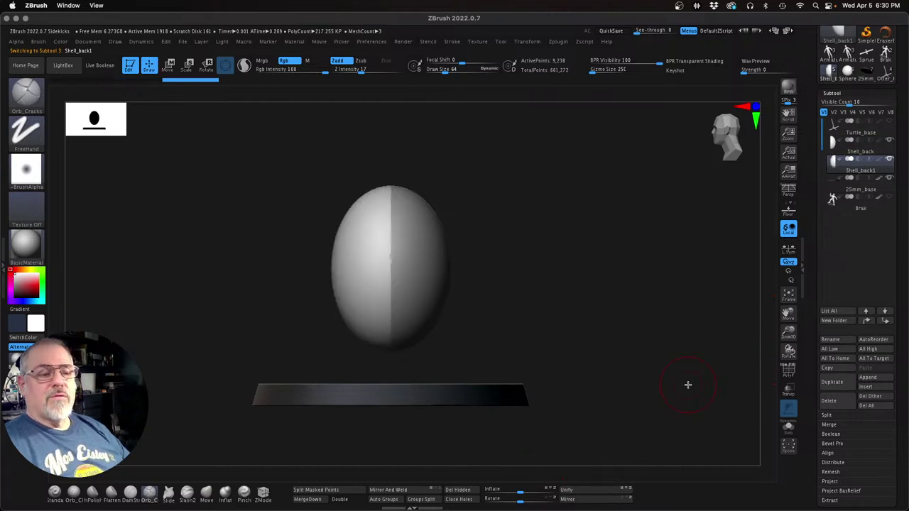
Step: Center the gizmo on the mirrored copy and scale it down uniformly so the back shell's rim protrudes around it
{"action": "key", "text": "w"}
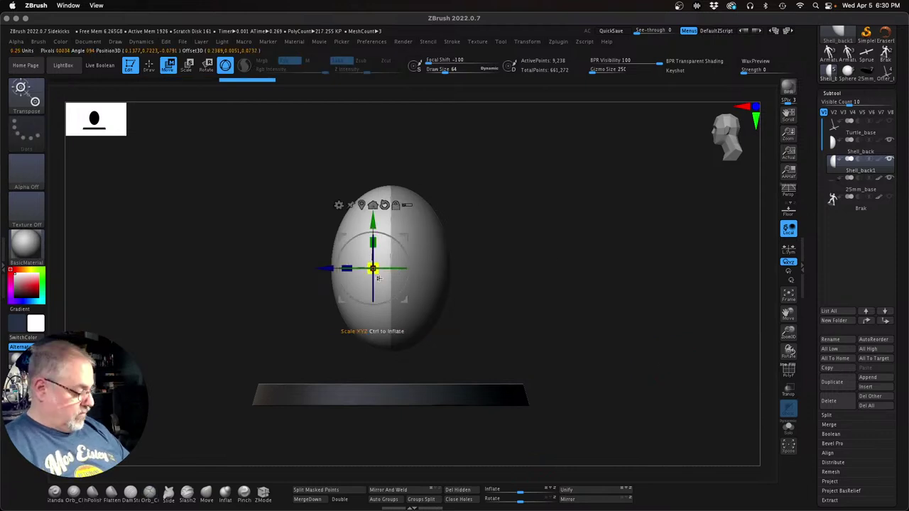
{"action": "left_click", "coordinate": [362, 205]}
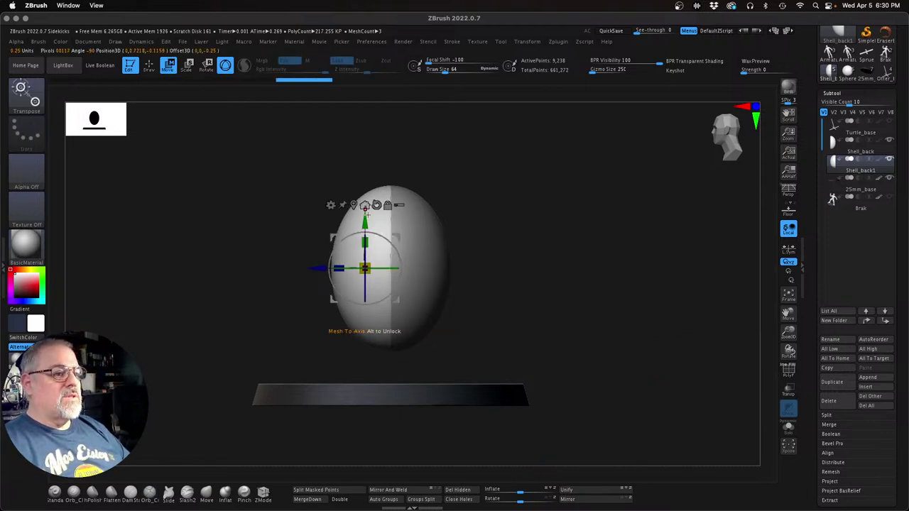
{"action": "left_click_drag", "start_coordinate": [367, 270], "coordinate": [363, 268]}
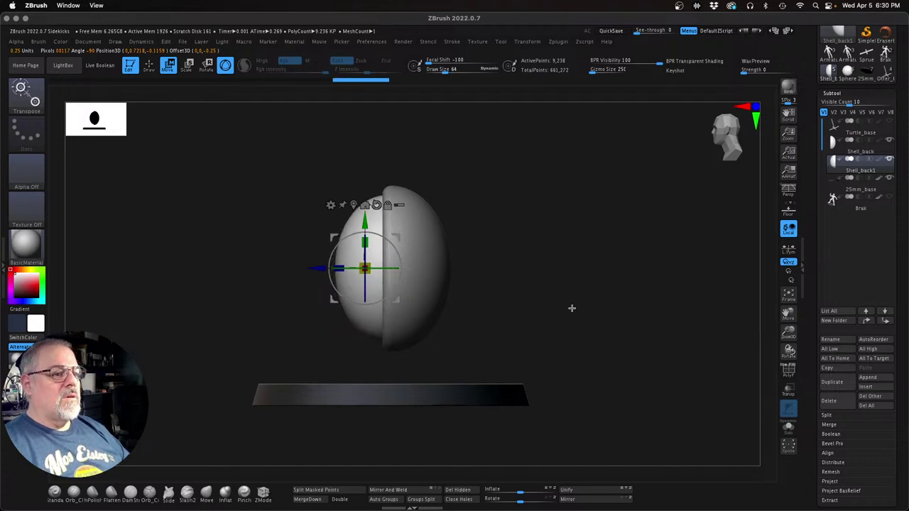
{"action": "mouse_move", "coordinate": [573, 308]}
{"action": "left_mouse_down"}
{"action": "mouse_move", "coordinate": [589, 305]}
{"action": "mouse_move", "coordinate": [581, 302]}
{"action": "left_mouse_up"}
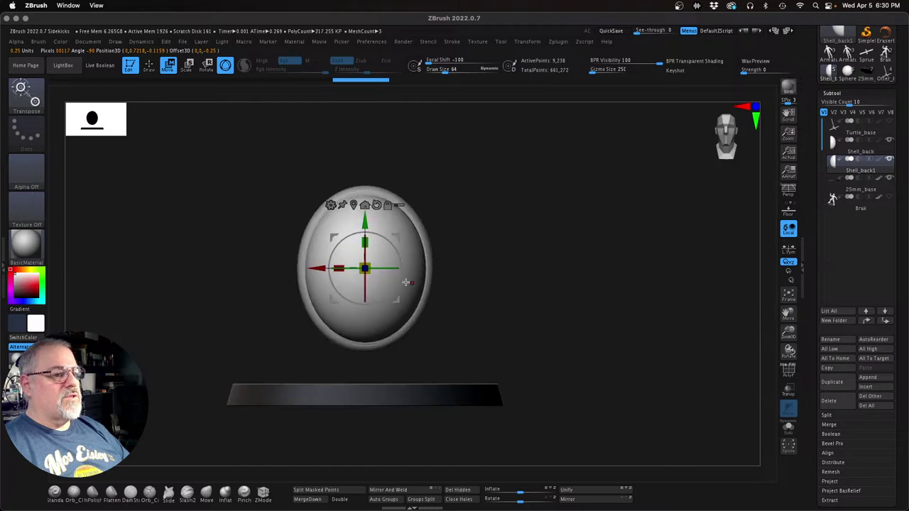
{"action": "left_click_drag", "start_coordinate": [365, 268], "coordinate": [370, 274]}
{"action": "left_click_drag", "start_coordinate": [575, 319], "coordinate": [558, 315]}
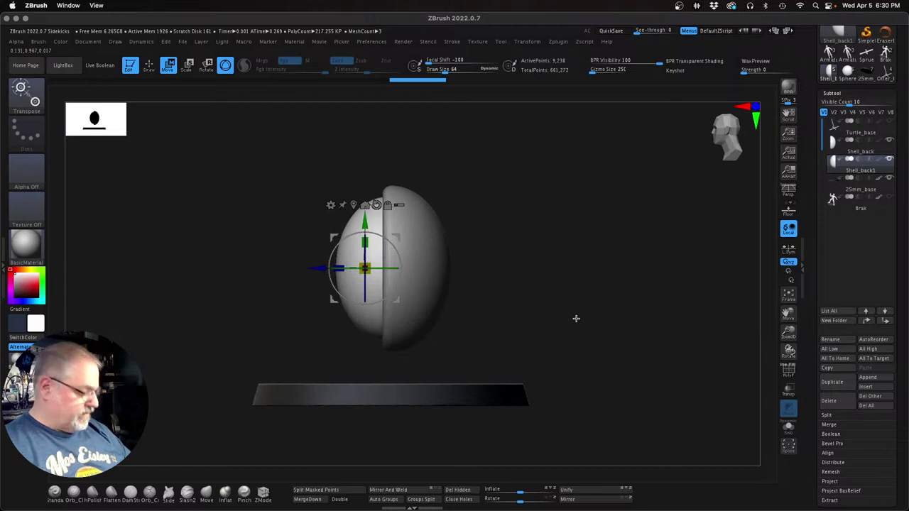
{"action": "key", "text": "q"}
Step: Hide the 25mm_base subtool to leave only the two shell halves in view
{"action": "left_click_drag", "start_coordinate": [583, 321], "coordinate": [596, 347]}
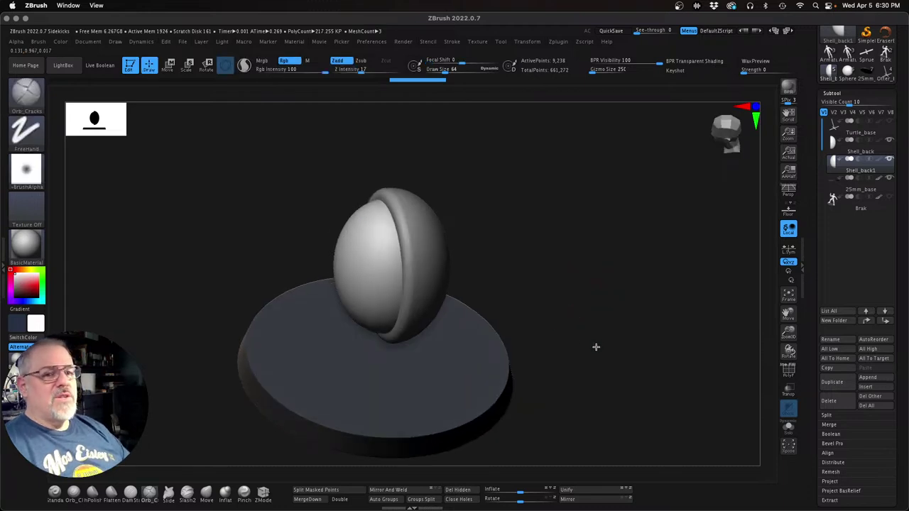
{"action": "left_click", "coordinate": [890, 179]}
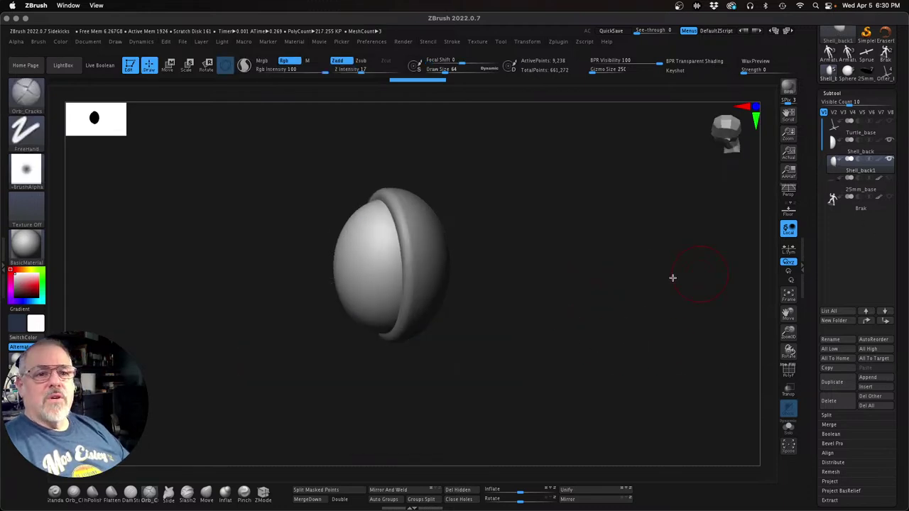
{"action": "left_click_drag", "start_coordinate": [673, 277], "coordinate": [623, 361]}
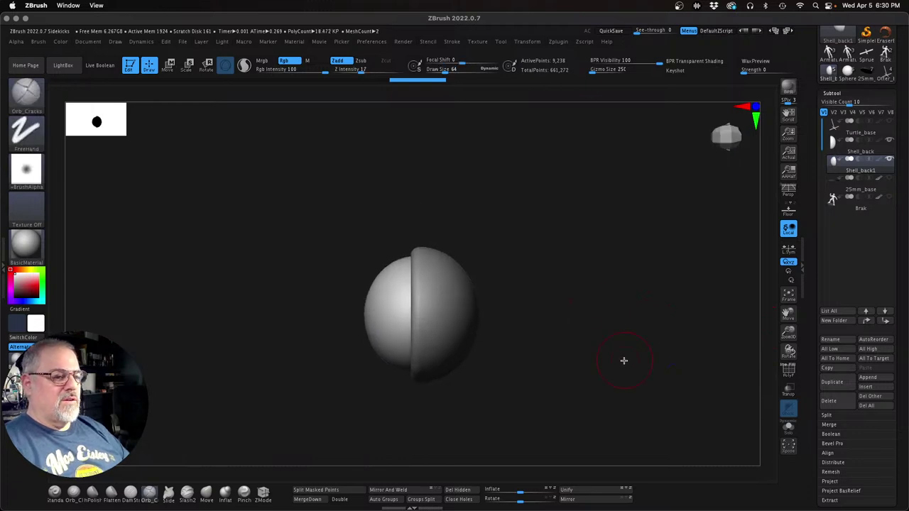
Step: Select Shell_back and push the middle of its rim away from the front half using the Move brush at a draw size of about 88
{"action": "key", "text": "Down"}
{"action": "key", "text": "Up"}
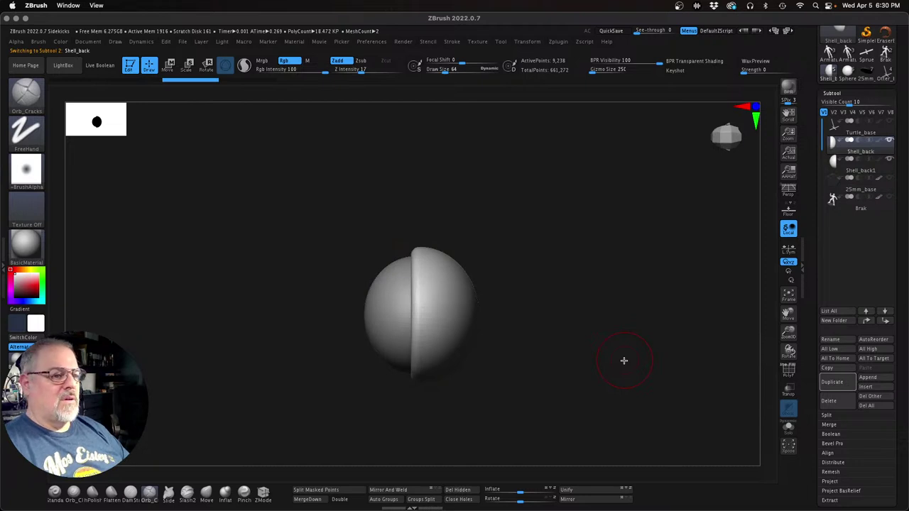
{"action": "key", "text": "s"}
{"action": "left_click_drag", "start_coordinate": [550, 359], "coordinate": [554, 359]}
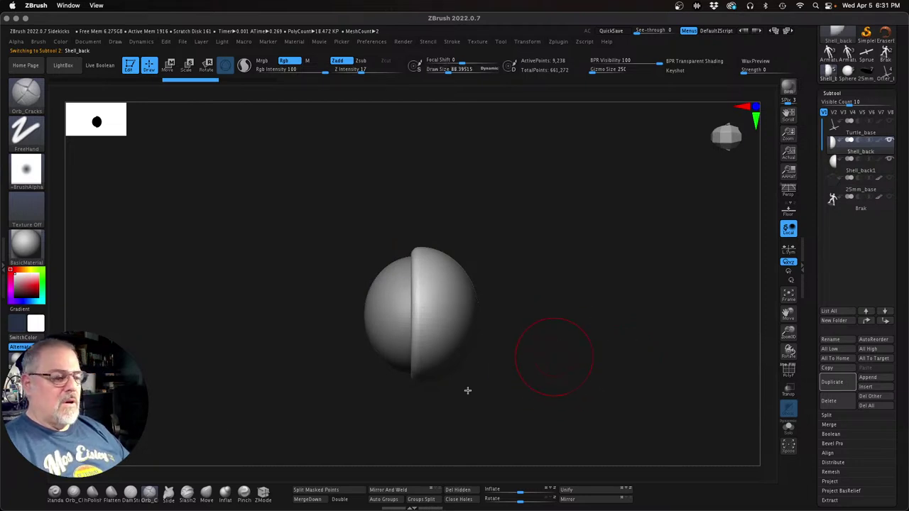
{"action": "left_click", "coordinate": [206, 491]}
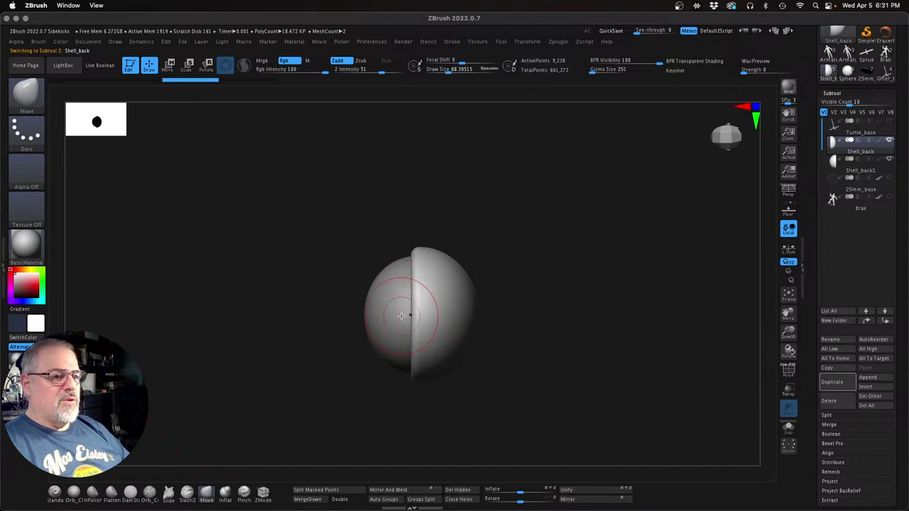
{"action": "mouse_move", "coordinate": [406, 316]}
{"action": "left_mouse_down"}
{"action": "mouse_move", "coordinate": [424, 314]}
{"action": "mouse_move", "coordinate": [429, 287]}
{"action": "mouse_move", "coordinate": [442, 324]}
{"action": "left_mouse_up"}
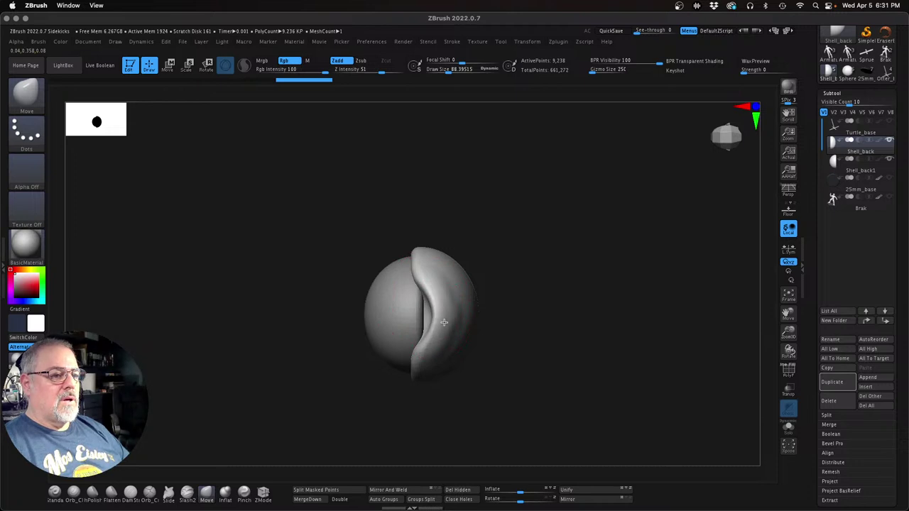
Step: Pull the upper end of Shell_back's rim upward into a raised collar with the Move brush, smoothing the surface beneath it
{"action": "left_click_drag", "start_coordinate": [526, 309], "coordinate": [505, 341]}
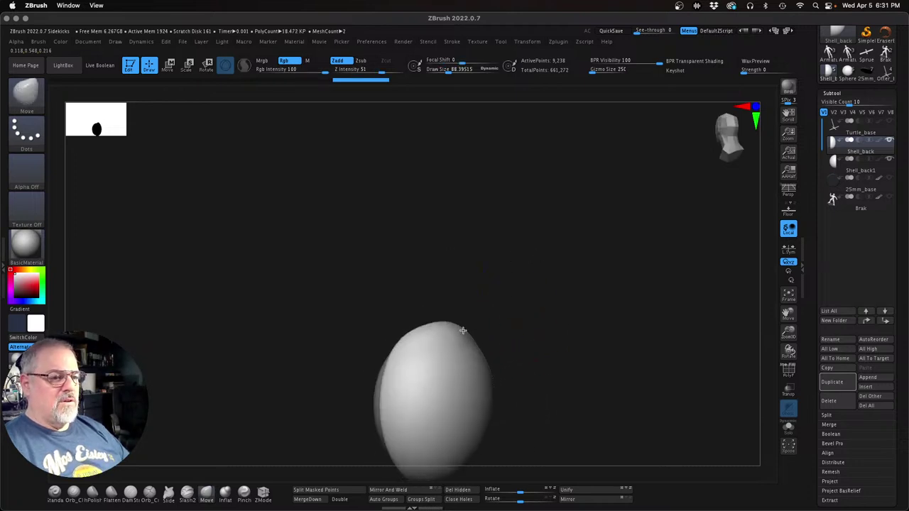
{"action": "left_click_drag", "start_coordinate": [518, 301], "coordinate": [524, 341]}
{"action": "left_click_drag", "start_coordinate": [446, 341], "coordinate": [442, 338]}
{"action": "key", "text": "shift"}
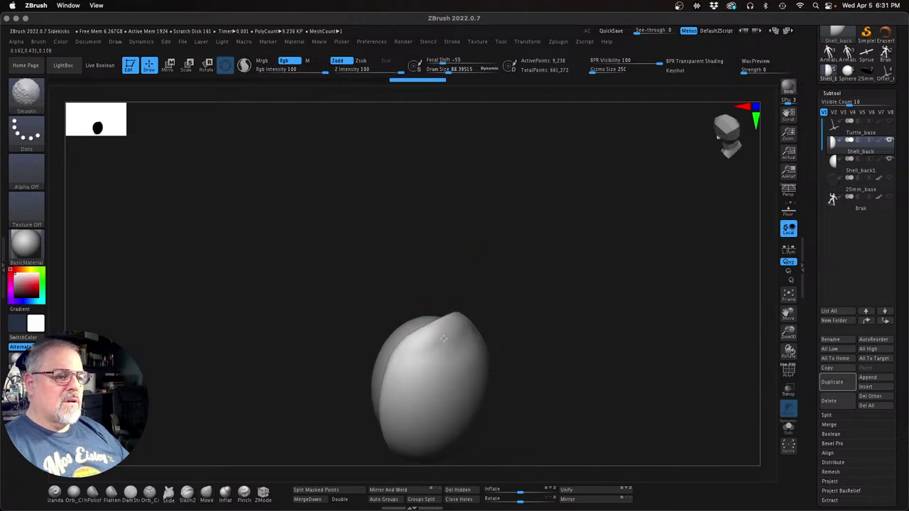
{"action": "mouse_move", "coordinate": [481, 296]}
{"action": "left_mouse_down"}
{"action": "mouse_move", "coordinate": [538, 286]}
{"action": "mouse_move", "coordinate": [452, 320]}
{"action": "left_mouse_up"}
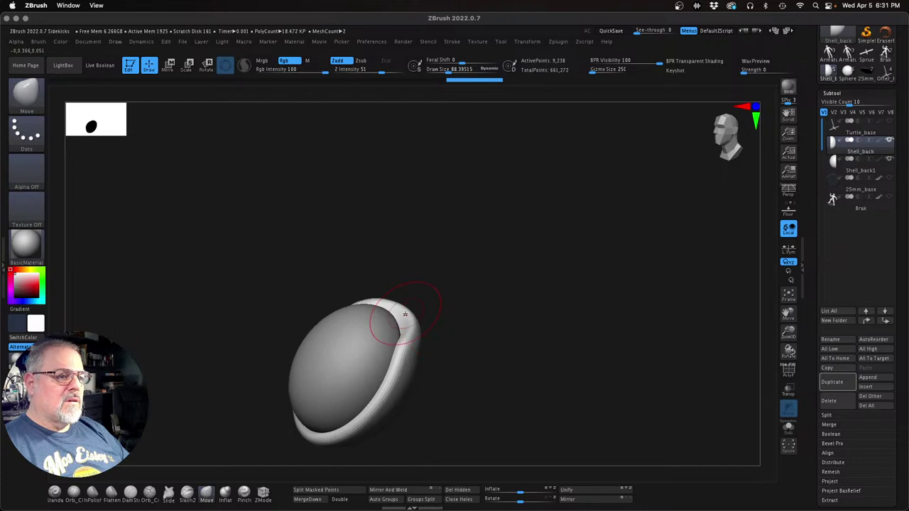
{"action": "left_click_drag", "start_coordinate": [418, 284], "coordinate": [423, 264]}
Step: Even out Shell_back's side rim and pull its middle toward the front half with the Move brush, raising the draw size to about 198
{"action": "left_click_drag", "start_coordinate": [533, 326], "coordinate": [412, 371]}
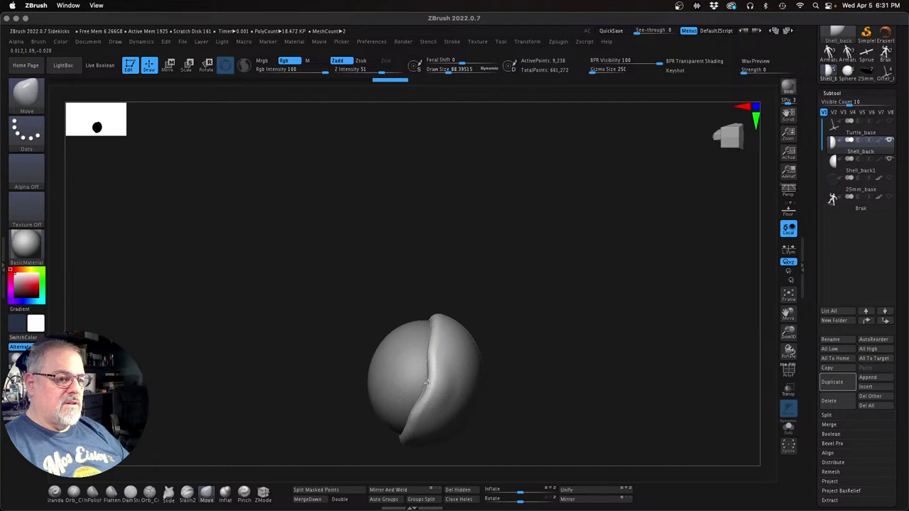
{"action": "left_click_drag", "start_coordinate": [426, 357], "coordinate": [431, 358]}
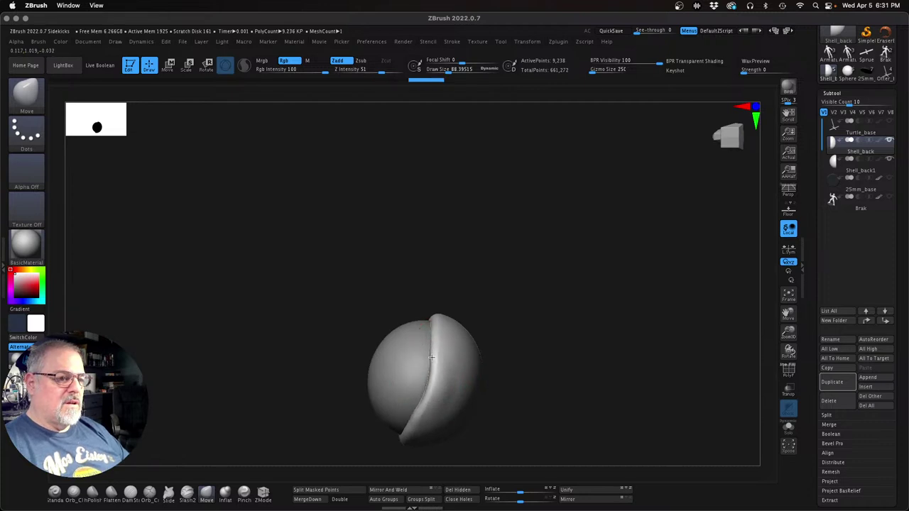
{"action": "left_click_drag", "start_coordinate": [525, 376], "coordinate": [541, 399]}
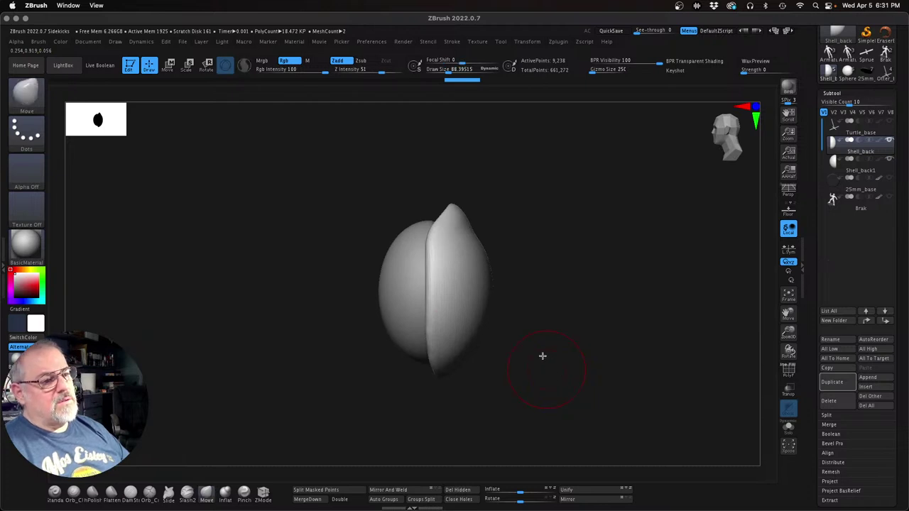
{"action": "mouse_move", "coordinate": [542, 355]}
{"action": "left_mouse_down"}
{"action": "mouse_move", "coordinate": [533, 380]}
{"action": "mouse_move", "coordinate": [524, 372]}
{"action": "left_mouse_up"}
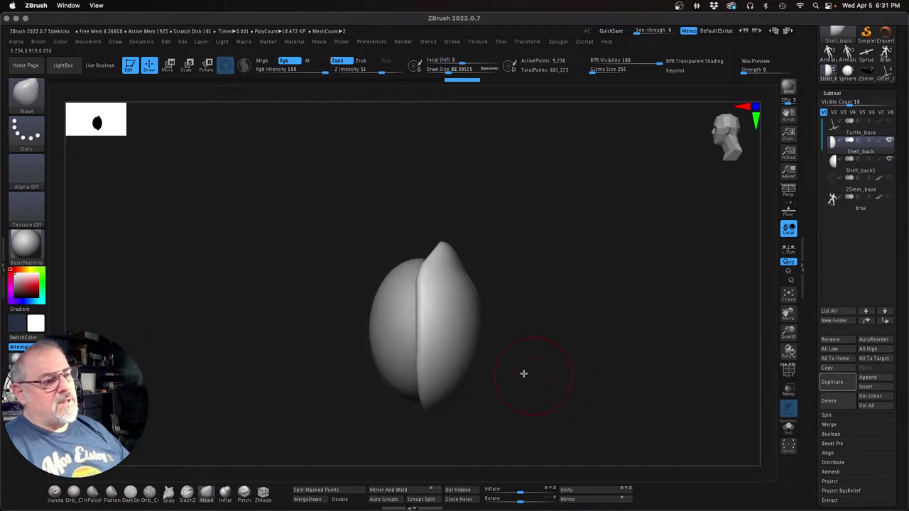
{"action": "key", "text": "s"}
{"action": "left_click_drag", "start_coordinate": [578, 354], "coordinate": [584, 353]}
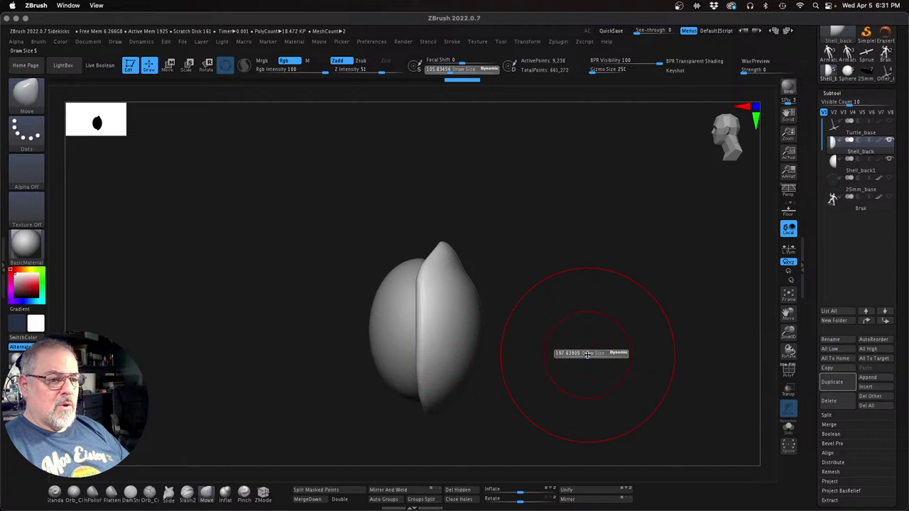
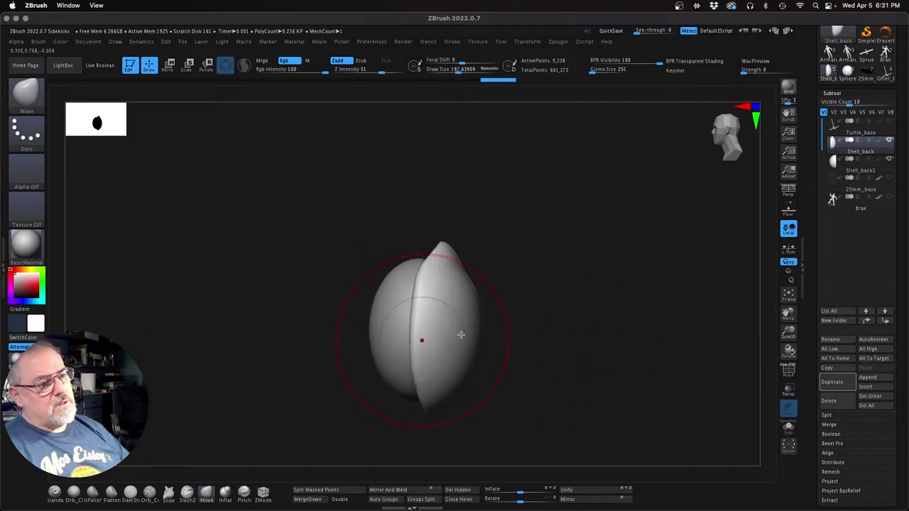
{"action": "left_click_drag", "start_coordinate": [526, 334], "coordinate": [498, 333]}
Step: Smooth the lower end and upper outer surface of Shell_back, leaving Dynamic Subdiv off
{"action": "mouse_move", "coordinate": [564, 351]}
{"action": "left_mouse_down", "text": "shift"}
{"action": "mouse_move", "coordinate": [543, 348]}
{"action": "mouse_move", "coordinate": [586, 398]}
{"action": "left_mouse_up", "text": "shift"}
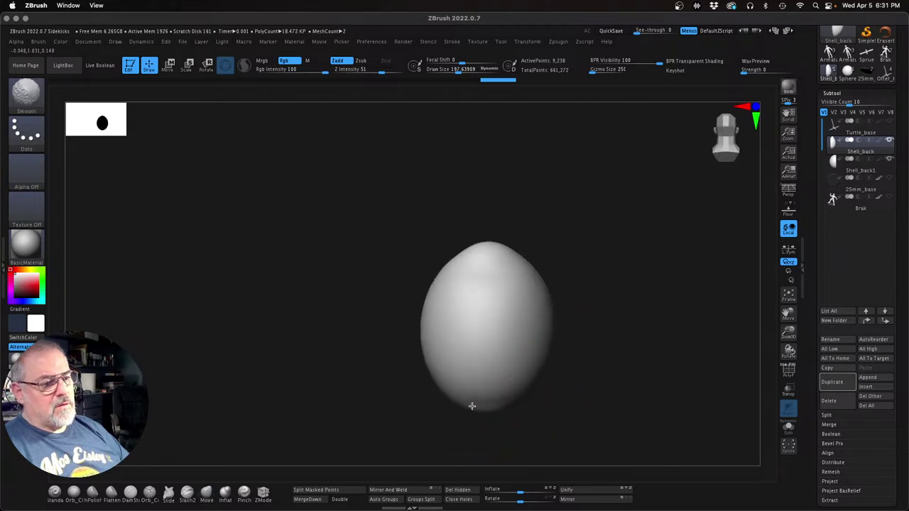
{"action": "left_click_drag", "start_coordinate": [475, 403], "coordinate": [484, 386], "text": "shift"}
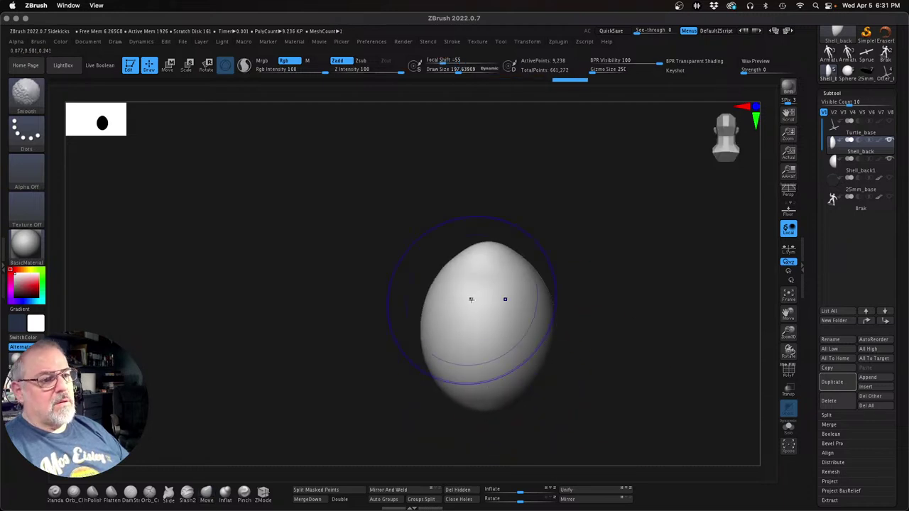
{"action": "left_click_drag", "start_coordinate": [471, 301], "coordinate": [510, 323], "text": "shift"}
{"action": "mouse_move", "coordinate": [620, 333]}
{"action": "left_mouse_down"}
{"action": "mouse_move", "coordinate": [657, 323]}
{"action": "mouse_move", "coordinate": [597, 298]}
{"action": "mouse_move", "coordinate": [599, 351]}
{"action": "mouse_move", "coordinate": [590, 348]}
{"action": "left_mouse_up"}
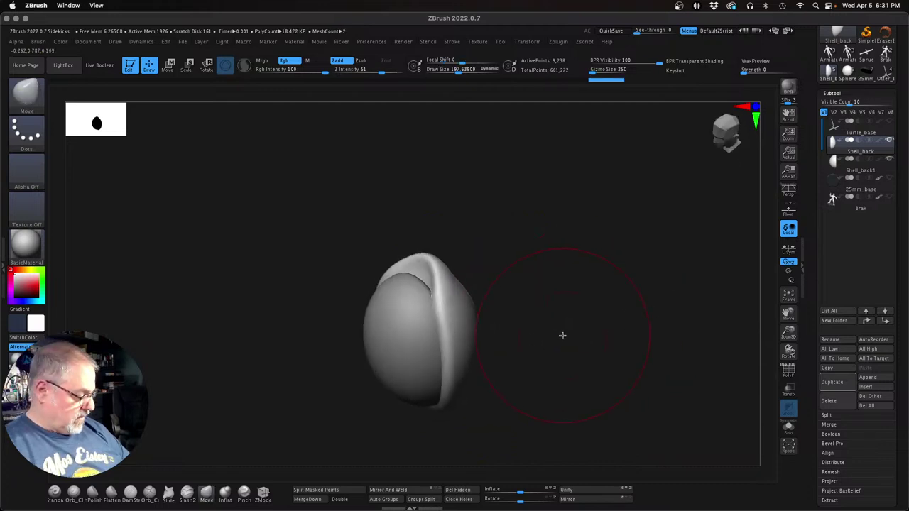
{"action": "key", "text": "d"}
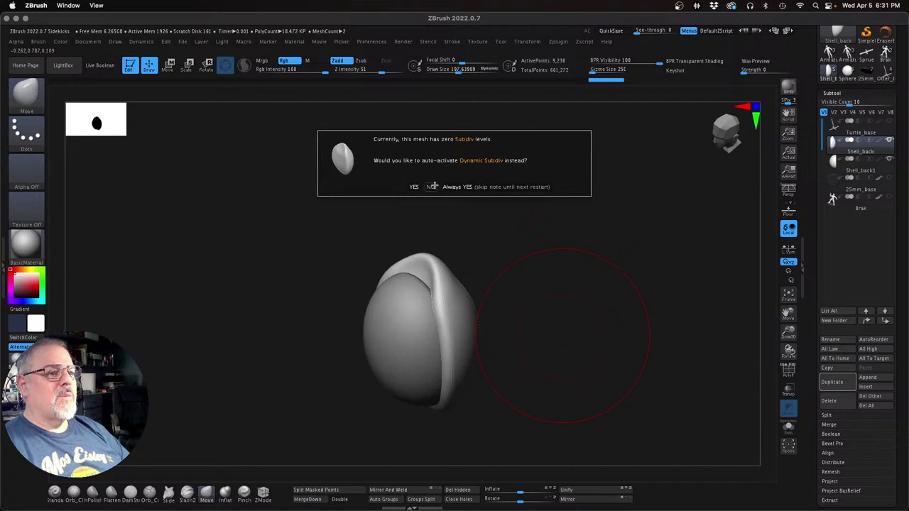
{"action": "left_click", "coordinate": [431, 186]}
Step: Reduce the draw size to about 106 and round off the pointed top of Shell_back's collar with the Move brush
{"action": "key", "text": "s"}
{"action": "left_click_drag", "start_coordinate": [516, 257], "coordinate": [480, 278]}
{"action": "left_click_drag", "start_coordinate": [415, 301], "coordinate": [424, 310]}
{"action": "mouse_move", "coordinate": [506, 309]}
{"action": "left_mouse_down"}
{"action": "mouse_move", "coordinate": [558, 301]}
{"action": "mouse_move", "coordinate": [552, 262]}
{"action": "mouse_move", "coordinate": [551, 318]}
{"action": "left_mouse_up"}
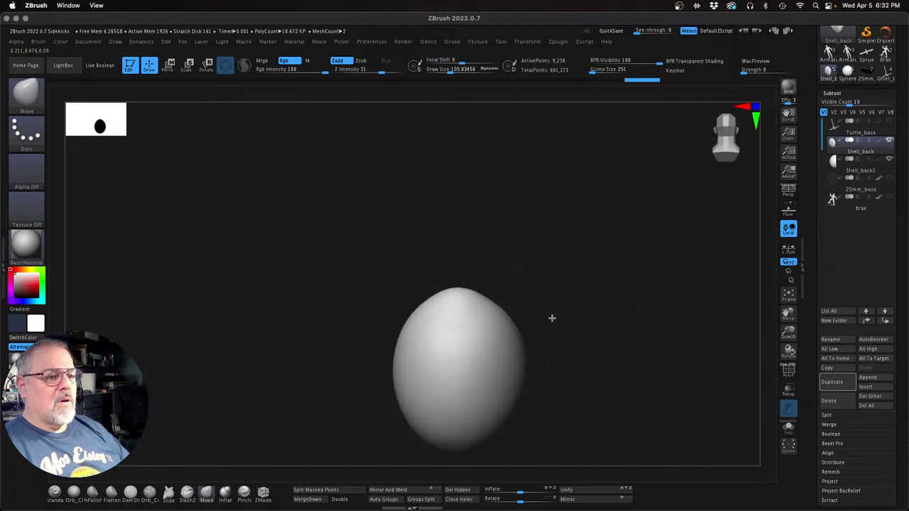
{"action": "mouse_move", "coordinate": [558, 275]}
{"action": "left_mouse_down"}
{"action": "mouse_move", "coordinate": [542, 339]}
{"action": "mouse_move", "coordinate": [562, 276]}
{"action": "left_mouse_up"}
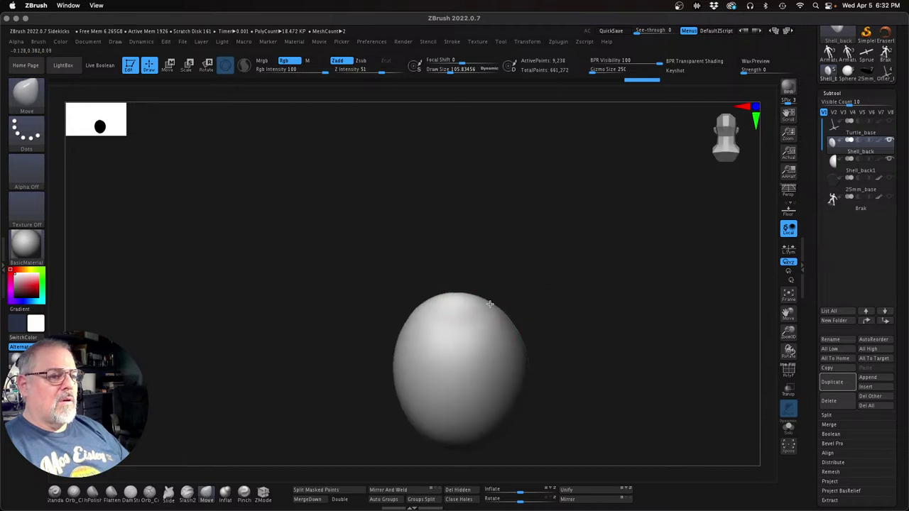
{"action": "left_click_drag", "start_coordinate": [489, 304], "coordinate": [462, 291]}
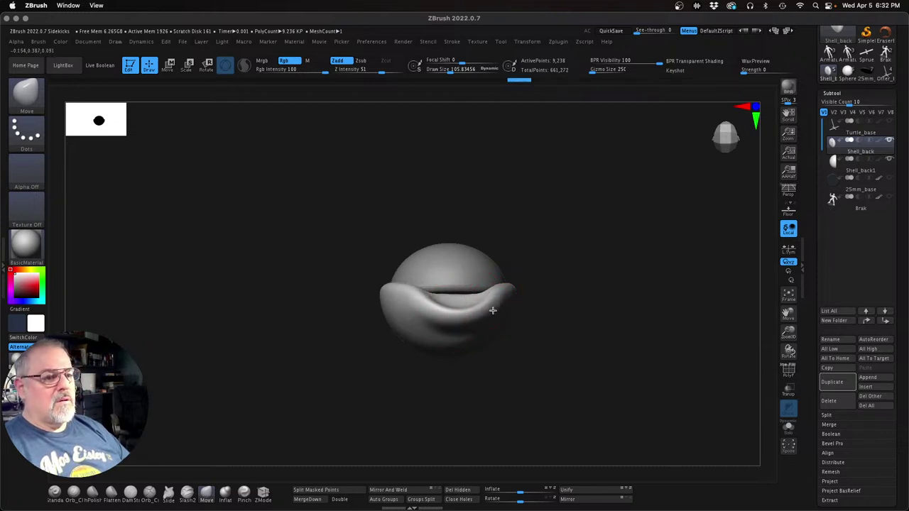
Step: Raise and widen the top of Shell_back's collar above the front half using the Move brush
{"action": "left_click_drag", "start_coordinate": [526, 245], "coordinate": [584, 304]}
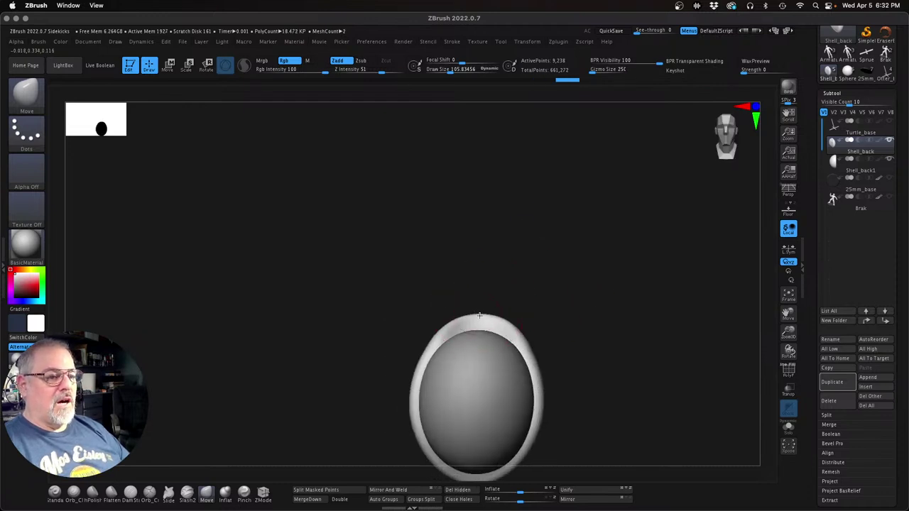
{"action": "left_click_drag", "start_coordinate": [481, 309], "coordinate": [506, 321]}
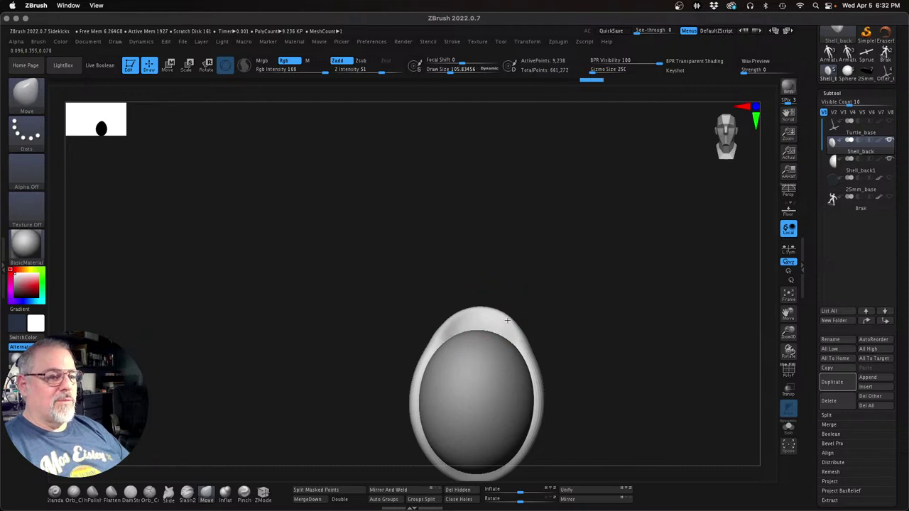
{"action": "left_click_drag", "start_coordinate": [557, 308], "coordinate": [526, 313]}
{"action": "left_click_drag", "start_coordinate": [576, 386], "coordinate": [606, 345]}
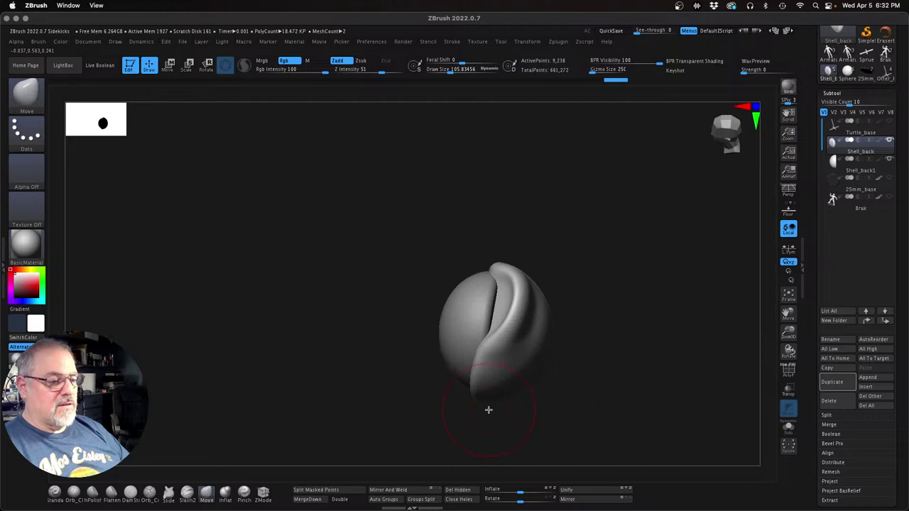
Step: Thicken Shell_back's upper rim with the Inflat brush at a Z intensity of 10
{"action": "left_click", "coordinate": [226, 493]}
{"action": "mouse_move", "coordinate": [517, 317]}
{"action": "left_mouse_down"}
{"action": "mouse_move", "coordinate": [512, 324]}
{"action": "mouse_move", "coordinate": [508, 303]}
{"action": "left_mouse_up"}
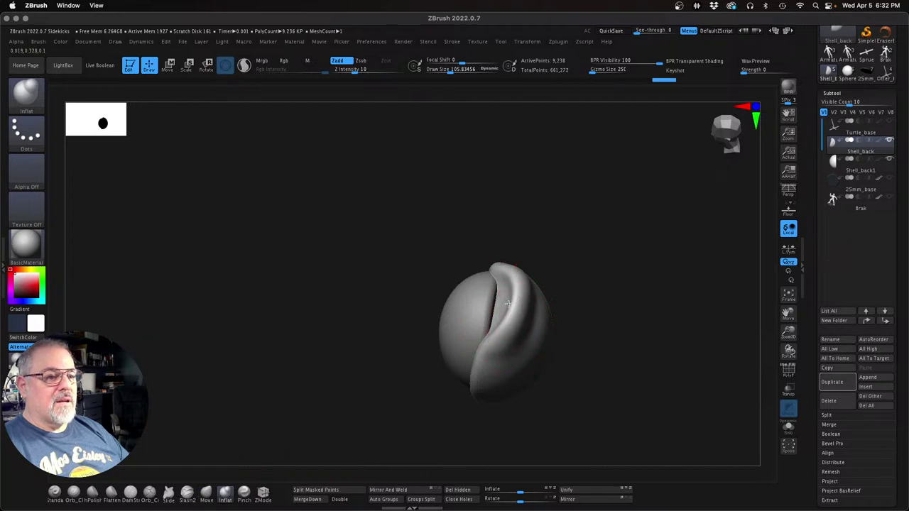
{"action": "mouse_move", "coordinate": [613, 376]}
{"action": "left_mouse_down"}
{"action": "mouse_move", "coordinate": [629, 282]}
{"action": "mouse_move", "coordinate": [583, 320]}
{"action": "mouse_move", "coordinate": [606, 312]}
{"action": "mouse_move", "coordinate": [640, 321]}
{"action": "mouse_move", "coordinate": [627, 371]}
{"action": "mouse_move", "coordinate": [574, 367]}
{"action": "mouse_move", "coordinate": [566, 346]}
{"action": "mouse_move", "coordinate": [633, 345]}
{"action": "mouse_move", "coordinate": [603, 317]}
{"action": "mouse_move", "coordinate": [643, 321]}
{"action": "left_mouse_up"}
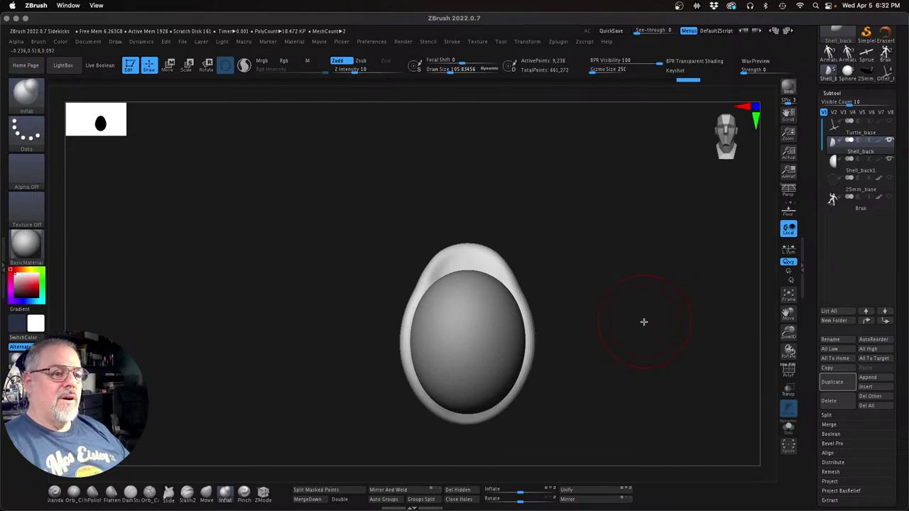
Step: Select the front half, Shell_back1, and switch to the Move brush for shaping its upper edge
{"action": "key", "text": "Down"}
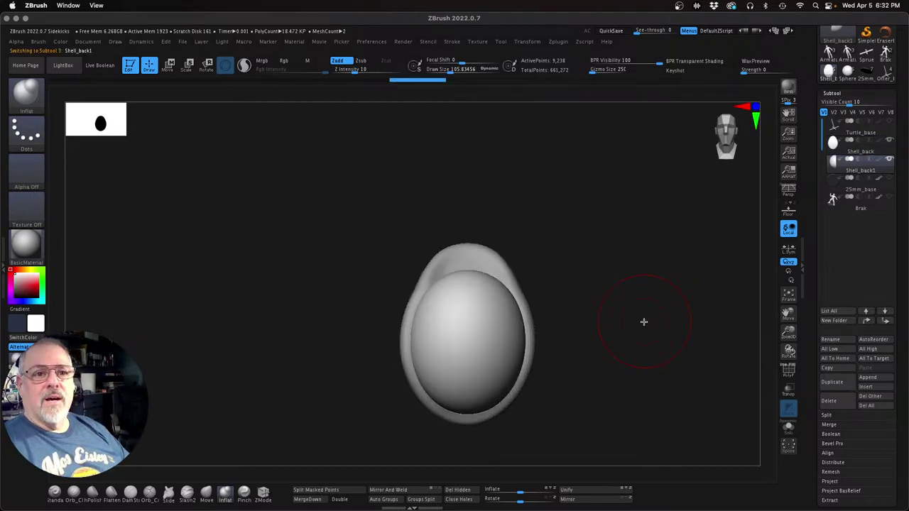
{"action": "left_click_drag", "start_coordinate": [527, 282], "coordinate": [510, 297]}
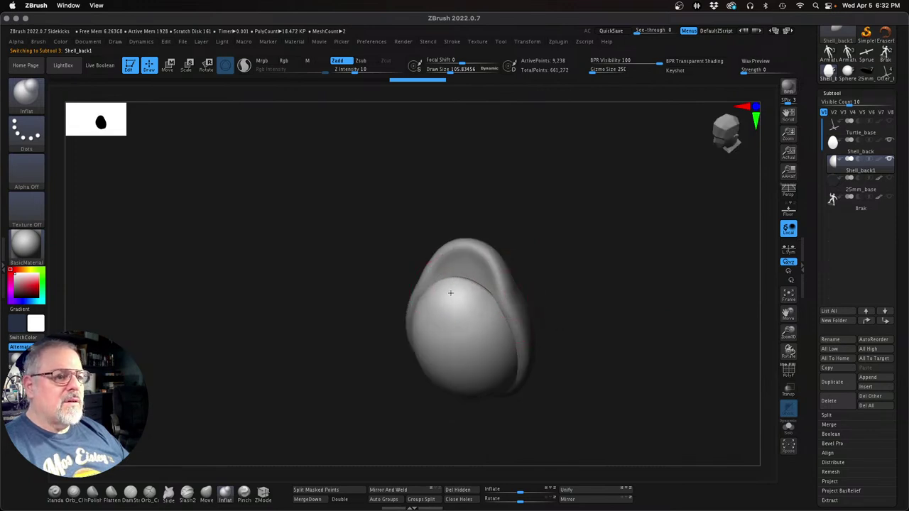
{"action": "left_click", "coordinate": [206, 492]}
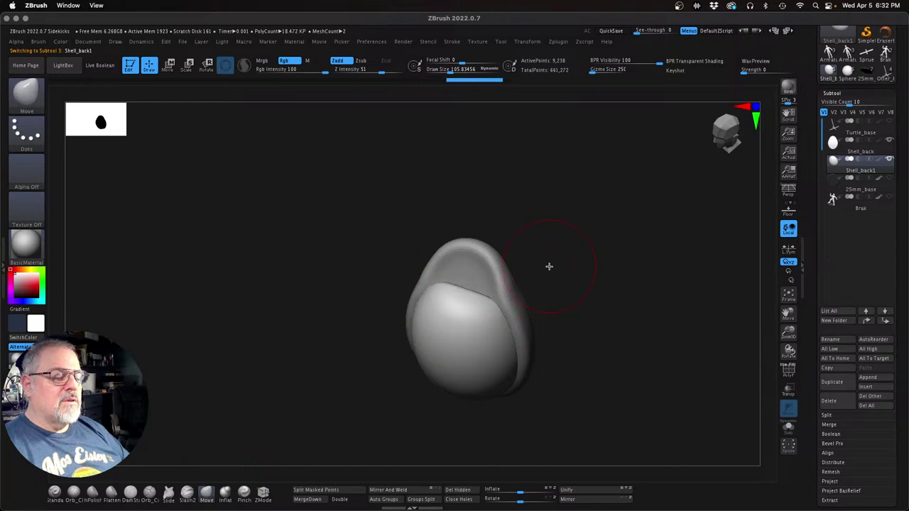
Step: Try reshaping the sides of Shell_back1's upper edge with the Move brush, and undo those edits
{"action": "left_click_drag", "start_coordinate": [547, 266], "coordinate": [562, 297]}
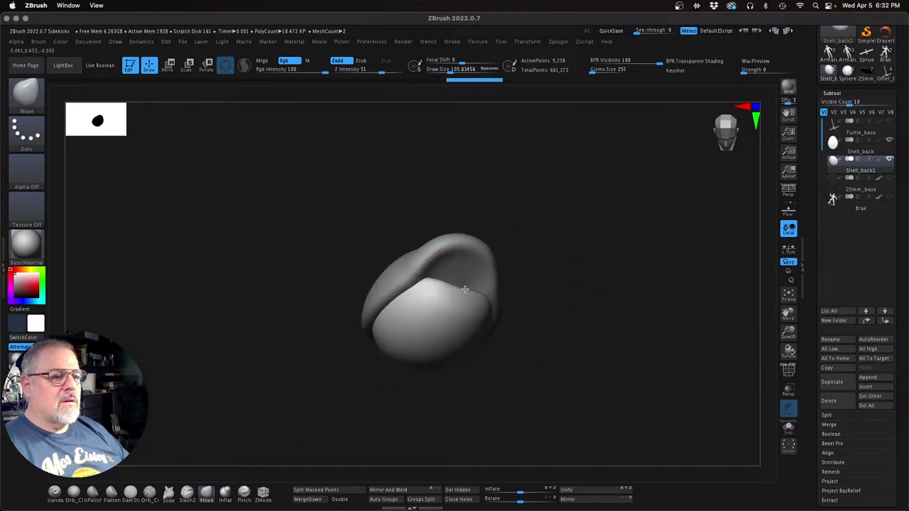
{"action": "mouse_move", "coordinate": [503, 313]}
{"action": "left_mouse_down"}
{"action": "mouse_move", "coordinate": [495, 328]}
{"action": "mouse_move", "coordinate": [481, 299]}
{"action": "mouse_move", "coordinate": [542, 239]}
{"action": "mouse_move", "coordinate": [523, 239]}
{"action": "mouse_move", "coordinate": [458, 292]}
{"action": "left_mouse_up"}
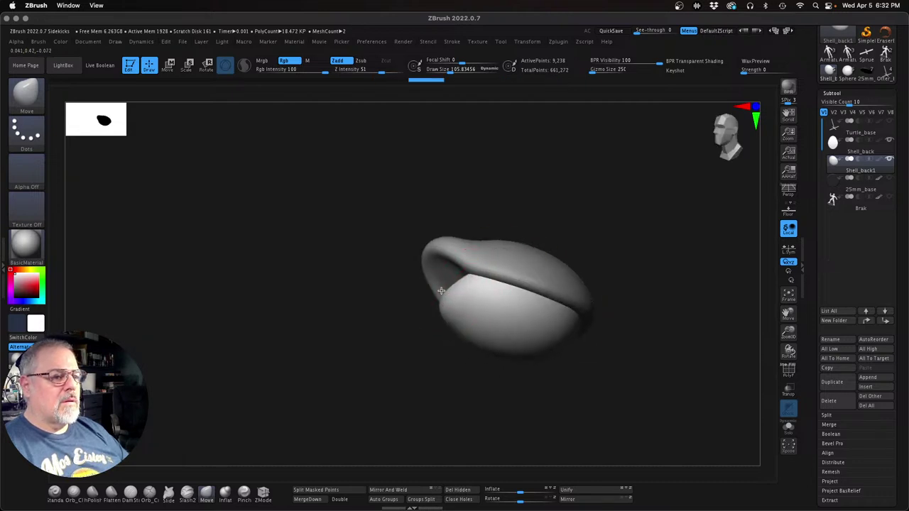
{"action": "left_click_drag", "start_coordinate": [376, 305], "coordinate": [458, 302]}
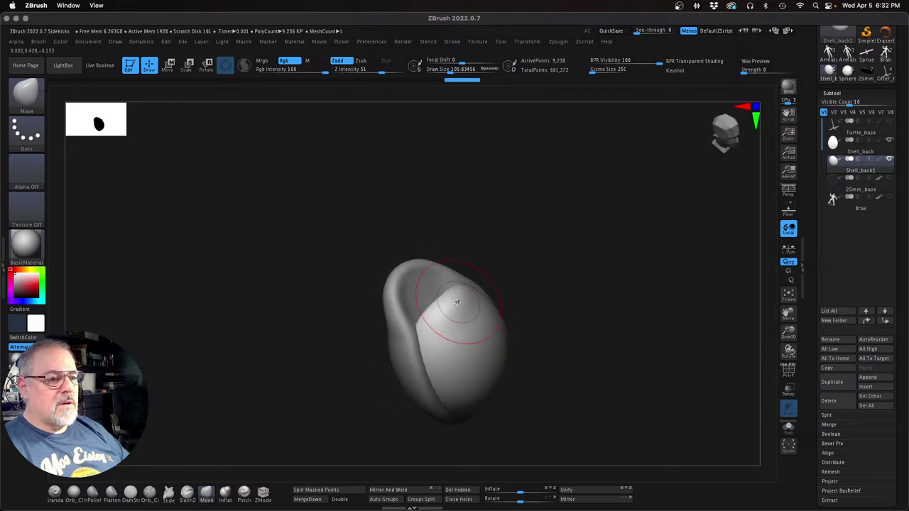
{"action": "left_click_drag", "start_coordinate": [637, 389], "coordinate": [637, 349]}
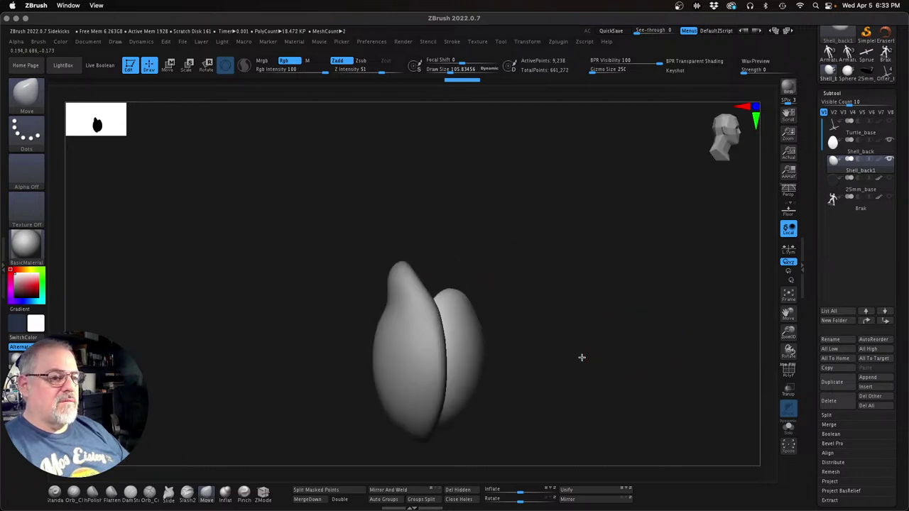
{"action": "left_click_drag", "start_coordinate": [580, 358], "coordinate": [581, 357], "text": "shift"}
{"action": "key", "text": "ctrl"}
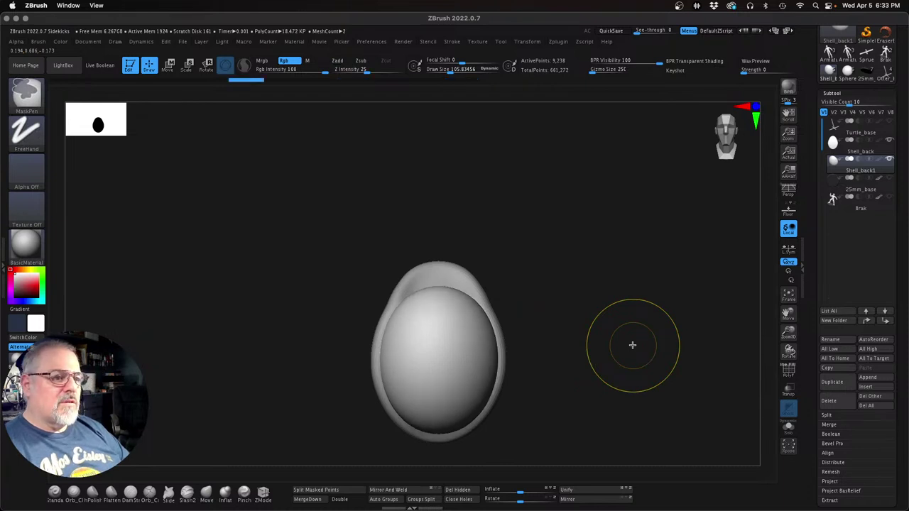
{"action": "key", "text": "ctrl+shift+z"}
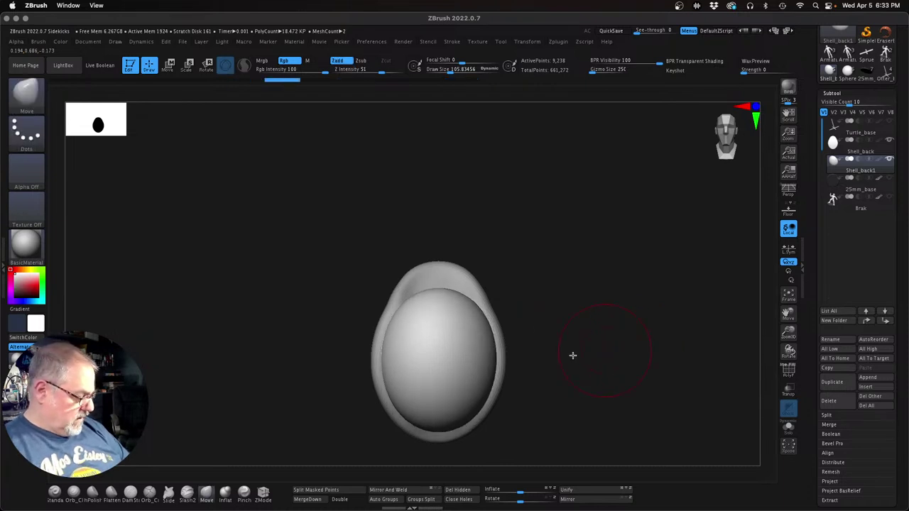
Step: Flatten Shell_back1's upper edge into a straight neckline and taper its lower sides with the Move brush
{"action": "left_click_drag", "start_coordinate": [519, 329], "coordinate": [583, 423]}
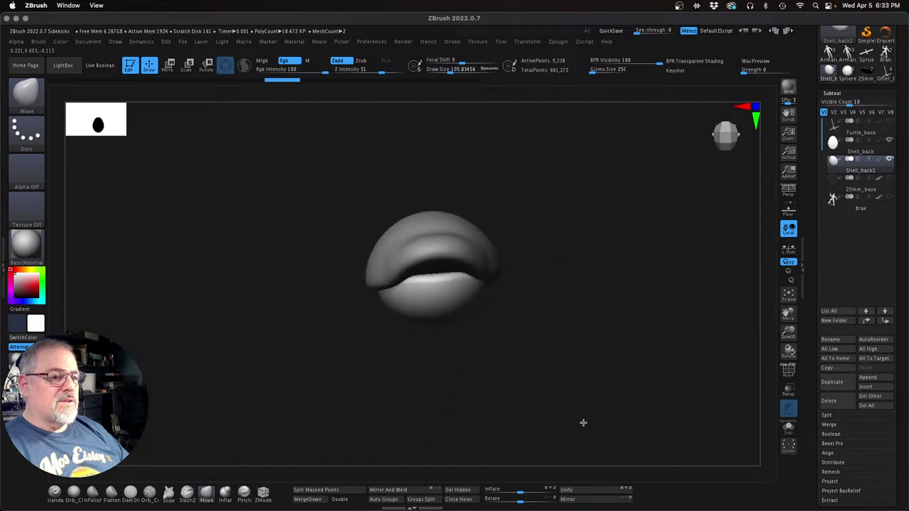
{"action": "left_click_drag", "start_coordinate": [468, 290], "coordinate": [454, 284]}
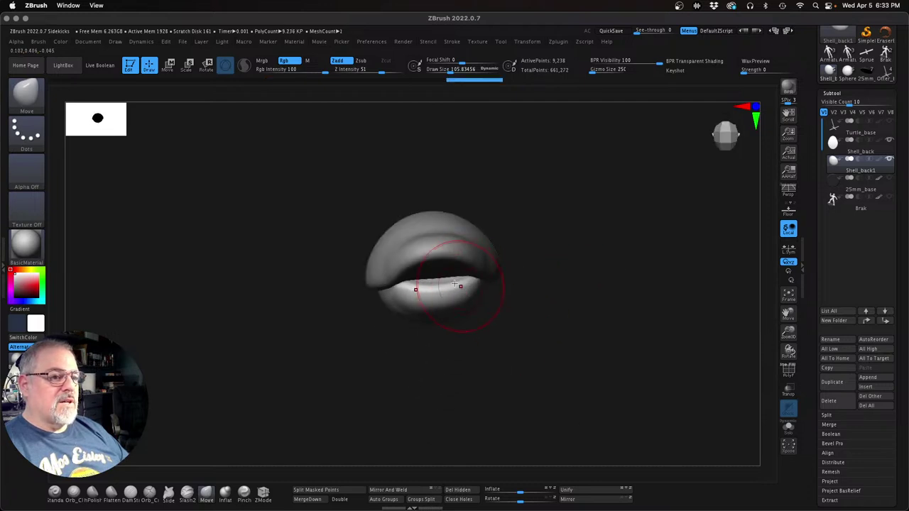
{"action": "left_click_drag", "start_coordinate": [573, 319], "coordinate": [582, 207]}
{"action": "left_click_drag", "start_coordinate": [436, 284], "coordinate": [437, 290]}
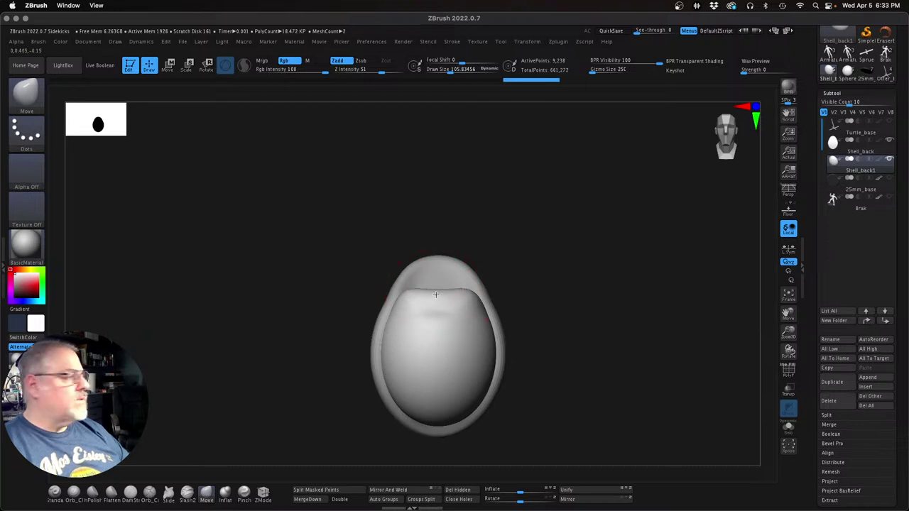
{"action": "left_click_drag", "start_coordinate": [575, 288], "coordinate": [555, 346]}
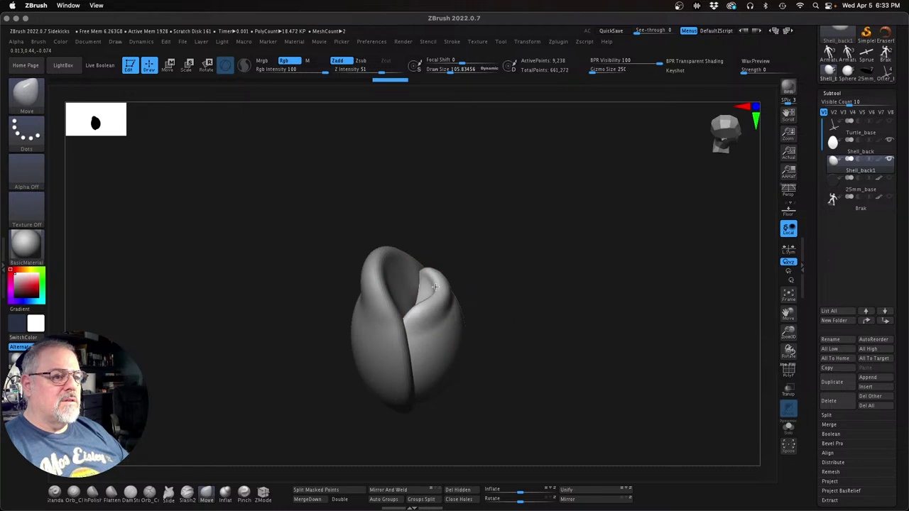
{"action": "left_click_drag", "start_coordinate": [534, 311], "coordinate": [576, 313]}
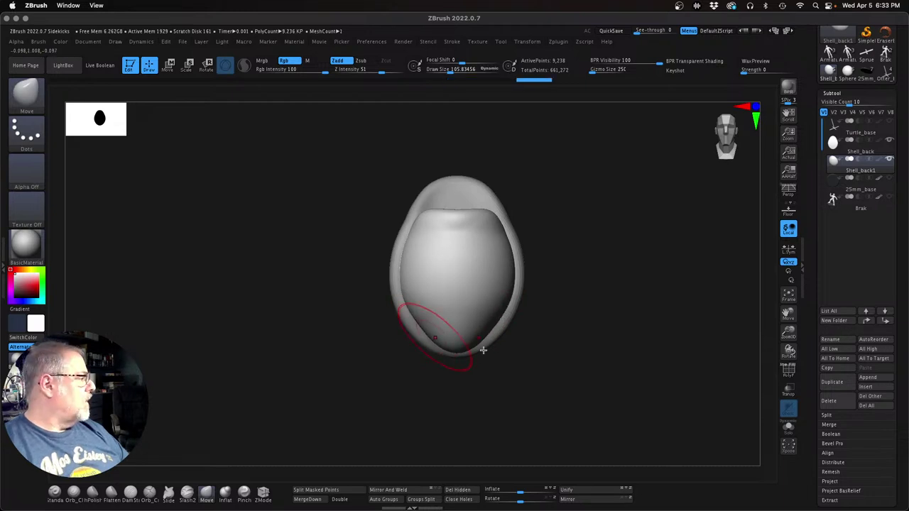
Step: Carve leg openings into both lower sides of Shell_back1 with the Orb_Cracks brush at a Z intensity of 17
{"action": "mouse_move", "coordinate": [611, 319]}
{"action": "left_mouse_down"}
{"action": "mouse_move", "coordinate": [595, 317]}
{"action": "mouse_move", "coordinate": [606, 307]}
{"action": "left_mouse_up"}
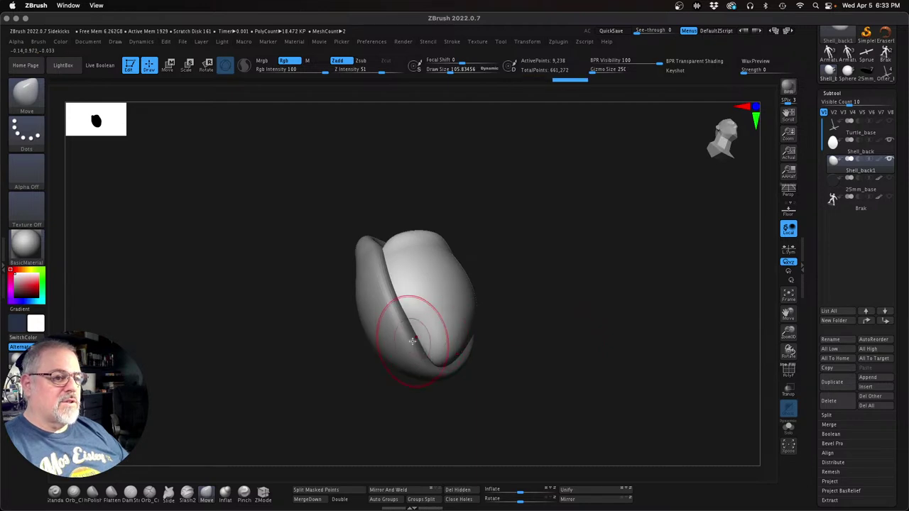
{"action": "mouse_move", "coordinate": [547, 357]}
{"action": "left_mouse_down"}
{"action": "mouse_move", "coordinate": [525, 381]}
{"action": "mouse_move", "coordinate": [507, 368]}
{"action": "mouse_move", "coordinate": [495, 334]}
{"action": "mouse_move", "coordinate": [483, 338]}
{"action": "left_mouse_up"}
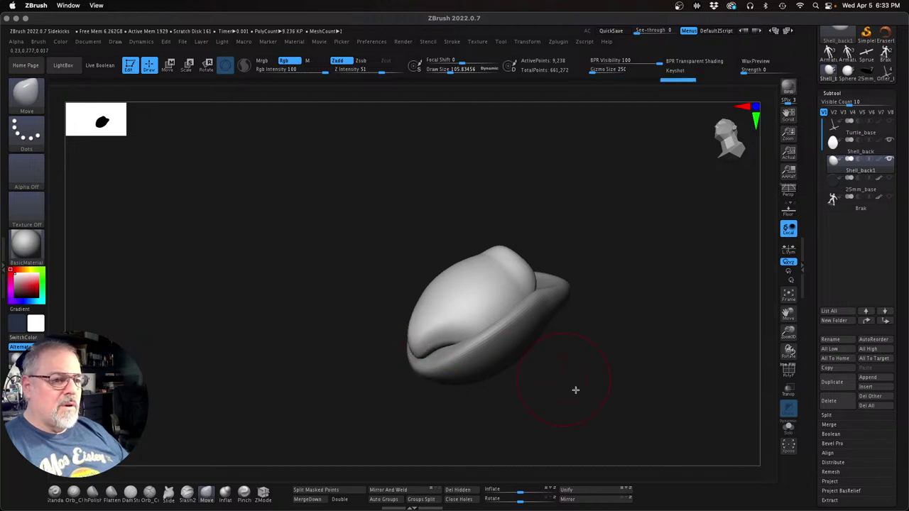
{"action": "left_click_drag", "start_coordinate": [574, 390], "coordinate": [584, 392]}
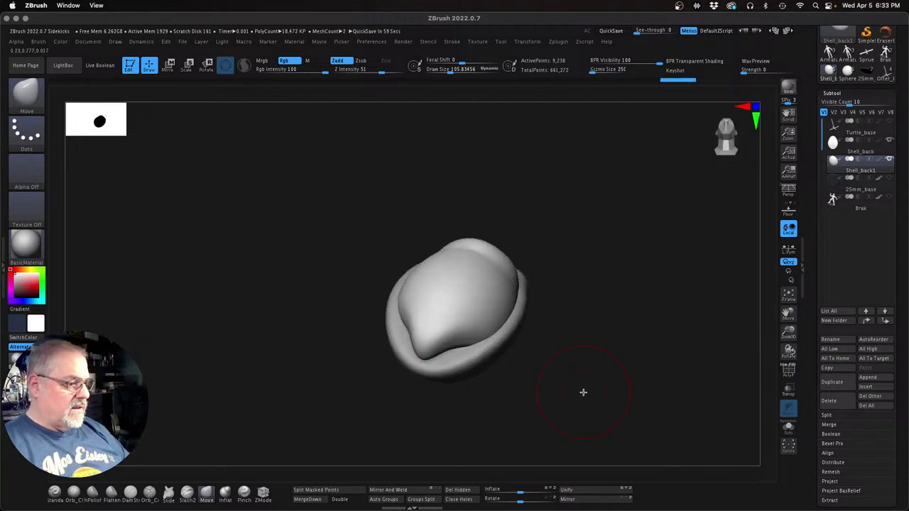
{"action": "left_click", "coordinate": [149, 492]}
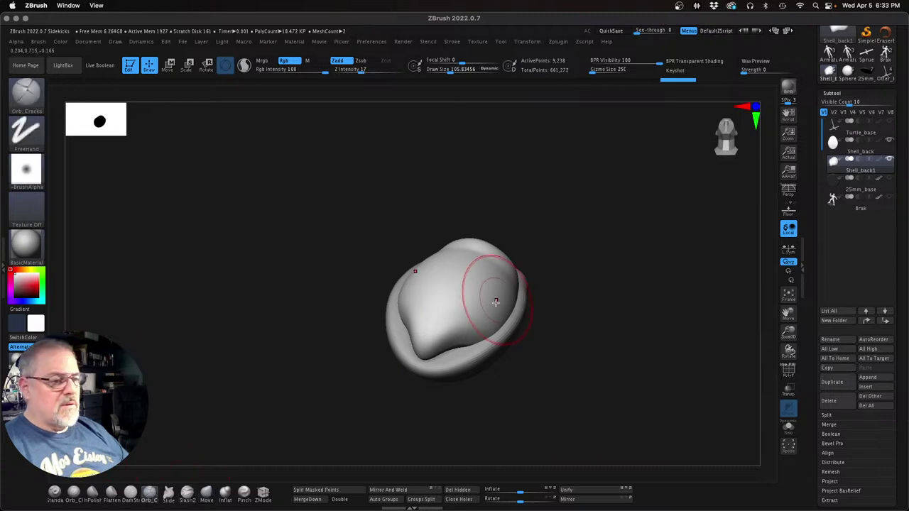
{"action": "left_click_drag", "start_coordinate": [443, 342], "coordinate": [424, 342]}
{"action": "key", "text": "ctrl+z"}
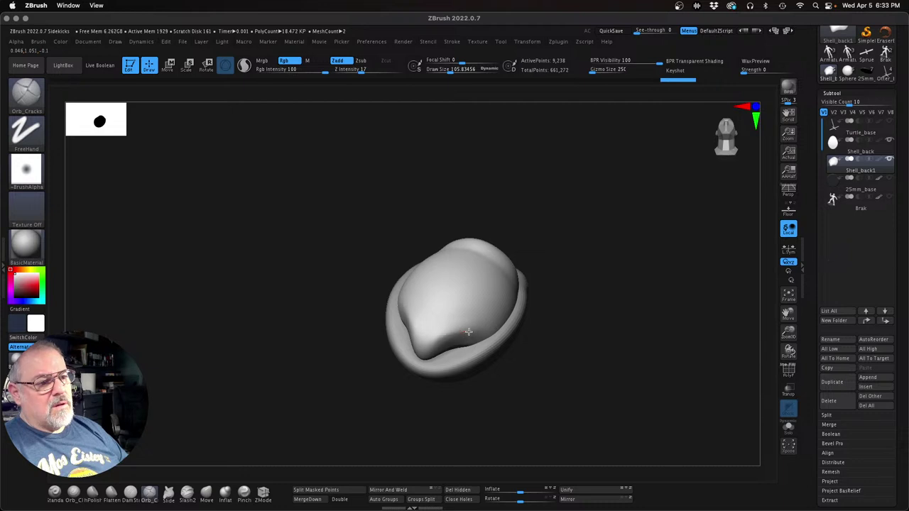
{"action": "mouse_move", "coordinate": [469, 332]}
{"action": "left_mouse_down"}
{"action": "mouse_move", "coordinate": [436, 341]}
{"action": "mouse_move", "coordinate": [498, 332]}
{"action": "left_mouse_up"}
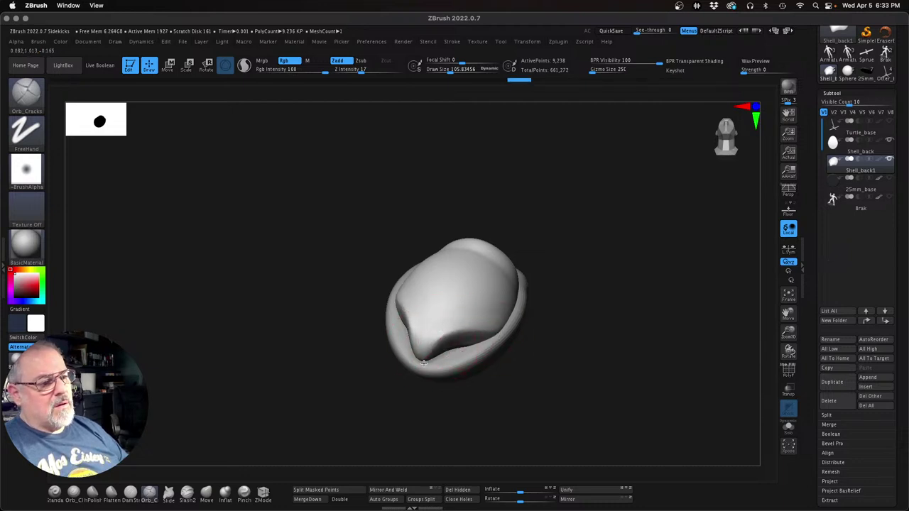
{"action": "mouse_move", "coordinate": [547, 362]}
{"action": "left_mouse_down"}
{"action": "mouse_move", "coordinate": [547, 349]}
{"action": "mouse_move", "coordinate": [483, 335]}
{"action": "left_mouse_up"}
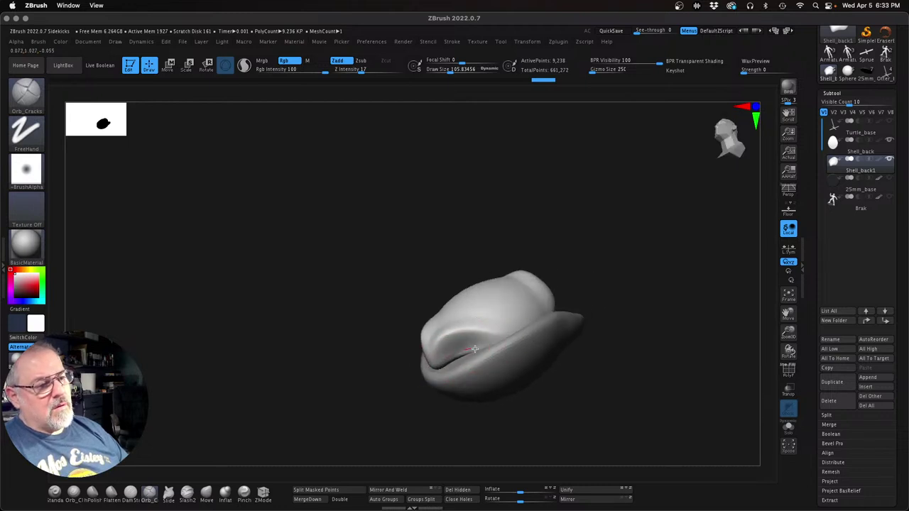
{"action": "mouse_move", "coordinate": [475, 349]}
{"action": "left_mouse_down"}
{"action": "mouse_move", "coordinate": [445, 365]}
{"action": "mouse_move", "coordinate": [444, 339]}
{"action": "left_mouse_up"}
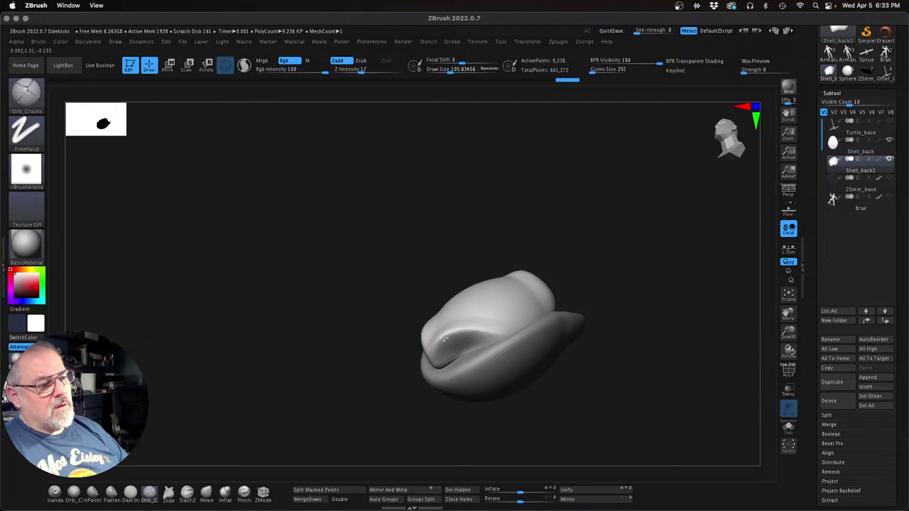
Step: Smooth the surface of Shell_back1 just below its straight neckline
{"action": "mouse_move", "coordinate": [590, 358]}
{"action": "left_mouse_down"}
{"action": "mouse_move", "coordinate": [670, 343]}
{"action": "mouse_move", "coordinate": [618, 339]}
{"action": "mouse_move", "coordinate": [625, 363]}
{"action": "mouse_move", "coordinate": [505, 324]}
{"action": "left_mouse_up"}
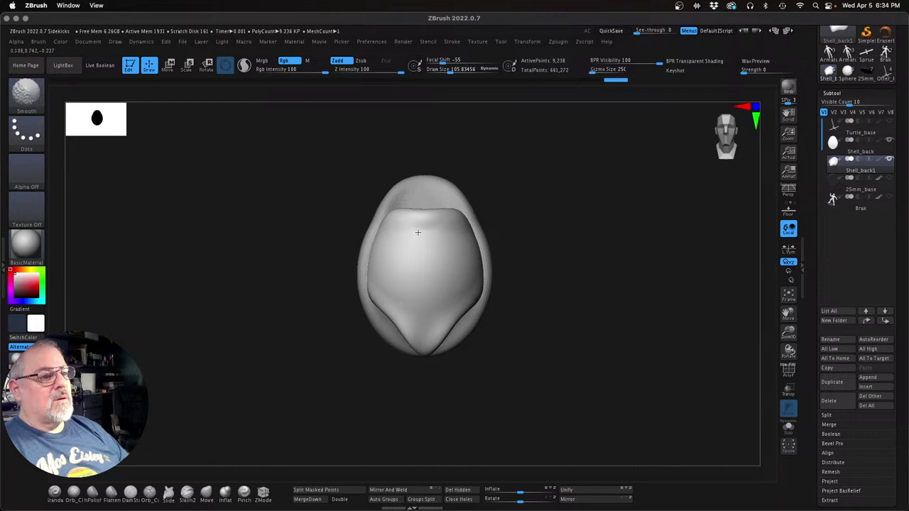
{"action": "left_click_drag", "start_coordinate": [569, 187], "coordinate": [587, 234]}
{"action": "mouse_move", "coordinate": [394, 216]}
{"action": "left_mouse_down"}
{"action": "mouse_move", "coordinate": [449, 212]}
{"action": "mouse_move", "coordinate": [403, 217]}
{"action": "left_mouse_up"}
{"action": "mouse_move", "coordinate": [542, 197]}
{"action": "left_mouse_down"}
{"action": "mouse_move", "coordinate": [509, 184]}
{"action": "mouse_move", "coordinate": [397, 215]}
{"action": "mouse_move", "coordinate": [601, 235]}
{"action": "mouse_move", "coordinate": [564, 266]}
{"action": "mouse_move", "coordinate": [491, 193]}
{"action": "mouse_move", "coordinate": [537, 267]}
{"action": "mouse_move", "coordinate": [552, 233]}
{"action": "mouse_move", "coordinate": [598, 294]}
{"action": "mouse_move", "coordinate": [547, 319]}
{"action": "mouse_move", "coordinate": [587, 308]}
{"action": "mouse_move", "coordinate": [515, 314]}
{"action": "left_mouse_up"}
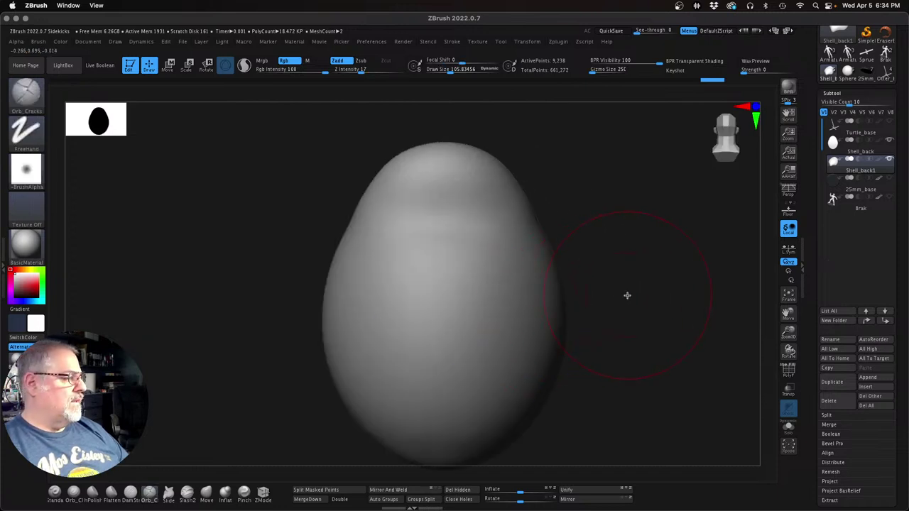
{"action": "left_click_drag", "start_coordinate": [787, 332], "coordinate": [708, 331]}
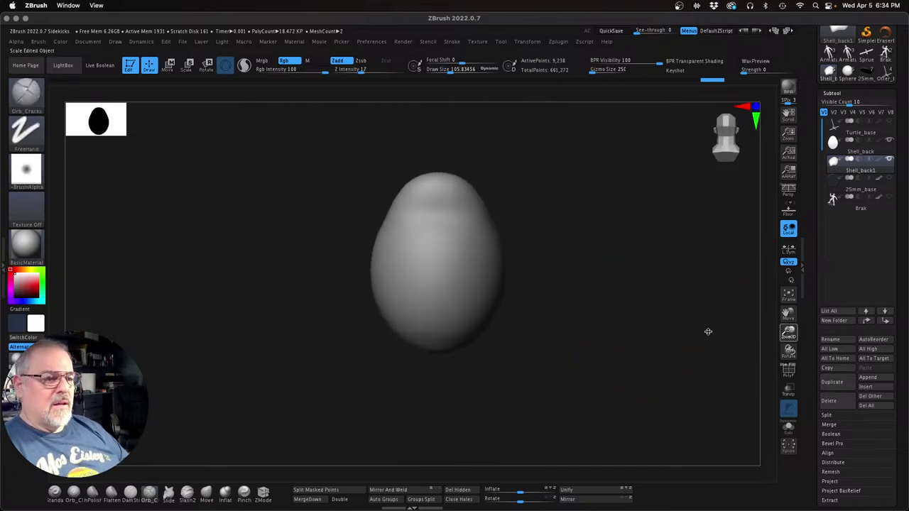
{"action": "mouse_move", "coordinate": [615, 341]}
{"action": "left_mouse_down"}
{"action": "mouse_move", "coordinate": [578, 290]}
{"action": "mouse_move", "coordinate": [627, 299]}
{"action": "mouse_move", "coordinate": [563, 306]}
{"action": "left_mouse_up"}
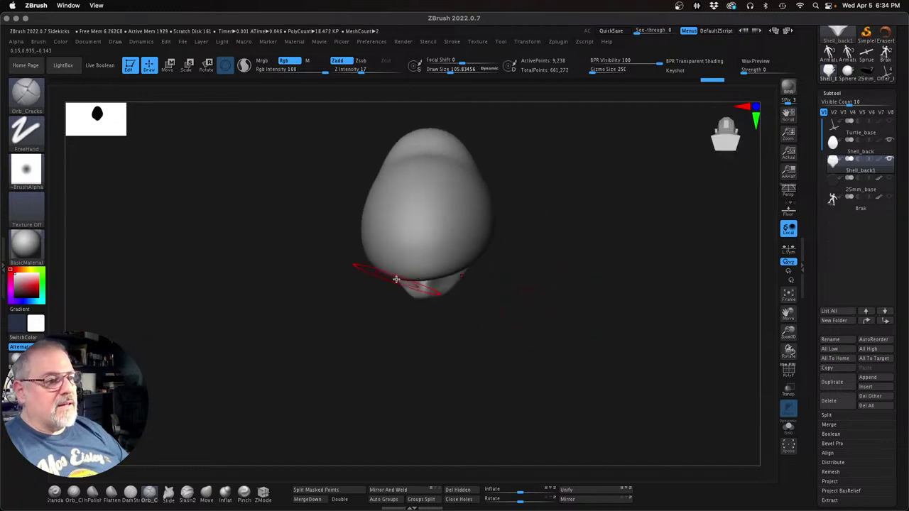
Step: Select the back half, Shell_back, and smooth its outer surface toward the lower edge
{"action": "key", "text": "Up"}
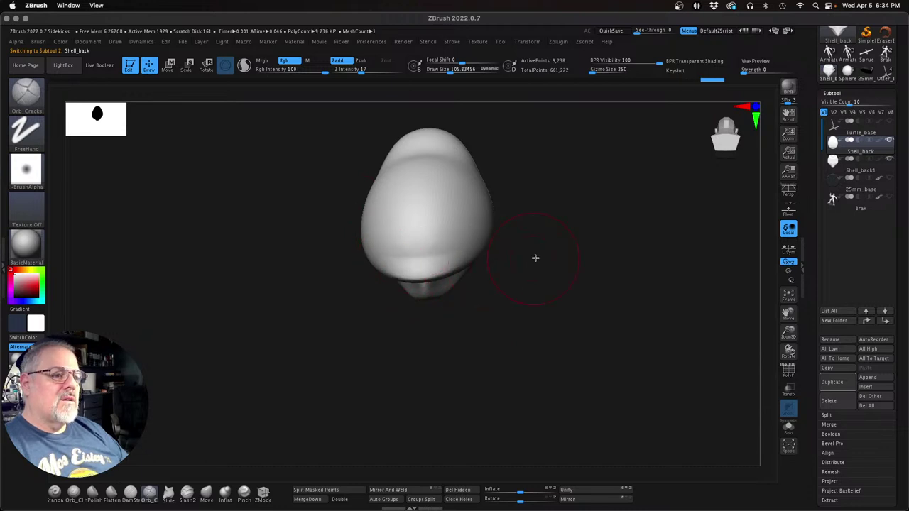
{"action": "left_click_drag", "start_coordinate": [535, 258], "coordinate": [461, 248]}
{"action": "mouse_move", "coordinate": [523, 301]}
{"action": "left_mouse_down"}
{"action": "mouse_move", "coordinate": [455, 345]}
{"action": "mouse_move", "coordinate": [294, 324]}
{"action": "left_mouse_up"}
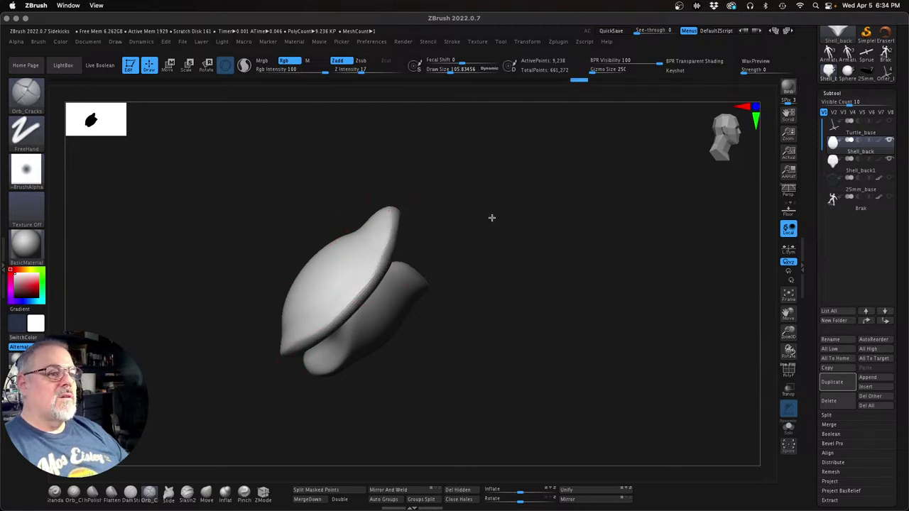
{"action": "mouse_move", "coordinate": [491, 217]}
{"action": "left_mouse_down"}
{"action": "mouse_move", "coordinate": [526, 245]}
{"action": "mouse_move", "coordinate": [490, 248]}
{"action": "mouse_move", "coordinate": [398, 298]}
{"action": "left_mouse_up"}
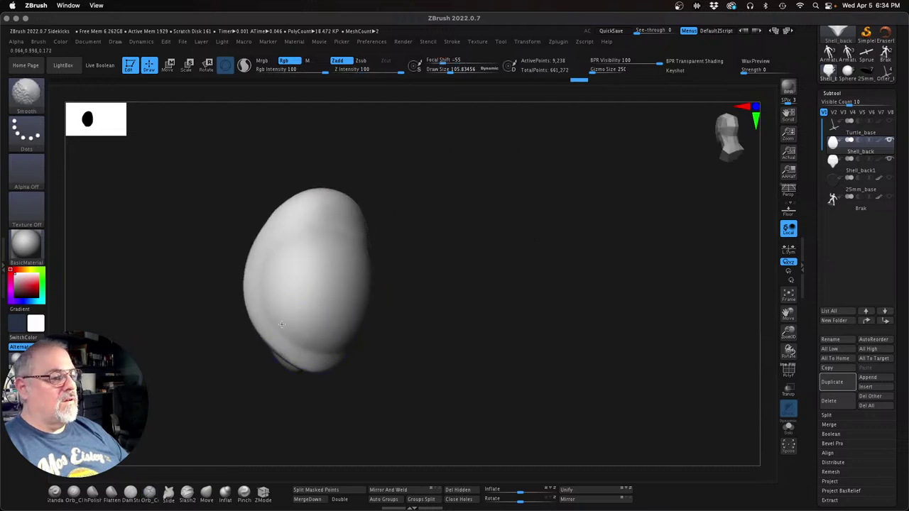
{"action": "mouse_move", "coordinate": [444, 246]}
{"action": "left_mouse_down"}
{"action": "mouse_move", "coordinate": [514, 262]}
{"action": "mouse_move", "coordinate": [493, 268]}
{"action": "mouse_move", "coordinate": [522, 284]}
{"action": "mouse_move", "coordinate": [540, 277]}
{"action": "mouse_move", "coordinate": [450, 271]}
{"action": "mouse_move", "coordinate": [477, 290]}
{"action": "left_mouse_up"}
Step: Select Shell_back1 and carve arm openings into its upper sides with Orb_Cracks at a draw size of about 62
{"action": "key", "text": "Down"}
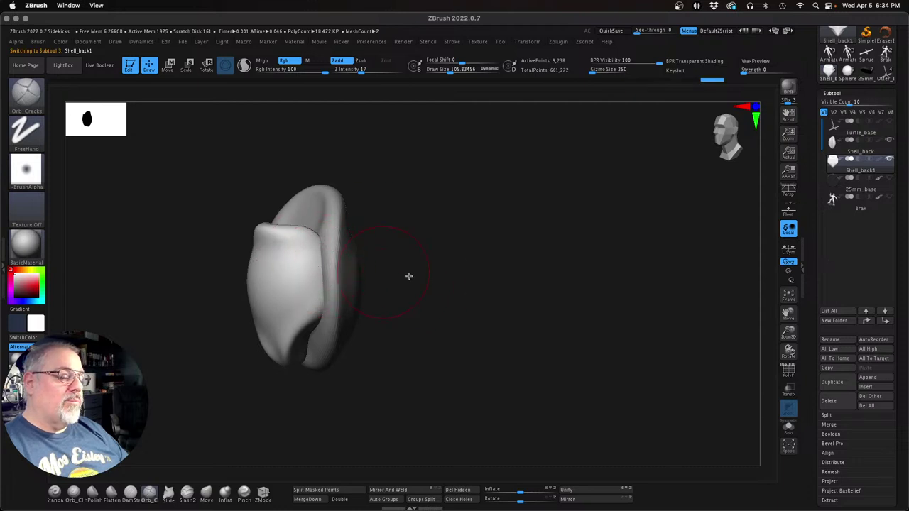
{"action": "key", "text": "s"}
{"action": "left_click_drag", "start_coordinate": [430, 281], "coordinate": [416, 281]}
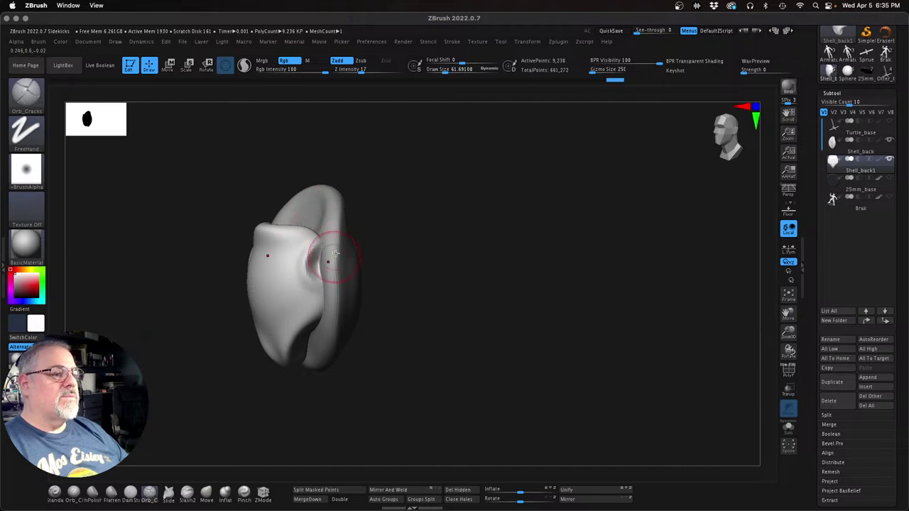
{"action": "mouse_move", "coordinate": [437, 235]}
{"action": "left_mouse_down"}
{"action": "mouse_move", "coordinate": [461, 235]}
{"action": "mouse_move", "coordinate": [425, 241]}
{"action": "left_mouse_up"}
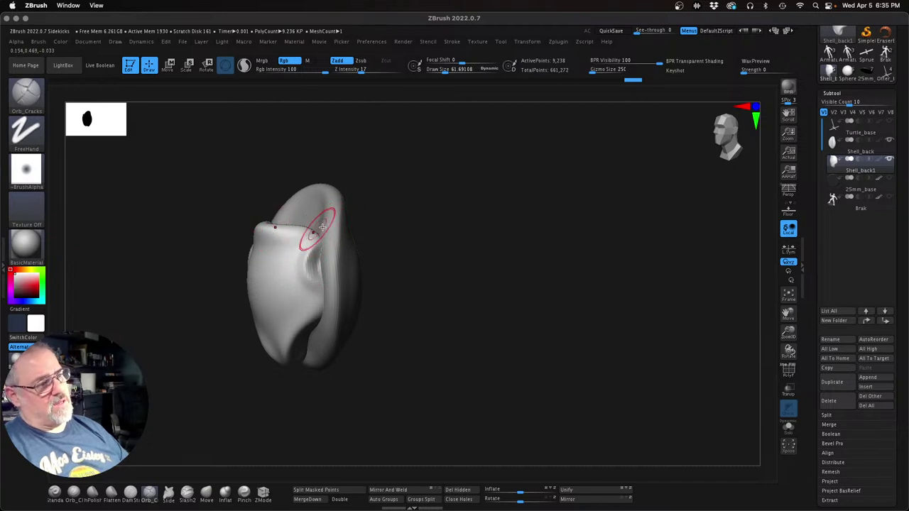
{"action": "left_click_drag", "start_coordinate": [466, 262], "coordinate": [481, 255]}
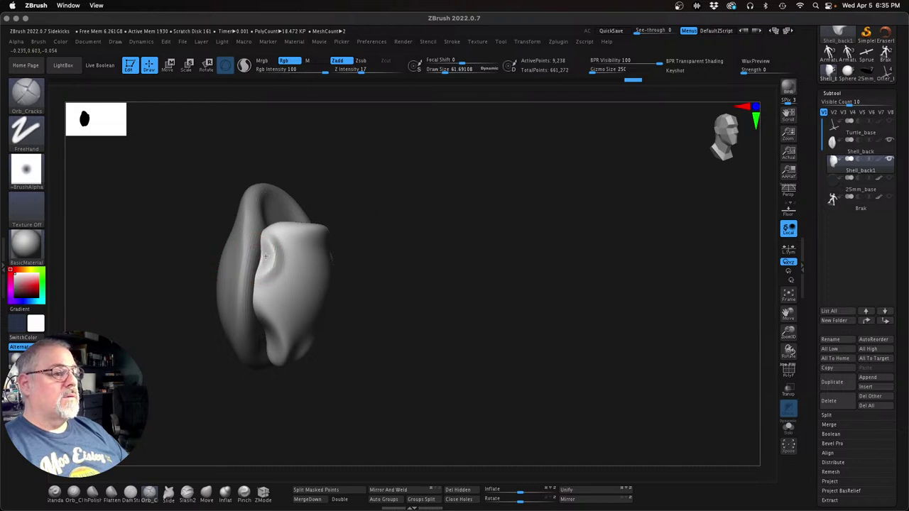
Step: Reshape Shell_back1's arm openings and upper corners with the Move brush at a draw size of about 115
{"action": "left_click", "coordinate": [206, 492]}
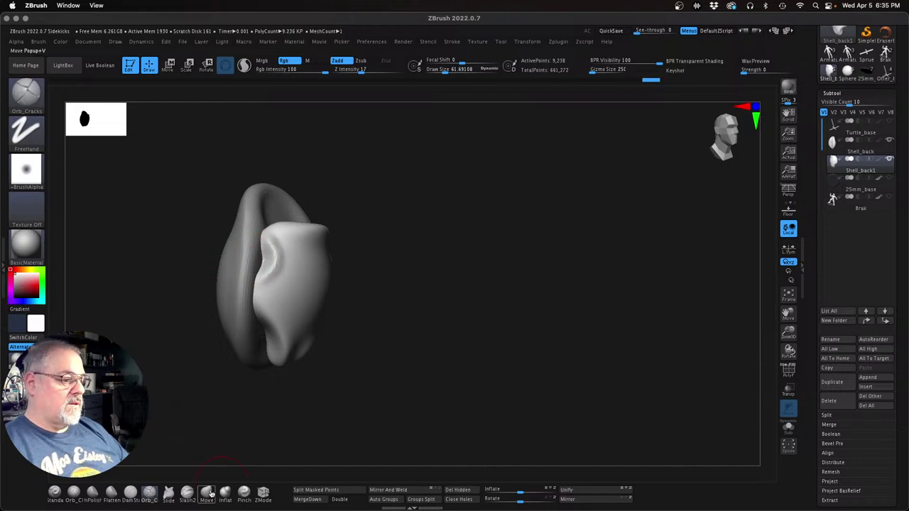
{"action": "key", "text": "s"}
{"action": "left_click_drag", "start_coordinate": [366, 357], "coordinate": [374, 356]}
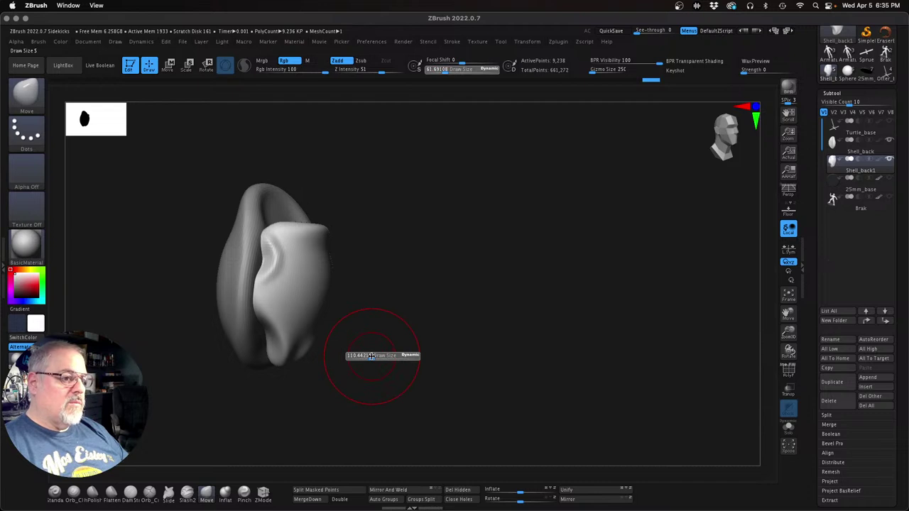
{"action": "left_click_drag", "start_coordinate": [275, 266], "coordinate": [285, 265]}
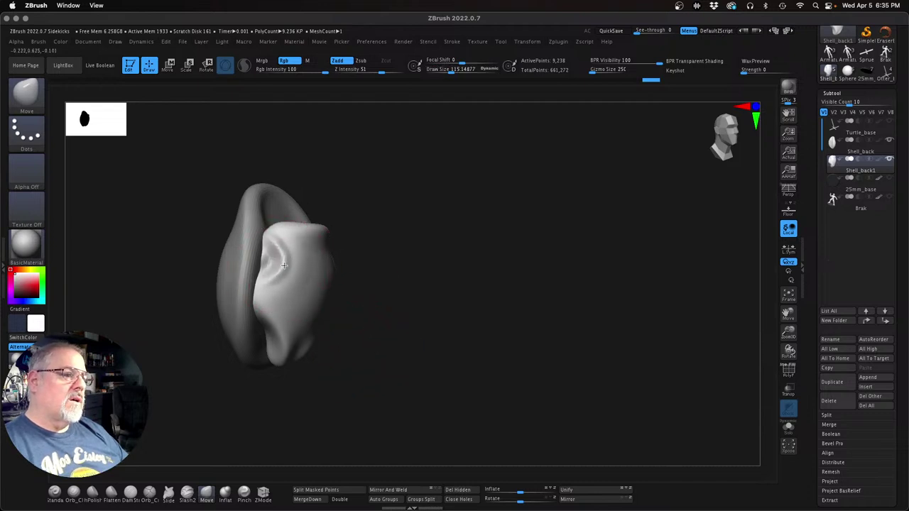
{"action": "mouse_move", "coordinate": [408, 264]}
{"action": "left_mouse_down", "text": "shift"}
{"action": "mouse_move", "coordinate": [410, 256]}
{"action": "mouse_move", "coordinate": [354, 258]}
{"action": "left_mouse_up", "text": "shift"}
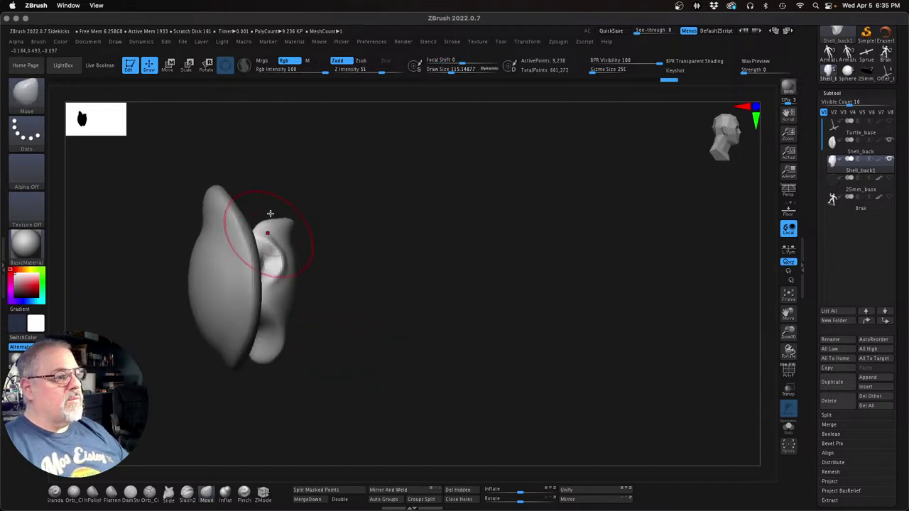
{"action": "left_click_drag", "start_coordinate": [263, 215], "coordinate": [262, 216]}
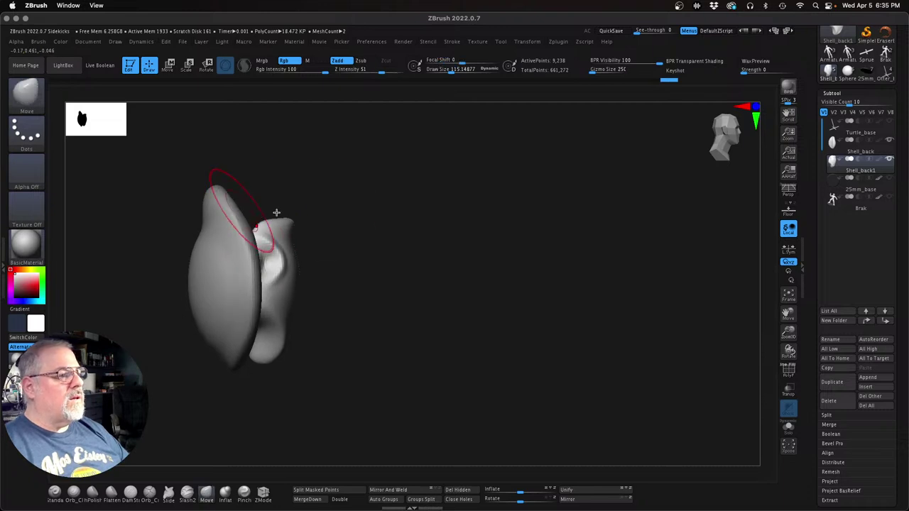
Step: Select Shell_back and pull its upper collar forward over the front half with the Move brush
{"action": "key", "text": "Up"}
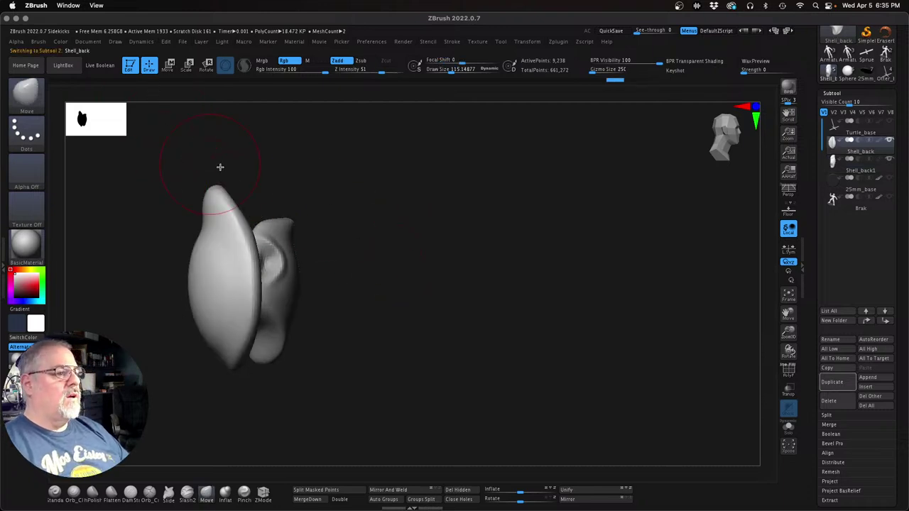
{"action": "mouse_move", "coordinate": [213, 196]}
{"action": "left_mouse_down"}
{"action": "mouse_move", "coordinate": [202, 221]}
{"action": "mouse_move", "coordinate": [241, 209]}
{"action": "mouse_move", "coordinate": [246, 187]}
{"action": "left_mouse_up"}
{"action": "left_click_drag", "start_coordinate": [381, 205], "coordinate": [366, 192]}
{"action": "left_click_drag", "start_coordinate": [422, 260], "coordinate": [375, 266]}
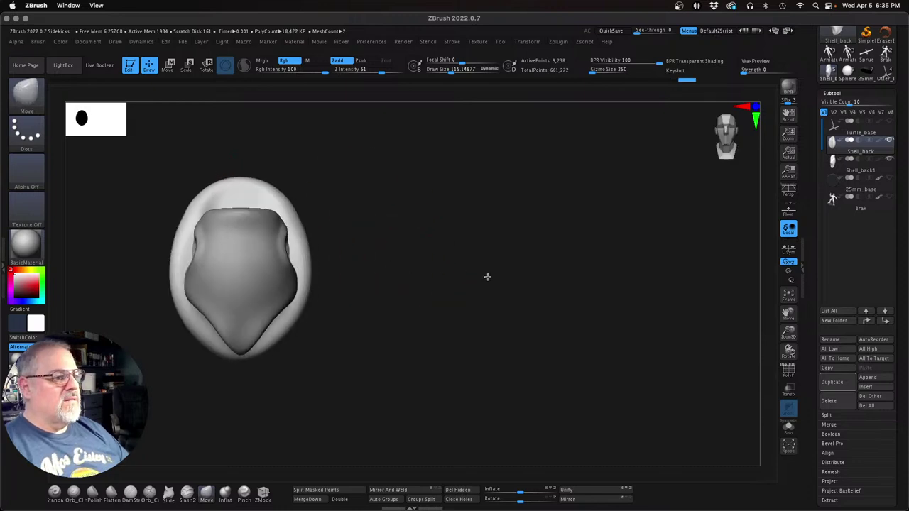
Step: Carve Shell_back's inner rim beside the arm openings with the Orb_Cracks brush at a draw size of about 58
{"action": "mouse_move", "coordinate": [487, 276]}
{"action": "left_mouse_down"}
{"action": "mouse_move", "coordinate": [566, 298]}
{"action": "mouse_move", "coordinate": [541, 340]}
{"action": "mouse_move", "coordinate": [538, 319]}
{"action": "mouse_move", "coordinate": [529, 321]}
{"action": "left_mouse_up"}
{"action": "key", "text": "s"}
{"action": "left_click_drag", "start_coordinate": [423, 282], "coordinate": [423, 283]}
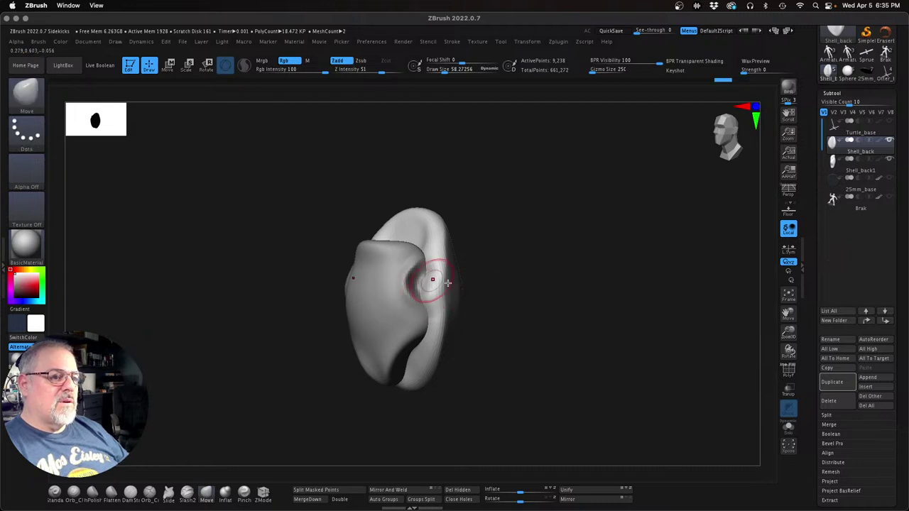
{"action": "left_click", "coordinate": [149, 491]}
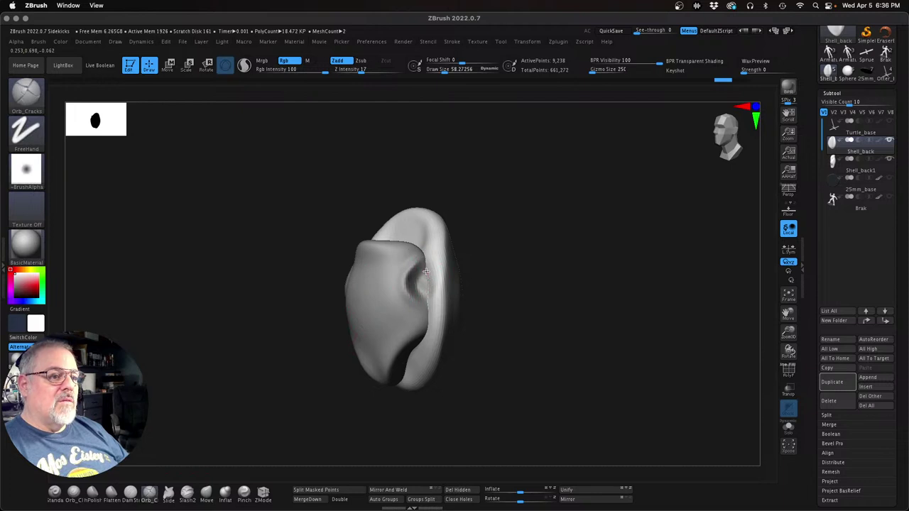
{"action": "left_click_drag", "start_coordinate": [432, 288], "coordinate": [428, 284]}
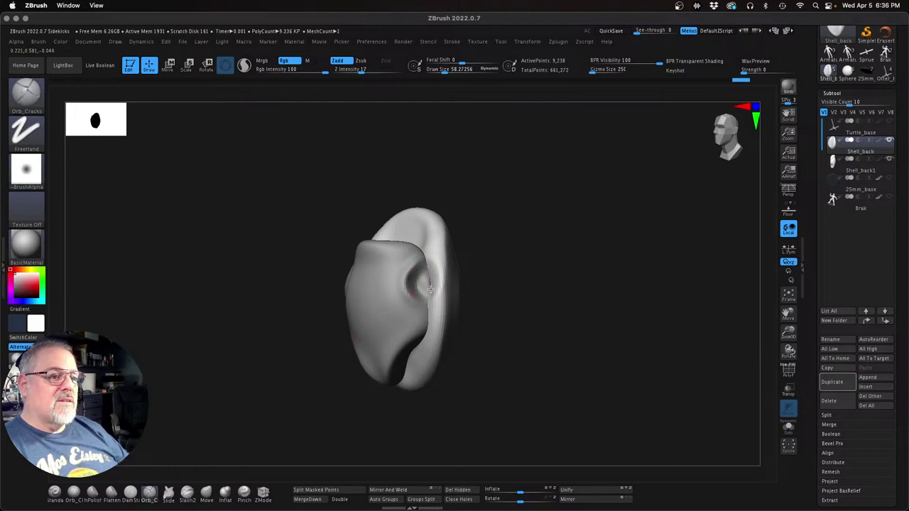
{"action": "left_click_drag", "start_coordinate": [430, 289], "coordinate": [428, 295]}
{"action": "left_click_drag", "start_coordinate": [531, 277], "coordinate": [509, 268]}
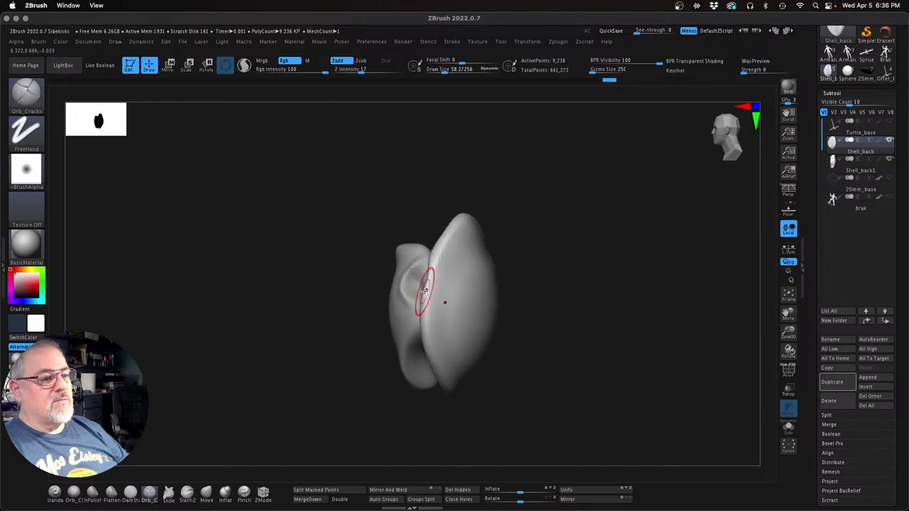
{"action": "left_click_drag", "start_coordinate": [559, 250], "coordinate": [540, 270]}
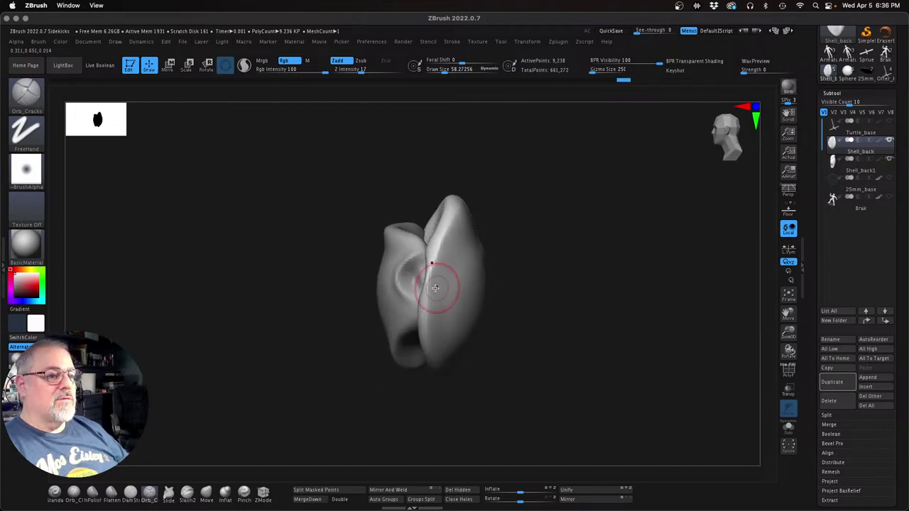
Step: Smooth Shell_back's outer surface around the upper back and collar
{"action": "key", "text": "shift"}
{"action": "mouse_move", "coordinate": [550, 239]}
{"action": "left_mouse_down"}
{"action": "mouse_move", "coordinate": [562, 242]}
{"action": "mouse_move", "coordinate": [542, 241]}
{"action": "mouse_move", "coordinate": [581, 216]}
{"action": "mouse_move", "coordinate": [573, 209]}
{"action": "mouse_move", "coordinate": [570, 243]}
{"action": "left_mouse_up"}
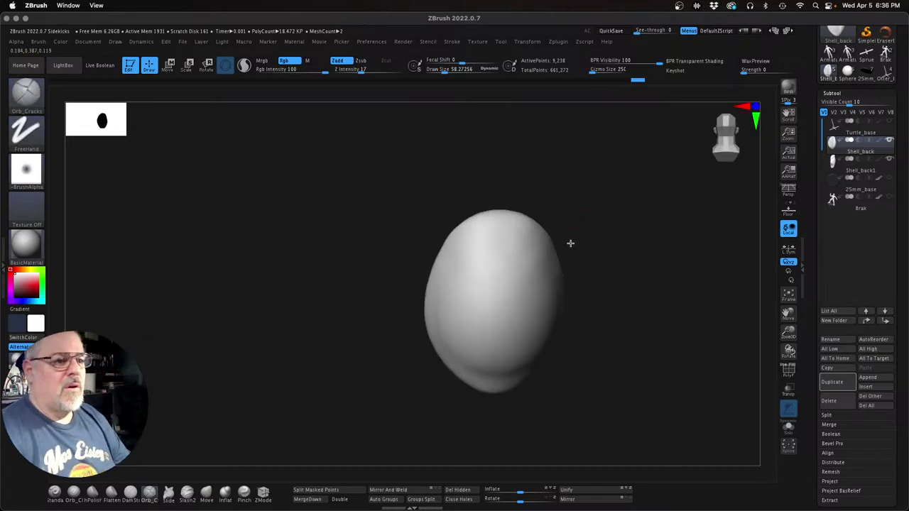
{"action": "key", "text": "shift"}
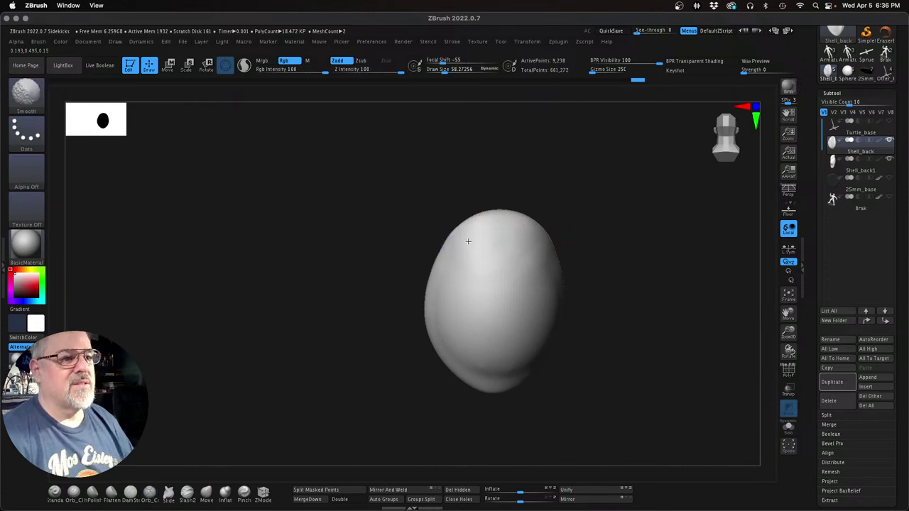
{"action": "mouse_move", "coordinate": [569, 234]}
{"action": "left_mouse_down"}
{"action": "mouse_move", "coordinate": [613, 215]}
{"action": "mouse_move", "coordinate": [571, 244]}
{"action": "mouse_move", "coordinate": [578, 282]}
{"action": "mouse_move", "coordinate": [591, 269]}
{"action": "left_mouse_up"}
{"action": "key", "text": "shift"}
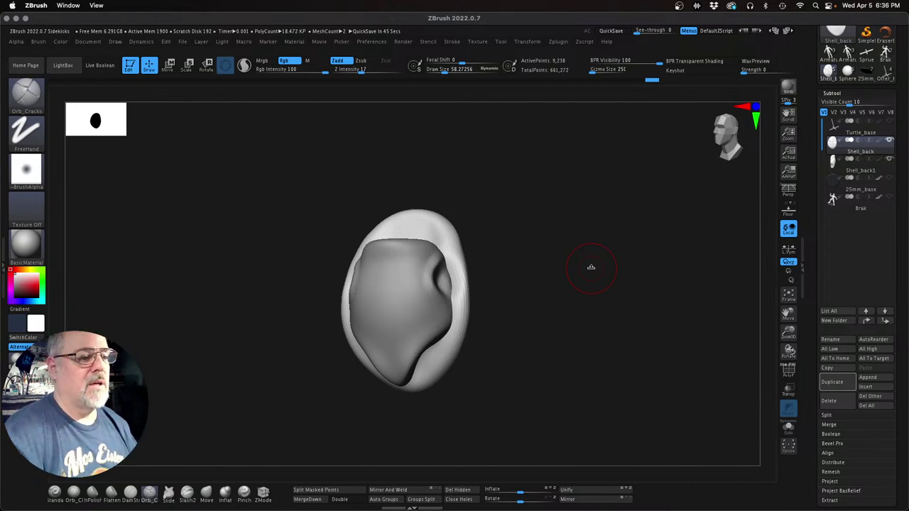
{"action": "left_click_drag", "start_coordinate": [577, 304], "coordinate": [603, 311]}
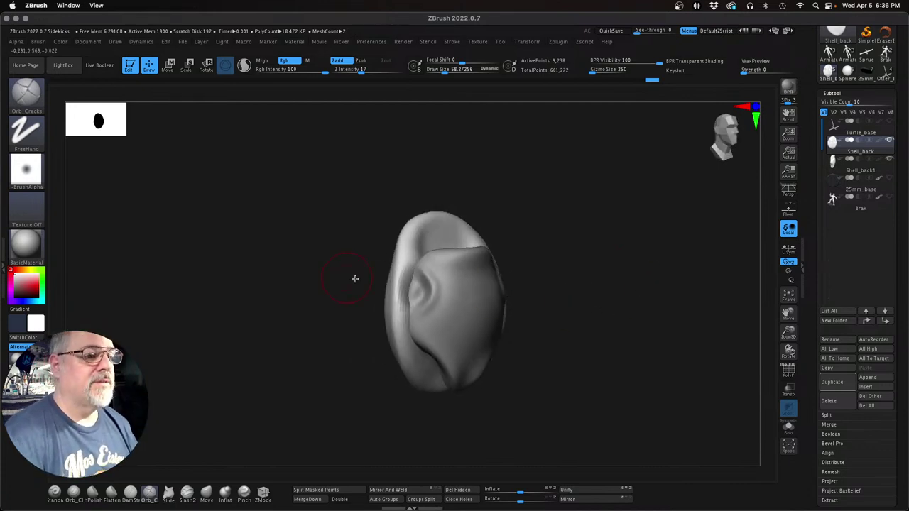
Step: Select Shell_back1 and smooth the edges around its arm openings
{"action": "left_click", "coordinate": [420, 281], "text": "alt"}
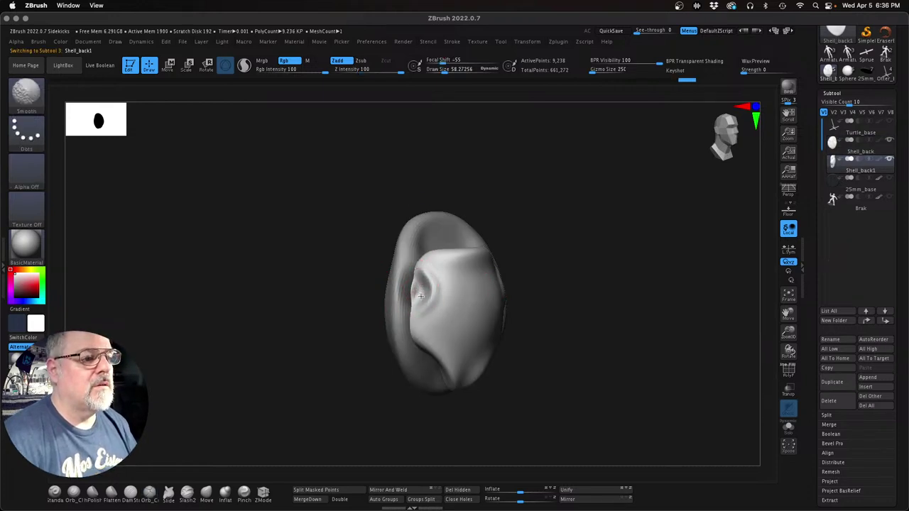
{"action": "mouse_move", "coordinate": [528, 284]}
{"action": "left_mouse_down"}
{"action": "mouse_move", "coordinate": [507, 292]}
{"action": "mouse_move", "coordinate": [497, 282]}
{"action": "left_mouse_up"}
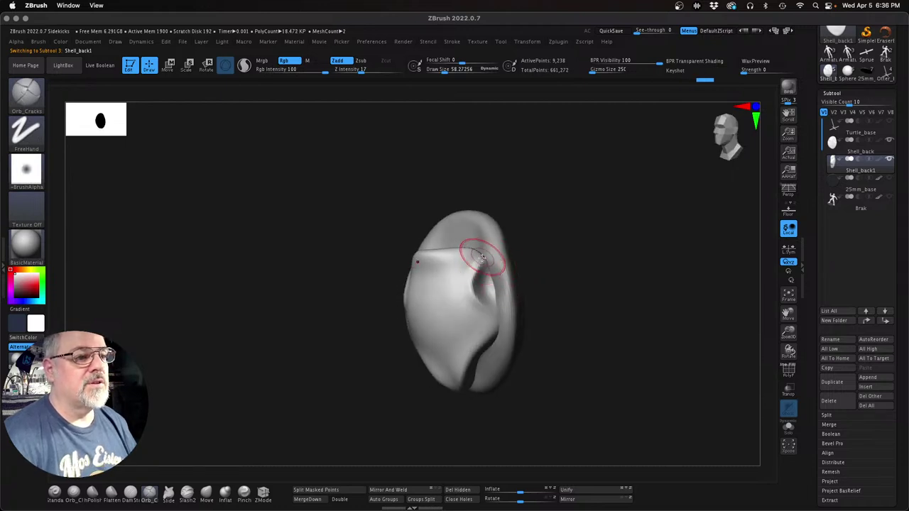
{"action": "left_click_drag", "start_coordinate": [554, 285], "coordinate": [587, 332]}
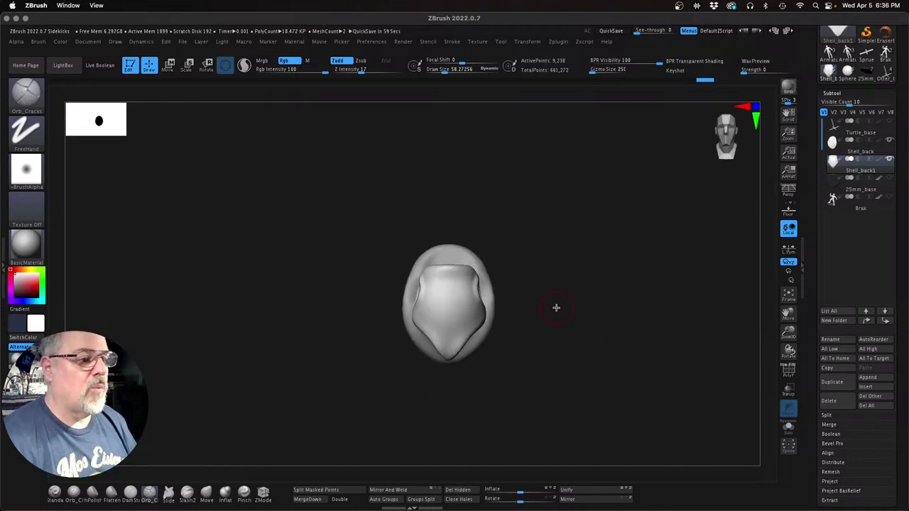
{"action": "left_click_drag", "start_coordinate": [556, 308], "coordinate": [567, 326]}
{"action": "left_click_drag", "start_coordinate": [576, 365], "coordinate": [520, 367]}
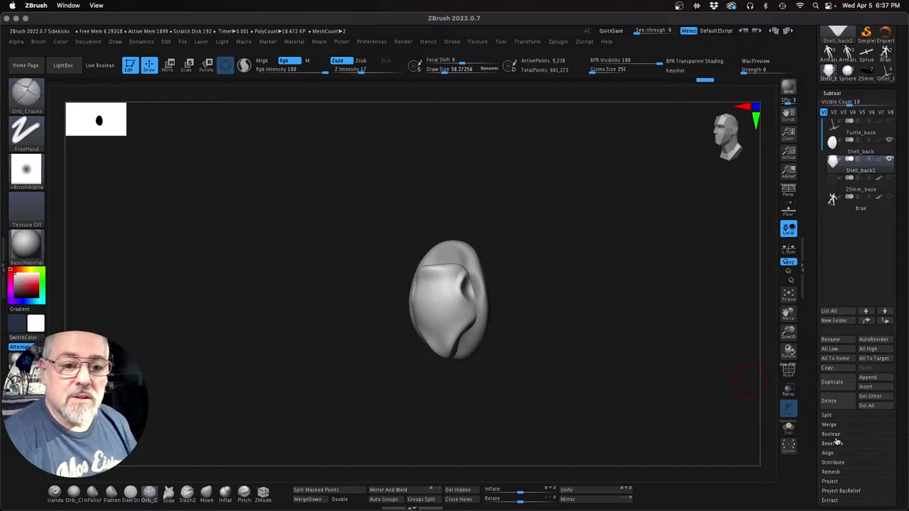
Step: Save the project as Sidekicks.ZPR in the SIDEKICKS folder, replacing the existing file
{"action": "left_click", "coordinate": [833, 93]}
{"action": "key", "text": "ctrl"}
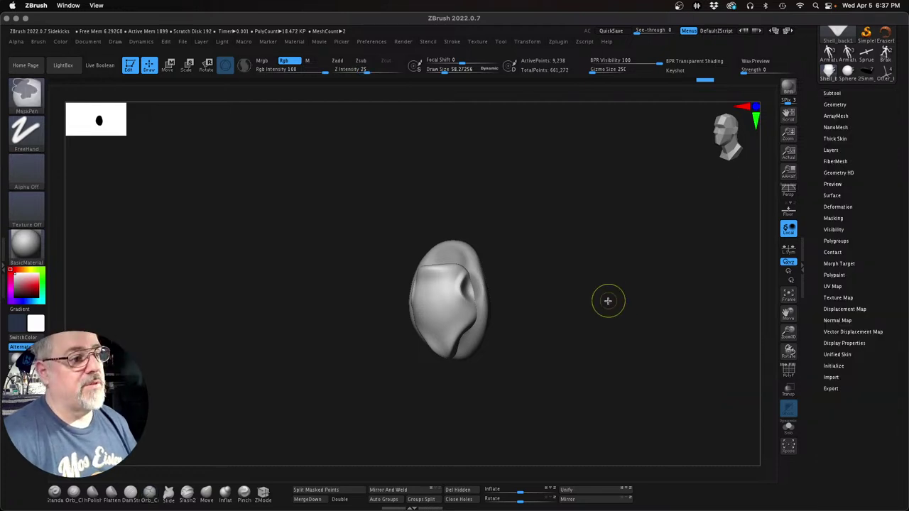
{"action": "key", "text": "ctrl+s"}
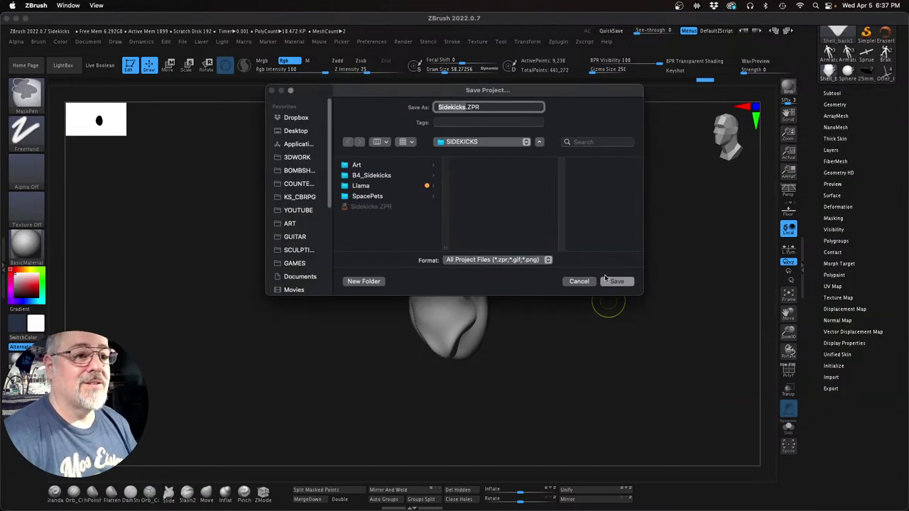
{"action": "left_click", "coordinate": [609, 282]}
{"action": "left_click", "coordinate": [481, 236]}
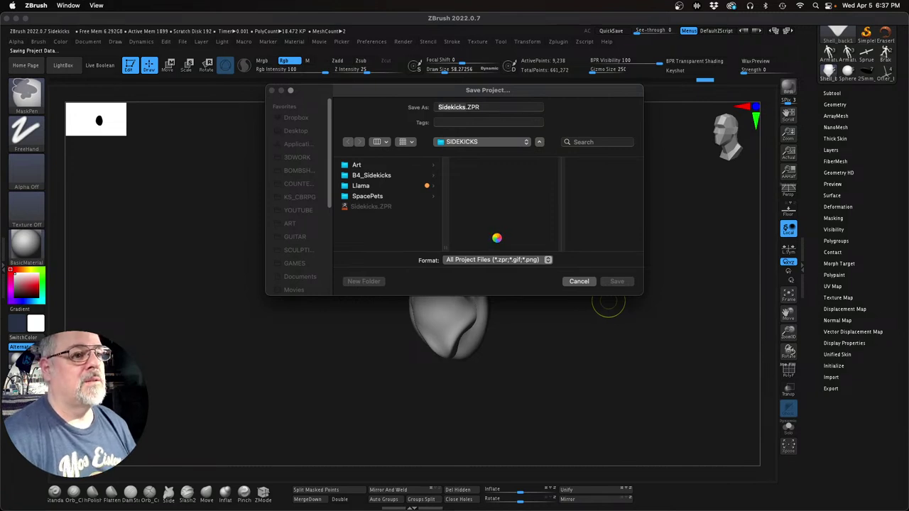
{"action": "mouse_move", "coordinate": [497, 238]}
{"action": "left_mouse_down"}
{"action": "mouse_move", "coordinate": [544, 300]}
{"action": "mouse_move", "coordinate": [580, 292]}
{"action": "left_mouse_up"}
{"action": "left_click_drag", "start_coordinate": [630, 274], "coordinate": [622, 282]}
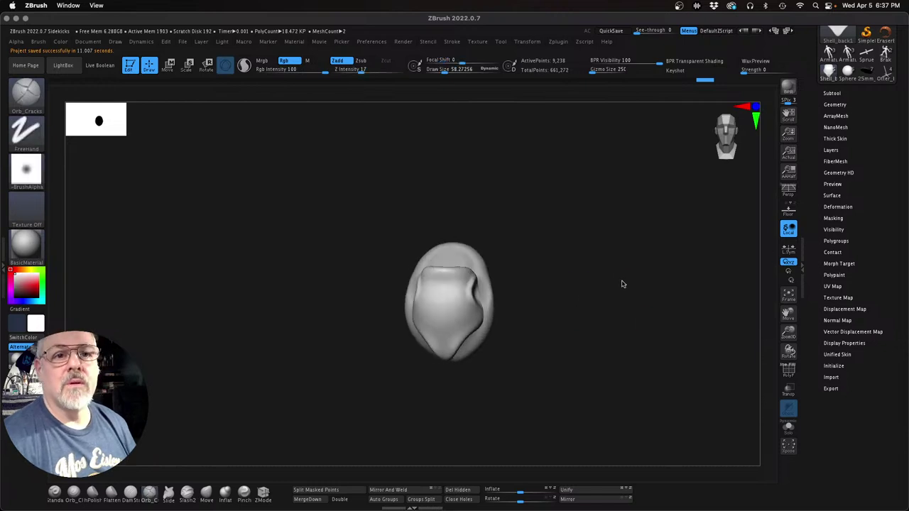
Step: Retopologize Shell_back1 with ZRemesher at a target polygon count of 5 and inspect the remeshed surface
{"action": "left_click", "coordinate": [836, 104]}
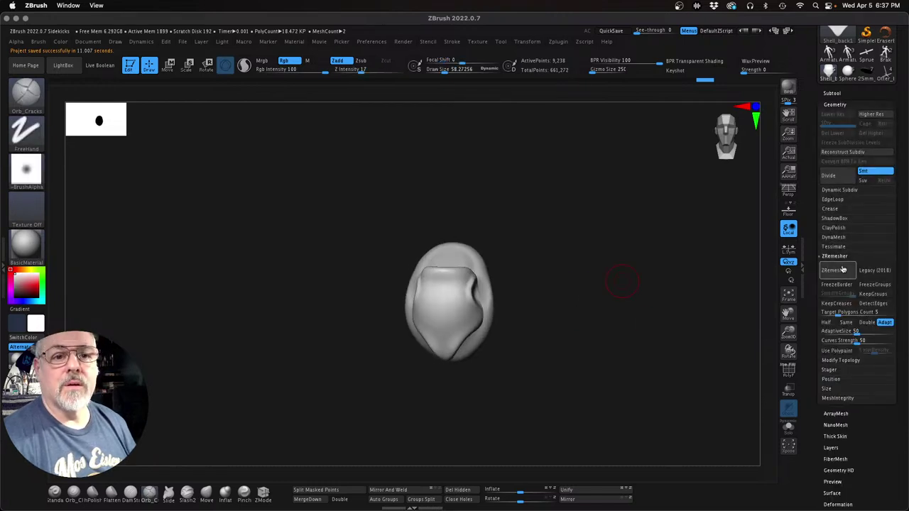
{"action": "left_click", "coordinate": [842, 272]}
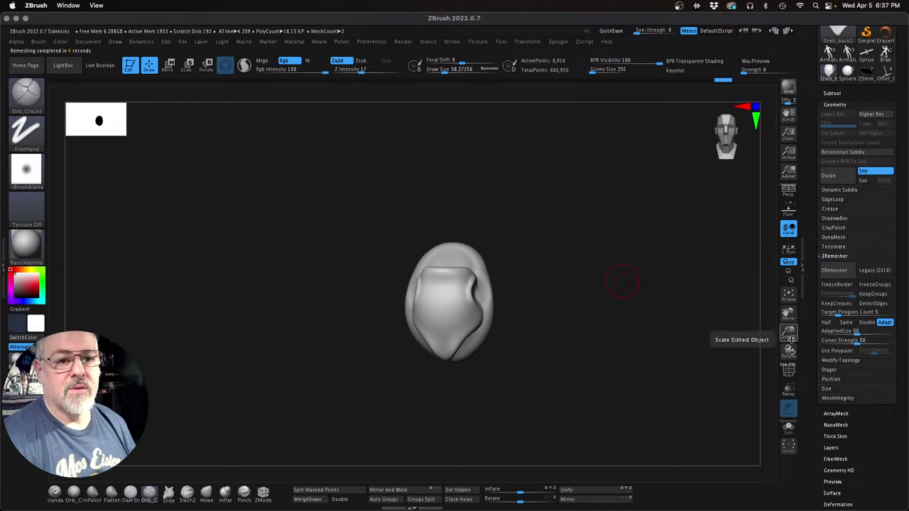
{"action": "left_click_drag", "start_coordinate": [788, 332], "coordinate": [639, 335]}
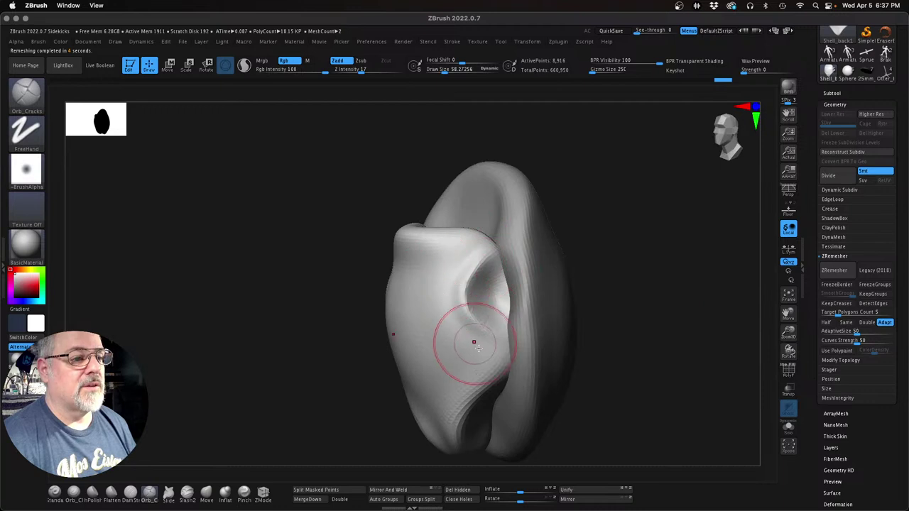
{"action": "mouse_move", "coordinate": [696, 335]}
{"action": "left_mouse_down"}
{"action": "mouse_move", "coordinate": [713, 310]}
{"action": "mouse_move", "coordinate": [739, 311]}
{"action": "left_mouse_up"}
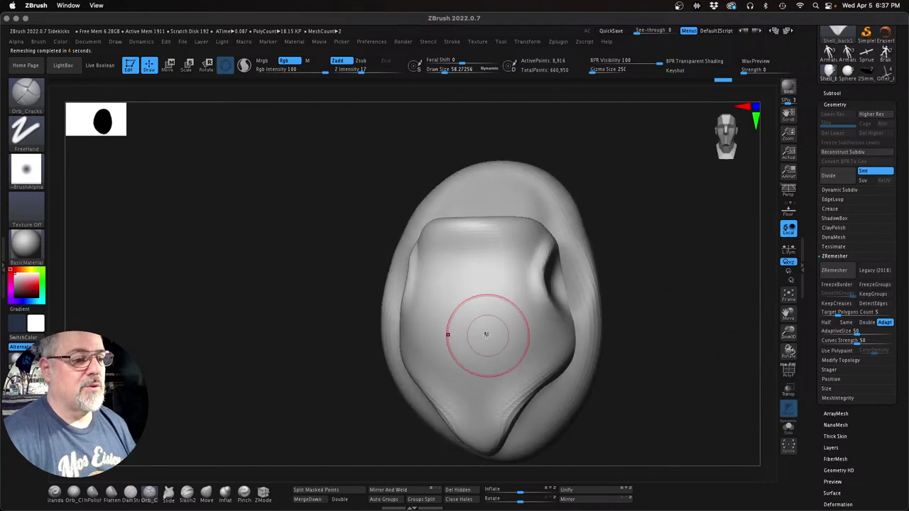
{"action": "left_click_drag", "start_coordinate": [665, 336], "coordinate": [627, 325]}
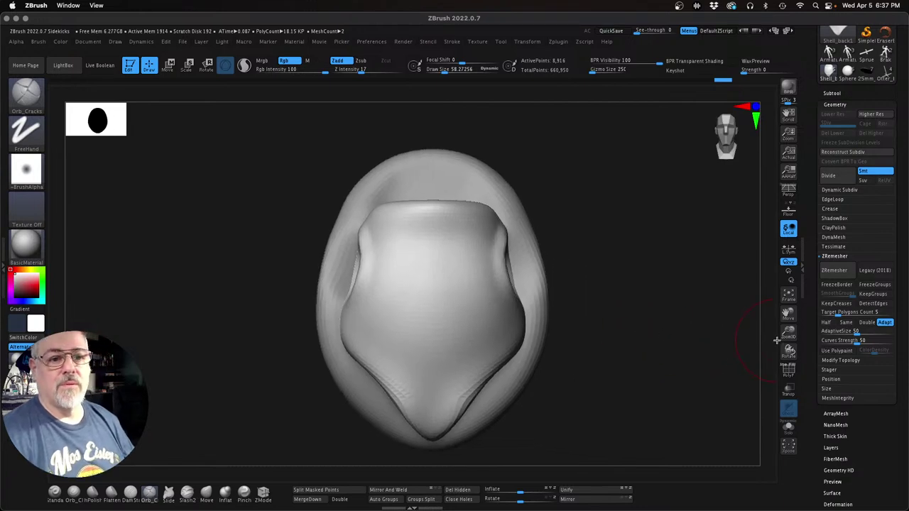
{"action": "left_click_drag", "start_coordinate": [785, 334], "coordinate": [733, 323]}
{"action": "mouse_move", "coordinate": [579, 347]}
{"action": "left_mouse_down"}
{"action": "mouse_move", "coordinate": [617, 325]}
{"action": "mouse_move", "coordinate": [544, 327]}
{"action": "mouse_move", "coordinate": [604, 323]}
{"action": "left_mouse_up"}
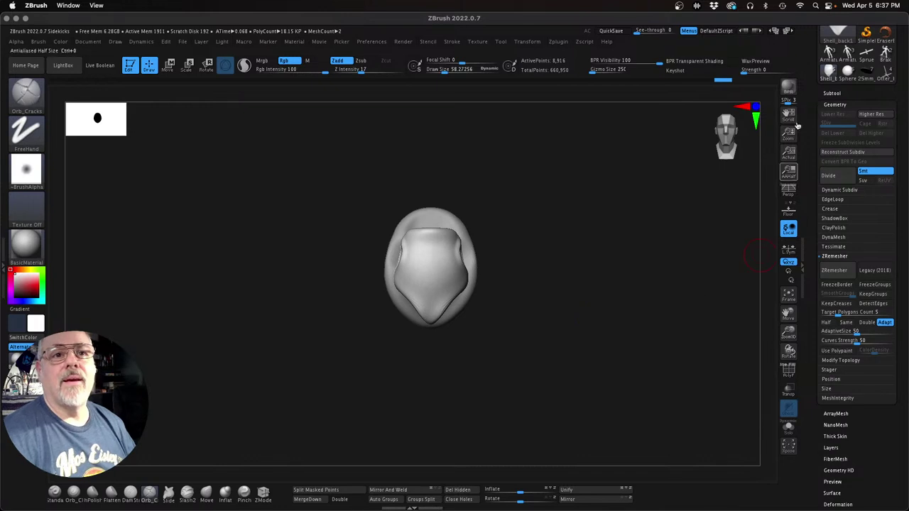
Step: Show the 25mm_base subtool and insert a Sphere as a new subtool after Shell_back1
{"action": "left_click", "coordinate": [833, 93]}
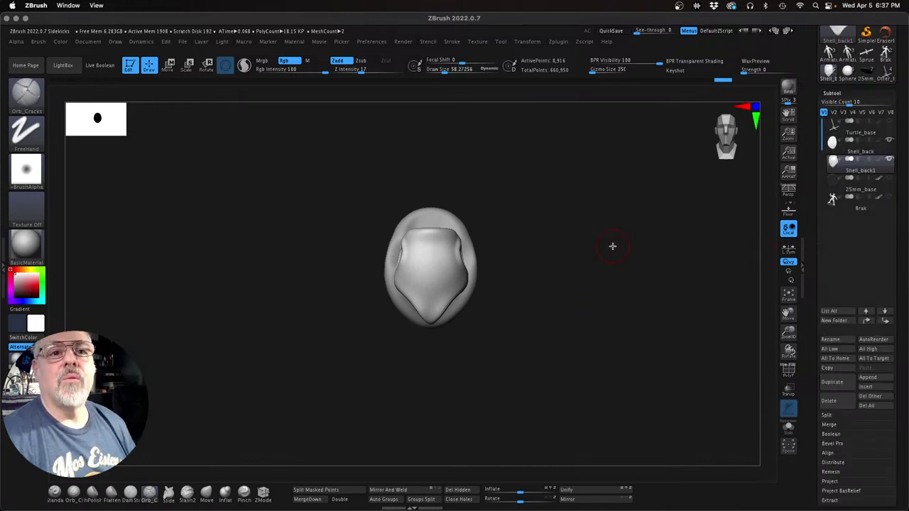
{"action": "left_click", "coordinate": [891, 179]}
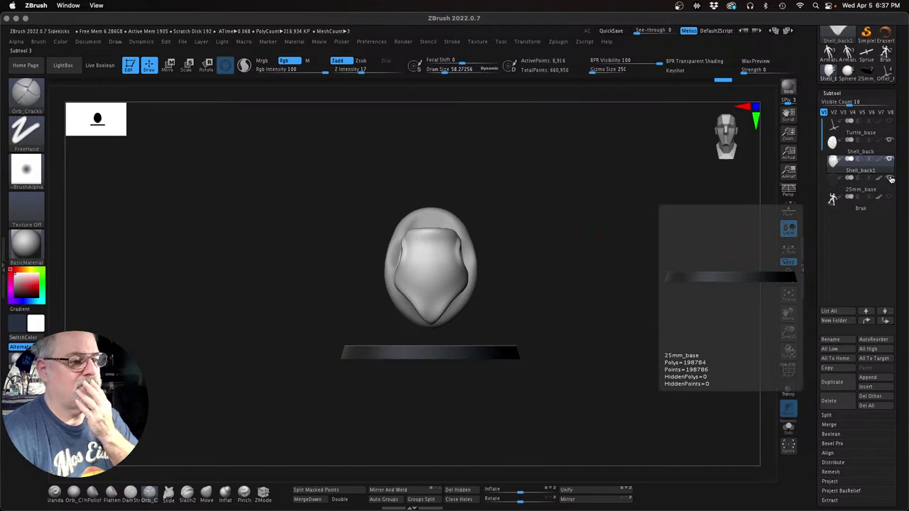
{"action": "mouse_move", "coordinate": [592, 262]}
{"action": "left_mouse_down"}
{"action": "mouse_move", "coordinate": [630, 262]}
{"action": "mouse_move", "coordinate": [602, 263]}
{"action": "left_mouse_up"}
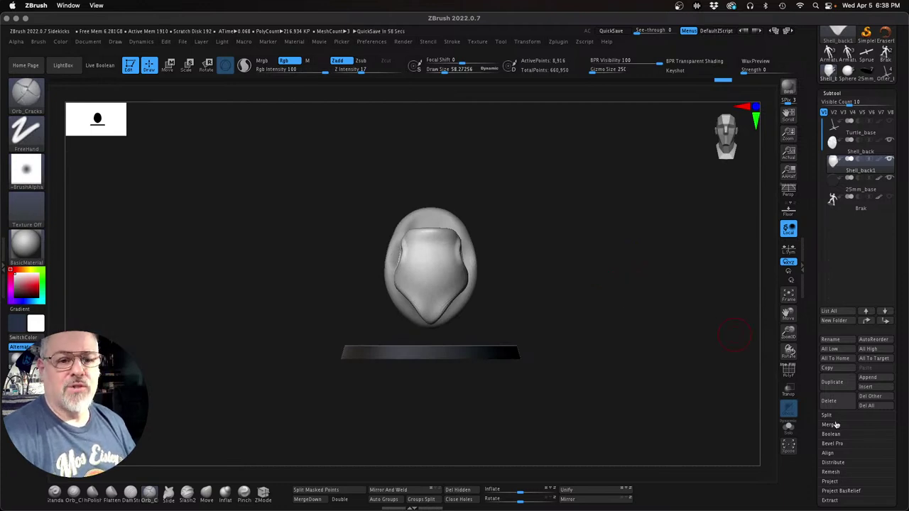
{"action": "left_click", "coordinate": [866, 386]}
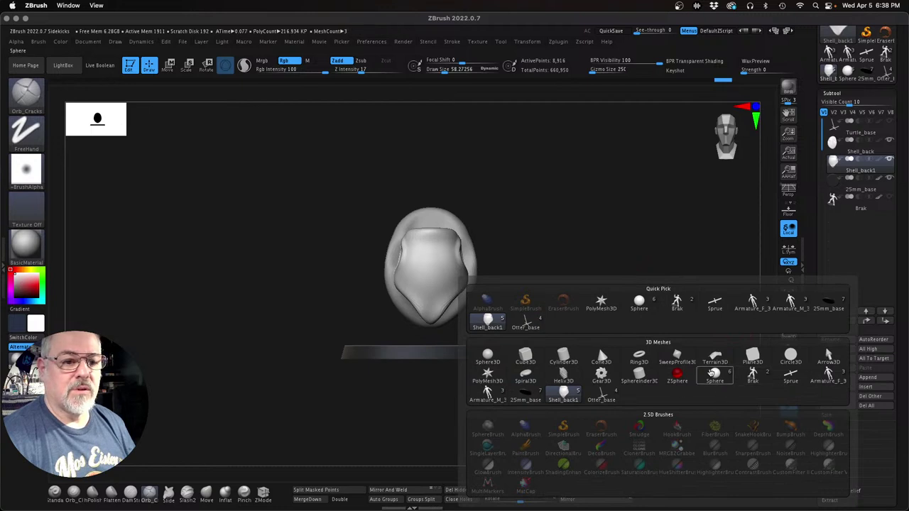
{"action": "left_click", "coordinate": [712, 375]}
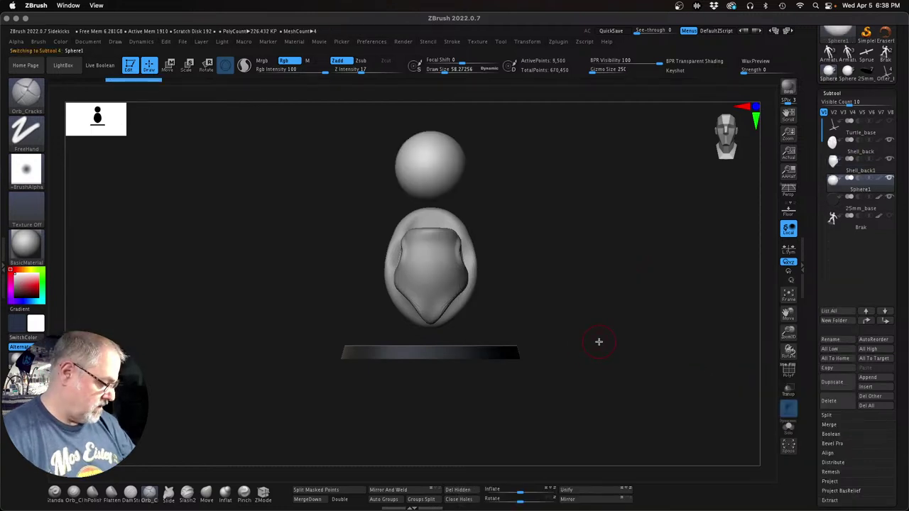
Step: Reshape the new sphere into a narrow upright ellipsoid and move it beside the shell
{"action": "key", "text": "w"}
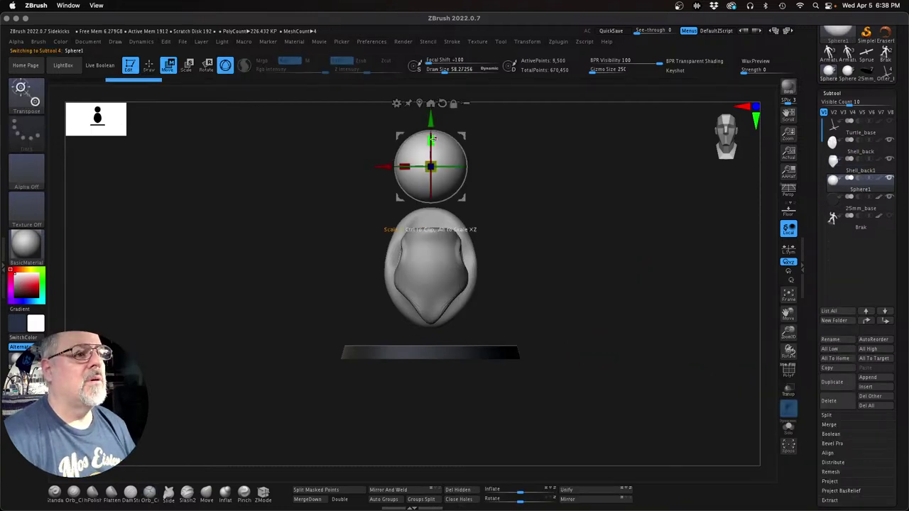
{"action": "left_click_drag", "start_coordinate": [433, 139], "coordinate": [436, 102]}
{"action": "left_click_drag", "start_coordinate": [464, 135], "coordinate": [326, 260]}
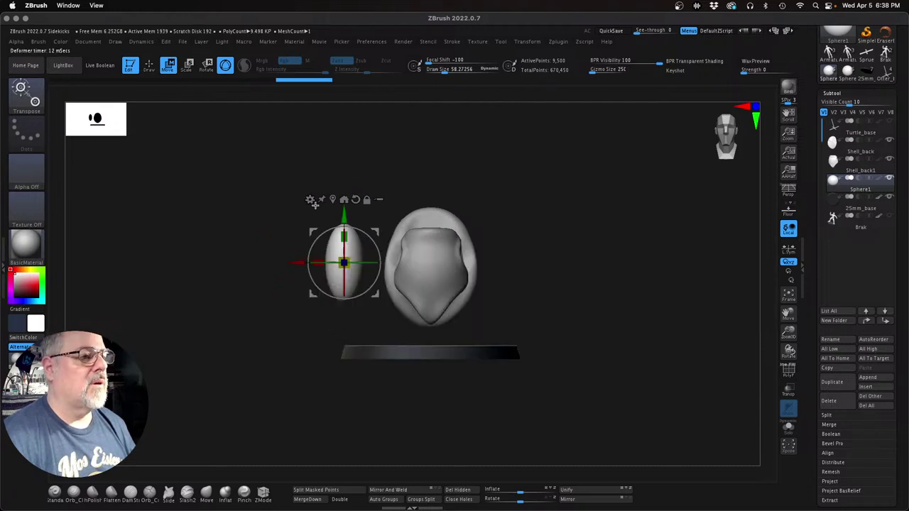
Step: Apply a Taper deformation to the ellipsoid, widening its lower end into an egg shape
{"action": "left_click", "coordinate": [310, 200]}
{"action": "left_click", "coordinate": [383, 279]}
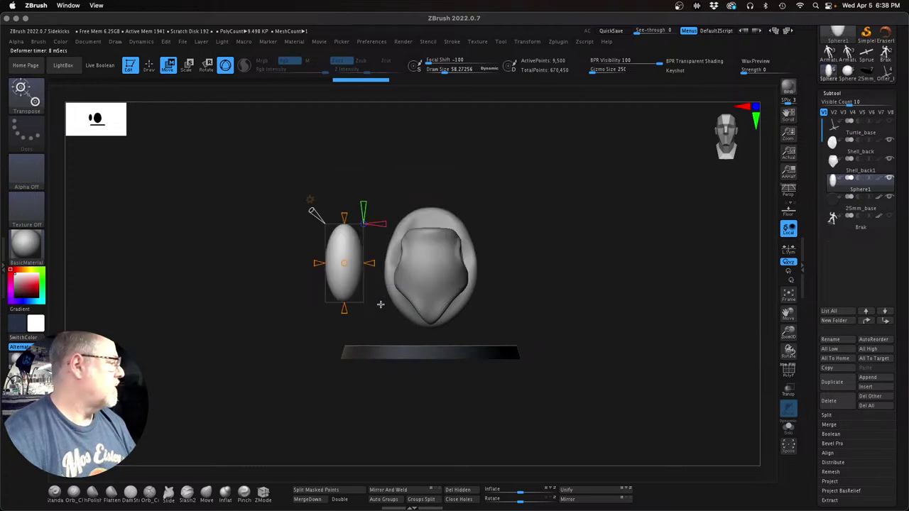
{"action": "left_click_drag", "start_coordinate": [343, 313], "coordinate": [343, 328]}
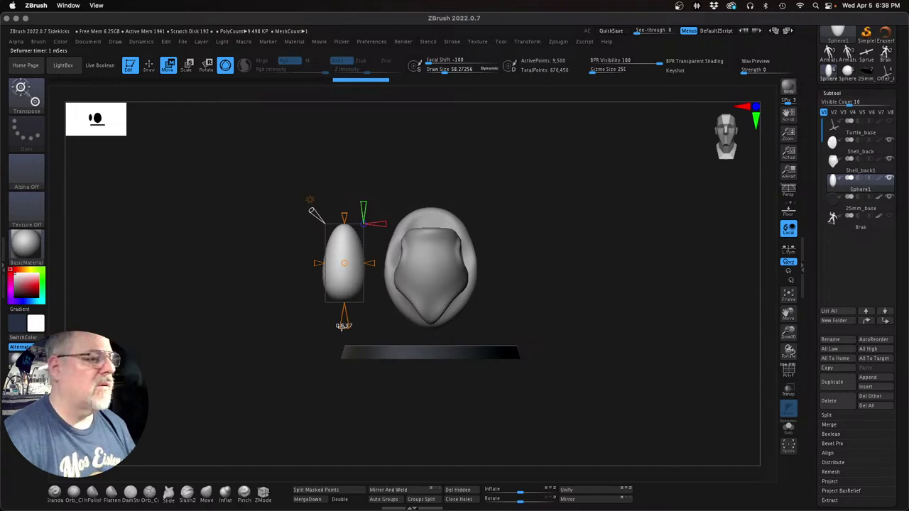
{"action": "left_click", "coordinate": [310, 199]}
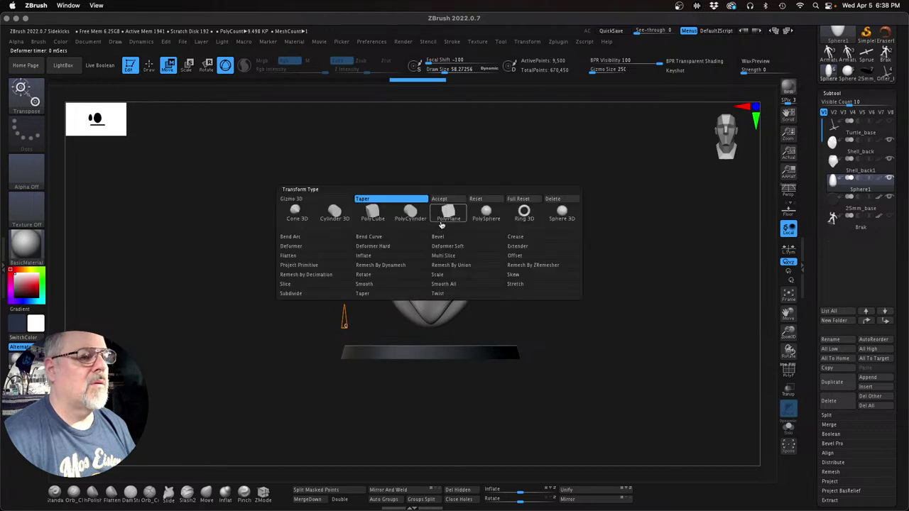
{"action": "left_click", "coordinate": [466, 239]}
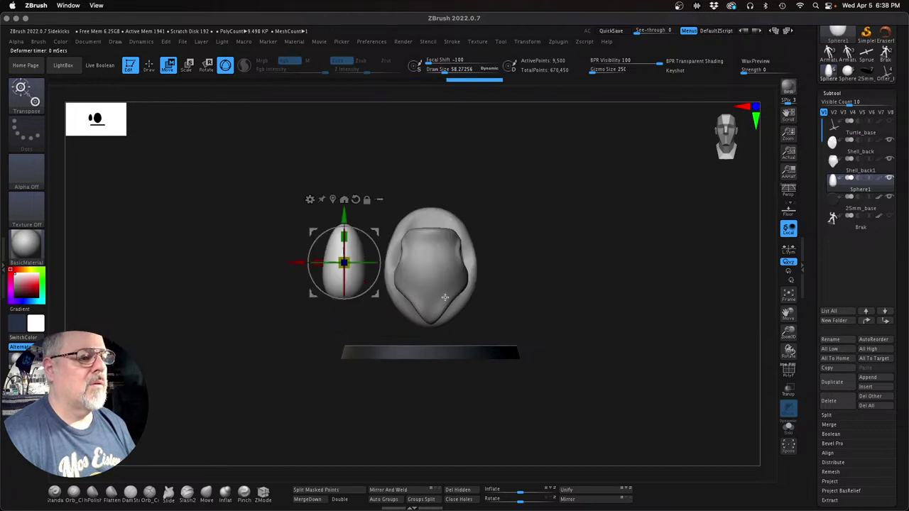
Step: Return the egg shape to its centred position above the shell and retopologize it with ZRemesher
{"action": "left_click", "coordinate": [344, 199]}
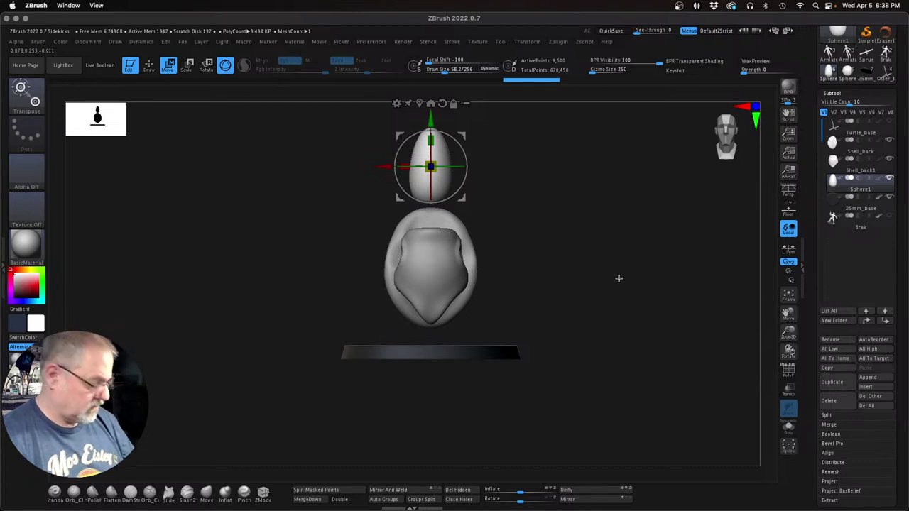
{"action": "left_click", "coordinate": [835, 93]}
{"action": "left_click", "coordinate": [835, 105]}
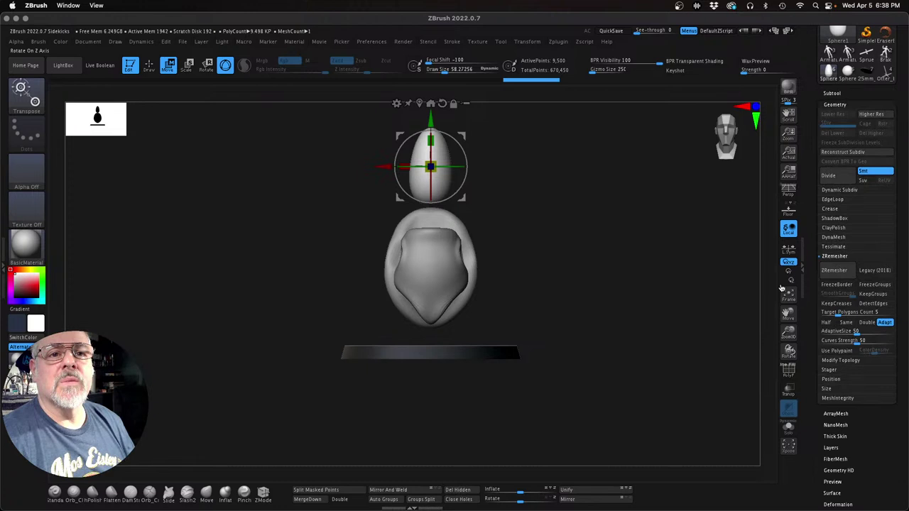
{"action": "left_click", "coordinate": [835, 271]}
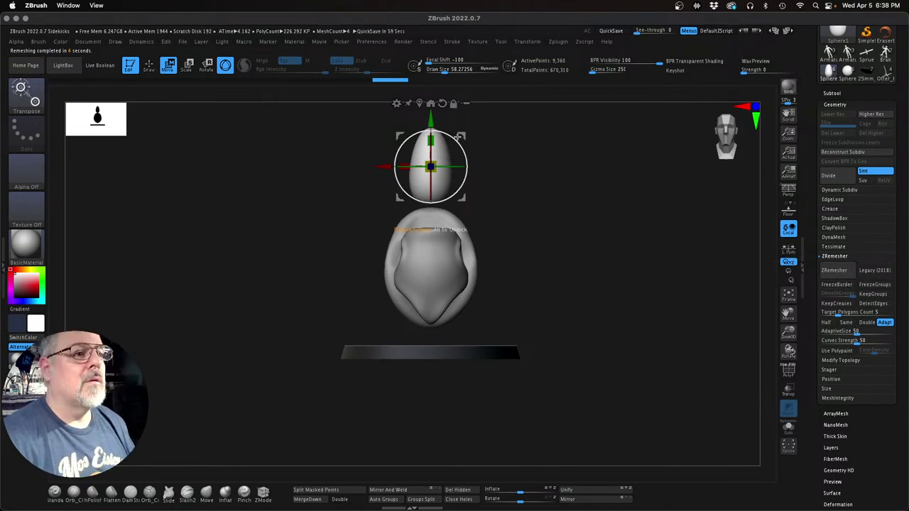
Step: Undo the egg shape's sideways shift, isolate it in Solo mode and frame it in view
{"action": "left_click_drag", "start_coordinate": [463, 136], "coordinate": [426, 153]}
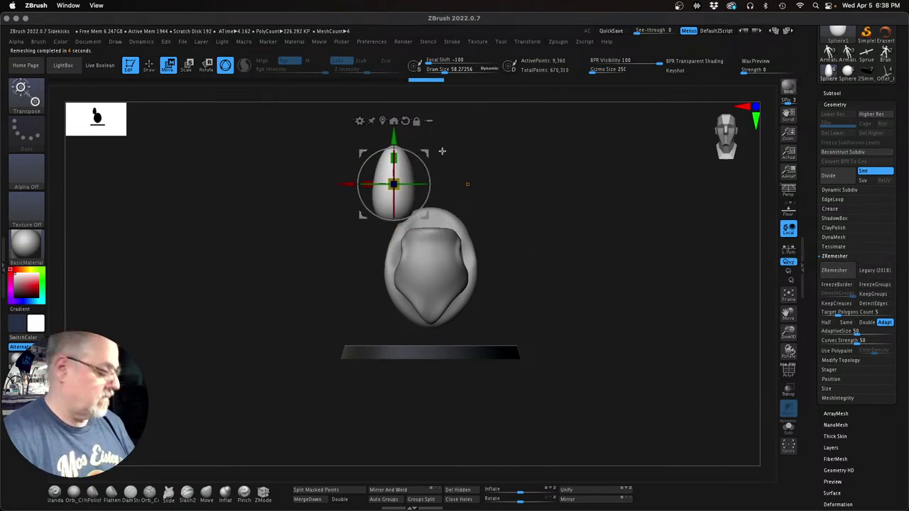
{"action": "key", "text": "super+z"}
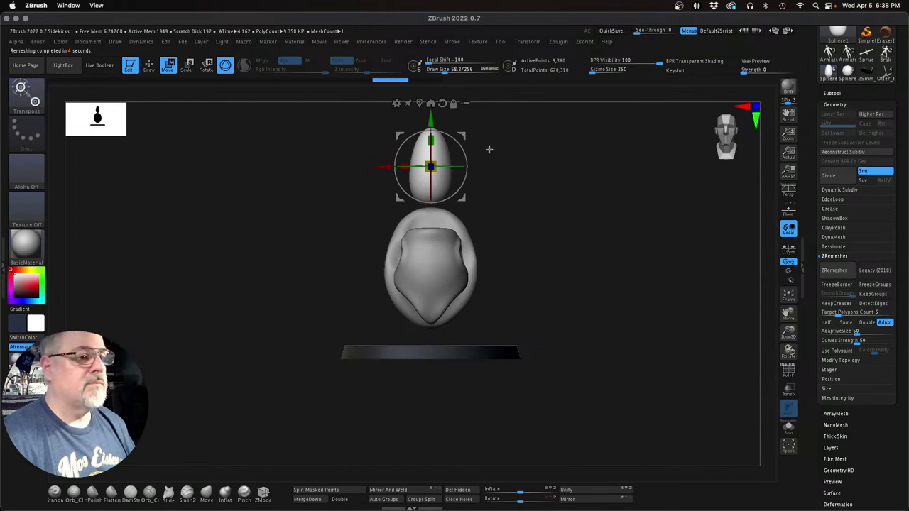
{"action": "left_click", "coordinate": [790, 425]}
{"action": "left_click_drag", "start_coordinate": [789, 332], "coordinate": [682, 298]}
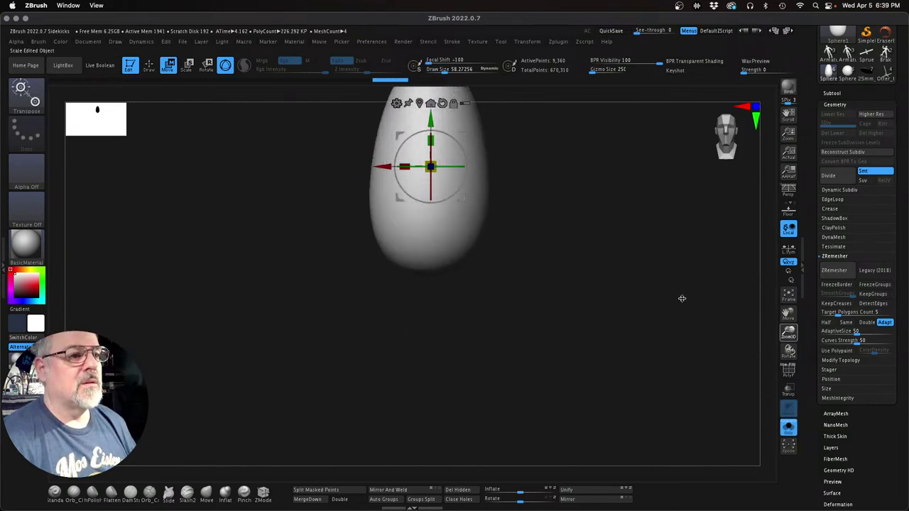
{"action": "key", "text": "f"}
Step: Cut the egg shape's rounded bottom flat with the ClipCurve brush and recentre the gizmo on the mesh
{"action": "key", "text": "ctrl+shift"}
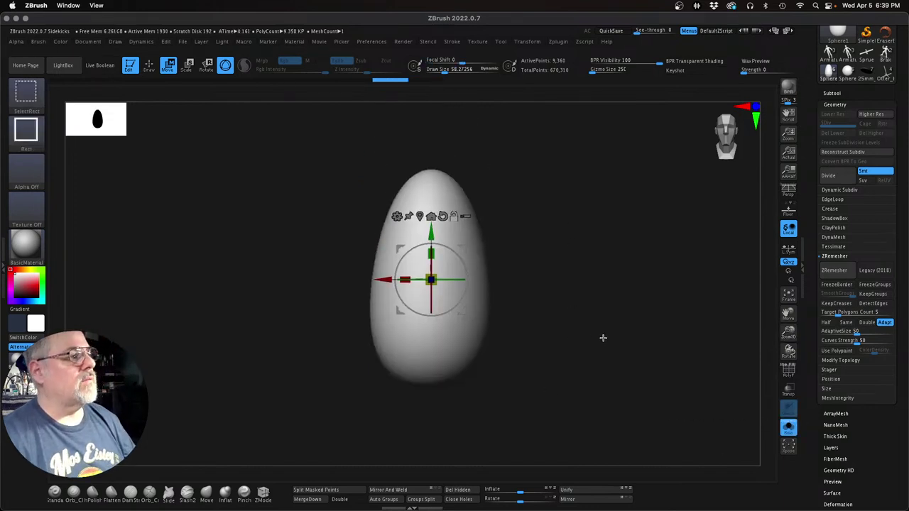
{"action": "left_click", "coordinate": [24, 91]}
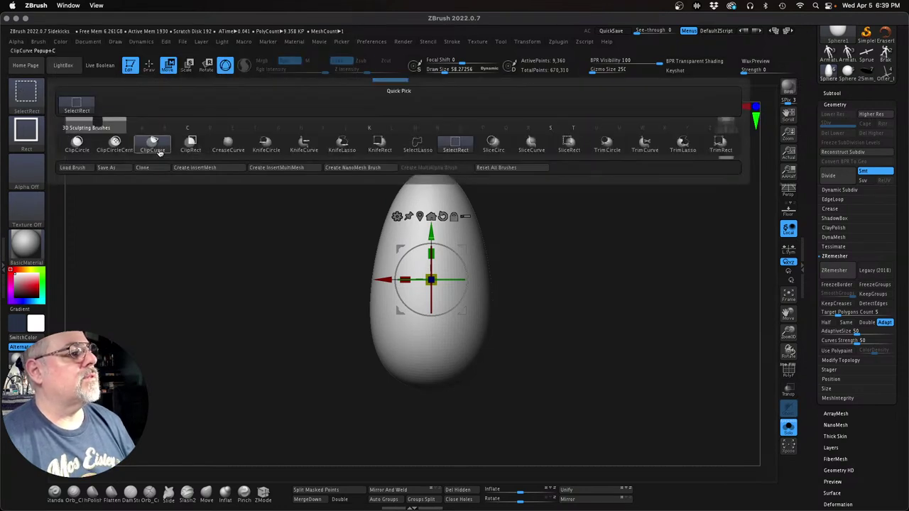
{"action": "left_click", "coordinate": [159, 152]}
{"action": "left_click_drag", "start_coordinate": [615, 398], "coordinate": [227, 338], "text": "ctrl+shift"}
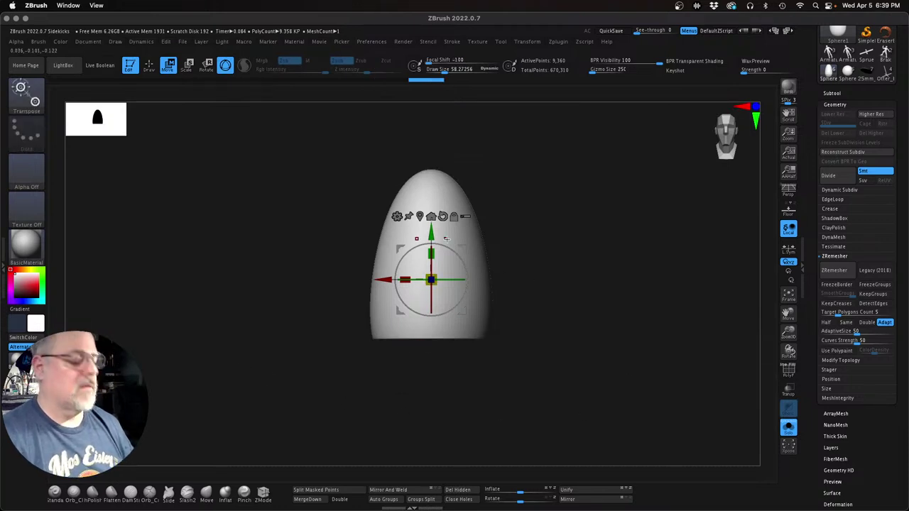
{"action": "left_click", "coordinate": [420, 217]}
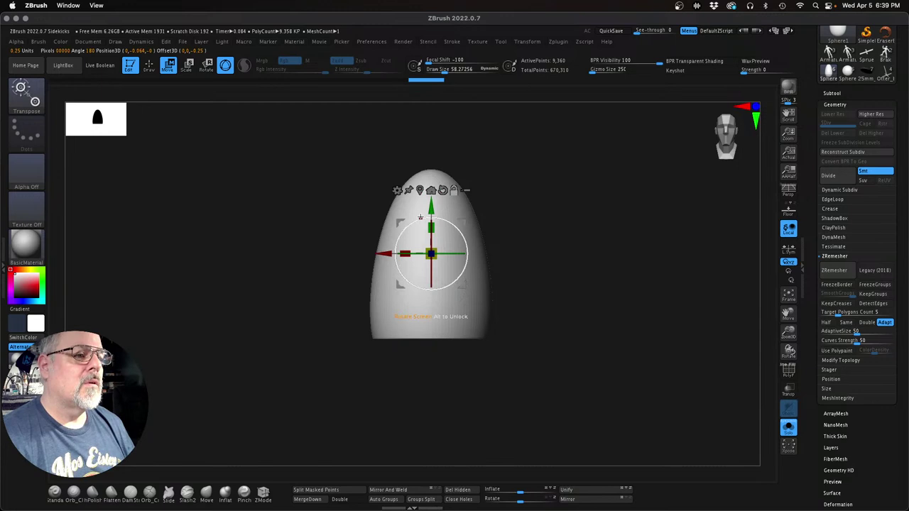
Step: Retopologize the flat-bottomed egg shape with ZRemesher, then run it again with the Half polygon count option
{"action": "left_click_drag", "start_coordinate": [435, 259], "coordinate": [513, 367]}
{"action": "left_click_drag", "start_coordinate": [586, 355], "coordinate": [566, 327]}
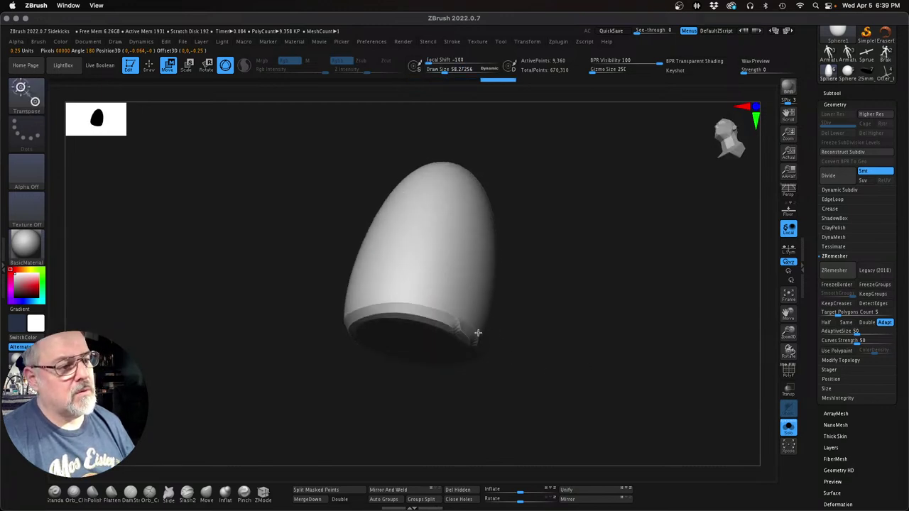
{"action": "key", "text": "q"}
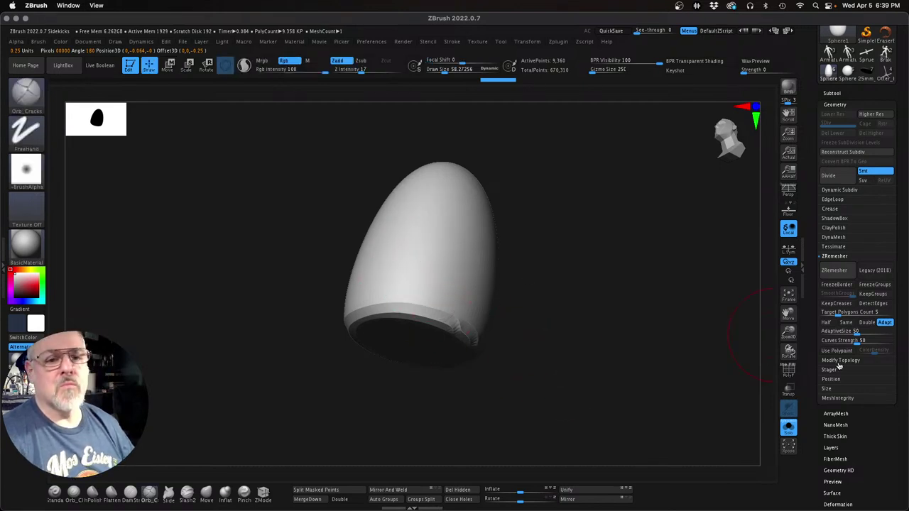
{"action": "left_click", "coordinate": [835, 271]}
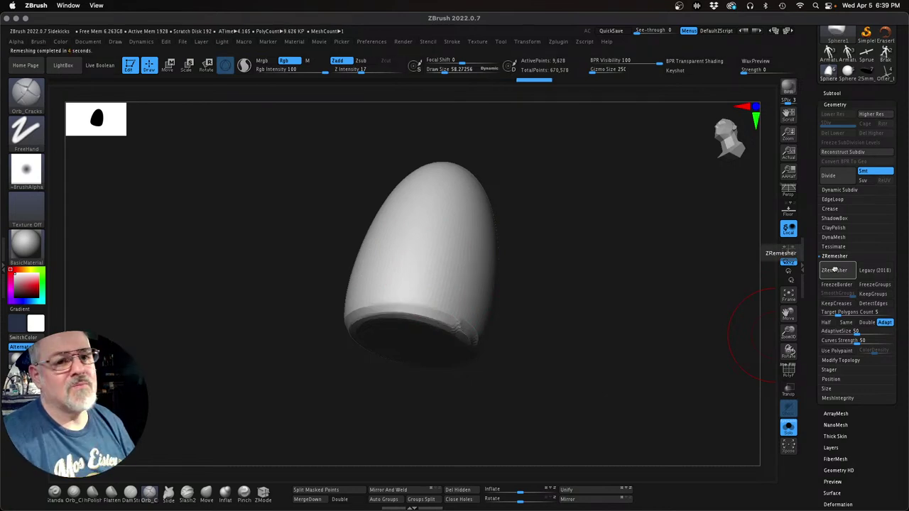
{"action": "left_click", "coordinate": [828, 323]}
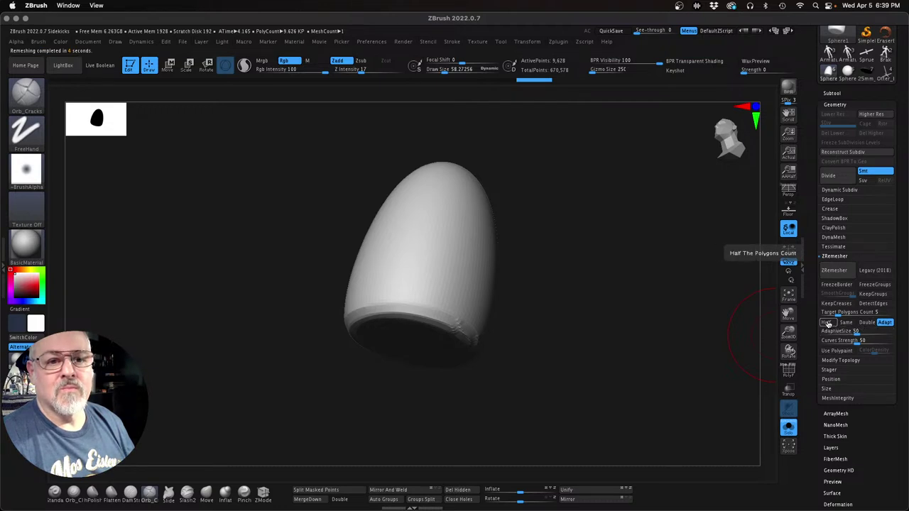
{"action": "left_click", "coordinate": [837, 270]}
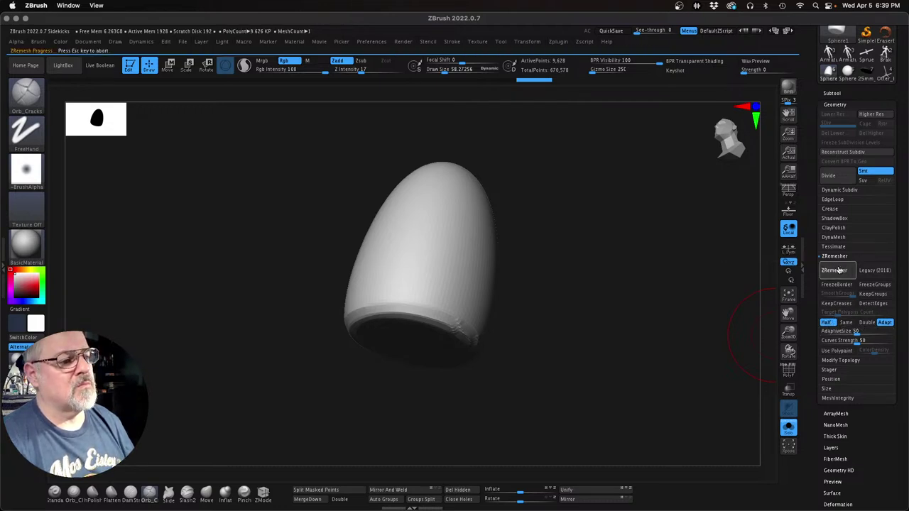
Step: Smooth the egg shape's lower rim and the side surface just above it
{"action": "key", "text": "shift"}
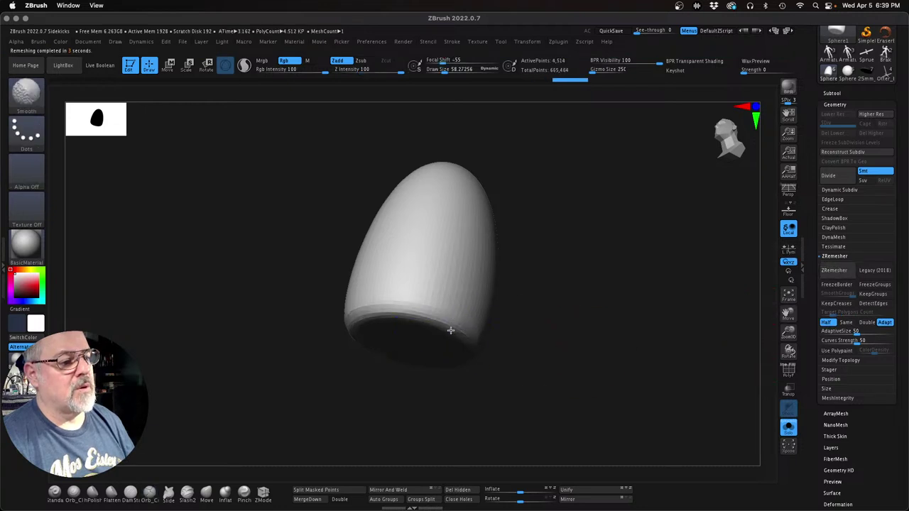
{"action": "left_click_drag", "start_coordinate": [473, 339], "coordinate": [439, 319]}
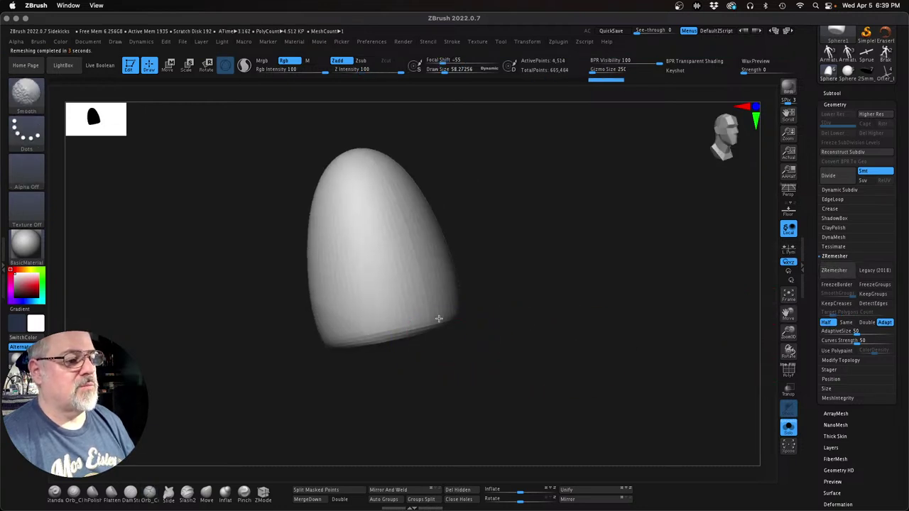
{"action": "mouse_move", "coordinate": [625, 317]}
{"action": "left_mouse_down"}
{"action": "mouse_move", "coordinate": [682, 329]}
{"action": "mouse_move", "coordinate": [610, 297]}
{"action": "mouse_move", "coordinate": [605, 284]}
{"action": "mouse_move", "coordinate": [643, 302]}
{"action": "mouse_move", "coordinate": [589, 306]}
{"action": "mouse_move", "coordinate": [598, 319]}
{"action": "left_mouse_up"}
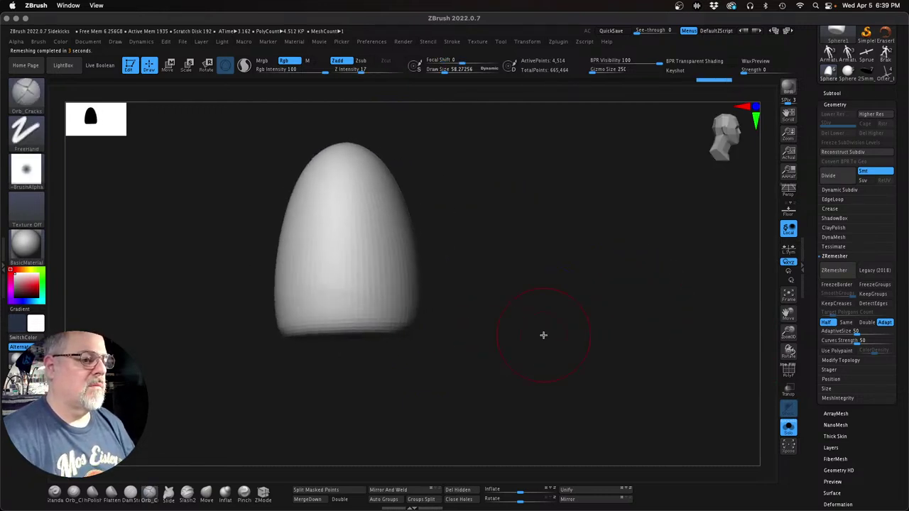
{"action": "left_click_drag", "start_coordinate": [367, 294], "coordinate": [336, 284], "text": "shift"}
{"action": "mouse_move", "coordinate": [609, 359]}
{"action": "left_mouse_down"}
{"action": "mouse_move", "coordinate": [559, 371]}
{"action": "mouse_move", "coordinate": [591, 371]}
{"action": "left_mouse_up"}
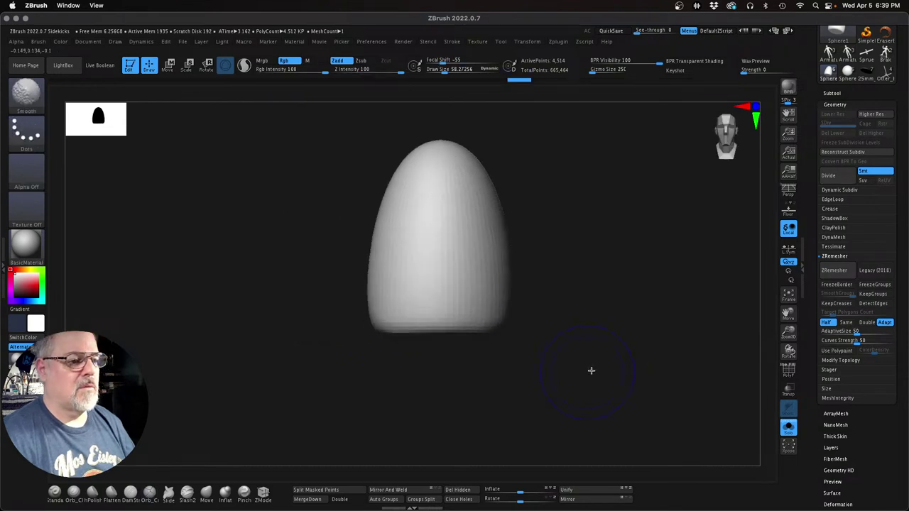
Step: Turn off Solo mode and move the egg shape down beside the shell onto the 25mm_base
{"action": "left_click_drag", "start_coordinate": [631, 345], "coordinate": [632, 385], "text": "alt"}
{"action": "left_click", "coordinate": [832, 93]}
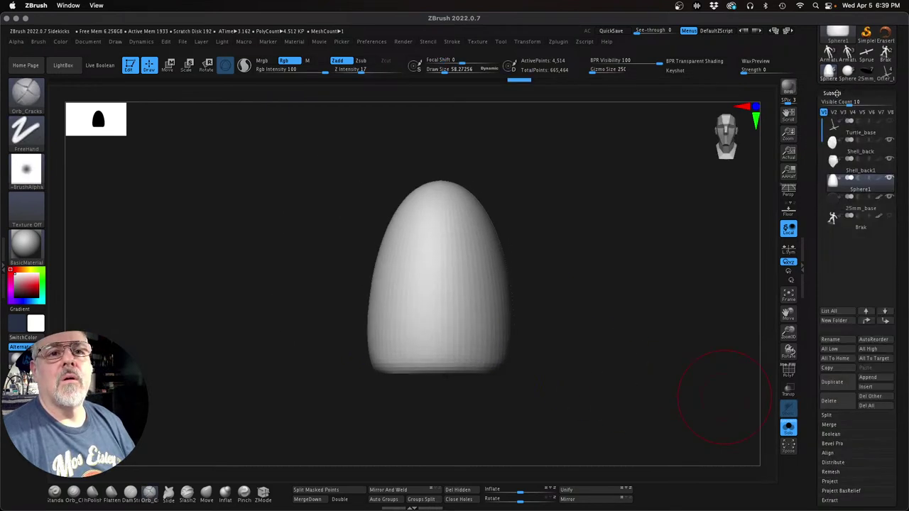
{"action": "left_click", "coordinate": [789, 426]}
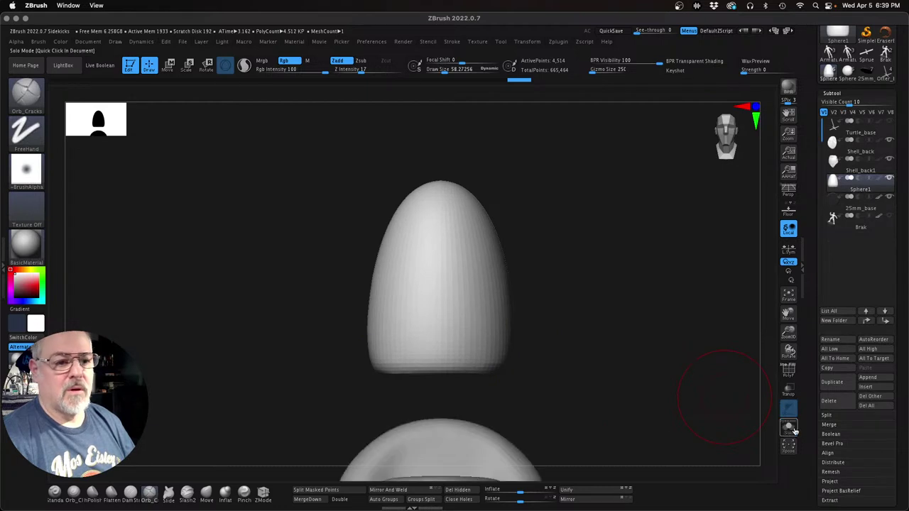
{"action": "left_click_drag", "start_coordinate": [787, 330], "coordinate": [657, 337]}
{"action": "left_click_drag", "start_coordinate": [590, 320], "coordinate": [650, 226], "text": "alt"}
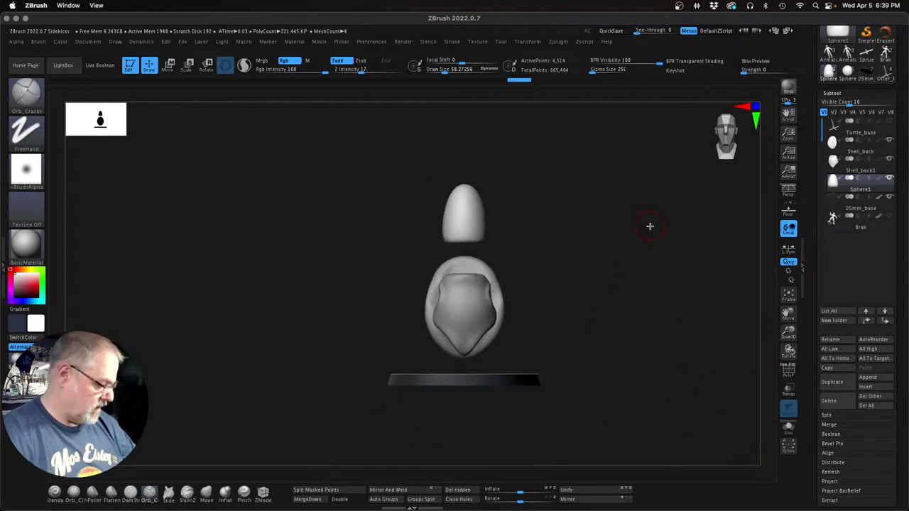
{"action": "key", "text": "w"}
{"action": "left_click_drag", "start_coordinate": [499, 181], "coordinate": [453, 319]}
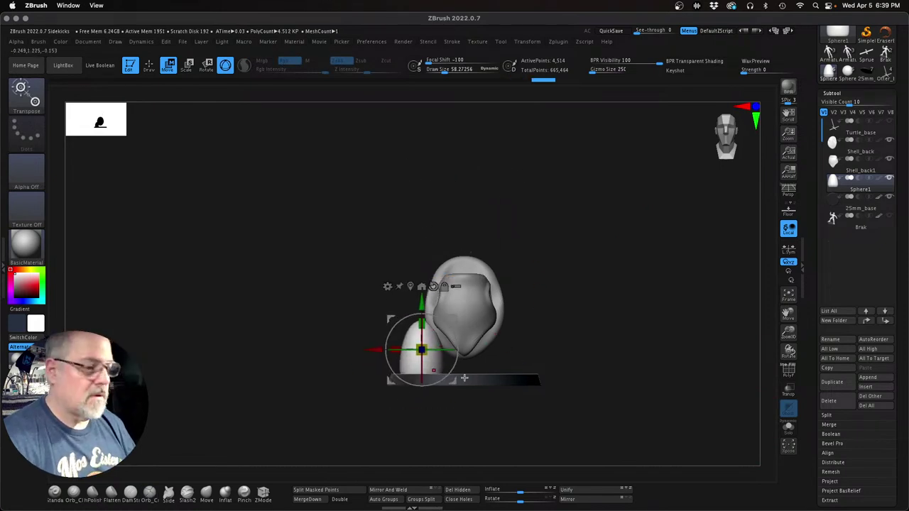
Step: Adjust the egg shape's depth in side view and move it inward beneath the shell's edge
{"action": "left_click_drag", "start_coordinate": [422, 349], "coordinate": [422, 361]}
{"action": "left_click_drag", "start_coordinate": [538, 365], "coordinate": [524, 331]}
{"action": "left_click_drag", "start_coordinate": [458, 316], "coordinate": [465, 316]}
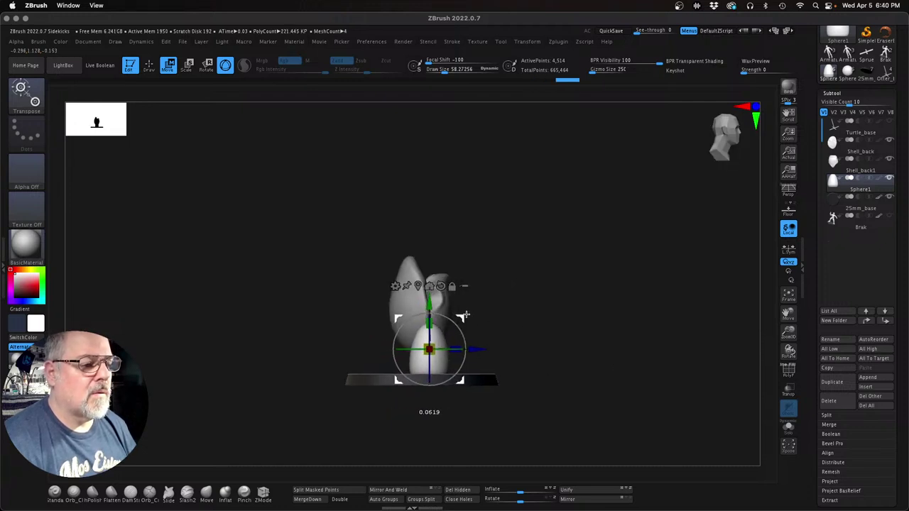
{"action": "left_click_drag", "start_coordinate": [625, 362], "coordinate": [562, 369]}
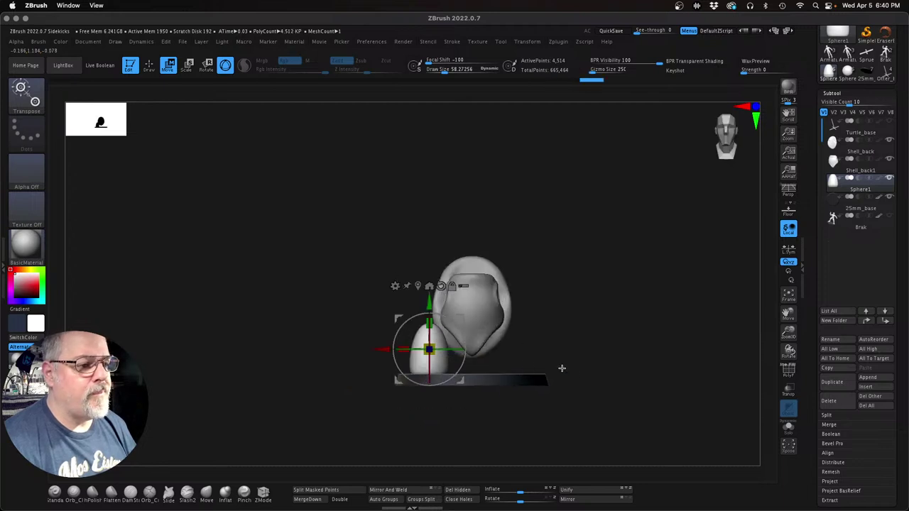
{"action": "left_click_drag", "start_coordinate": [382, 349], "coordinate": [398, 348]}
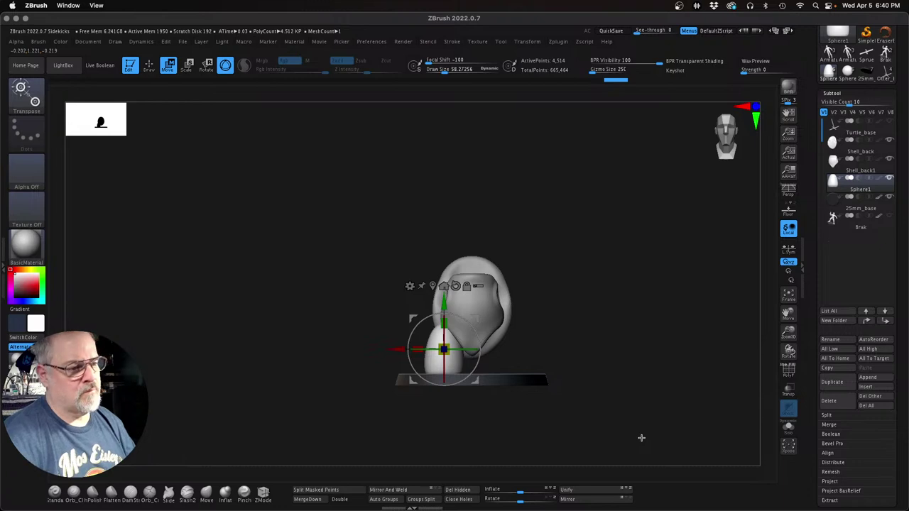
{"action": "left_click_drag", "start_coordinate": [641, 439], "coordinate": [649, 418]}
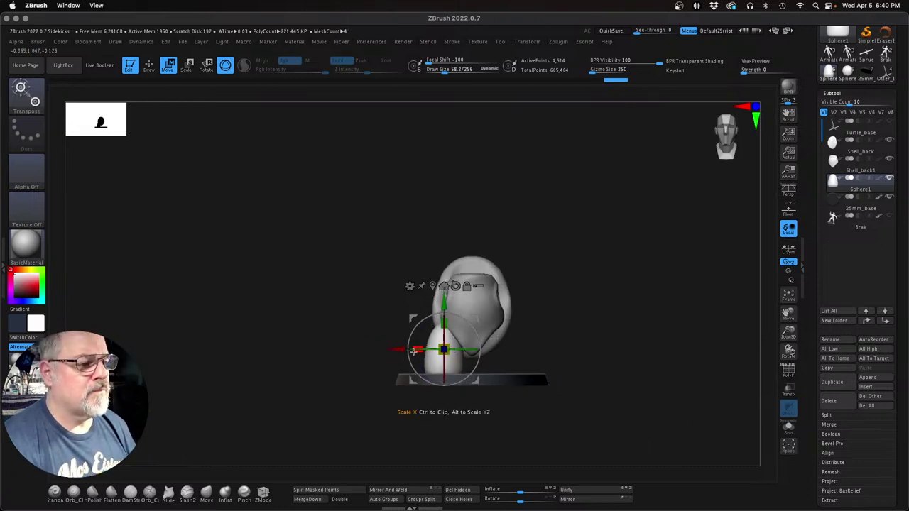
Step: Scale the egg shape down uniformly and lower it so its flat bottom rests on the base
{"action": "left_click_drag", "start_coordinate": [448, 350], "coordinate": [445, 353]}
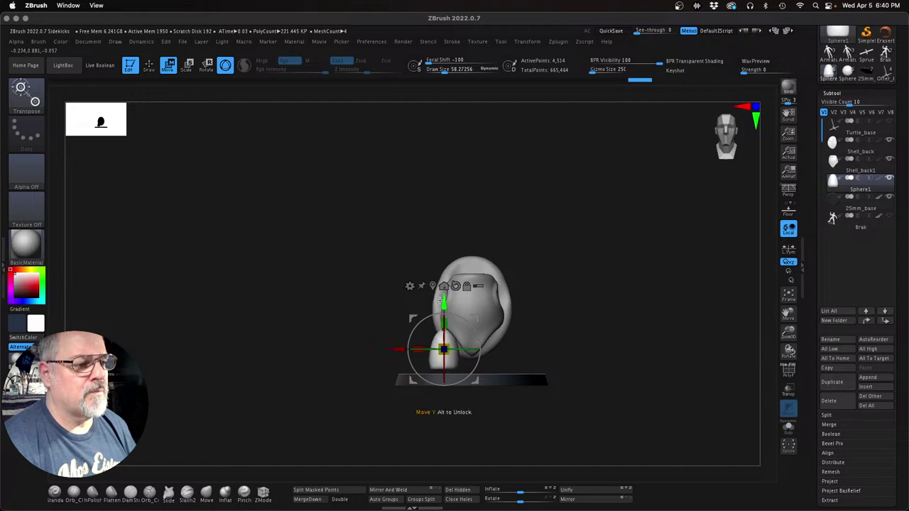
{"action": "left_click_drag", "start_coordinate": [442, 299], "coordinate": [441, 303]}
{"action": "left_click_drag", "start_coordinate": [445, 364], "coordinate": [444, 366]}
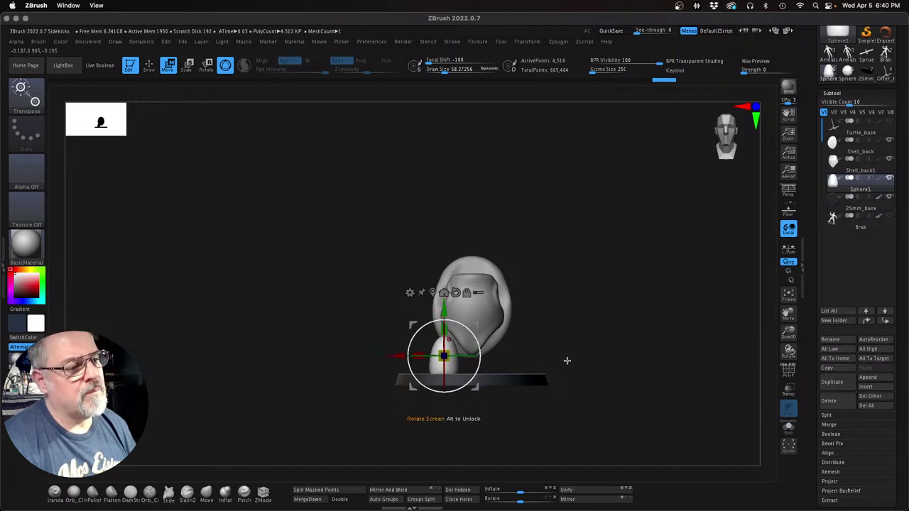
{"action": "left_click_drag", "start_coordinate": [566, 361], "coordinate": [604, 371]}
{"action": "left_click_drag", "start_coordinate": [444, 357], "coordinate": [452, 362]}
{"action": "left_click_drag", "start_coordinate": [643, 373], "coordinate": [595, 371]}
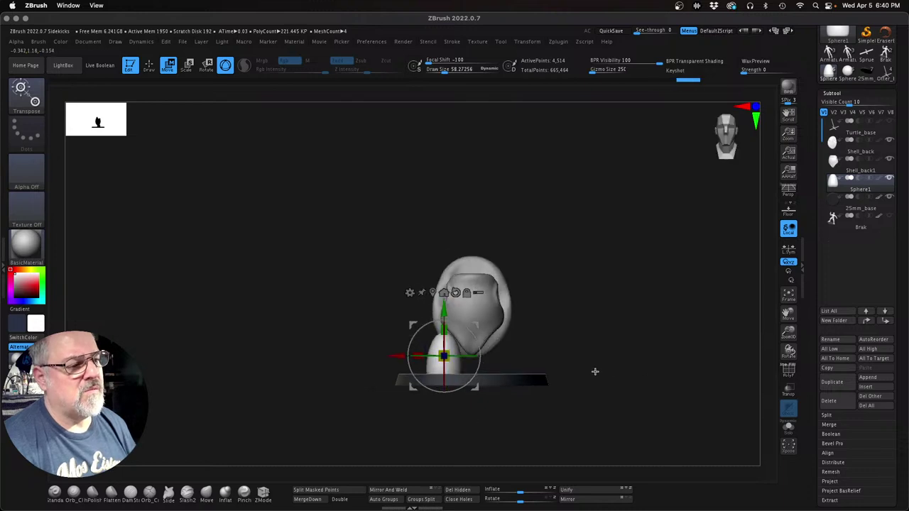
{"action": "left_click_drag", "start_coordinate": [666, 389], "coordinate": [631, 380], "text": "alt"}
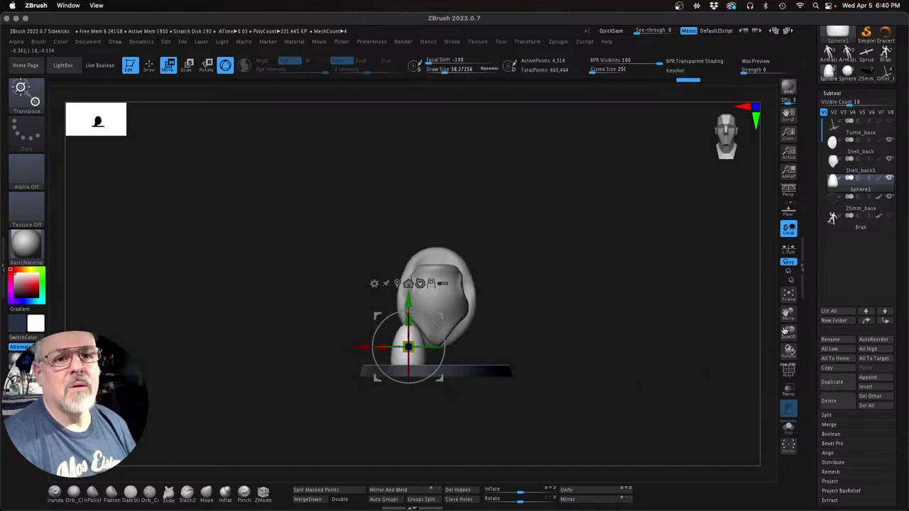
Step: Toggle the Brak figure's visibility and show the Turtle_base ruler to check the model's size
{"action": "left_click", "coordinate": [890, 216]}
{"action": "left_click", "coordinate": [890, 217]}
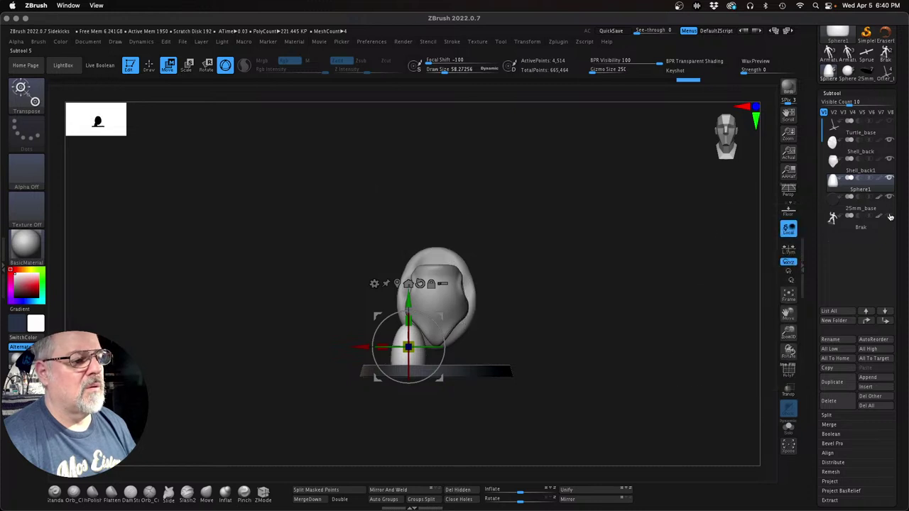
{"action": "left_click_drag", "start_coordinate": [789, 332], "coordinate": [801, 353]}
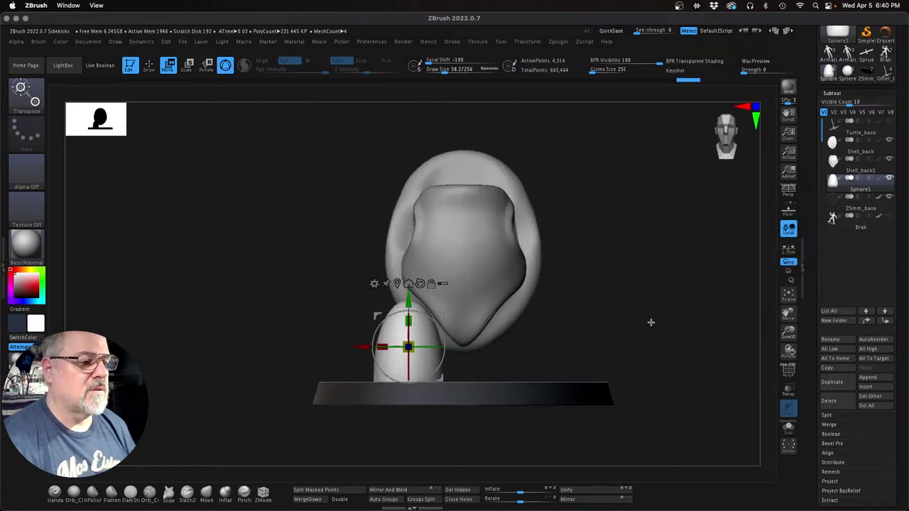
{"action": "mouse_move", "coordinate": [649, 319]}
{"action": "left_mouse_down"}
{"action": "mouse_move", "coordinate": [680, 324]}
{"action": "mouse_move", "coordinate": [662, 328]}
{"action": "left_mouse_up"}
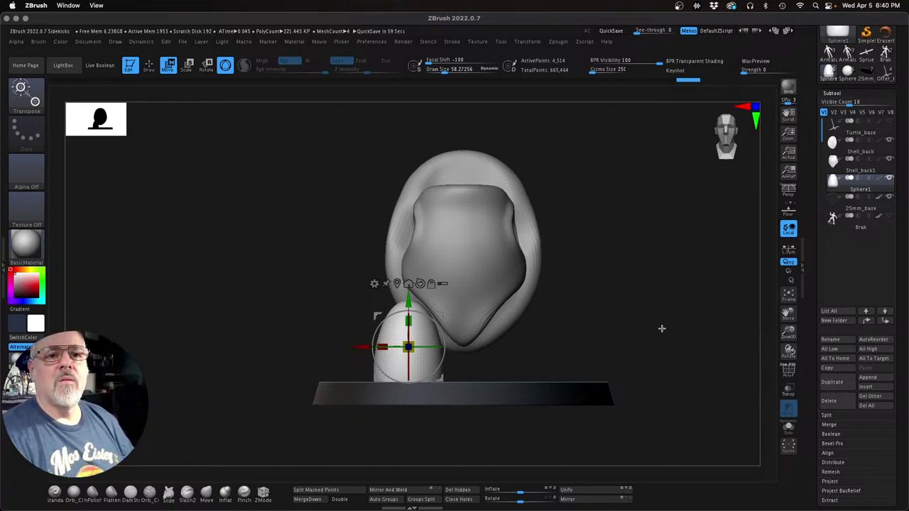
{"action": "left_click", "coordinate": [889, 122]}
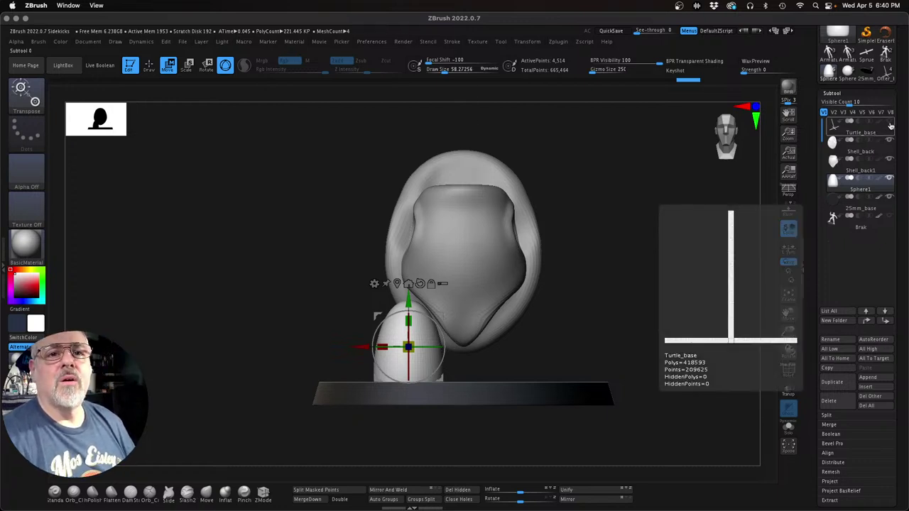
{"action": "left_click_drag", "start_coordinate": [788, 334], "coordinate": [761, 333]}
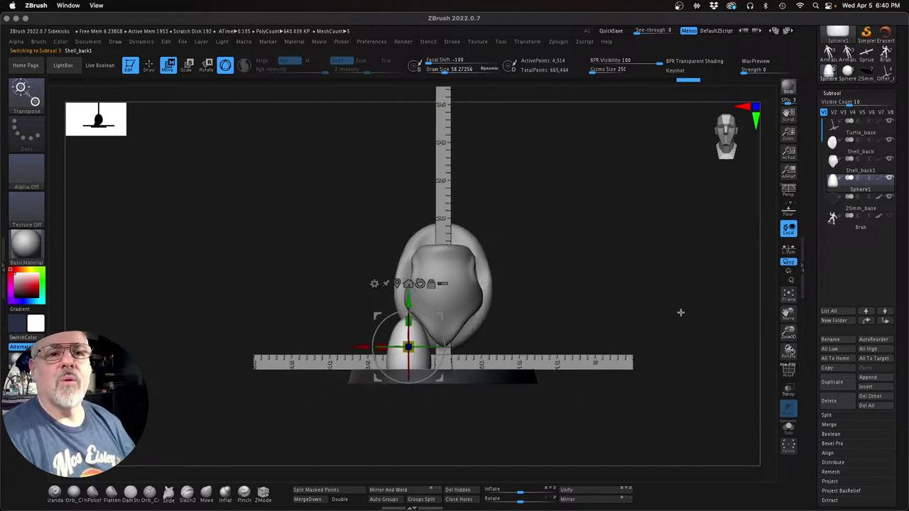
Step: Select the Shell_back subtool and scale it down uniformly to about 0.9 of its size
{"action": "key", "text": "Up"}
{"action": "key", "text": "Up"}
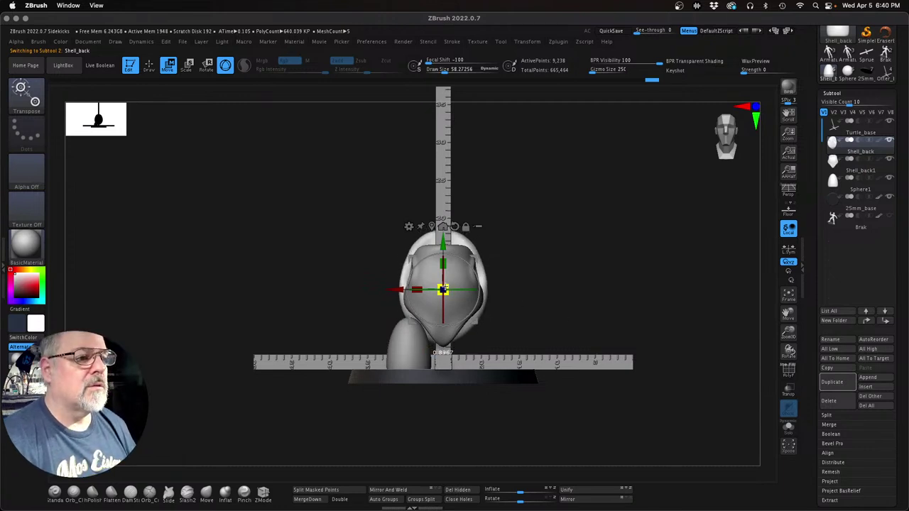
{"action": "left_click_drag", "start_coordinate": [469, 292], "coordinate": [636, 300]}
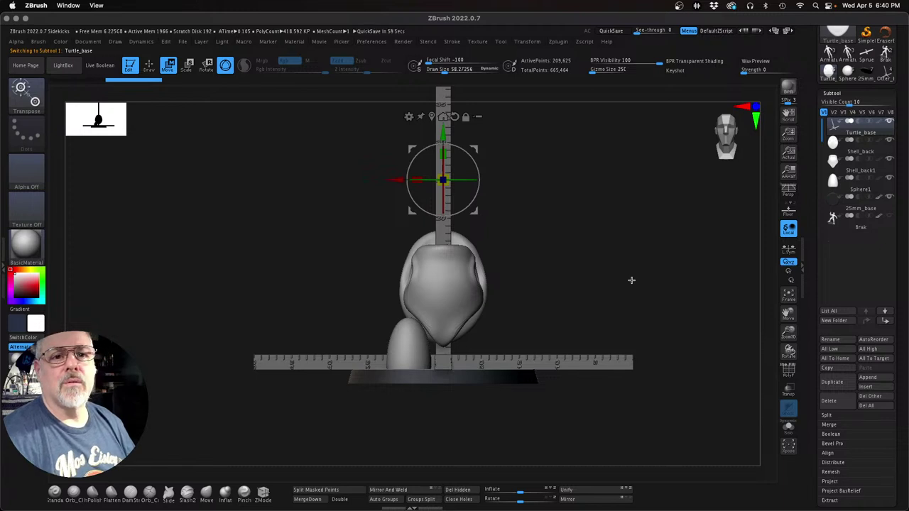
Step: With the 25mm_base hidden, scale both shell parts and the egg shape down together, then hide the Turtle_base ruler
{"action": "left_click", "coordinate": [891, 198]}
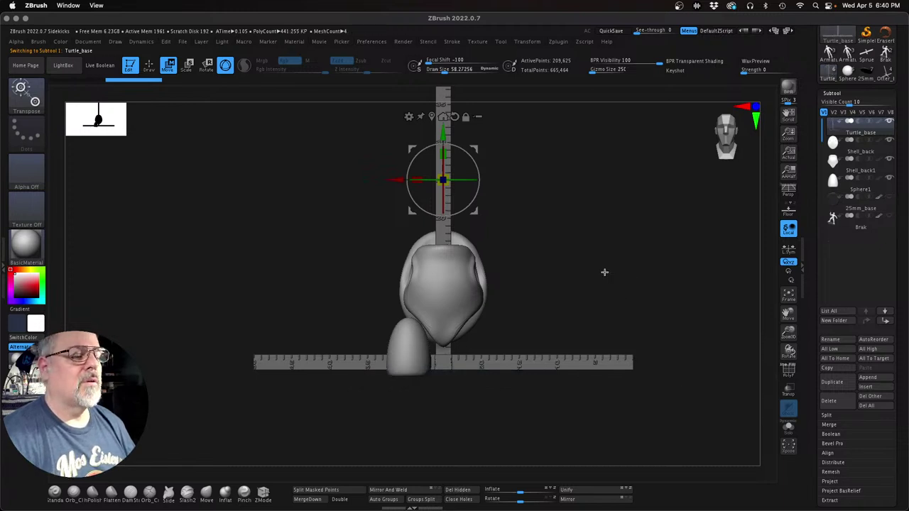
{"action": "key", "text": "Down"}
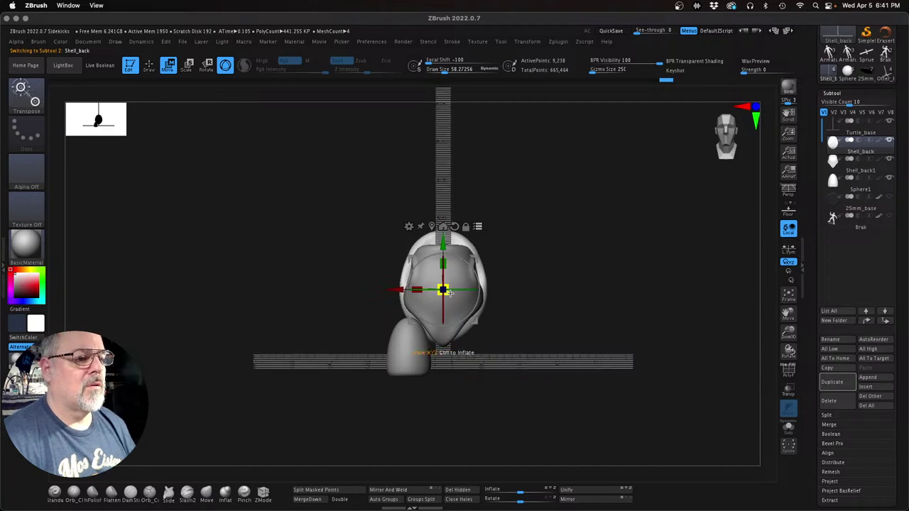
{"action": "left_click_drag", "start_coordinate": [445, 294], "coordinate": [444, 290]}
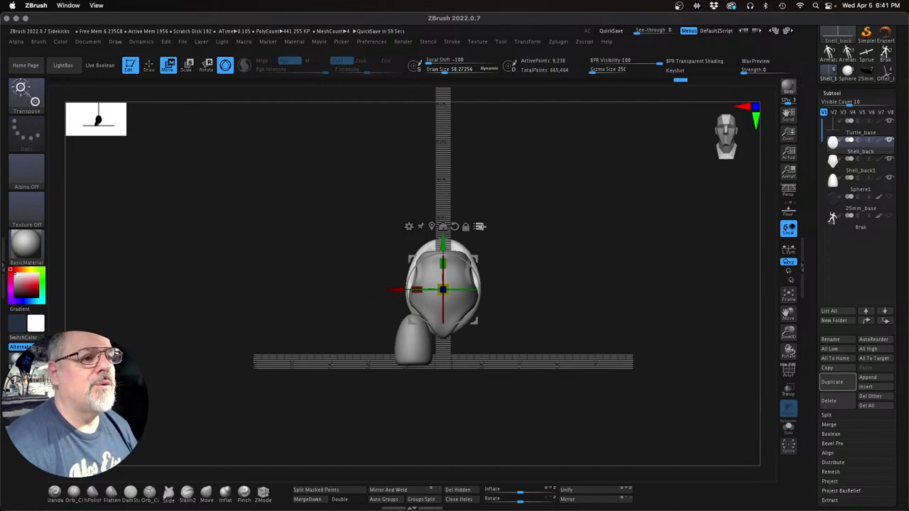
{"action": "left_click", "coordinate": [891, 122]}
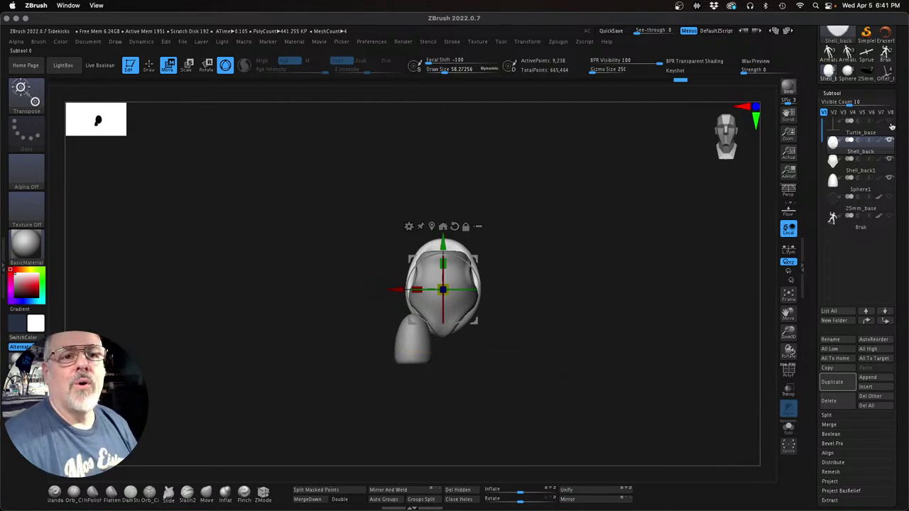
Step: Show the 25mm_base and move the egg-shaped Sphere1 down onto it and slightly inward toward the shell
{"action": "left_click", "coordinate": [890, 197]}
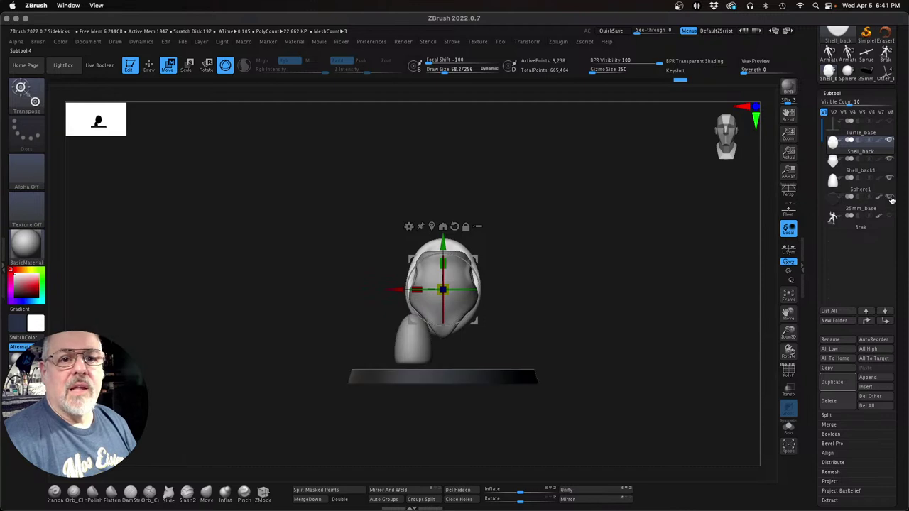
{"action": "key", "text": "Down"}
{"action": "key", "text": "Down"}
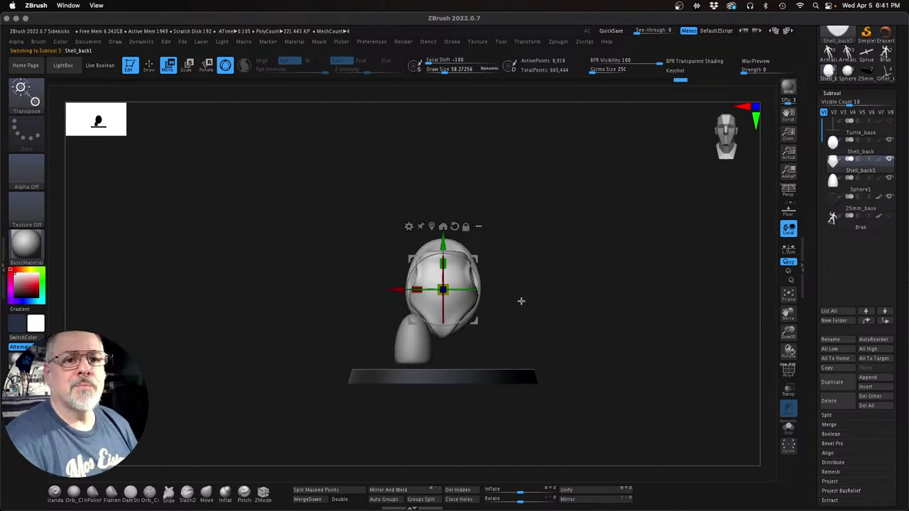
{"action": "left_click_drag", "start_coordinate": [415, 301], "coordinate": [416, 307]}
{"action": "left_click_drag", "start_coordinate": [561, 347], "coordinate": [521, 356]}
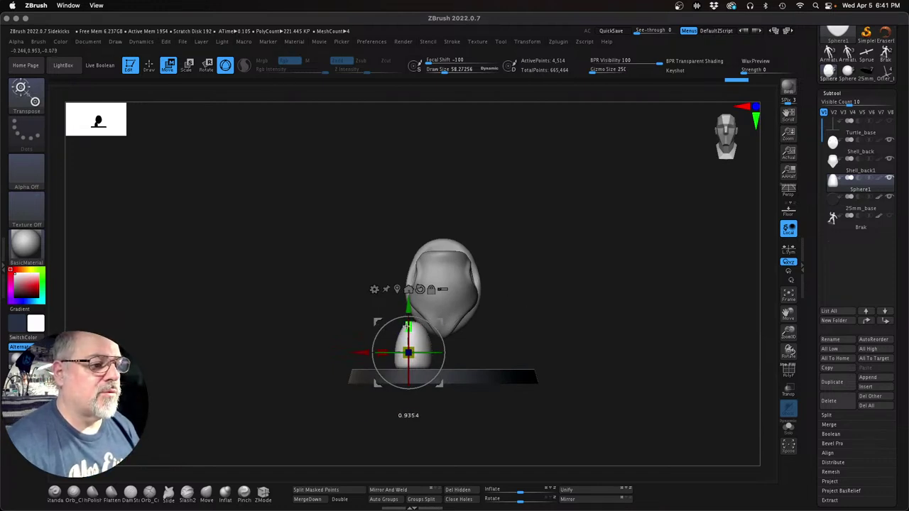
{"action": "left_click_drag", "start_coordinate": [409, 309], "coordinate": [409, 311]}
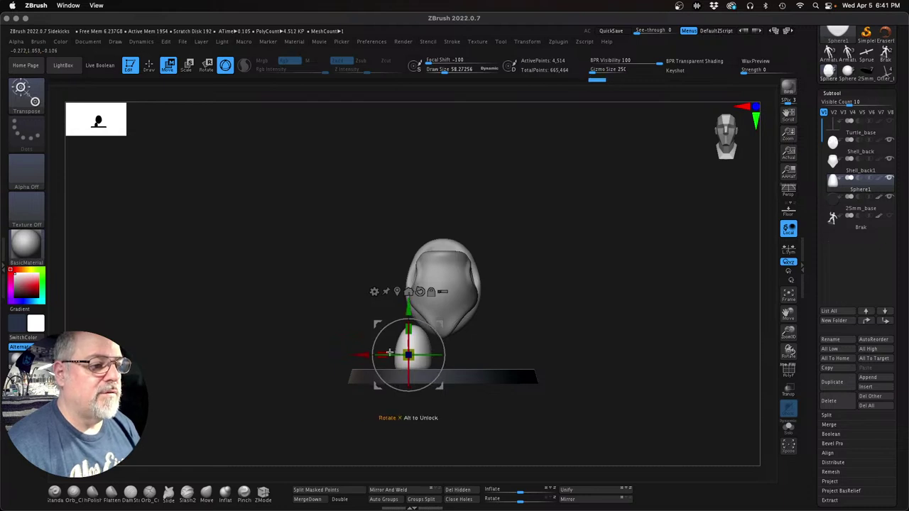
{"action": "left_click_drag", "start_coordinate": [365, 355], "coordinate": [368, 355]}
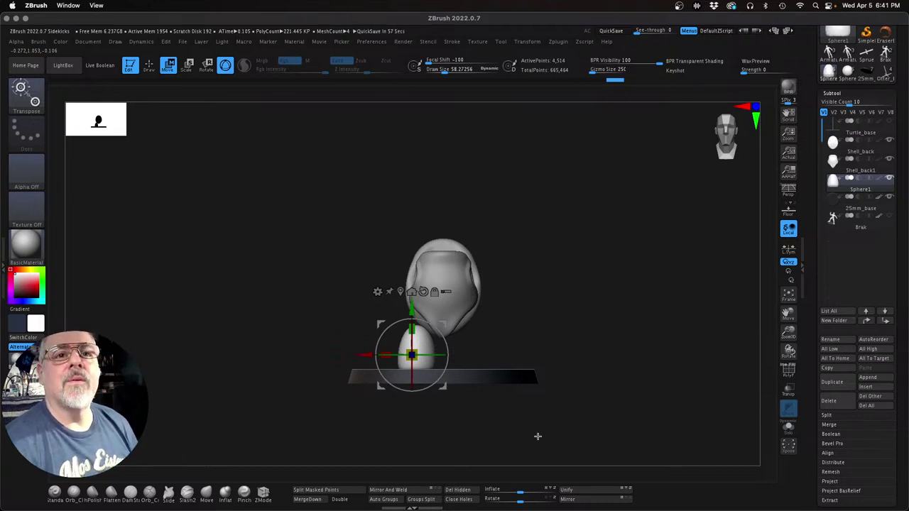
Step: Insert a Sphere subtool and position it between the shell and the egg-shaped lower leg piece
{"action": "left_click", "coordinate": [874, 388]}
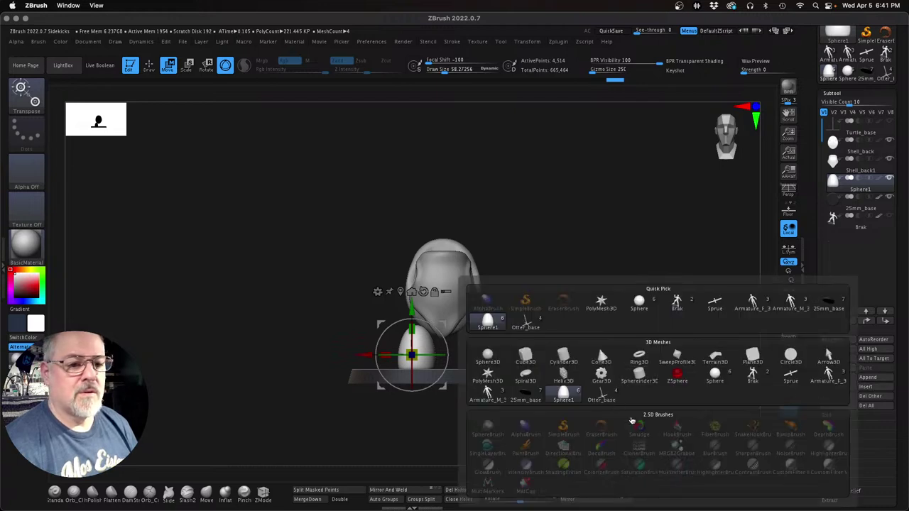
{"action": "left_click", "coordinate": [715, 374]}
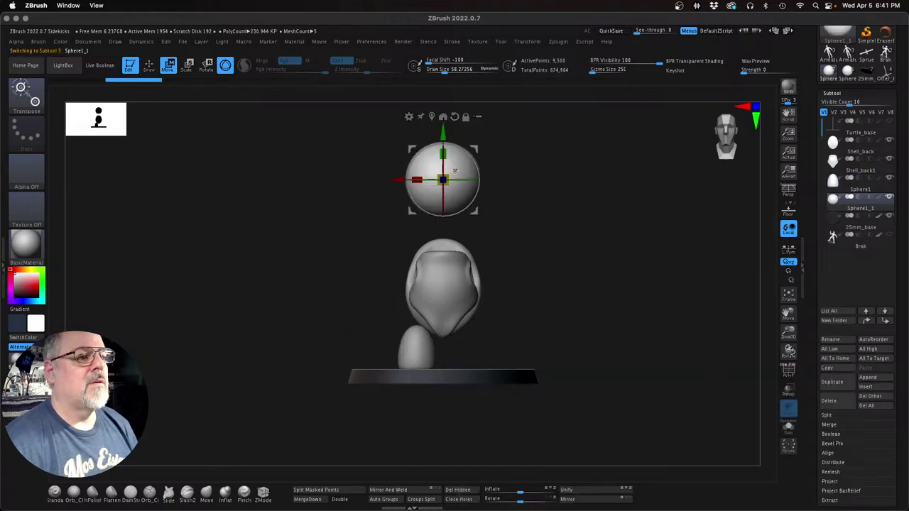
{"action": "left_click_drag", "start_coordinate": [444, 181], "coordinate": [439, 276]}
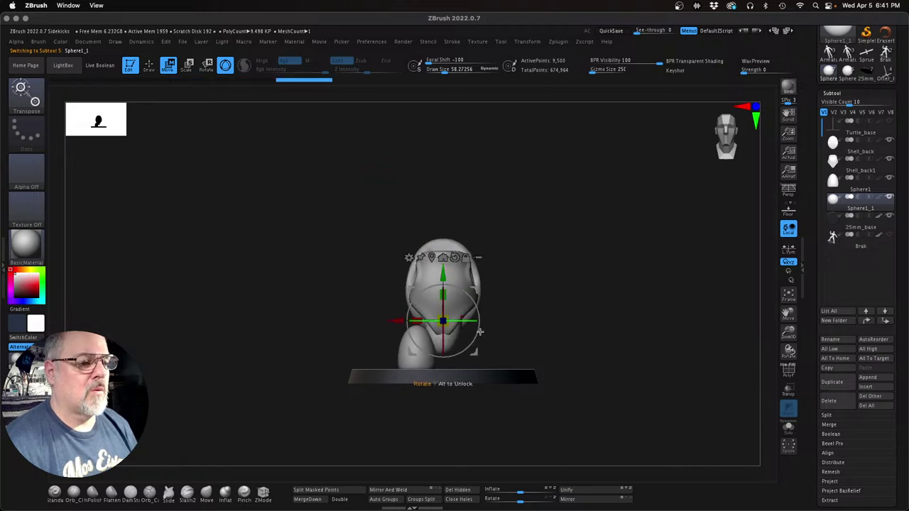
{"action": "left_click_drag", "start_coordinate": [397, 321], "coordinate": [373, 321]}
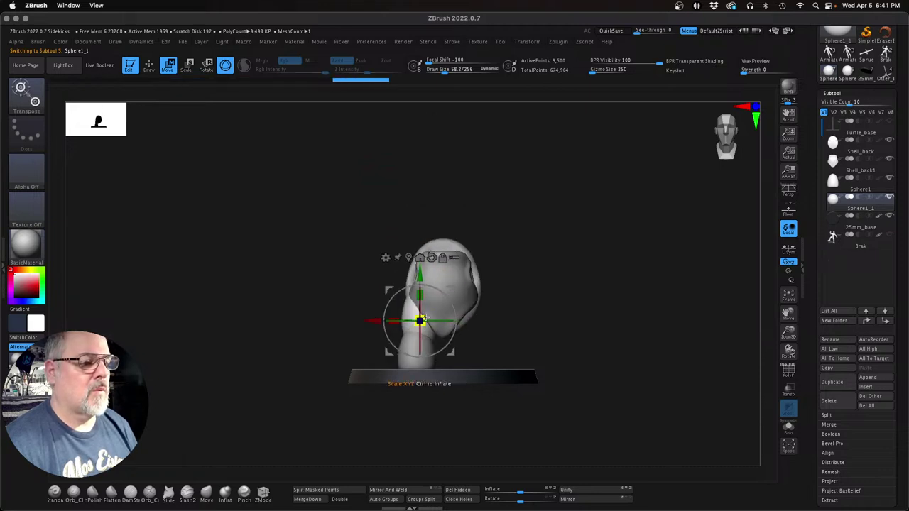
Step: Tilt the upper leg sphere -15 degrees in front view, and adjust its tilt and position in side view
{"action": "left_click_drag", "start_coordinate": [439, 291], "coordinate": [448, 303]}
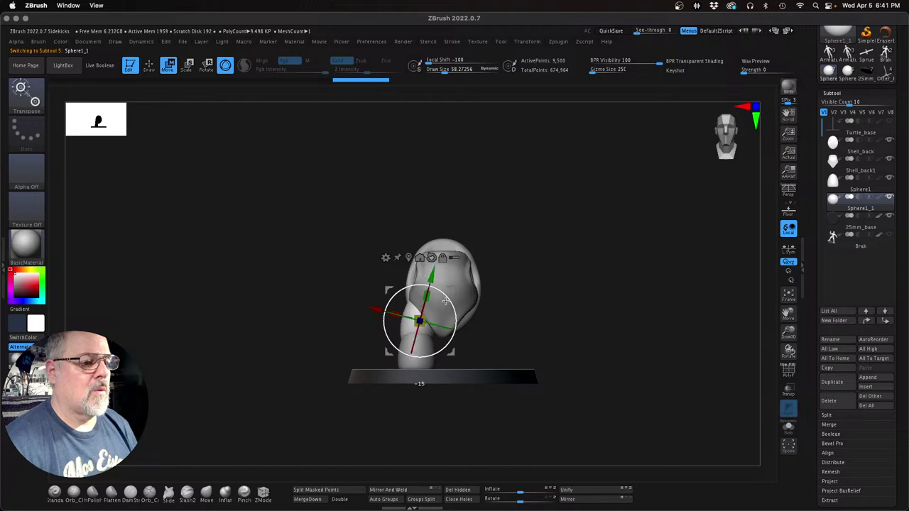
{"action": "left_click_drag", "start_coordinate": [525, 307], "coordinate": [575, 306]}
{"action": "left_click_drag", "start_coordinate": [462, 331], "coordinate": [423, 321]}
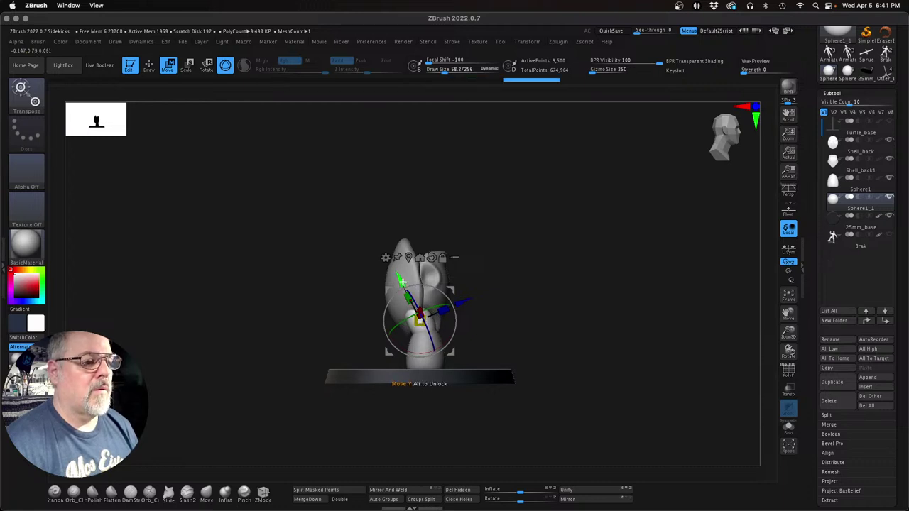
{"action": "left_click_drag", "start_coordinate": [401, 283], "coordinate": [403, 287]}
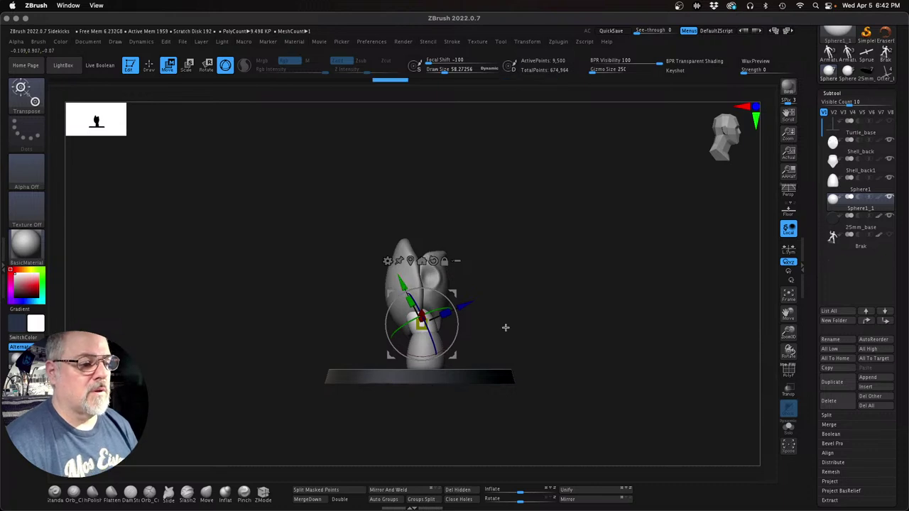
Step: Select the lower leg piece Sphere1 and place it below Sphere1_1 in the subtool order
{"action": "key", "text": "alt+Down"}
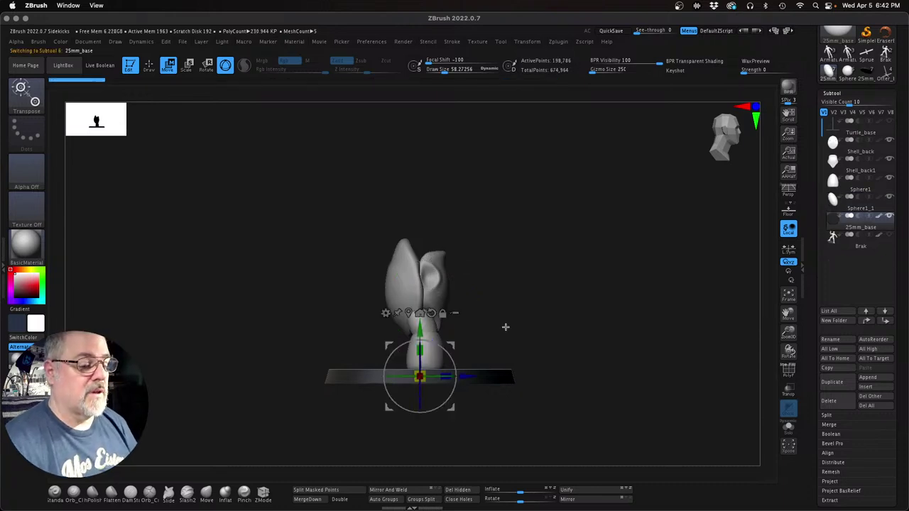
{"action": "key", "text": "alt+Up"}
{"action": "key", "text": "alt+Up"}
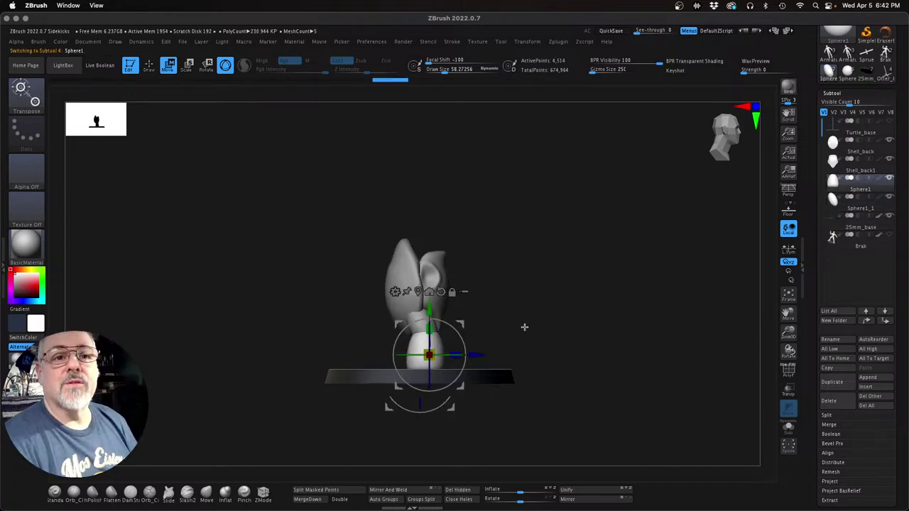
{"action": "left_click", "coordinate": [887, 321]}
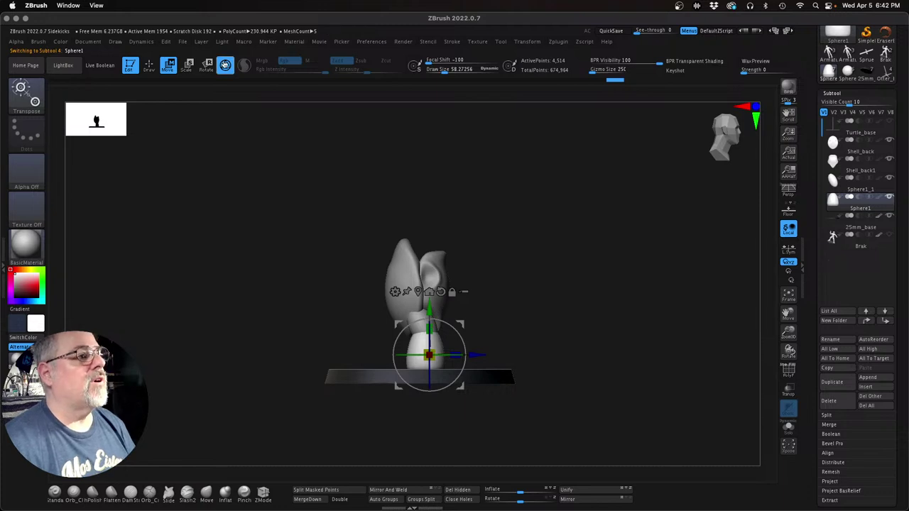
Step: Lean the lower leg piece with a vertical transpose line starting at its base, and return to the gizmo
{"action": "left_click", "coordinate": [225, 65]}
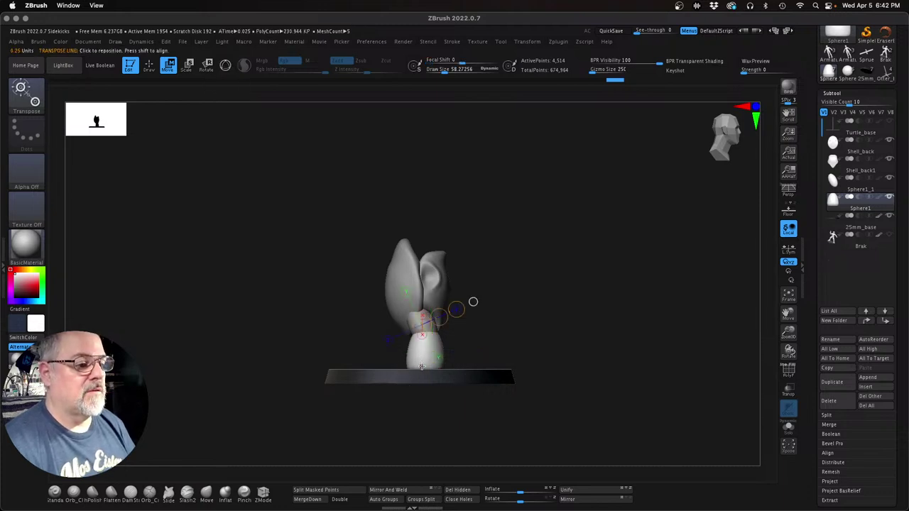
{"action": "left_click_drag", "start_coordinate": [424, 369], "coordinate": [423, 300], "text": "shift"}
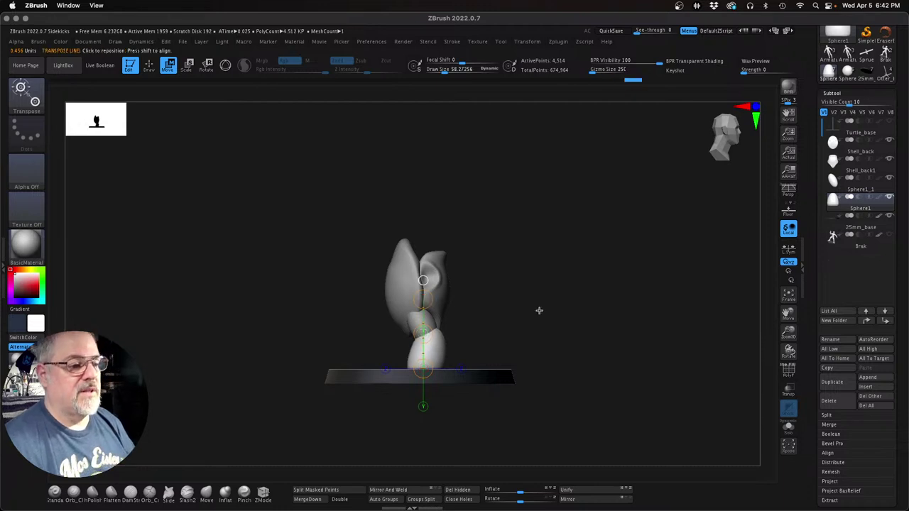
{"action": "left_click", "coordinate": [224, 66]}
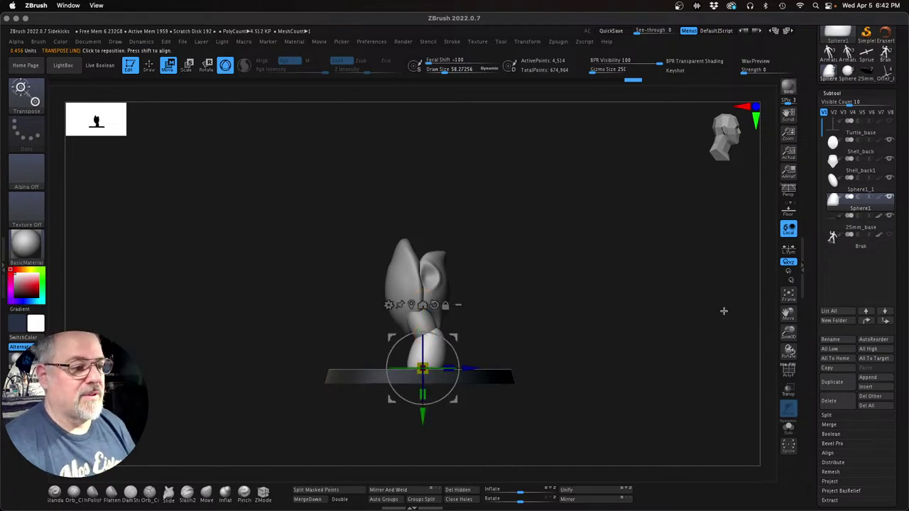
Step: Hide the 25mm_base, rotate the upper leg Sphere1_1 by 10 degrees in side view and shift it along its Z axis
{"action": "left_click", "coordinate": [890, 218]}
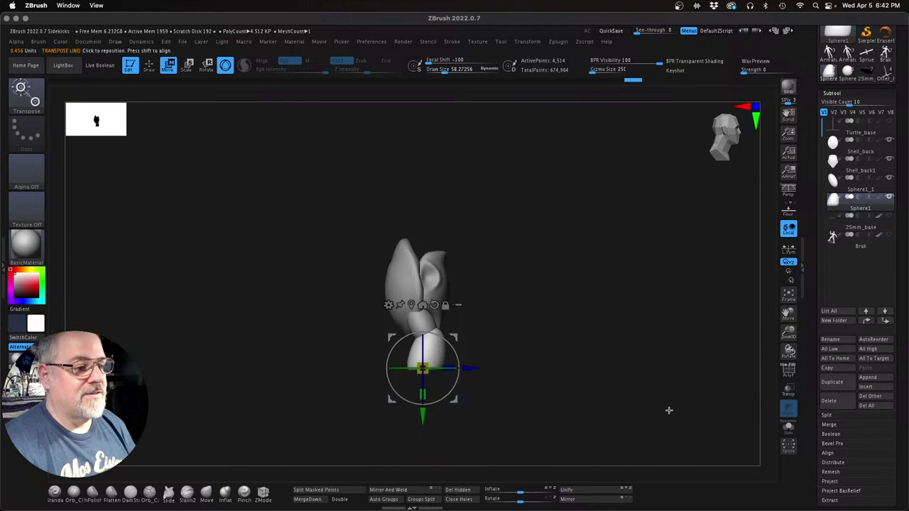
{"action": "mouse_move", "coordinate": [637, 368]}
{"action": "left_mouse_down"}
{"action": "mouse_move", "coordinate": [626, 331]}
{"action": "mouse_move", "coordinate": [635, 317]}
{"action": "mouse_move", "coordinate": [640, 373]}
{"action": "left_mouse_up"}
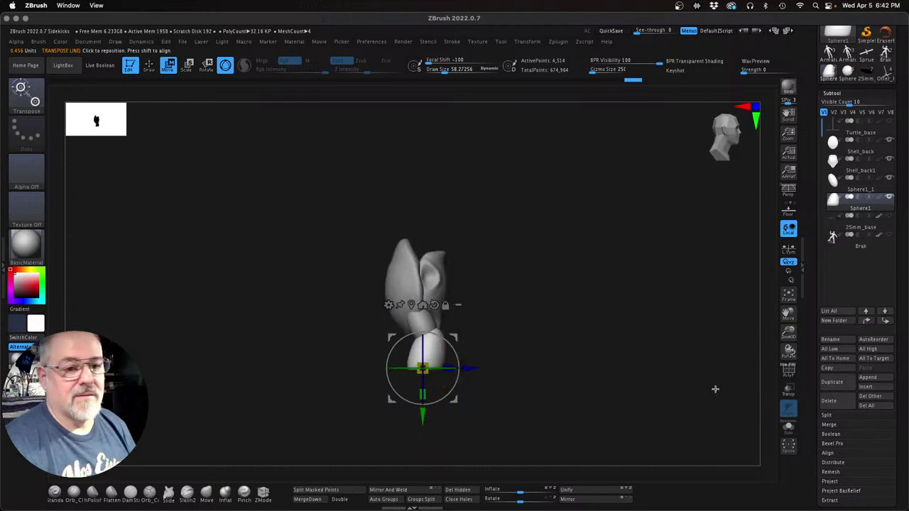
{"action": "left_click_drag", "start_coordinate": [793, 337], "coordinate": [812, 376]}
{"action": "mouse_move", "coordinate": [613, 365]}
{"action": "left_mouse_down"}
{"action": "mouse_move", "coordinate": [534, 369]}
{"action": "mouse_move", "coordinate": [604, 365]}
{"action": "left_mouse_up"}
{"action": "left_click_drag", "start_coordinate": [463, 369], "coordinate": [590, 355]}
{"action": "key", "text": "Up"}
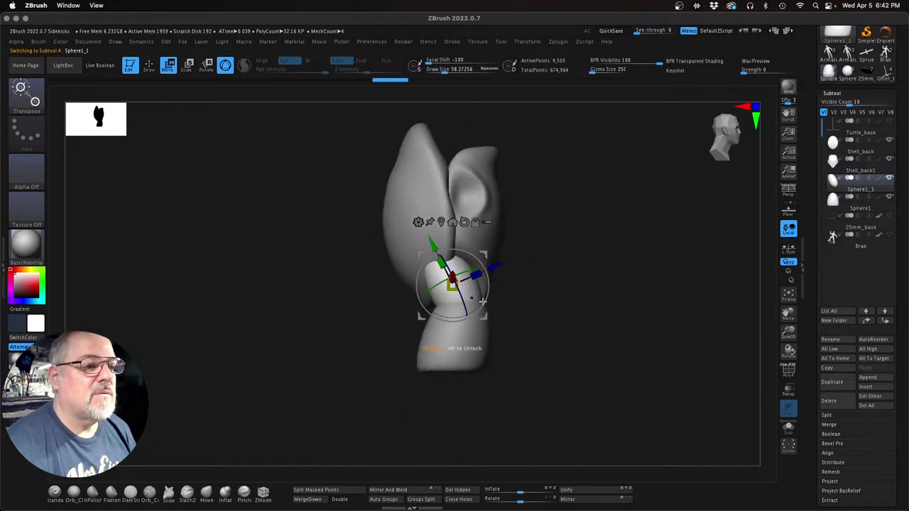
{"action": "left_click_drag", "start_coordinate": [480, 303], "coordinate": [479, 307]}
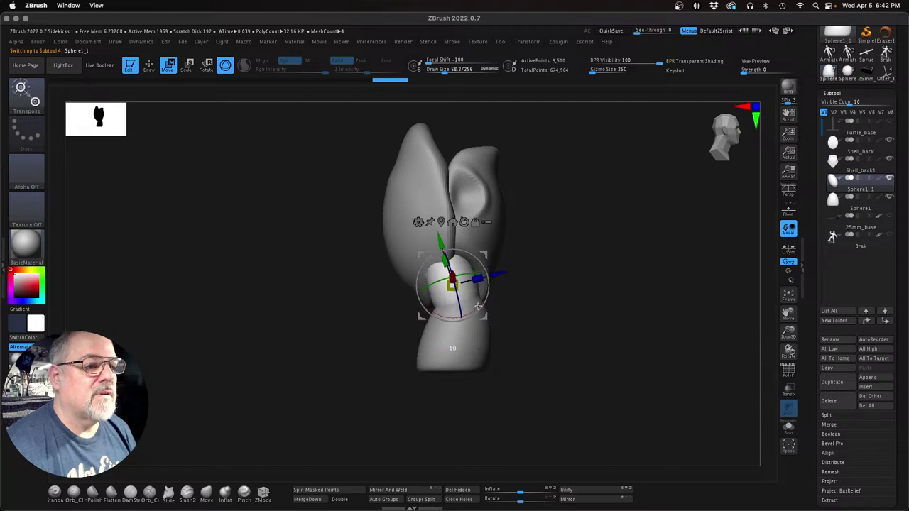
{"action": "left_click_drag", "start_coordinate": [496, 275], "coordinate": [503, 277]}
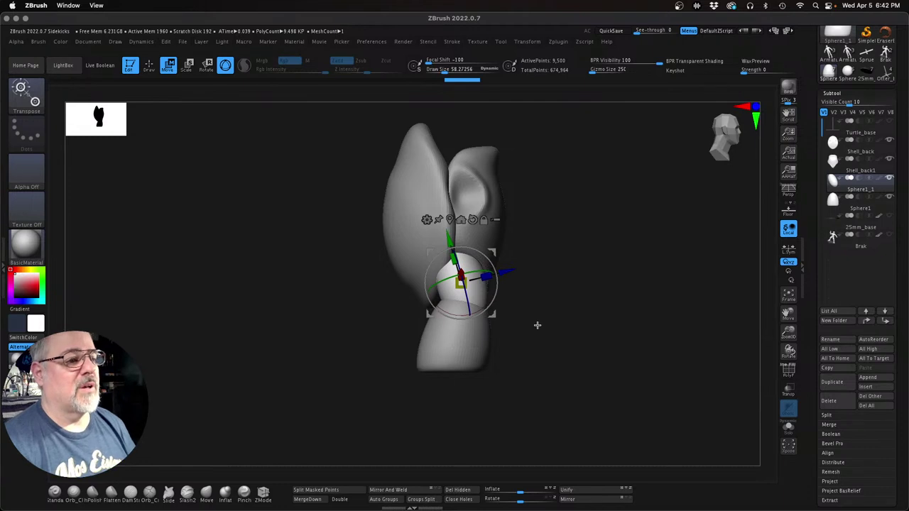
Step: Rotate the upper leg Sphere1_1 by a further 10 degrees in front view
{"action": "left_click_drag", "start_coordinate": [549, 329], "coordinate": [514, 326]}
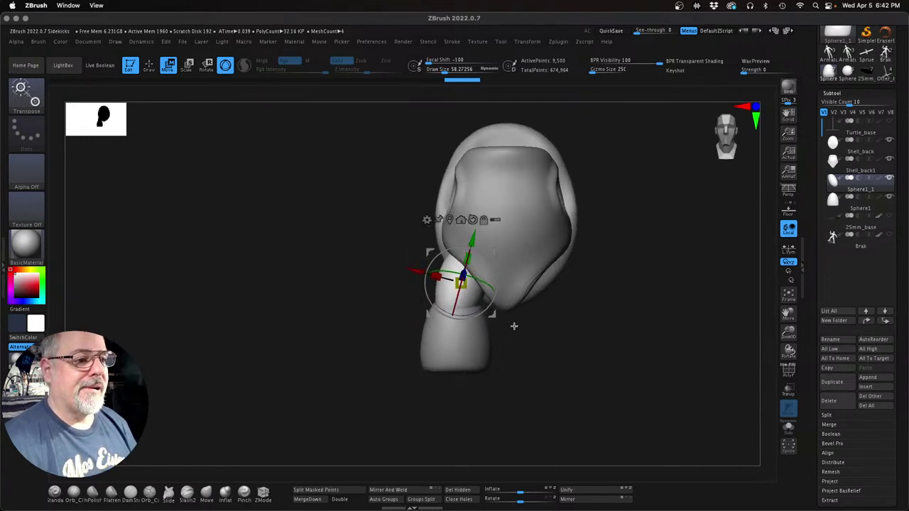
{"action": "mouse_move", "coordinate": [586, 339]}
{"action": "left_mouse_down"}
{"action": "mouse_move", "coordinate": [611, 340]}
{"action": "mouse_move", "coordinate": [574, 325]}
{"action": "mouse_move", "coordinate": [582, 338]}
{"action": "left_mouse_up"}
{"action": "left_click_drag", "start_coordinate": [484, 304], "coordinate": [478, 305]}
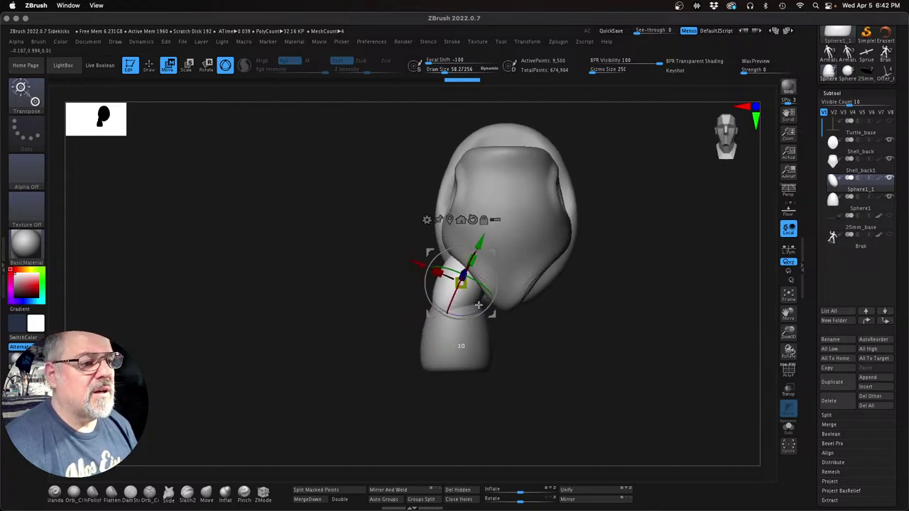
Step: Select the lower leg Sphere1 and rotate it 20 degrees about its vertical axis as seen from below
{"action": "left_click_drag", "start_coordinate": [583, 339], "coordinate": [572, 292]}
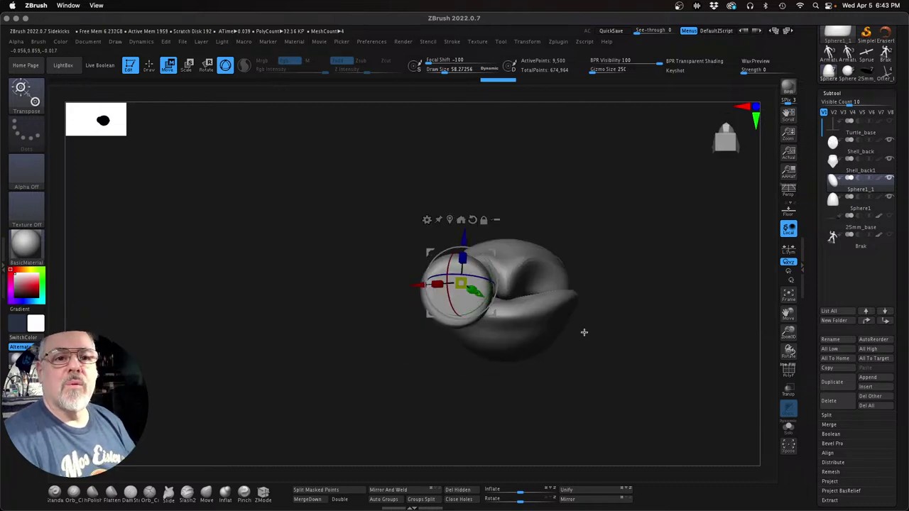
{"action": "key", "text": "Down"}
{"action": "left_click", "coordinate": [412, 233], "text": "alt"}
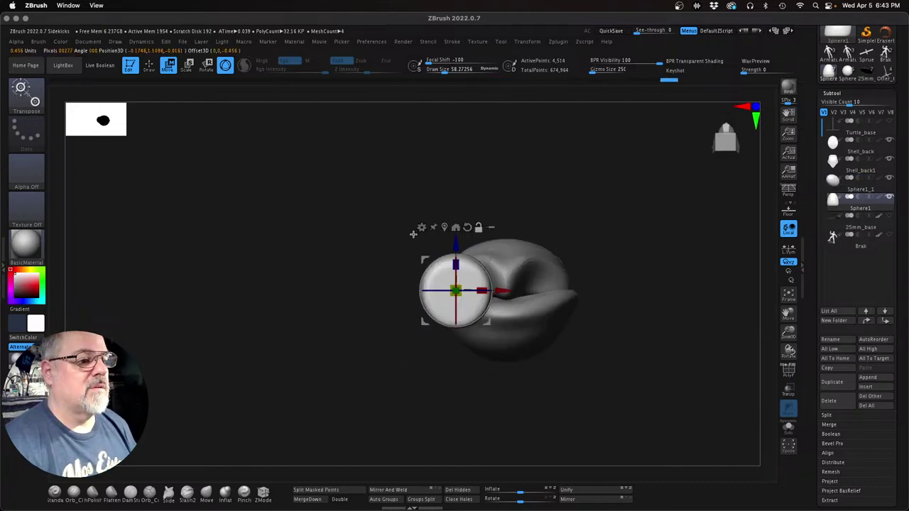
{"action": "left_click_drag", "start_coordinate": [469, 313], "coordinate": [480, 303]}
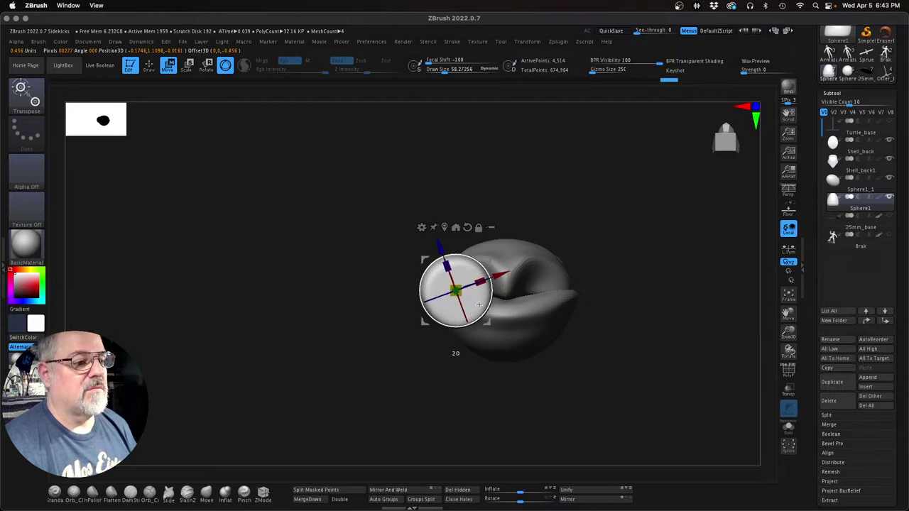
Step: Reset the lower leg Sphere1's mesh orientation and send it to the home position
{"action": "left_click_drag", "start_coordinate": [616, 323], "coordinate": [571, 328]}
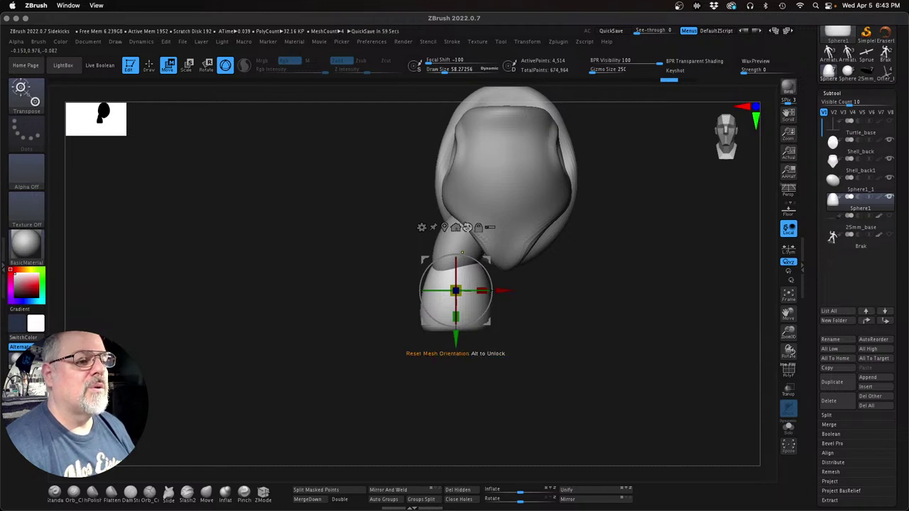
{"action": "left_click", "coordinate": [466, 227]}
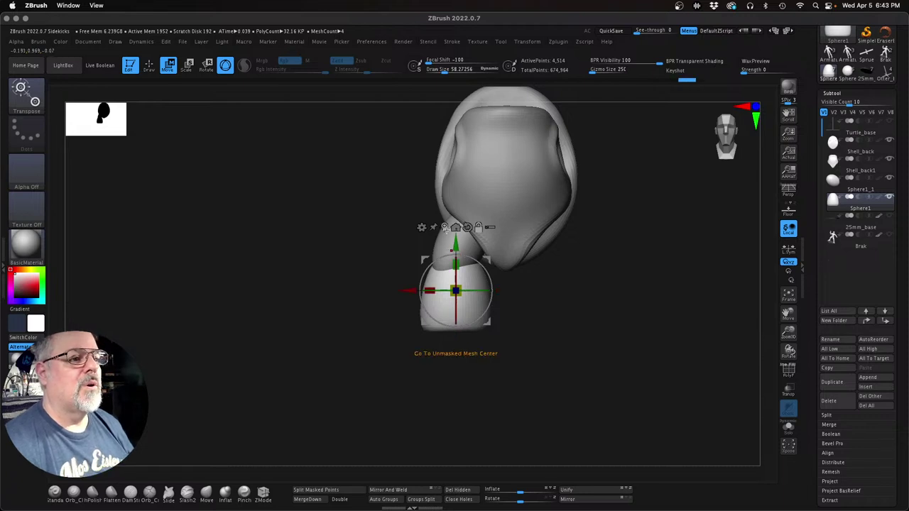
{"action": "left_click", "coordinate": [456, 227]}
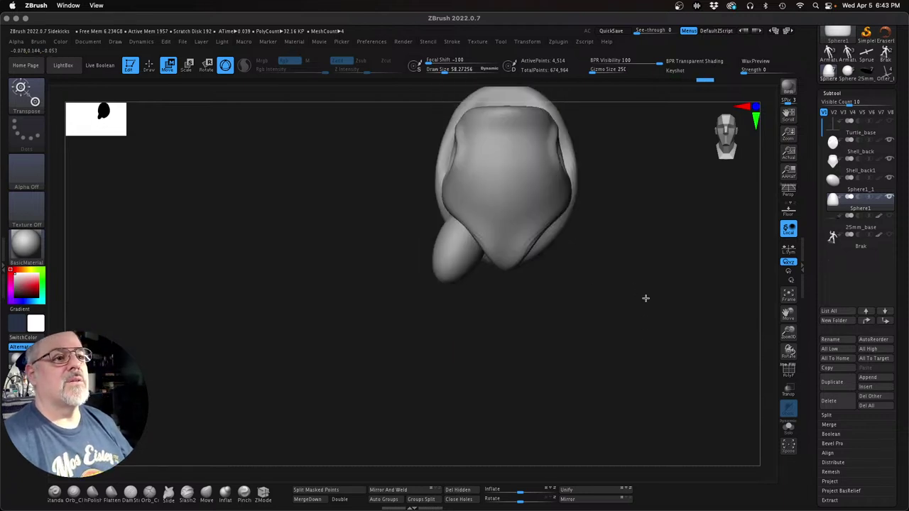
{"action": "left_click_drag", "start_coordinate": [645, 298], "coordinate": [621, 355], "text": "alt"}
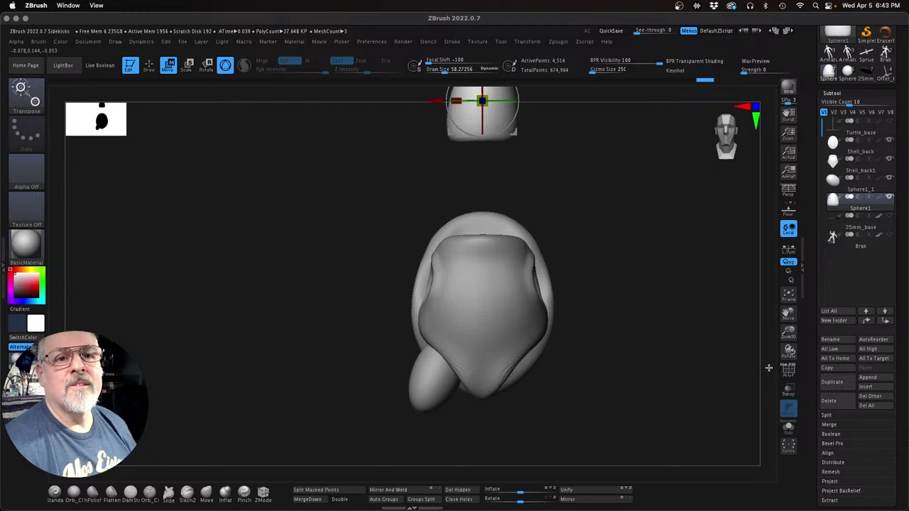
Step: Isolate the lower leg Sphere1 by hiding the other subtools, and insert another Sphere subtool
{"action": "mouse_move", "coordinate": [891, 201]}
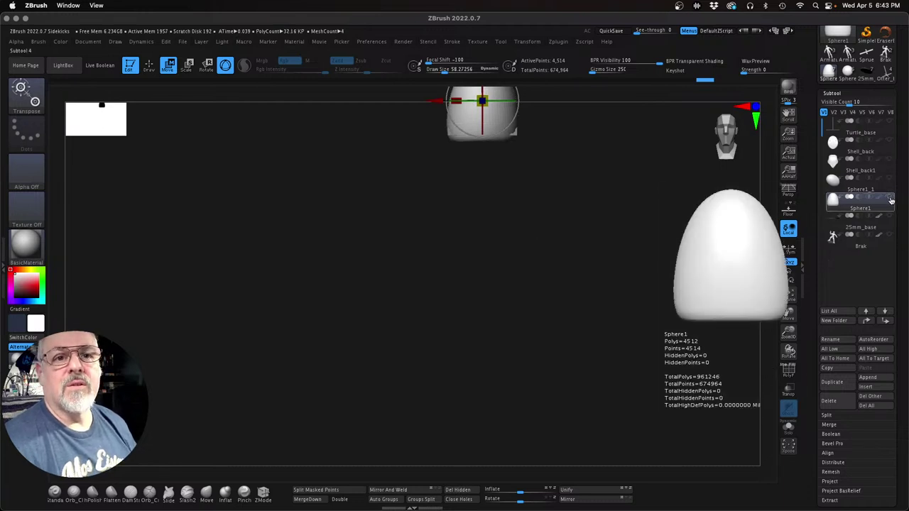
{"action": "left_click_drag", "start_coordinate": [789, 332], "coordinate": [555, 356]}
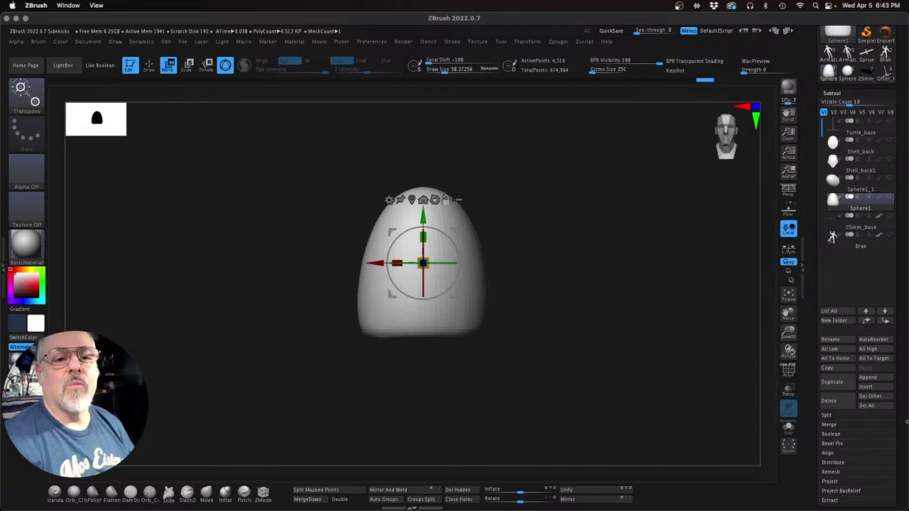
{"action": "left_click", "coordinate": [872, 387]}
{"action": "left_click", "coordinate": [714, 381]}
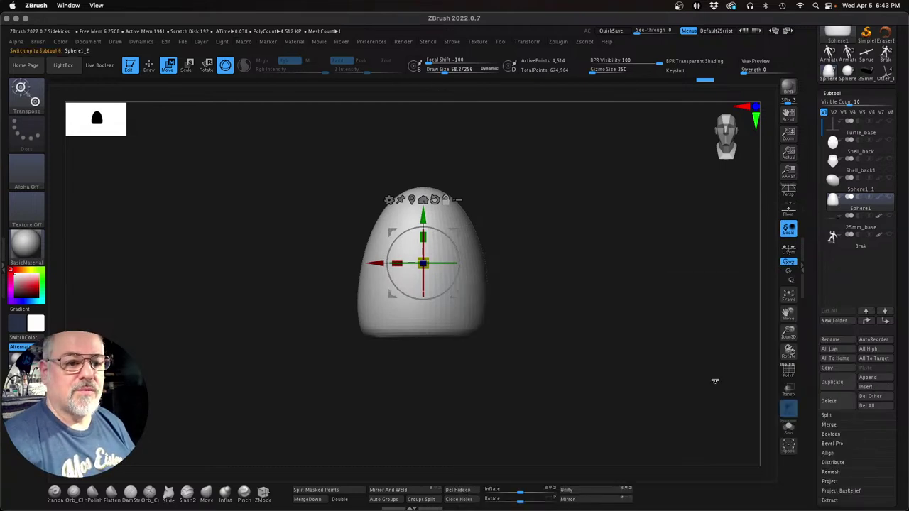
Step: Show the lower leg Sphere1, and shrink the new sphere and place it at the leg's lower front edge as a toe
{"action": "left_click_drag", "start_coordinate": [715, 381], "coordinate": [649, 353]}
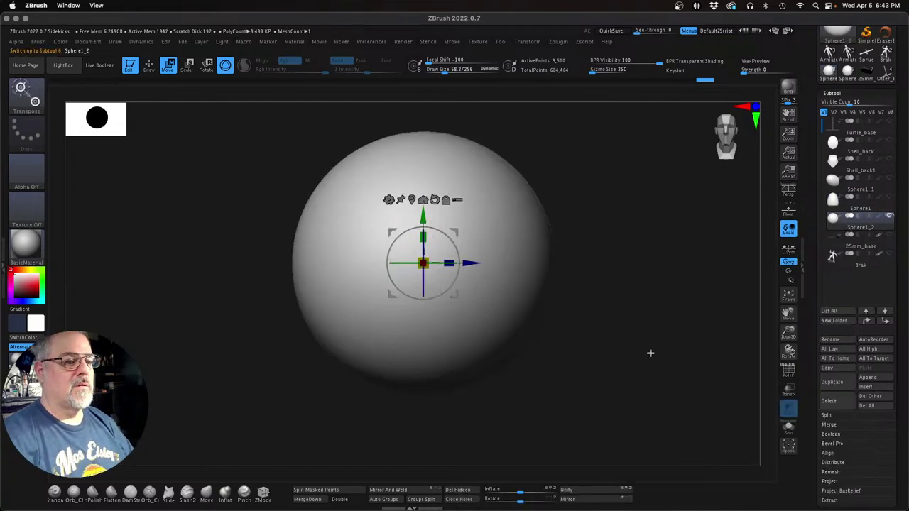
{"action": "left_click", "coordinate": [889, 200]}
{"action": "left_click_drag", "start_coordinate": [425, 264], "coordinate": [355, 247]}
{"action": "left_click_drag", "start_coordinate": [456, 230], "coordinate": [520, 316]}
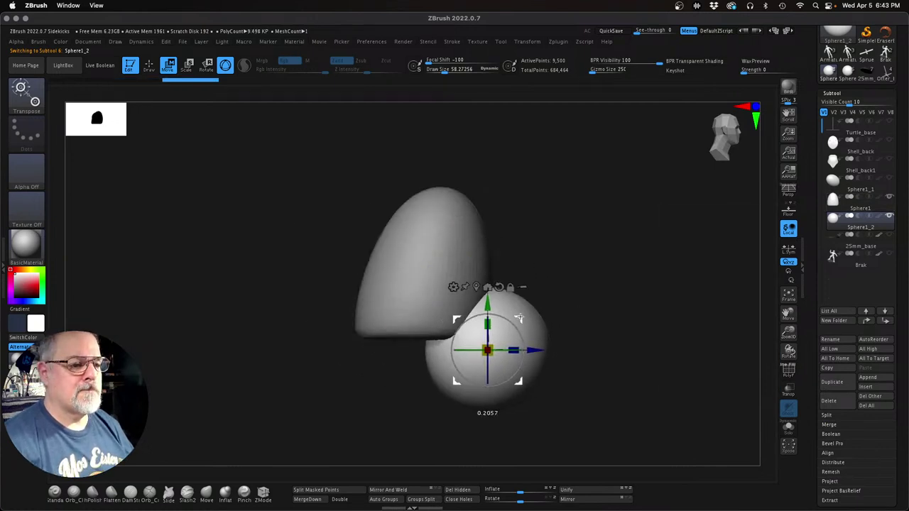
{"action": "left_click_drag", "start_coordinate": [489, 350], "coordinate": [466, 344]}
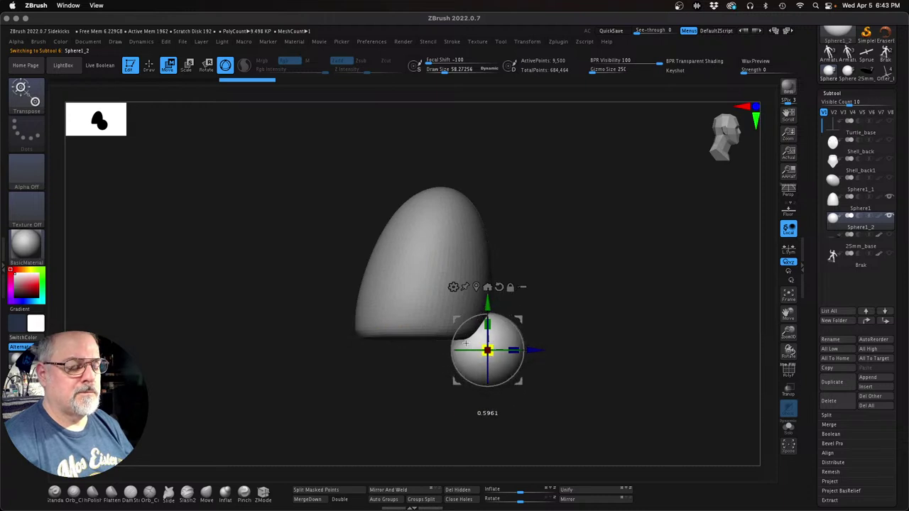
{"action": "left_click_drag", "start_coordinate": [487, 301], "coordinate": [488, 287]}
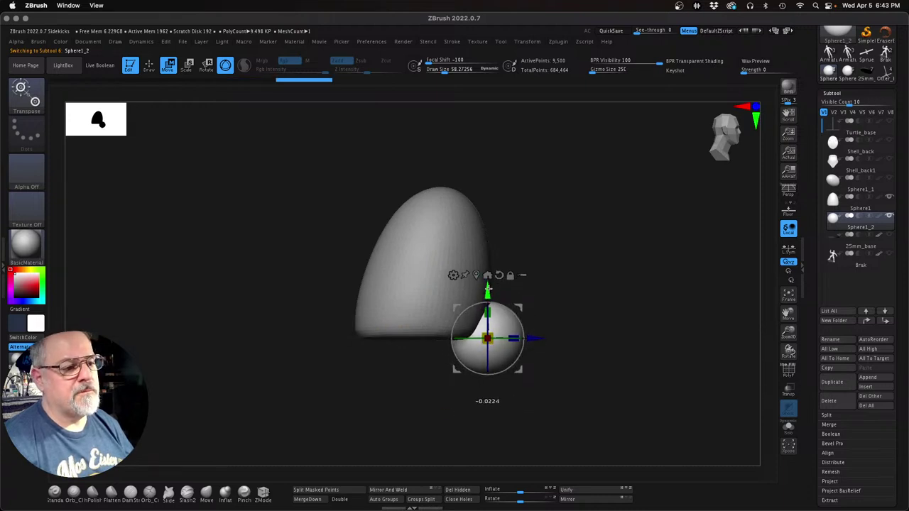
Step: Cut the toe's underside flat, level with the bottom of the lower leg, and refine its size and fit
{"action": "left_click_drag", "start_coordinate": [557, 329], "coordinate": [558, 360]}
{"action": "left_click_drag", "start_coordinate": [464, 341], "coordinate": [471, 342]}
{"action": "left_click_drag", "start_coordinate": [601, 348], "coordinate": [300, 338]}
{"action": "left_click_drag", "start_coordinate": [574, 388], "coordinate": [622, 369]}
{"action": "left_click_drag", "start_coordinate": [488, 294], "coordinate": [488, 293]}
{"action": "mouse_move", "coordinate": [583, 349]}
{"action": "left_mouse_down"}
{"action": "mouse_move", "coordinate": [561, 436]}
{"action": "mouse_move", "coordinate": [609, 366]}
{"action": "mouse_move", "coordinate": [623, 307]}
{"action": "mouse_move", "coordinate": [646, 425]}
{"action": "mouse_move", "coordinate": [620, 447]}
{"action": "mouse_move", "coordinate": [625, 432]}
{"action": "mouse_move", "coordinate": [580, 339]}
{"action": "left_mouse_up"}
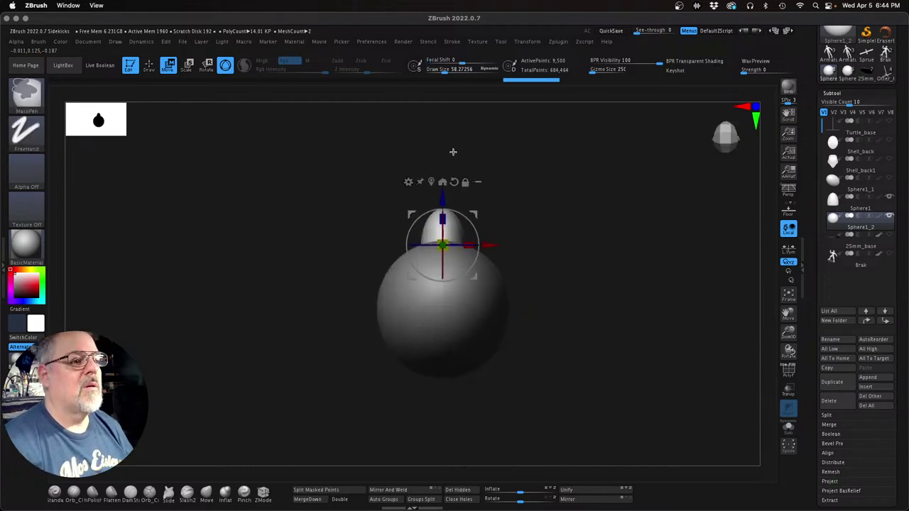
Step: Set the toe's pivot at the lower leg's centre, duplicate the toe, and rotate the copy around the leg to one side
{"action": "left_click", "coordinate": [443, 182]}
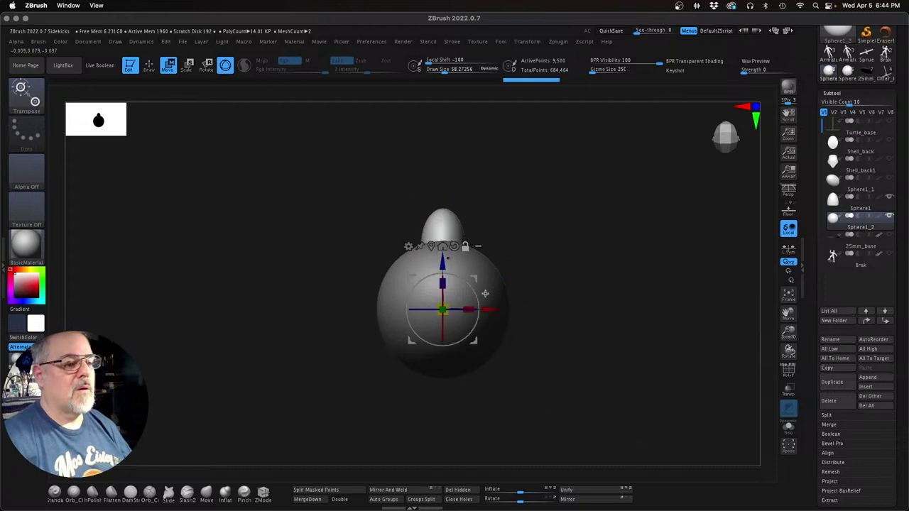
{"action": "left_click", "coordinate": [832, 383]}
{"action": "left_click_drag", "start_coordinate": [470, 293], "coordinate": [476, 317]}
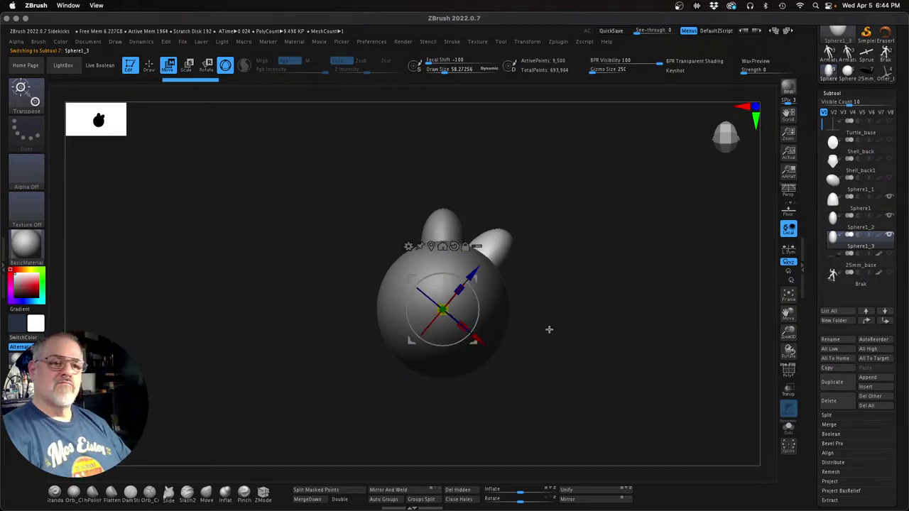
Step: Mirror and weld the side toe onto the opposite side, and reset its gizmo orientation and centre the gizmo on the mesh
{"action": "left_click", "coordinate": [388, 490]}
{"action": "left_click_drag", "start_coordinate": [535, 416], "coordinate": [597, 382]}
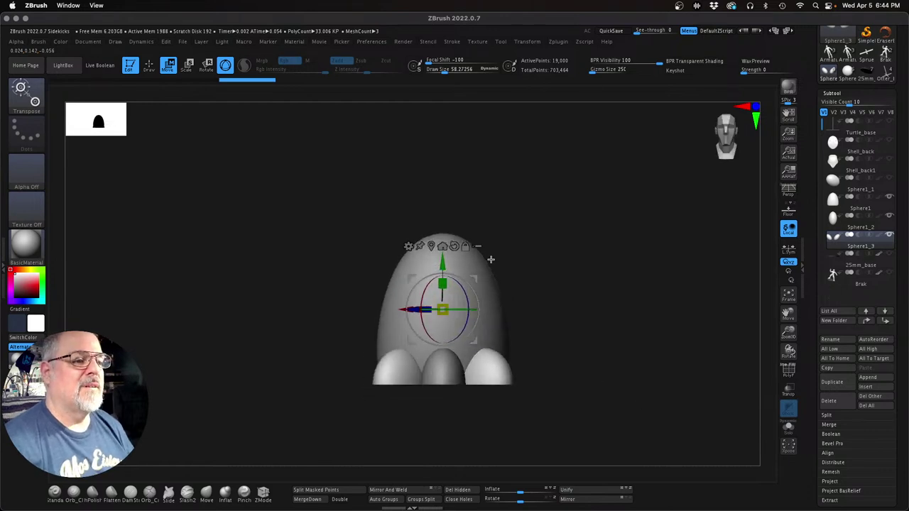
{"action": "left_click", "coordinate": [466, 247]}
{"action": "left_click", "coordinate": [454, 245]}
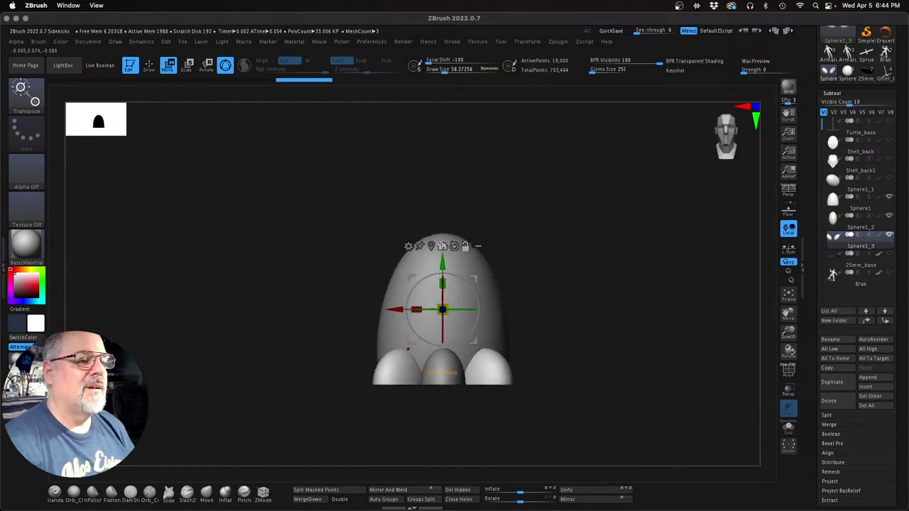
{"action": "left_click", "coordinate": [440, 246]}
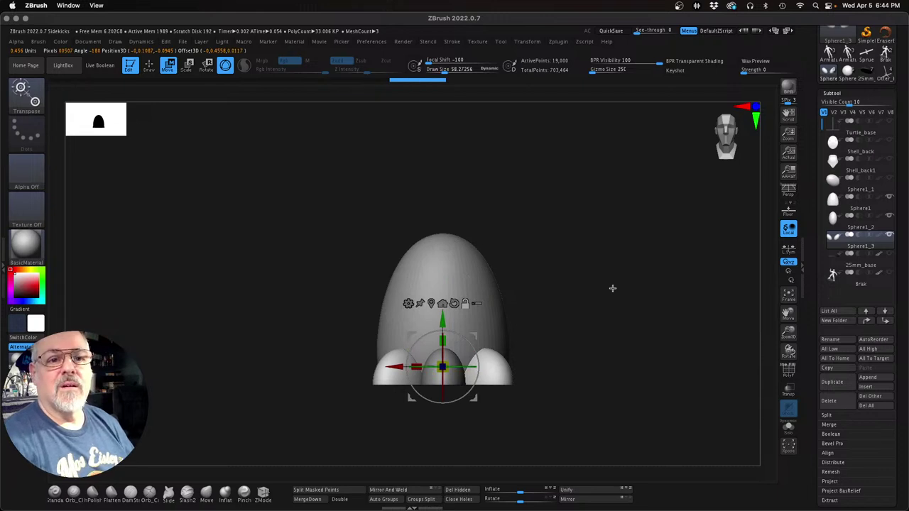
Step: Merge the middle toe Sphere1_2 down with the side toes, and check the combined mesh's polygroups with the polyframe display
{"action": "key", "text": "Up"}
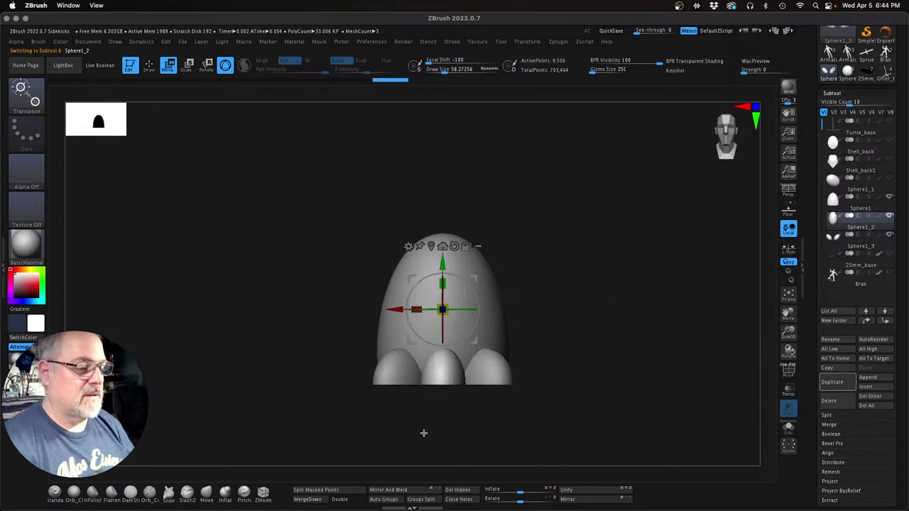
{"action": "left_click", "coordinate": [308, 499]}
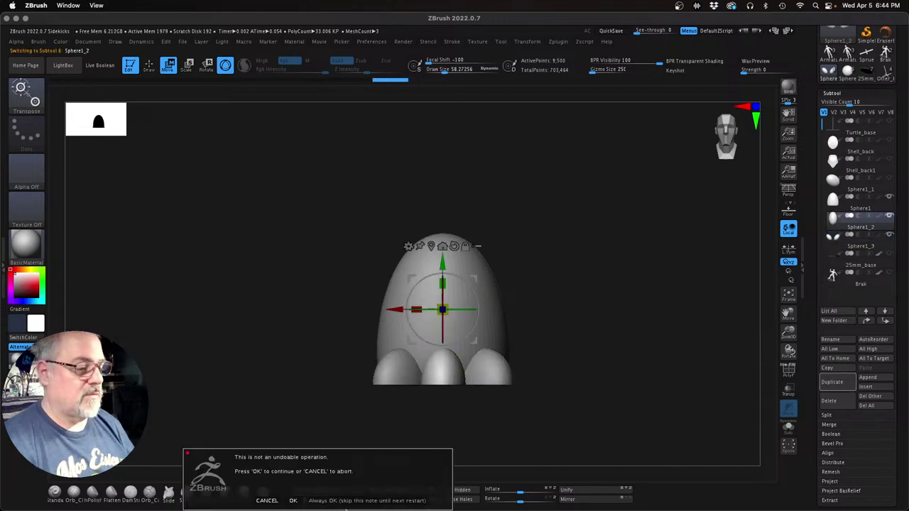
{"action": "left_click", "coordinate": [348, 501]}
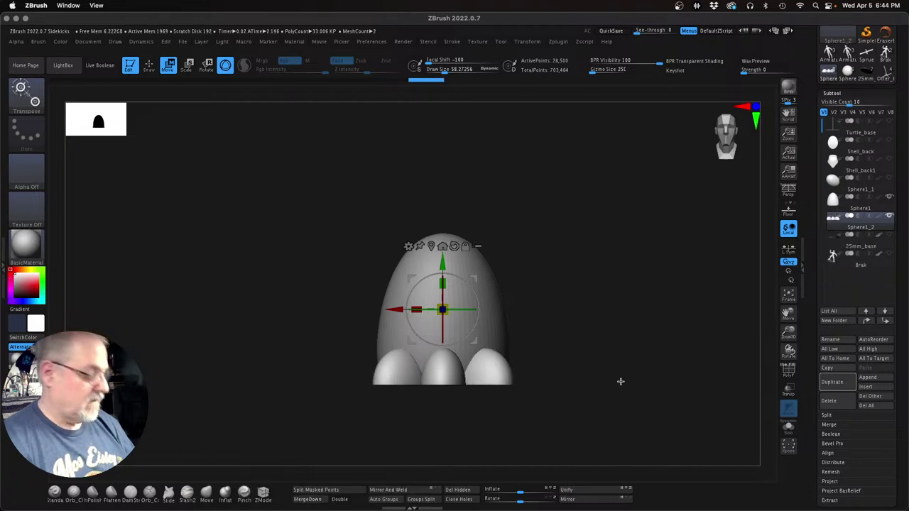
{"action": "key", "text": "ctrl"}
{"action": "left_click_drag", "start_coordinate": [639, 406], "coordinate": [630, 405]}
{"action": "left_click", "coordinate": [789, 371]}
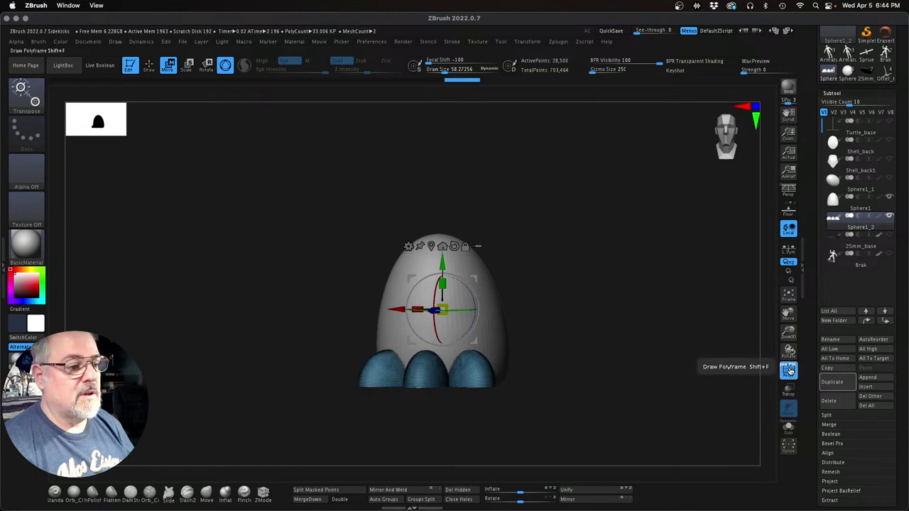
{"action": "left_click", "coordinate": [789, 370]}
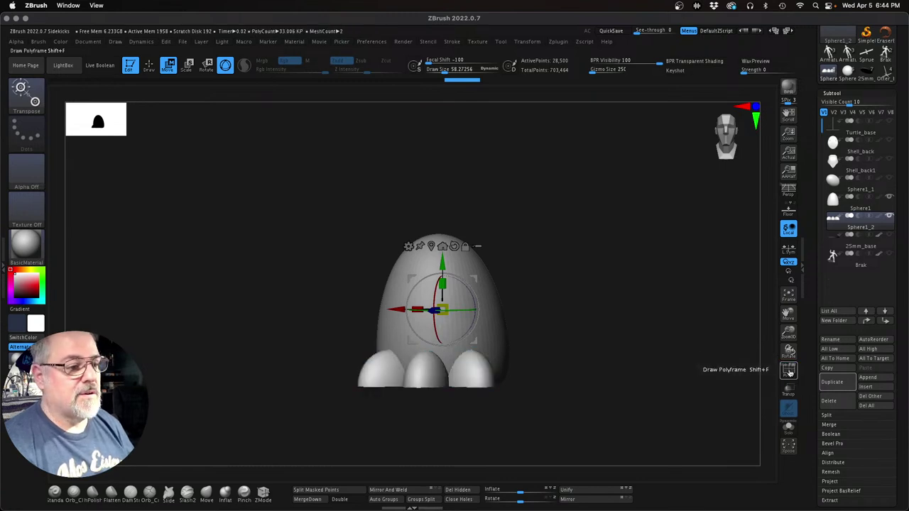
Step: Merge the lower leg Sphere1 down with the toes, and show the shell, upper leg and base subtools again
{"action": "key", "text": "alt+Up"}
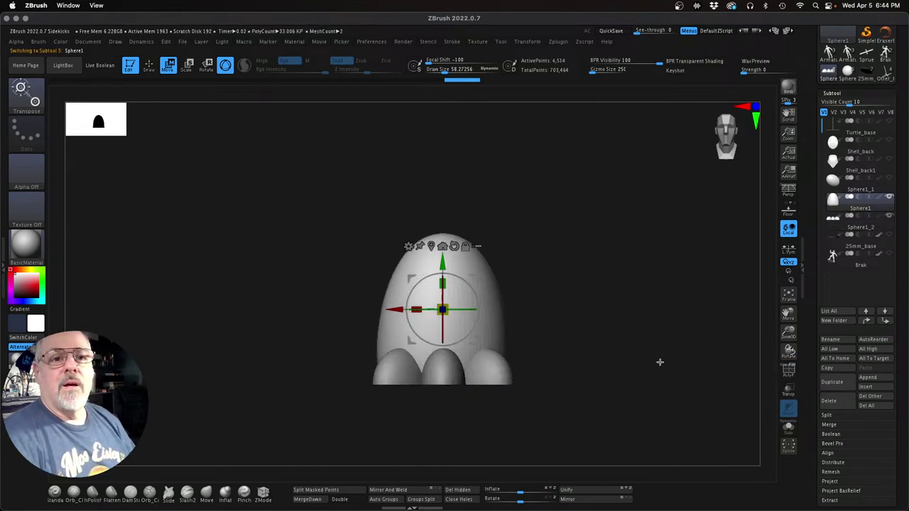
{"action": "left_click", "coordinate": [307, 499]}
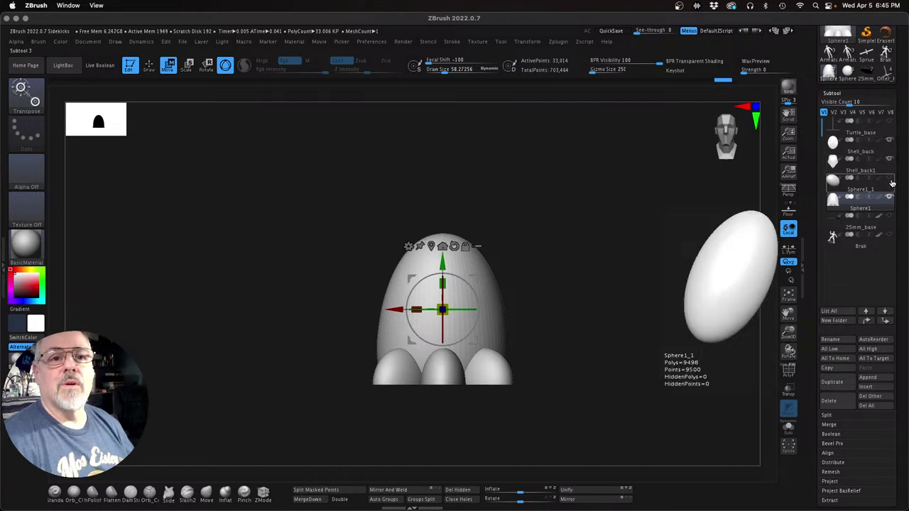
{"action": "left_click_drag", "start_coordinate": [787, 331], "coordinate": [615, 245]}
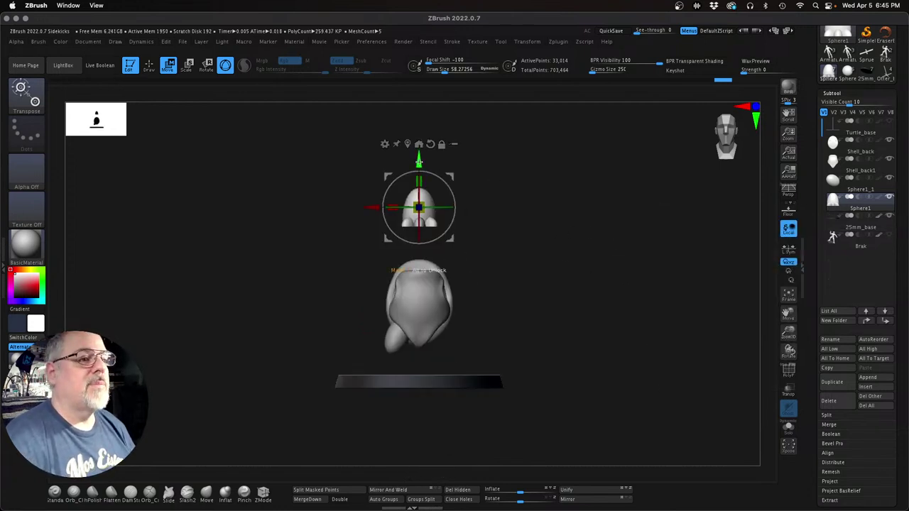
Step: Lower the merged leg and foot Sphere1 to the base, and shift it sideways and forward beneath the upper leg
{"action": "left_click_drag", "start_coordinate": [420, 164], "coordinate": [413, 311]}
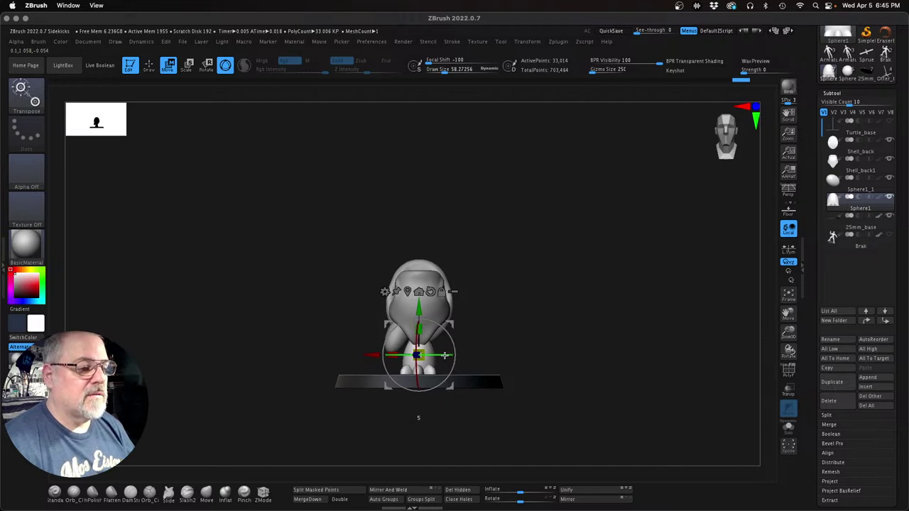
{"action": "left_click_drag", "start_coordinate": [444, 355], "coordinate": [440, 355]}
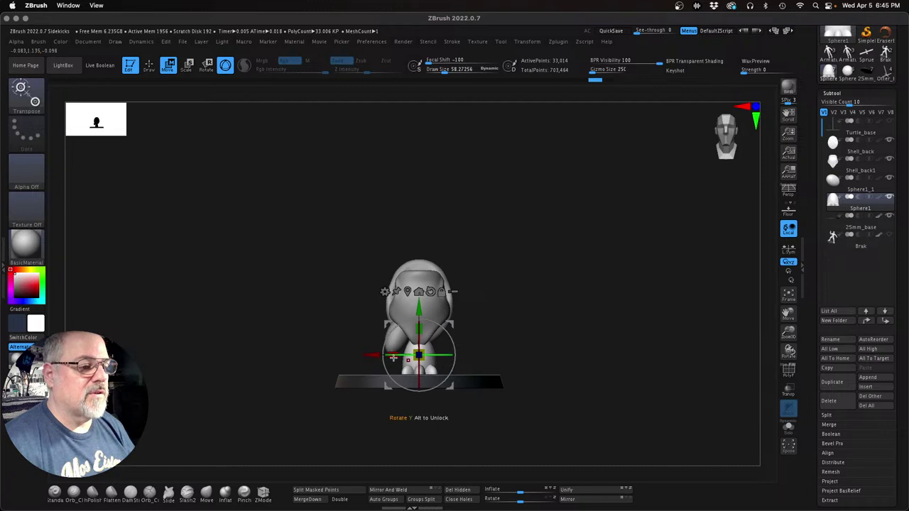
{"action": "left_click_drag", "start_coordinate": [372, 357], "coordinate": [348, 356]}
{"action": "left_click_drag", "start_coordinate": [531, 333], "coordinate": [615, 325]}
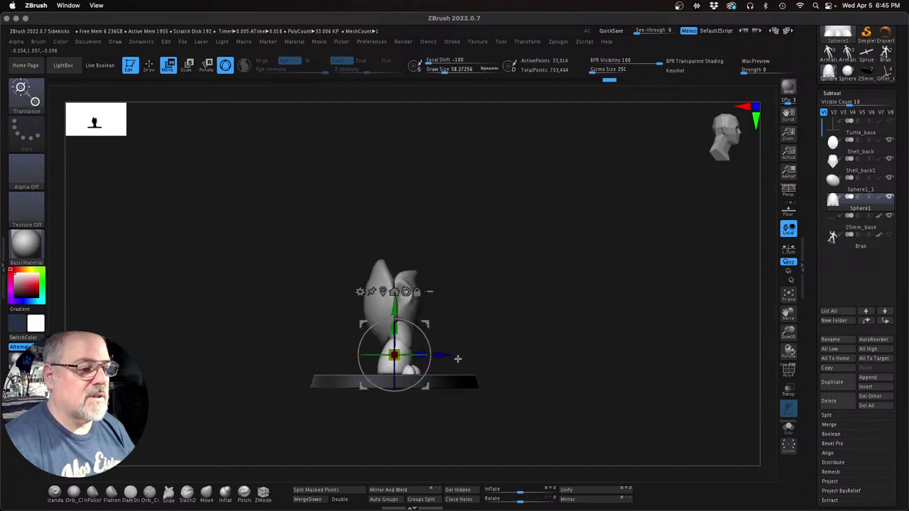
{"action": "left_click_drag", "start_coordinate": [449, 353], "coordinate": [454, 352]}
Step: Turn the lower leg Sphere1 slightly outward about its vertical axis and fine-tune its placement
{"action": "left_click_drag", "start_coordinate": [543, 372], "coordinate": [515, 365]}
{"action": "left_click_drag", "start_coordinate": [424, 357], "coordinate": [400, 355]}
{"action": "mouse_move", "coordinate": [405, 317]}
{"action": "left_mouse_down"}
{"action": "mouse_move", "coordinate": [400, 332]}
{"action": "mouse_move", "coordinate": [402, 312]}
{"action": "left_mouse_up"}
{"action": "left_click_drag", "start_coordinate": [528, 349], "coordinate": [572, 346]}
Step: Select the upper leg Sphere1_1 and adjust its angle to line up with the lower leg, checking front and side views
{"action": "key", "text": "Up"}
{"action": "left_click_drag", "start_coordinate": [418, 362], "coordinate": [423, 360]}
{"action": "left_click_drag", "start_coordinate": [561, 349], "coordinate": [524, 351]}
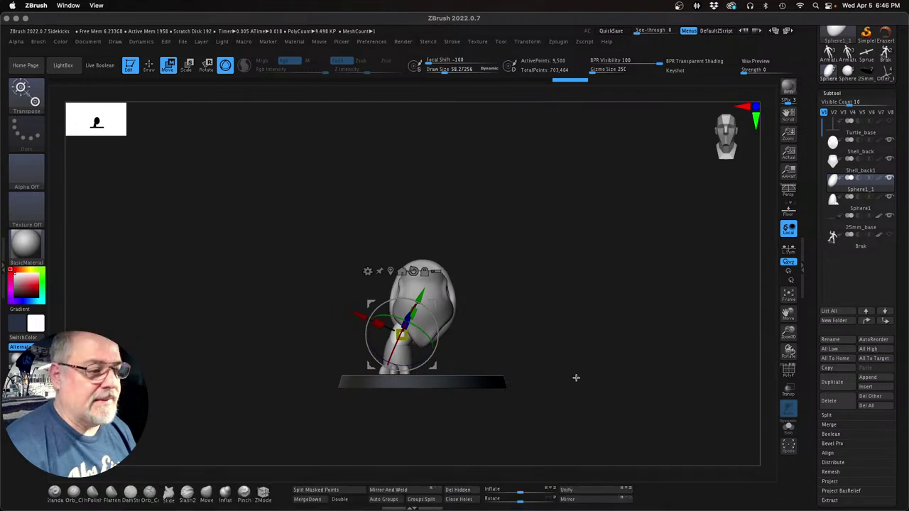
{"action": "left_click_drag", "start_coordinate": [576, 377], "coordinate": [607, 381]}
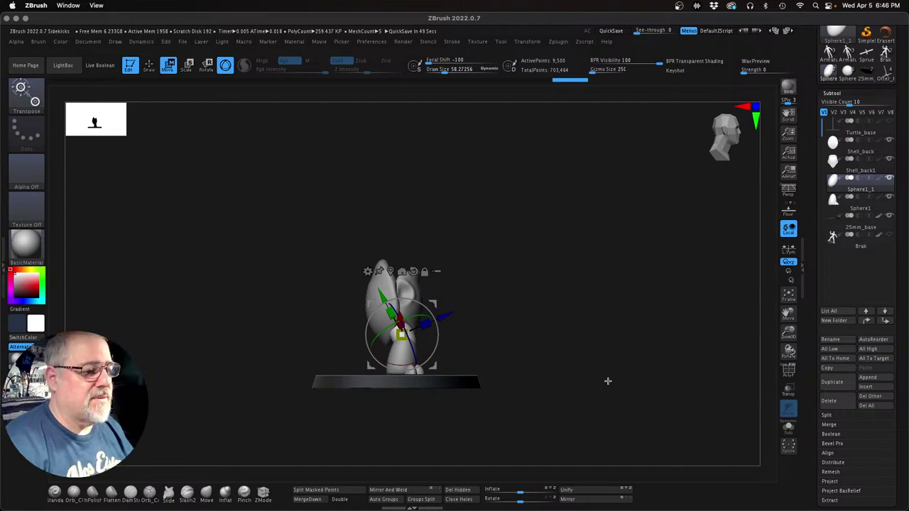
{"action": "left_click_drag", "start_coordinate": [607, 382], "coordinate": [552, 384]}
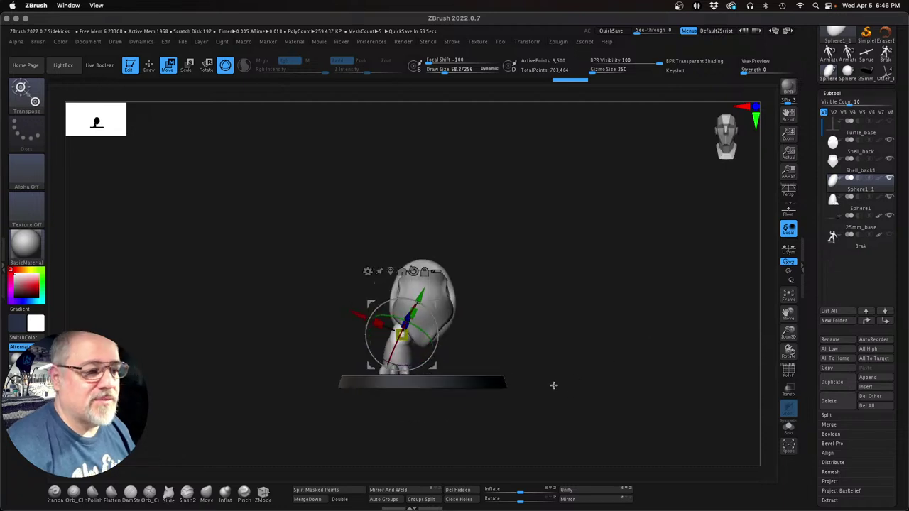
Step: Select the lower leg Sphere1, nudge it down so the foot sits on the base, and review the leg without the gizmo
{"action": "left_click_drag", "start_coordinate": [789, 332], "coordinate": [683, 341]}
{"action": "key", "text": "Down"}
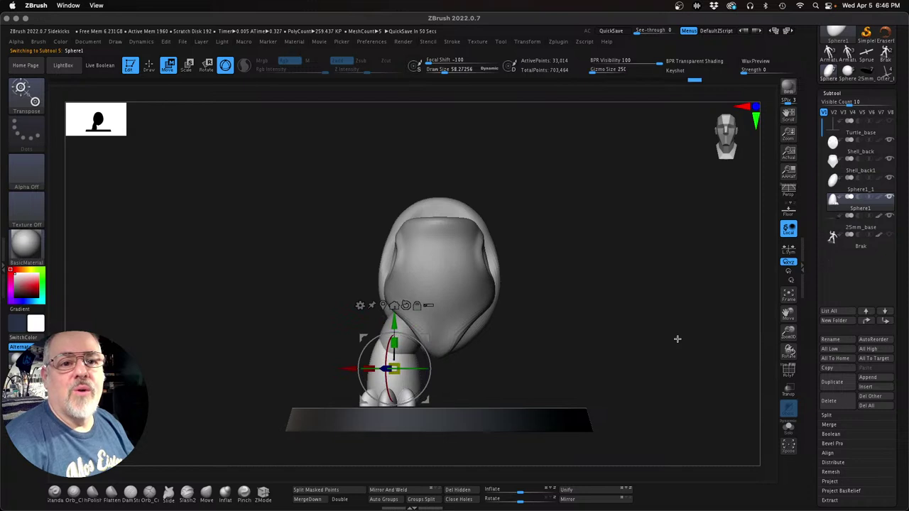
{"action": "left_click_drag", "start_coordinate": [395, 323], "coordinate": [394, 326]}
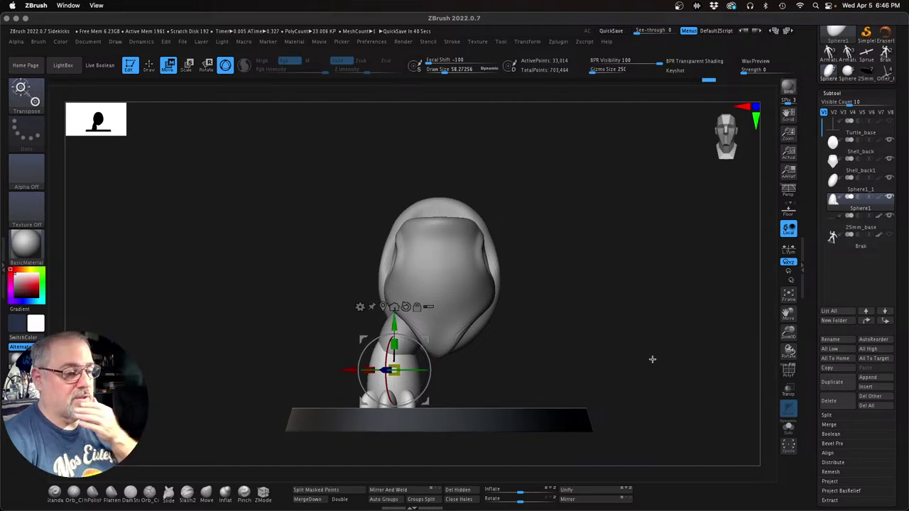
{"action": "left_click_drag", "start_coordinate": [645, 359], "coordinate": [623, 358]}
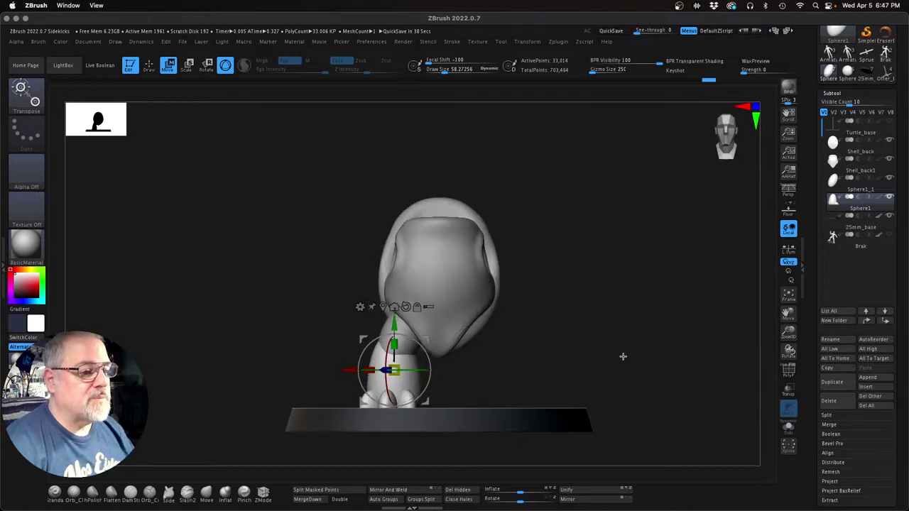
{"action": "left_click_drag", "start_coordinate": [591, 330], "coordinate": [556, 349]}
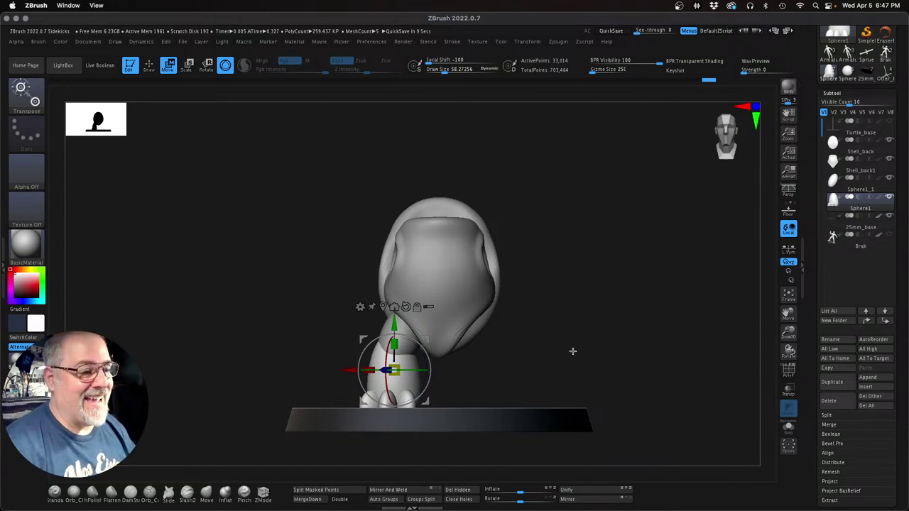
{"action": "mouse_move", "coordinate": [573, 351]}
{"action": "left_mouse_down"}
{"action": "mouse_move", "coordinate": [613, 361]}
{"action": "mouse_move", "coordinate": [550, 357]}
{"action": "mouse_move", "coordinate": [532, 340]}
{"action": "left_mouse_up"}
{"action": "key", "text": "q"}
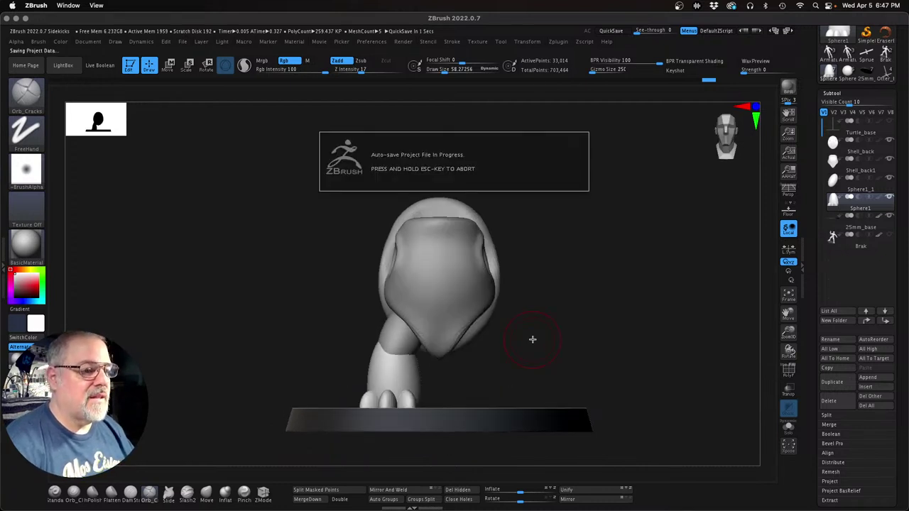
{"action": "left_click_drag", "start_coordinate": [541, 345], "coordinate": [540, 340]}
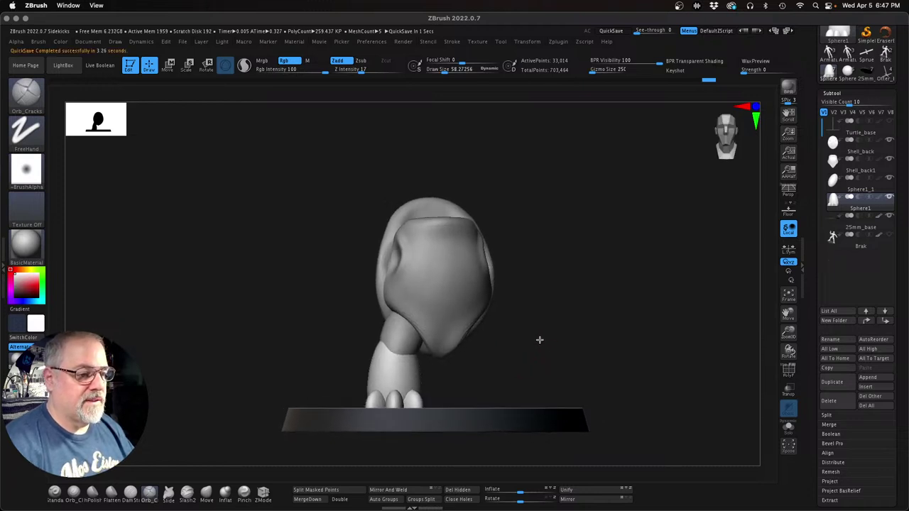
{"action": "left_click", "coordinate": [540, 341]}
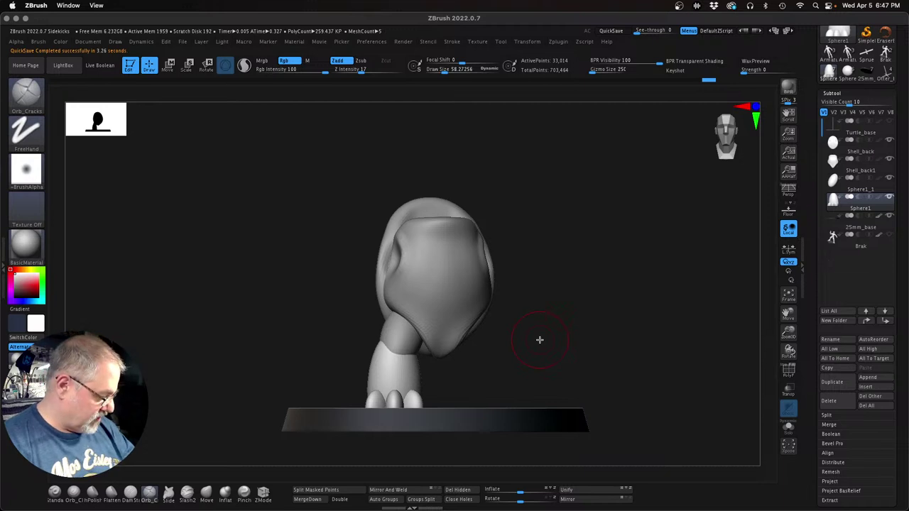
Step: Place the gizmo pivot at the sole of the foot by drawing a vertical transpose line from the sole up the leg
{"action": "key", "text": "w"}
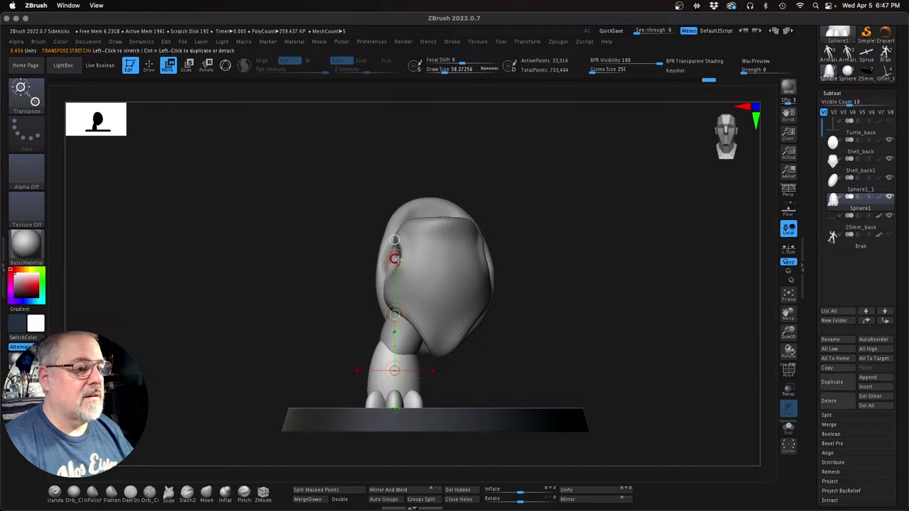
{"action": "left_click_drag", "start_coordinate": [411, 403], "coordinate": [416, 331]}
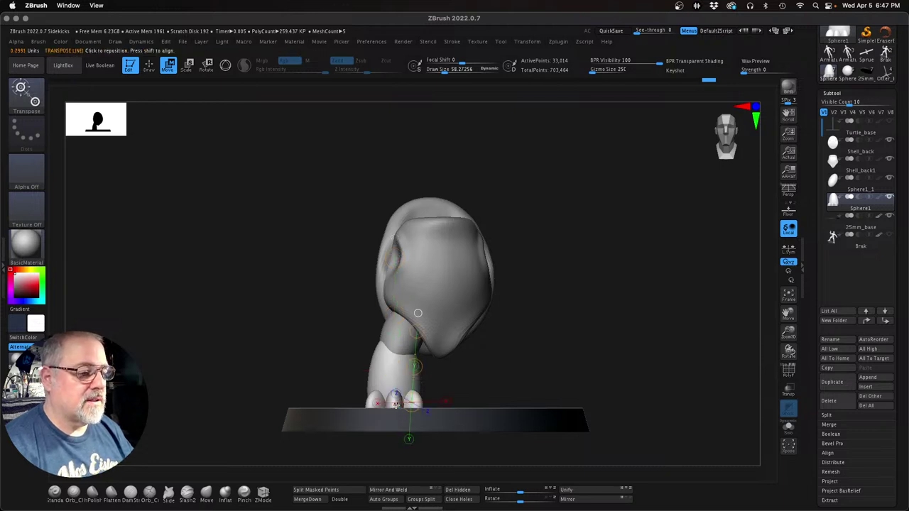
{"action": "left_click_drag", "start_coordinate": [394, 408], "coordinate": [399, 318]}
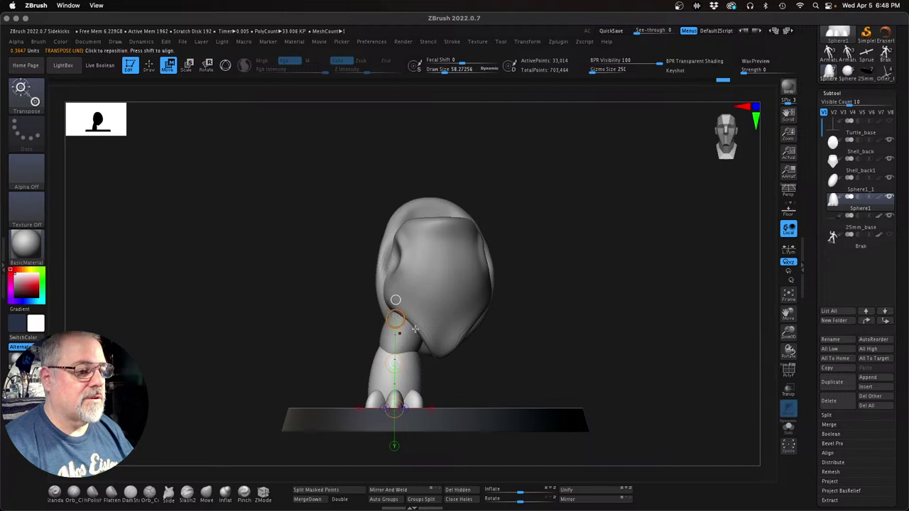
{"action": "left_click", "coordinate": [225, 71]}
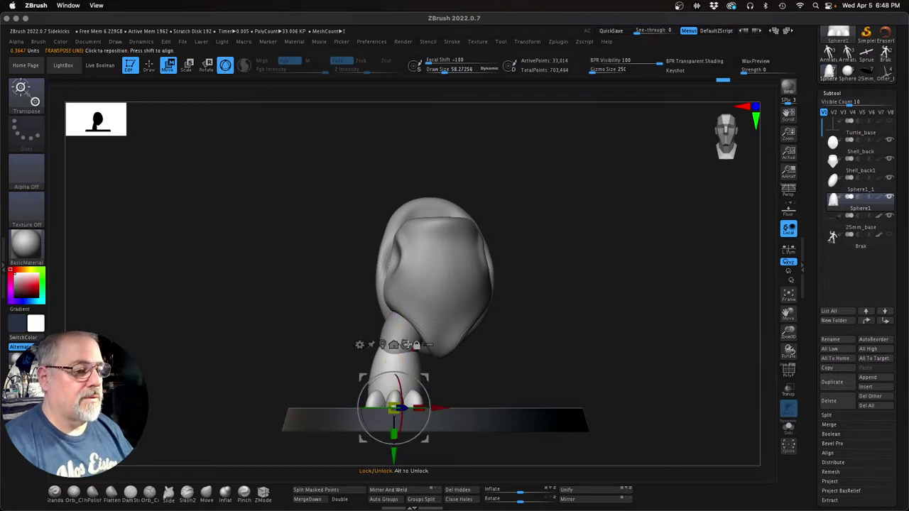
Step: Return to Draw mode, review the leg, and merge the upper leg Sphere1_1 down with the lower leg Sphere1
{"action": "left_click", "coordinate": [381, 345]}
{"action": "mouse_move", "coordinate": [596, 368]}
{"action": "left_mouse_down", "text": "shift"}
{"action": "mouse_move", "coordinate": [611, 365]}
{"action": "mouse_move", "coordinate": [599, 368]}
{"action": "left_mouse_up", "text": "shift"}
{"action": "key", "text": "q"}
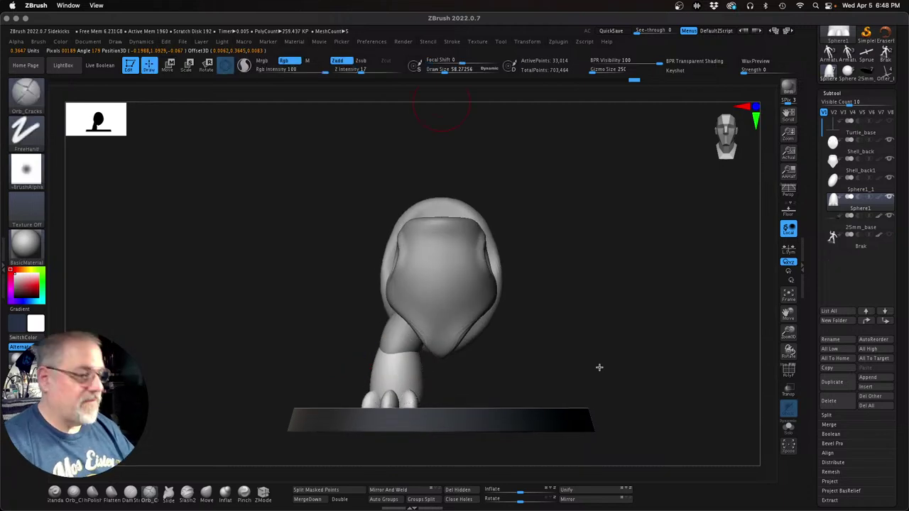
{"action": "mouse_move", "coordinate": [676, 373]}
{"action": "left_mouse_down"}
{"action": "mouse_move", "coordinate": [607, 370]}
{"action": "mouse_move", "coordinate": [625, 353]}
{"action": "mouse_move", "coordinate": [616, 352]}
{"action": "left_mouse_up"}
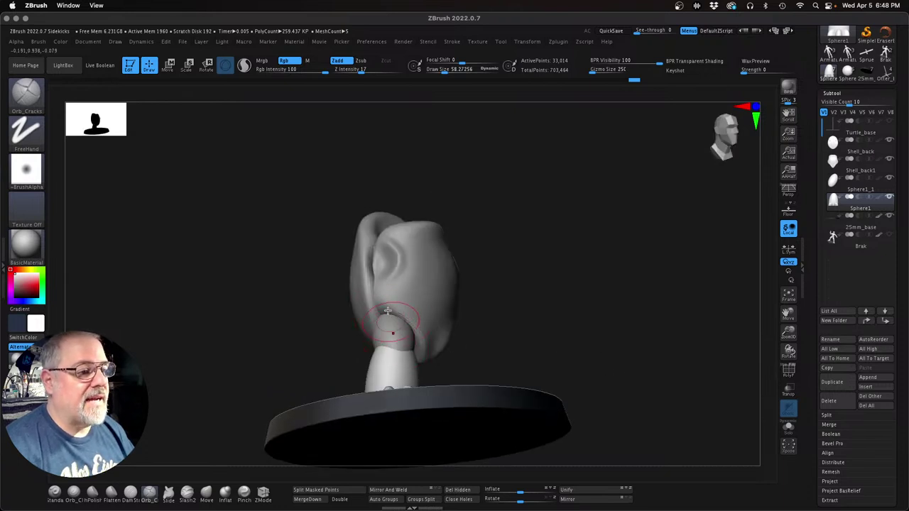
{"action": "left_click_drag", "start_coordinate": [681, 336], "coordinate": [622, 327]}
{"action": "key", "text": "Up"}
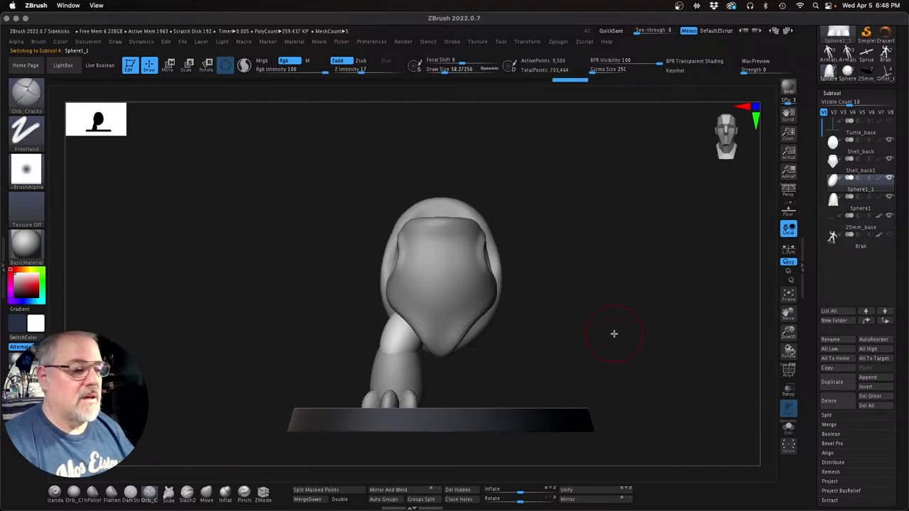
{"action": "left_click", "coordinate": [315, 500]}
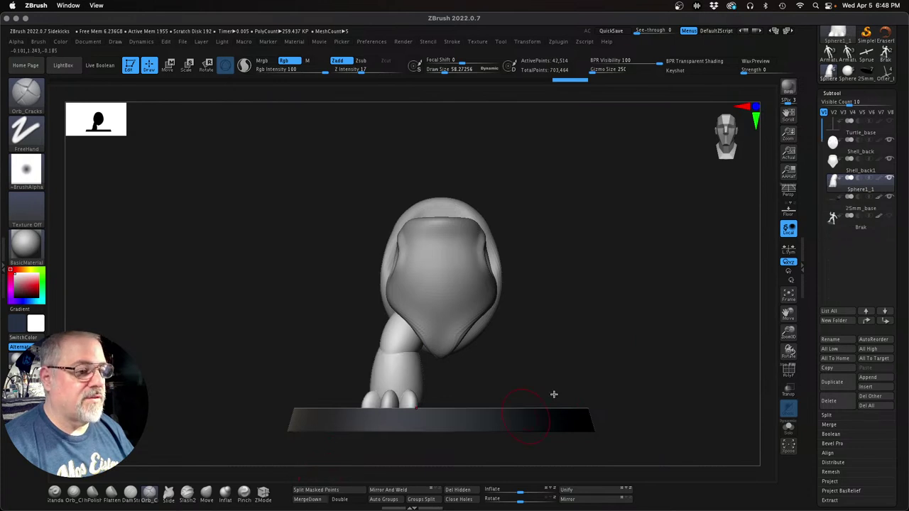
Step: Mirror and weld the merged leg Sphere1_1 to create the matching leg on the opposite side of the body
{"action": "mouse_move", "coordinate": [574, 370]}
{"action": "left_mouse_down"}
{"action": "mouse_move", "coordinate": [604, 367]}
{"action": "mouse_move", "coordinate": [566, 370]}
{"action": "left_mouse_up"}
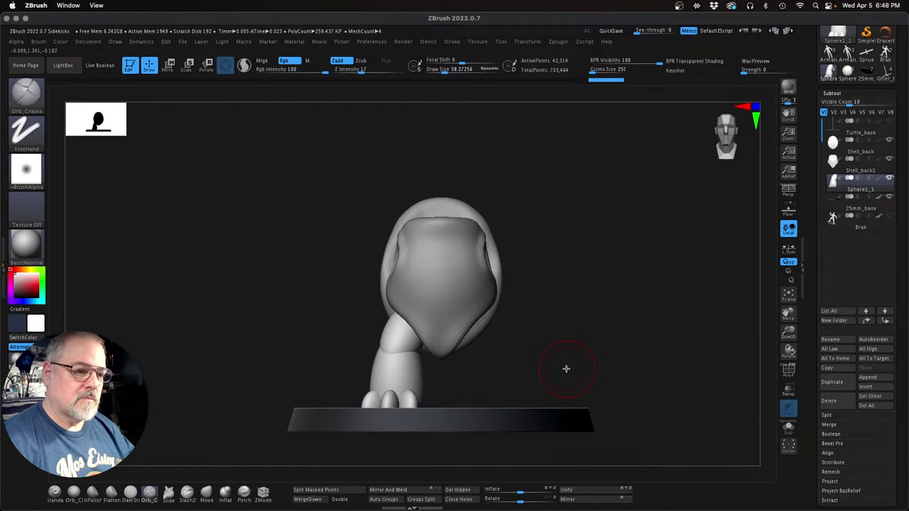
{"action": "left_click", "coordinate": [388, 490]}
{"action": "left_click_drag", "start_coordinate": [601, 343], "coordinate": [566, 346]}
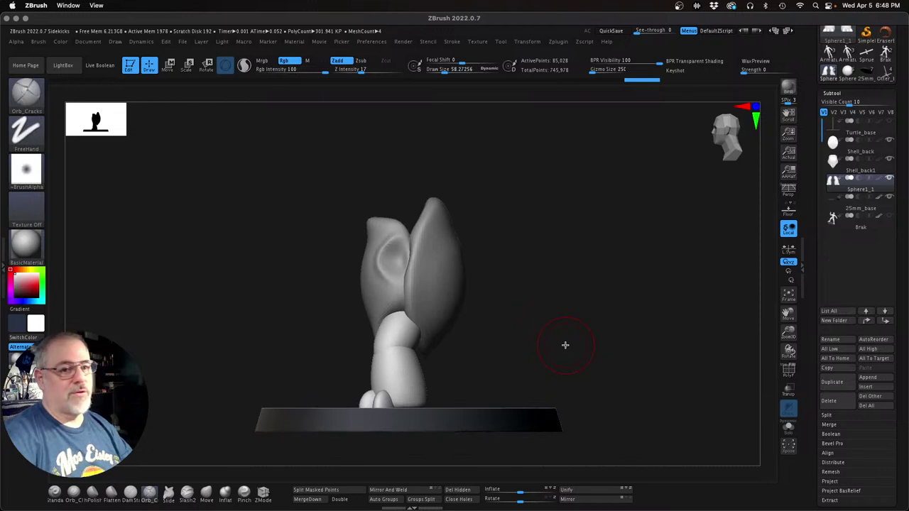
Step: Show the Turtle_base ruler to check the turtle's proportions from the front, and hide the ruler again
{"action": "key", "text": "Up"}
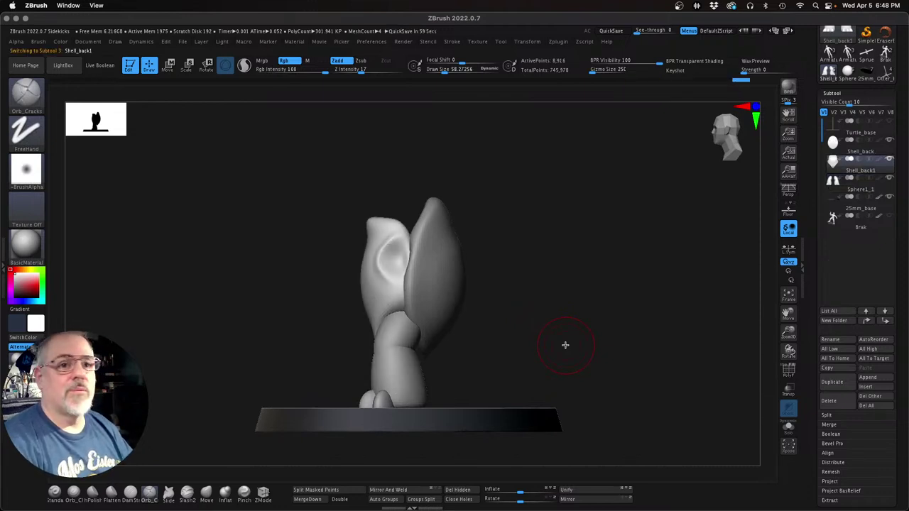
{"action": "left_click", "coordinate": [892, 125]}
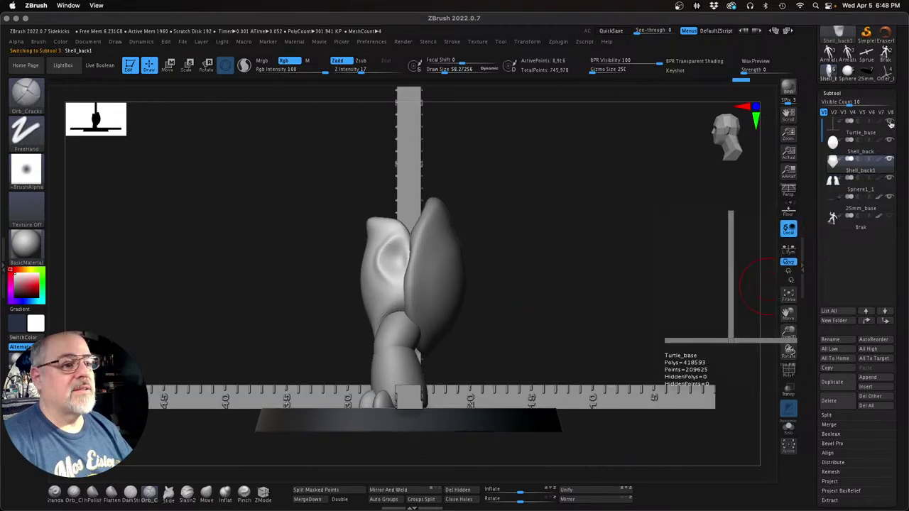
{"action": "mouse_move", "coordinate": [640, 250]}
{"action": "left_mouse_down"}
{"action": "mouse_move", "coordinate": [654, 247]}
{"action": "mouse_move", "coordinate": [638, 250]}
{"action": "left_mouse_up"}
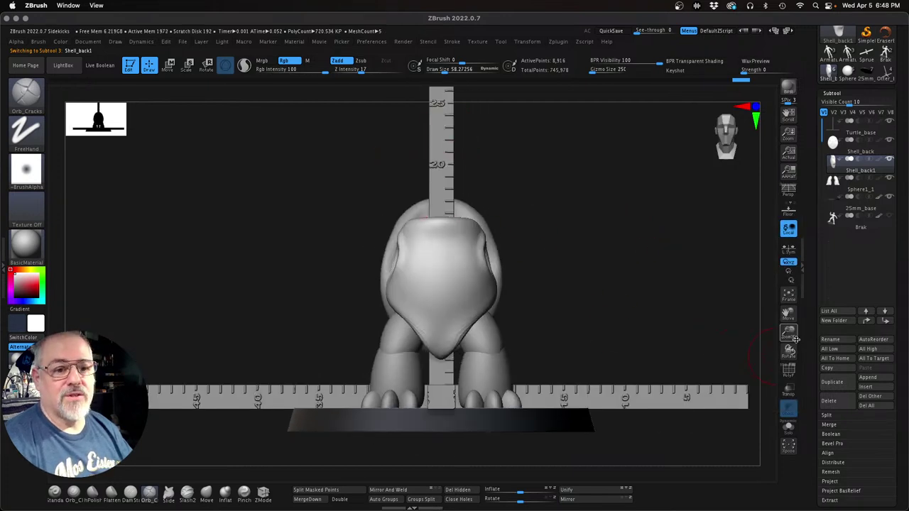
{"action": "left_click_drag", "start_coordinate": [791, 336], "coordinate": [785, 336]}
{"action": "left_click_drag", "start_coordinate": [633, 308], "coordinate": [547, 315], "text": "alt"}
{"action": "left_click", "coordinate": [888, 140]}
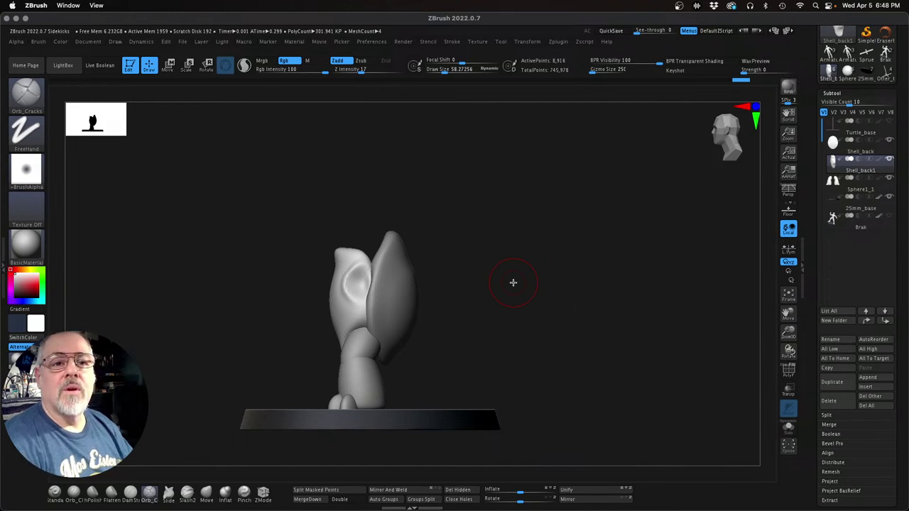
Step: Rename the front shell subtool Shell_back1 as Shell_front
{"action": "key", "text": "Up"}
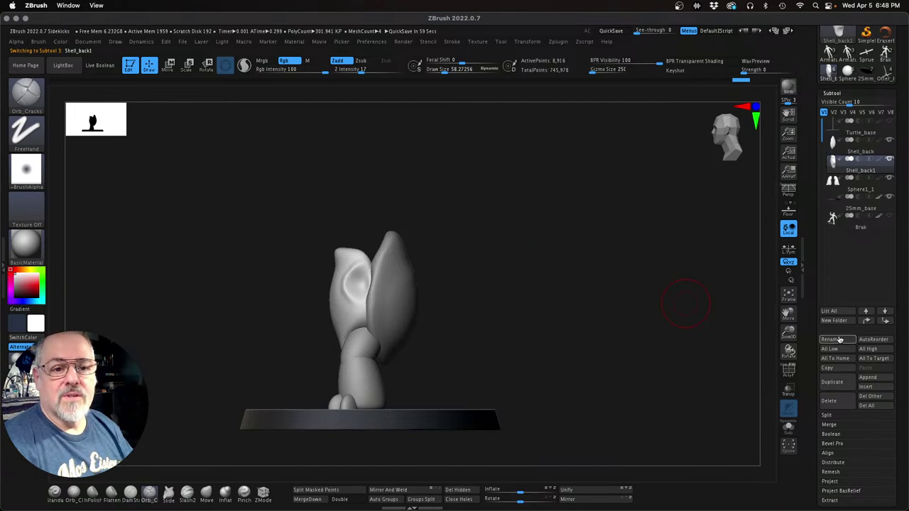
{"action": "left_click", "coordinate": [833, 339]}
{"action": "key", "text": "Right"}
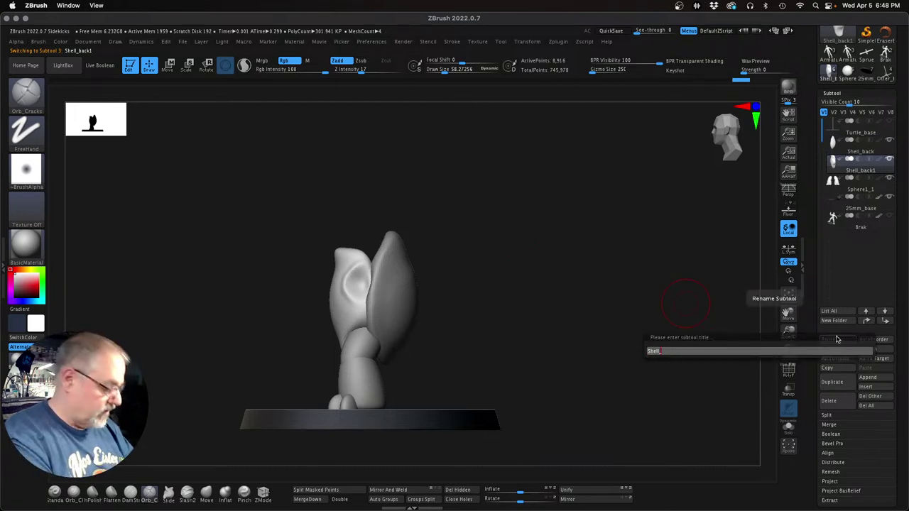
{"action": "type", "text": "Shell_front"}
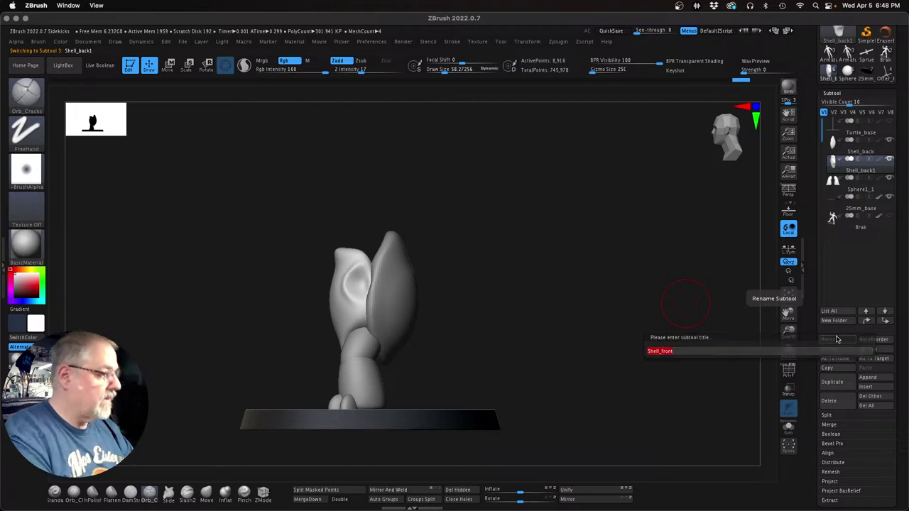
{"action": "key", "text": "Return"}
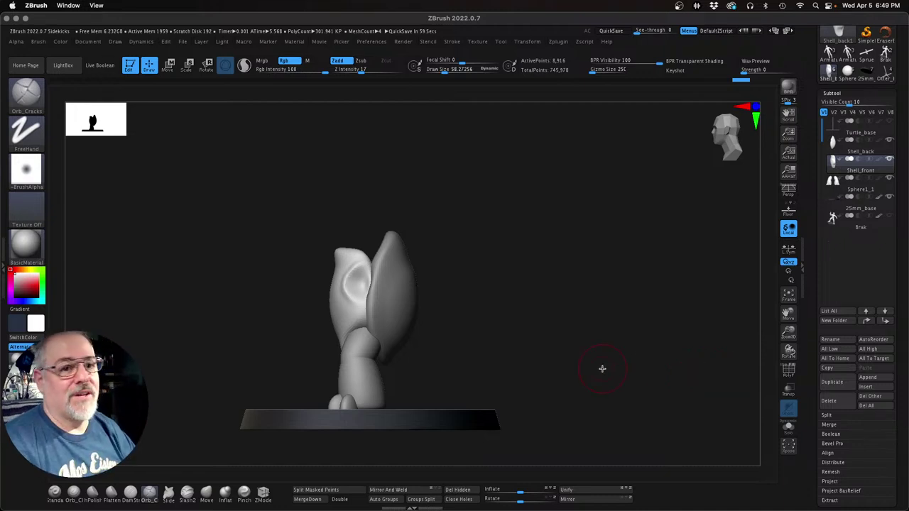
Step: Enlarge the draw size to about 106 and hide the 25 mm base to work on the turtle from below
{"action": "key", "text": "Up"}
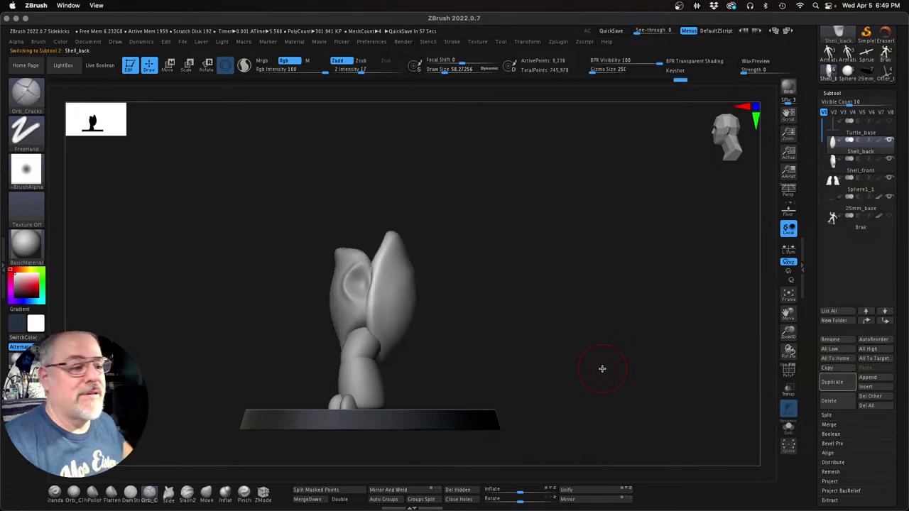
{"action": "key", "text": "s"}
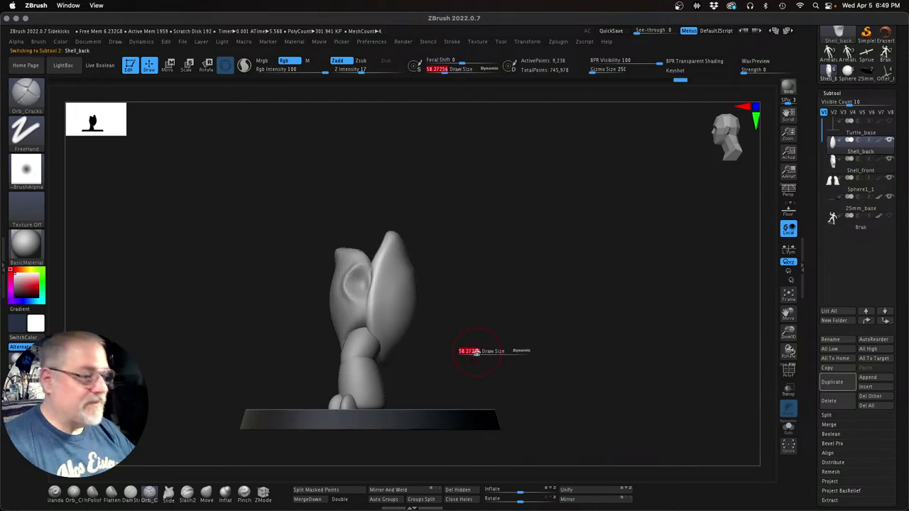
{"action": "left_click_drag", "start_coordinate": [478, 352], "coordinate": [483, 350]}
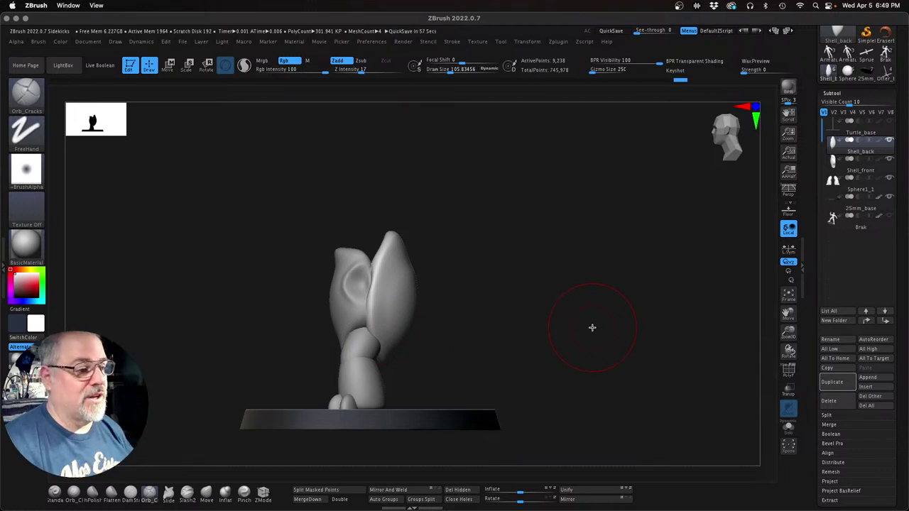
{"action": "mouse_move", "coordinate": [592, 327]}
{"action": "left_mouse_down"}
{"action": "mouse_move", "coordinate": [550, 329]}
{"action": "mouse_move", "coordinate": [572, 306]}
{"action": "mouse_move", "coordinate": [585, 324]}
{"action": "left_mouse_up"}
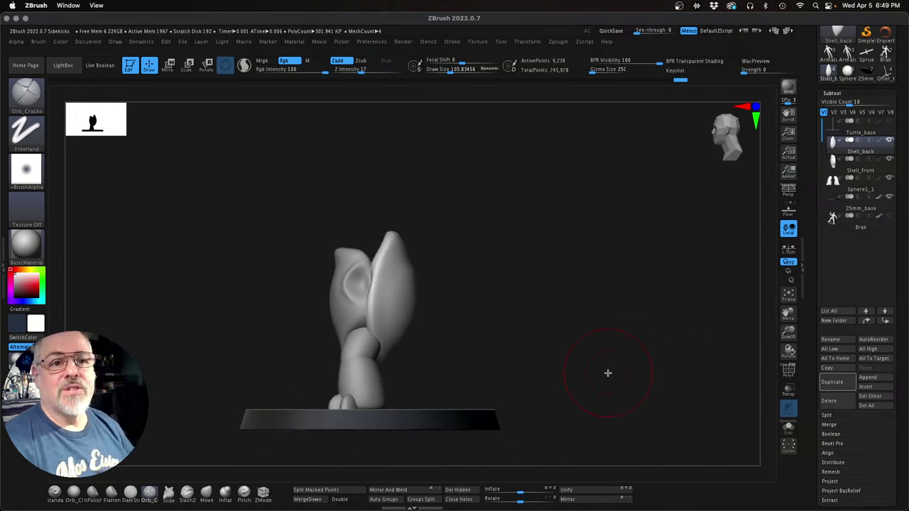
{"action": "left_click", "coordinate": [890, 215]}
{"action": "mouse_move", "coordinate": [571, 356]}
{"action": "left_mouse_down"}
{"action": "mouse_move", "coordinate": [553, 241]}
{"action": "mouse_move", "coordinate": [562, 253]}
{"action": "mouse_move", "coordinate": [503, 345]}
{"action": "left_mouse_up"}
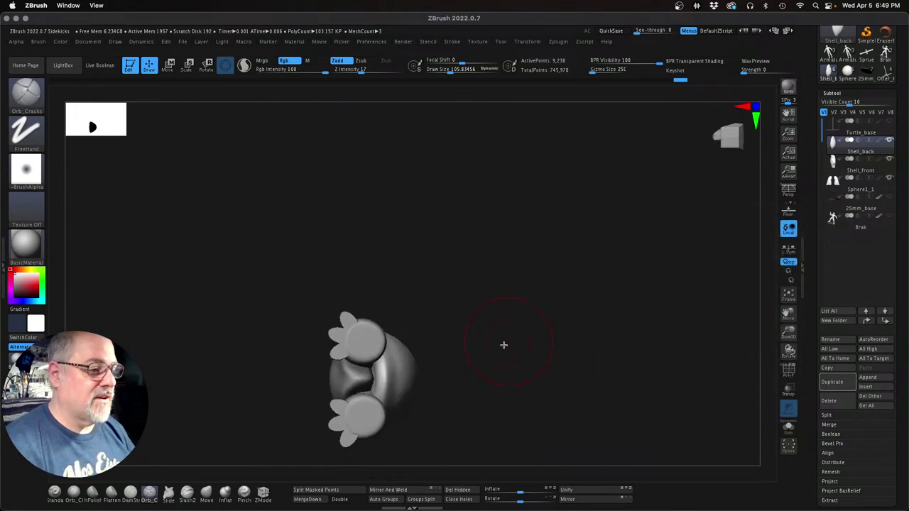
Step: Select Shell_front and reshape its lower edge around the legs with the Move brush, working from underneath
{"action": "left_click", "coordinate": [401, 376], "text": "alt"}
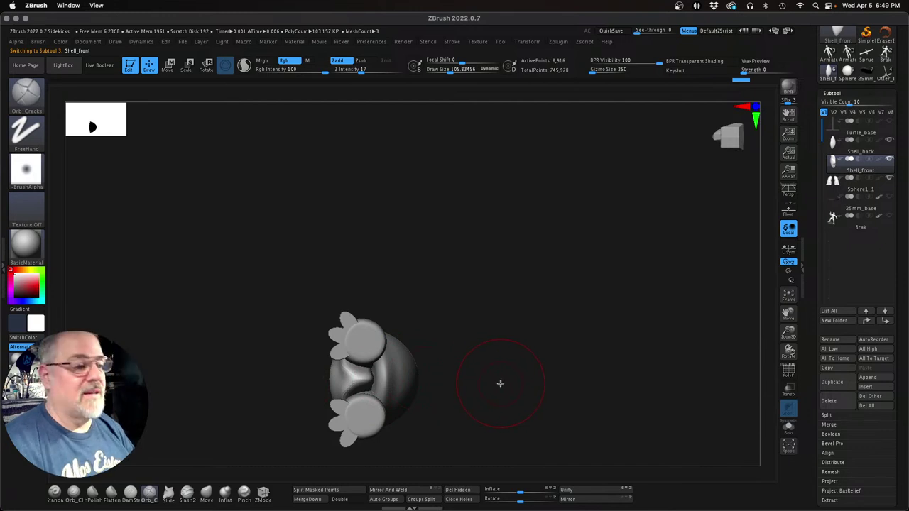
{"action": "mouse_move", "coordinate": [515, 385]}
{"action": "left_mouse_down"}
{"action": "mouse_move", "coordinate": [544, 381]}
{"action": "mouse_move", "coordinate": [525, 400]}
{"action": "left_mouse_up"}
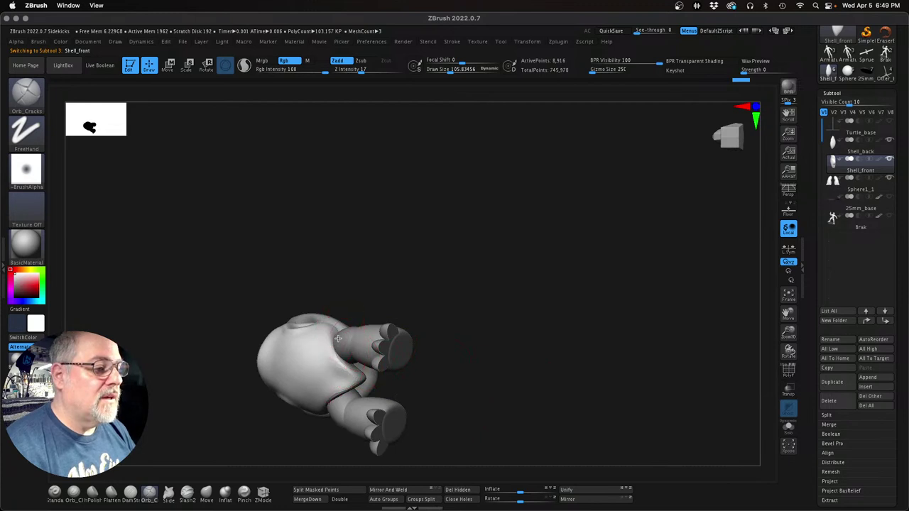
{"action": "left_click", "coordinate": [205, 493]}
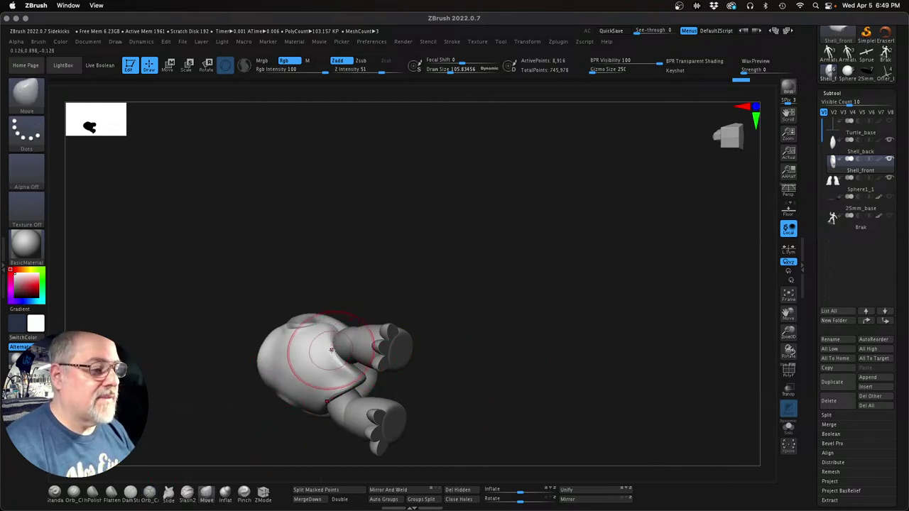
{"action": "left_click_drag", "start_coordinate": [336, 350], "coordinate": [341, 364]}
{"action": "mouse_move", "coordinate": [432, 386]}
{"action": "left_mouse_down"}
{"action": "mouse_move", "coordinate": [424, 371]}
{"action": "mouse_move", "coordinate": [400, 364]}
{"action": "left_mouse_up"}
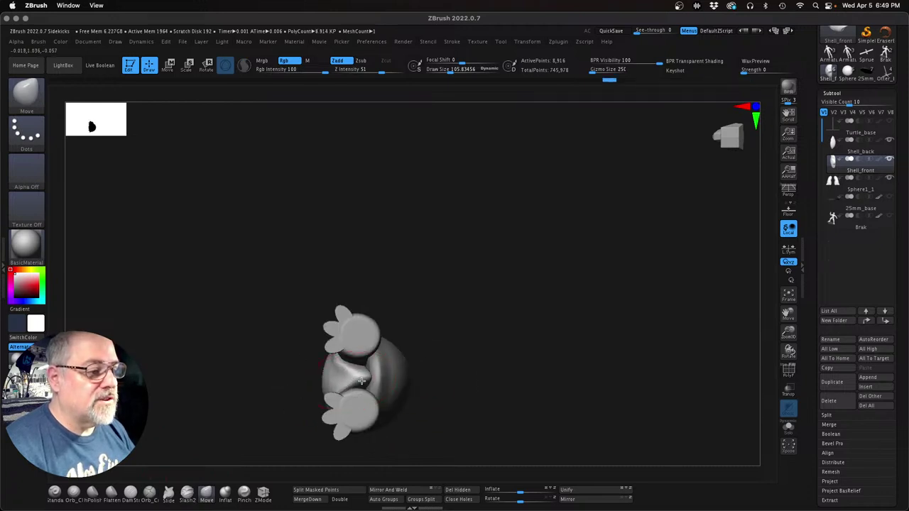
{"action": "mouse_move", "coordinate": [362, 382]}
{"action": "right_mouse_down"}
{"action": "mouse_move", "coordinate": [443, 351]}
{"action": "mouse_move", "coordinate": [438, 298]}
{"action": "mouse_move", "coordinate": [380, 367]}
{"action": "mouse_move", "coordinate": [469, 337]}
{"action": "mouse_move", "coordinate": [483, 323]}
{"action": "mouse_move", "coordinate": [459, 394]}
{"action": "right_mouse_up"}
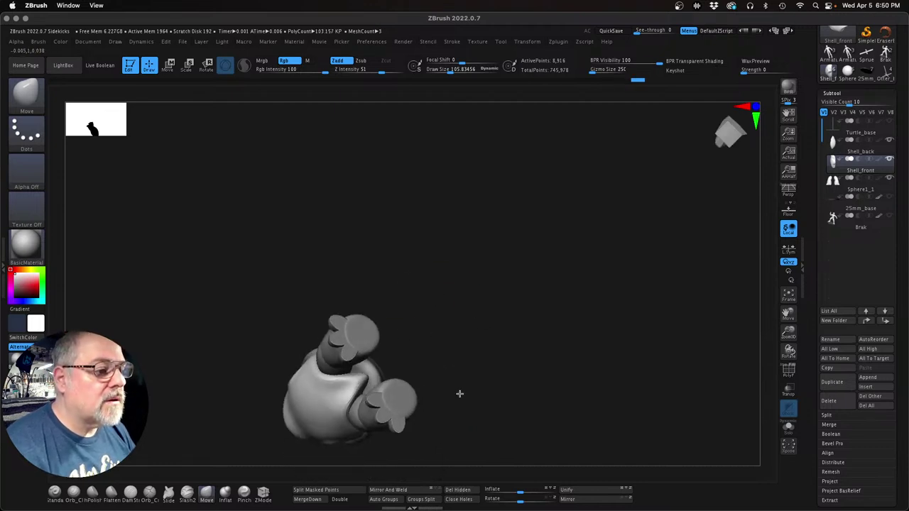
{"action": "right_click_drag", "start_coordinate": [356, 377], "coordinate": [507, 367]}
Step: Adjust the lower edges of Shell_back and Shell_front between the legs with the Move brush
{"action": "key", "text": "Up"}
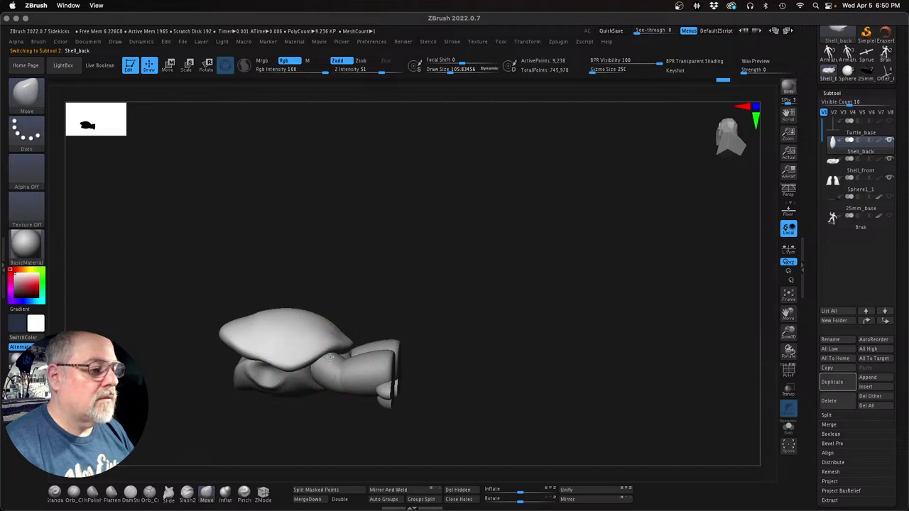
{"action": "mouse_move", "coordinate": [423, 341]}
{"action": "left_mouse_down"}
{"action": "mouse_move", "coordinate": [463, 339]}
{"action": "mouse_move", "coordinate": [363, 344]}
{"action": "mouse_move", "coordinate": [470, 301]}
{"action": "mouse_move", "coordinate": [493, 244]}
{"action": "mouse_move", "coordinate": [481, 300]}
{"action": "mouse_move", "coordinate": [413, 344]}
{"action": "mouse_move", "coordinate": [375, 353]}
{"action": "left_mouse_up"}
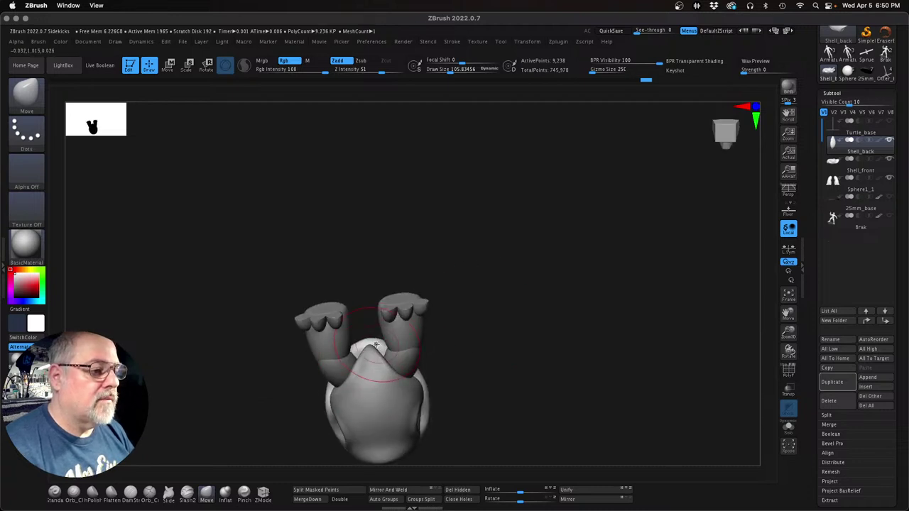
{"action": "left_click", "coordinate": [438, 343], "text": "alt"}
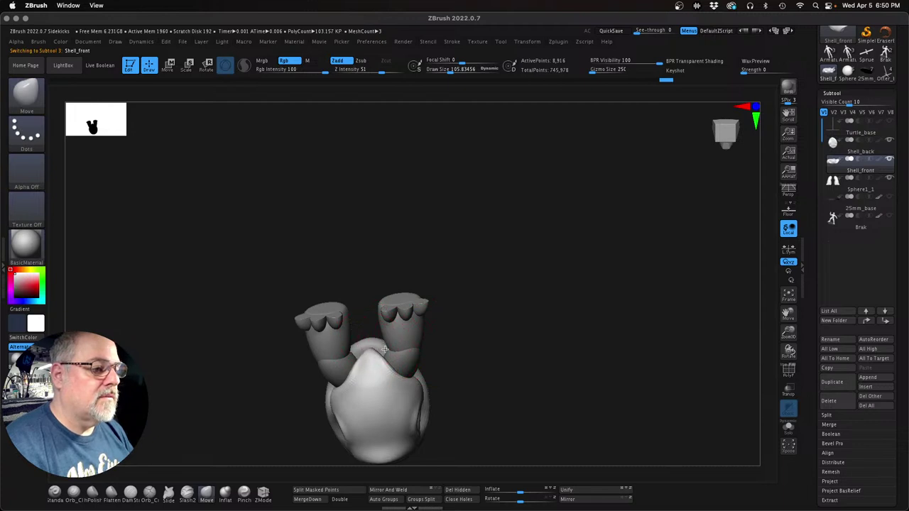
{"action": "left_click_drag", "start_coordinate": [462, 370], "coordinate": [381, 352]}
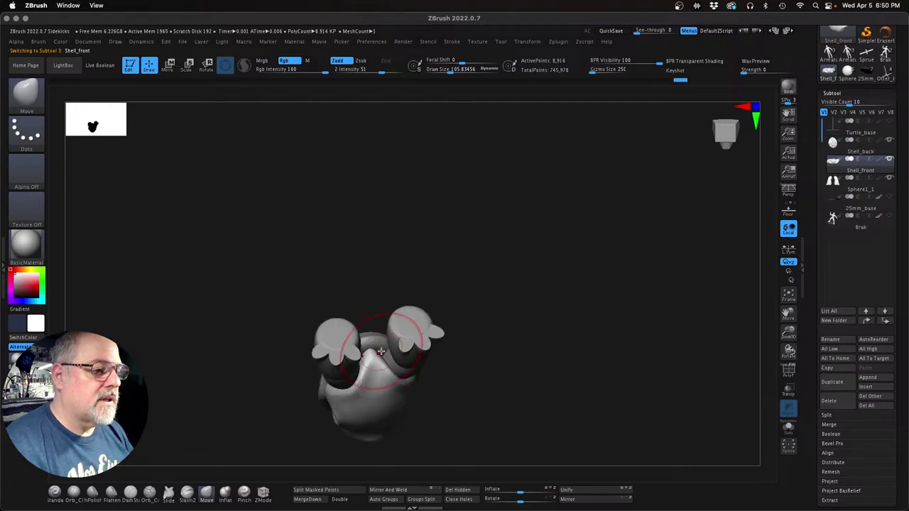
{"action": "left_click_drag", "start_coordinate": [527, 386], "coordinate": [568, 348]}
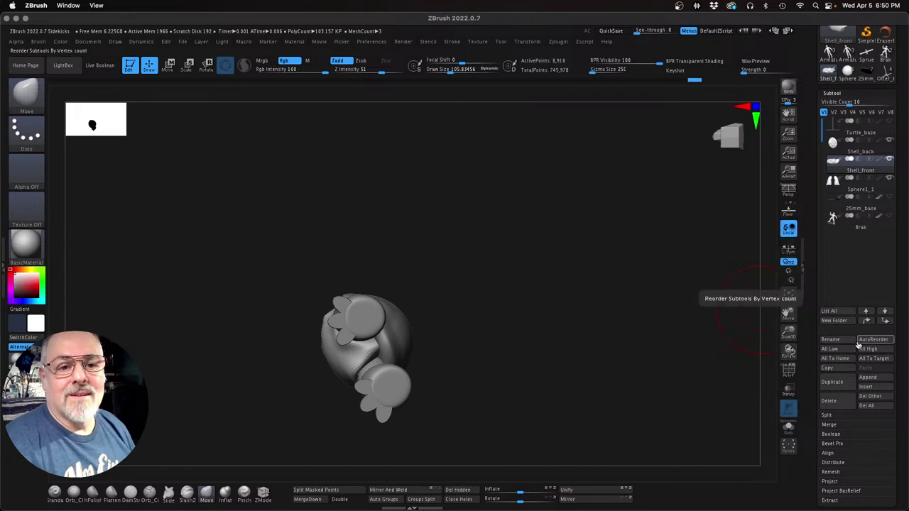
Step: Select the mirrored legs subtool Sphere1_1 and rename it as Legs
{"action": "left_click", "coordinate": [831, 350]}
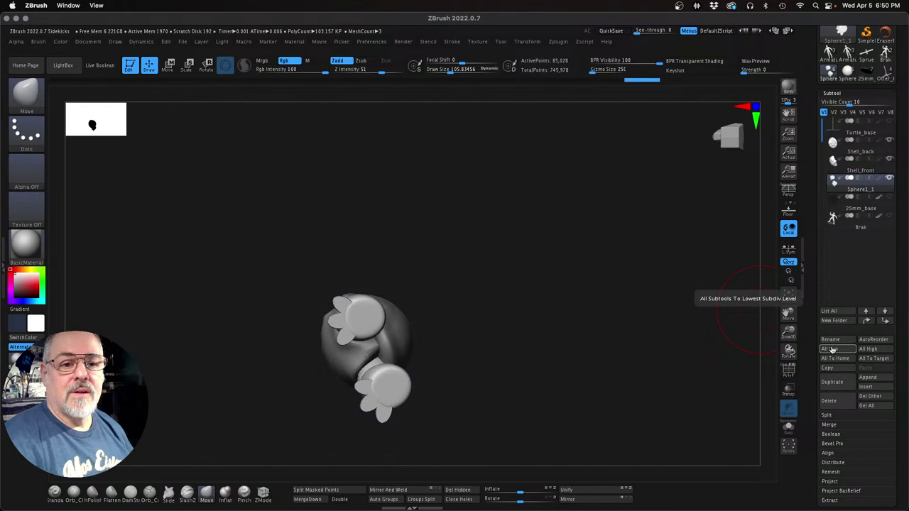
{"action": "left_click", "coordinate": [836, 342]}
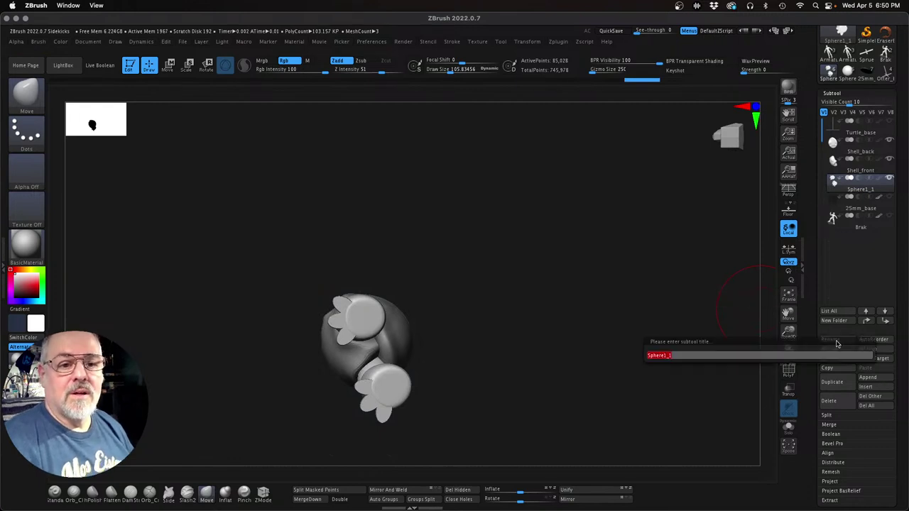
{"action": "type", "text": "Leg"}
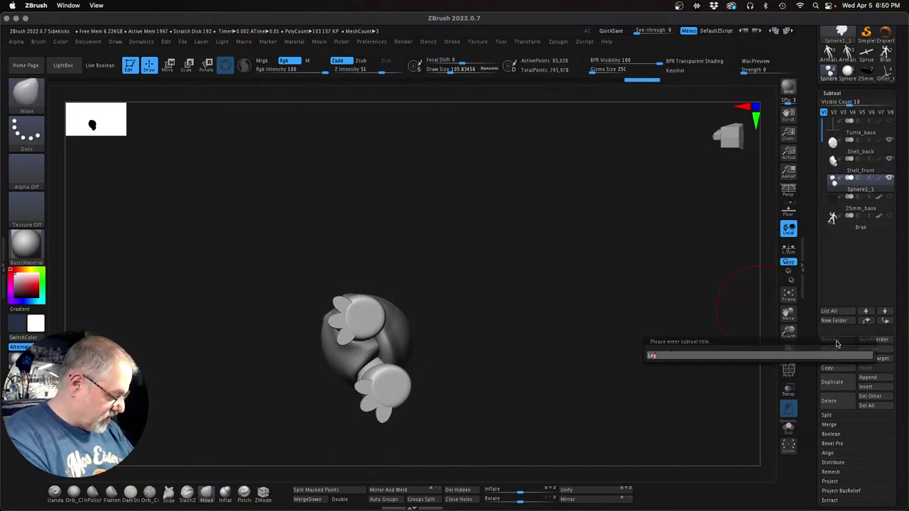
{"action": "type", "text": "s"}
{"action": "key", "text": "Return"}
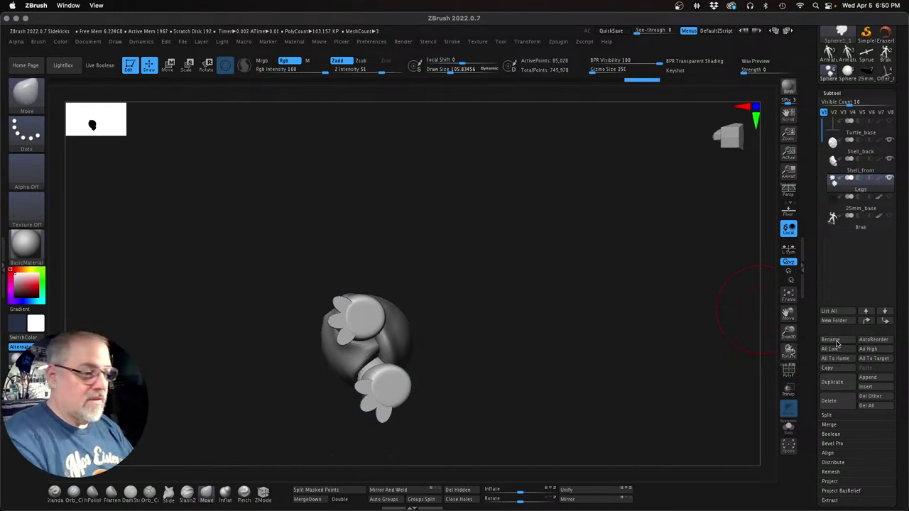
Step: Hide the Legs and define Shell_front's lower edge beside the leg opening with the Orb_Cracks brush at draw size about 46
{"action": "left_click", "coordinate": [882, 175]}
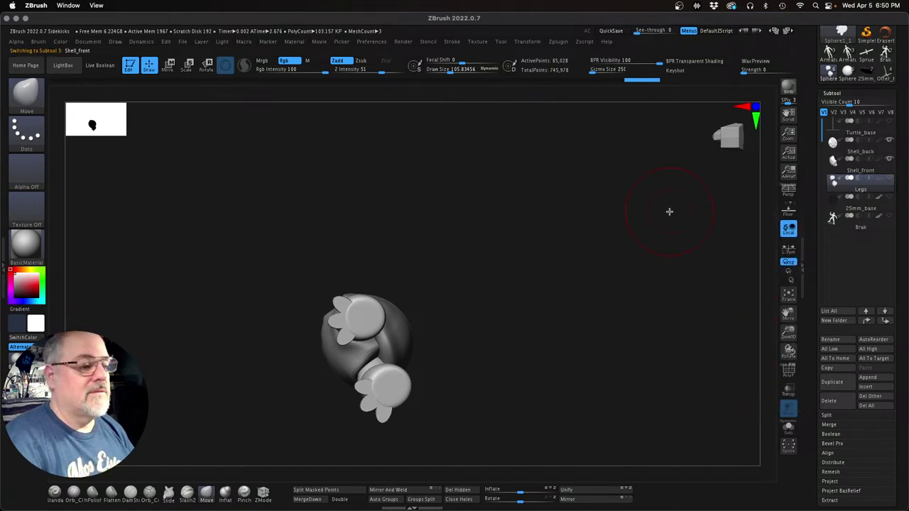
{"action": "left_click_drag", "start_coordinate": [789, 332], "coordinate": [824, 401]}
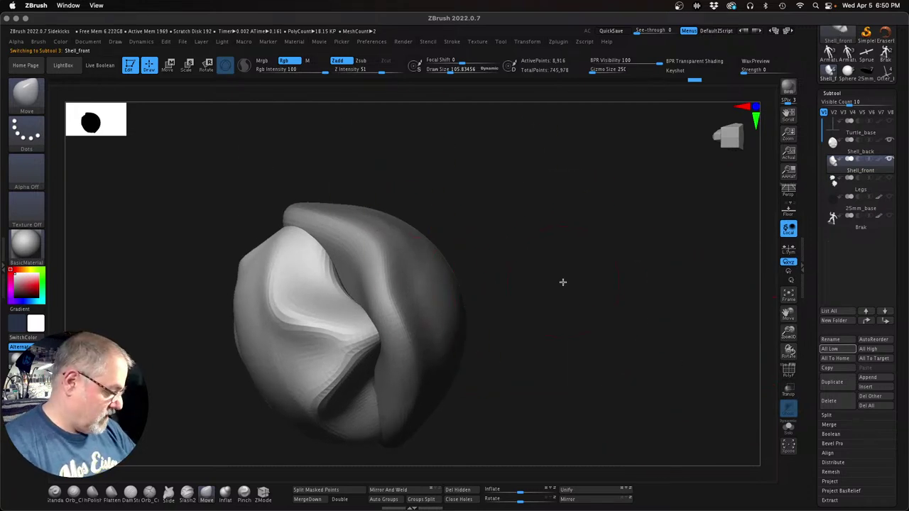
{"action": "mouse_move", "coordinate": [562, 282]}
{"action": "left_mouse_down"}
{"action": "mouse_move", "coordinate": [537, 286]}
{"action": "mouse_move", "coordinate": [551, 268]}
{"action": "left_mouse_up"}
{"action": "key", "text": "s"}
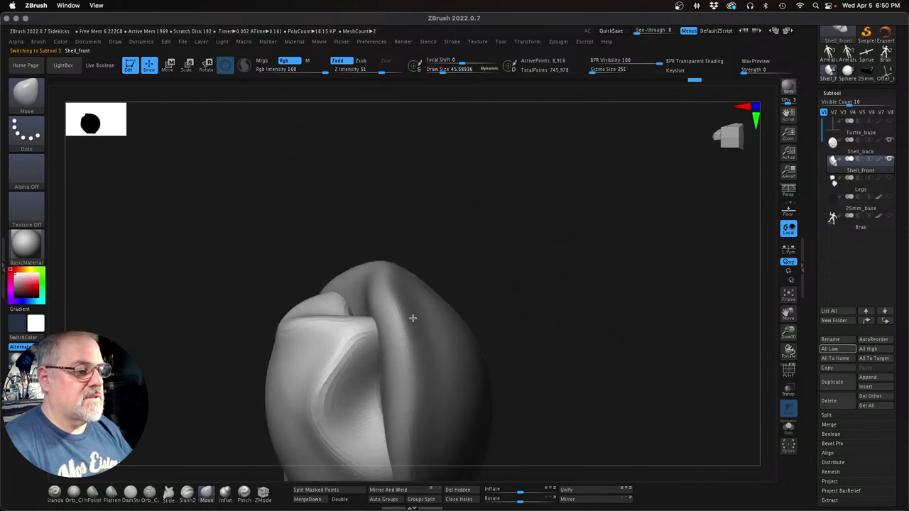
{"action": "left_click", "coordinate": [150, 493]}
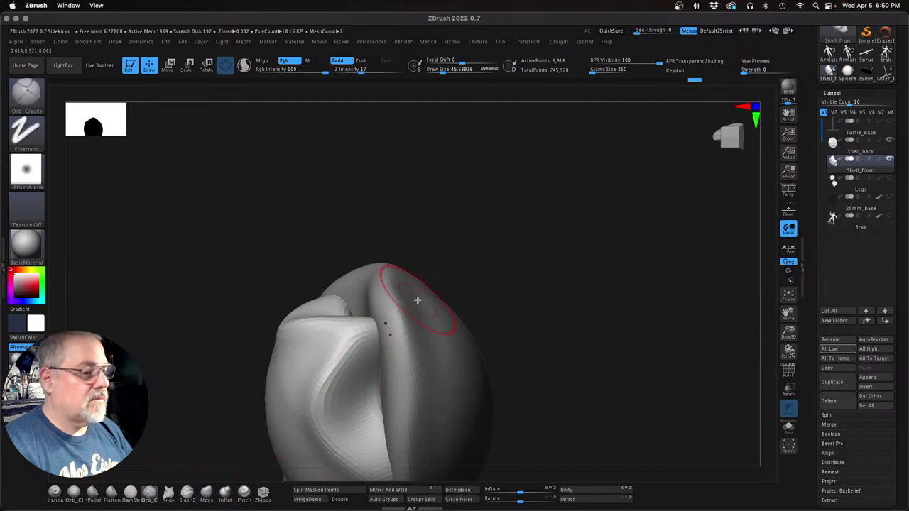
{"action": "mouse_move", "coordinate": [380, 348]}
{"action": "left_mouse_down"}
{"action": "mouse_move", "coordinate": [344, 368]}
{"action": "mouse_move", "coordinate": [372, 353]}
{"action": "mouse_move", "coordinate": [358, 329]}
{"action": "mouse_move", "coordinate": [347, 361]}
{"action": "mouse_move", "coordinate": [365, 324]}
{"action": "mouse_move", "coordinate": [379, 337]}
{"action": "left_mouse_up"}
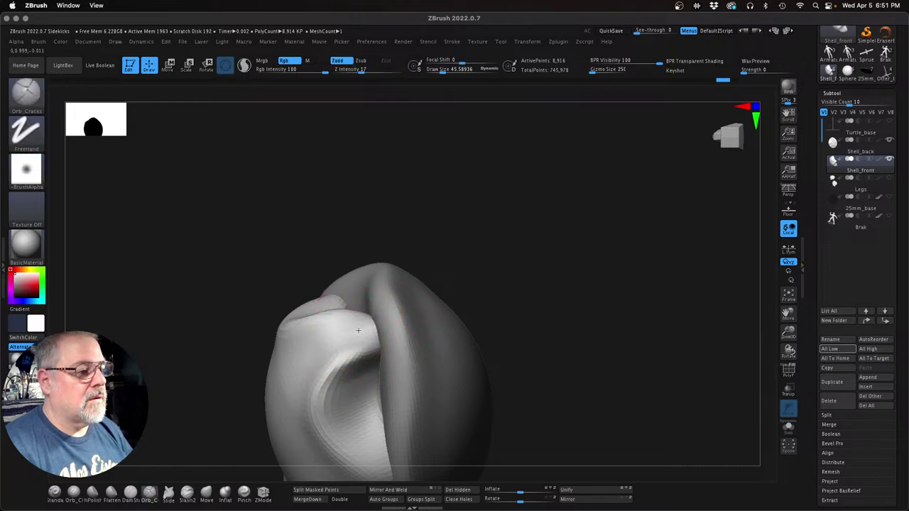
Step: Smooth Shell_front's lower corner between the leg openings and pull its edge outward with the Move brush
{"action": "mouse_move", "coordinate": [487, 284]}
{"action": "left_mouse_down"}
{"action": "mouse_move", "coordinate": [538, 265]}
{"action": "mouse_move", "coordinate": [506, 268]}
{"action": "left_mouse_up"}
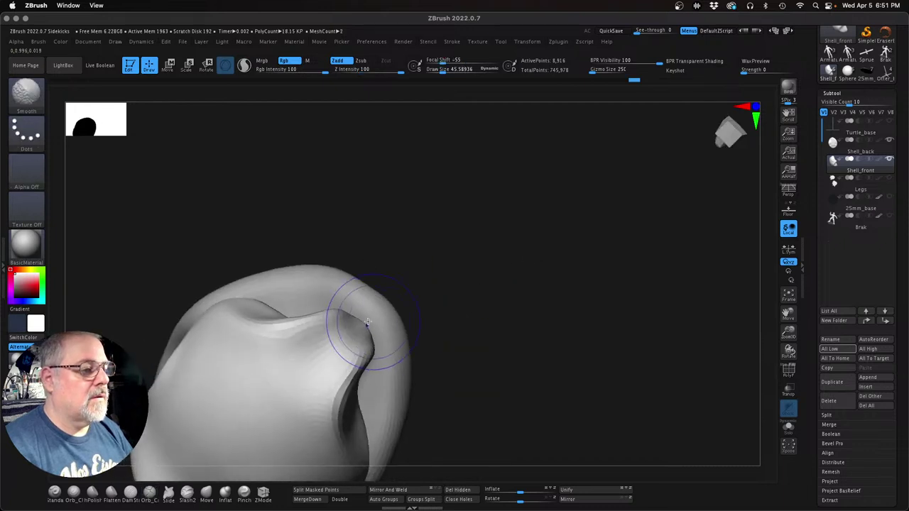
{"action": "left_click_drag", "start_coordinate": [368, 322], "coordinate": [363, 326], "text": "shift"}
{"action": "mouse_move", "coordinate": [426, 260]}
{"action": "left_mouse_down"}
{"action": "mouse_move", "coordinate": [447, 303]}
{"action": "mouse_move", "coordinate": [342, 313]}
{"action": "left_mouse_up"}
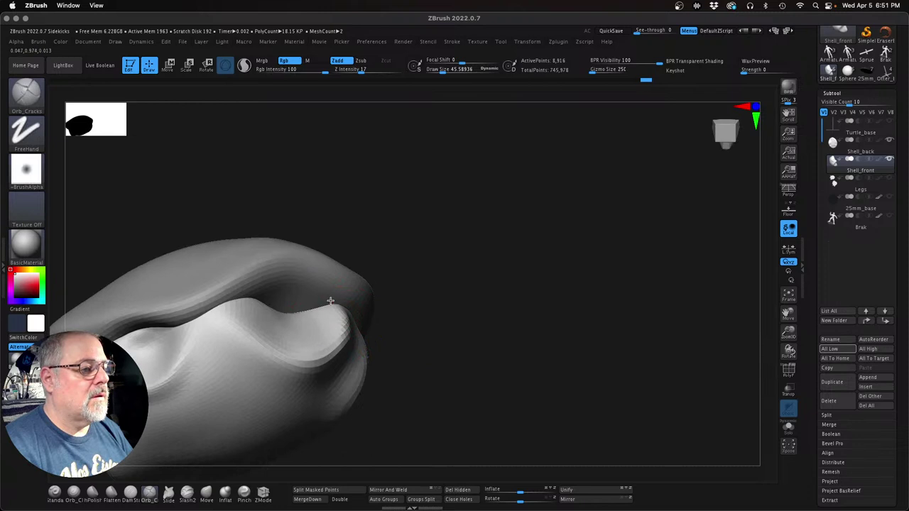
{"action": "mouse_move", "coordinate": [397, 301]}
{"action": "left_mouse_down"}
{"action": "mouse_move", "coordinate": [461, 294]}
{"action": "mouse_move", "coordinate": [454, 298]}
{"action": "left_mouse_up"}
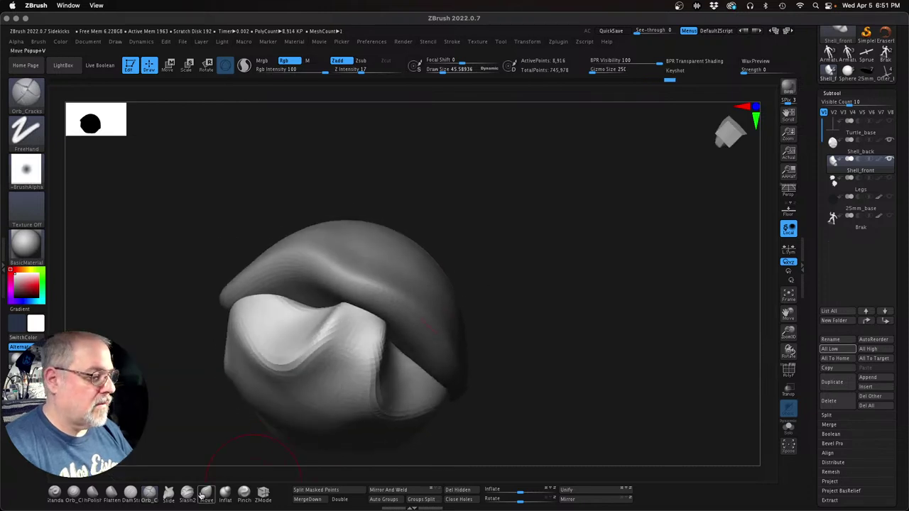
{"action": "left_click", "coordinate": [204, 495]}
{"action": "mouse_move", "coordinate": [349, 315]}
{"action": "left_mouse_down"}
{"action": "mouse_move", "coordinate": [405, 315]}
{"action": "mouse_move", "coordinate": [377, 363]}
{"action": "left_mouse_up"}
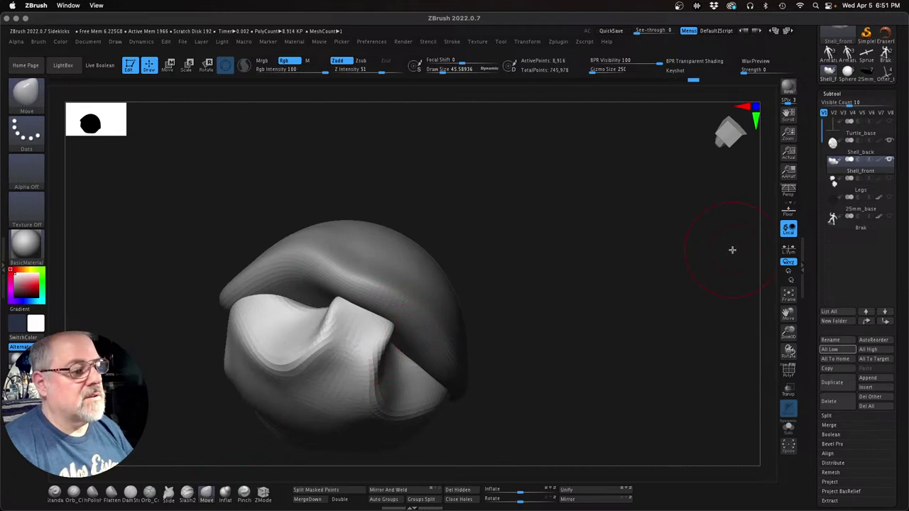
Step: Show the Legs again and refine Shell_front's rim around the upper leg with the Move and Orb_Cracks brushes
{"action": "left_click", "coordinate": [889, 180]}
{"action": "left_click_drag", "start_coordinate": [622, 286], "coordinate": [637, 252]}
{"action": "mouse_move", "coordinate": [667, 308]}
{"action": "left_mouse_down"}
{"action": "mouse_move", "coordinate": [690, 319]}
{"action": "mouse_move", "coordinate": [672, 320]}
{"action": "left_mouse_up"}
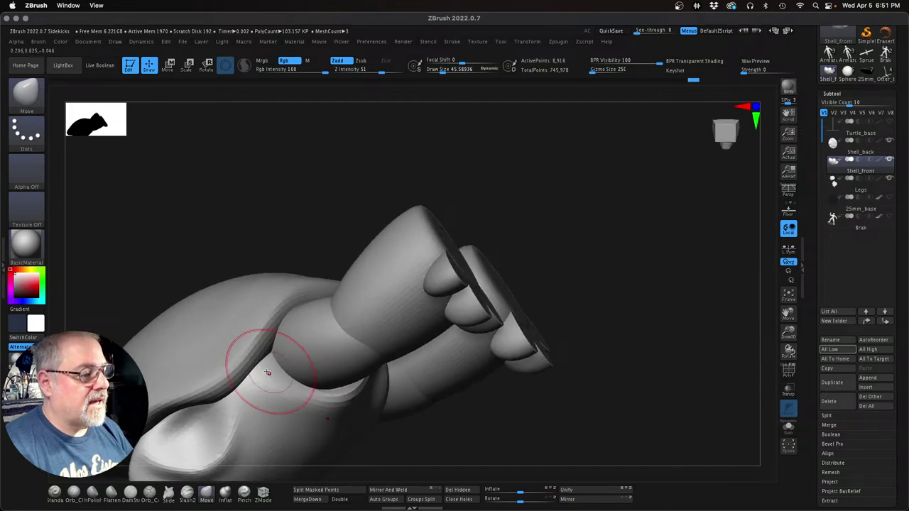
{"action": "left_click_drag", "start_coordinate": [268, 373], "coordinate": [284, 381]}
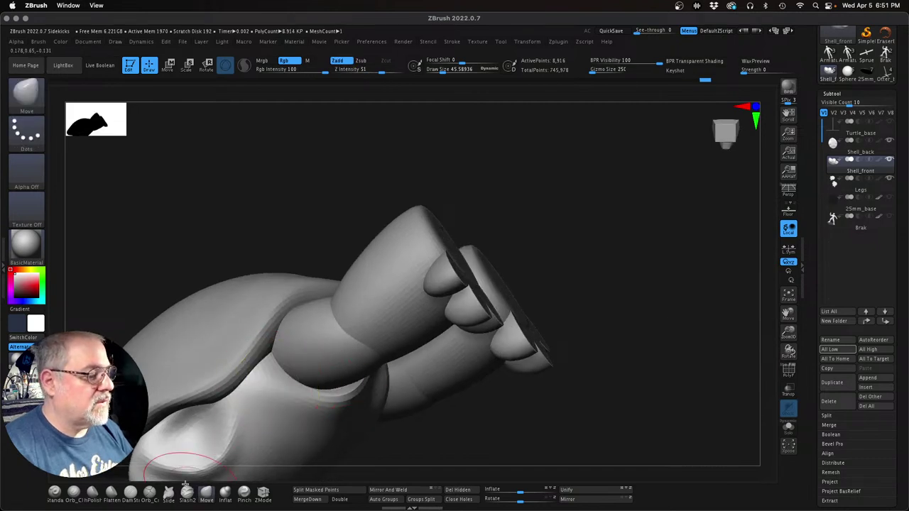
{"action": "left_click", "coordinate": [149, 491]}
{"action": "mouse_move", "coordinate": [268, 348]}
{"action": "left_mouse_down"}
{"action": "mouse_move", "coordinate": [272, 373]}
{"action": "mouse_move", "coordinate": [302, 390]}
{"action": "mouse_move", "coordinate": [288, 374]}
{"action": "left_mouse_up"}
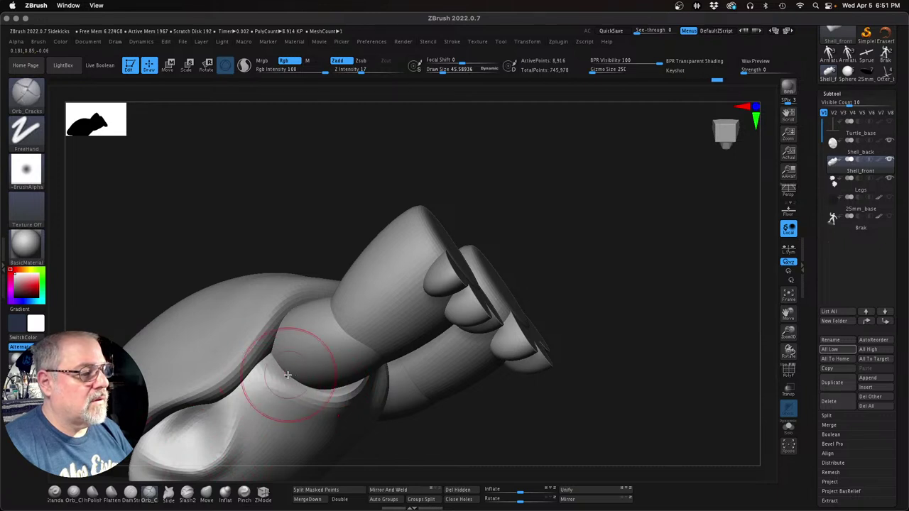
Step: Isolate Shell_back, flip it with Mirror, and make both halves symmetrical with Mirror And Weld
{"action": "left_click_drag", "start_coordinate": [788, 331], "coordinate": [787, 355]}
{"action": "left_click_drag", "start_coordinate": [694, 319], "coordinate": [456, 274]}
{"action": "left_click_drag", "start_coordinate": [425, 373], "coordinate": [559, 361], "text": "alt"}
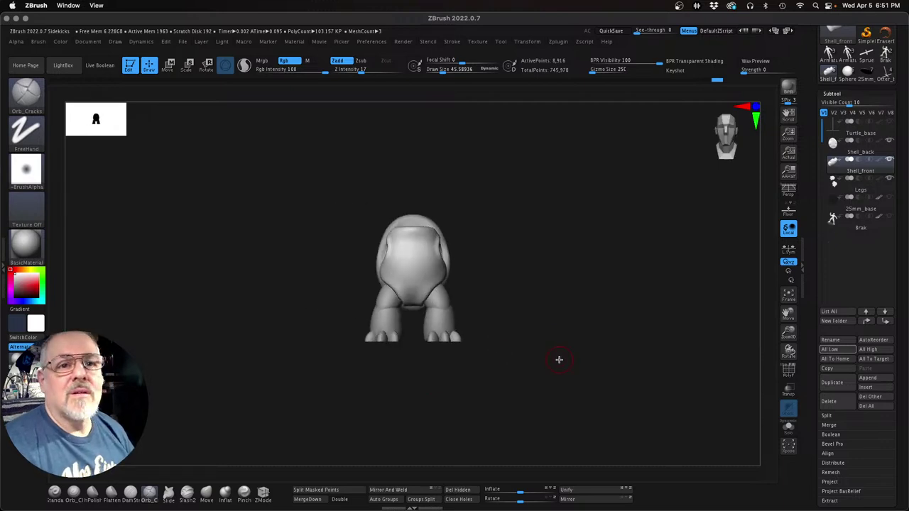
{"action": "key", "text": "Up"}
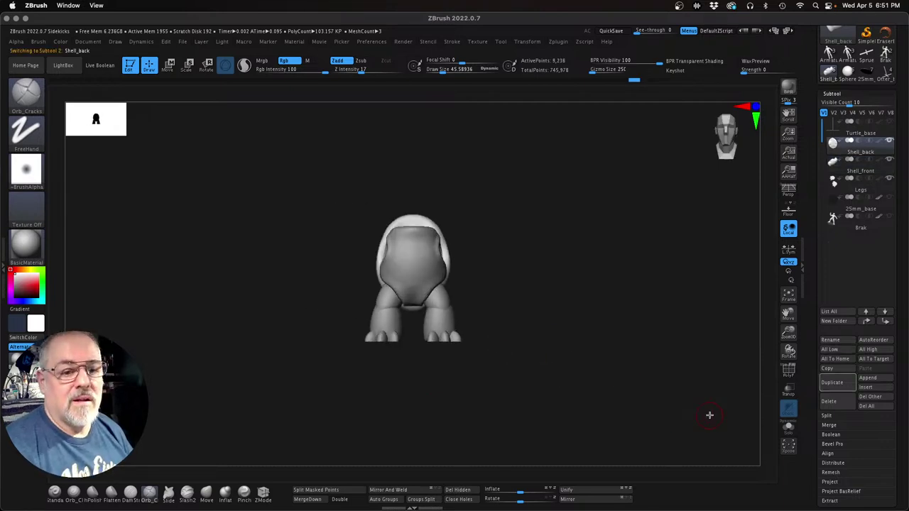
{"action": "left_click", "coordinate": [789, 426]}
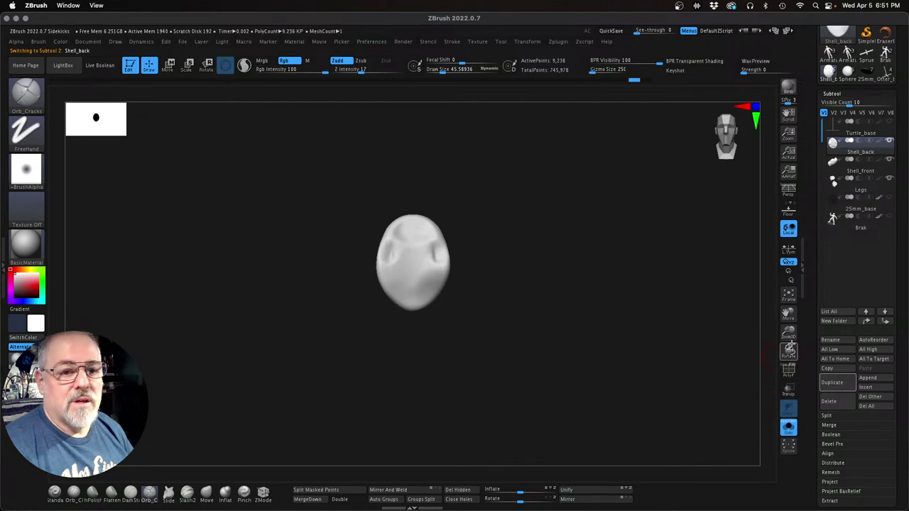
{"action": "mouse_move", "coordinate": [789, 334]}
{"action": "left_mouse_down"}
{"action": "mouse_move", "coordinate": [814, 365]}
{"action": "mouse_move", "coordinate": [779, 323]}
{"action": "left_mouse_up"}
{"action": "left_click_drag", "start_coordinate": [590, 376], "coordinate": [564, 359]}
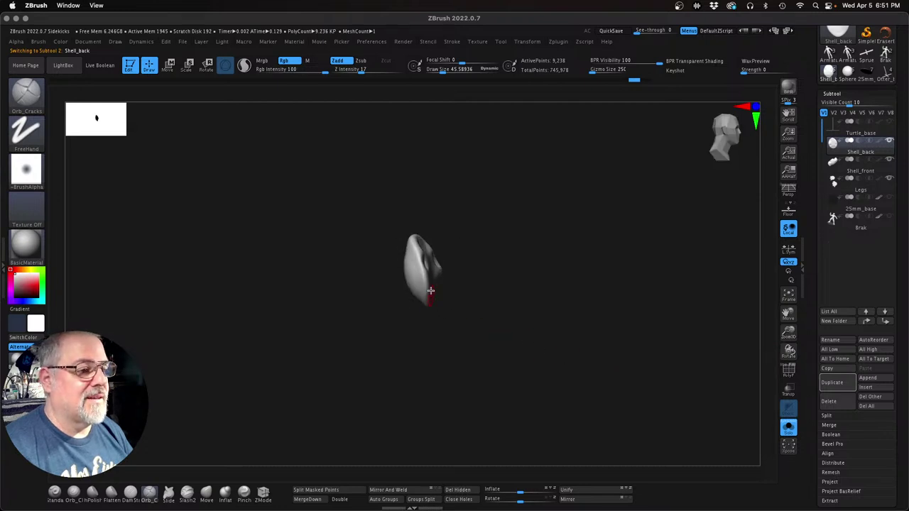
{"action": "left_click_drag", "start_coordinate": [430, 291], "coordinate": [467, 372]}
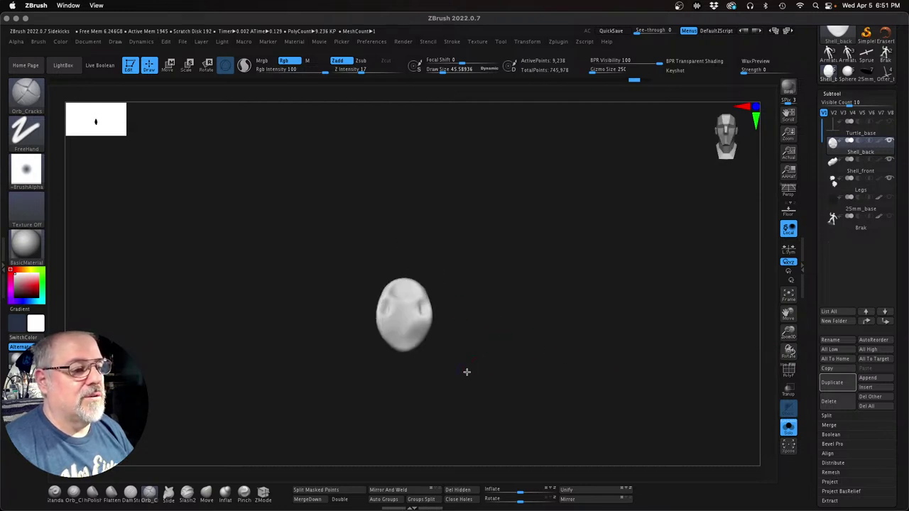
{"action": "left_click_drag", "start_coordinate": [788, 333], "coordinate": [791, 338]}
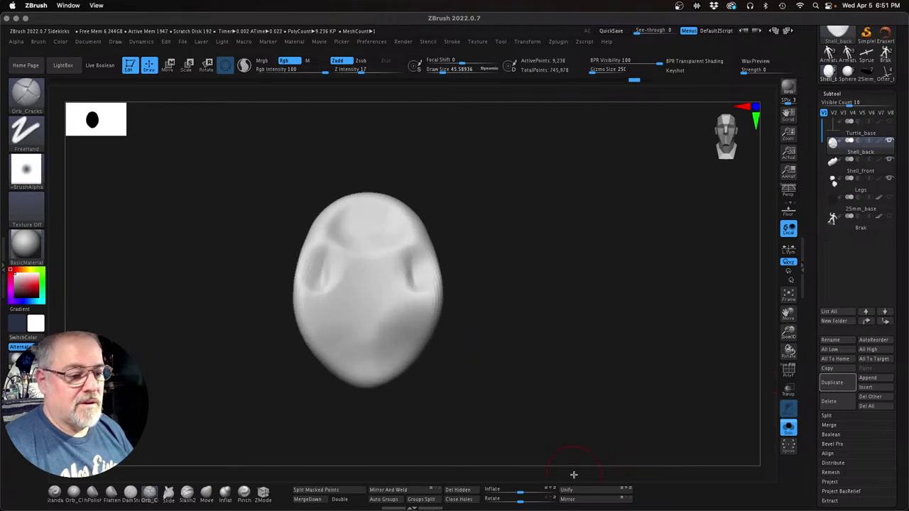
{"action": "left_click", "coordinate": [588, 495]}
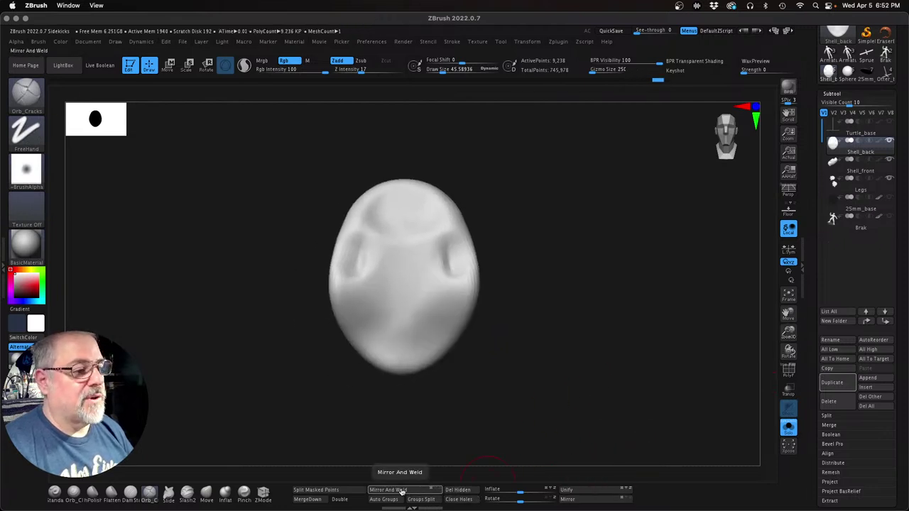
Step: Smooth the lower rear surface of Shell_back and bring the other turtle parts back into view
{"action": "mouse_move", "coordinate": [532, 392]}
{"action": "left_mouse_down"}
{"action": "mouse_move", "coordinate": [495, 386]}
{"action": "mouse_move", "coordinate": [551, 353]}
{"action": "mouse_move", "coordinate": [613, 368]}
{"action": "mouse_move", "coordinate": [641, 388]}
{"action": "left_mouse_up"}
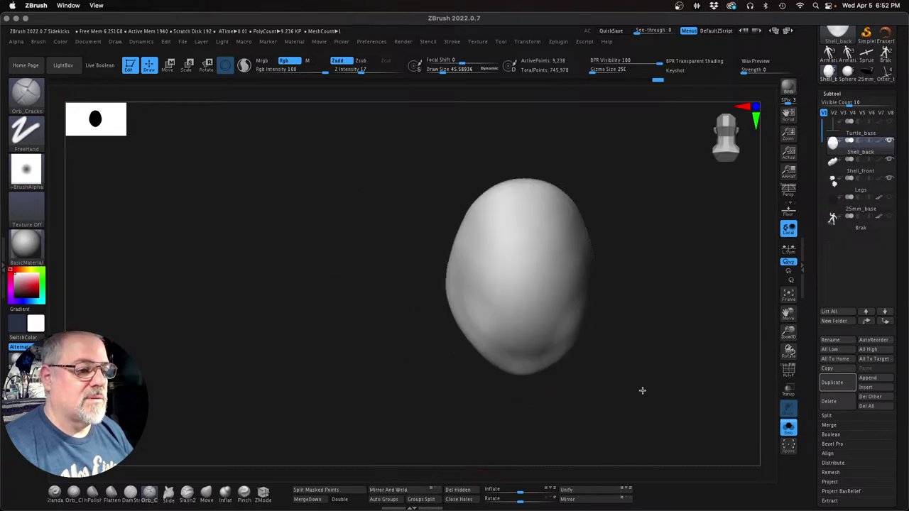
{"action": "key", "text": "shift"}
{"action": "left_click_drag", "start_coordinate": [537, 346], "coordinate": [516, 344], "text": "shift"}
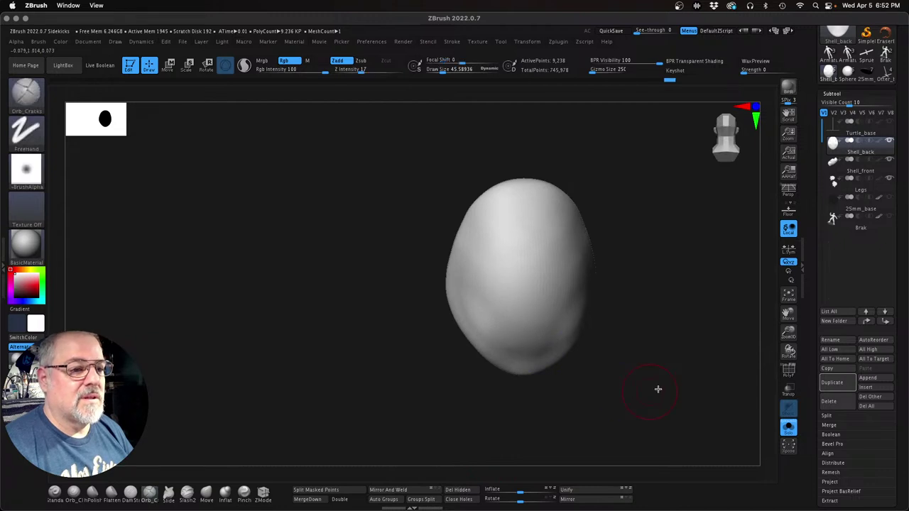
{"action": "mouse_move", "coordinate": [658, 388]}
{"action": "left_mouse_down"}
{"action": "mouse_move", "coordinate": [578, 379]}
{"action": "mouse_move", "coordinate": [637, 408]}
{"action": "mouse_move", "coordinate": [762, 436]}
{"action": "left_mouse_up"}
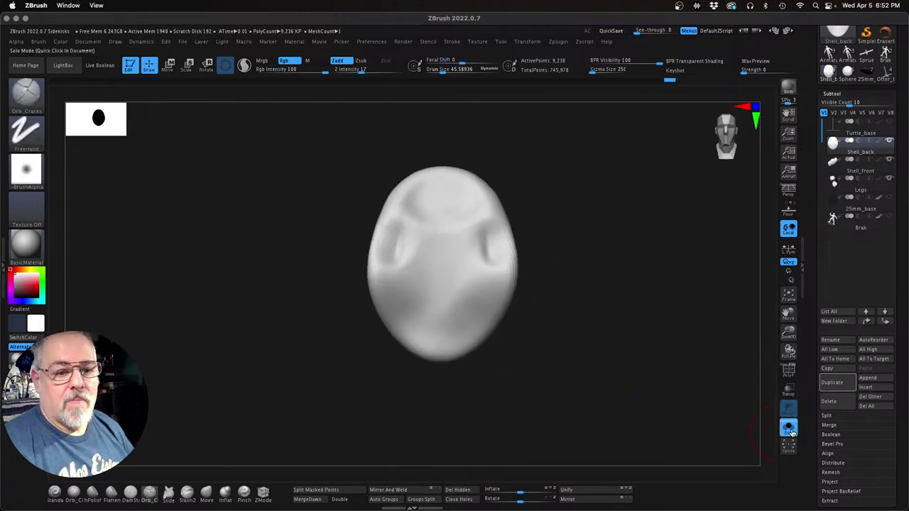
{"action": "left_click", "coordinate": [788, 427]}
Step: Tilt Shell_back slightly forward in side view, raise it, and shift it toward Shell_front with the transform gizmo
{"action": "left_click_drag", "start_coordinate": [642, 339], "coordinate": [654, 337]}
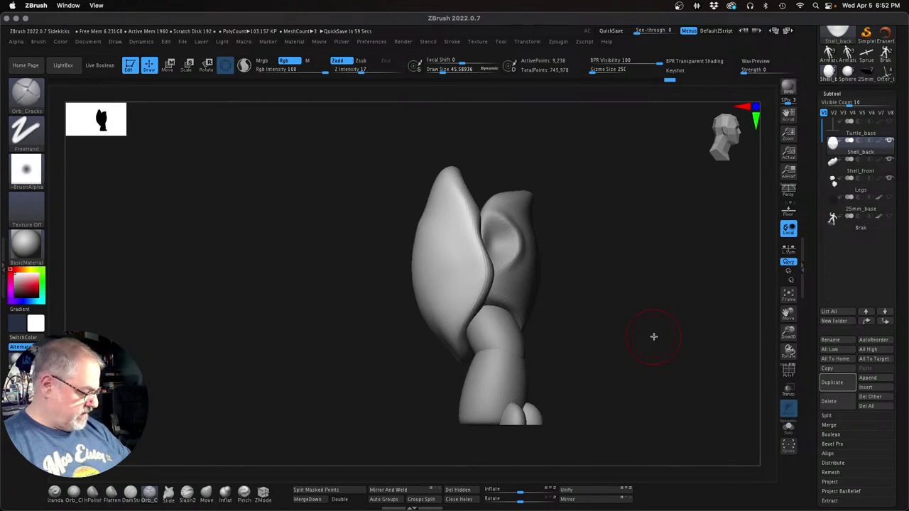
{"action": "key", "text": "w"}
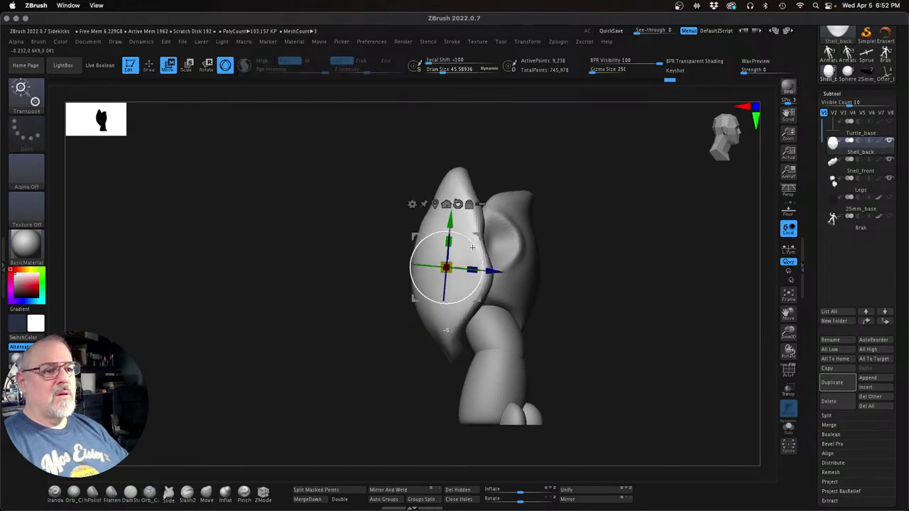
{"action": "left_click_drag", "start_coordinate": [473, 248], "coordinate": [473, 248]}
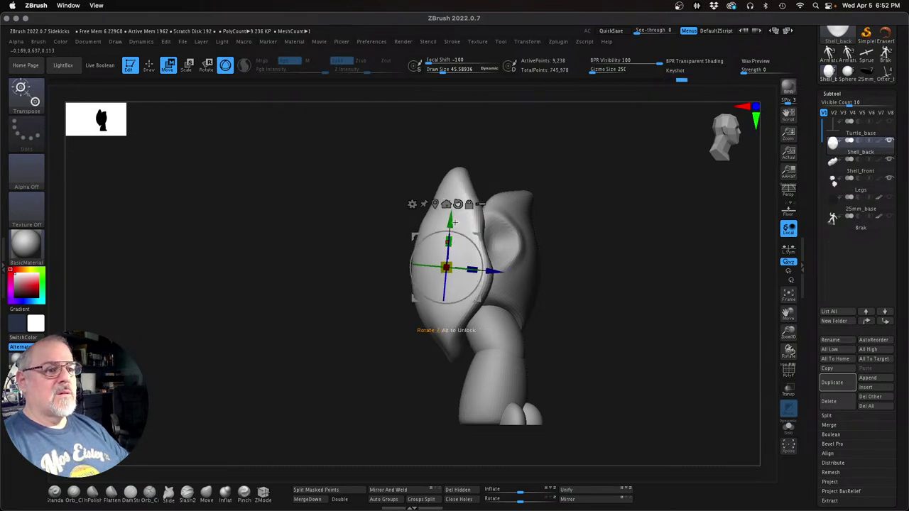
{"action": "left_click_drag", "start_coordinate": [451, 218], "coordinate": [454, 210]}
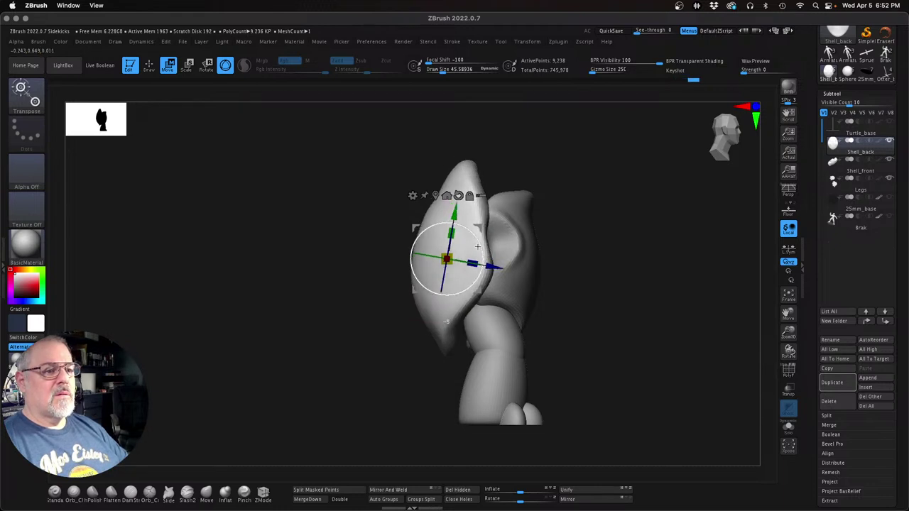
{"action": "left_click_drag", "start_coordinate": [499, 263], "coordinate": [508, 266]}
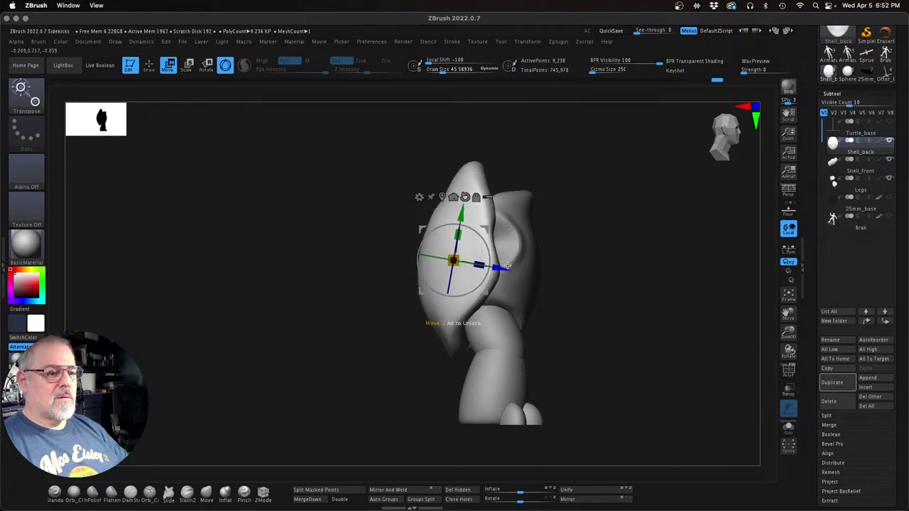
{"action": "left_click_drag", "start_coordinate": [632, 366], "coordinate": [595, 377]}
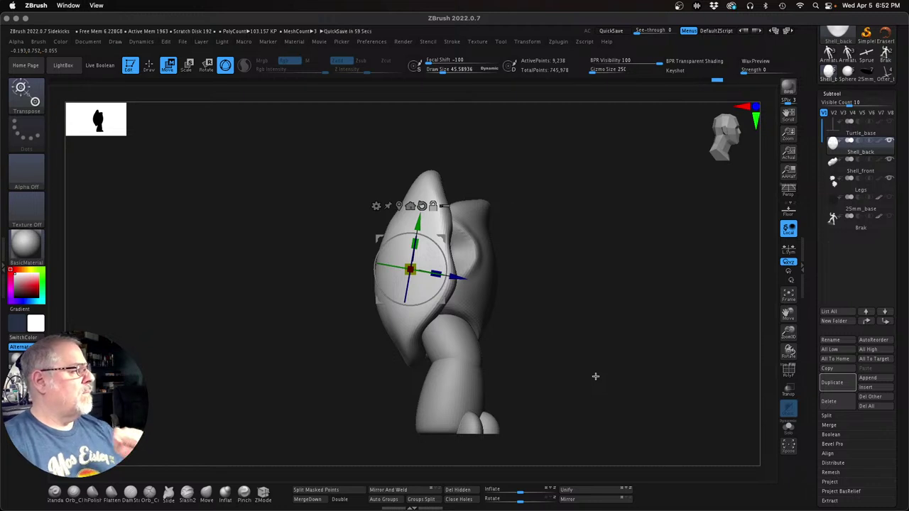
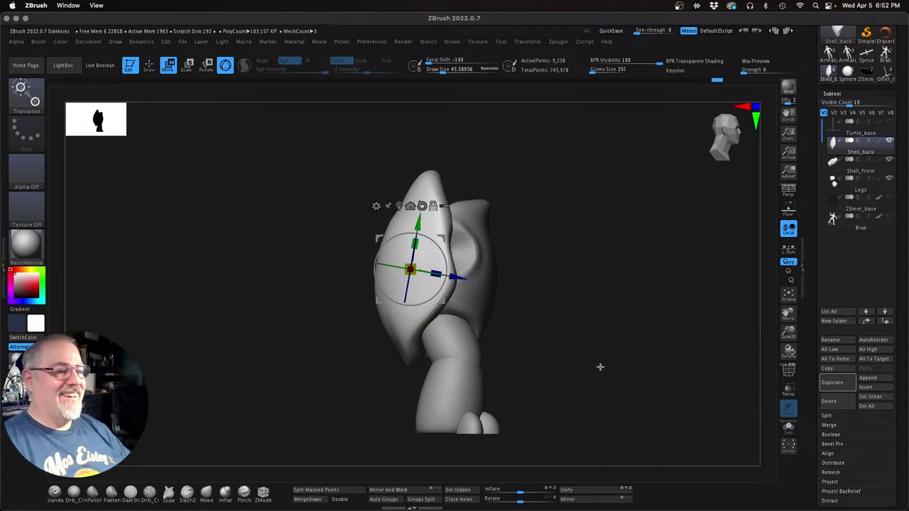
Step: Reset the gizmo's orientation, center it on Shell_back, and return to Draw mode
{"action": "left_click", "coordinate": [409, 206]}
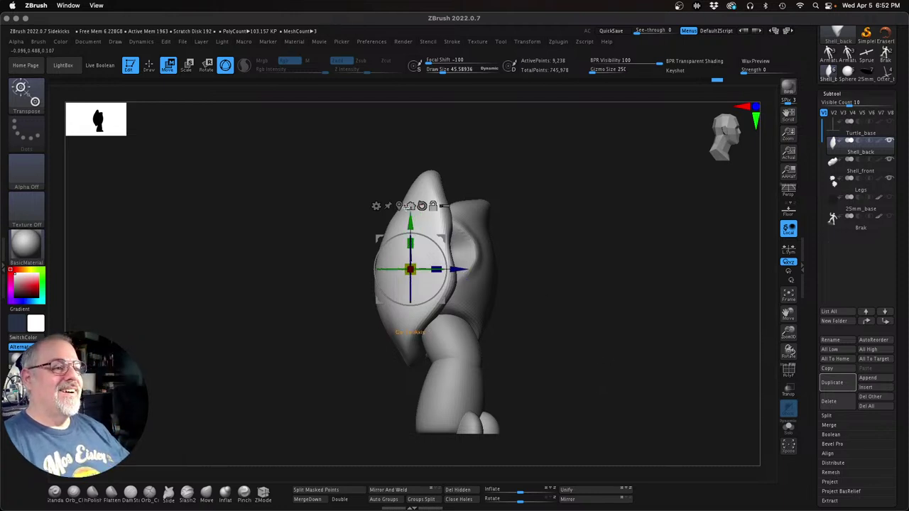
{"action": "left_click", "coordinate": [398, 206]}
{"action": "key", "text": "q"}
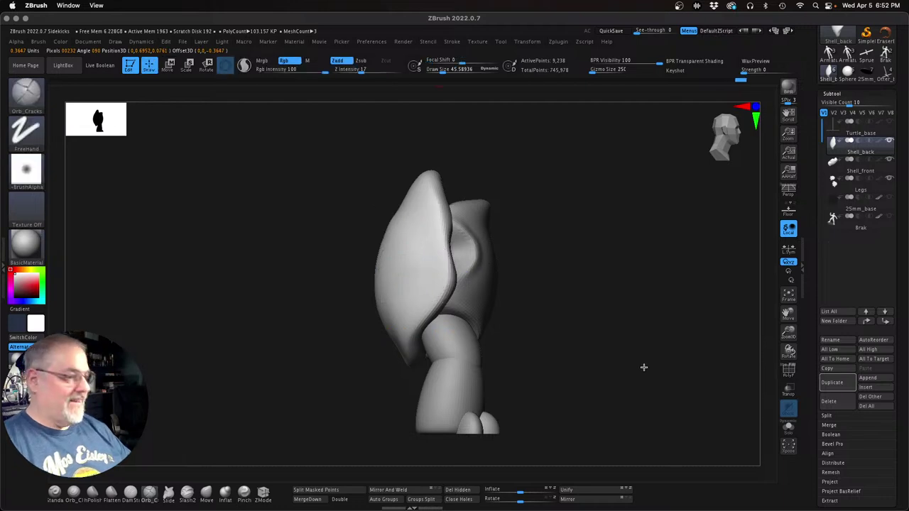
Step: Examine the fit of the shell halves and legs from the front, back and underneath
{"action": "mouse_move", "coordinate": [644, 367]}
{"action": "left_mouse_down"}
{"action": "mouse_move", "coordinate": [519, 363]}
{"action": "mouse_move", "coordinate": [568, 373]}
{"action": "left_mouse_up"}
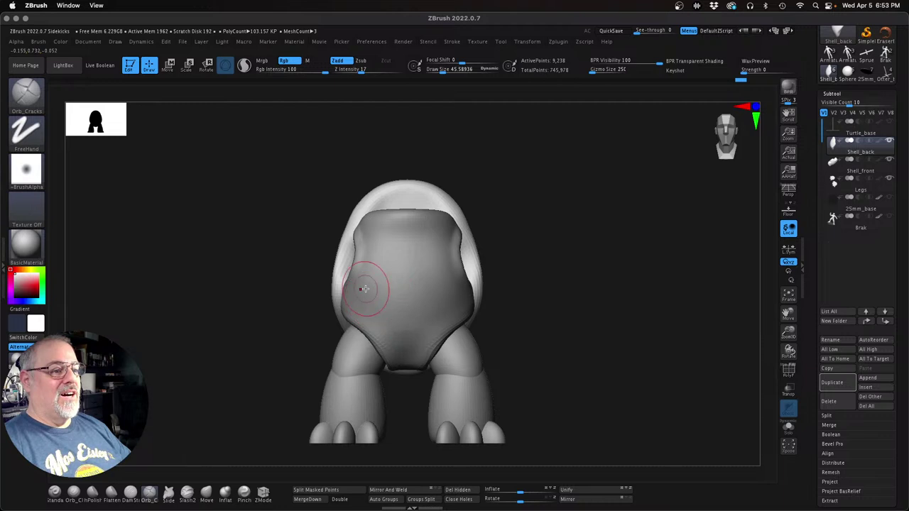
{"action": "left_click_drag", "start_coordinate": [525, 260], "coordinate": [635, 278]}
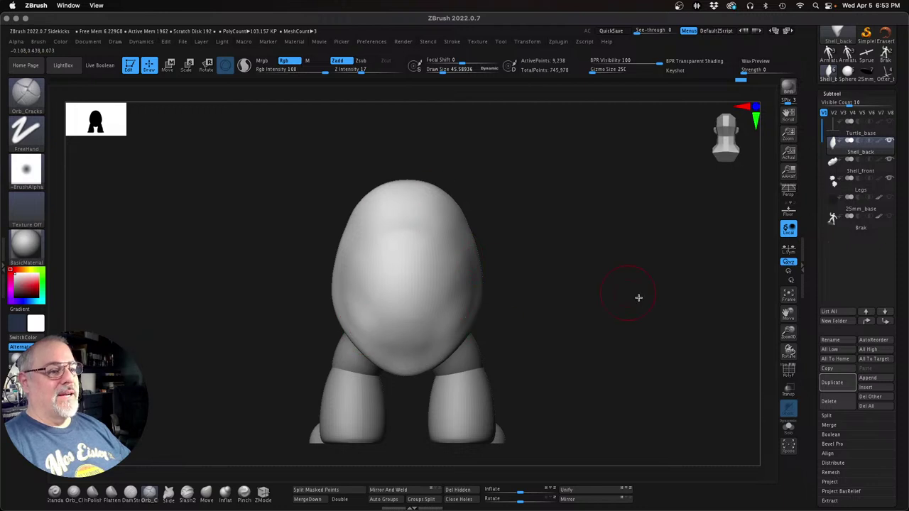
{"action": "left_click_drag", "start_coordinate": [628, 371], "coordinate": [523, 360]}
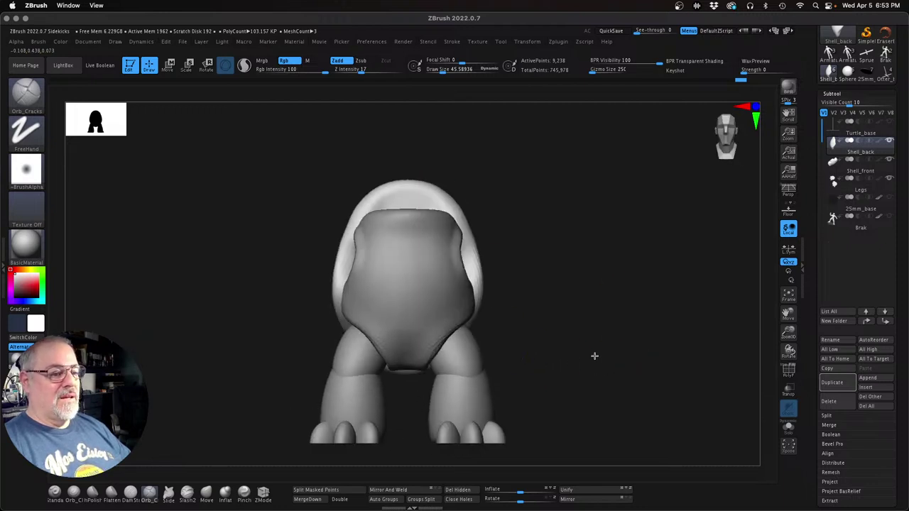
{"action": "left_click_drag", "start_coordinate": [595, 357], "coordinate": [585, 271]}
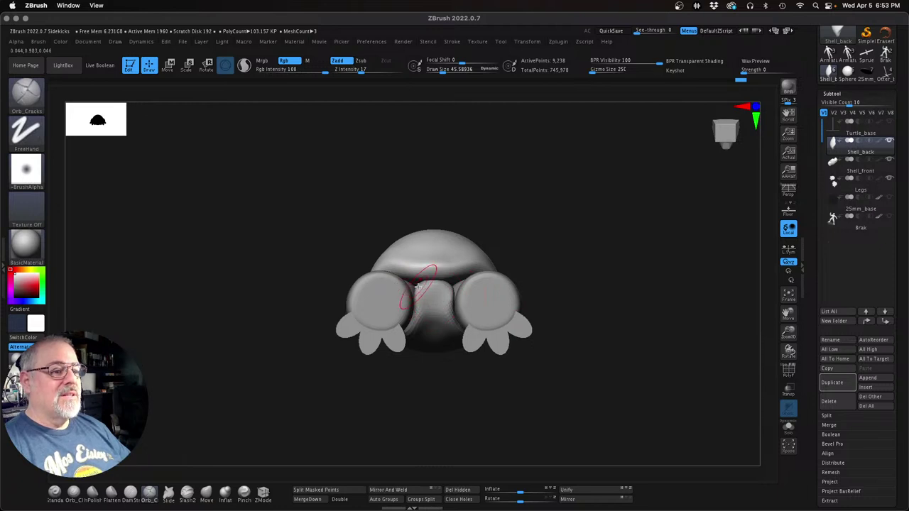
Step: Pull the middle of Shell_back's lower rear edge down between the legs using the Move brush at a draw size of about 93
{"action": "key", "text": "alt+Down"}
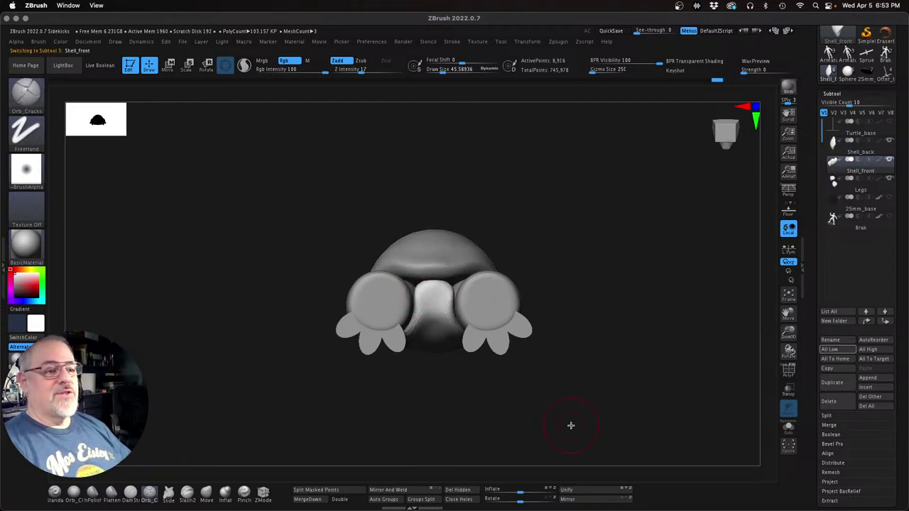
{"action": "mouse_move", "coordinate": [589, 310]}
{"action": "left_mouse_down"}
{"action": "mouse_move", "coordinate": [615, 308]}
{"action": "mouse_move", "coordinate": [586, 317]}
{"action": "mouse_move", "coordinate": [623, 338]}
{"action": "mouse_move", "coordinate": [628, 327]}
{"action": "left_mouse_up"}
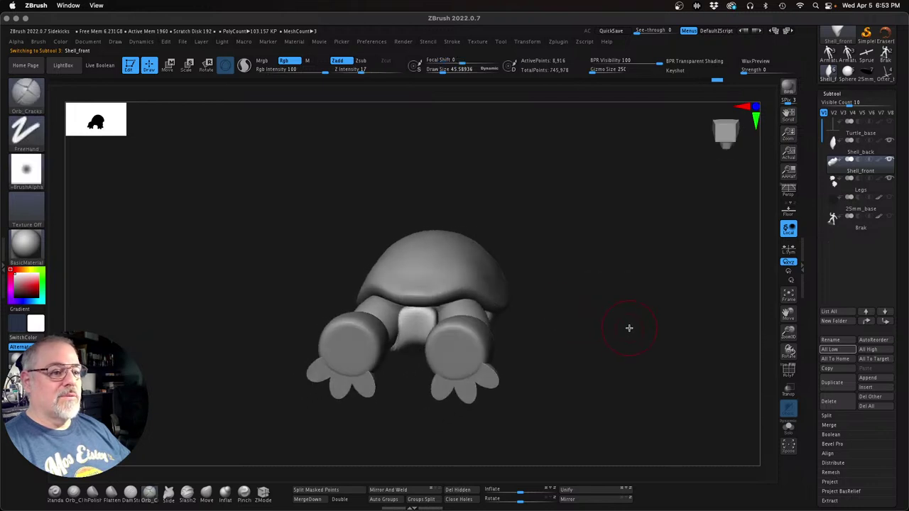
{"action": "key", "text": "alt+Up"}
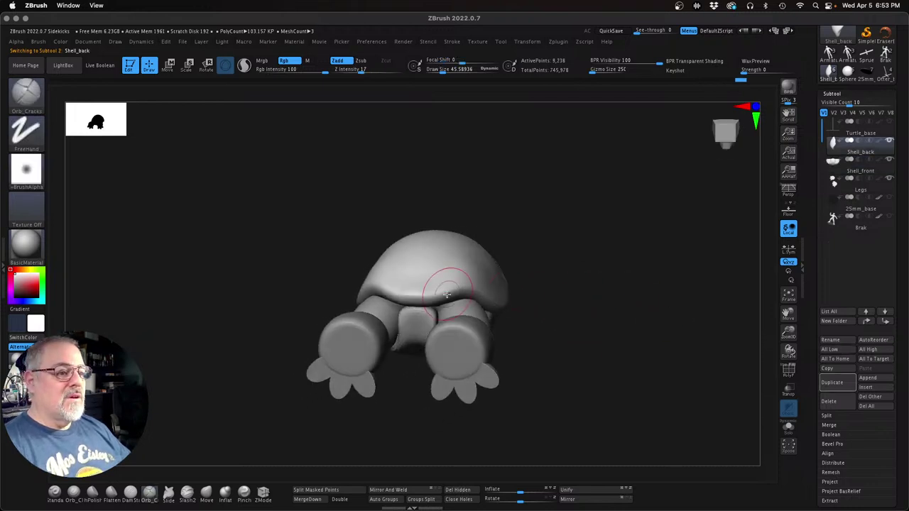
{"action": "key", "text": "s"}
{"action": "left_click_drag", "start_coordinate": [595, 347], "coordinate": [602, 347]}
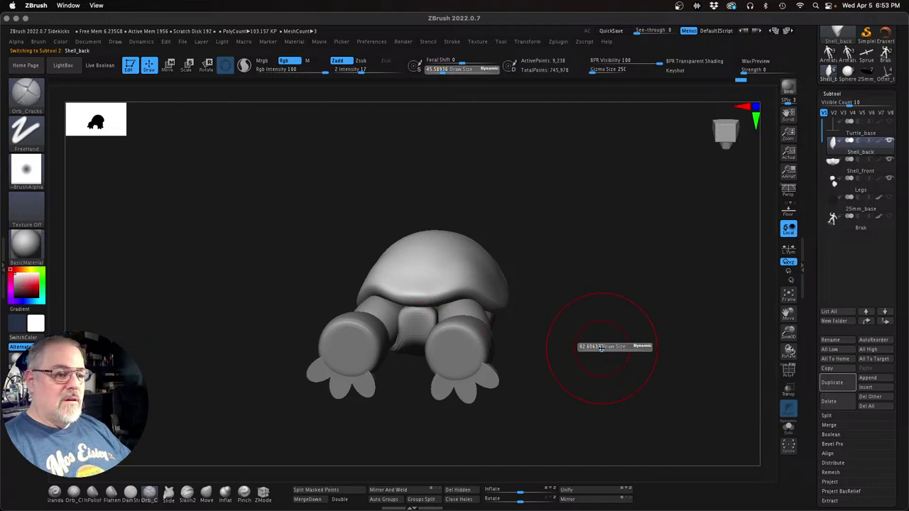
{"action": "left_click", "coordinate": [205, 497]}
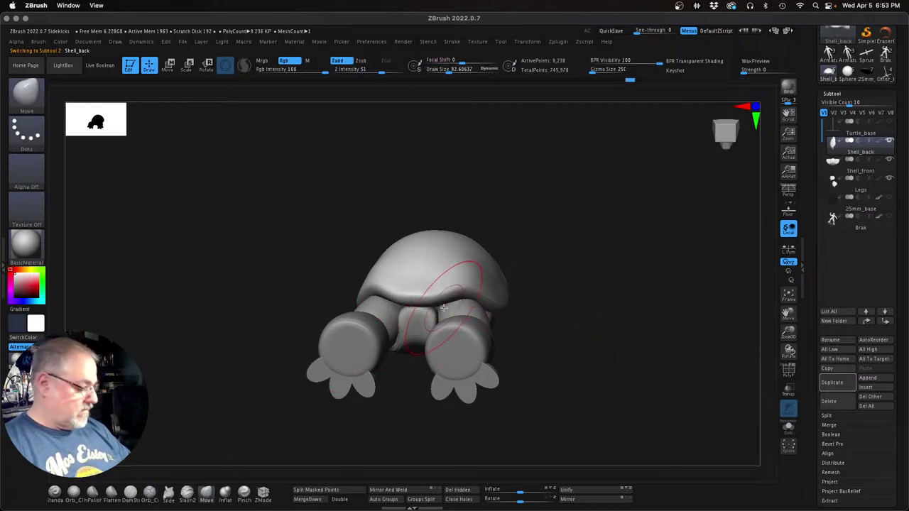
{"action": "left_click_drag", "start_coordinate": [438, 298], "coordinate": [436, 317]}
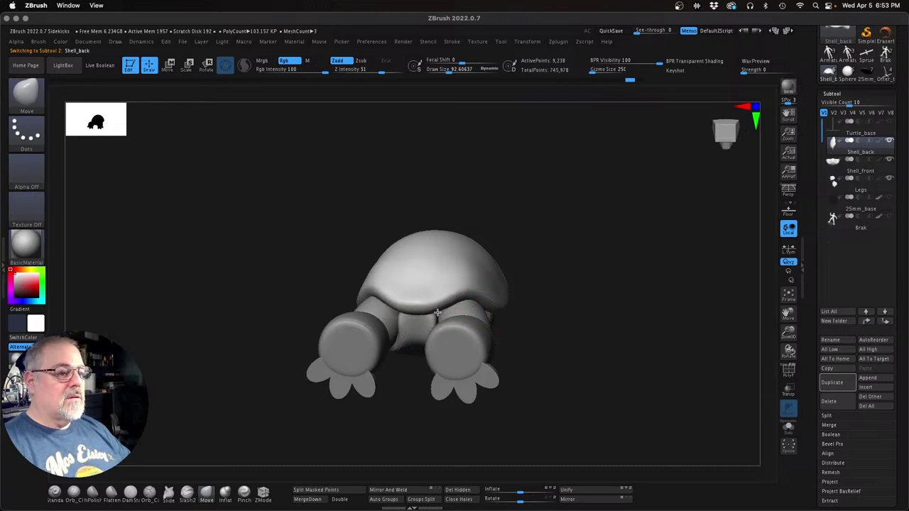
{"action": "mouse_move", "coordinate": [564, 349]}
{"action": "left_mouse_down"}
{"action": "mouse_move", "coordinate": [603, 345]}
{"action": "mouse_move", "coordinate": [610, 389]}
{"action": "mouse_move", "coordinate": [635, 387]}
{"action": "mouse_move", "coordinate": [656, 296]}
{"action": "mouse_move", "coordinate": [661, 336]}
{"action": "mouse_move", "coordinate": [572, 338]}
{"action": "left_mouse_up"}
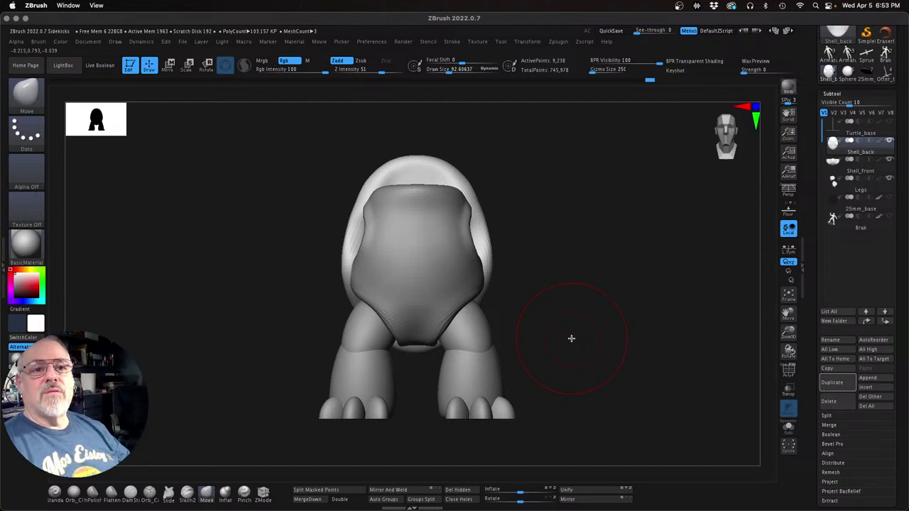
Step: Select the Legs subtool and insert a Sphere as a new subtool directly below it
{"action": "key", "text": "Down"}
{"action": "key", "text": "Down"}
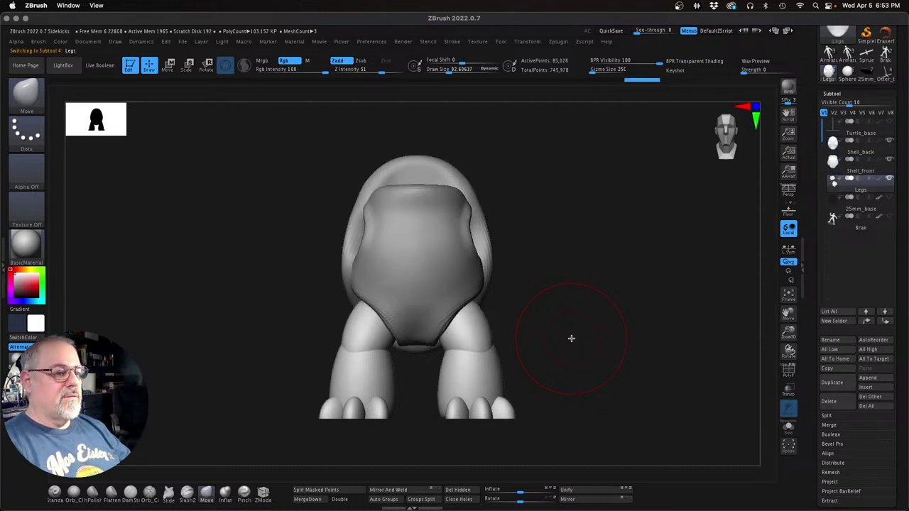
{"action": "mouse_move", "coordinate": [571, 338]}
{"action": "left_mouse_down"}
{"action": "mouse_move", "coordinate": [579, 367]}
{"action": "mouse_move", "coordinate": [625, 368]}
{"action": "mouse_move", "coordinate": [599, 374]}
{"action": "mouse_move", "coordinate": [586, 370]}
{"action": "mouse_move", "coordinate": [589, 362]}
{"action": "left_mouse_up"}
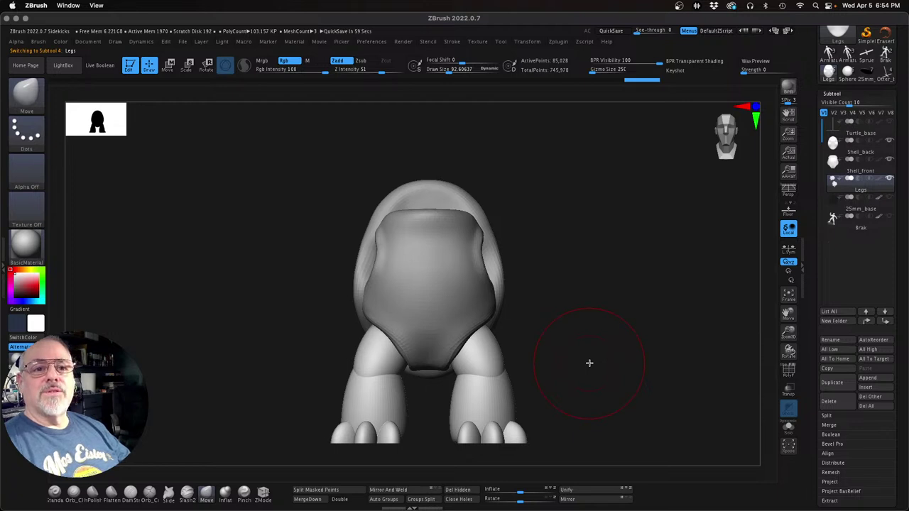
{"action": "left_click_drag", "start_coordinate": [589, 363], "coordinate": [603, 358], "text": "alt"}
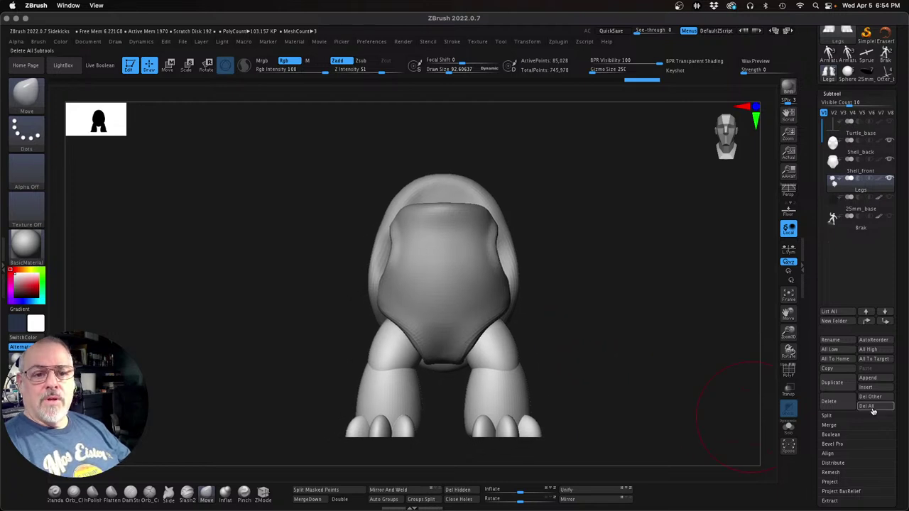
{"action": "left_click", "coordinate": [878, 389]}
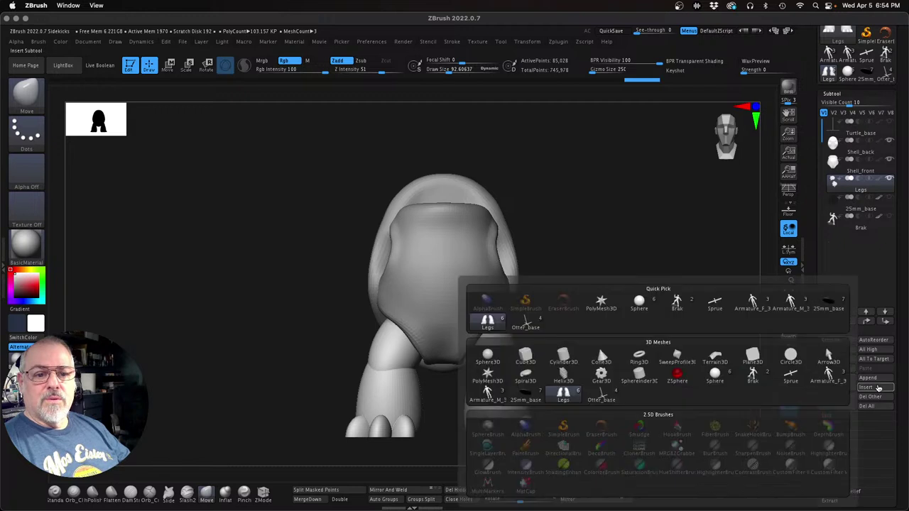
{"action": "left_click", "coordinate": [717, 378]}
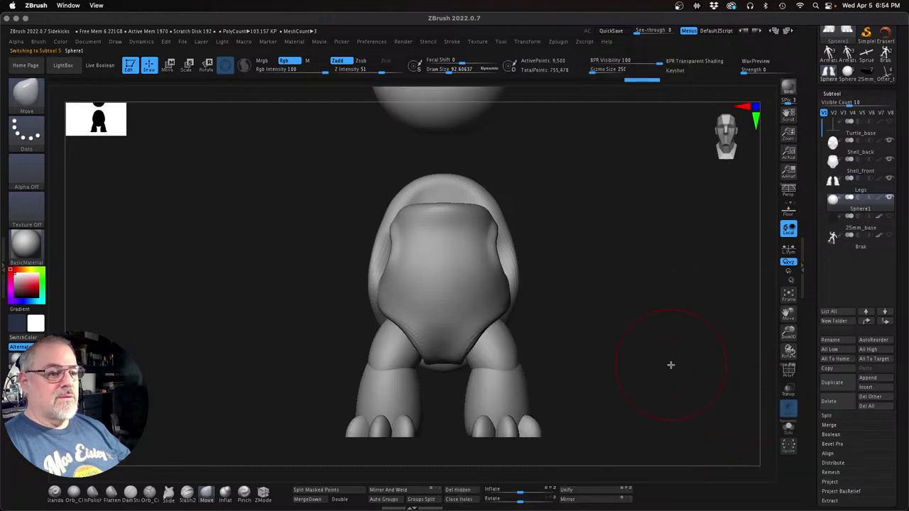
Step: Shrink the new sphere, compare it with a leg, stretch it vertically into an ellipsoid, and place it beside the shell
{"action": "left_click_drag", "start_coordinate": [794, 335], "coordinate": [774, 334]}
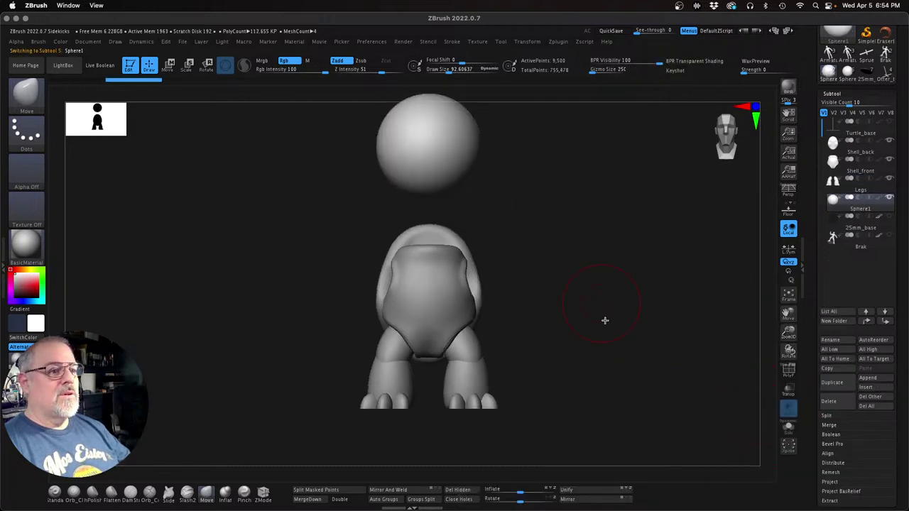
{"action": "left_click_drag", "start_coordinate": [604, 320], "coordinate": [609, 346], "text": "alt"}
{"action": "key", "text": "w"}
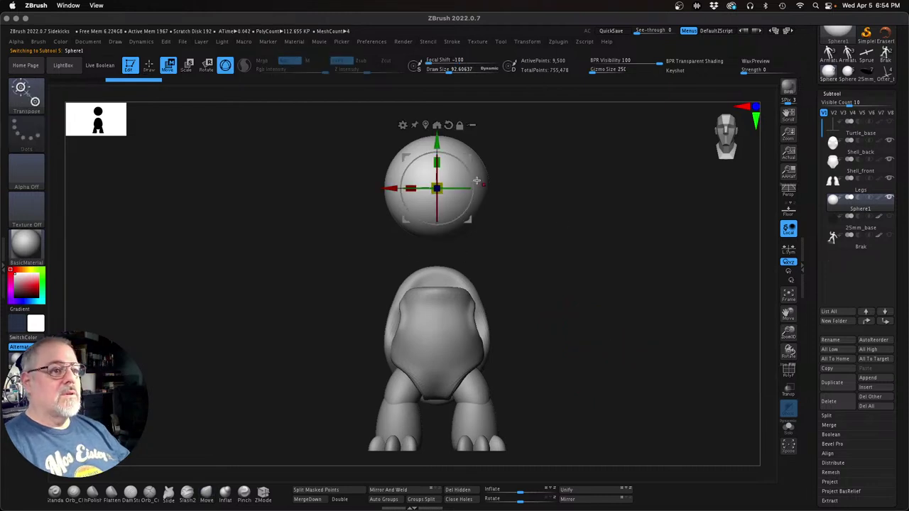
{"action": "left_click_drag", "start_coordinate": [478, 182], "coordinate": [329, 354]}
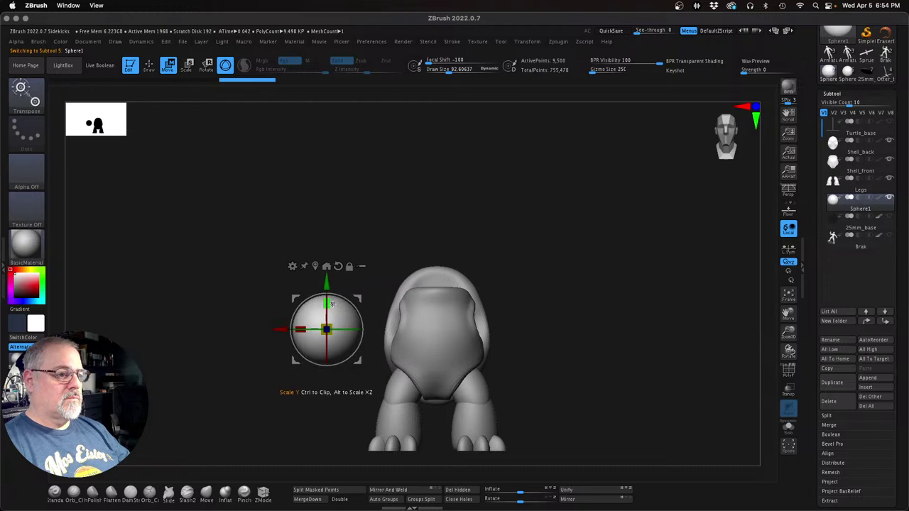
{"action": "left_click_drag", "start_coordinate": [329, 304], "coordinate": [332, 296]}
{"action": "left_click_drag", "start_coordinate": [331, 335], "coordinate": [399, 436]}
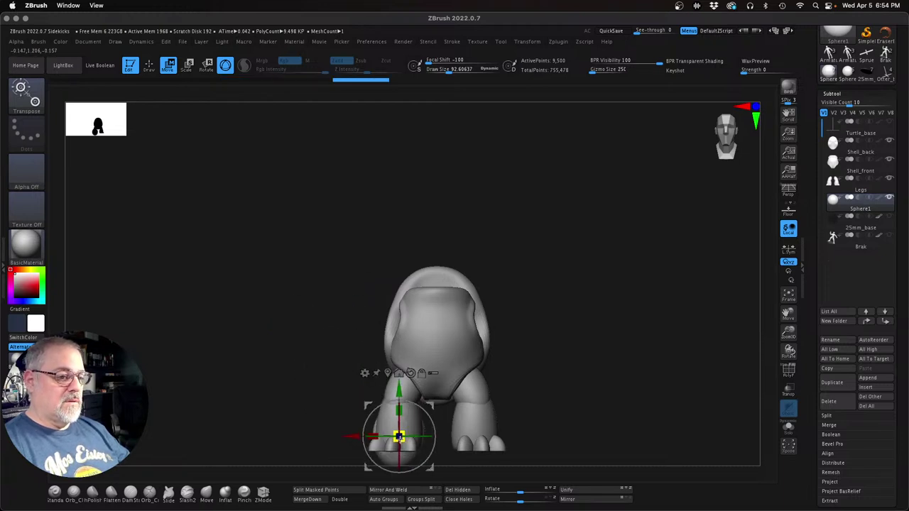
{"action": "left_click_drag", "start_coordinate": [398, 411], "coordinate": [398, 395]}
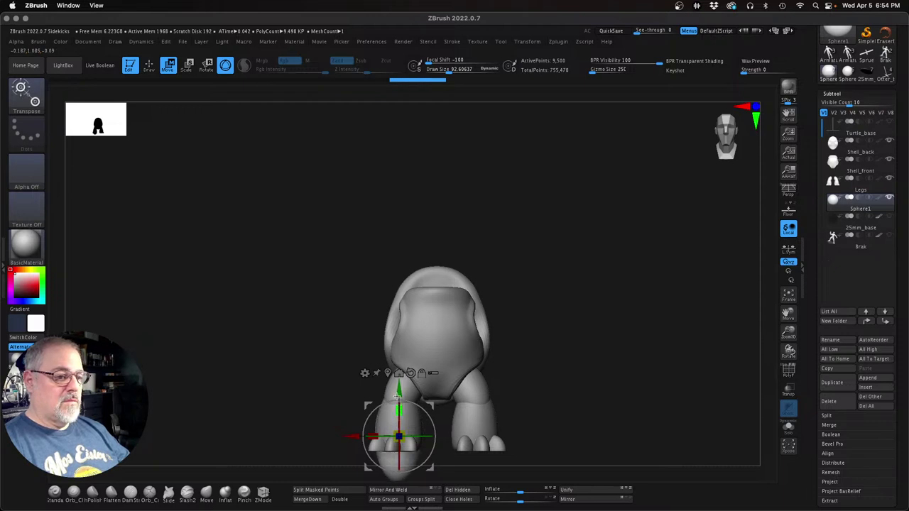
{"action": "left_click_drag", "start_coordinate": [430, 402], "coordinate": [377, 303]}
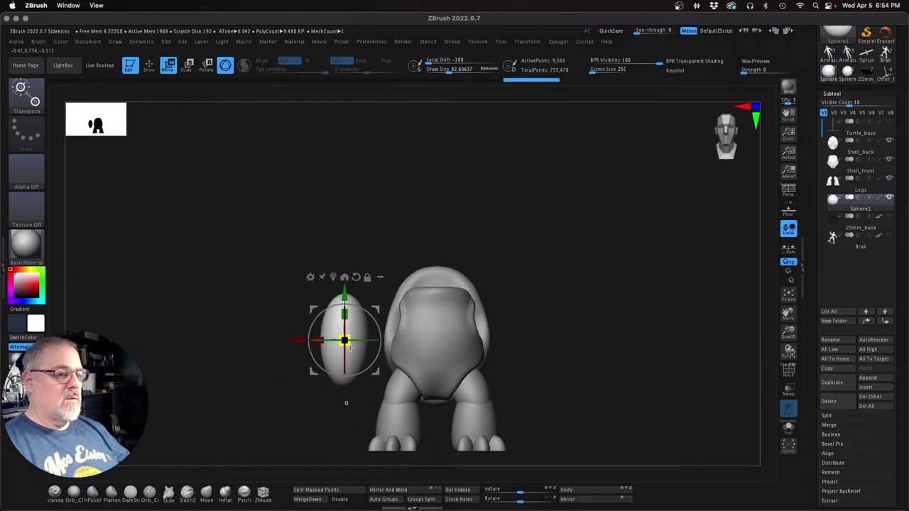
Step: Apply a Taper deformer to the ellipsoid so it narrows toward the upper end, and accept the deformation
{"action": "left_click", "coordinate": [311, 277]}
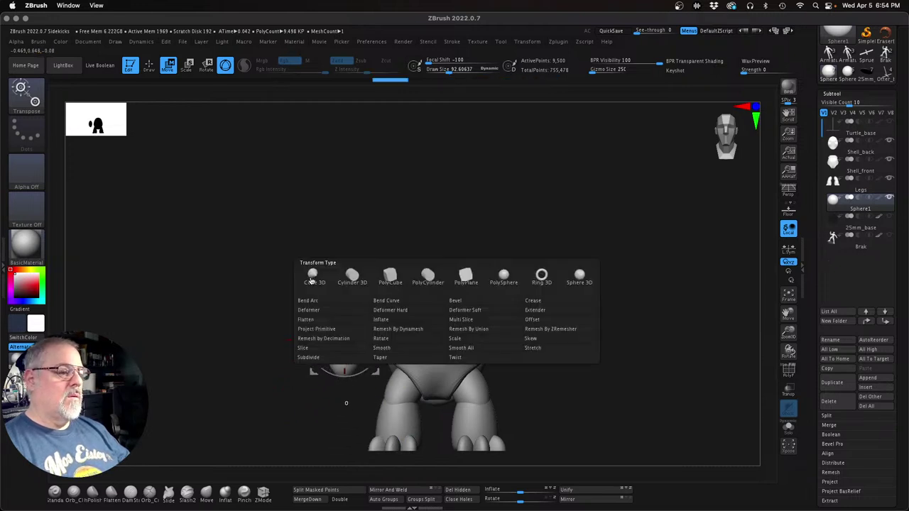
{"action": "left_click", "coordinate": [380, 357]}
{"action": "left_click_drag", "start_coordinate": [345, 389], "coordinate": [345, 411]}
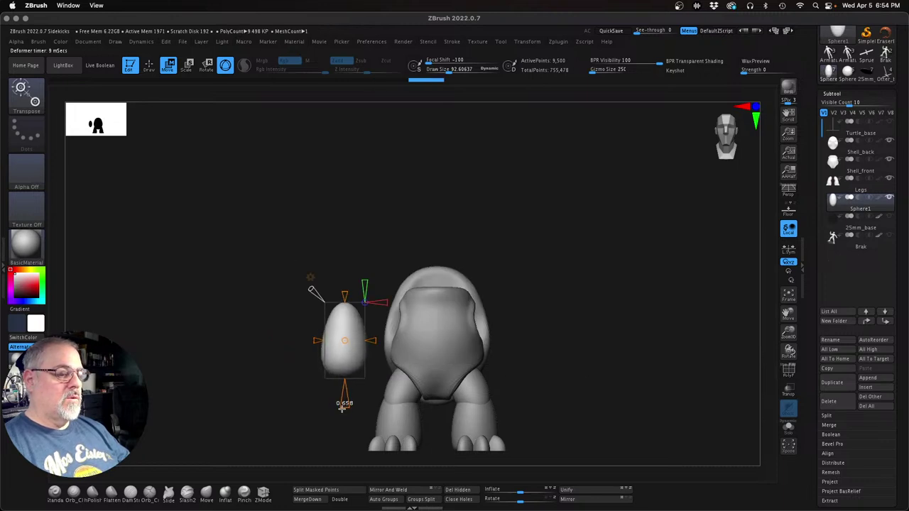
{"action": "left_click", "coordinate": [309, 277]}
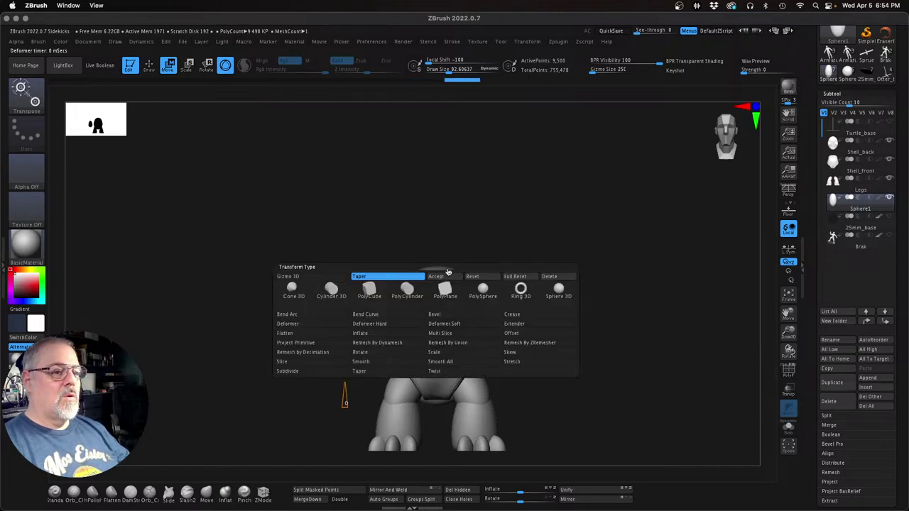
{"action": "left_click", "coordinate": [445, 277]}
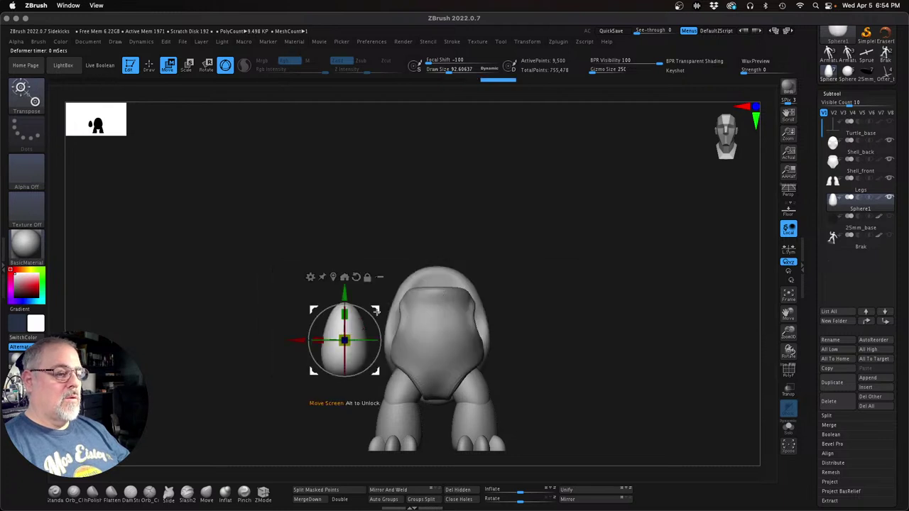
Step: Rotate the tapered forearm diagonally with its narrow end toward the shell, shift it slightly closer and lower, and return to Draw mode
{"action": "left_click_drag", "start_coordinate": [351, 347], "coordinate": [387, 361]}
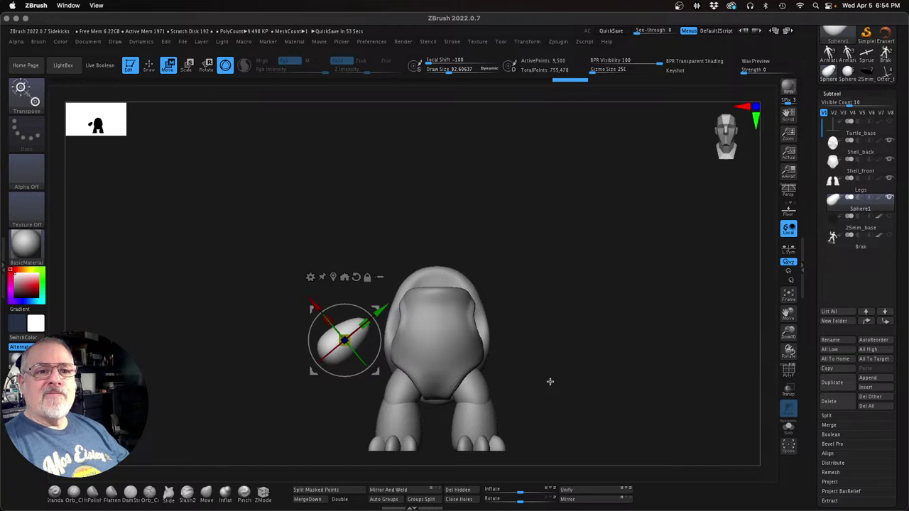
{"action": "mouse_move", "coordinate": [550, 382]}
{"action": "left_mouse_down"}
{"action": "mouse_move", "coordinate": [576, 386]}
{"action": "mouse_move", "coordinate": [551, 391]}
{"action": "left_mouse_up"}
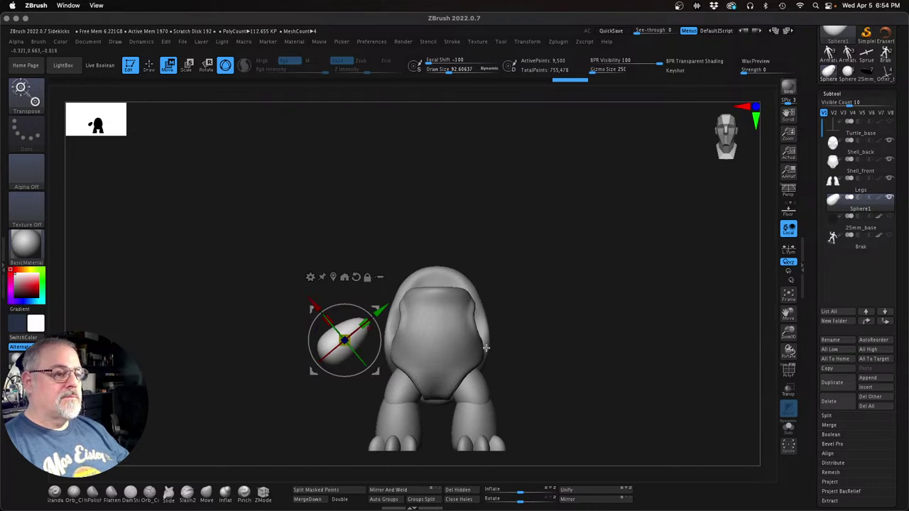
{"action": "left_click_drag", "start_coordinate": [486, 348], "coordinate": [580, 353]}
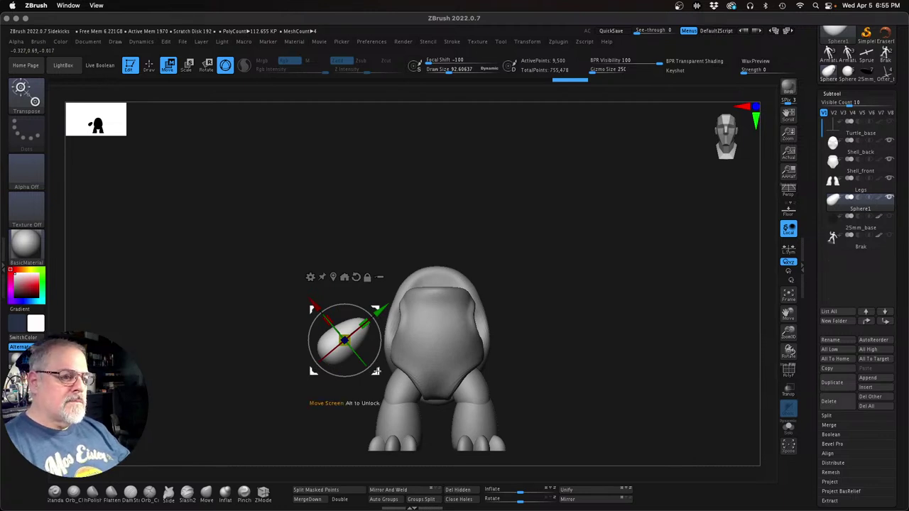
{"action": "left_click_drag", "start_coordinate": [378, 371], "coordinate": [383, 379]}
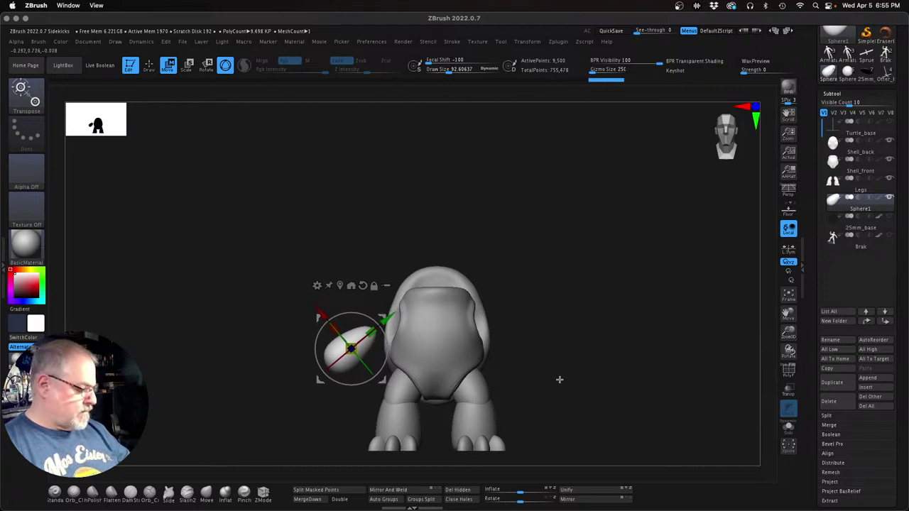
{"action": "key", "text": "q"}
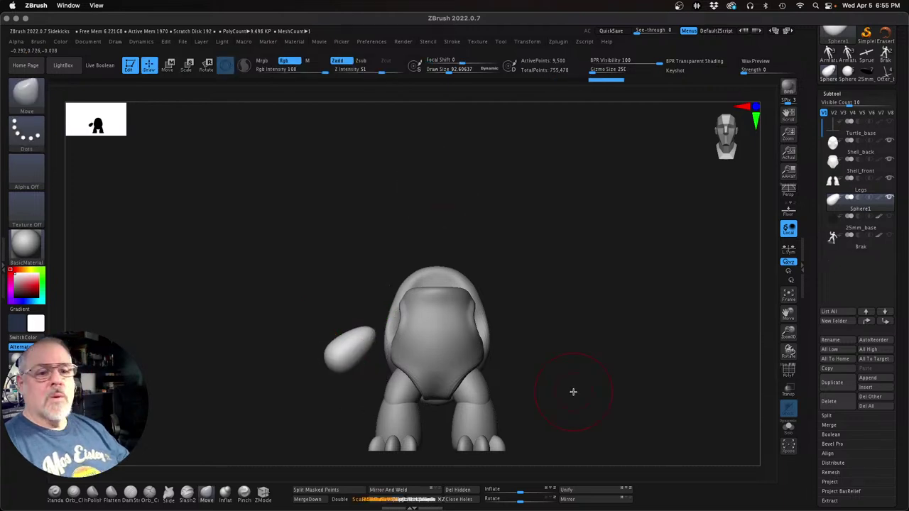
Step: Insert a second Sphere subtool, scale it to roughly half size, and move it down toward the shoulder
{"action": "left_click", "coordinate": [877, 389]}
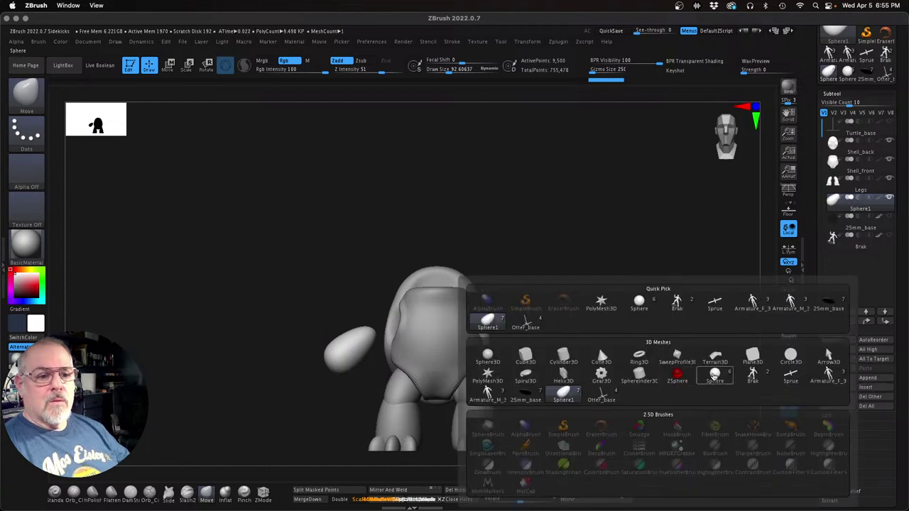
{"action": "left_click", "coordinate": [714, 373]}
{"action": "key", "text": "w"}
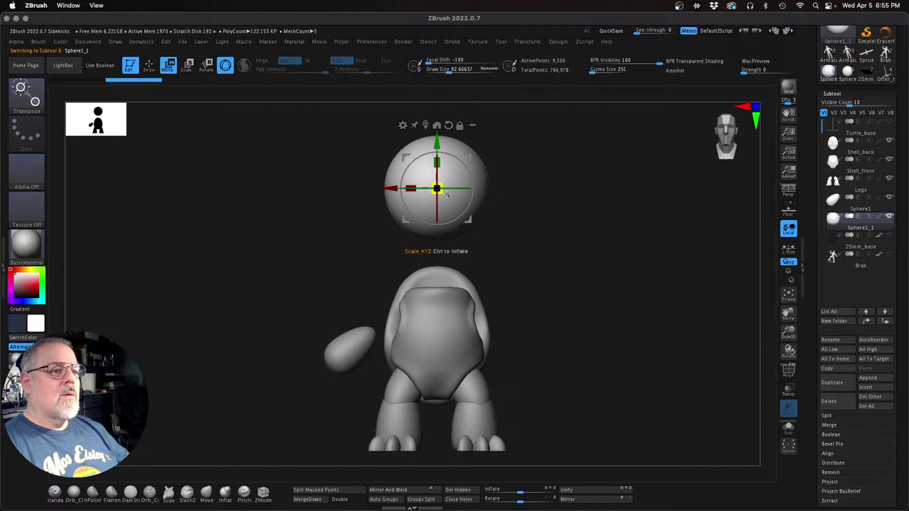
{"action": "left_click_drag", "start_coordinate": [438, 189], "coordinate": [419, 184]}
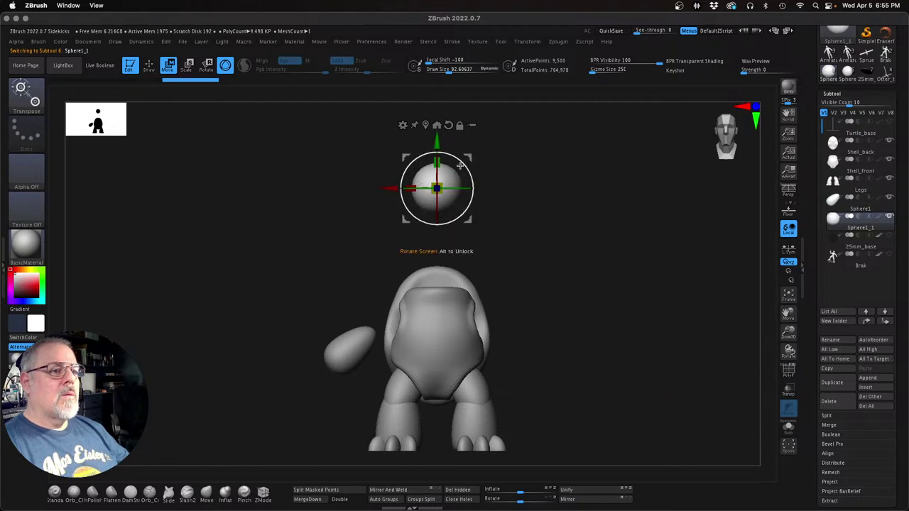
{"action": "left_click_drag", "start_coordinate": [455, 169], "coordinate": [418, 348]}
Step: Angle and elongate the second sphere into an upper arm joining forearm and shell, then return to Draw mode with the forearm selected
{"action": "left_click_drag", "start_coordinate": [384, 316], "coordinate": [410, 303]}
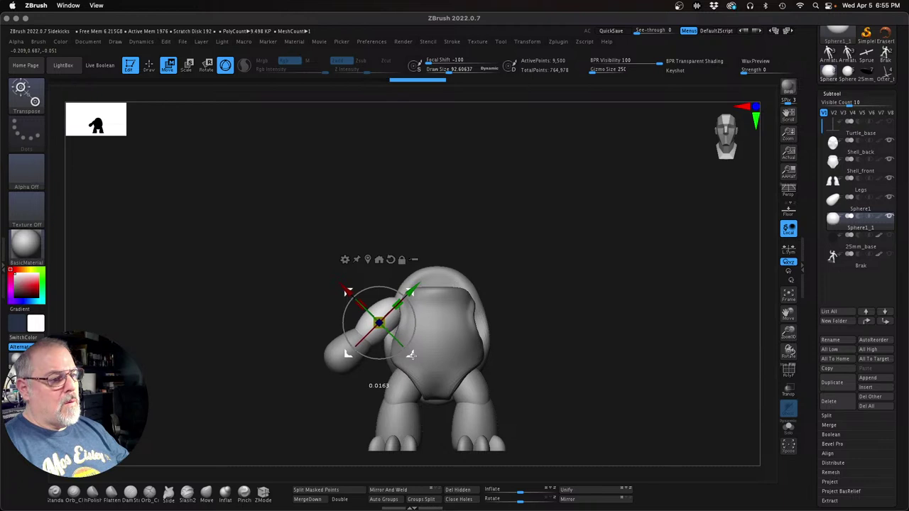
{"action": "left_click_drag", "start_coordinate": [383, 325], "coordinate": [383, 324]}
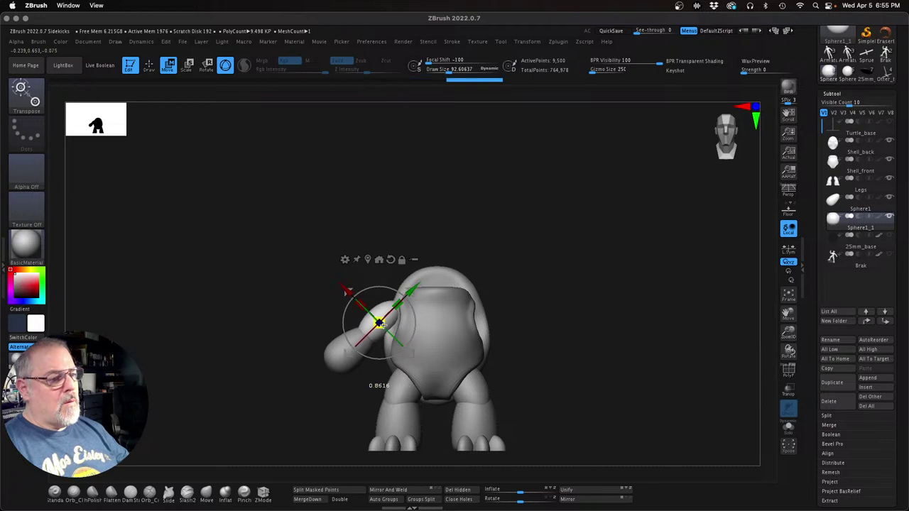
{"action": "left_click_drag", "start_coordinate": [513, 339], "coordinate": [510, 357]}
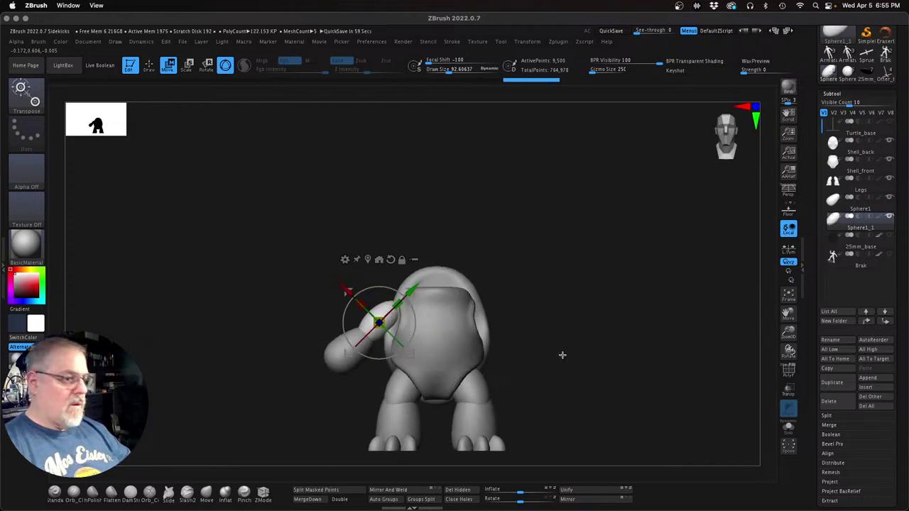
{"action": "key", "text": "q"}
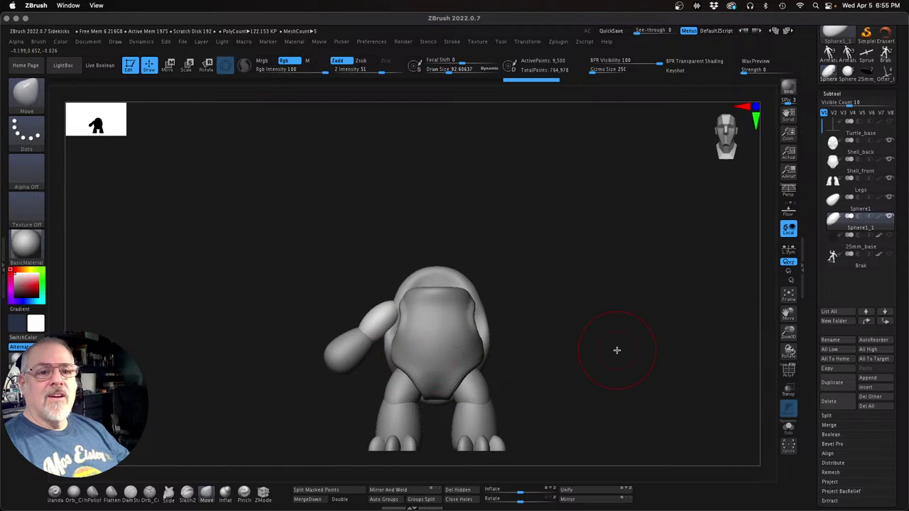
{"action": "key", "text": "Up"}
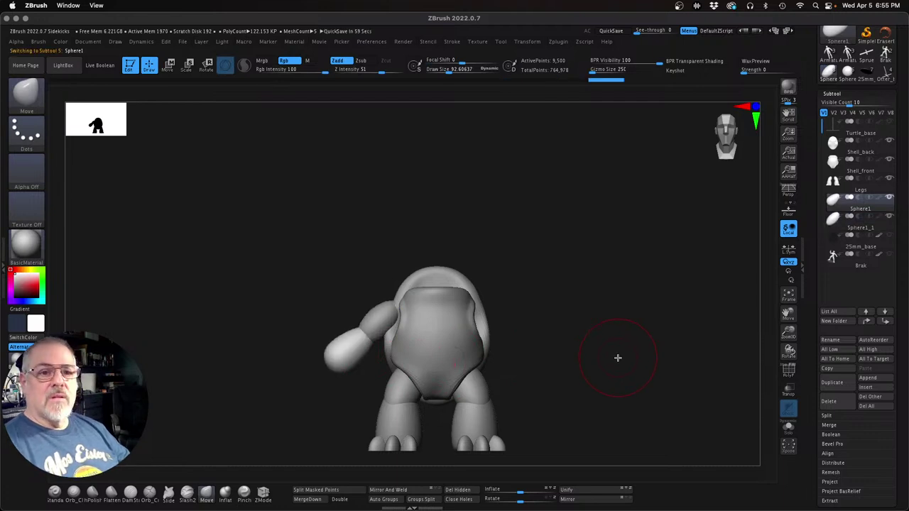
Step: Duplicate the forearm subtool, turn the copy end for end, and move it up clear of the arm
{"action": "key", "text": "w"}
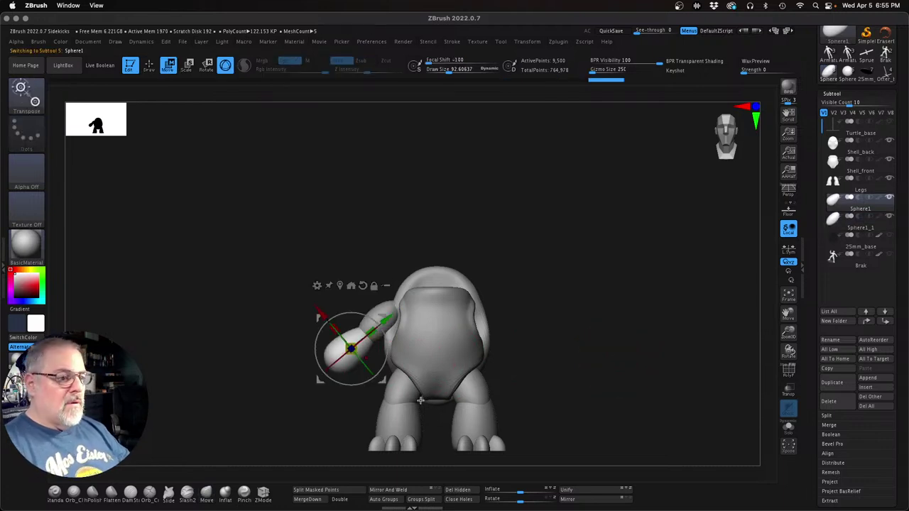
{"action": "left_click_drag", "start_coordinate": [383, 379], "coordinate": [383, 379]}
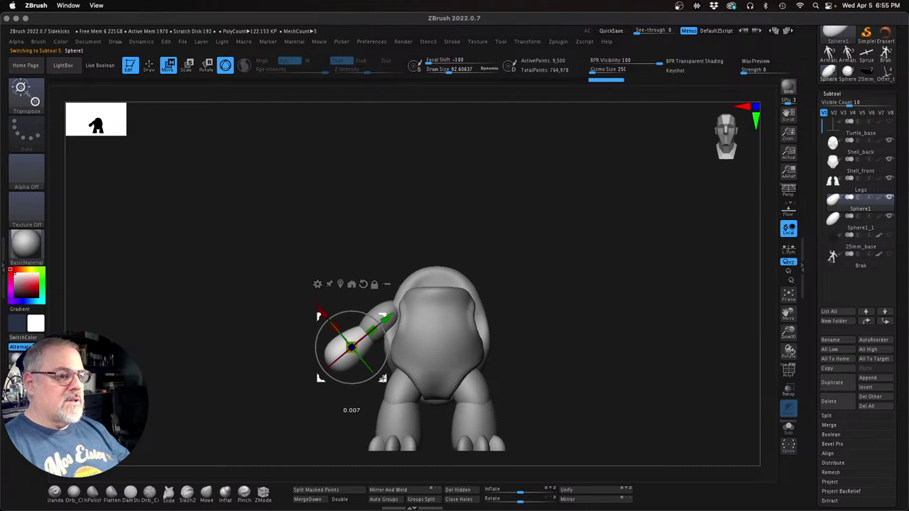
{"action": "left_click", "coordinate": [832, 382]}
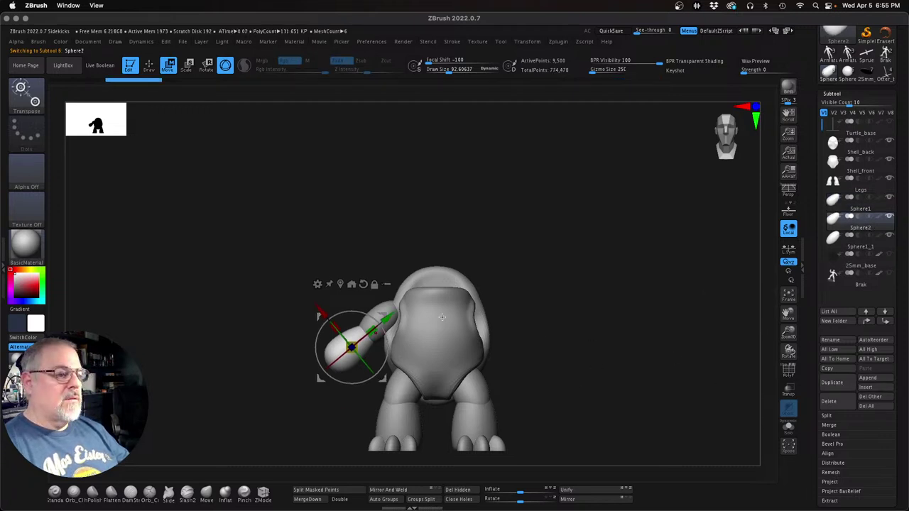
{"action": "left_click_drag", "start_coordinate": [387, 319], "coordinate": [350, 382]}
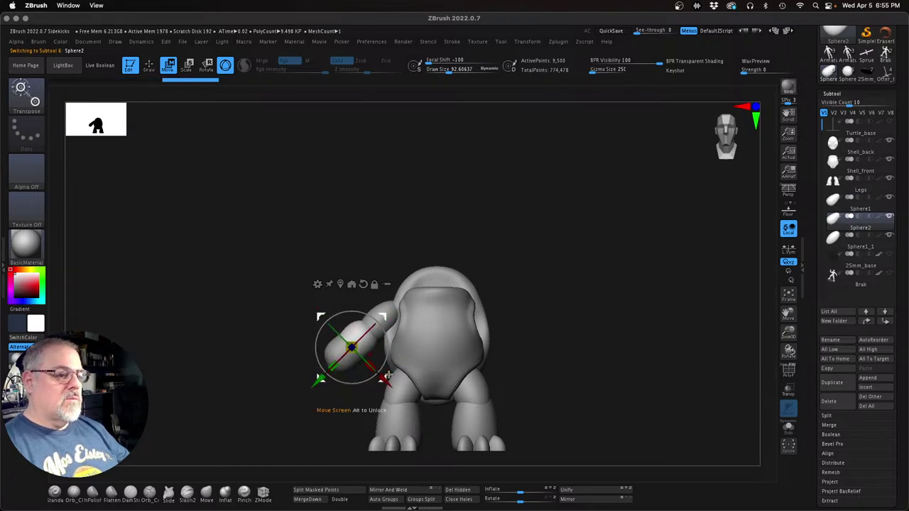
{"action": "left_click_drag", "start_coordinate": [385, 312], "coordinate": [383, 229]}
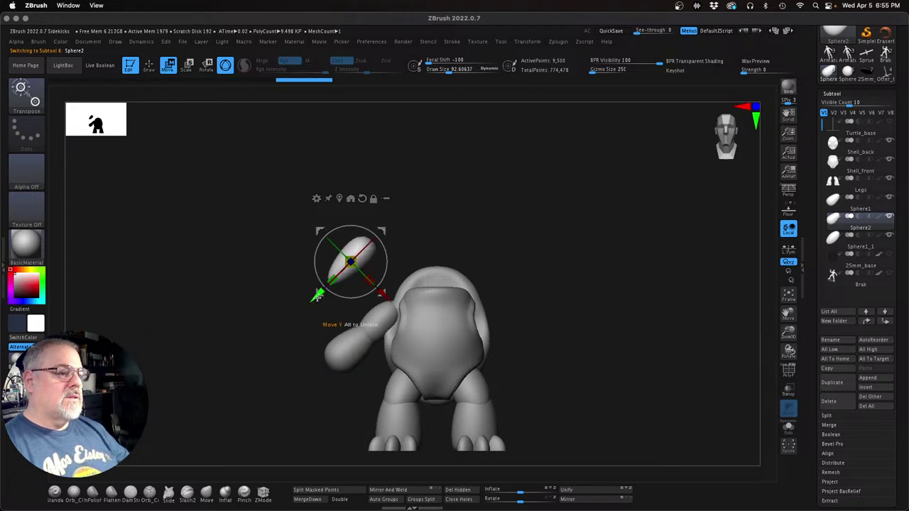
Step: Shorten the duplicated piece along its length, angle it, and place it at the shoulder against the shell
{"action": "left_click_drag", "start_coordinate": [319, 295], "coordinate": [340, 280]}
{"action": "mouse_move", "coordinate": [487, 264]}
{"action": "left_mouse_down"}
{"action": "mouse_move", "coordinate": [530, 259]}
{"action": "mouse_move", "coordinate": [483, 249]}
{"action": "left_mouse_up"}
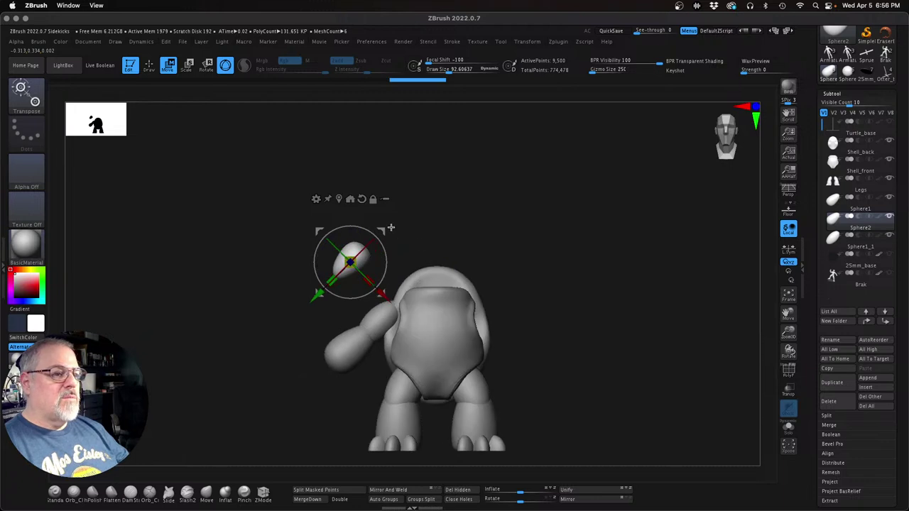
{"action": "left_click", "coordinate": [362, 200], "text": "alt"}
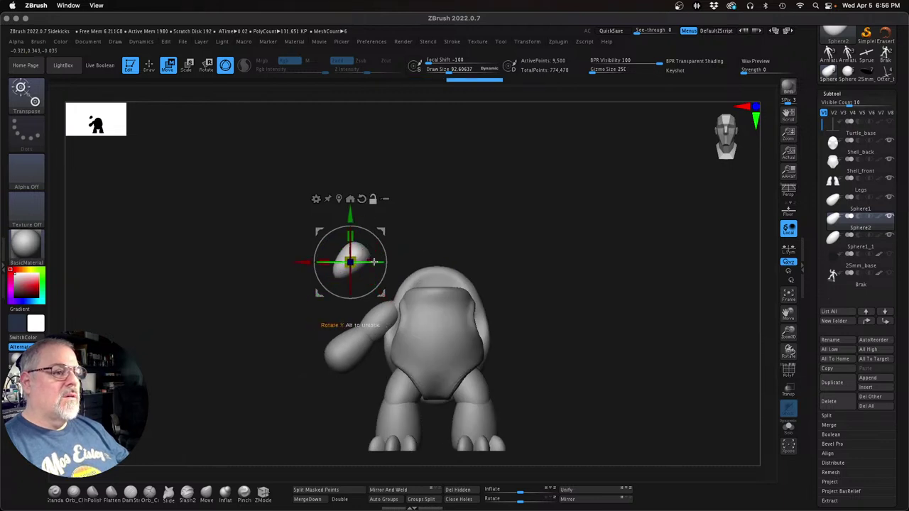
{"action": "left_click_drag", "start_coordinate": [385, 255], "coordinate": [424, 273], "text": "alt"}
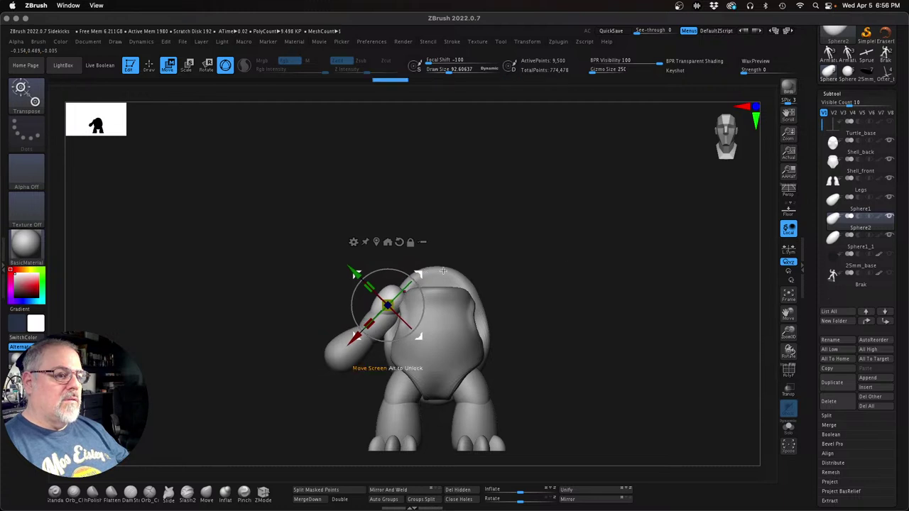
{"action": "left_click_drag", "start_coordinate": [621, 297], "coordinate": [593, 259]}
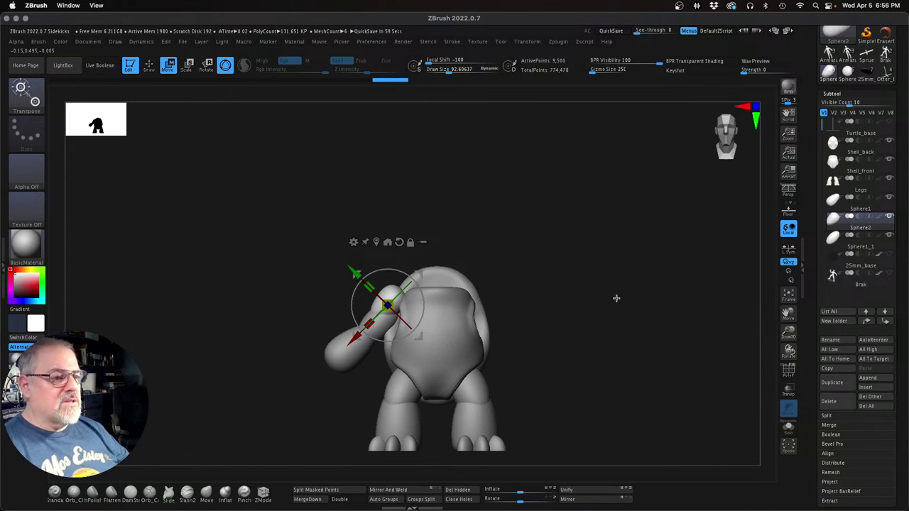
Step: Select the middle arm segment Sphere1_1 and adjust its thickness from front to back, checking the arm from several angles
{"action": "left_click_drag", "start_coordinate": [616, 298], "coordinate": [637, 306]}
{"action": "key", "text": "Down"}
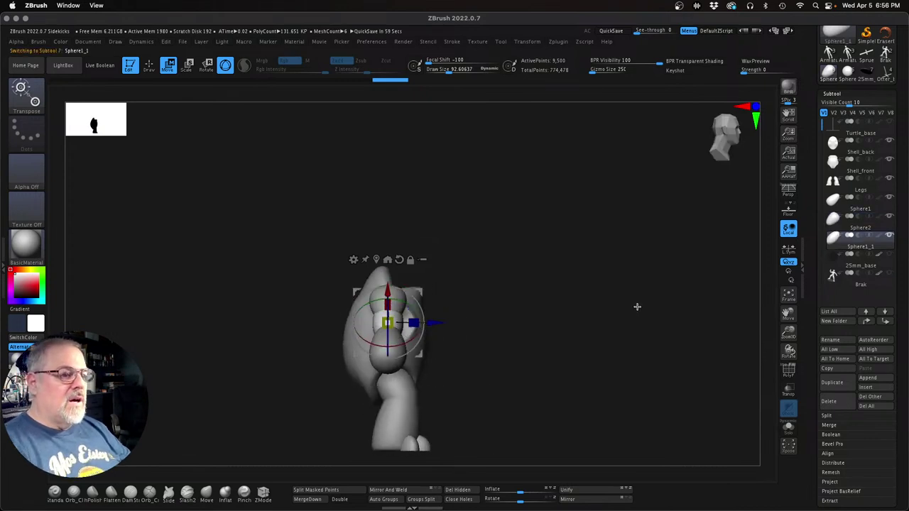
{"action": "left_click_drag", "start_coordinate": [410, 323], "coordinate": [414, 323]}
{"action": "left_click_drag", "start_coordinate": [574, 378], "coordinate": [528, 378]}
{"action": "left_click_drag", "start_coordinate": [502, 307], "coordinate": [514, 354]}
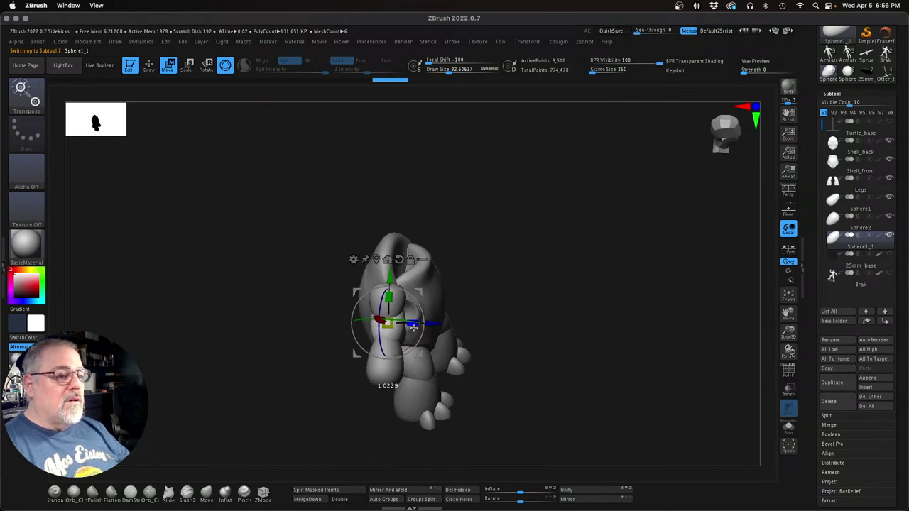
{"action": "left_click_drag", "start_coordinate": [414, 328], "coordinate": [416, 329]}
{"action": "left_click_drag", "start_coordinate": [526, 353], "coordinate": [484, 292]}
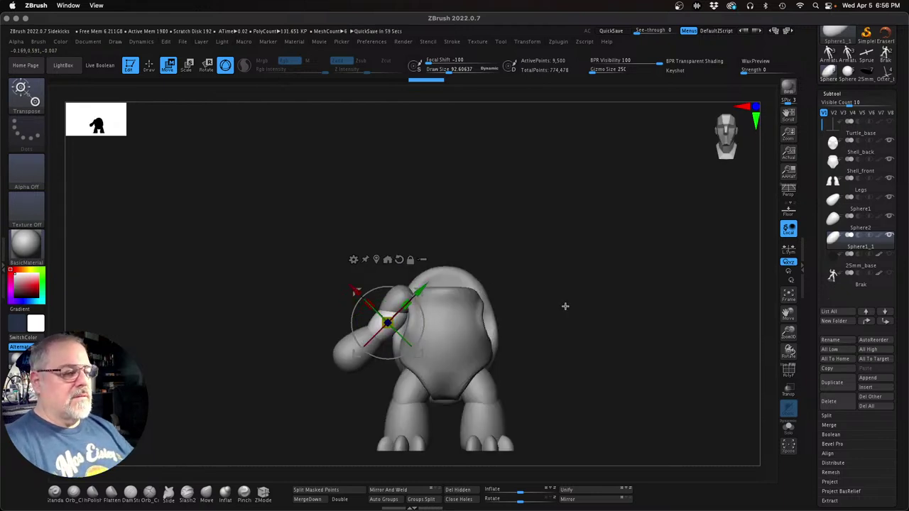
{"action": "left_click_drag", "start_coordinate": [566, 306], "coordinate": [527, 361]}
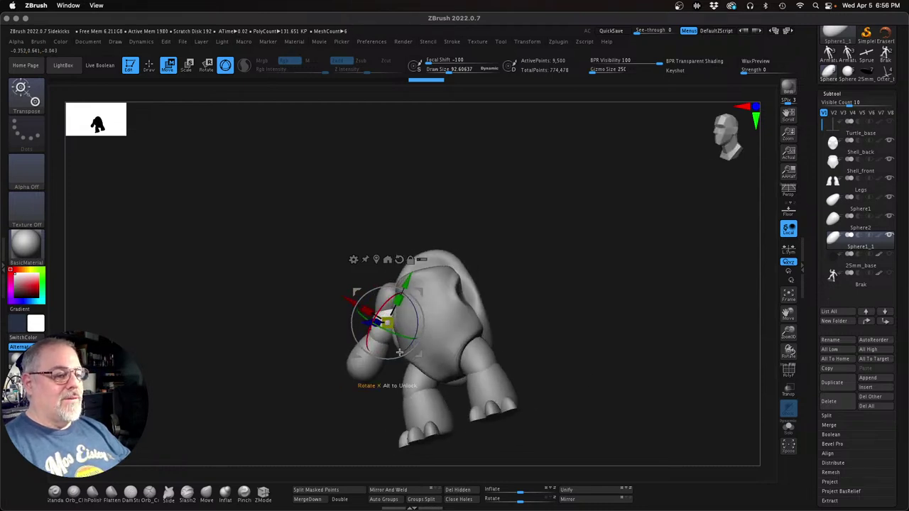
{"action": "left_click_drag", "start_coordinate": [588, 341], "coordinate": [601, 344]}
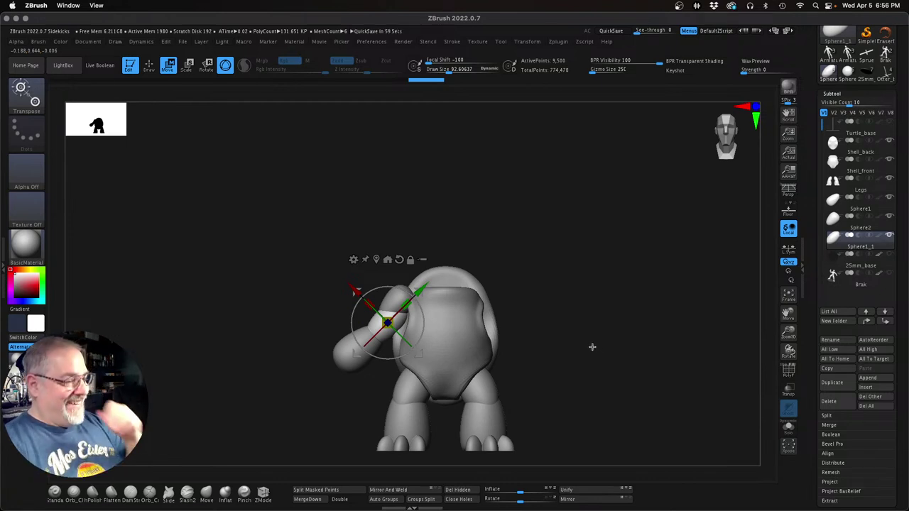
{"action": "mouse_move", "coordinate": [583, 337]}
{"action": "left_mouse_down"}
{"action": "mouse_move", "coordinate": [640, 348]}
{"action": "mouse_move", "coordinate": [560, 359]}
{"action": "left_mouse_up"}
Step: Rotate the shoulder segment Sphere2 slightly, scale it along its X axis to about 0.85, and adjust its front-to-back thickness
{"action": "key", "text": "q"}
{"action": "key", "text": "Up"}
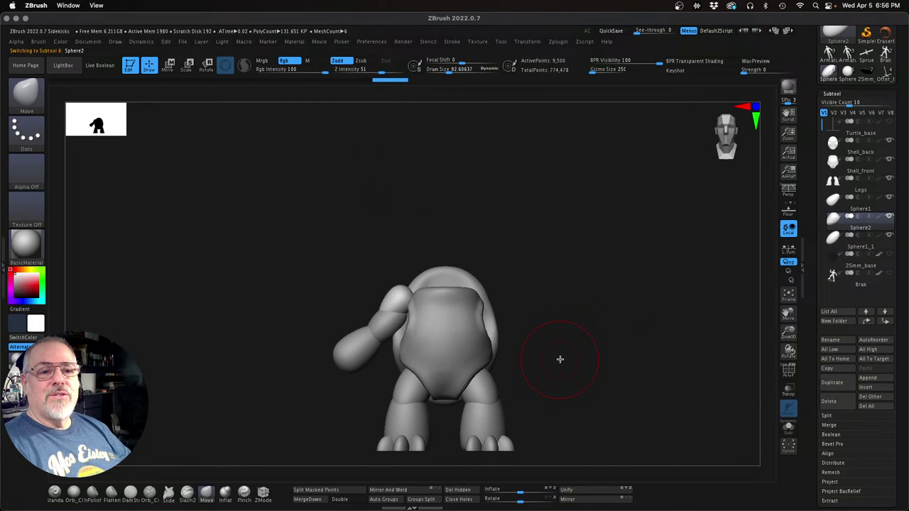
{"action": "key", "text": "w"}
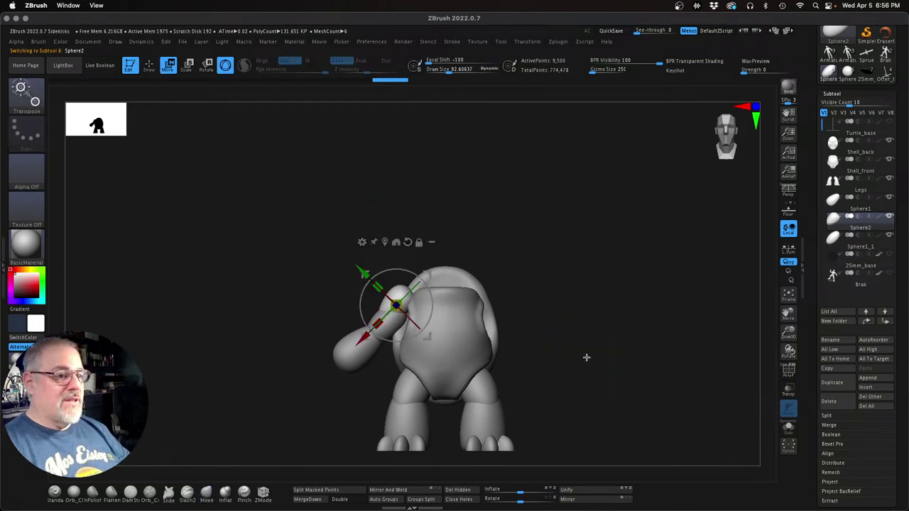
{"action": "left_click_drag", "start_coordinate": [421, 307], "coordinate": [429, 319]}
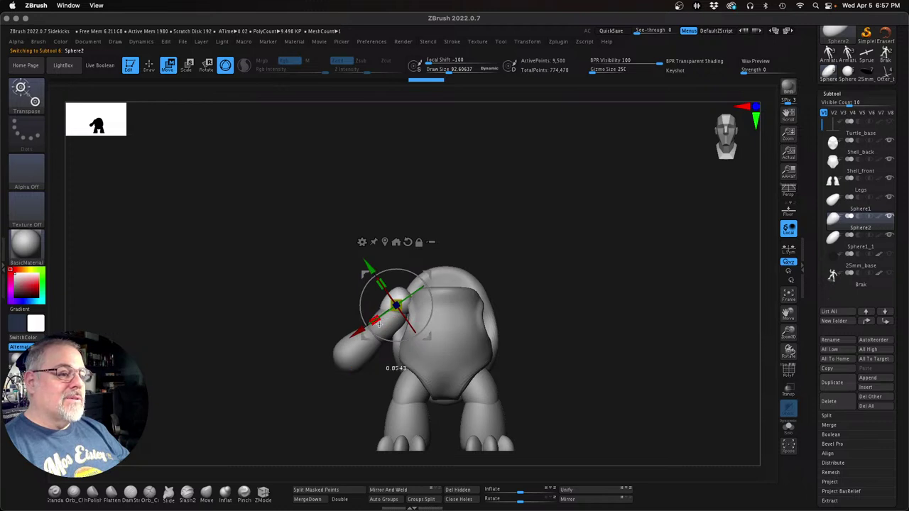
{"action": "left_click_drag", "start_coordinate": [540, 310], "coordinate": [576, 313]}
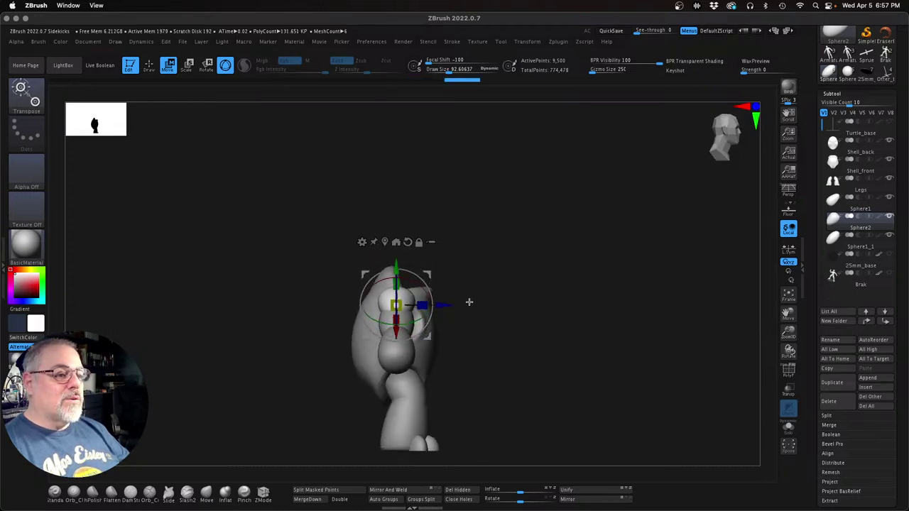
{"action": "left_click_drag", "start_coordinate": [422, 305], "coordinate": [427, 305]}
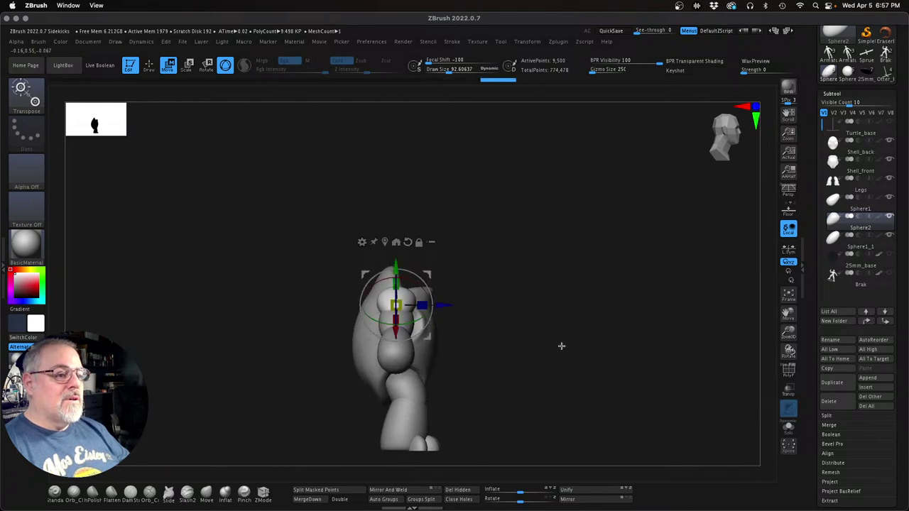
{"action": "left_click_drag", "start_coordinate": [561, 346], "coordinate": [561, 346], "text": "shift"}
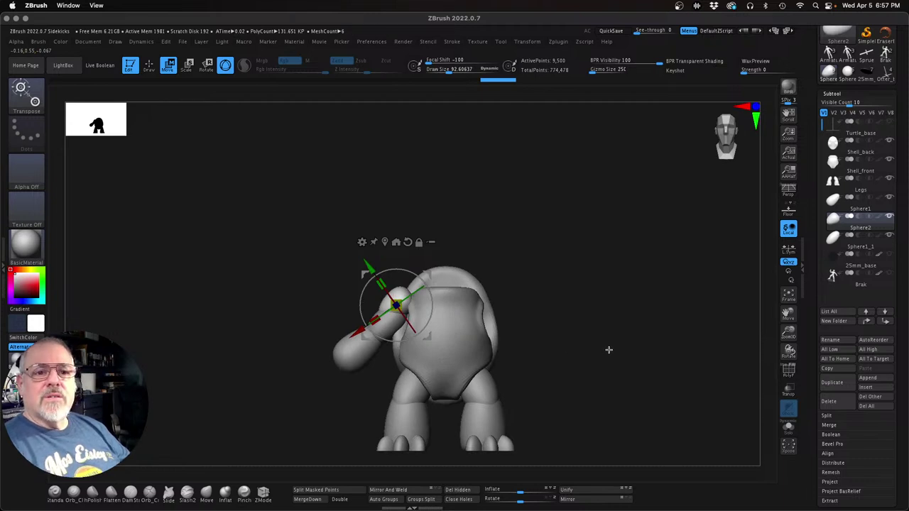
Step: Merge the forearm, shoulder and middle arm segments into one subtool and centre the gizmo on the merged arm
{"action": "key", "text": "Up"}
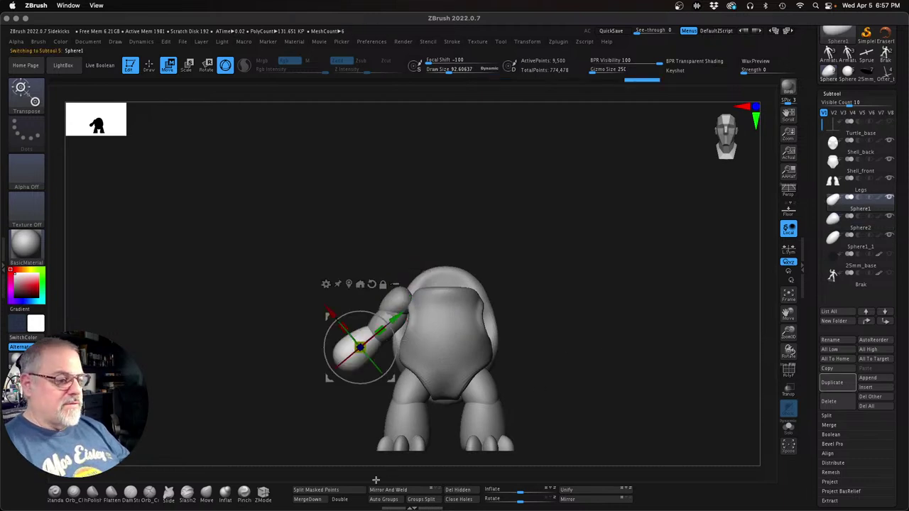
{"action": "left_click", "coordinate": [309, 499]}
{"action": "left_click", "coordinate": [309, 499]}
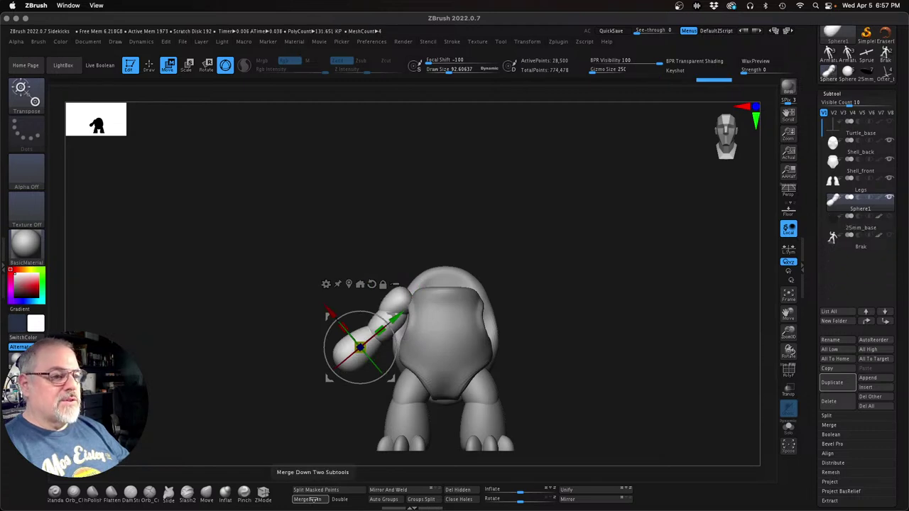
{"action": "left_click", "coordinate": [348, 284]}
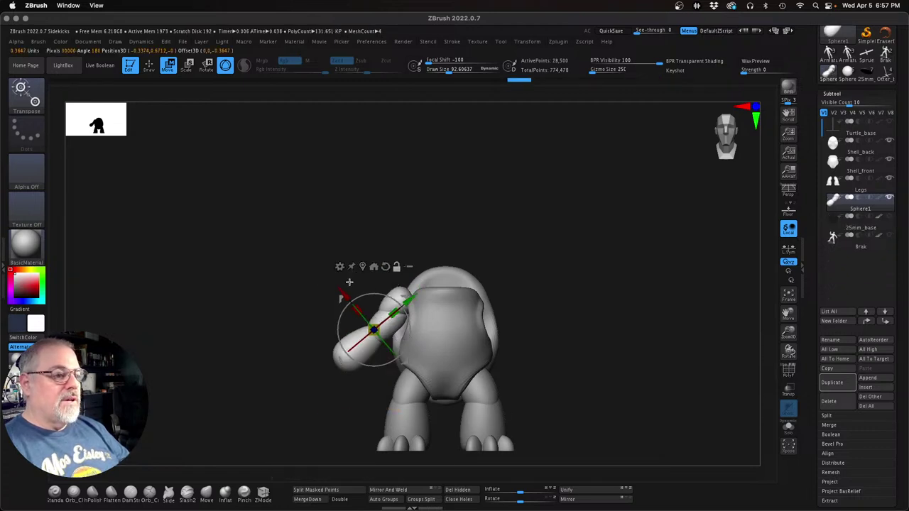
Step: Shorten the merged arm to about 0.83 along its length and reposition it closer to the shell at shoulder height
{"action": "left_click_drag", "start_coordinate": [404, 361], "coordinate": [407, 376]}
{"action": "left_click_drag", "start_coordinate": [398, 330], "coordinate": [393, 333]}
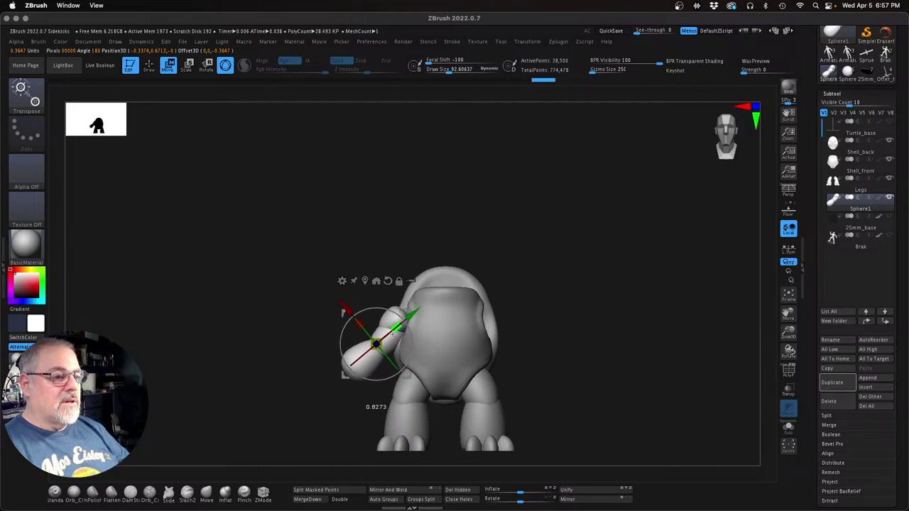
{"action": "left_click_drag", "start_coordinate": [410, 375], "coordinate": [416, 371]}
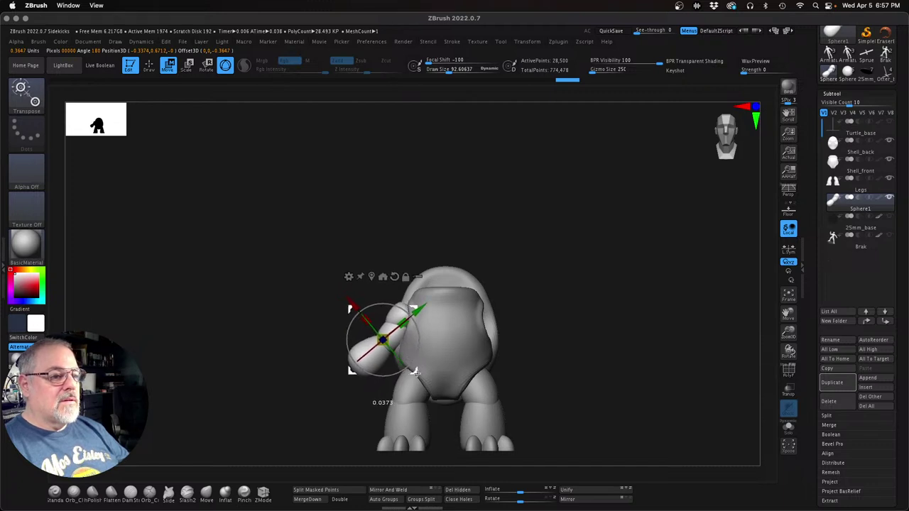
{"action": "left_click_drag", "start_coordinate": [547, 334], "coordinate": [629, 336]}
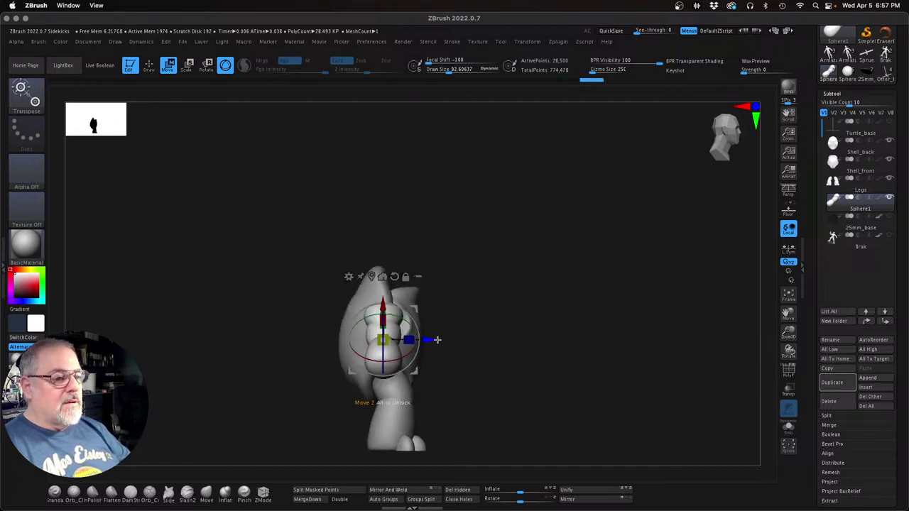
{"action": "left_click_drag", "start_coordinate": [435, 339], "coordinate": [593, 344]}
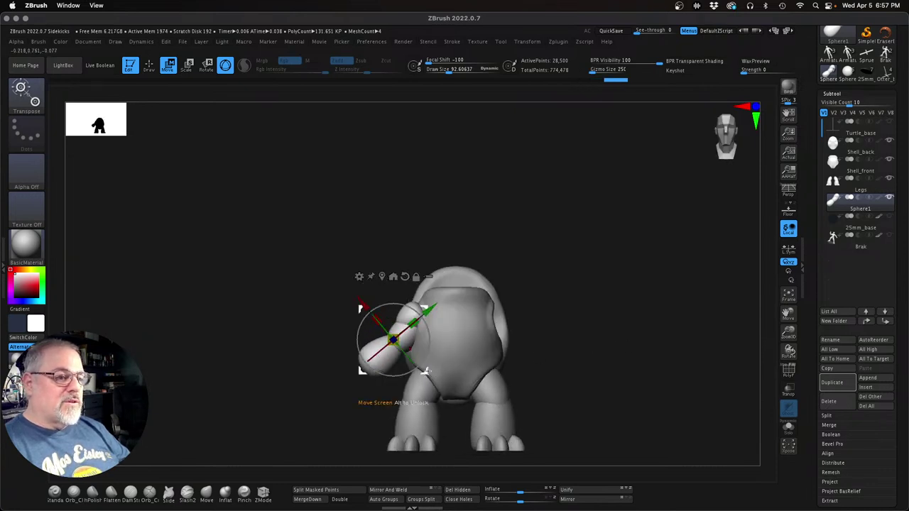
{"action": "mouse_move", "coordinate": [426, 373]}
{"action": "left_mouse_down"}
{"action": "mouse_move", "coordinate": [412, 352]}
{"action": "mouse_move", "coordinate": [427, 366]}
{"action": "left_mouse_up"}
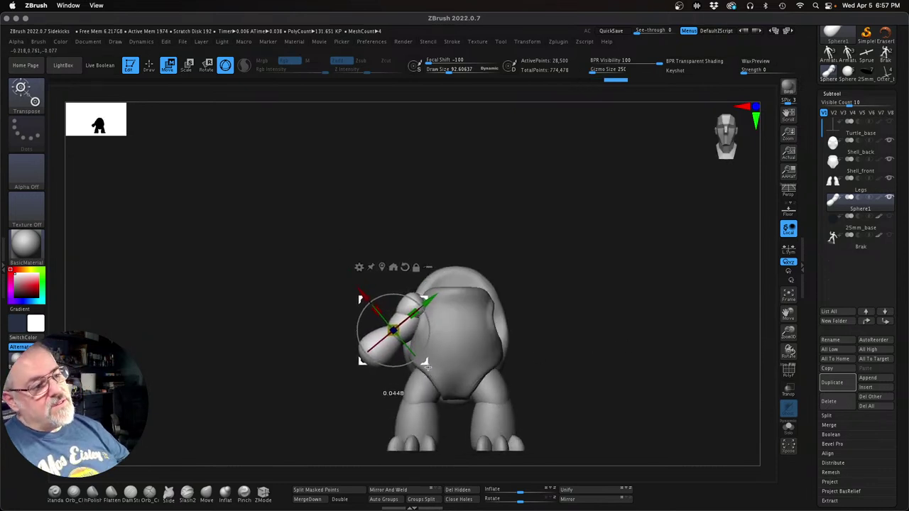
{"action": "left_click_drag", "start_coordinate": [554, 376], "coordinate": [597, 369]}
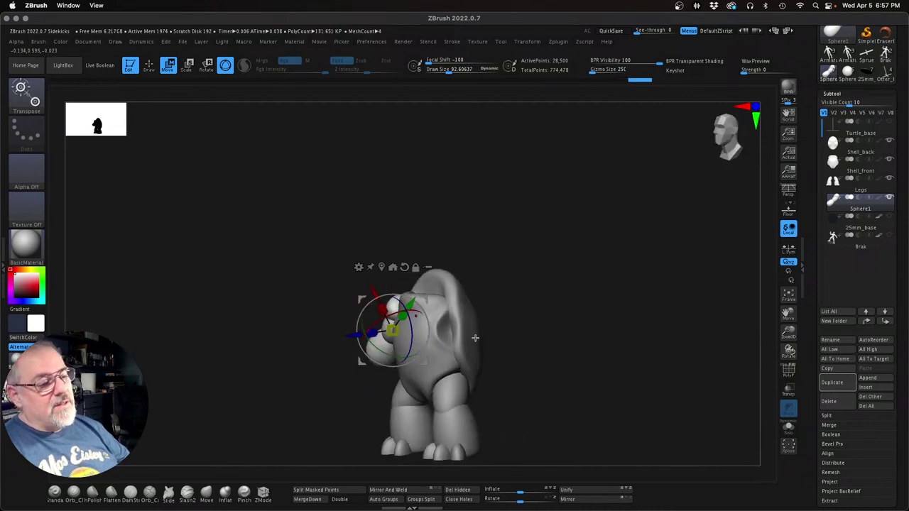
{"action": "left_click_drag", "start_coordinate": [476, 338], "coordinate": [601, 353]}
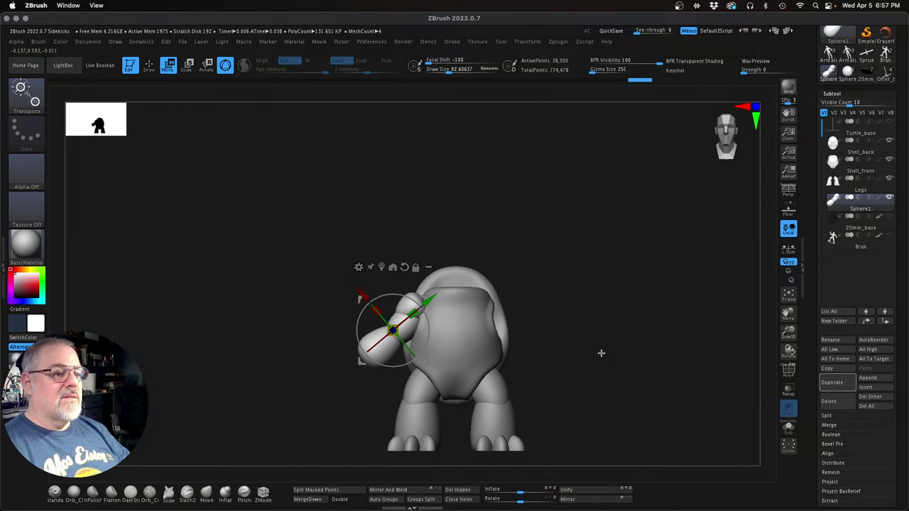
{"action": "mouse_move", "coordinate": [600, 352]}
{"action": "left_mouse_down"}
{"action": "mouse_move", "coordinate": [652, 360]}
{"action": "mouse_move", "coordinate": [603, 364]}
{"action": "left_mouse_up"}
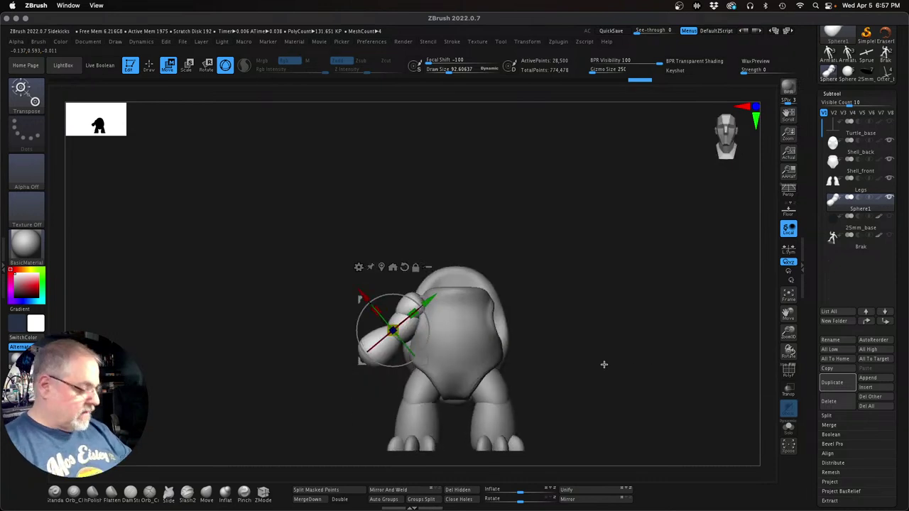
Step: Select the front shell, view the torso closer and hide the Legs subtool
{"action": "key", "text": "Up"}
{"action": "key", "text": "Up"}
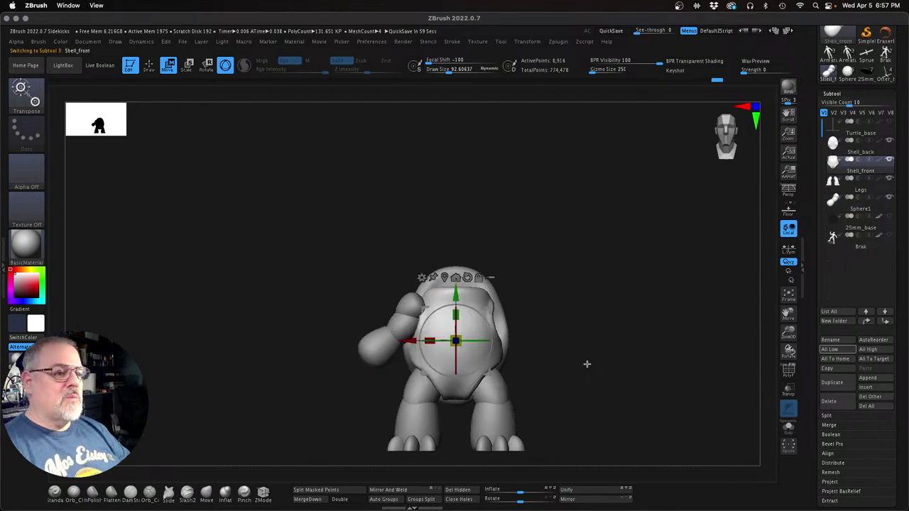
{"action": "left_click_drag", "start_coordinate": [587, 364], "coordinate": [563, 358]}
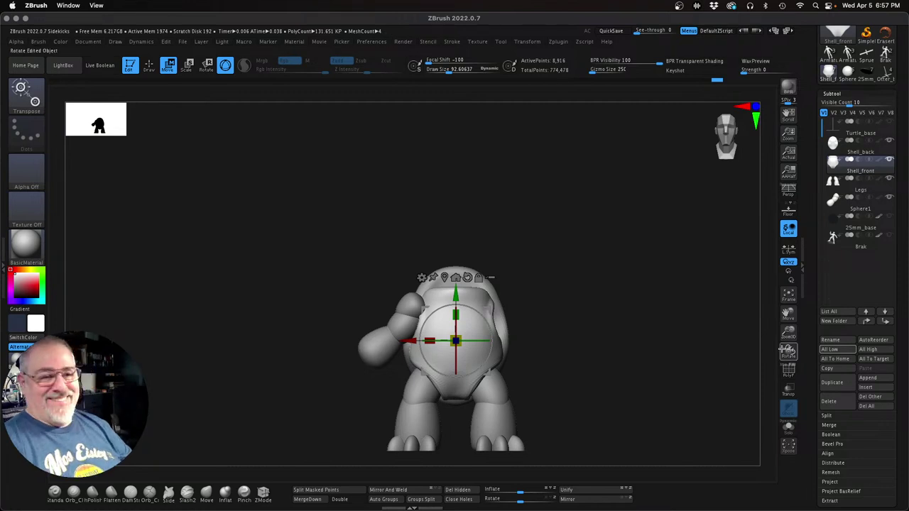
{"action": "mouse_move", "coordinate": [789, 333]}
{"action": "left_mouse_down"}
{"action": "mouse_move", "coordinate": [800, 347]}
{"action": "mouse_move", "coordinate": [791, 350]}
{"action": "left_mouse_up"}
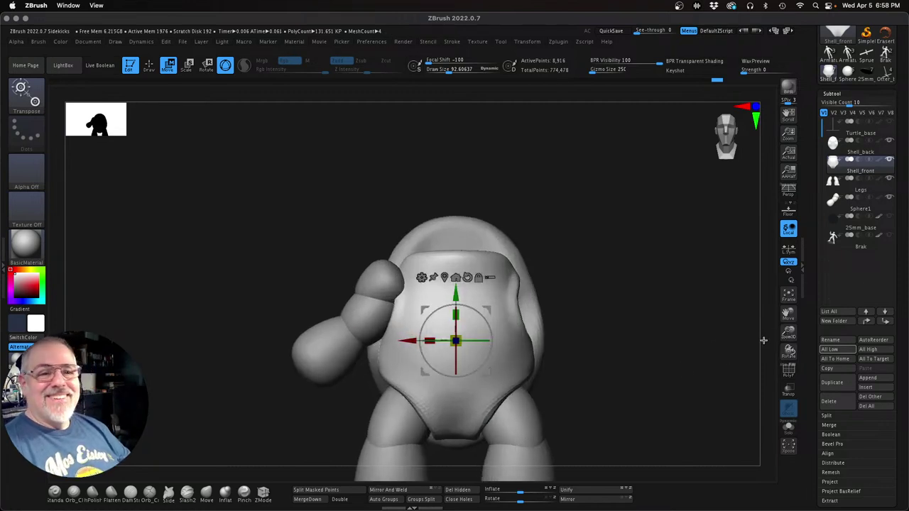
{"action": "mouse_move", "coordinate": [891, 201]}
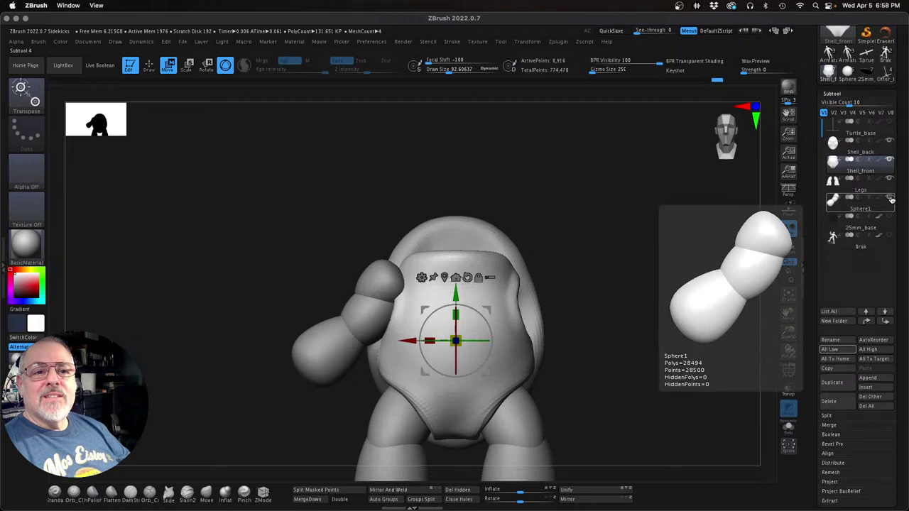
{"action": "left_click", "coordinate": [889, 179]}
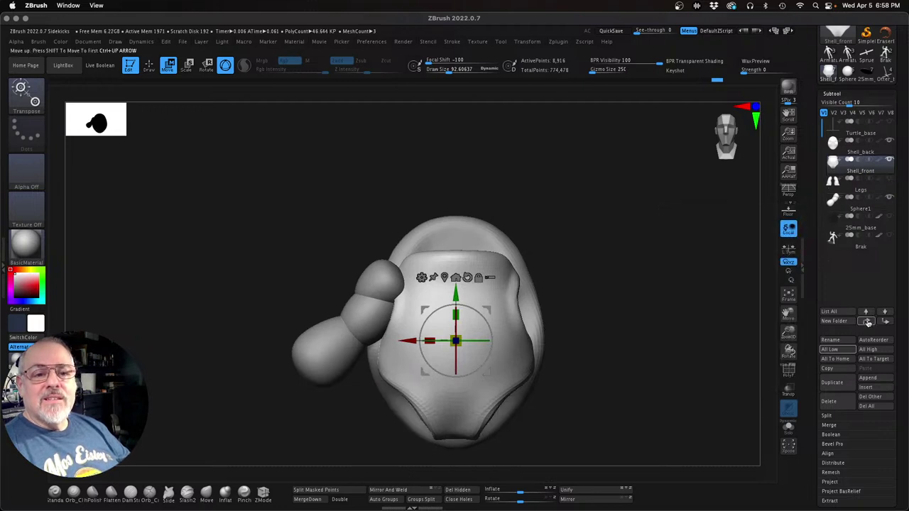
Step: Move the merged arm subtool Sphere1 above Legs in the subtool order and rename it Arm
{"action": "left_click", "coordinate": [867, 322]}
{"action": "left_click", "coordinate": [885, 322]}
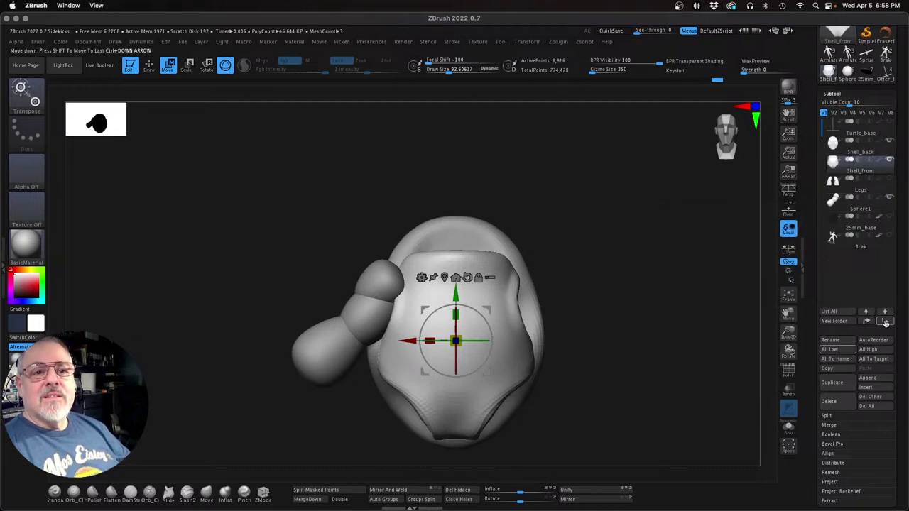
{"action": "key", "text": "Down"}
{"action": "key", "text": "Down"}
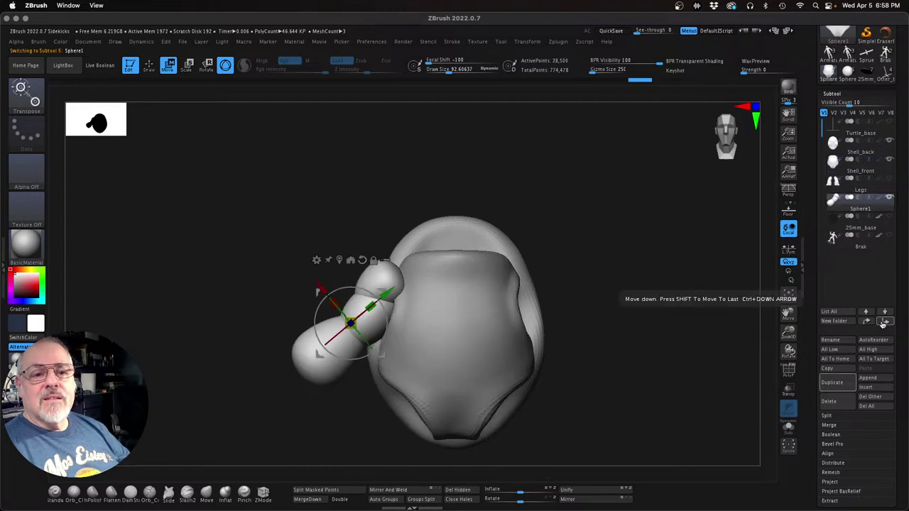
{"action": "left_click", "coordinate": [866, 323]}
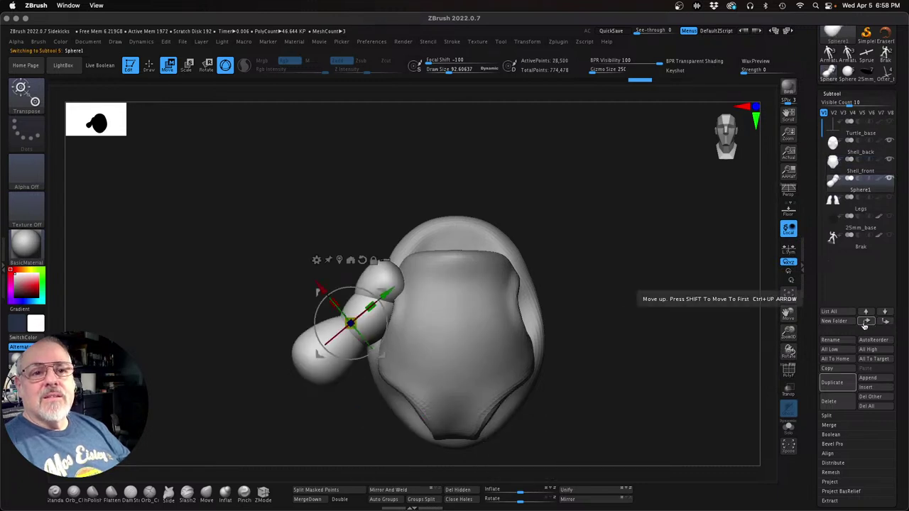
{"action": "left_click", "coordinate": [838, 344]}
{"action": "type", "text": "Arm"}
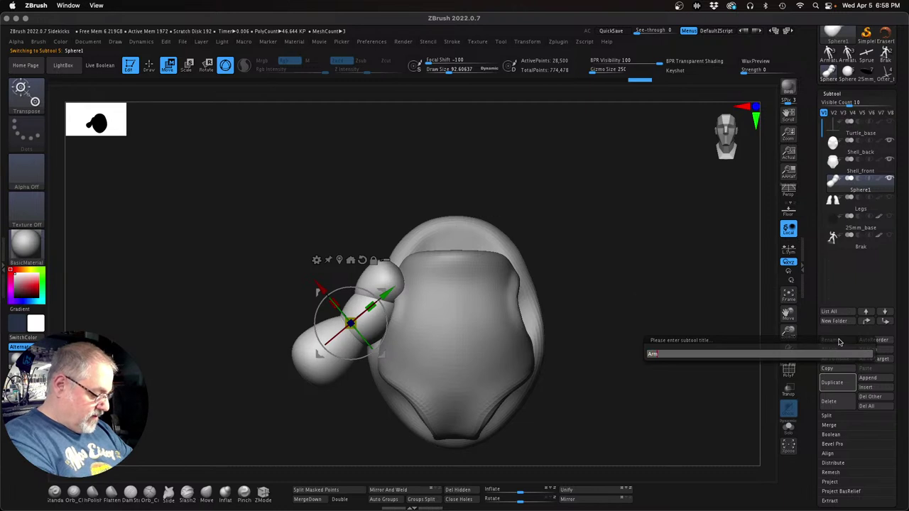
{"action": "key", "text": "Return"}
Step: Select Shell_front and reshape its side edge around the arm opening with the Move brush
{"action": "left_click_drag", "start_coordinate": [615, 345], "coordinate": [637, 325]}
{"action": "key", "text": "q"}
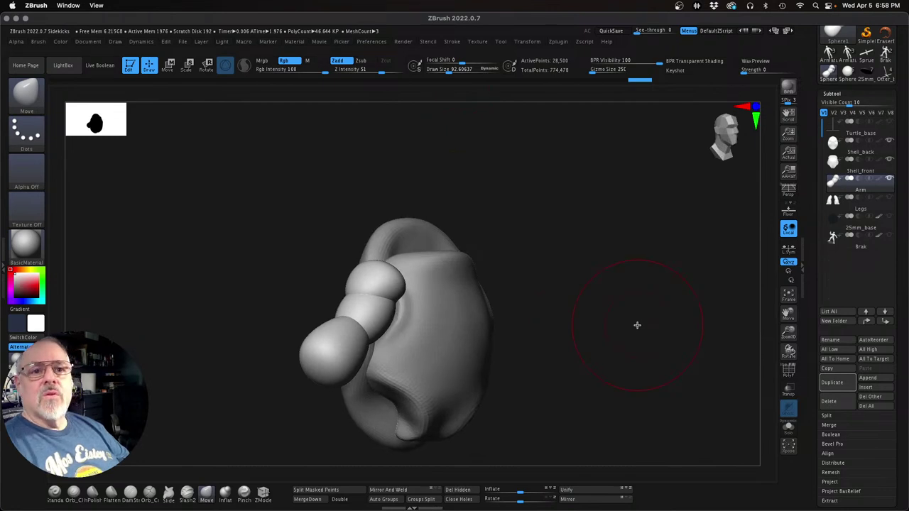
{"action": "key", "text": "Up"}
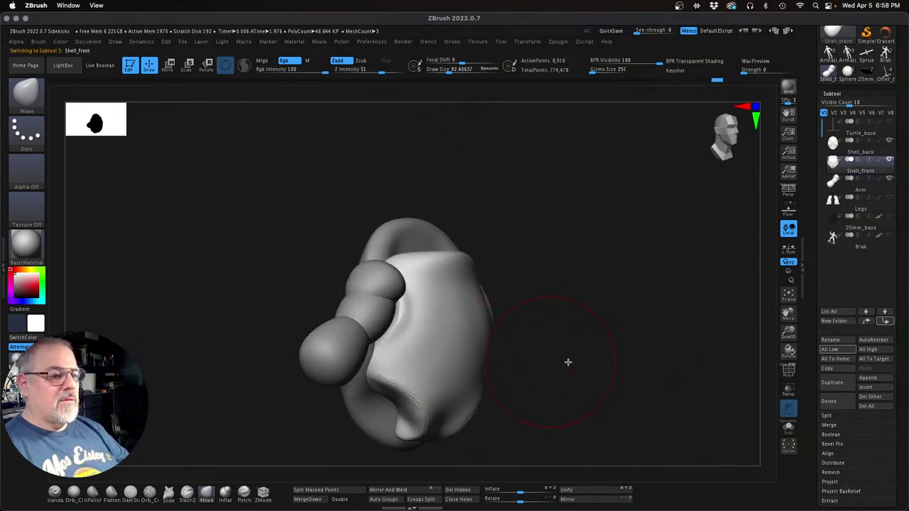
{"action": "left_click_drag", "start_coordinate": [568, 361], "coordinate": [596, 385]}
{"action": "left_click_drag", "start_coordinate": [471, 358], "coordinate": [458, 333], "text": "shift"}
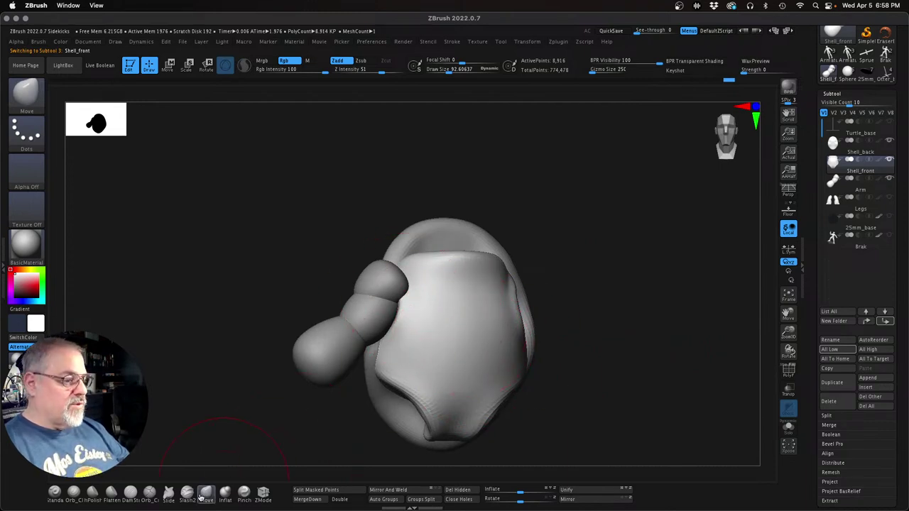
{"action": "left_click_drag", "start_coordinate": [388, 313], "coordinate": [402, 304]}
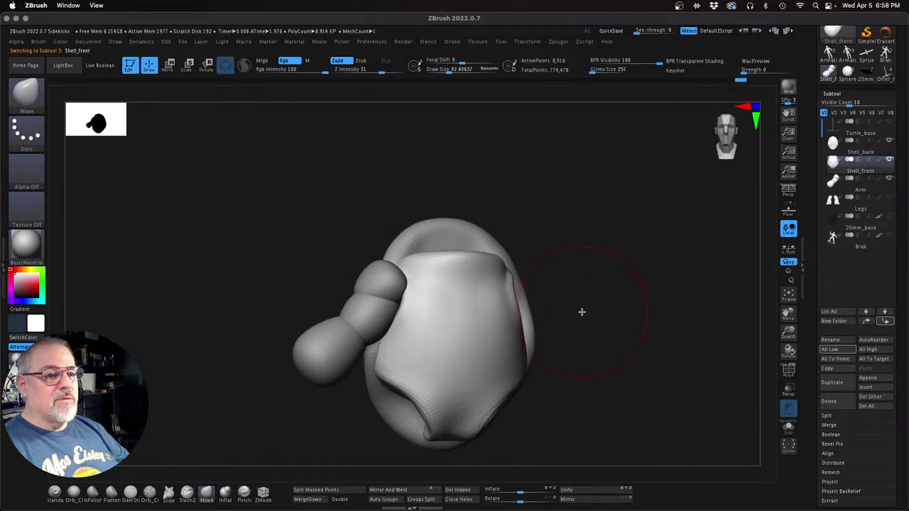
{"action": "left_click_drag", "start_coordinate": [581, 312], "coordinate": [574, 309]}
{"action": "left_click_drag", "start_coordinate": [518, 286], "coordinate": [500, 282]}
{"action": "key", "text": "super+z"}
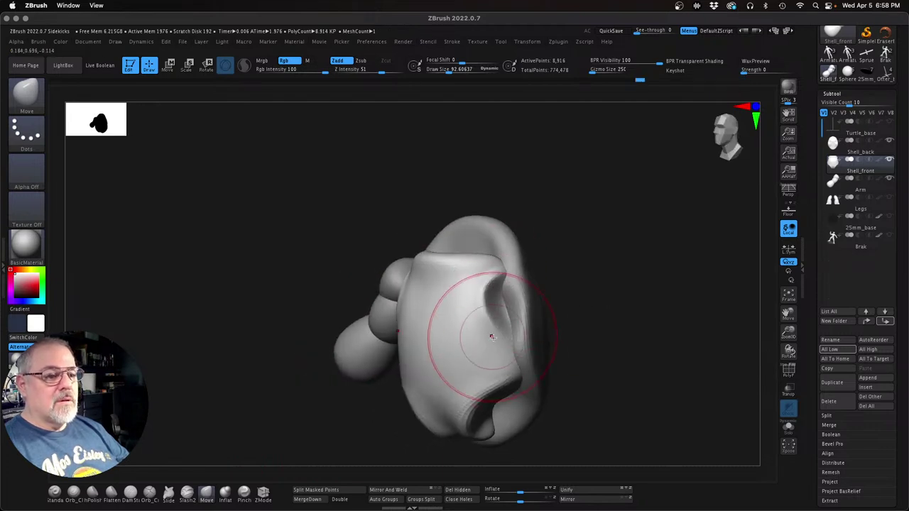
{"action": "left_click_drag", "start_coordinate": [493, 337], "coordinate": [513, 360]}
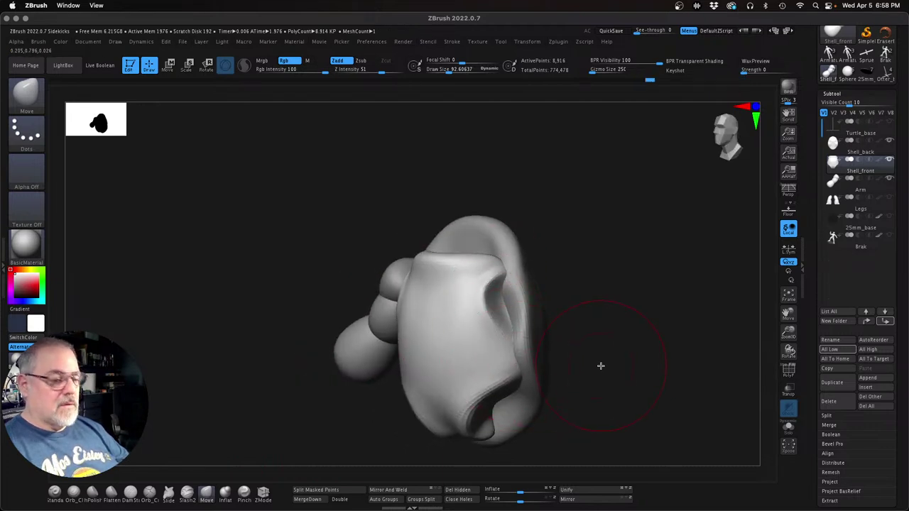
Step: Reduce the brush draw size to about 52 and refine the upper corner of the front shell's arm opening
{"action": "key", "text": "s"}
{"action": "left_click_drag", "start_coordinate": [611, 365], "coordinate": [605, 365]}
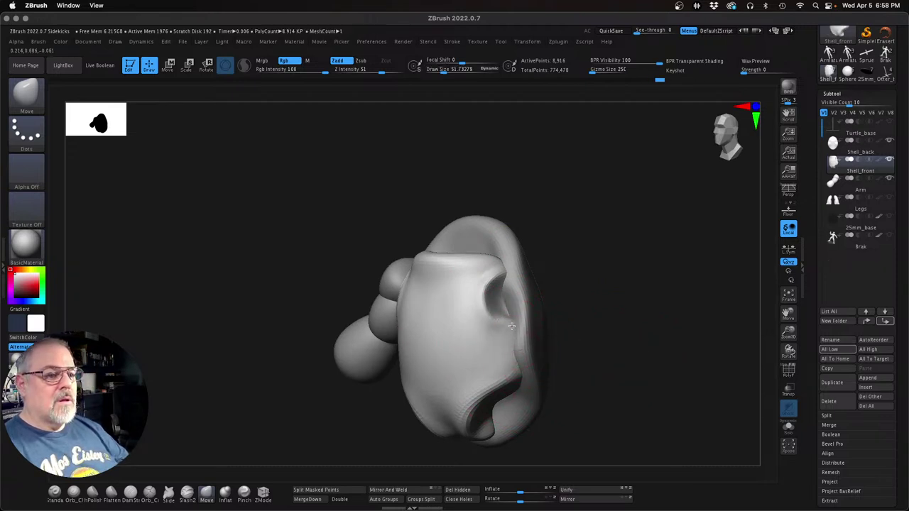
{"action": "left_click_drag", "start_coordinate": [503, 284], "coordinate": [502, 276]}
{"action": "left_click_drag", "start_coordinate": [501, 270], "coordinate": [507, 268]}
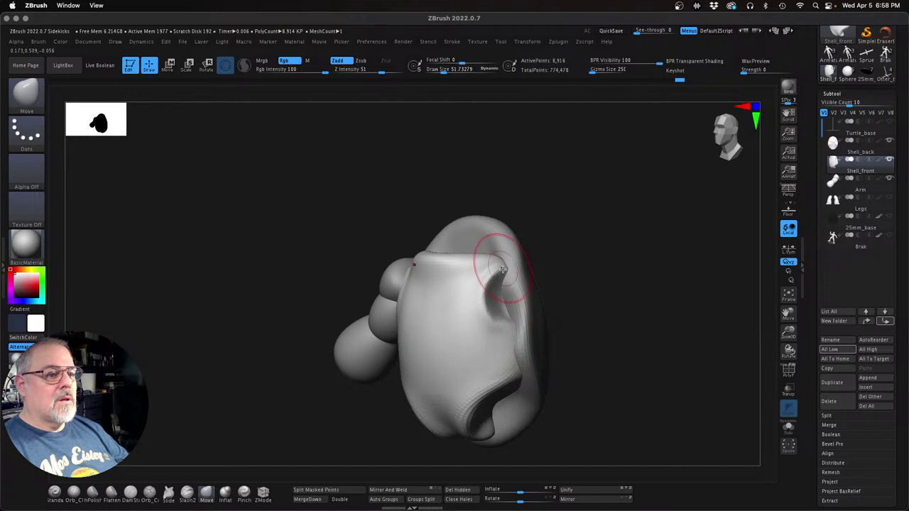
{"action": "mouse_move", "coordinate": [616, 283]}
{"action": "left_mouse_down"}
{"action": "mouse_move", "coordinate": [647, 278]}
{"action": "mouse_move", "coordinate": [619, 268]}
{"action": "left_mouse_up"}
{"action": "right_click_drag", "start_coordinate": [618, 267], "coordinate": [647, 304]}
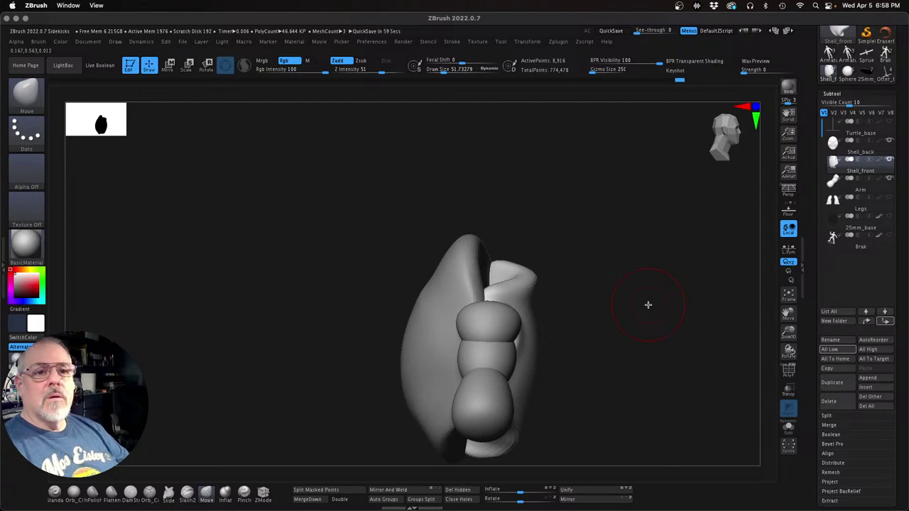
Step: Isolate the shoulder segment of the Arm subtool, narrow it from front to back, and show the whole arm again
{"action": "key", "text": "Down"}
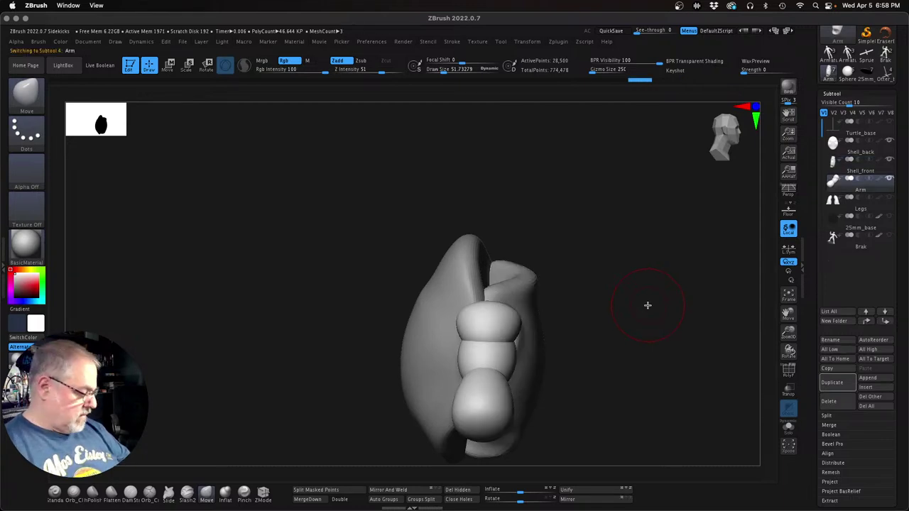
{"action": "key", "text": "w"}
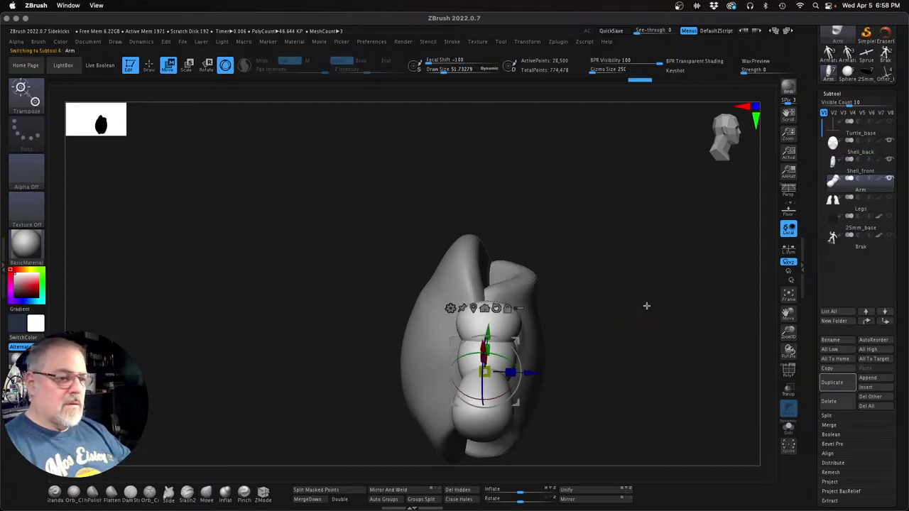
{"action": "key", "text": "q"}
{"action": "left_click", "coordinate": [620, 358], "text": "ctrl"}
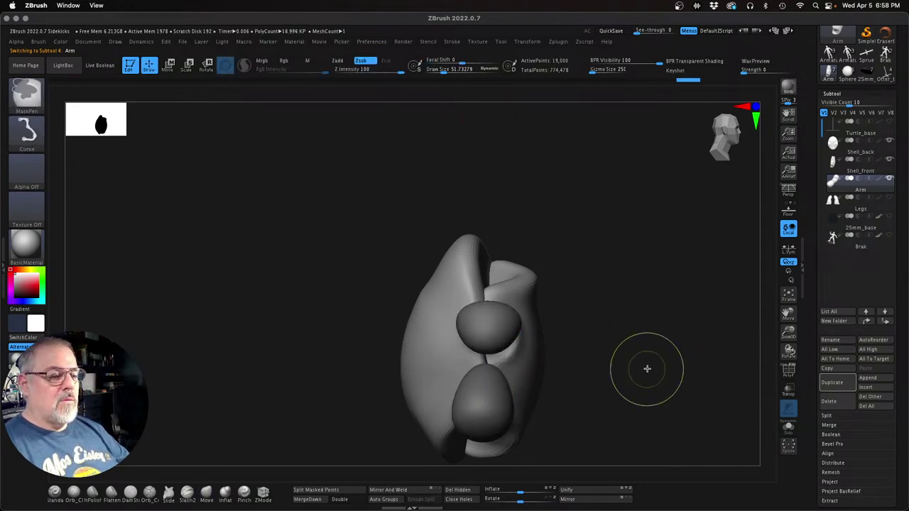
{"action": "left_click", "coordinate": [647, 368], "text": "ctrl+shift"}
{"action": "left_click_drag", "start_coordinate": [647, 369], "coordinate": [650, 370], "text": "ctrl"}
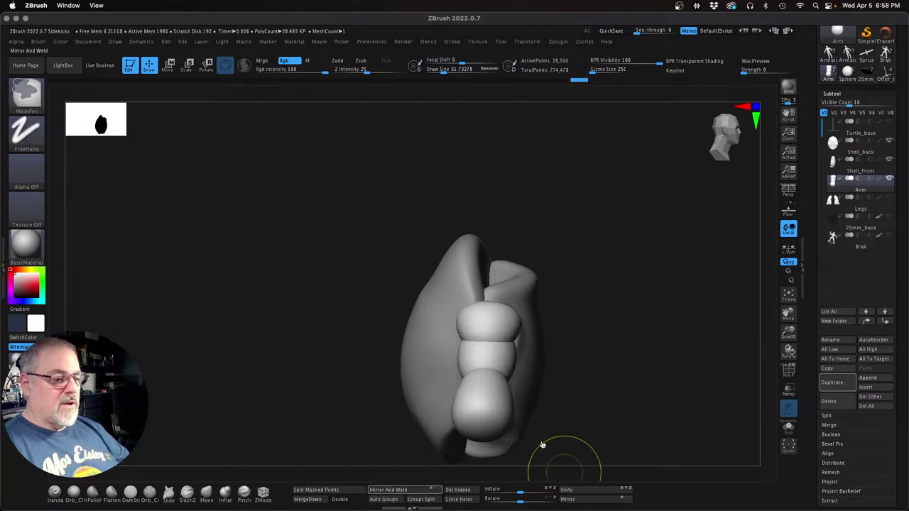
{"action": "key", "text": "ctrl+shift"}
{"action": "left_click", "coordinate": [508, 330], "text": "ctrl+shift"}
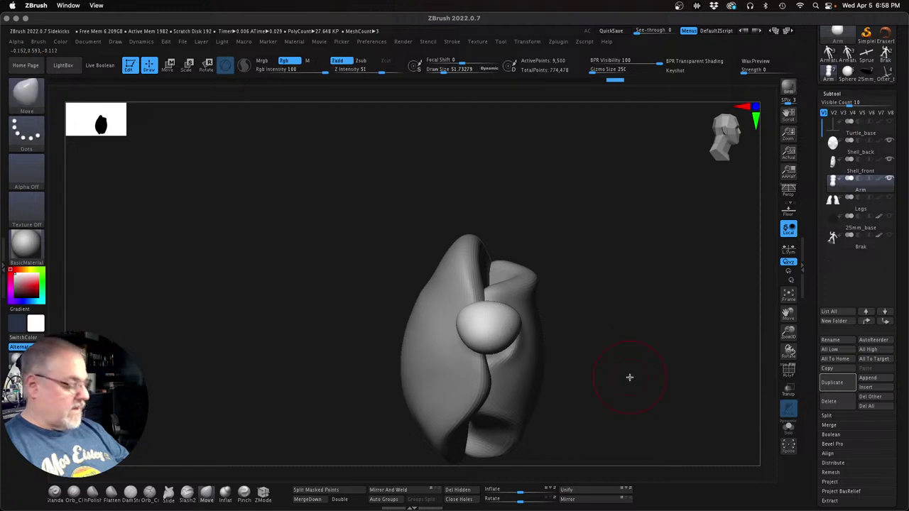
{"action": "key", "text": "w"}
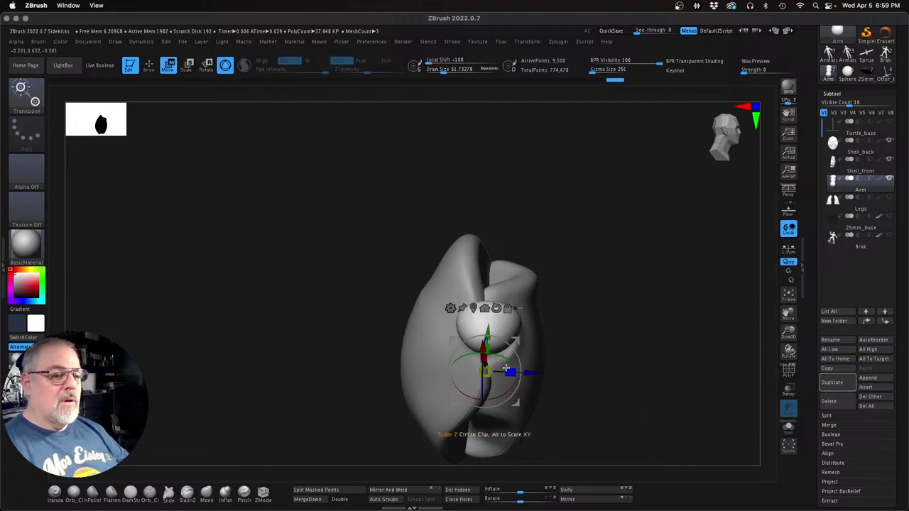
{"action": "left_click_drag", "start_coordinate": [505, 372], "coordinate": [505, 372]}
{"action": "left_click", "coordinate": [609, 400], "text": "ctrl+shift"}
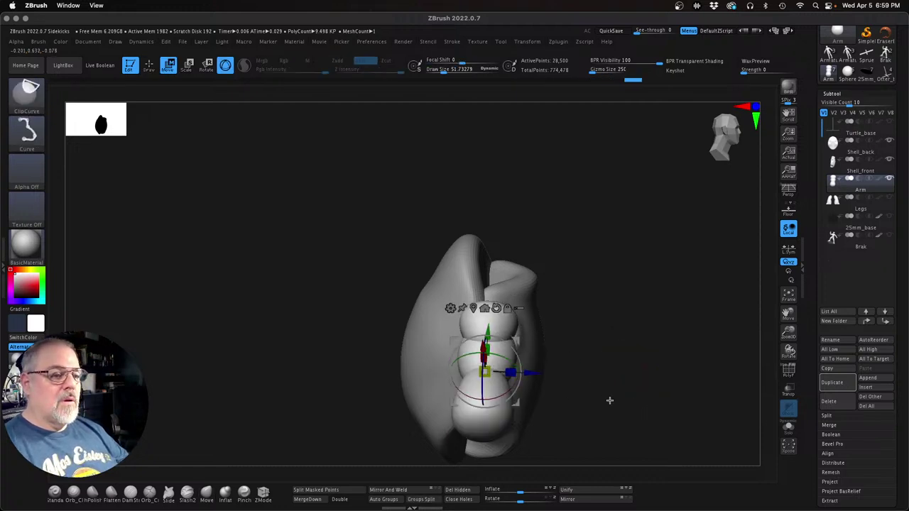
Step: Nudge the whole arm slightly outward from the shell and check its fit from an angled view
{"action": "left_click_drag", "start_coordinate": [644, 405], "coordinate": [614, 361]}
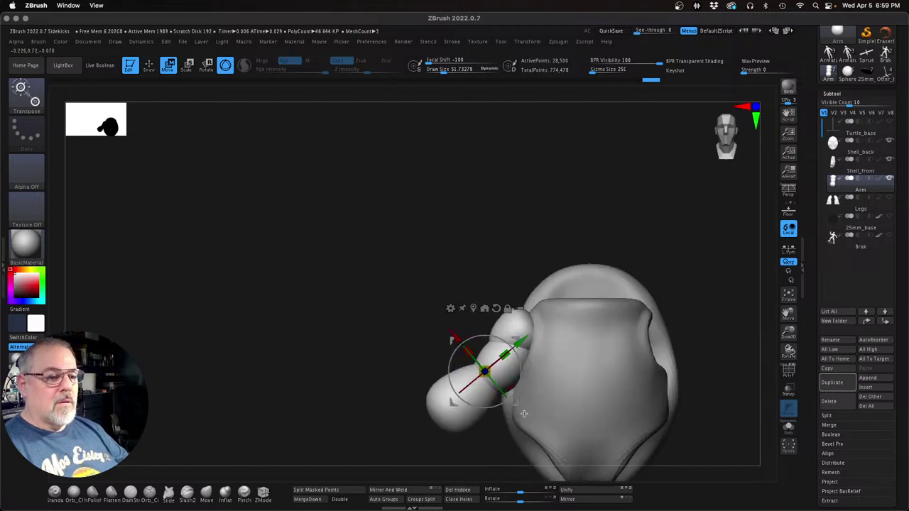
{"action": "mouse_move", "coordinate": [523, 414]}
{"action": "left_mouse_down"}
{"action": "mouse_move", "coordinate": [511, 399]}
{"action": "mouse_move", "coordinate": [497, 419]}
{"action": "mouse_move", "coordinate": [517, 400]}
{"action": "left_mouse_up"}
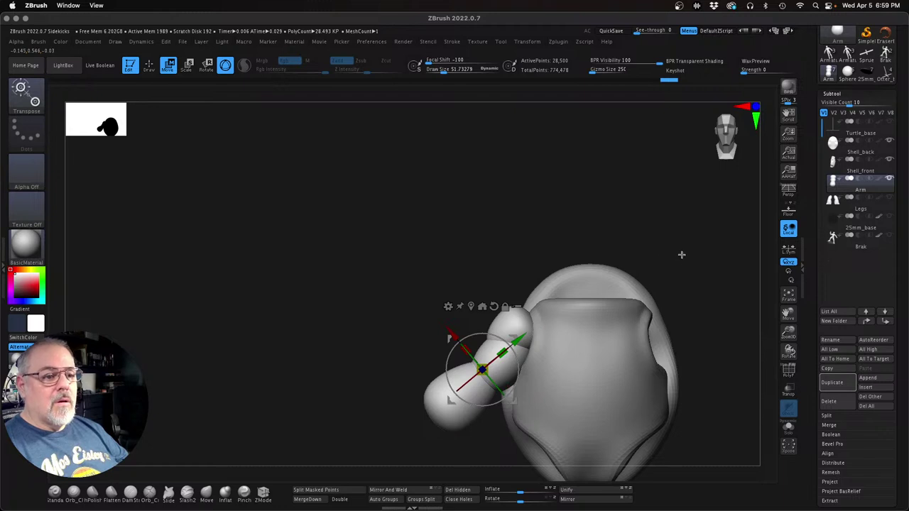
{"action": "left_click_drag", "start_coordinate": [681, 254], "coordinate": [667, 362]}
{"action": "left_click_drag", "start_coordinate": [654, 303], "coordinate": [589, 380]}
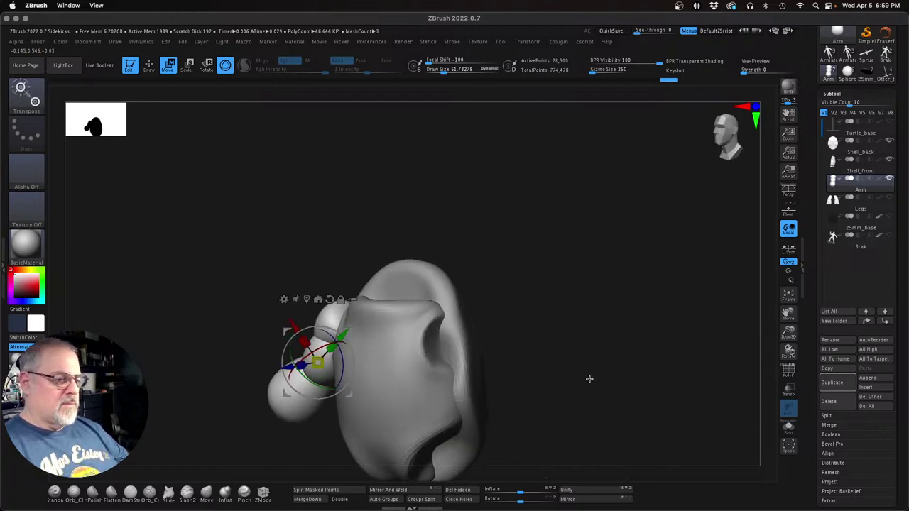
Step: Select Shell_front, set the Move brush draw size to about 62, and pull up its shoulder corners
{"action": "key", "text": "Up"}
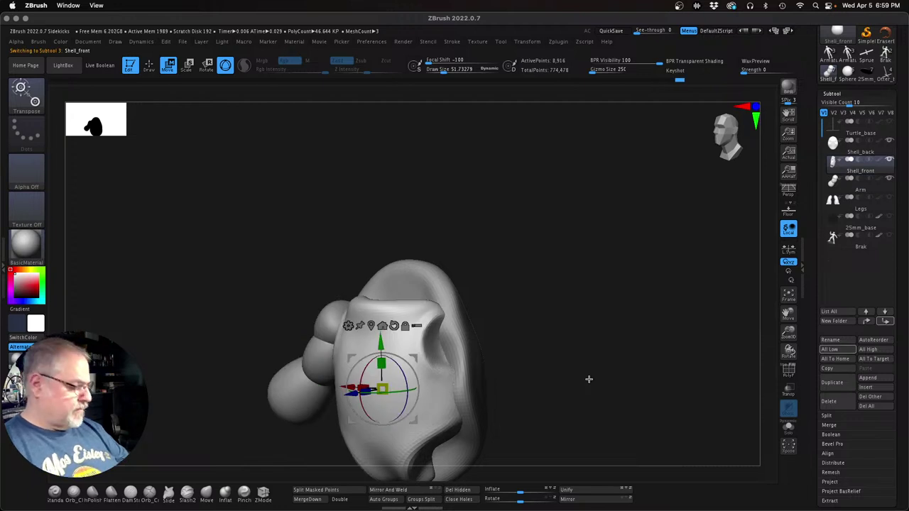
{"action": "key", "text": "q"}
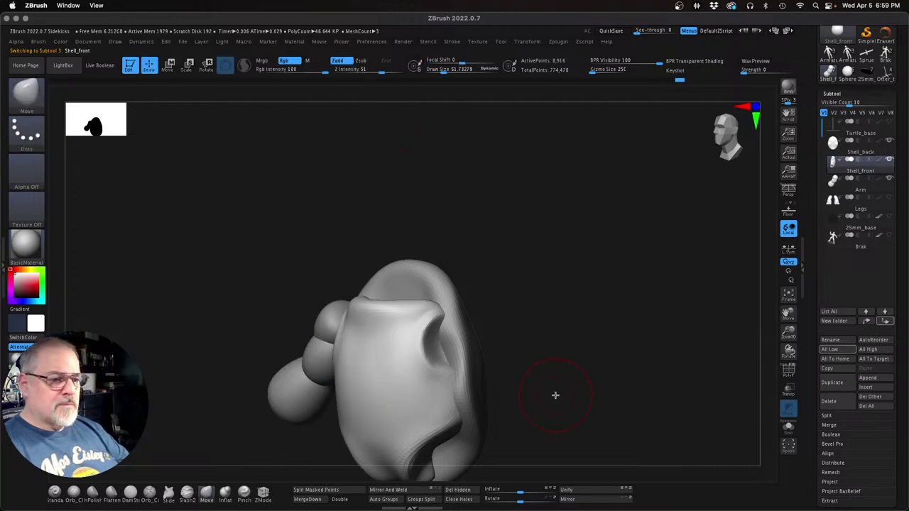
{"action": "key", "text": "s"}
{"action": "left_click_drag", "start_coordinate": [553, 390], "coordinate": [556, 389]}
{"action": "left_click_drag", "start_coordinate": [446, 318], "coordinate": [445, 314]}
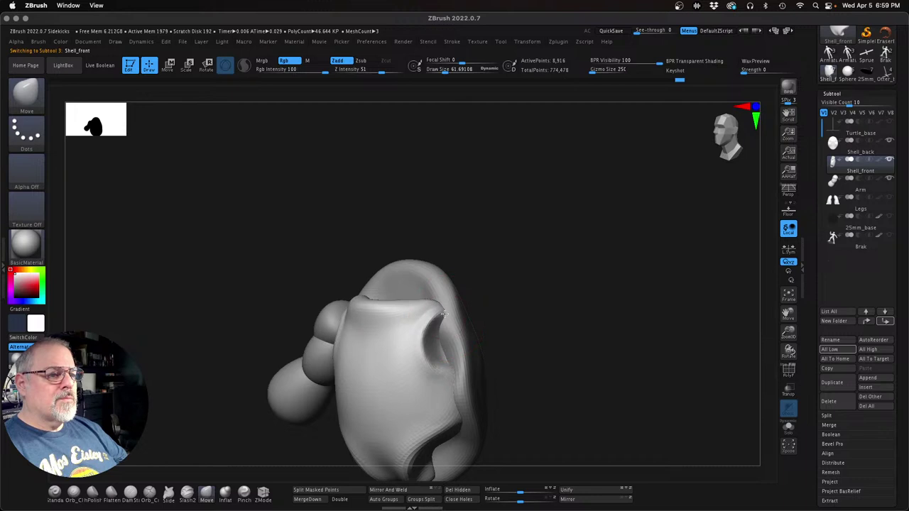
Step: Push the middle of the front shell's neckline down into a concave curve with the Move brush
{"action": "right_click_drag", "start_coordinate": [443, 304], "coordinate": [526, 299]}
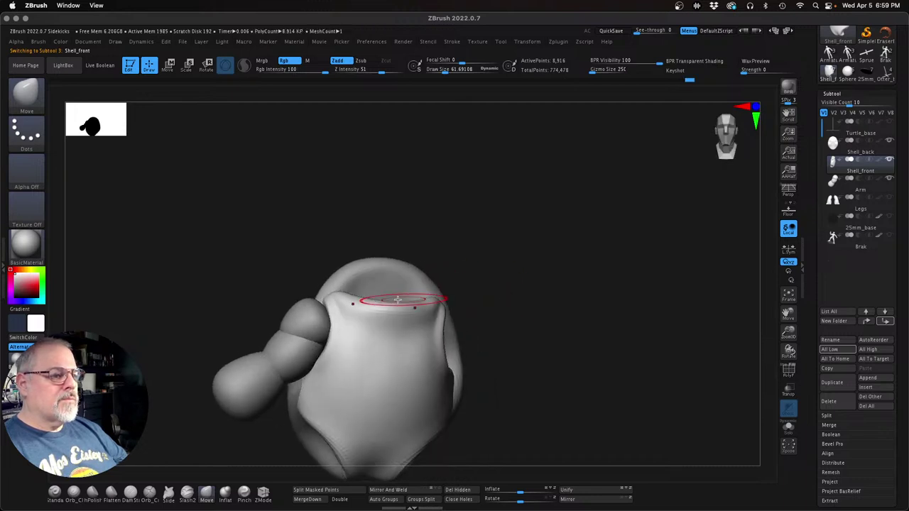
{"action": "mouse_move", "coordinate": [376, 298]}
{"action": "left_mouse_down"}
{"action": "mouse_move", "coordinate": [384, 320]}
{"action": "mouse_move", "coordinate": [365, 311]}
{"action": "left_mouse_up"}
{"action": "mouse_move", "coordinate": [364, 311]}
{"action": "right_mouse_down"}
{"action": "mouse_move", "coordinate": [566, 323]}
{"action": "mouse_move", "coordinate": [558, 301]}
{"action": "mouse_move", "coordinate": [365, 284]}
{"action": "right_mouse_up"}
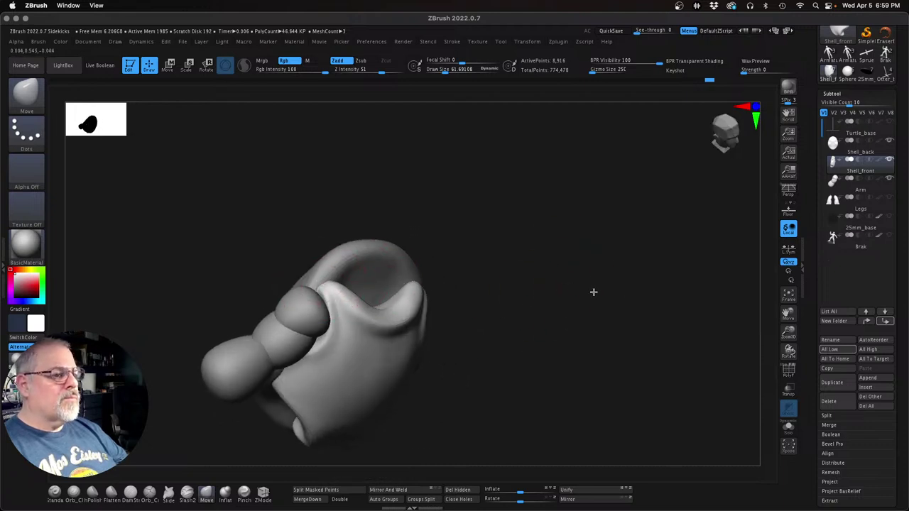
Step: Select Shell_back and adjust its side edge around the arm opening with the Move brush, checking the shape from the front
{"action": "right_click_drag", "start_coordinate": [592, 290], "coordinate": [532, 296]}
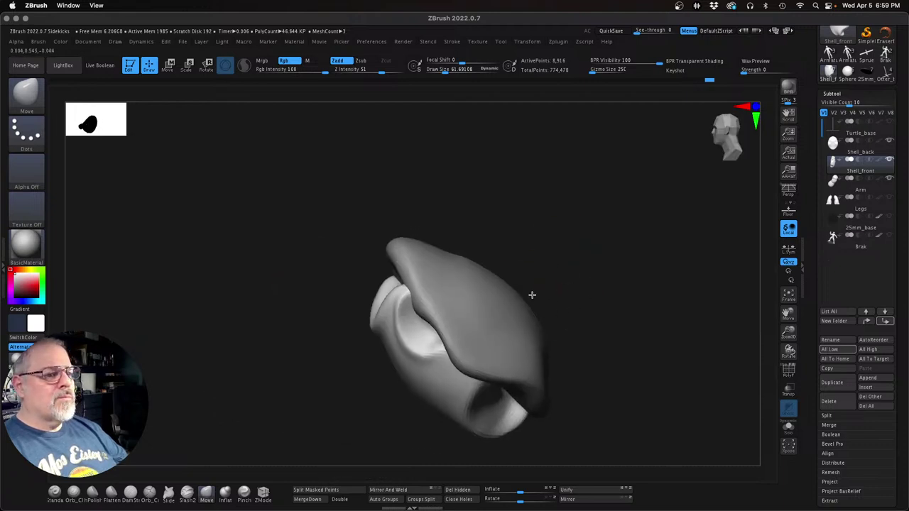
{"action": "left_click", "coordinate": [463, 284], "text": "alt"}
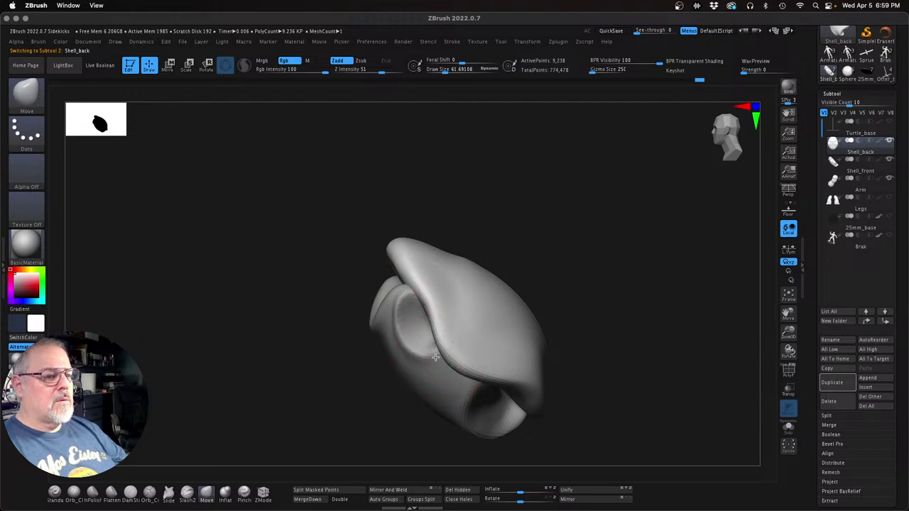
{"action": "mouse_move", "coordinate": [691, 328]}
{"action": "left_mouse_down"}
{"action": "mouse_move", "coordinate": [674, 349]}
{"action": "mouse_move", "coordinate": [613, 331]}
{"action": "mouse_move", "coordinate": [574, 348]}
{"action": "left_mouse_up"}
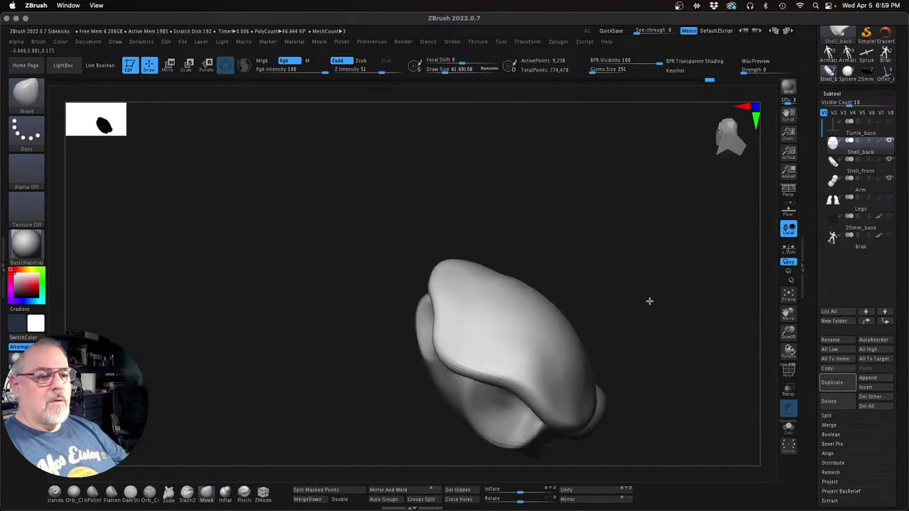
{"action": "left_click_drag", "start_coordinate": [649, 300], "coordinate": [670, 294], "text": "shift"}
{"action": "left_click_drag", "start_coordinate": [700, 376], "coordinate": [612, 380]}
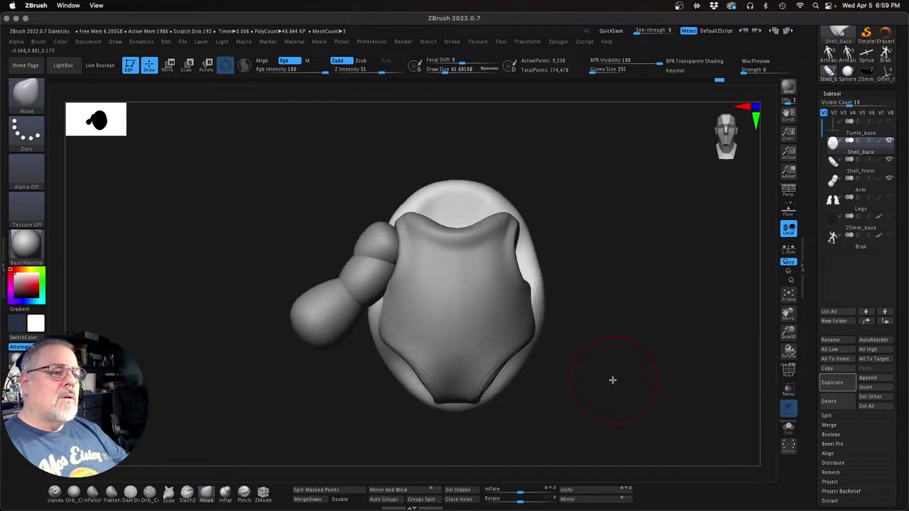
Step: Show the Legs subtool, select the Arm subtool, and use Mirror And Weld to create the arm on the opposite side
{"action": "left_click", "coordinate": [890, 198]}
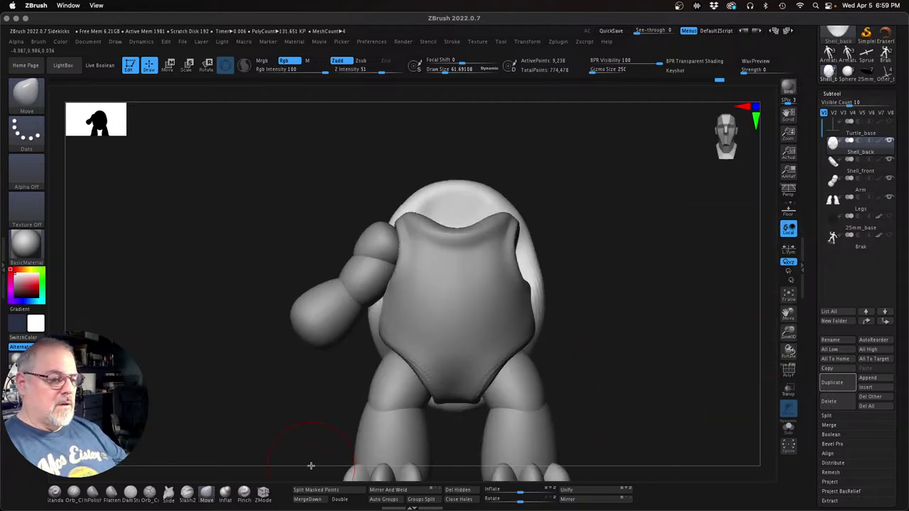
{"action": "key", "text": "Down"}
{"action": "key", "text": "Down"}
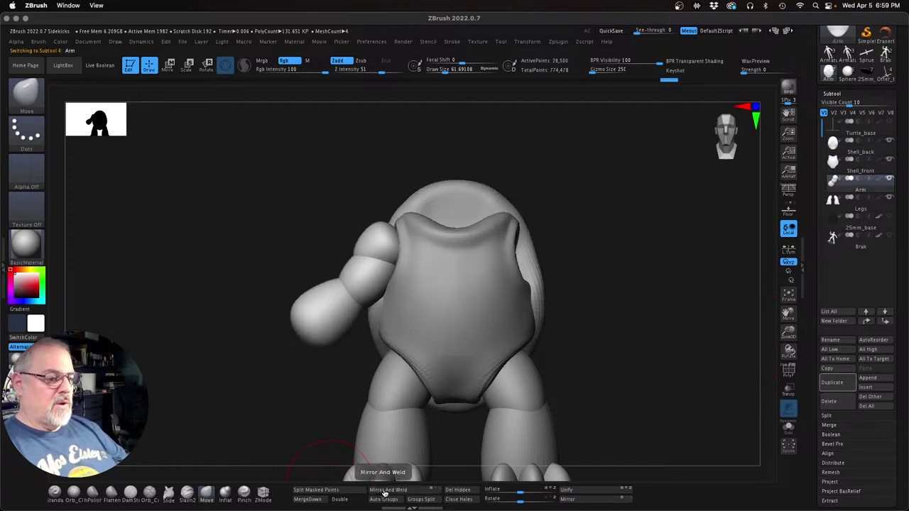
{"action": "left_click", "coordinate": [380, 492]}
{"action": "left_click_drag", "start_coordinate": [653, 391], "coordinate": [742, 360]}
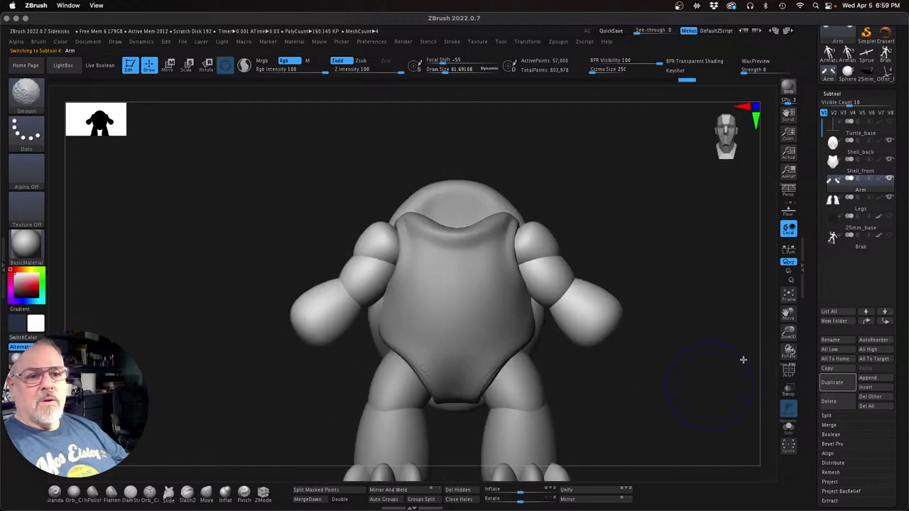
Step: Compare the turtle's overall size with the Brak reference figure and the Turtle_base ruler, hiding each again
{"action": "left_click_drag", "start_coordinate": [776, 331], "coordinate": [627, 347]}
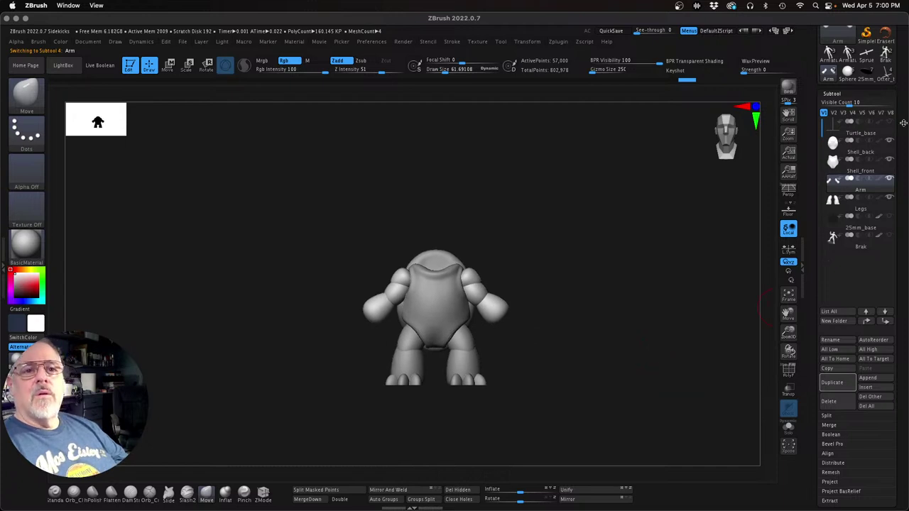
{"action": "left_click", "coordinate": [889, 239]}
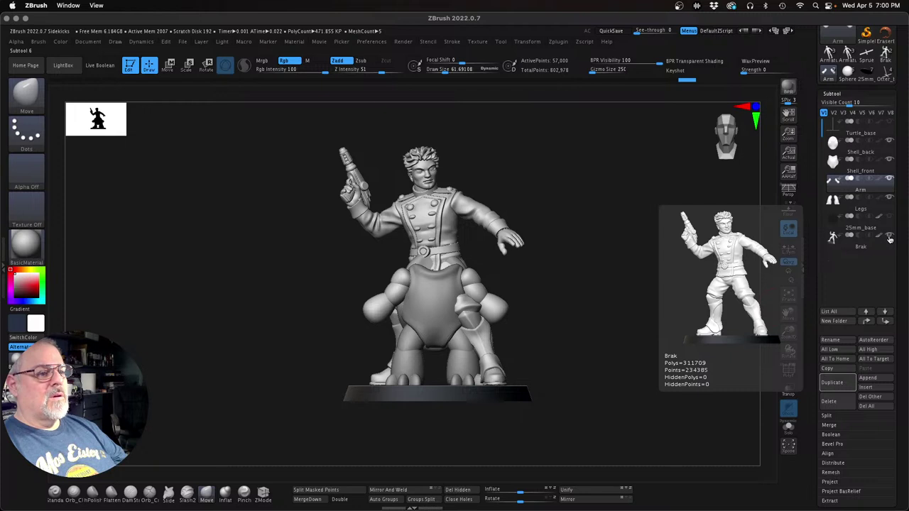
{"action": "left_click", "coordinate": [889, 239]}
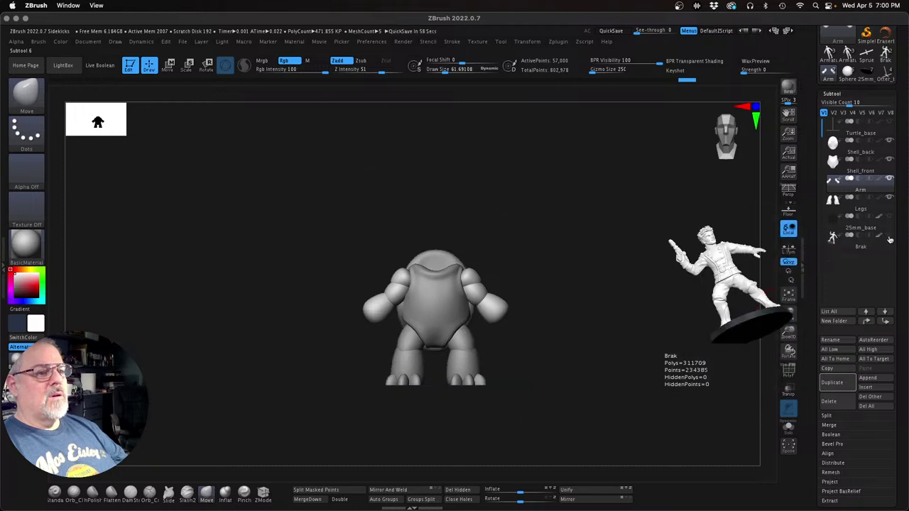
{"action": "left_click", "coordinate": [890, 124]}
{"action": "left_click_drag", "start_coordinate": [690, 381], "coordinate": [649, 407], "text": "alt"}
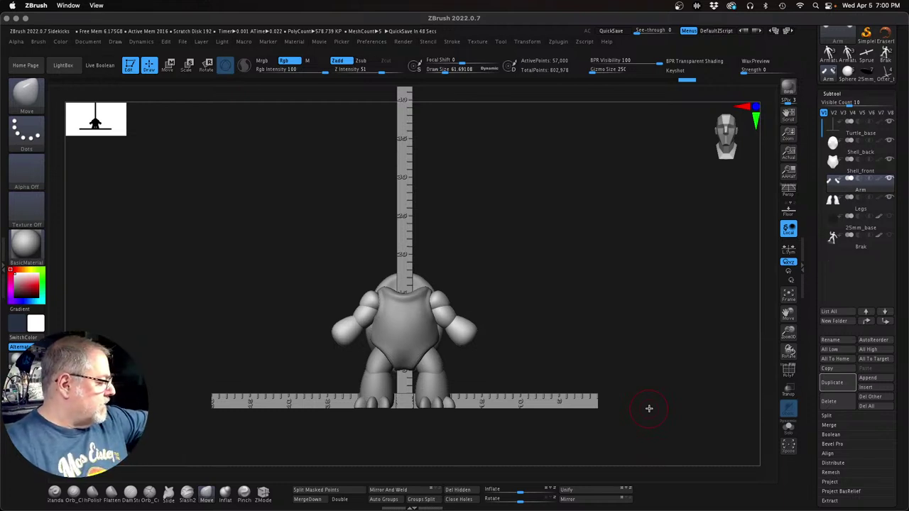
{"action": "left_click", "coordinate": [893, 120]}
Step: Select Shell_back and insert a Sphere subtool directly below it for the head
{"action": "key", "text": "Up"}
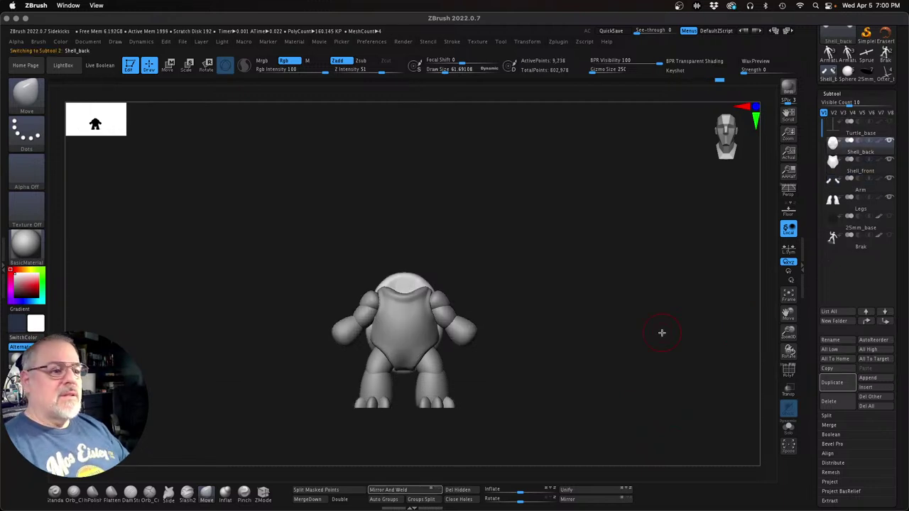
{"action": "mouse_move", "coordinate": [617, 394]}
{"action": "left_mouse_down"}
{"action": "mouse_move", "coordinate": [533, 392]}
{"action": "mouse_move", "coordinate": [623, 393]}
{"action": "mouse_move", "coordinate": [600, 398]}
{"action": "mouse_move", "coordinate": [610, 390]}
{"action": "left_mouse_up"}
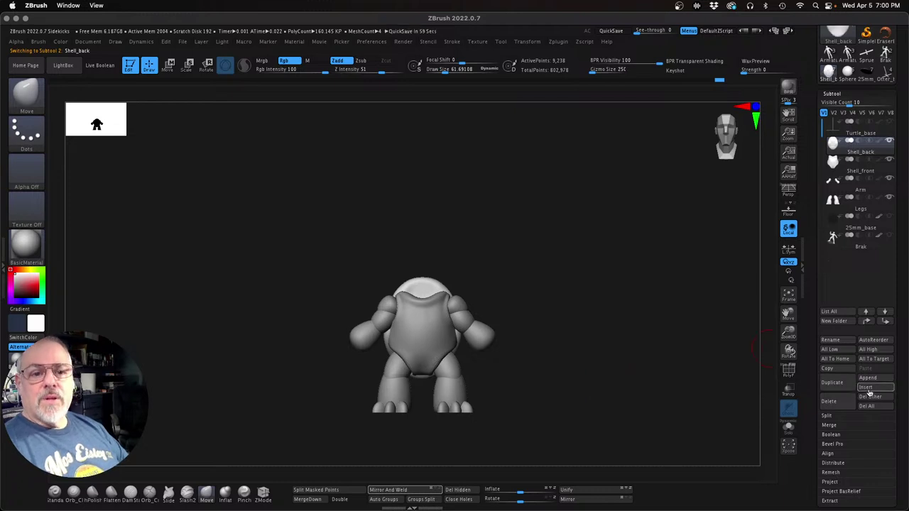
{"action": "left_click", "coordinate": [883, 385]}
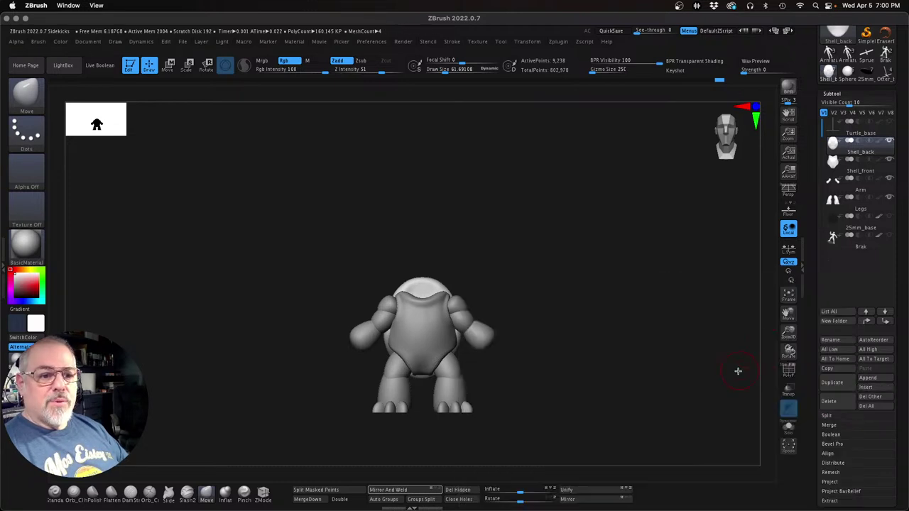
{"action": "left_click", "coordinate": [877, 389]}
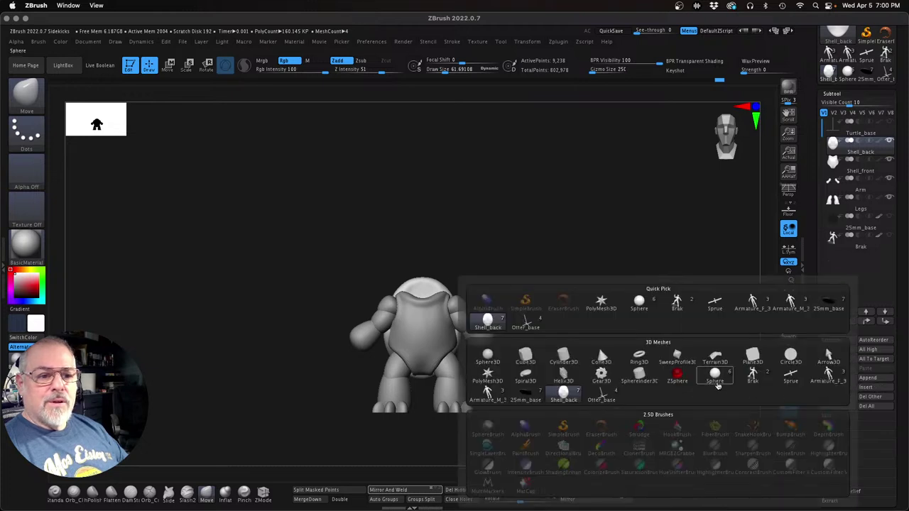
{"action": "left_click", "coordinate": [717, 383]}
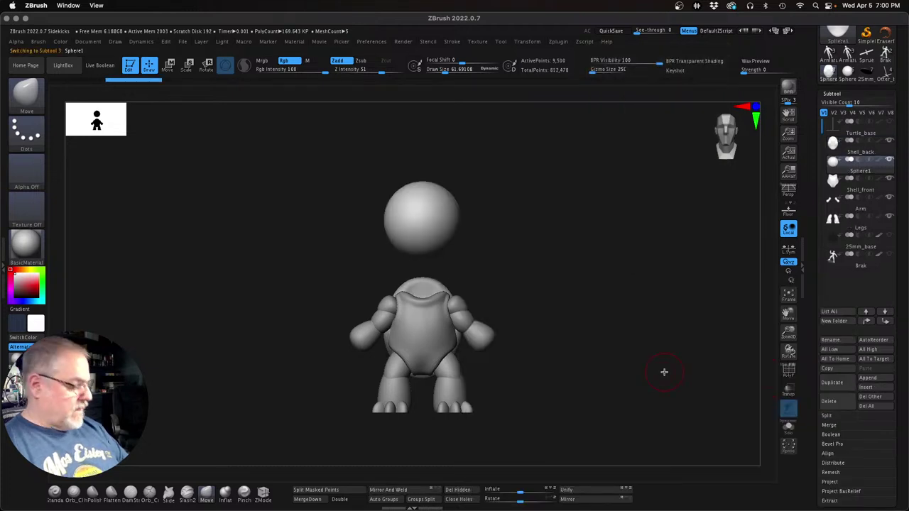
Step: Scale the new sphere down to about half its size and move it to the neck opening in side view
{"action": "key", "text": "w"}
{"action": "left_click_drag", "start_coordinate": [672, 357], "coordinate": [633, 329]}
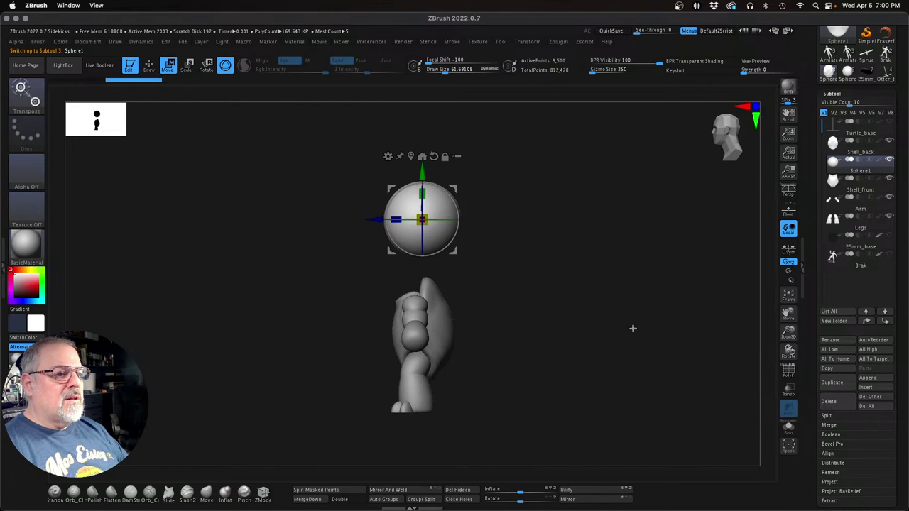
{"action": "left_click_drag", "start_coordinate": [427, 226], "coordinate": [416, 220]}
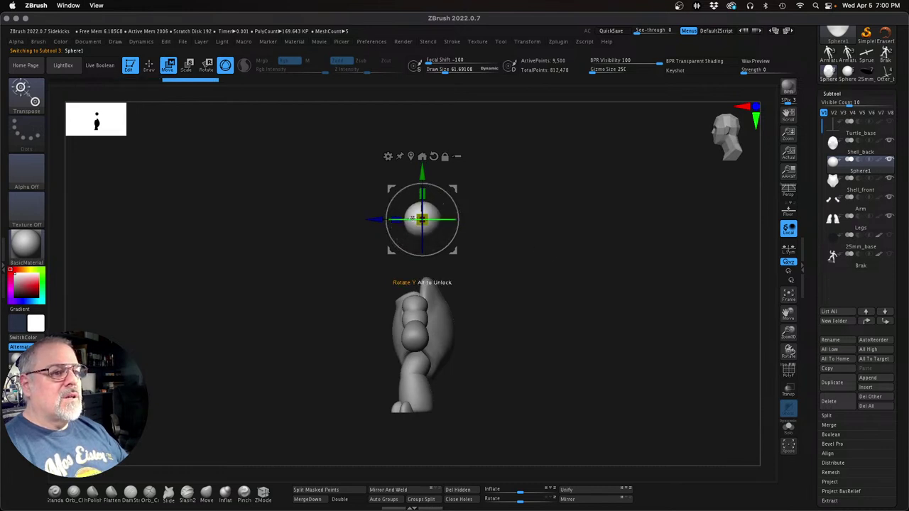
{"action": "left_click_drag", "start_coordinate": [456, 190], "coordinate": [439, 256]}
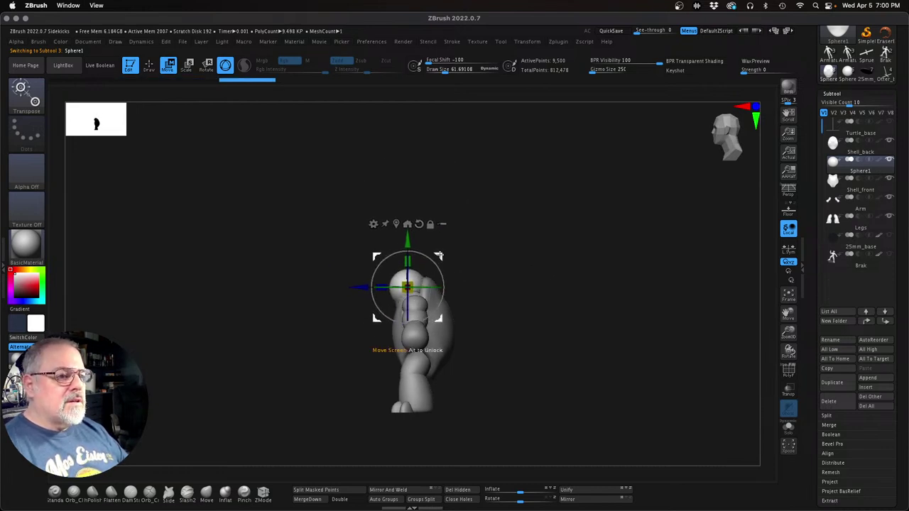
Step: Shrink the head sphere a little more and seat it between the two shell halves at the neckline, undoing the trial rotation
{"action": "left_click_drag", "start_coordinate": [518, 252], "coordinate": [564, 270]}
{"action": "left_click_drag", "start_coordinate": [791, 334], "coordinate": [798, 356]}
{"action": "left_click_drag", "start_coordinate": [412, 288], "coordinate": [403, 289]}
{"action": "left_click_drag", "start_coordinate": [596, 290], "coordinate": [569, 267]}
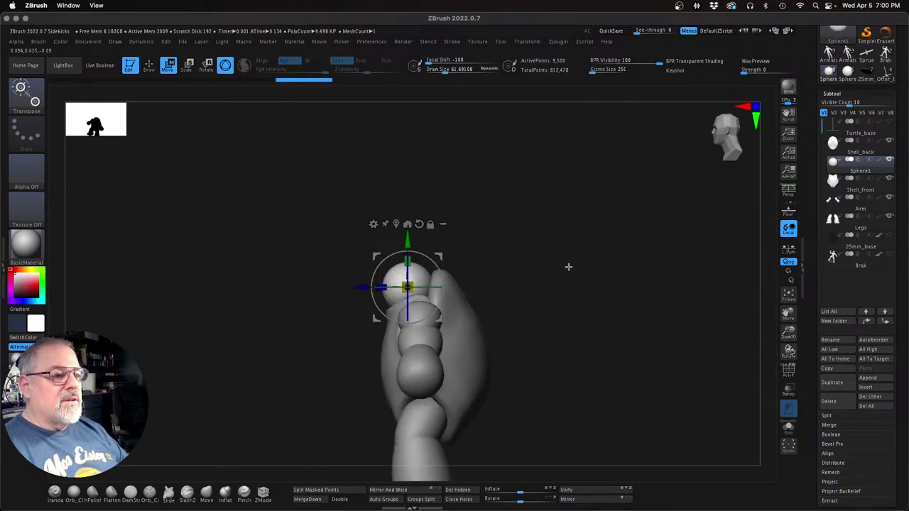
{"action": "left_click_drag", "start_coordinate": [441, 256], "coordinate": [447, 262]}
{"action": "left_click_drag", "start_coordinate": [544, 301], "coordinate": [528, 274]}
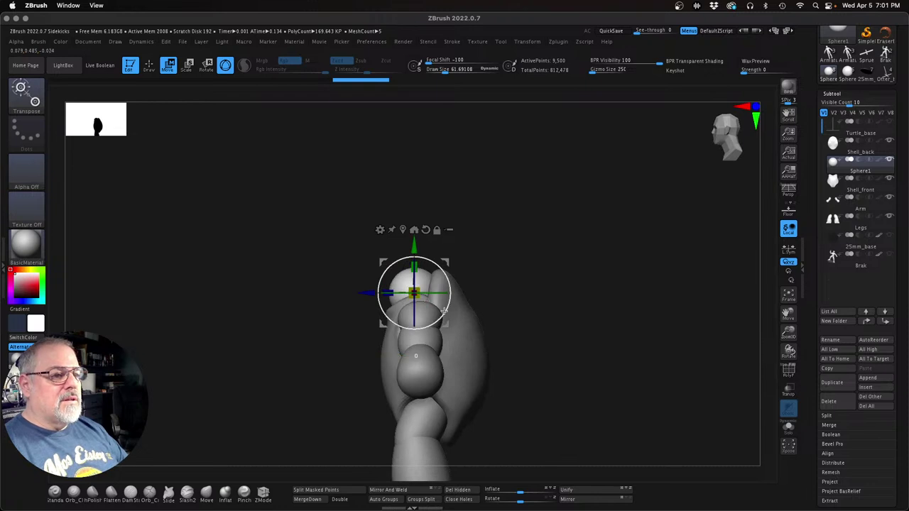
{"action": "left_click_drag", "start_coordinate": [448, 306], "coordinate": [451, 293]}
{"action": "key", "text": "ctrl+z"}
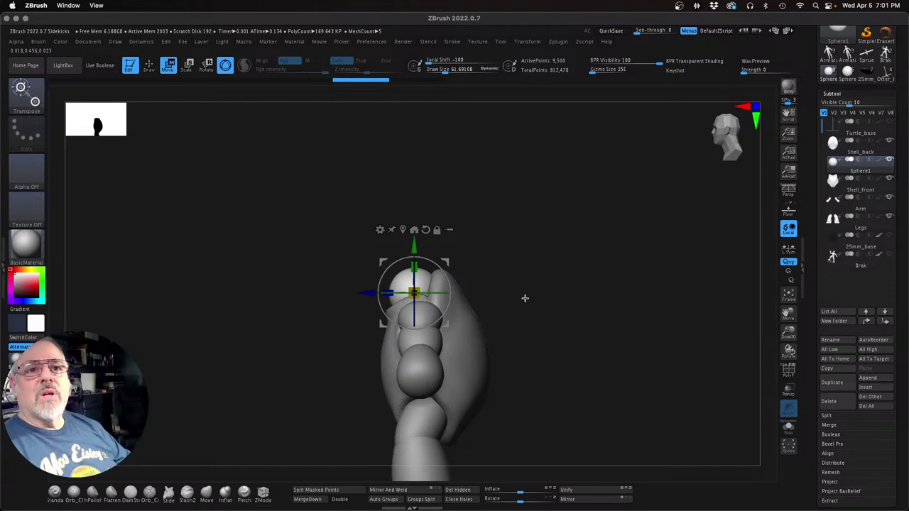
Step: Mask the lower half of the sphere, move the upper half upward to stretch it into a capsule, and recenter the gizmo
{"action": "key", "text": "ctrl"}
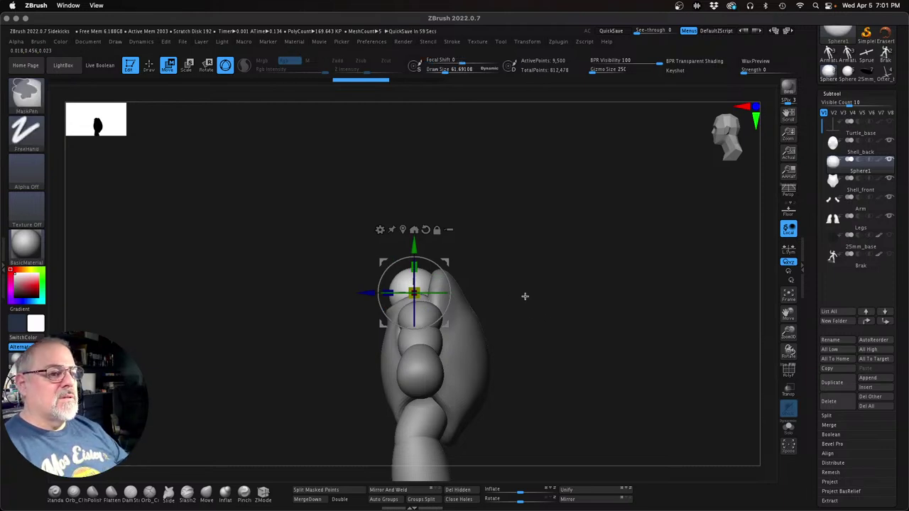
{"action": "mouse_move", "coordinate": [572, 439]}
{"action": "left_mouse_down", "text": "ctrl"}
{"action": "mouse_move", "coordinate": [298, 365]}
{"action": "mouse_move", "coordinate": [264, 294]}
{"action": "left_mouse_up", "text": "ctrl"}
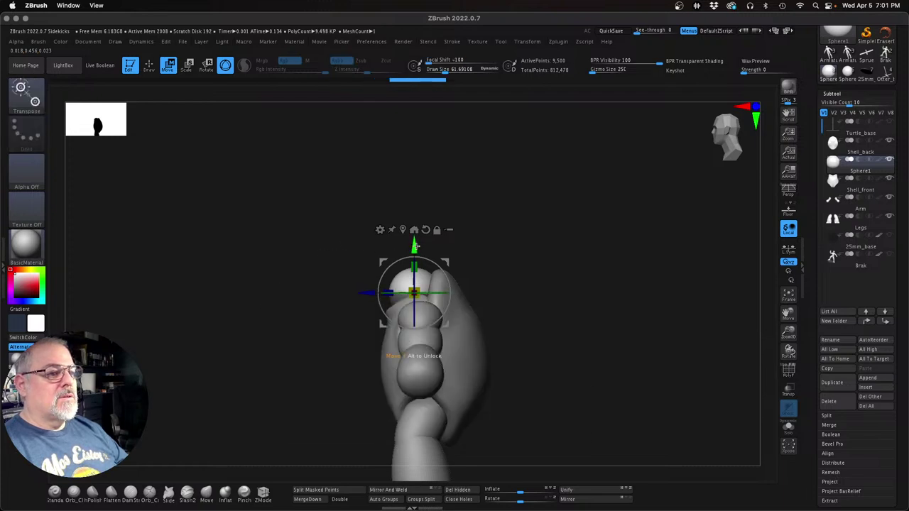
{"action": "left_click_drag", "start_coordinate": [415, 245], "coordinate": [415, 225]}
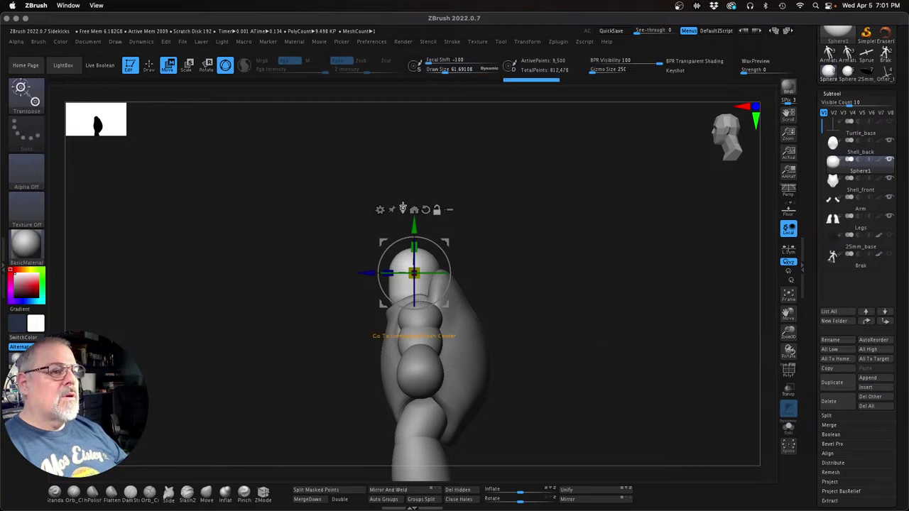
{"action": "left_click", "coordinate": [403, 208]}
{"action": "left_click_drag", "start_coordinate": [576, 351], "coordinate": [665, 408]}
Step: Remesh the stretched head capsule with ZRemesher at a target polygon count of 5
{"action": "left_click_drag", "start_coordinate": [901, 452], "coordinate": [893, 398]}
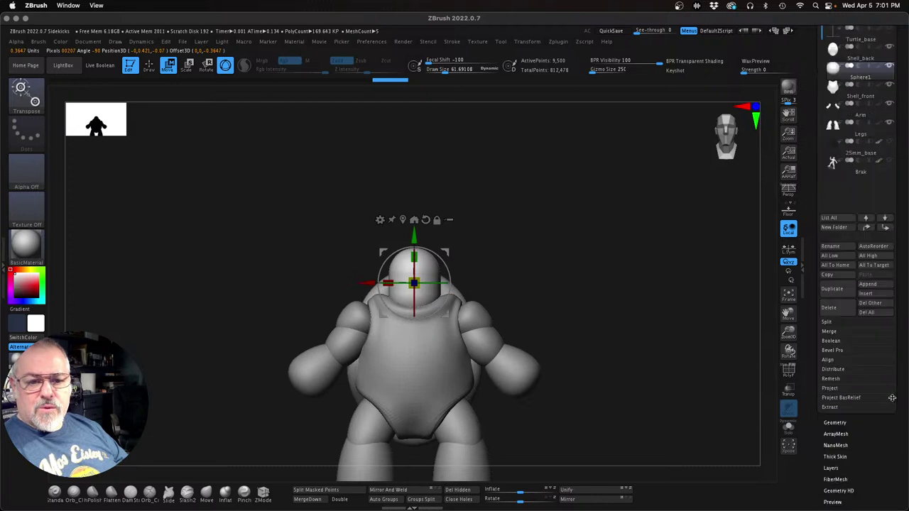
{"action": "left_click", "coordinate": [837, 423]}
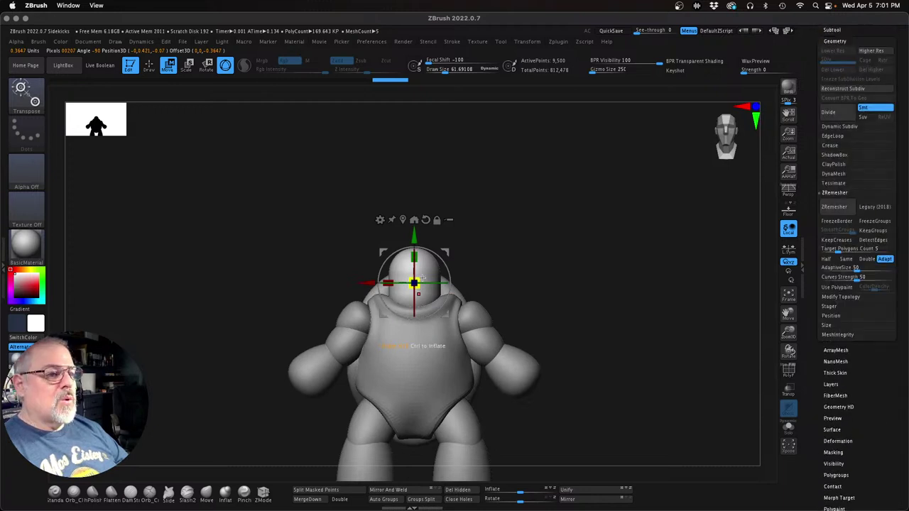
{"action": "left_click", "coordinate": [835, 207]}
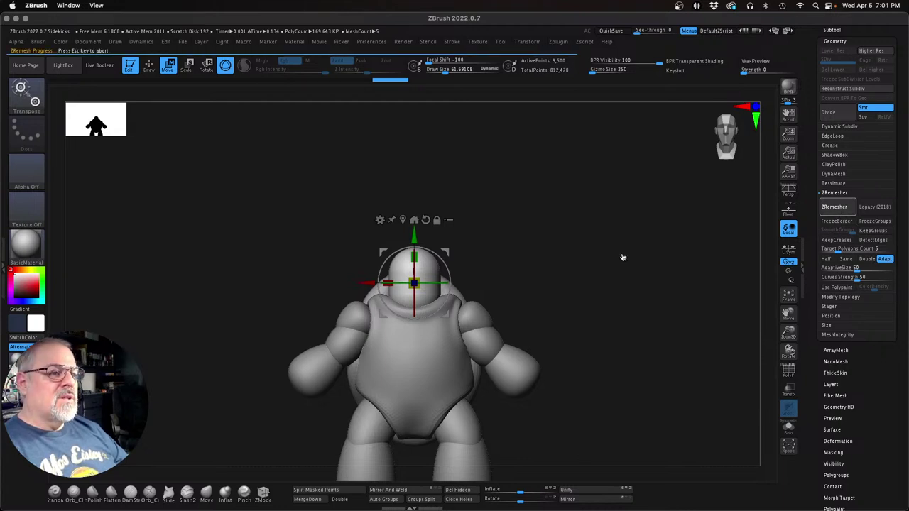
Step: Tilt the head capsule about 20 degrees forward in side view and check the whole figure from the front
{"action": "left_click_drag", "start_coordinate": [623, 254], "coordinate": [599, 262]}
{"action": "left_click_drag", "start_coordinate": [792, 338], "coordinate": [811, 355]}
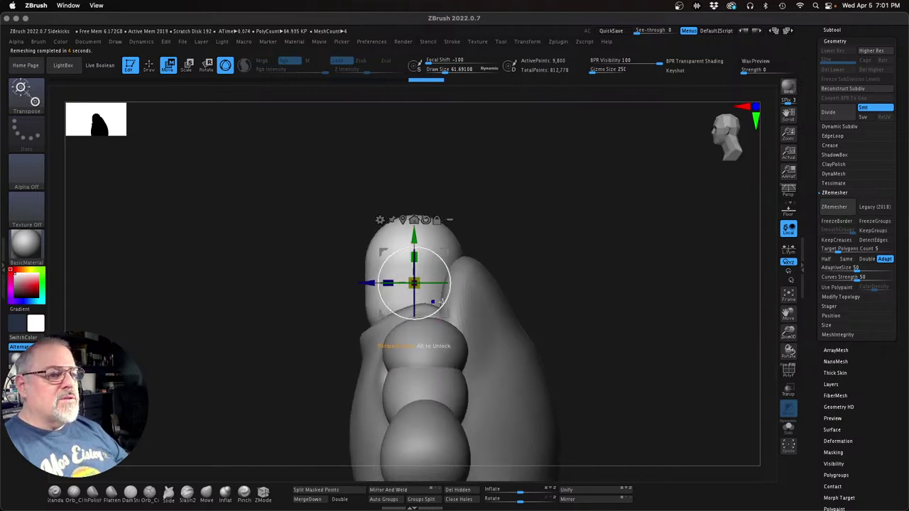
{"action": "left_click_drag", "start_coordinate": [445, 307], "coordinate": [446, 290]}
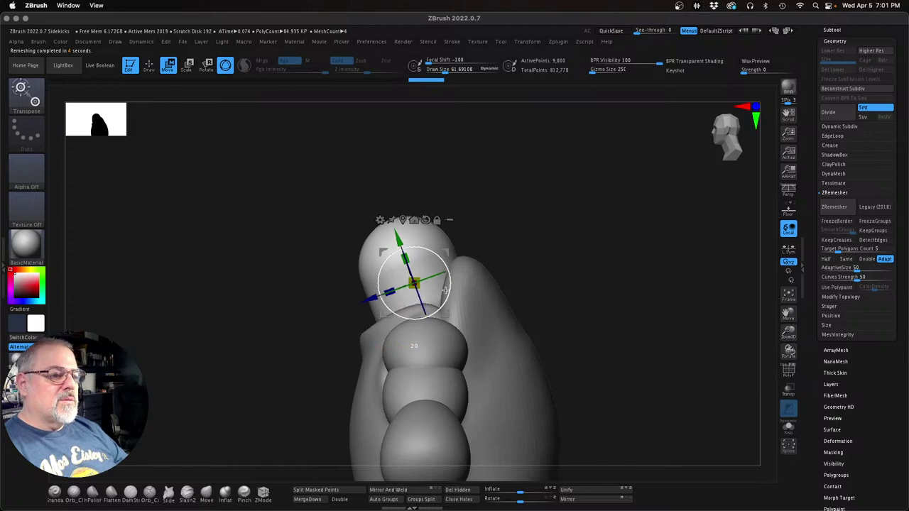
{"action": "left_click_drag", "start_coordinate": [558, 259], "coordinate": [720, 334]}
{"action": "left_click_drag", "start_coordinate": [788, 332], "coordinate": [687, 357]}
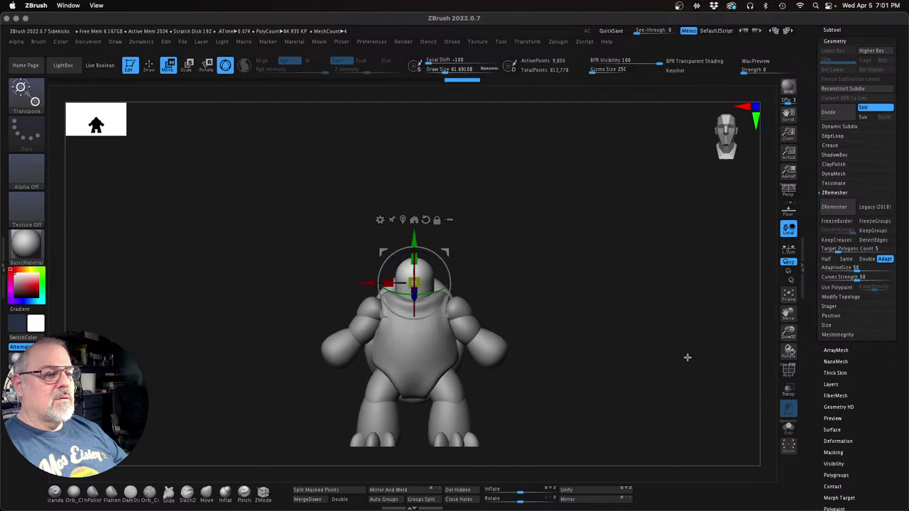
Step: Switch to the standalone Sphere tool, return to the turtle tool, and expand its Subtool list
{"action": "scroll", "coordinate": [836, 173], "scroll_direction": "up", "scroll_amount": 5}
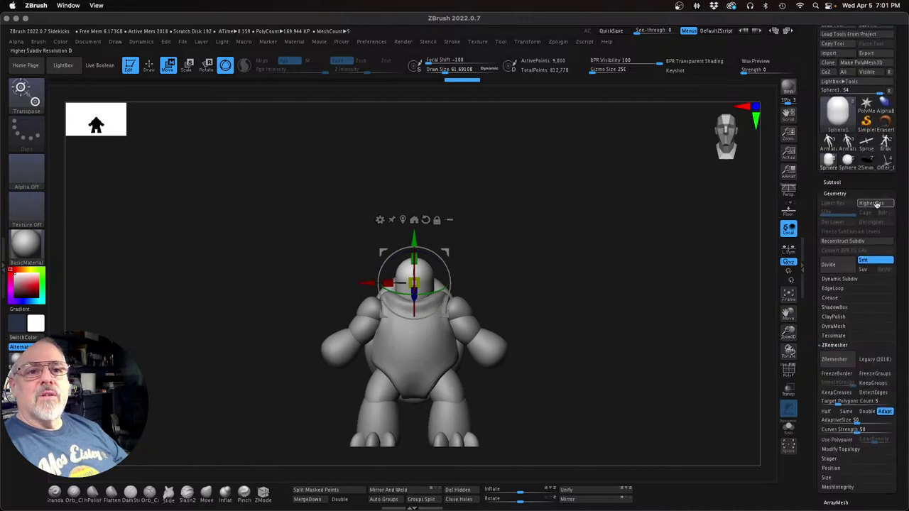
{"action": "left_click", "coordinate": [831, 162]}
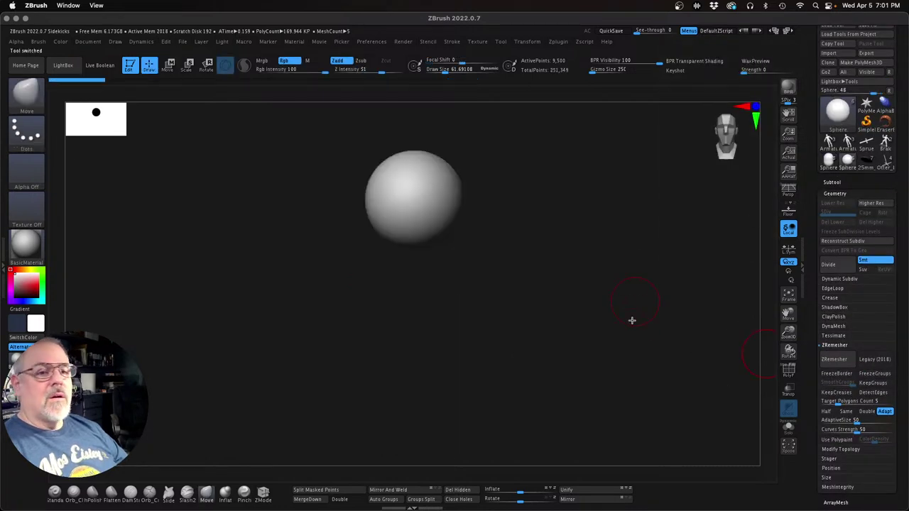
{"action": "left_click", "coordinate": [848, 162]}
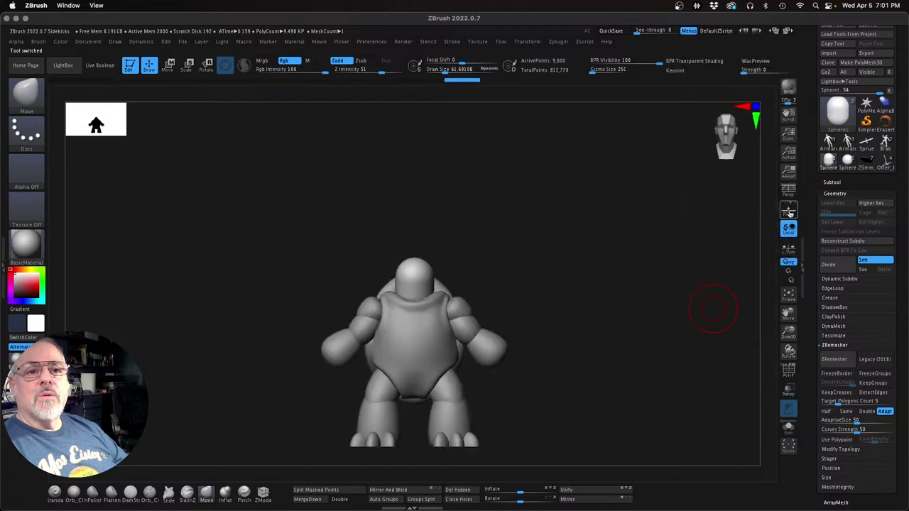
{"action": "left_click", "coordinate": [836, 181]}
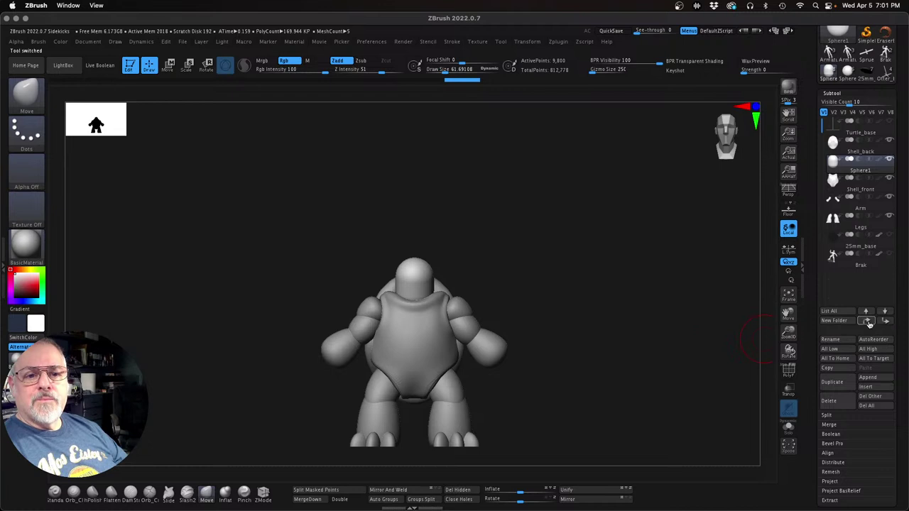
Step: Move the neck capsule one place up in the subtool list and insert a Sphere as a new subtool below it
{"action": "left_click", "coordinate": [868, 322]}
{"action": "left_click", "coordinate": [877, 388]}
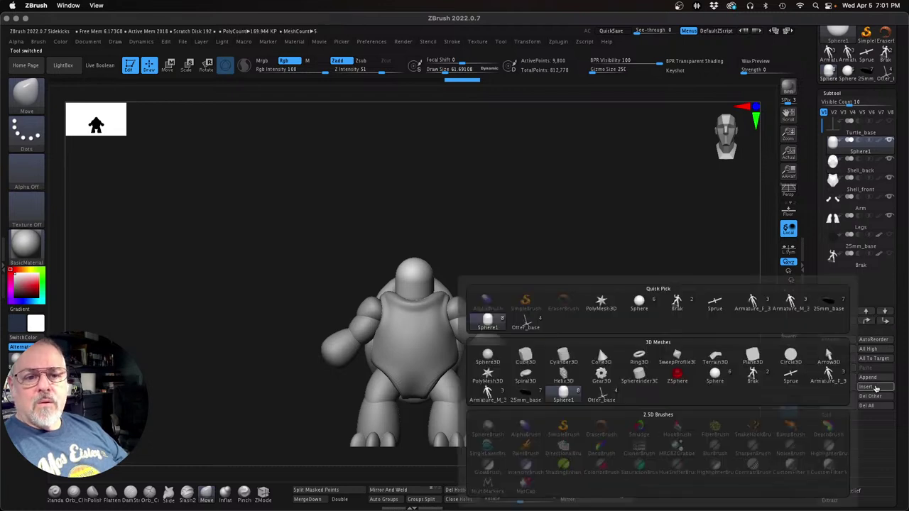
{"action": "left_click", "coordinate": [715, 374]}
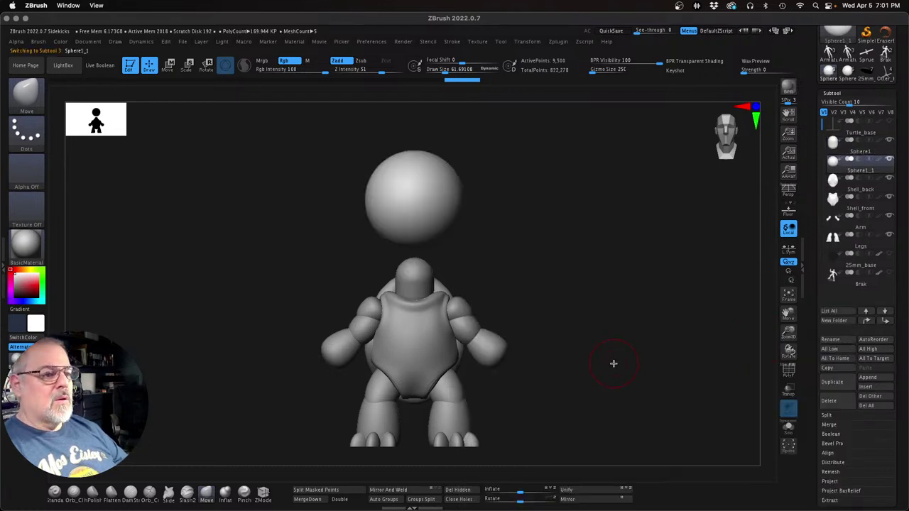
Step: Shrink and flatten the new sphere into a head, seat it over the neck capsule, and tilt it forward
{"action": "mouse_move", "coordinate": [613, 363]}
{"action": "left_mouse_down"}
{"action": "mouse_move", "coordinate": [544, 347]}
{"action": "mouse_move", "coordinate": [567, 341]}
{"action": "left_mouse_up"}
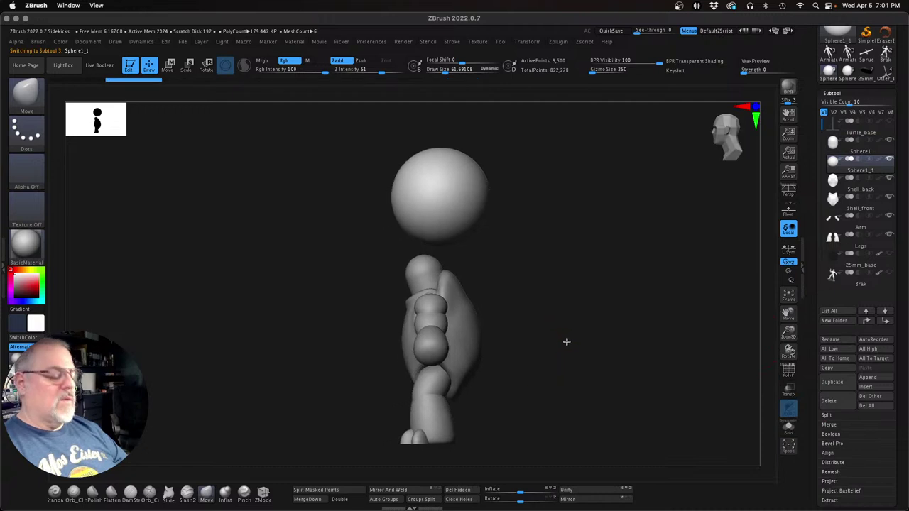
{"action": "key", "text": "w"}
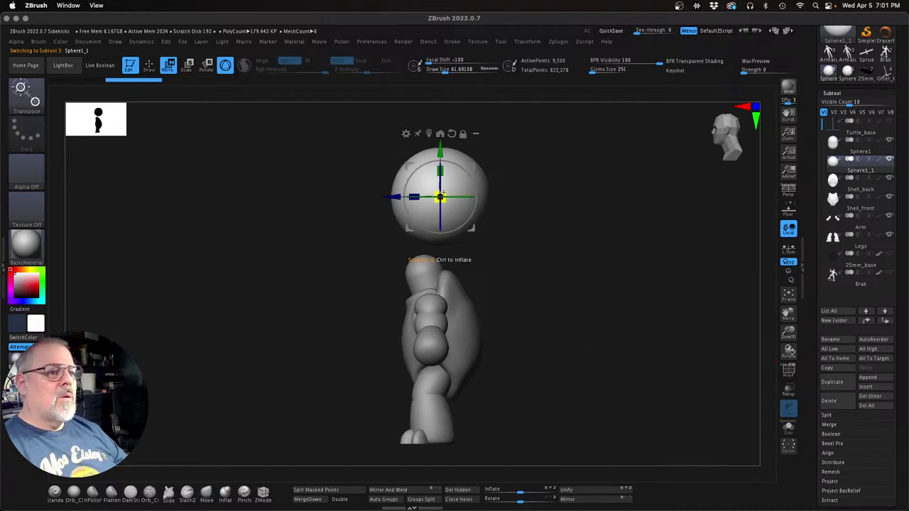
{"action": "left_click_drag", "start_coordinate": [441, 193], "coordinate": [404, 197]}
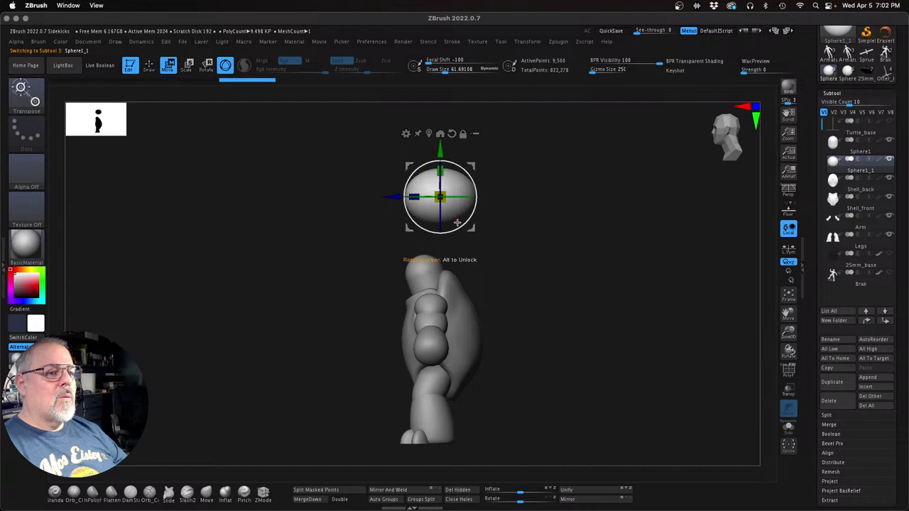
{"action": "left_click_drag", "start_coordinate": [457, 223], "coordinate": [469, 217]}
{"action": "left_click_drag", "start_coordinate": [476, 165], "coordinate": [444, 234]}
{"action": "left_click_drag", "start_coordinate": [539, 265], "coordinate": [571, 284]}
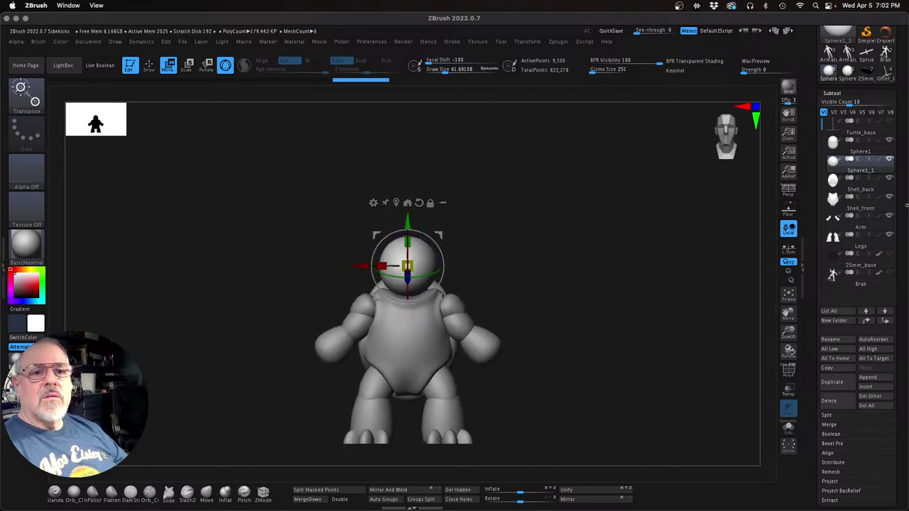
Step: Temporarily show the Turtle_base ruler to check the figure's height from the front
{"action": "left_click", "coordinate": [889, 125]}
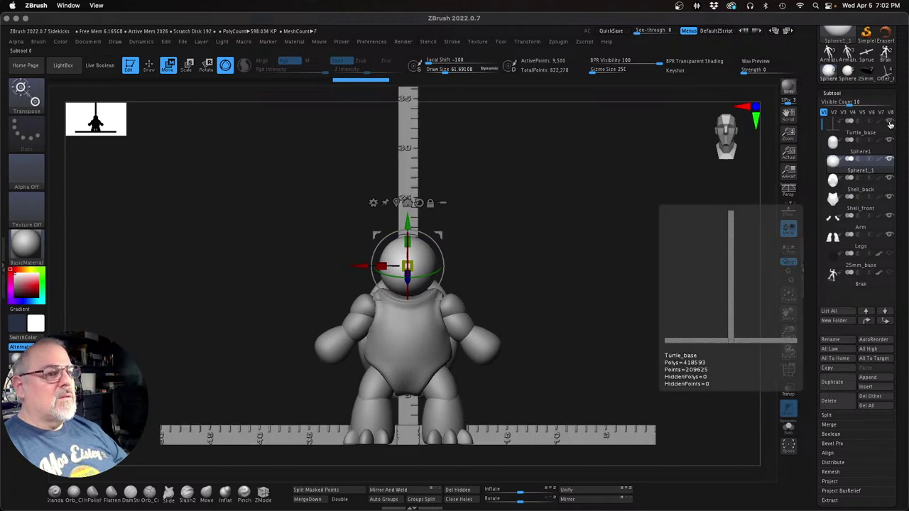
{"action": "mouse_move", "coordinate": [590, 267]}
{"action": "left_mouse_down"}
{"action": "mouse_move", "coordinate": [601, 274]}
{"action": "mouse_move", "coordinate": [579, 266]}
{"action": "left_mouse_up"}
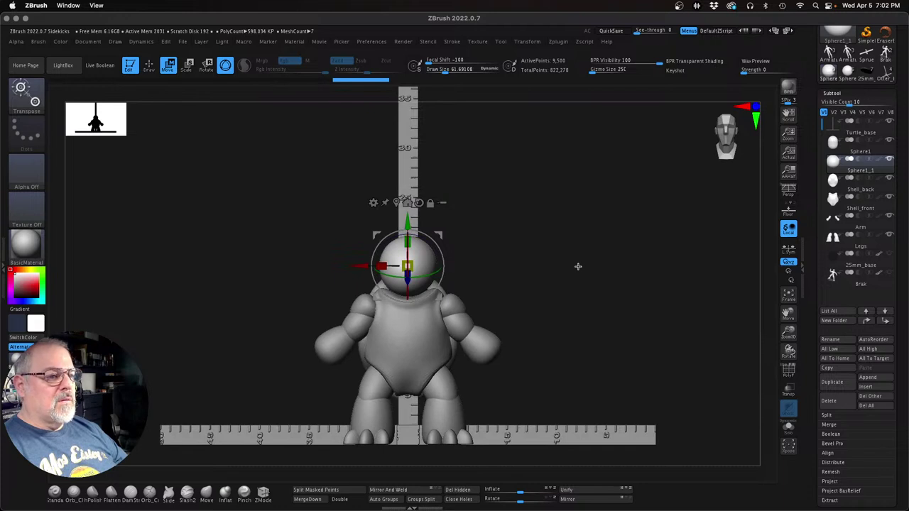
{"action": "left_click", "coordinate": [890, 130]}
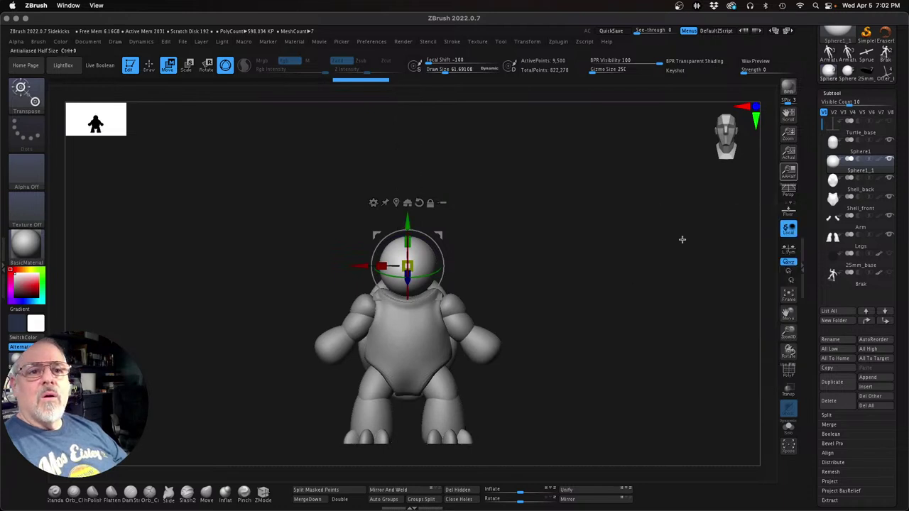
Step: Hide every subtool except the head and neck, and move the head above the neck in the subtool list
{"action": "left_click_drag", "start_coordinate": [682, 238], "coordinate": [594, 279]}
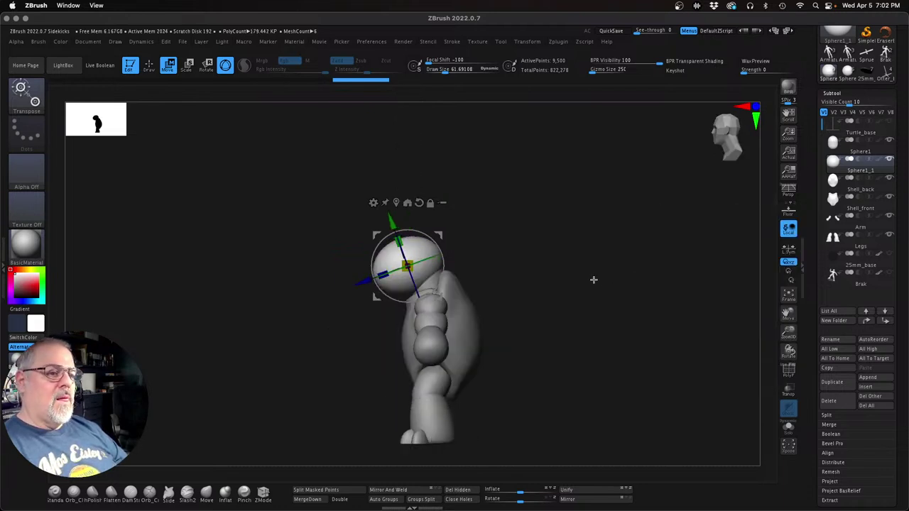
{"action": "left_click", "coordinate": [890, 162]}
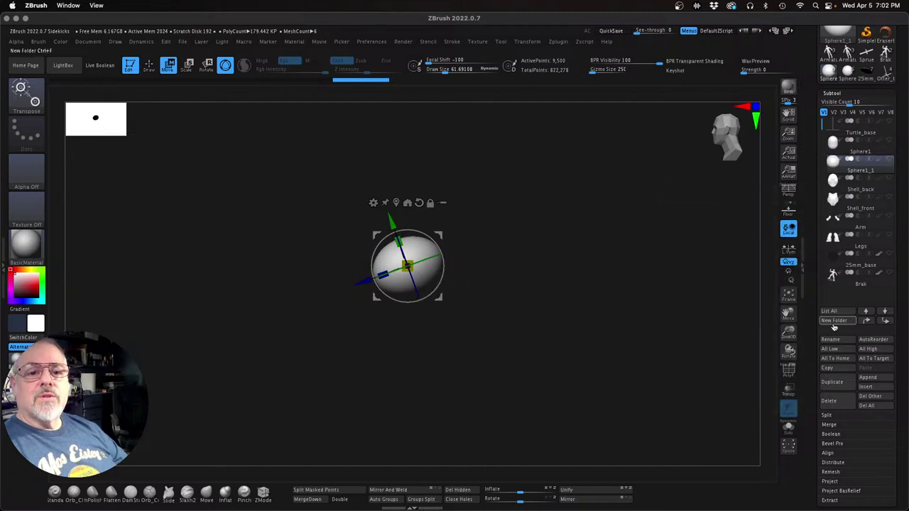
{"action": "left_click", "coordinate": [866, 311]}
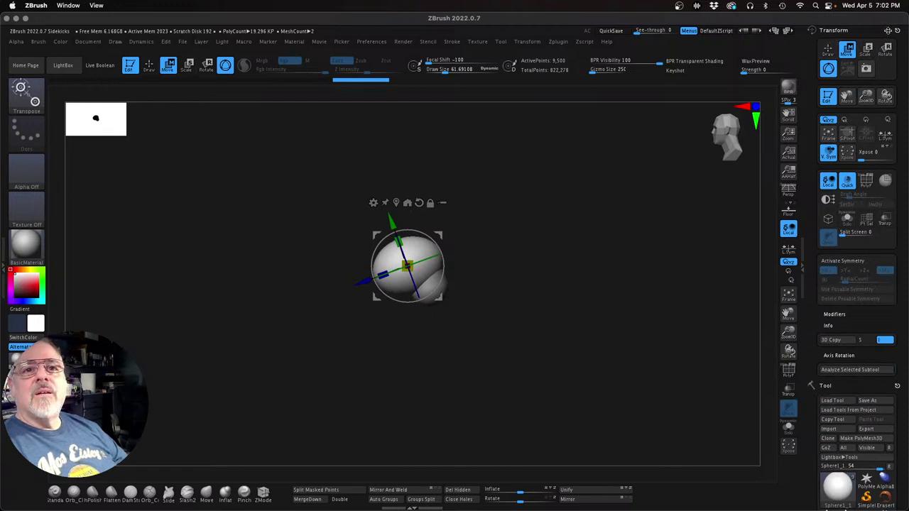
{"action": "left_click", "coordinate": [898, 30]}
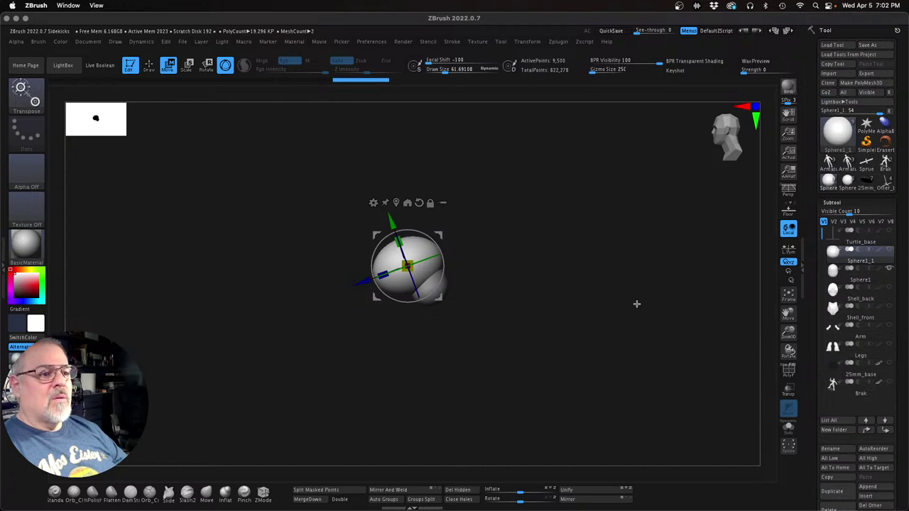
Step: Set the draw size to about 40 and choose the Orb_Cracks brush for sculpting the front of the head
{"action": "left_click_drag", "start_coordinate": [780, 331], "coordinate": [633, 340]}
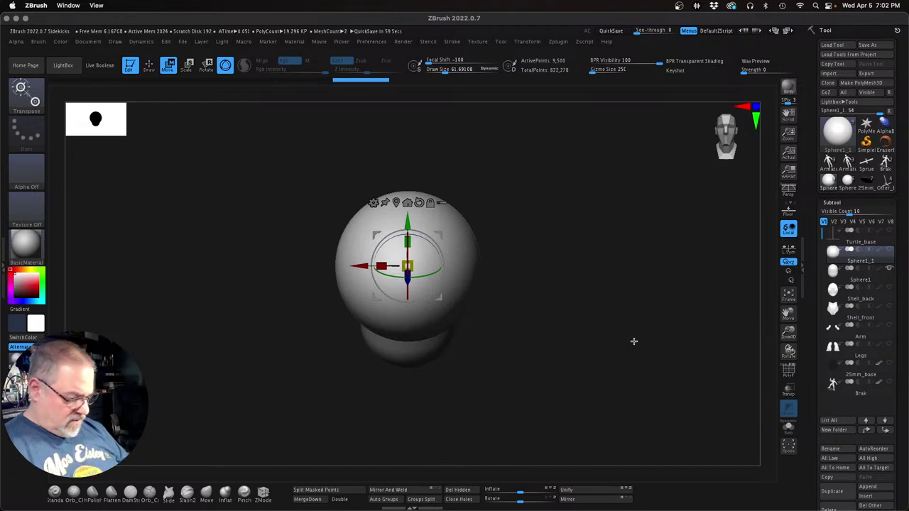
{"action": "key", "text": "q"}
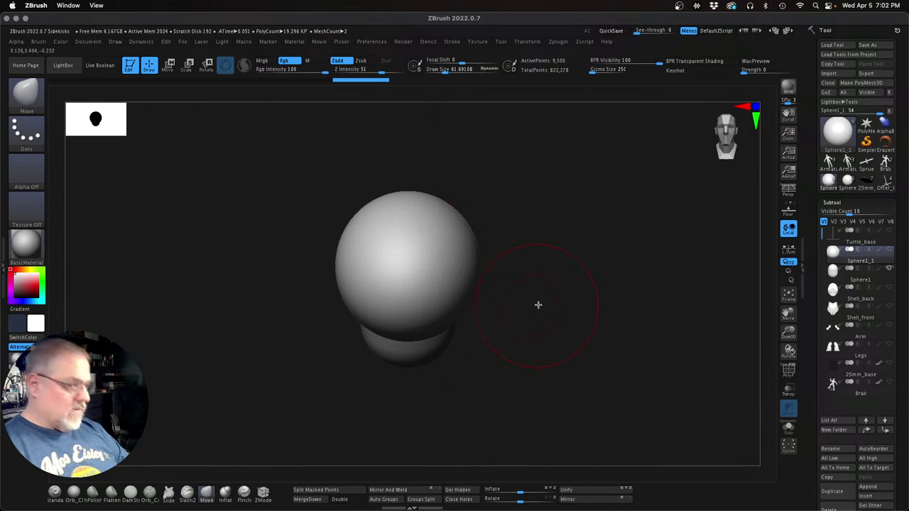
{"action": "key", "text": "s"}
{"action": "left_click_drag", "start_coordinate": [571, 301], "coordinate": [542, 305]}
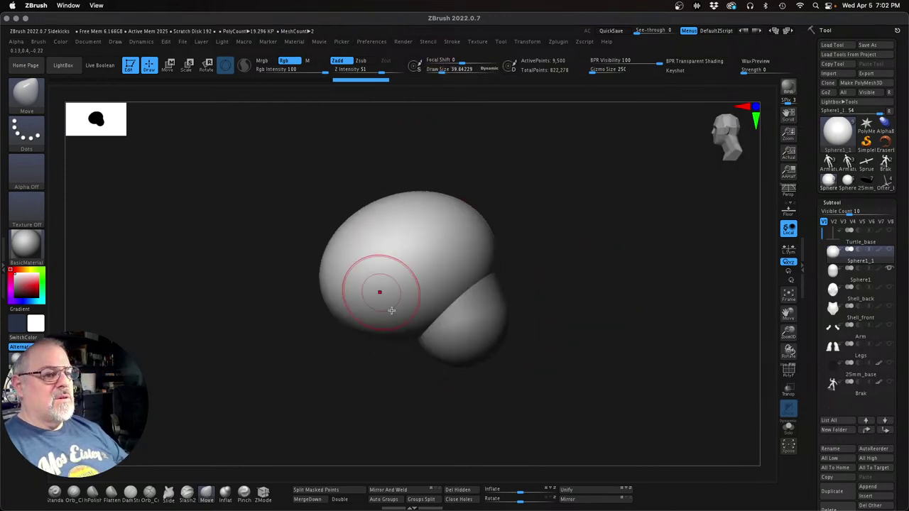
{"action": "mouse_move", "coordinate": [389, 376]}
{"action": "left_mouse_down"}
{"action": "mouse_move", "coordinate": [427, 357]}
{"action": "mouse_move", "coordinate": [380, 371]}
{"action": "mouse_move", "coordinate": [417, 348]}
{"action": "left_mouse_up"}
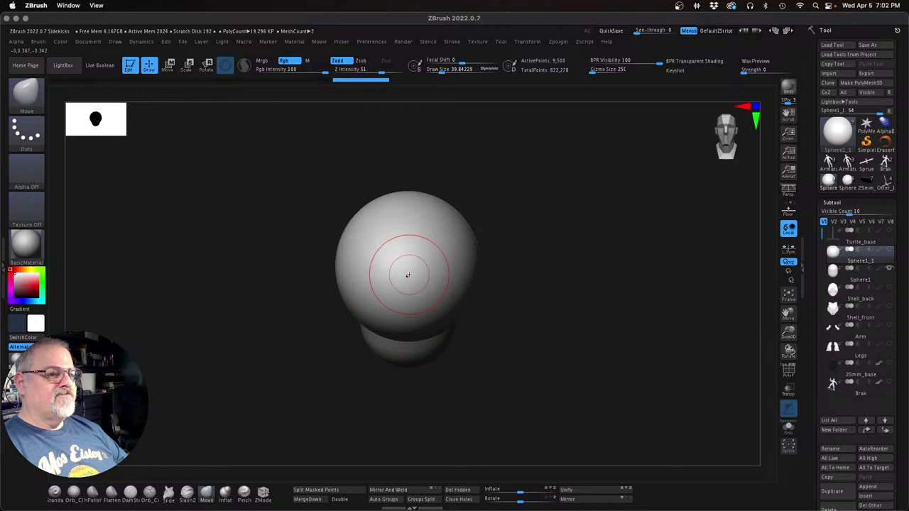
{"action": "left_click", "coordinate": [148, 499]}
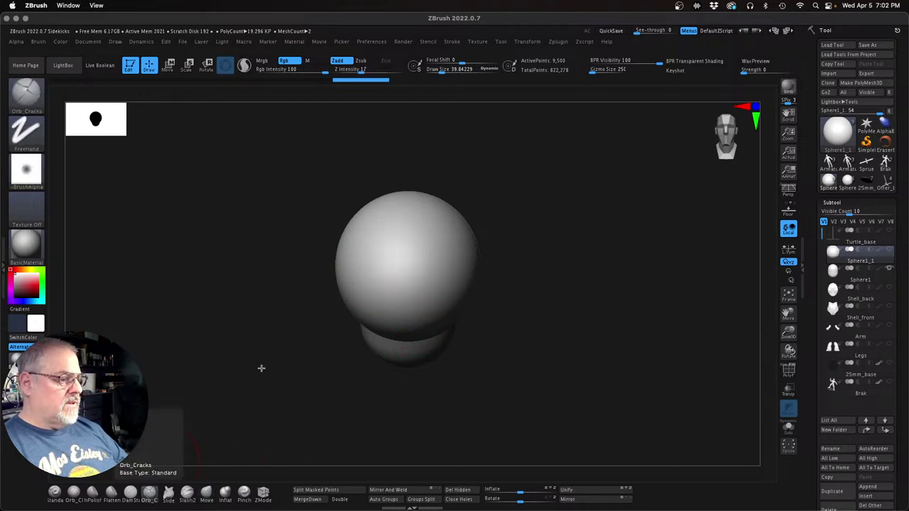
Step: Try to form a vertical centre ridge down the lower front of the head with Orb_Cracks at draw size 40
{"action": "left_click_drag", "start_coordinate": [405, 264], "coordinate": [419, 309]}
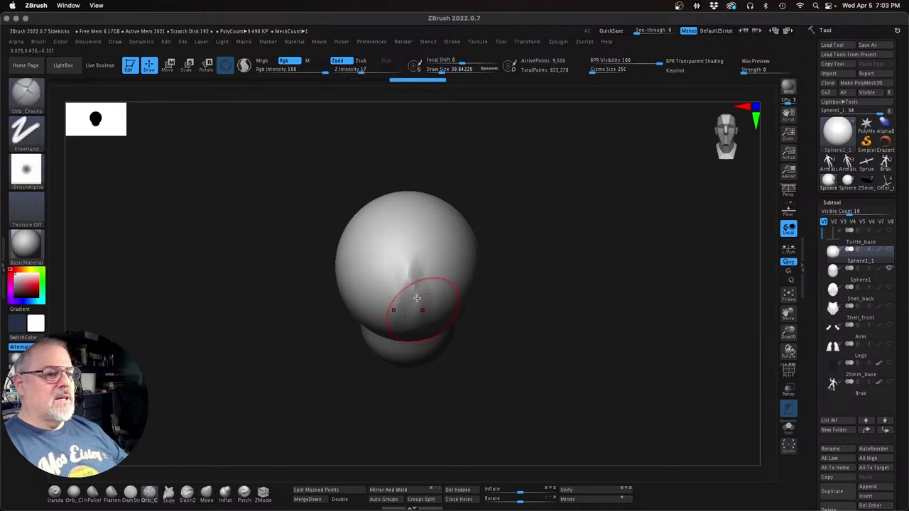
{"action": "key", "text": "ctrl+z"}
{"action": "left_click_drag", "start_coordinate": [407, 267], "coordinate": [418, 344]}
{"action": "left_click_drag", "start_coordinate": [408, 304], "coordinate": [407, 312]}
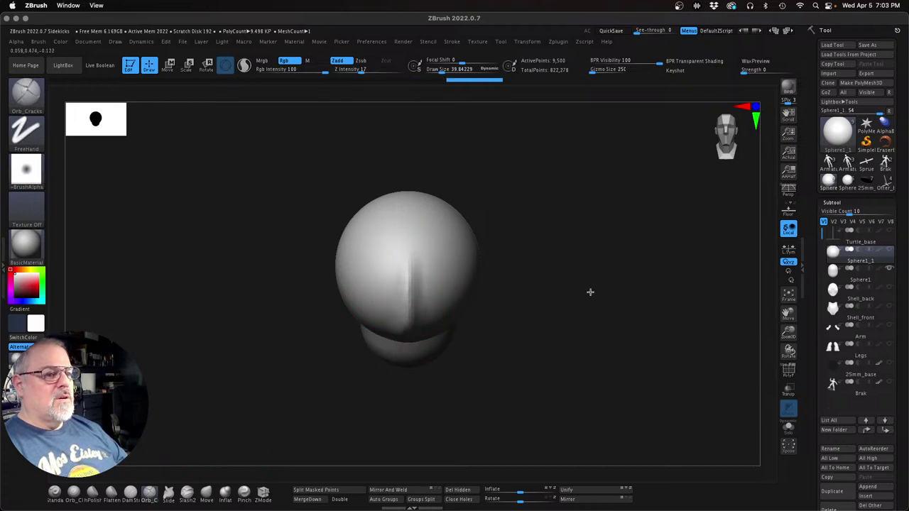
{"action": "left_click_drag", "start_coordinate": [590, 291], "coordinate": [522, 292]}
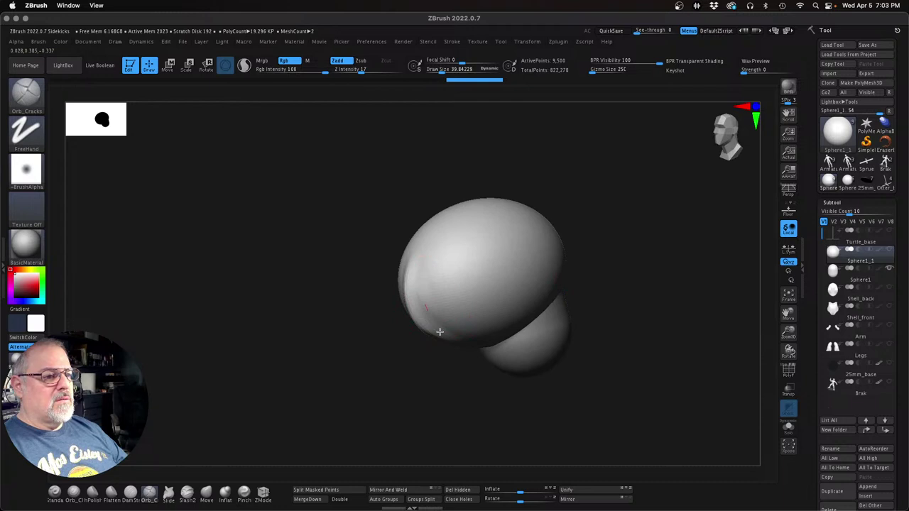
Step: Undo the small-brush ridge strokes on the front of the head
{"action": "mouse_move", "coordinate": [473, 381]}
{"action": "left_mouse_down"}
{"action": "mouse_move", "coordinate": [519, 349]}
{"action": "mouse_move", "coordinate": [508, 344]}
{"action": "mouse_move", "coordinate": [479, 370]}
{"action": "mouse_move", "coordinate": [492, 366]}
{"action": "left_mouse_up"}
{"action": "key", "text": "ctrl"}
{"action": "key", "text": "ctrl+z"}
{"action": "key", "text": "ctrl+z"}
{"action": "key", "text": "ctrl+z"}
{"action": "key", "text": "ctrl+z"}
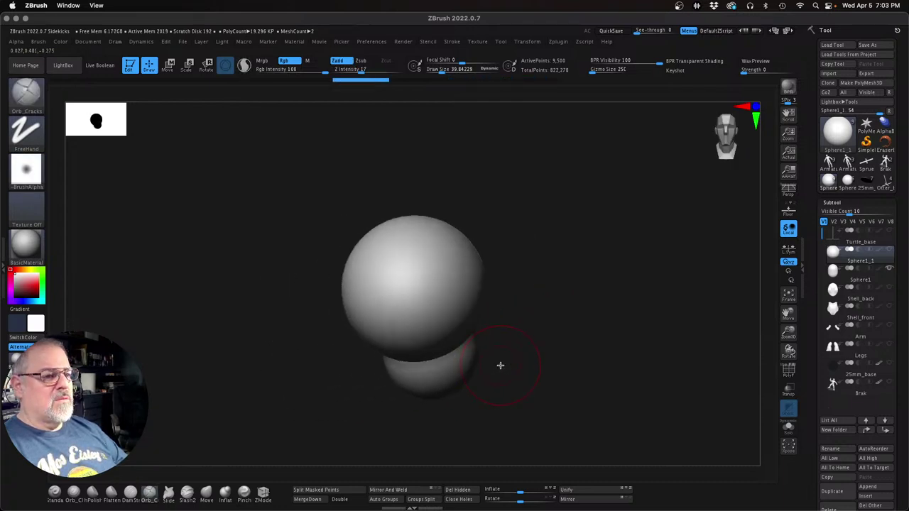
{"action": "key", "text": "ctrl+shift+z"}
{"action": "key", "text": "ctrl+shift+z"}
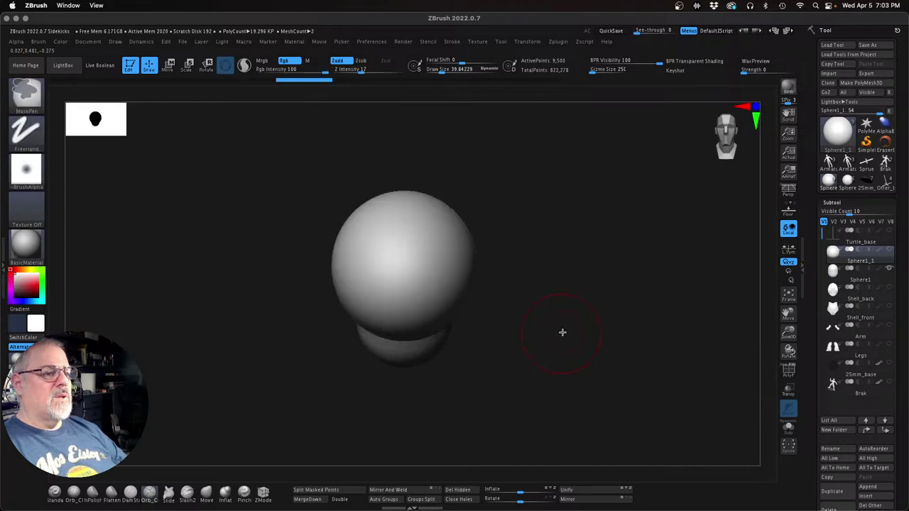
Step: Raise the Orb_Cracks draw size to about 130 and sculpt a centre ridge down the front of the head into a beak
{"action": "mouse_move", "coordinate": [562, 333]}
{"action": "left_mouse_down"}
{"action": "mouse_move", "coordinate": [589, 313]}
{"action": "mouse_move", "coordinate": [548, 326]}
{"action": "mouse_move", "coordinate": [547, 301]}
{"action": "left_mouse_up"}
{"action": "key", "text": "s"}
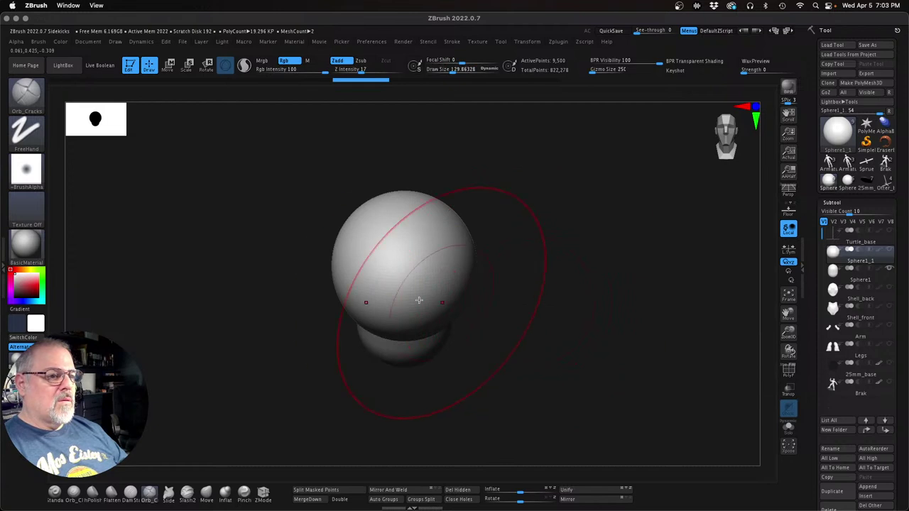
{"action": "left_click_drag", "start_coordinate": [401, 265], "coordinate": [409, 354]}
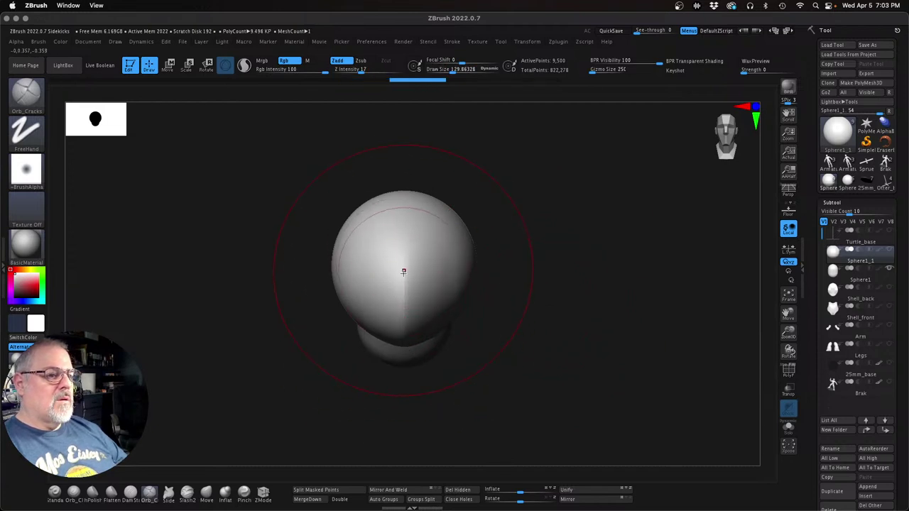
{"action": "left_click_drag", "start_coordinate": [404, 270], "coordinate": [405, 370]}
Step: Define the head's lower jaw edge from the beak tip back toward the neck, and smooth the side of the head
{"action": "mouse_move", "coordinate": [559, 355]}
{"action": "left_mouse_down"}
{"action": "mouse_move", "coordinate": [523, 361]}
{"action": "mouse_move", "coordinate": [441, 349]}
{"action": "mouse_move", "coordinate": [391, 383]}
{"action": "mouse_move", "coordinate": [440, 349]}
{"action": "mouse_move", "coordinate": [392, 360]}
{"action": "mouse_move", "coordinate": [548, 307]}
{"action": "left_mouse_up"}
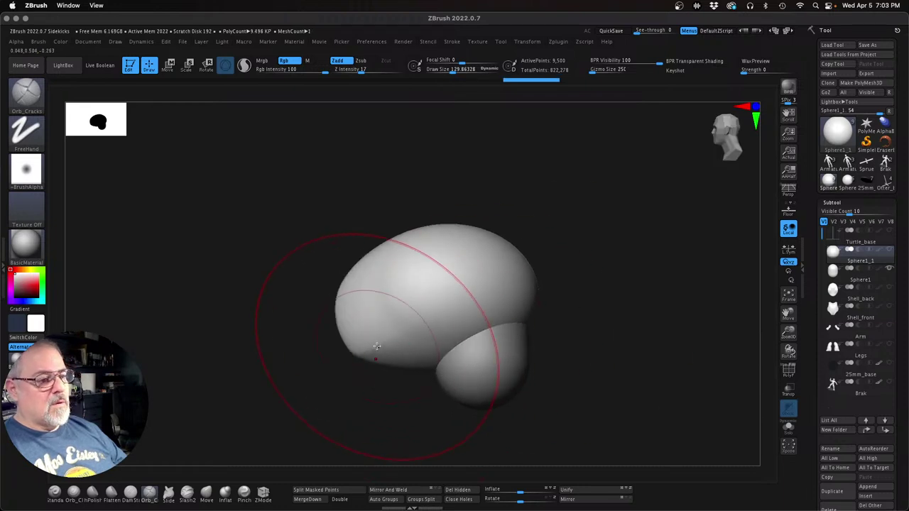
{"action": "left_click_drag", "start_coordinate": [377, 345], "coordinate": [512, 307]}
{"action": "mouse_move", "coordinate": [605, 278]}
{"action": "left_mouse_down"}
{"action": "mouse_move", "coordinate": [613, 315]}
{"action": "mouse_move", "coordinate": [621, 306]}
{"action": "left_mouse_up"}
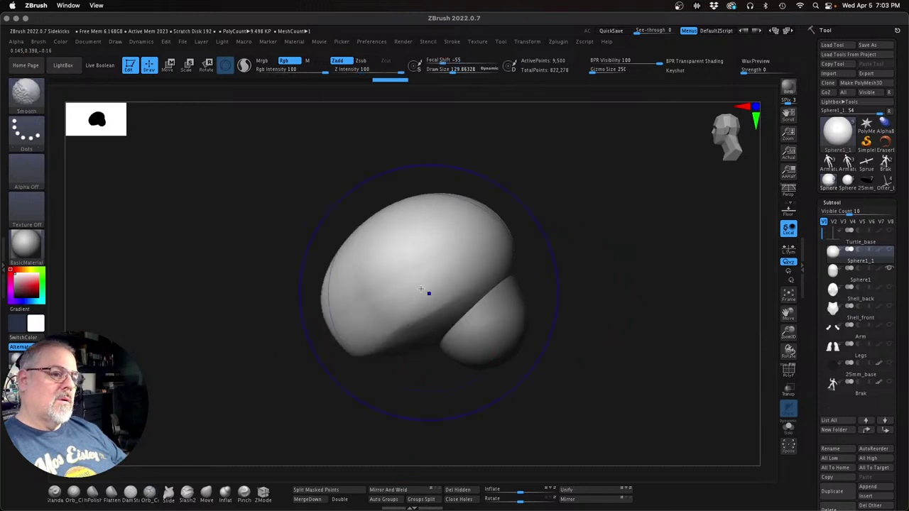
{"action": "left_click_drag", "start_coordinate": [390, 287], "coordinate": [426, 294], "text": "shift"}
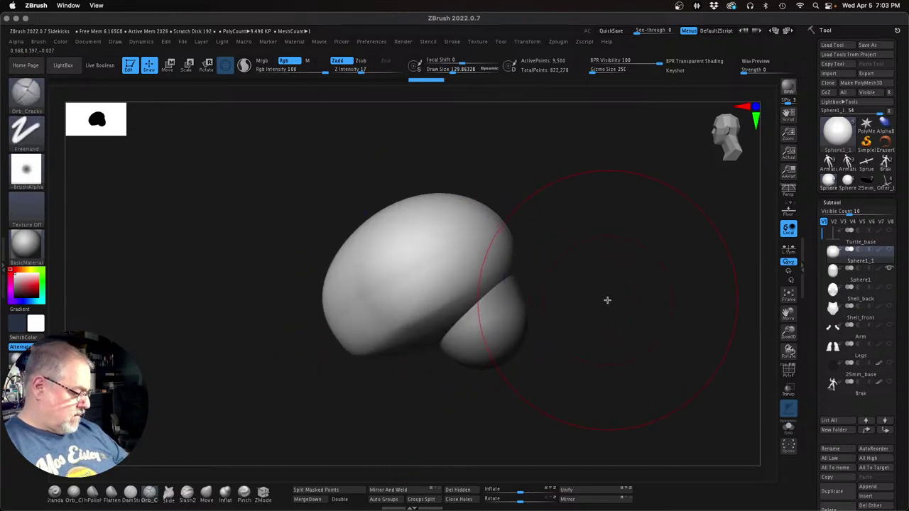
Step: Reduce the Orb_Cracks draw size to about 62 and sharpen the head's lower rear edge where it meets the neck
{"action": "key", "text": "s"}
{"action": "left_click_drag", "start_coordinate": [606, 300], "coordinate": [600, 299]}
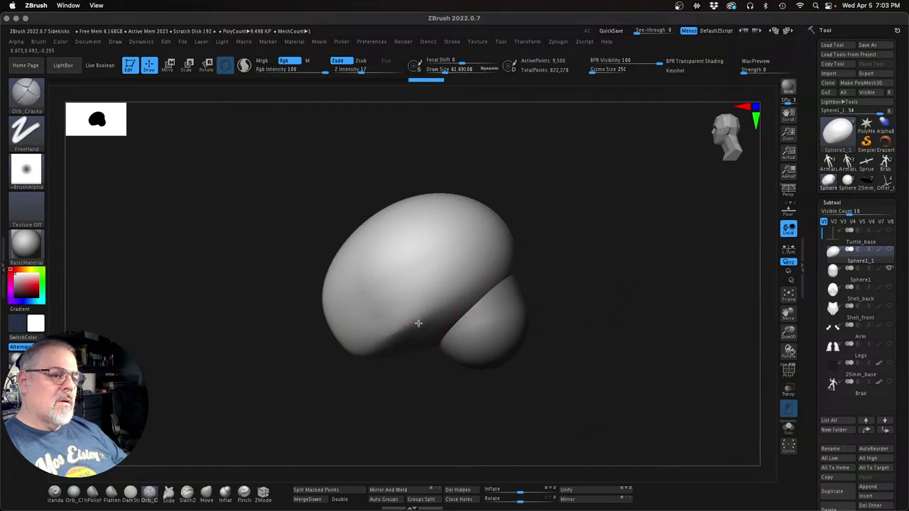
{"action": "mouse_move", "coordinate": [418, 323]}
{"action": "left_mouse_down"}
{"action": "mouse_move", "coordinate": [463, 282]}
{"action": "mouse_move", "coordinate": [453, 323]}
{"action": "left_mouse_up"}
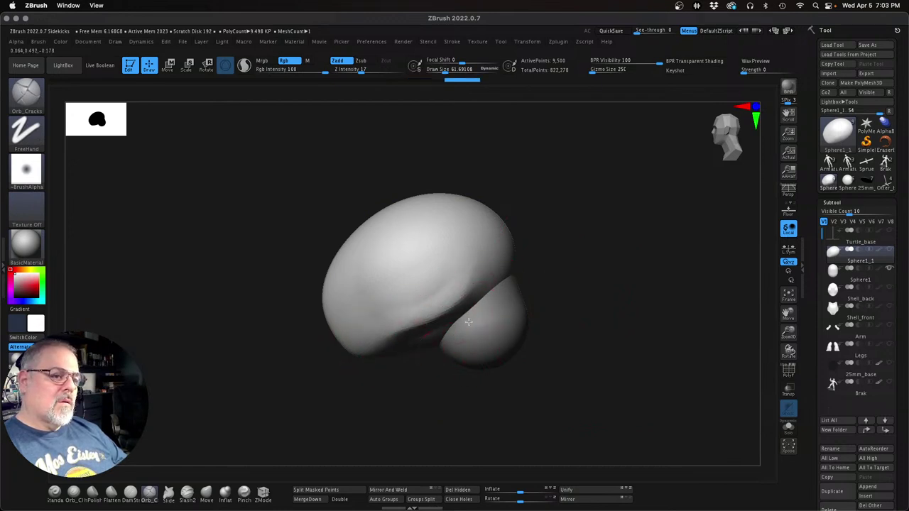
{"action": "mouse_move", "coordinate": [569, 282]}
{"action": "left_mouse_down"}
{"action": "mouse_move", "coordinate": [589, 206]}
{"action": "mouse_move", "coordinate": [615, 201]}
{"action": "mouse_move", "coordinate": [540, 273]}
{"action": "left_mouse_up"}
{"action": "mouse_move", "coordinate": [426, 305]}
{"action": "left_mouse_down"}
{"action": "mouse_move", "coordinate": [482, 253]}
{"action": "mouse_move", "coordinate": [595, 267]}
{"action": "left_mouse_up"}
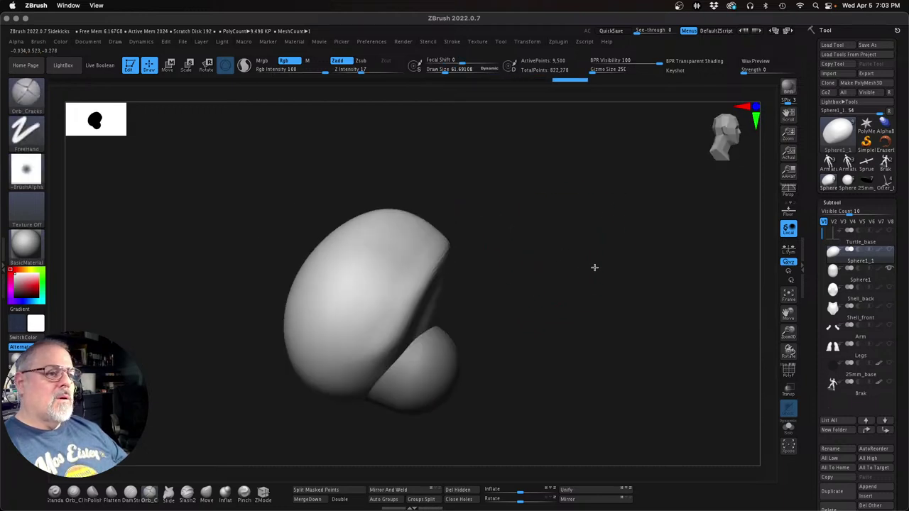
{"action": "mouse_move", "coordinate": [573, 313]}
{"action": "left_mouse_down"}
{"action": "mouse_move", "coordinate": [546, 331]}
{"action": "mouse_move", "coordinate": [570, 335]}
{"action": "mouse_move", "coordinate": [571, 349]}
{"action": "mouse_move", "coordinate": [608, 301]}
{"action": "mouse_move", "coordinate": [589, 349]}
{"action": "left_mouse_up"}
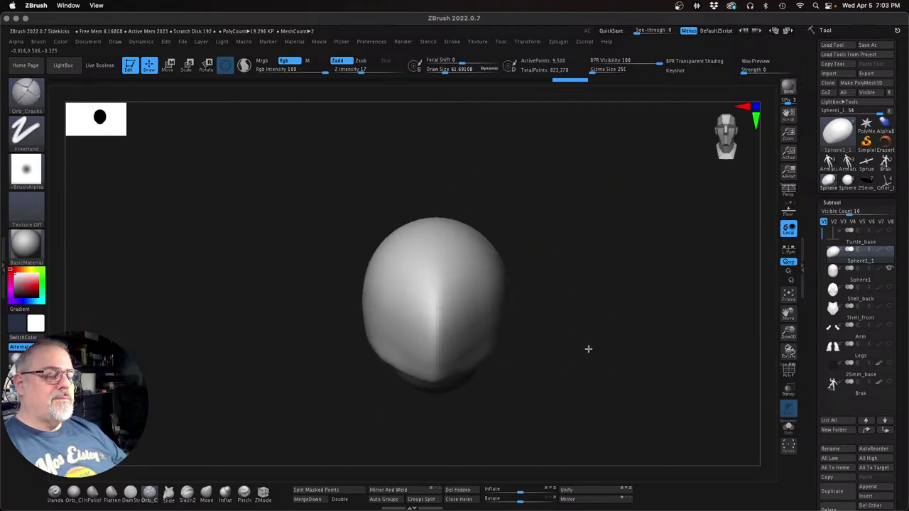
{"action": "left_click_drag", "start_coordinate": [563, 285], "coordinate": [522, 277]}
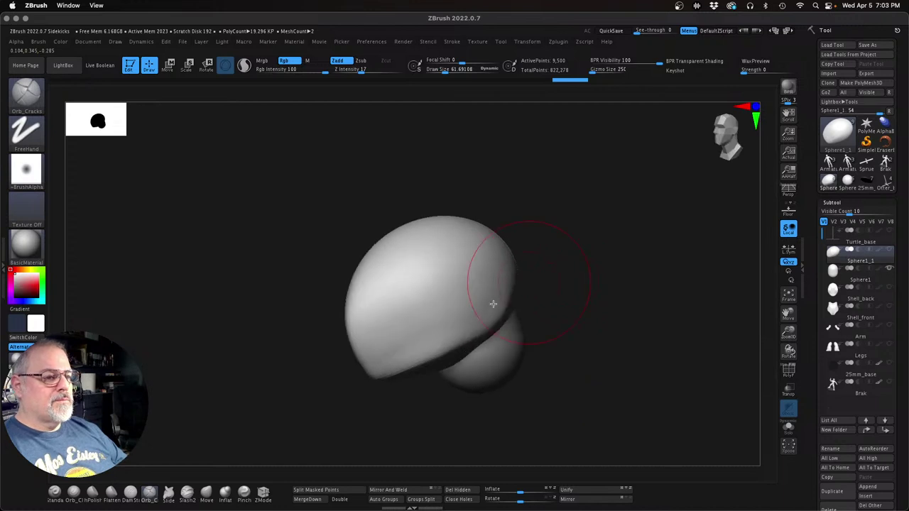
Step: Smooth the head form and reshape its front profile around the brow with the Move brush
{"action": "key", "text": "shift"}
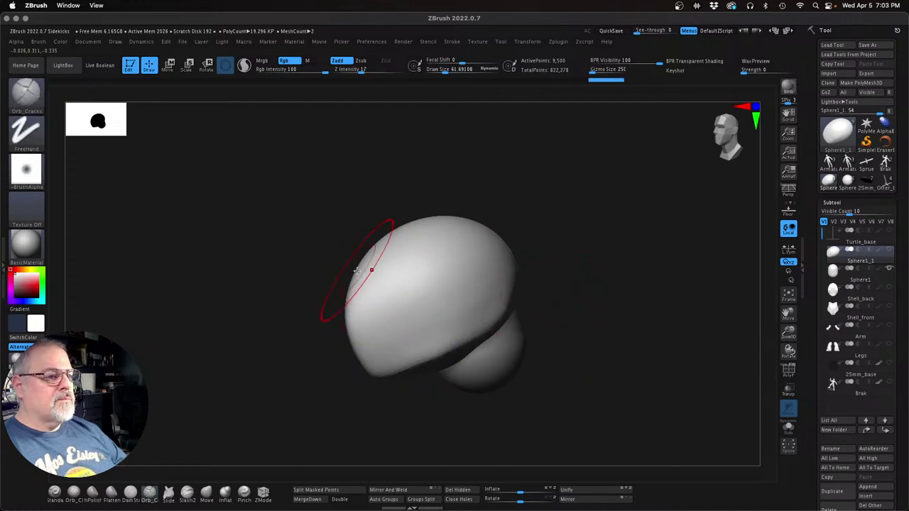
{"action": "left_click", "coordinate": [206, 497]}
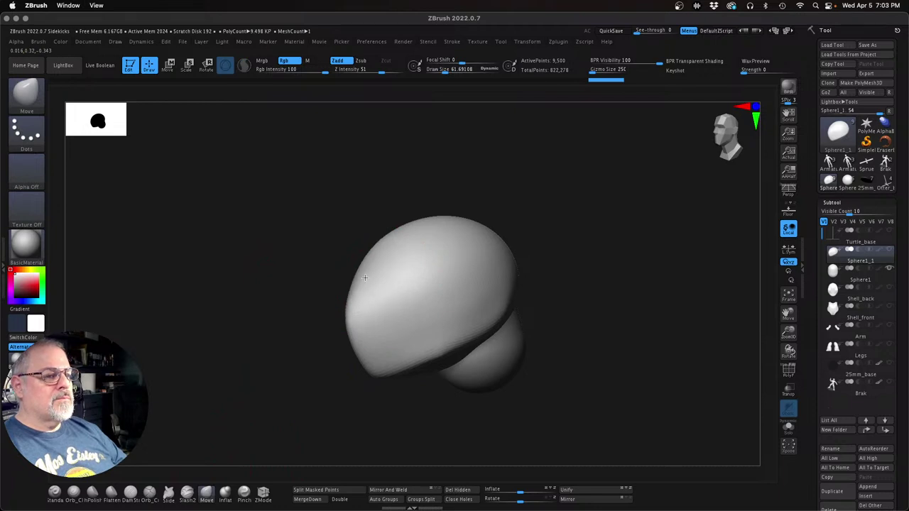
{"action": "left_click_drag", "start_coordinate": [366, 278], "coordinate": [378, 259]}
{"action": "mouse_move", "coordinate": [541, 231]}
{"action": "left_mouse_down"}
{"action": "mouse_move", "coordinate": [573, 211]}
{"action": "mouse_move", "coordinate": [542, 237]}
{"action": "left_mouse_up"}
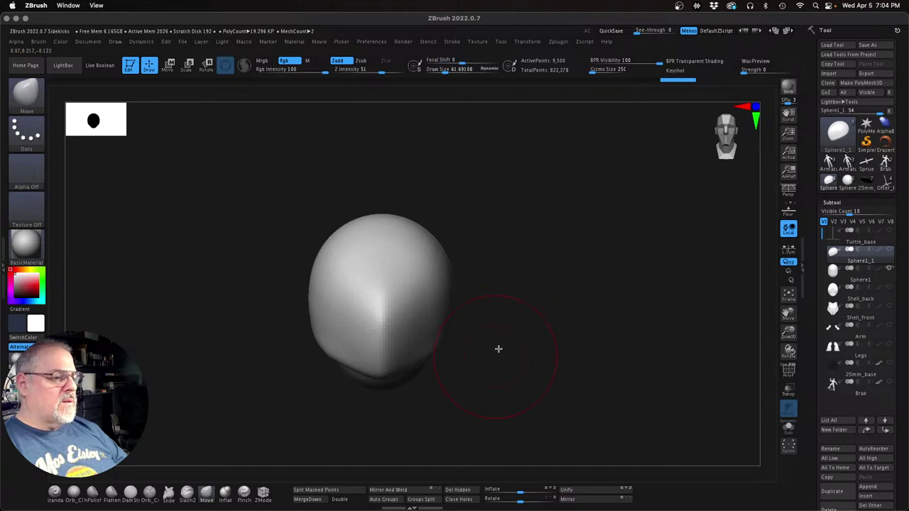
Step: Carve slanted eye sockets symmetrically into the face with the Orb_Cracks brush at a draw size of about 48.6
{"action": "left_click", "coordinate": [150, 491]}
{"action": "key", "text": "s"}
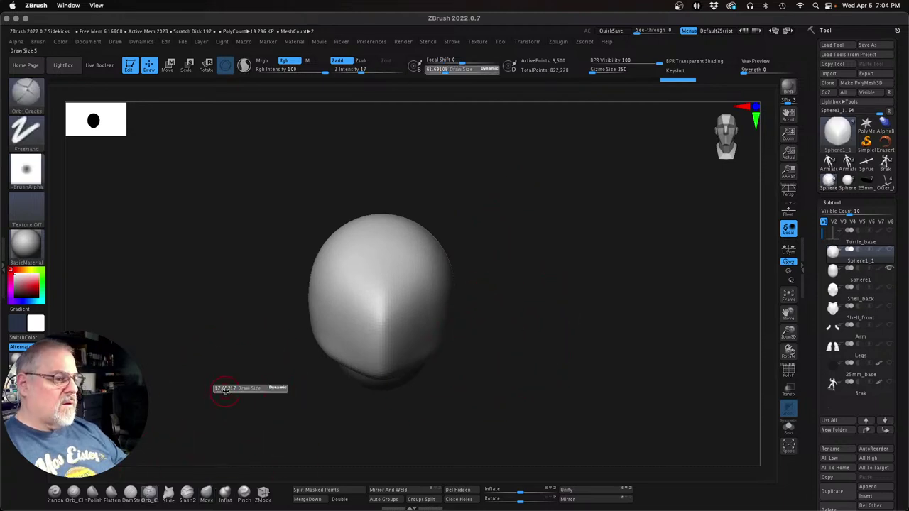
{"action": "left_click_drag", "start_coordinate": [226, 391], "coordinate": [231, 391]}
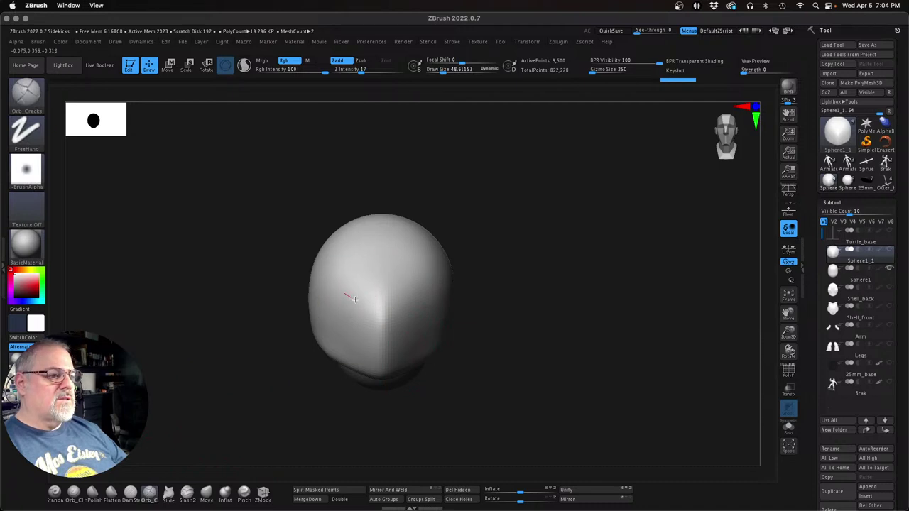
{"action": "left_click_drag", "start_coordinate": [331, 290], "coordinate": [327, 288]}
{"action": "key", "text": "ctrl+z"}
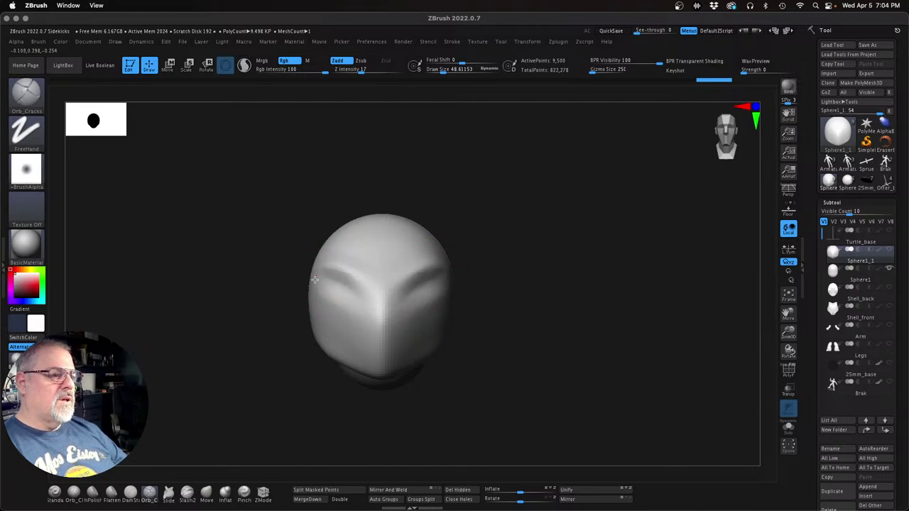
{"action": "mouse_move", "coordinate": [497, 284]}
{"action": "left_mouse_down"}
{"action": "mouse_move", "coordinate": [533, 288]}
{"action": "mouse_move", "coordinate": [507, 284]}
{"action": "left_mouse_up"}
{"action": "mouse_move", "coordinate": [365, 288]}
{"action": "left_mouse_down"}
{"action": "mouse_move", "coordinate": [396, 282]}
{"action": "mouse_move", "coordinate": [363, 290]}
{"action": "mouse_move", "coordinate": [372, 287]}
{"action": "left_mouse_up"}
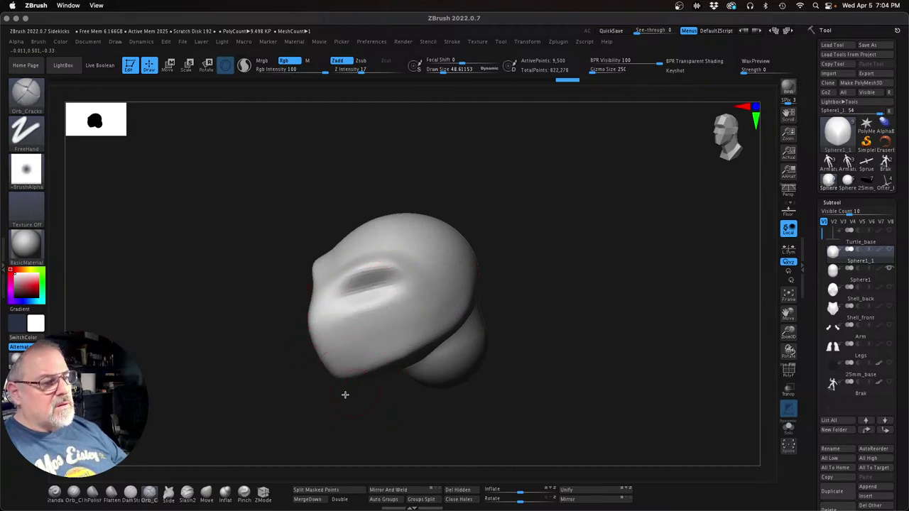
Step: Sharpen the central ridge and lower edge of the face with the Pinch brush
{"action": "mouse_move", "coordinate": [345, 394]}
{"action": "left_mouse_down"}
{"action": "mouse_move", "coordinate": [367, 384]}
{"action": "mouse_move", "coordinate": [325, 345]}
{"action": "mouse_move", "coordinate": [318, 358]}
{"action": "left_mouse_up"}
{"action": "key", "text": "super+z"}
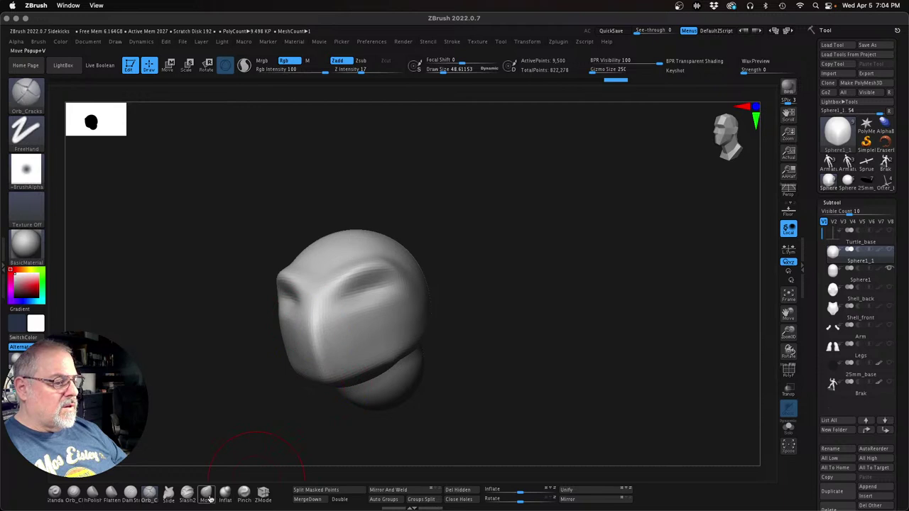
{"action": "left_click", "coordinate": [243, 494]}
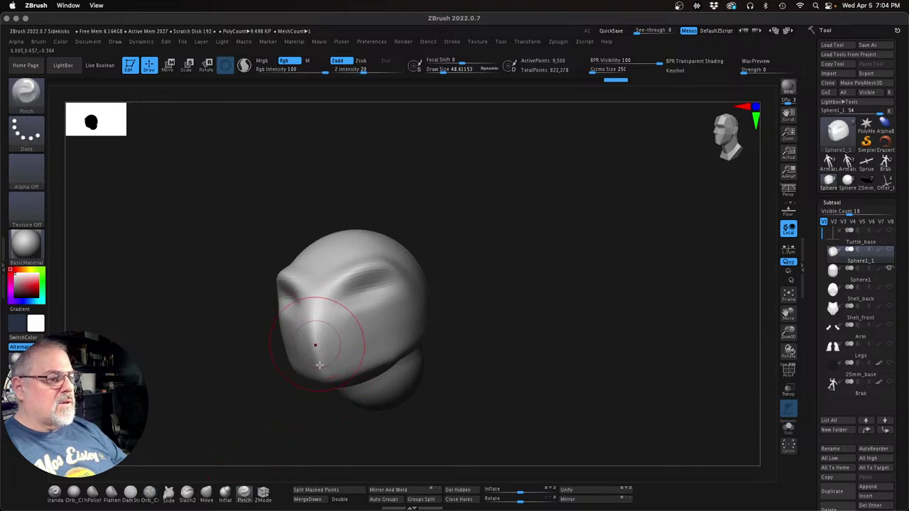
{"action": "key", "text": "super+shift+z"}
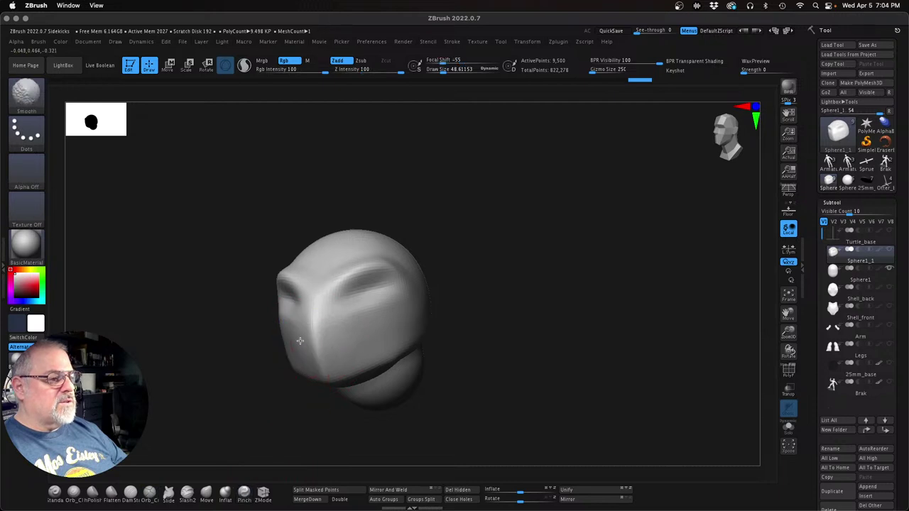
{"action": "key", "text": "super+shift+z"}
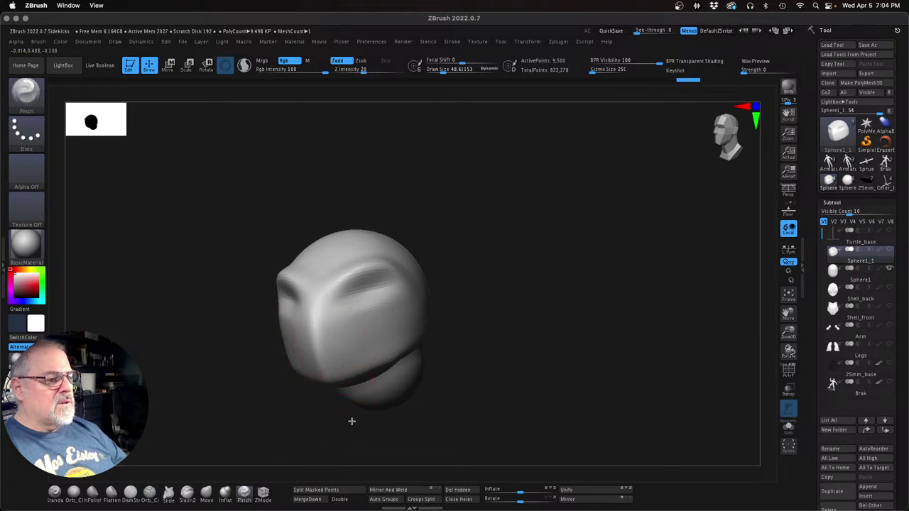
{"action": "mouse_move", "coordinate": [352, 421]}
{"action": "left_mouse_down"}
{"action": "mouse_move", "coordinate": [327, 419]}
{"action": "mouse_move", "coordinate": [301, 388]}
{"action": "left_mouse_up"}
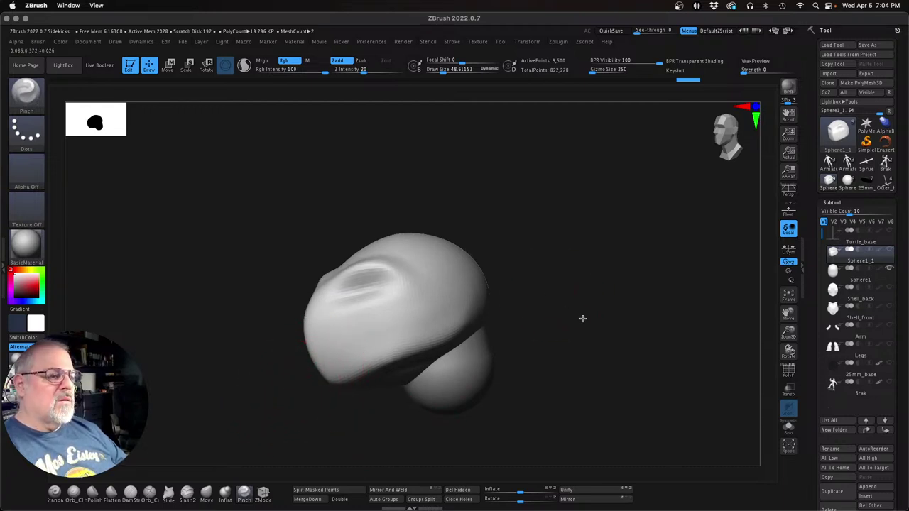
Step: Reshape the sides, brow and front of the head with the Move brush at a draw size of about 88.4
{"action": "mouse_move", "coordinate": [583, 319]}
{"action": "left_mouse_down", "text": "shift"}
{"action": "mouse_move", "coordinate": [528, 331]}
{"action": "mouse_move", "coordinate": [528, 322]}
{"action": "mouse_move", "coordinate": [603, 296]}
{"action": "mouse_move", "coordinate": [595, 315]}
{"action": "mouse_move", "coordinate": [511, 322]}
{"action": "mouse_move", "coordinate": [590, 325]}
{"action": "mouse_move", "coordinate": [557, 305]}
{"action": "left_mouse_up", "text": "shift"}
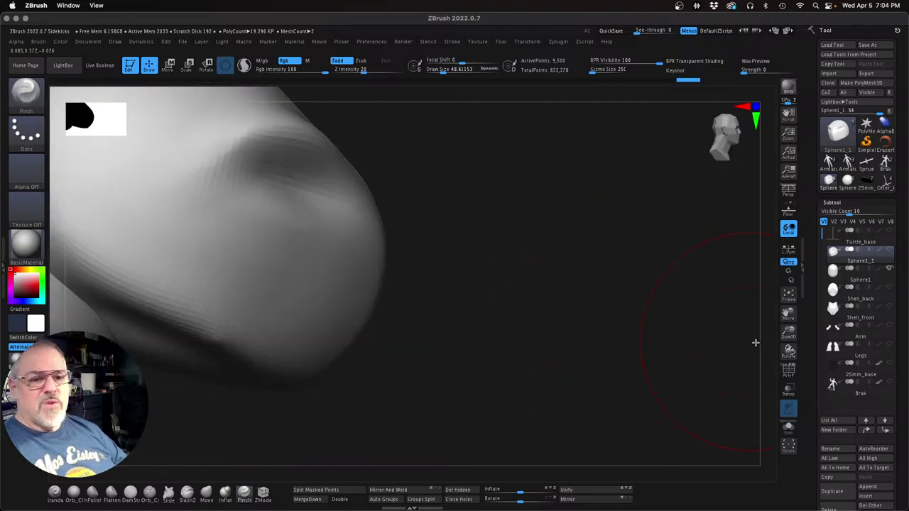
{"action": "left_click_drag", "start_coordinate": [789, 331], "coordinate": [720, 332]}
{"action": "left_click_drag", "start_coordinate": [508, 328], "coordinate": [444, 320]}
{"action": "key", "text": "s"}
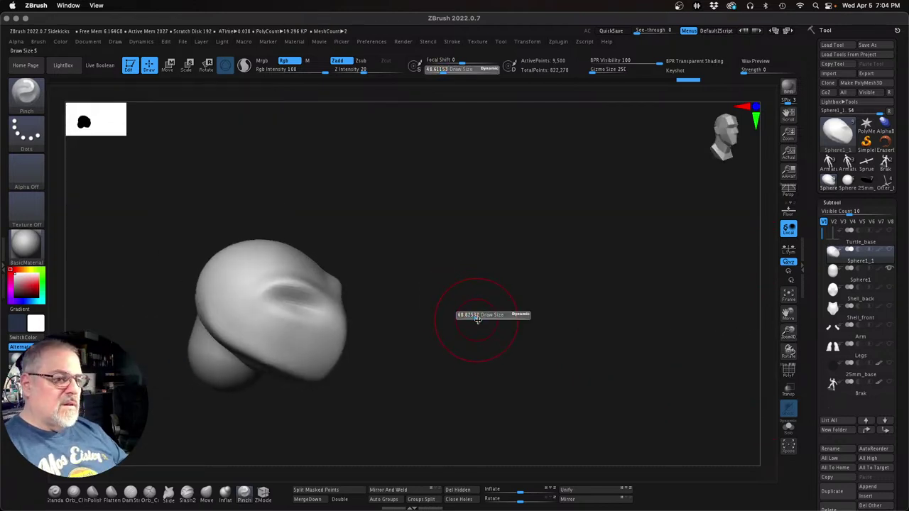
{"action": "mouse_move", "coordinate": [365, 211]}
{"action": "left_mouse_down"}
{"action": "mouse_move", "coordinate": [431, 216]}
{"action": "mouse_move", "coordinate": [458, 263]}
{"action": "mouse_move", "coordinate": [483, 265]}
{"action": "mouse_move", "coordinate": [456, 282]}
{"action": "left_mouse_up"}
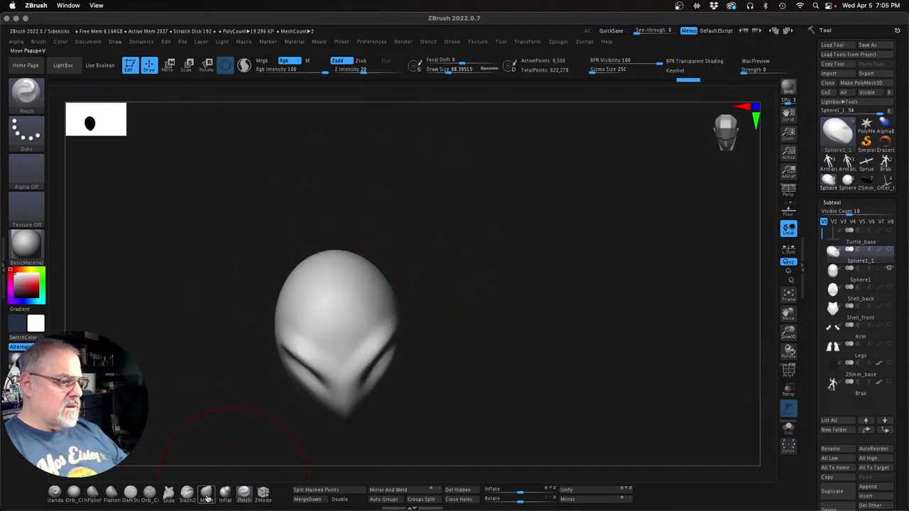
{"action": "left_click", "coordinate": [206, 495]}
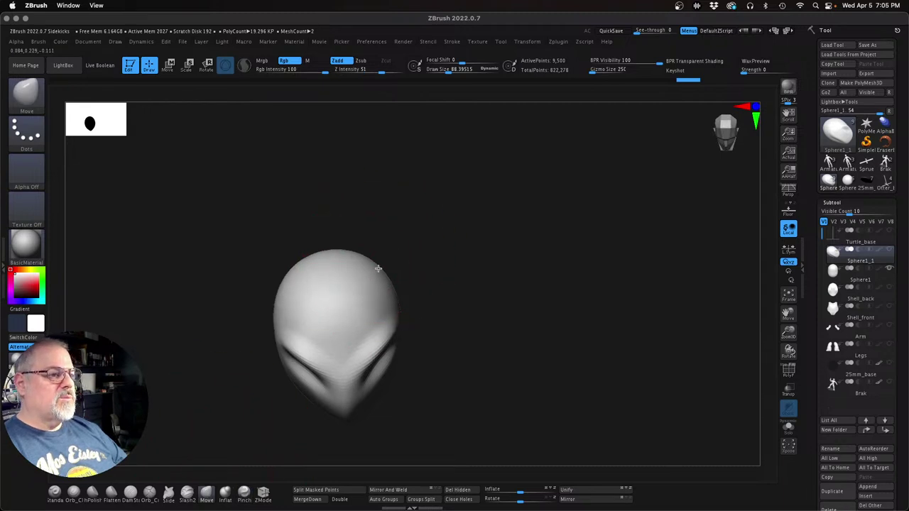
{"action": "left_click_drag", "start_coordinate": [383, 280], "coordinate": [436, 355]}
{"action": "mouse_move", "coordinate": [373, 345]}
{"action": "left_mouse_down"}
{"action": "mouse_move", "coordinate": [382, 357]}
{"action": "mouse_move", "coordinate": [342, 388]}
{"action": "left_mouse_up"}
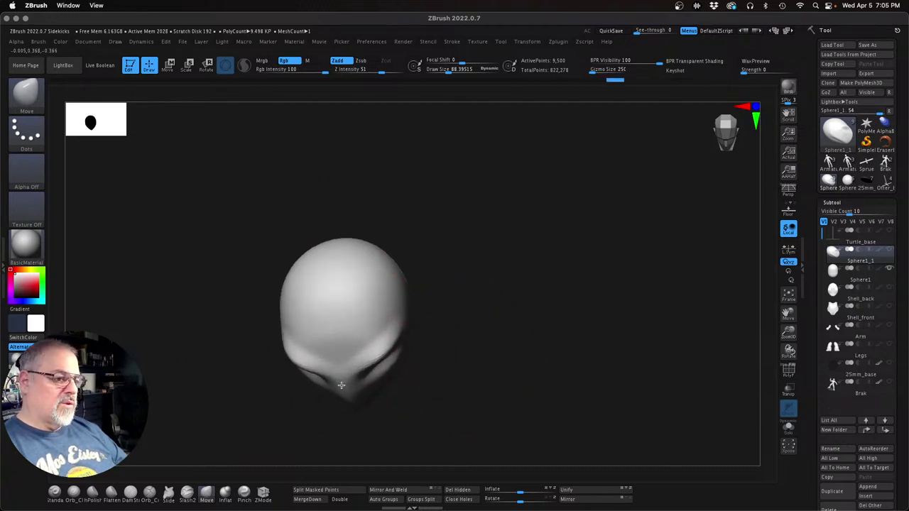
{"action": "mouse_move", "coordinate": [459, 355]}
{"action": "left_mouse_down"}
{"action": "mouse_move", "coordinate": [534, 276]}
{"action": "mouse_move", "coordinate": [497, 321]}
{"action": "mouse_move", "coordinate": [481, 306]}
{"action": "mouse_move", "coordinate": [513, 298]}
{"action": "mouse_move", "coordinate": [524, 241]}
{"action": "mouse_move", "coordinate": [333, 380]}
{"action": "mouse_move", "coordinate": [345, 372]}
{"action": "left_mouse_up"}
{"action": "left_click_drag", "start_coordinate": [372, 328], "coordinate": [401, 326]}
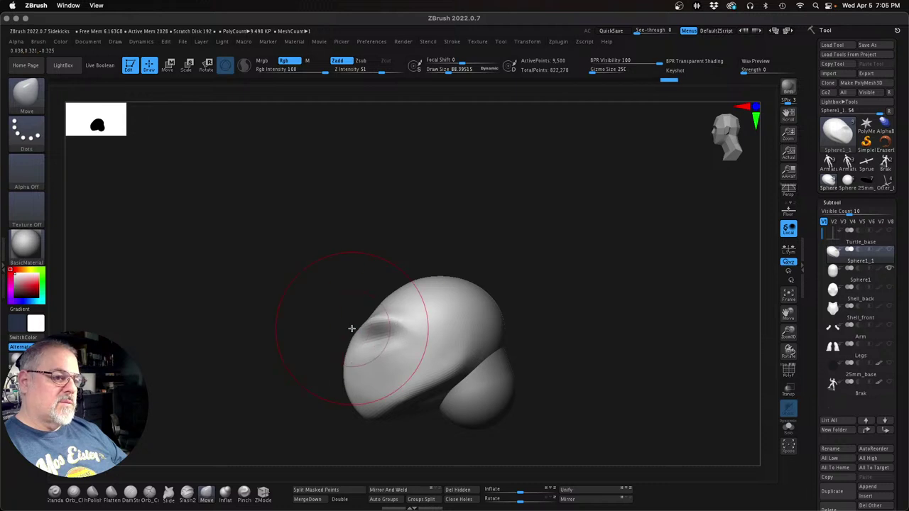
{"action": "mouse_move", "coordinate": [333, 340]}
{"action": "left_mouse_down"}
{"action": "mouse_move", "coordinate": [357, 337]}
{"action": "mouse_move", "coordinate": [347, 325]}
{"action": "mouse_move", "coordinate": [354, 319]}
{"action": "mouse_move", "coordinate": [347, 345]}
{"action": "left_mouse_up"}
Step: Pull the muzzle forward and adjust the jaw edge with the Move brush at a draw size of about 51.7
{"action": "key", "text": "s"}
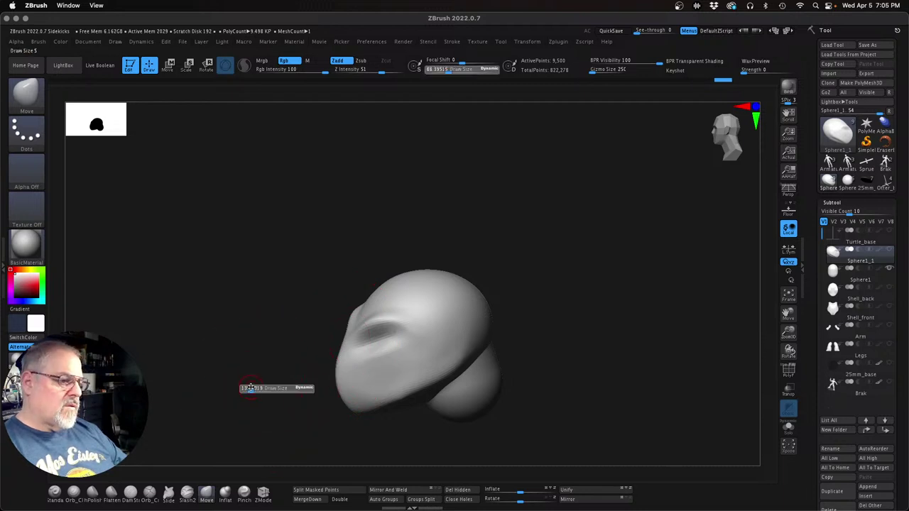
{"action": "left_click_drag", "start_coordinate": [259, 388], "coordinate": [277, 388]}
{"action": "key", "text": "s"}
{"action": "left_click_drag", "start_coordinate": [346, 365], "coordinate": [329, 368]}
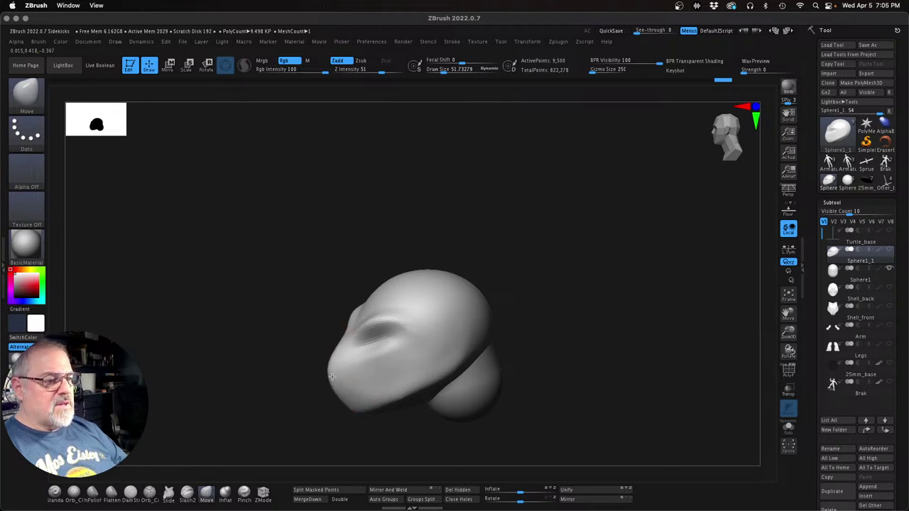
{"action": "left_click_drag", "start_coordinate": [326, 432], "coordinate": [304, 412]}
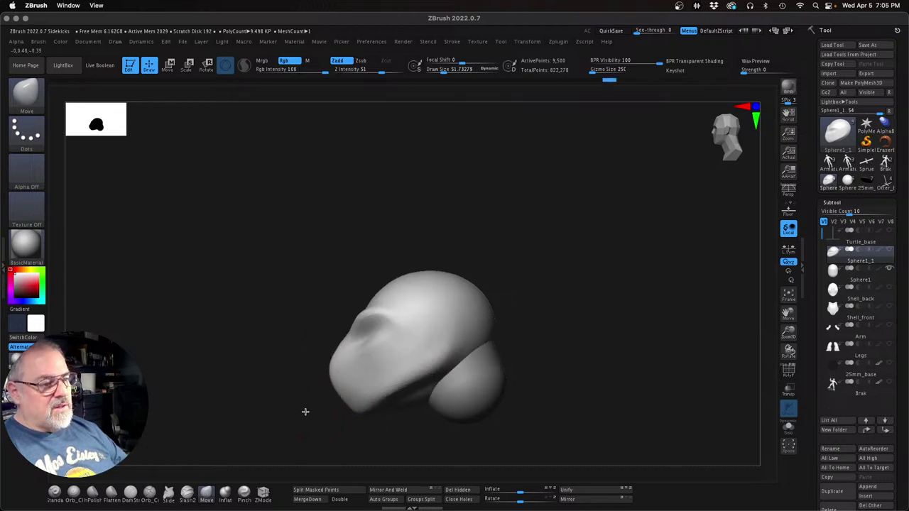
{"action": "left_click_drag", "start_coordinate": [398, 384], "coordinate": [395, 387]}
{"action": "left_click_drag", "start_coordinate": [394, 388], "coordinate": [389, 393]}
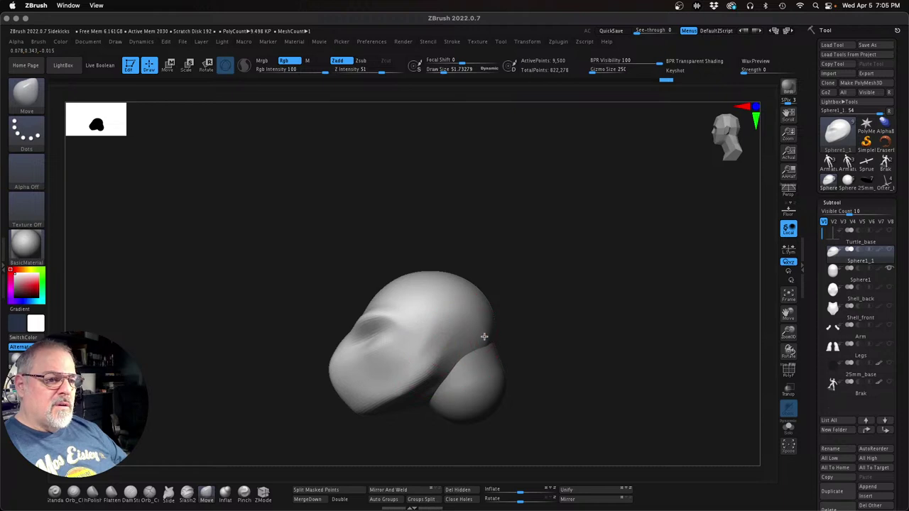
Step: Deepen and refine the eye sockets and brow ridges with the Orb_Cracks brush, smoothing where needed
{"action": "left_click_drag", "start_coordinate": [567, 302], "coordinate": [641, 324]}
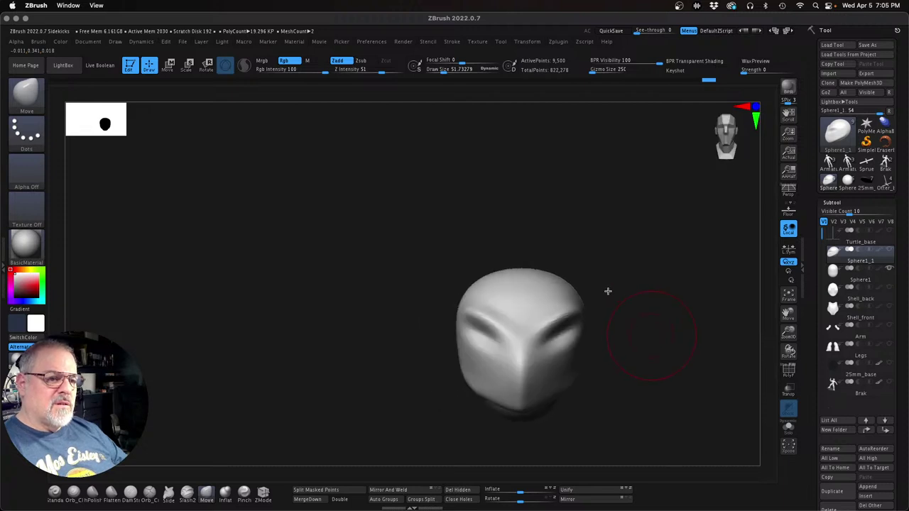
{"action": "left_click_drag", "start_coordinate": [606, 290], "coordinate": [368, 397]}
{"action": "left_click", "coordinate": [149, 491]}
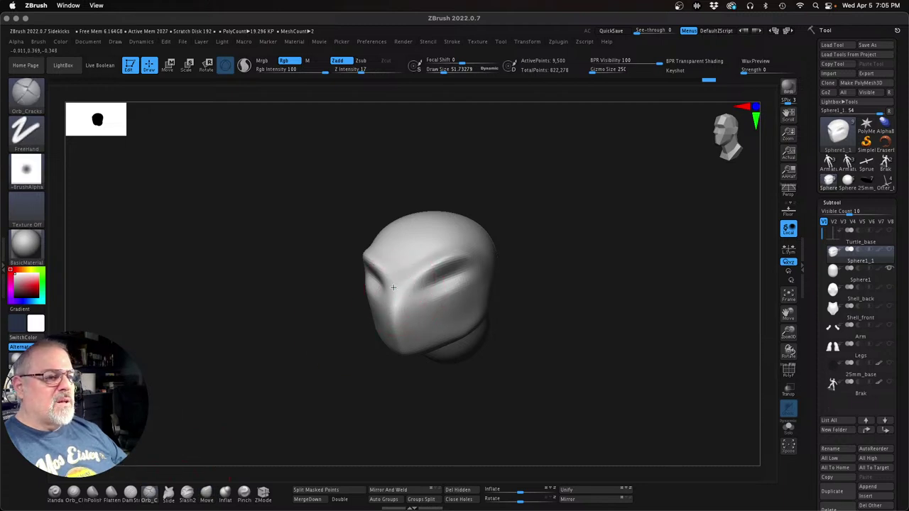
{"action": "left_click_drag", "start_coordinate": [401, 286], "coordinate": [417, 288]}
{"action": "key", "text": "super+z"}
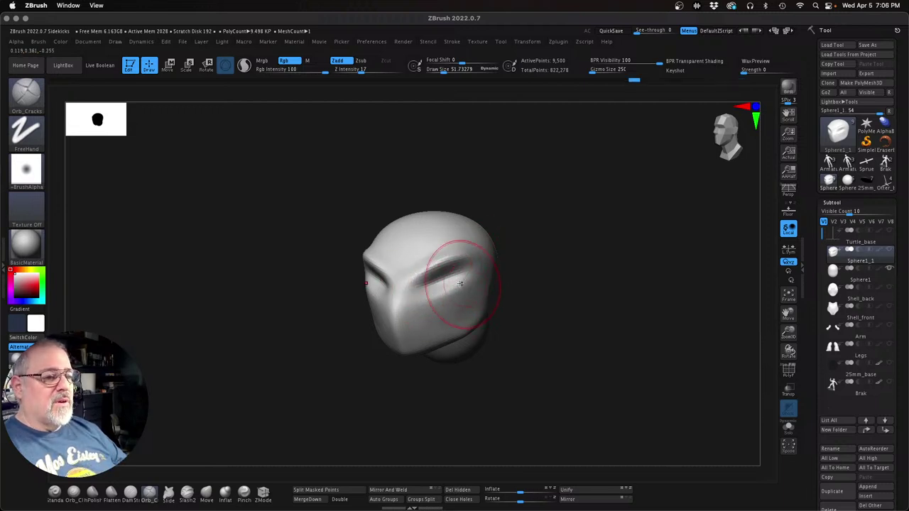
{"action": "left_click_drag", "start_coordinate": [429, 268], "coordinate": [439, 264]}
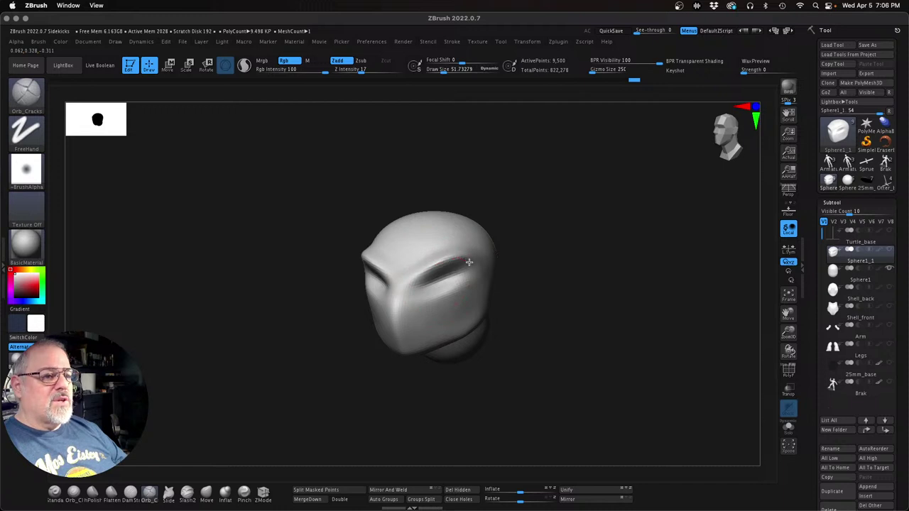
{"action": "mouse_move", "coordinate": [549, 280]}
{"action": "left_mouse_down"}
{"action": "mouse_move", "coordinate": [560, 270]}
{"action": "mouse_move", "coordinate": [495, 244]}
{"action": "mouse_move", "coordinate": [463, 263]}
{"action": "mouse_move", "coordinate": [481, 263]}
{"action": "left_mouse_up"}
{"action": "mouse_move", "coordinate": [547, 253]}
{"action": "left_mouse_down"}
{"action": "mouse_move", "coordinate": [584, 245]}
{"action": "mouse_move", "coordinate": [542, 246]}
{"action": "left_mouse_up"}
{"action": "left_click_drag", "start_coordinate": [438, 256], "coordinate": [434, 260], "text": "shift"}
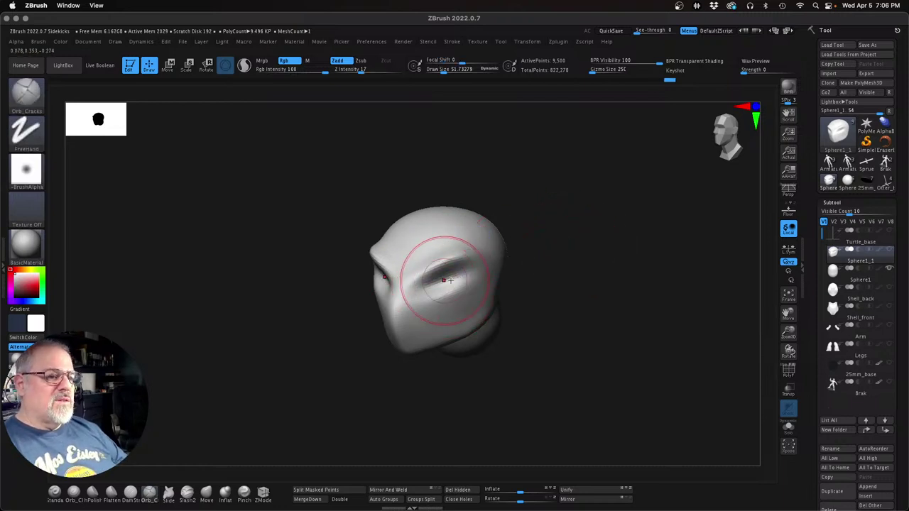
{"action": "mouse_move", "coordinate": [542, 282]}
{"action": "left_mouse_down"}
{"action": "mouse_move", "coordinate": [595, 265]}
{"action": "mouse_move", "coordinate": [505, 286]}
{"action": "left_mouse_up"}
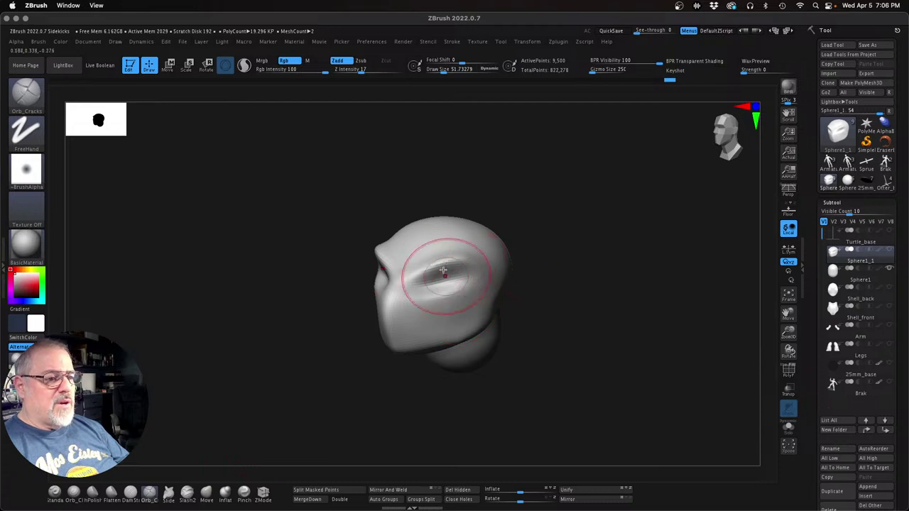
{"action": "mouse_move", "coordinate": [540, 343]}
{"action": "left_mouse_down"}
{"action": "mouse_move", "coordinate": [598, 337]}
{"action": "mouse_move", "coordinate": [532, 341]}
{"action": "mouse_move", "coordinate": [566, 335]}
{"action": "left_mouse_up"}
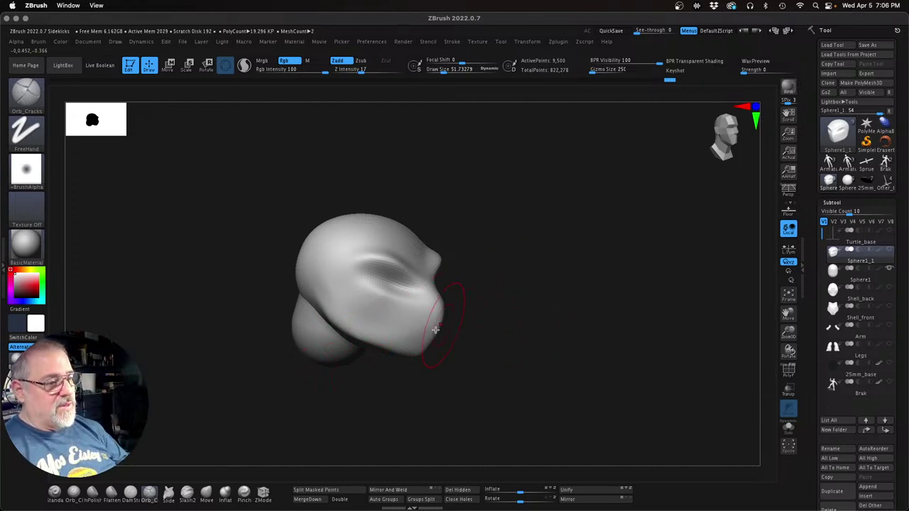
Step: Reshape the muzzle and lower jaw in profile with the Move brush
{"action": "left_click", "coordinate": [206, 492]}
{"action": "mouse_move", "coordinate": [296, 388]}
{"action": "left_mouse_down"}
{"action": "mouse_move", "coordinate": [325, 319]}
{"action": "mouse_move", "coordinate": [345, 320]}
{"action": "left_mouse_up"}
{"action": "left_click_drag", "start_coordinate": [518, 345], "coordinate": [544, 355]}
Step: Shorten the head from front to back with the transform gizmo and return to sculpting
{"action": "key", "text": "w"}
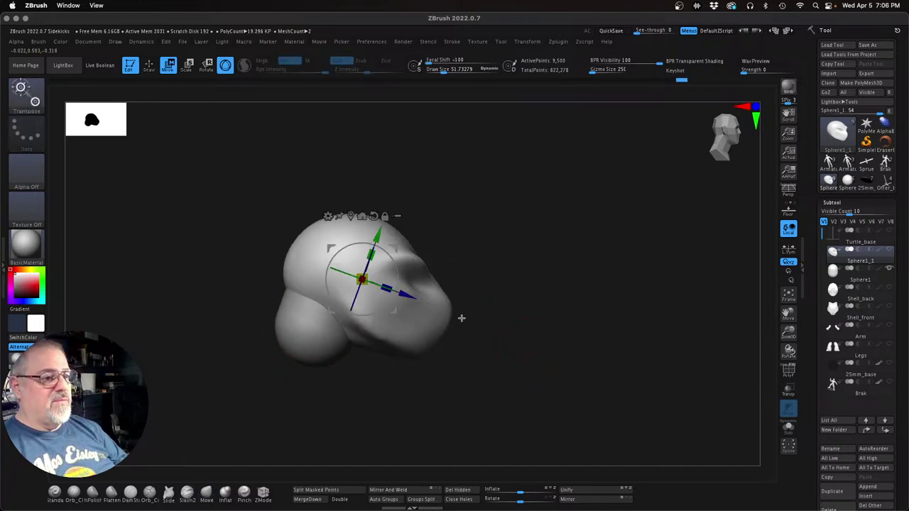
{"action": "left_click_drag", "start_coordinate": [388, 289], "coordinate": [406, 293]}
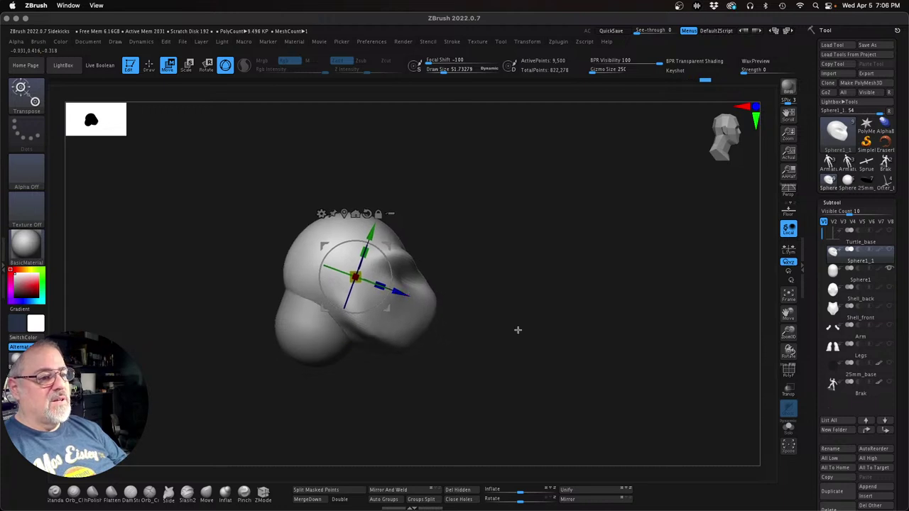
{"action": "mouse_move", "coordinate": [517, 331]}
{"action": "left_mouse_down"}
{"action": "mouse_move", "coordinate": [466, 353]}
{"action": "mouse_move", "coordinate": [484, 352]}
{"action": "mouse_move", "coordinate": [490, 334]}
{"action": "mouse_move", "coordinate": [587, 319]}
{"action": "mouse_move", "coordinate": [512, 377]}
{"action": "mouse_move", "coordinate": [455, 359]}
{"action": "left_mouse_up"}
{"action": "key", "text": "q"}
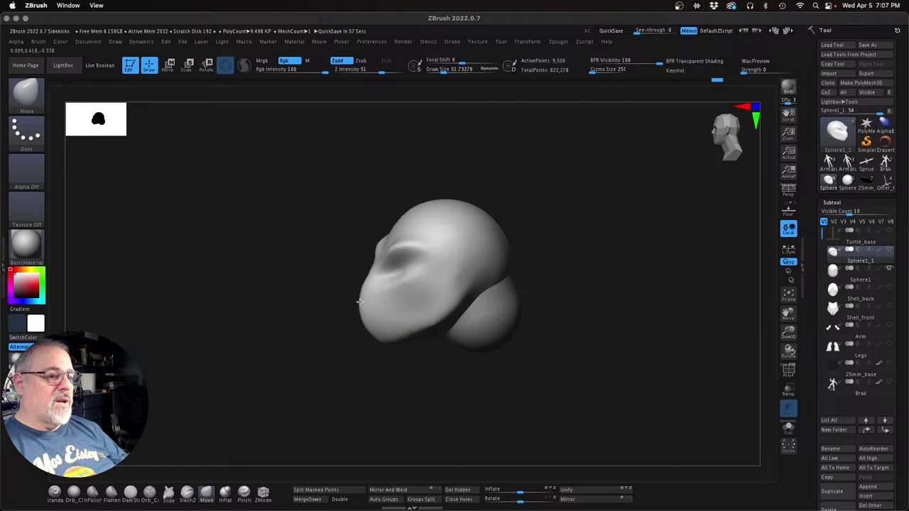
Step: Push the tip of the muzzle into a more pointed beak with the Move brush
{"action": "left_click_drag", "start_coordinate": [363, 325], "coordinate": [365, 323]}
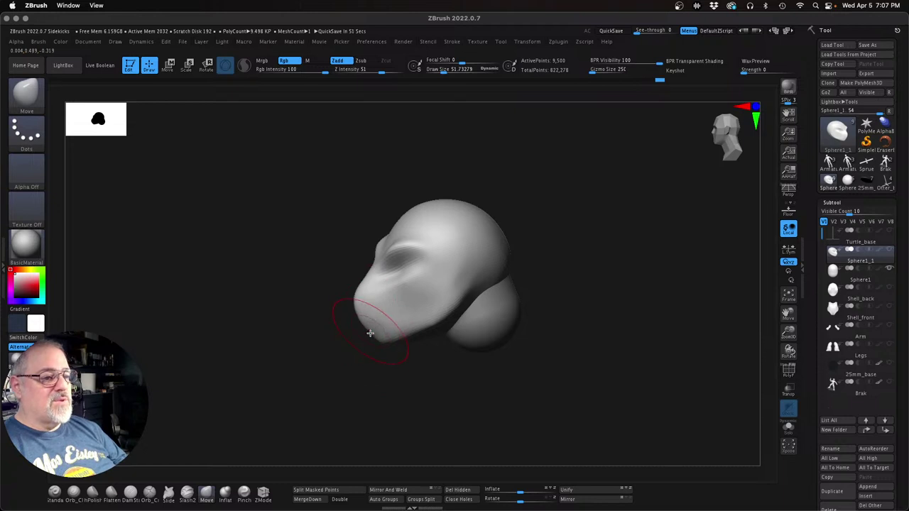
{"action": "mouse_move", "coordinate": [460, 392]}
{"action": "left_mouse_down"}
{"action": "mouse_move", "coordinate": [473, 364]}
{"action": "mouse_move", "coordinate": [437, 299]}
{"action": "left_mouse_up"}
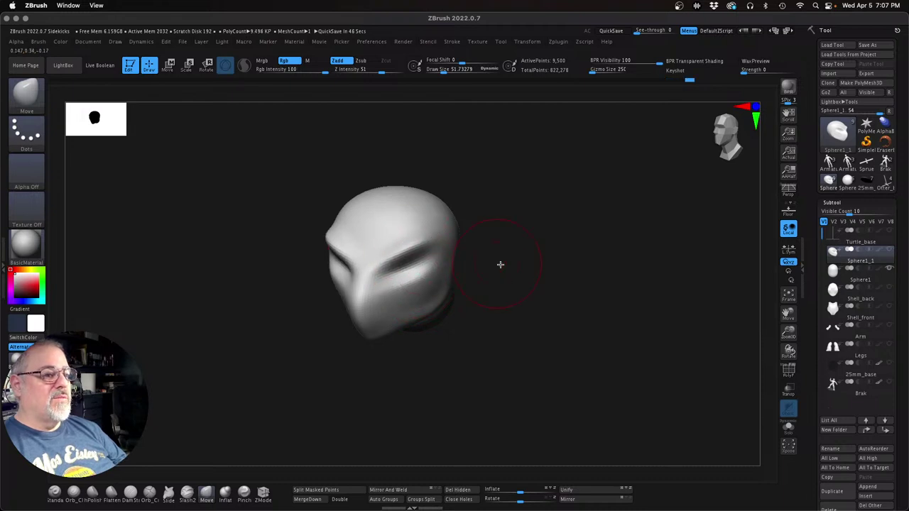
Step: Thicken the brow ridges above the eye sockets with the Inflat brush, reducing the draw size to about 29.5 for finer strokes
{"action": "left_click", "coordinate": [235, 495]}
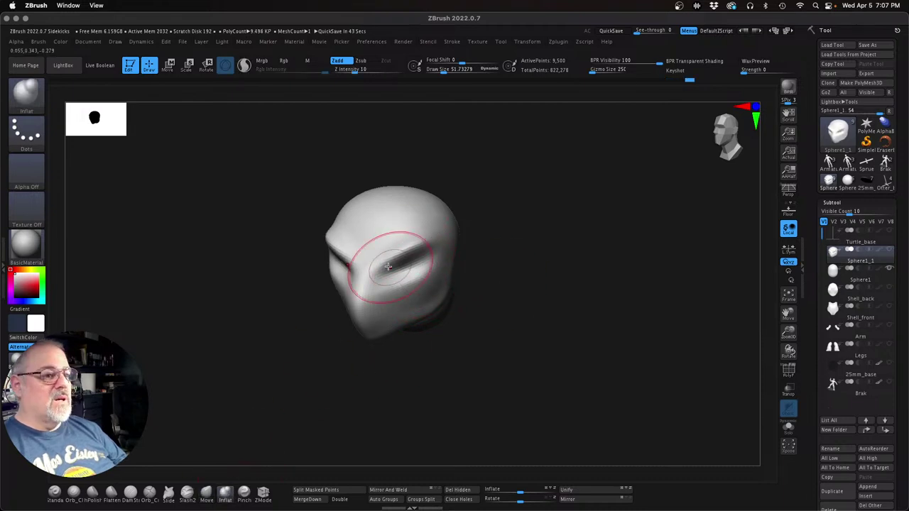
{"action": "left_click_drag", "start_coordinate": [398, 248], "coordinate": [424, 244]}
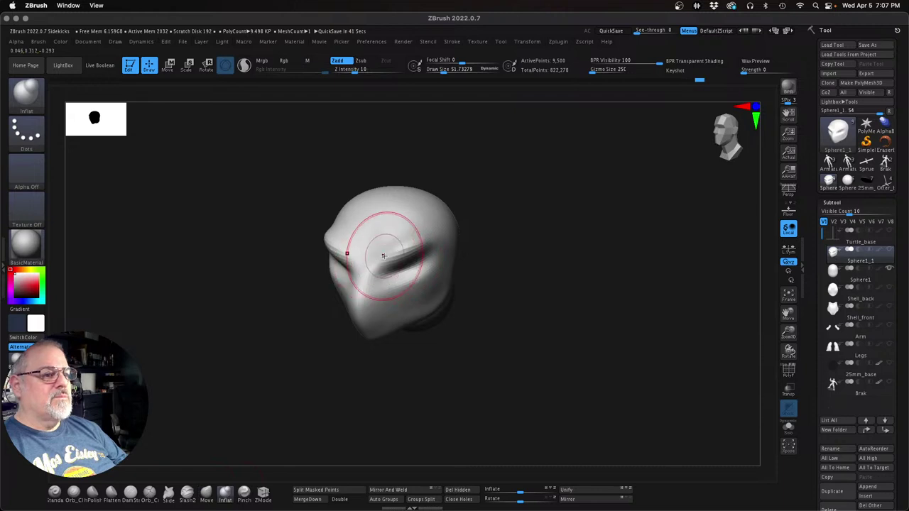
{"action": "left_click", "coordinate": [379, 261]}
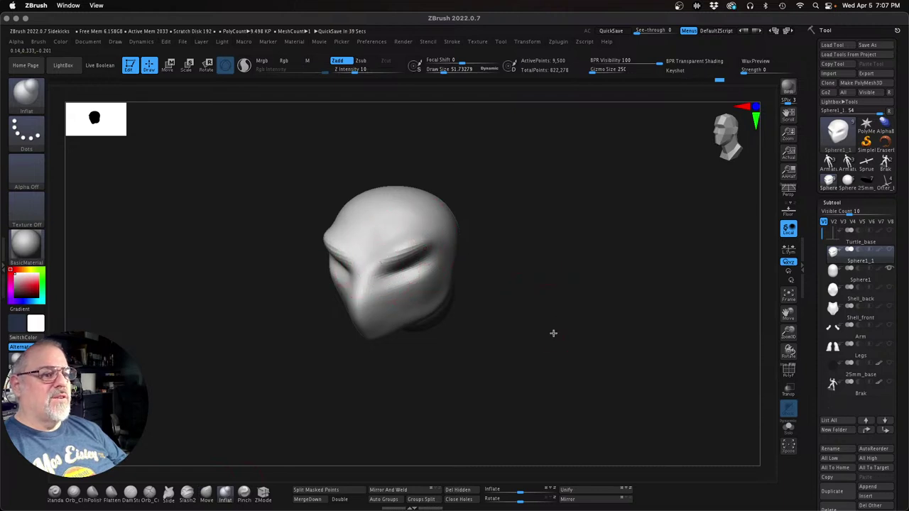
{"action": "mouse_move", "coordinate": [551, 331]}
{"action": "left_mouse_down"}
{"action": "mouse_move", "coordinate": [564, 317]}
{"action": "mouse_move", "coordinate": [572, 340]}
{"action": "mouse_move", "coordinate": [542, 348]}
{"action": "mouse_move", "coordinate": [542, 341]}
{"action": "left_mouse_up"}
{"action": "key", "text": "s"}
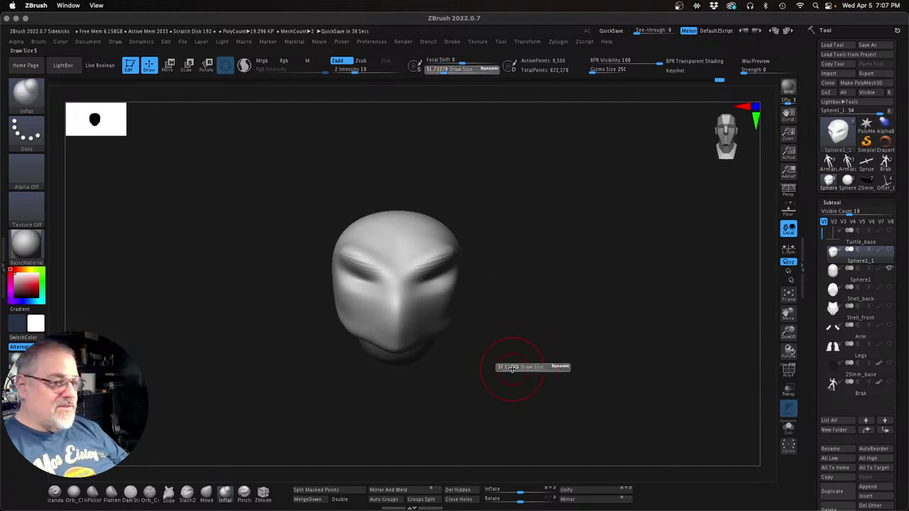
{"action": "left_click_drag", "start_coordinate": [510, 369], "coordinate": [507, 369]}
{"action": "left_click_drag", "start_coordinate": [525, 361], "coordinate": [494, 336]}
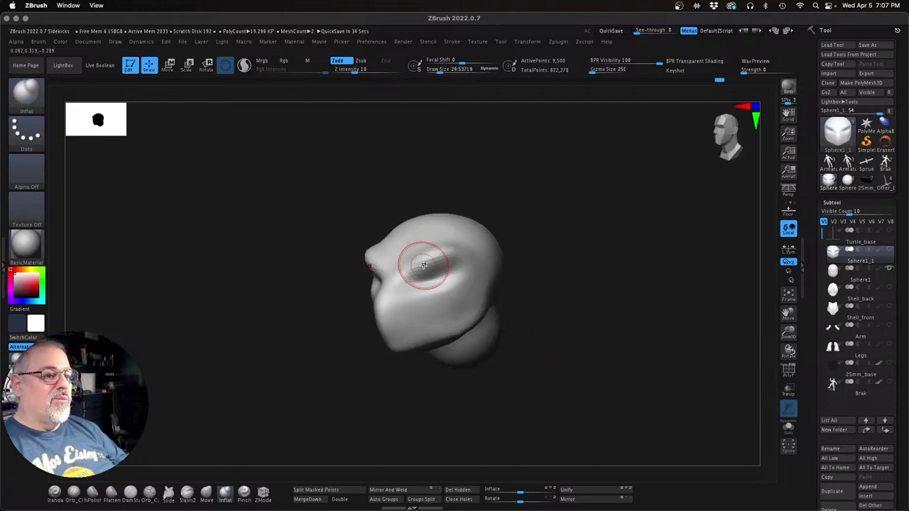
{"action": "left_click_drag", "start_coordinate": [419, 265], "coordinate": [425, 261]}
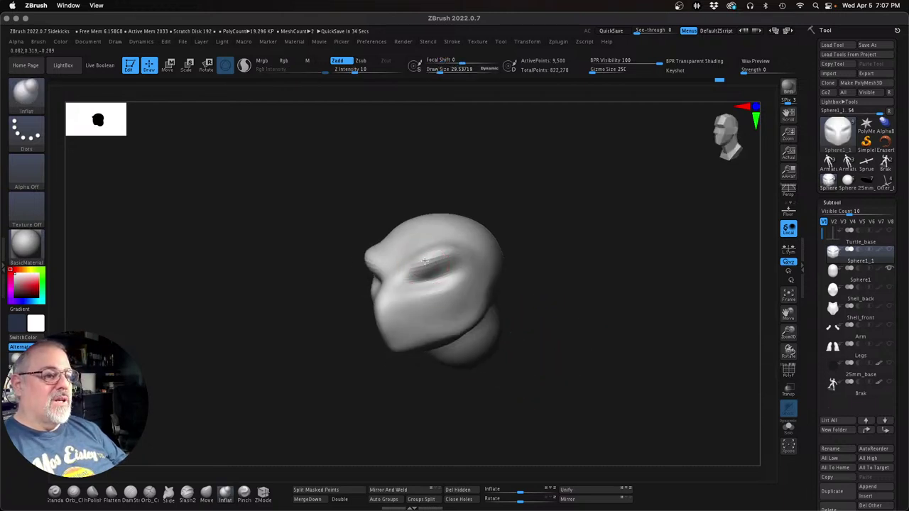
Step: Reshape the eye sockets and the brow edges above them with the Move brush
{"action": "left_click", "coordinate": [149, 490]}
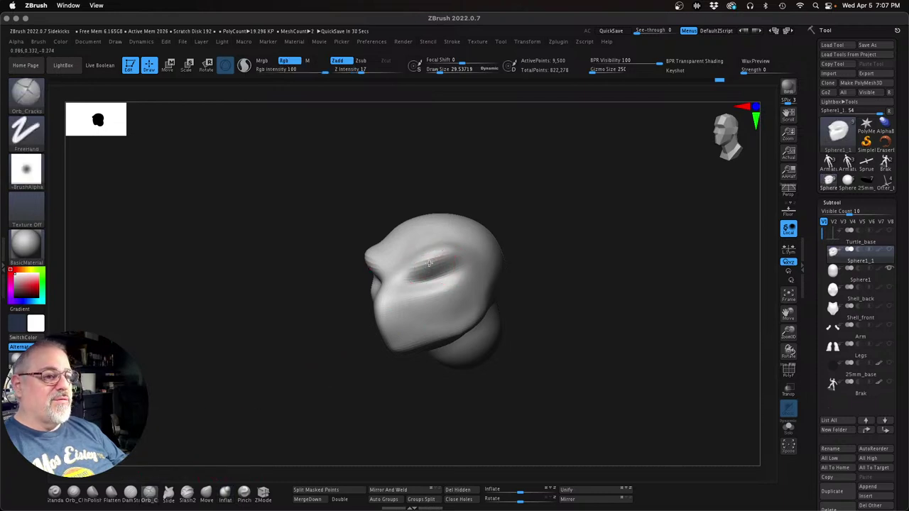
{"action": "left_click", "coordinate": [206, 490]}
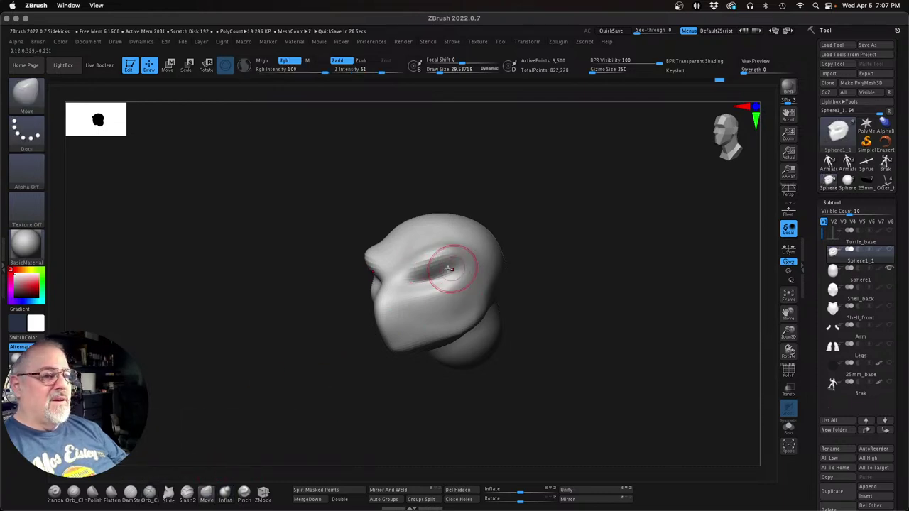
{"action": "left_click_drag", "start_coordinate": [427, 262], "coordinate": [399, 273]}
{"action": "mouse_move", "coordinate": [452, 255]}
{"action": "left_mouse_down"}
{"action": "mouse_move", "coordinate": [462, 267]}
{"action": "mouse_move", "coordinate": [443, 264]}
{"action": "mouse_move", "coordinate": [458, 255]}
{"action": "left_mouse_up"}
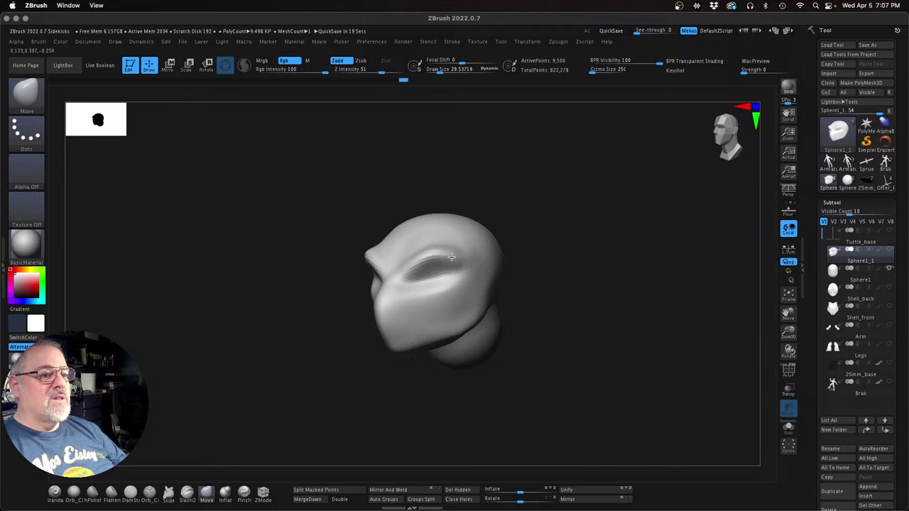
{"action": "left_click_drag", "start_coordinate": [564, 229], "coordinate": [587, 268]}
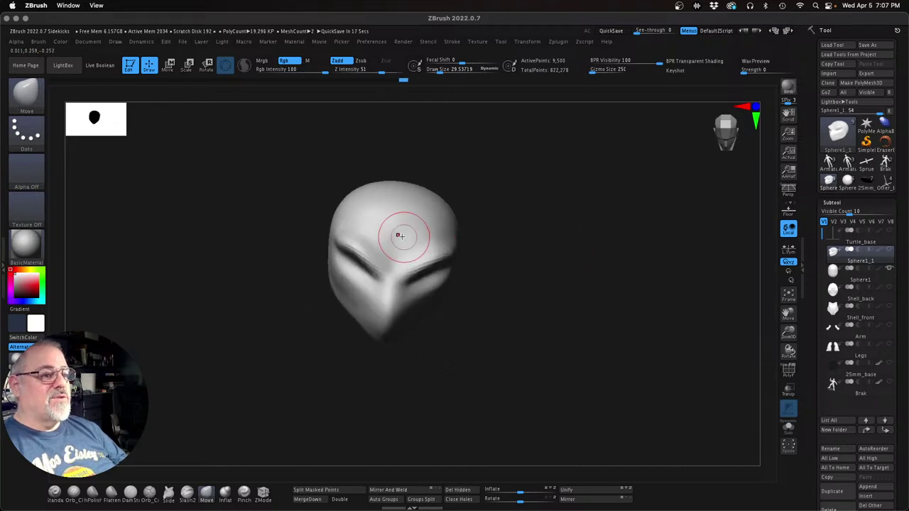
{"action": "mouse_move", "coordinate": [504, 244]}
{"action": "left_mouse_down"}
{"action": "mouse_move", "coordinate": [536, 230]}
{"action": "mouse_move", "coordinate": [505, 240]}
{"action": "left_mouse_up"}
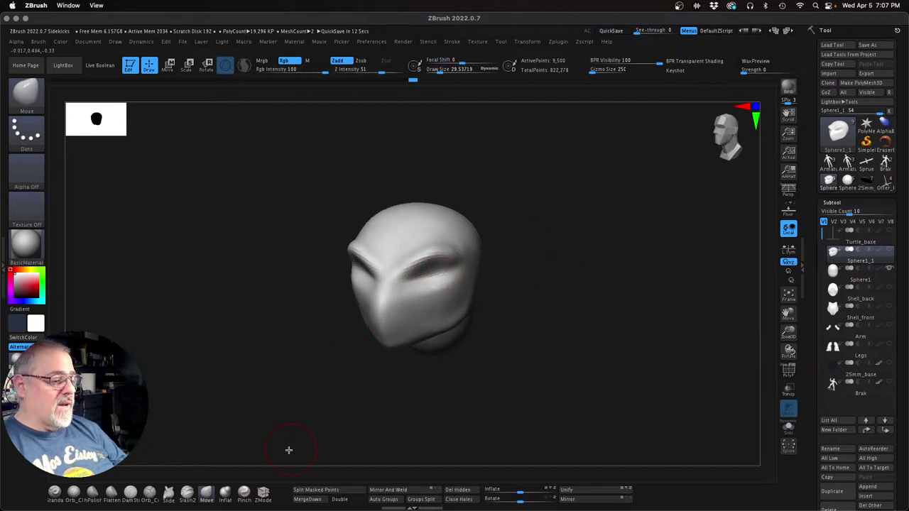
Step: Push out the upper front of the muzzle in profile with the Move brush
{"action": "left_click_drag", "start_coordinate": [272, 402], "coordinate": [252, 456]}
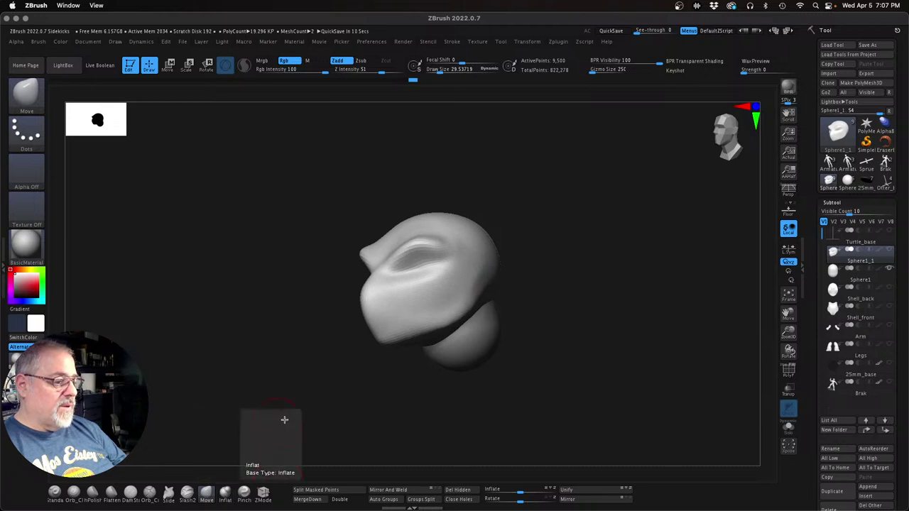
{"action": "left_click_drag", "start_coordinate": [284, 410], "coordinate": [310, 410], "text": "alt"}
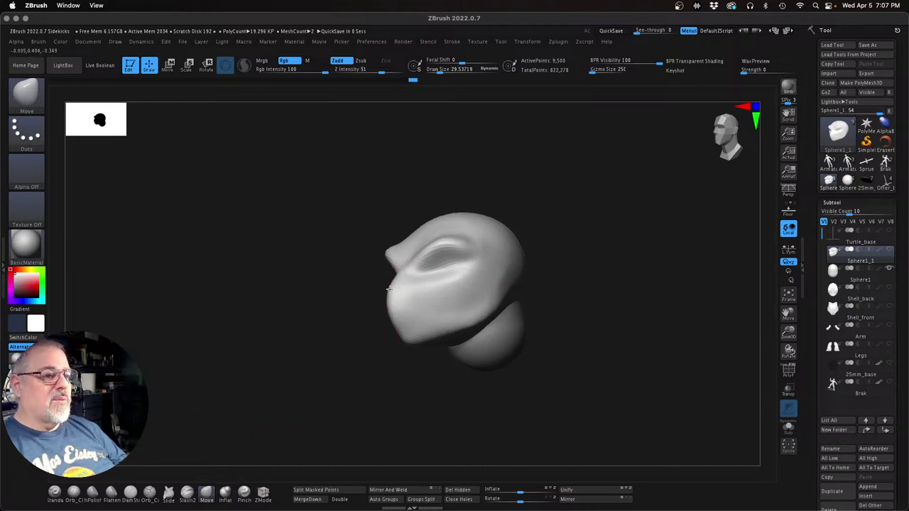
{"action": "left_click_drag", "start_coordinate": [389, 289], "coordinate": [384, 298]}
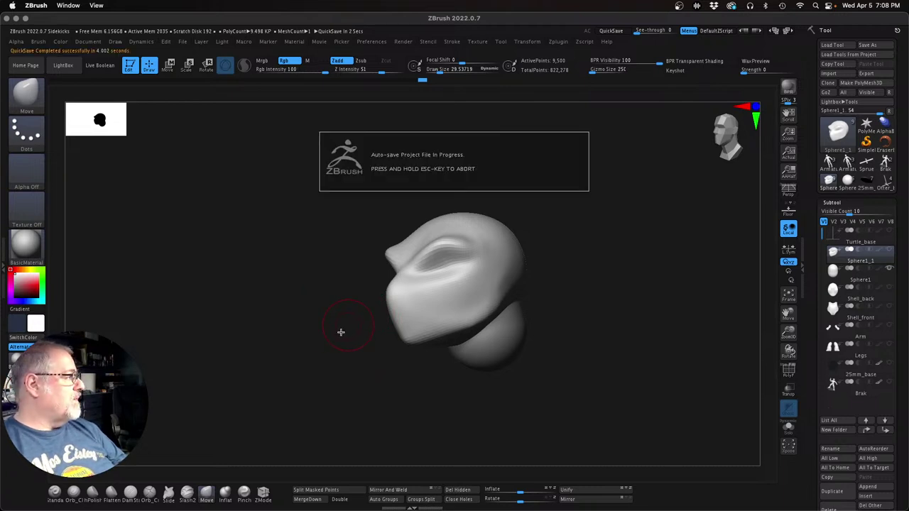
{"action": "left_click_drag", "start_coordinate": [290, 382], "coordinate": [372, 291]}
Step: Smooth the brow ridges on both sides to soften their protruding ends
{"action": "key", "text": "shift"}
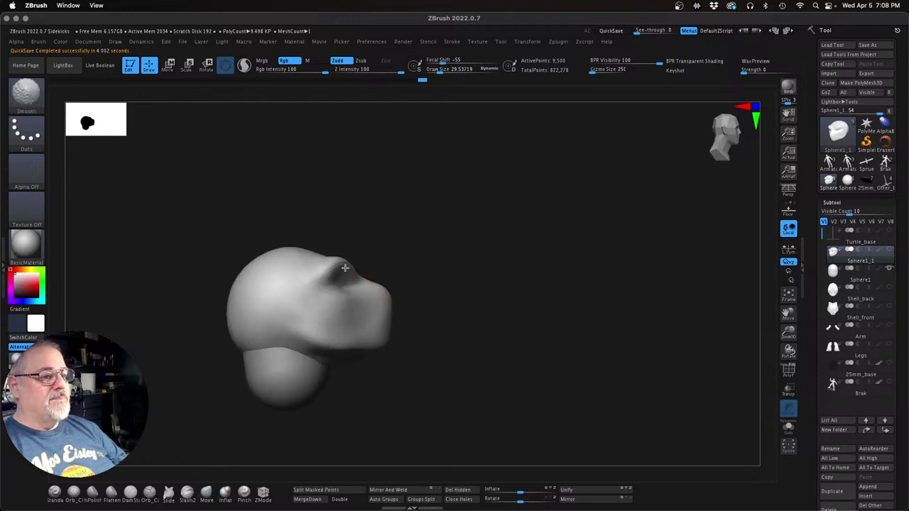
{"action": "left_click_drag", "start_coordinate": [378, 253], "coordinate": [349, 260], "text": "shift"}
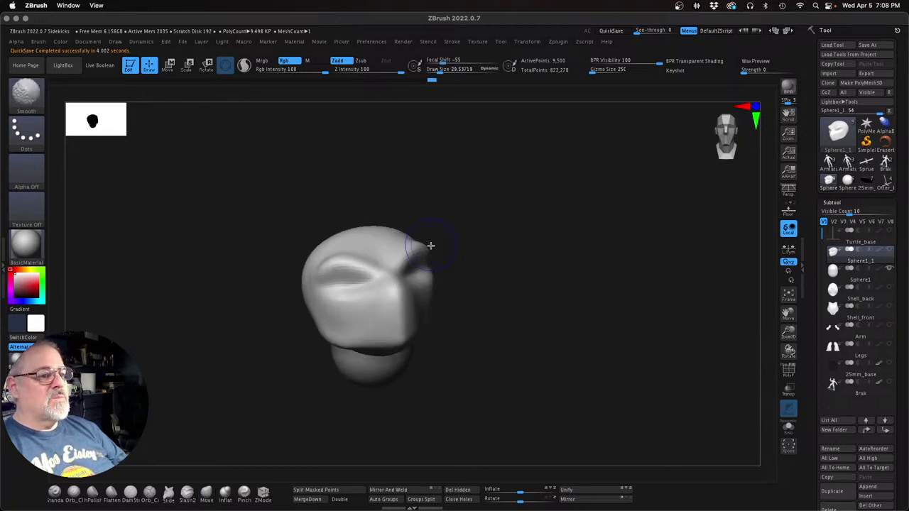
{"action": "left_click_drag", "start_coordinate": [431, 246], "coordinate": [413, 250], "text": "shift"}
{"action": "mouse_move", "coordinate": [589, 257]}
{"action": "left_mouse_down"}
{"action": "mouse_move", "coordinate": [437, 255]}
{"action": "mouse_move", "coordinate": [472, 248]}
{"action": "left_mouse_up"}
{"action": "left_click_drag", "start_coordinate": [529, 240], "coordinate": [458, 261]}
{"action": "mouse_move", "coordinate": [569, 253]}
{"action": "left_mouse_down"}
{"action": "mouse_move", "coordinate": [587, 274]}
{"action": "mouse_move", "coordinate": [597, 272]}
{"action": "left_mouse_up"}
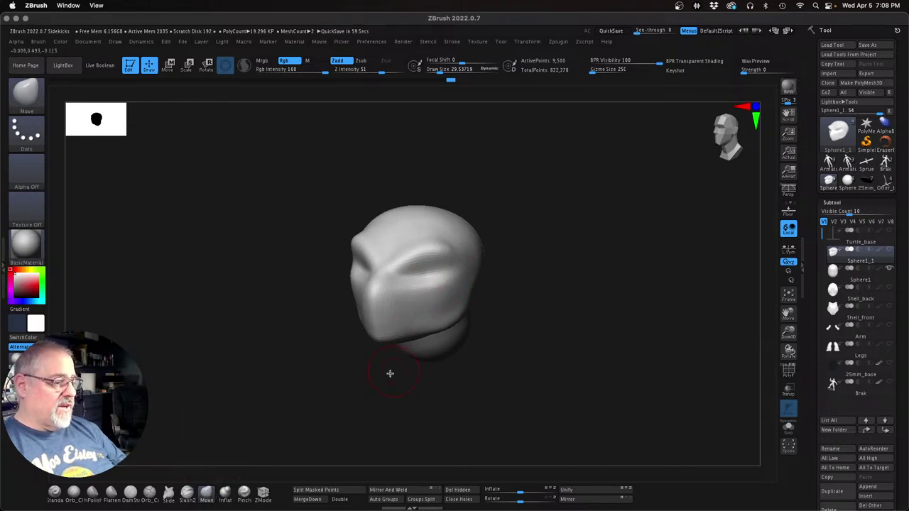
Step: Build up the area under the eyes and the cheeks with the Inflat brush
{"action": "left_click", "coordinate": [225, 492]}
{"action": "mouse_move", "coordinate": [416, 282]}
{"action": "left_mouse_down"}
{"action": "mouse_move", "coordinate": [441, 284]}
{"action": "mouse_move", "coordinate": [414, 288]}
{"action": "left_mouse_up"}
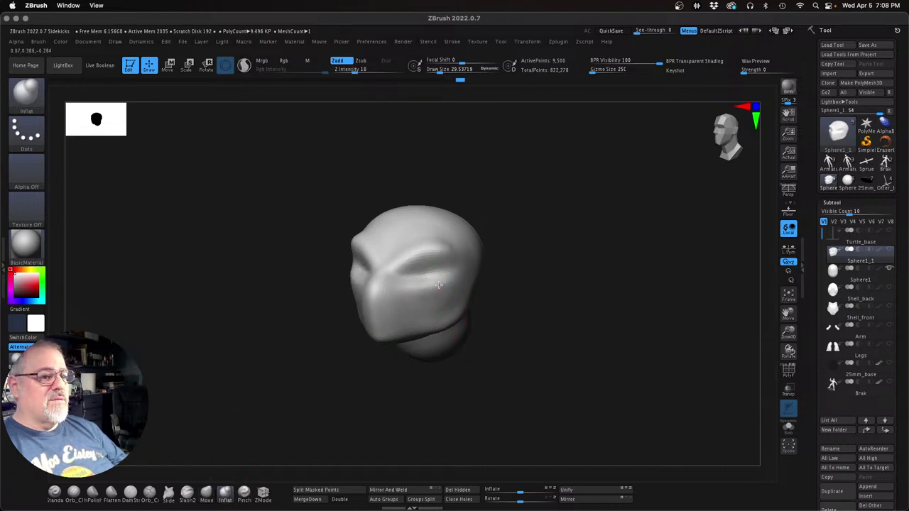
{"action": "mouse_move", "coordinate": [535, 275]}
{"action": "left_mouse_down"}
{"action": "mouse_move", "coordinate": [578, 250]}
{"action": "mouse_move", "coordinate": [590, 258]}
{"action": "left_mouse_up"}
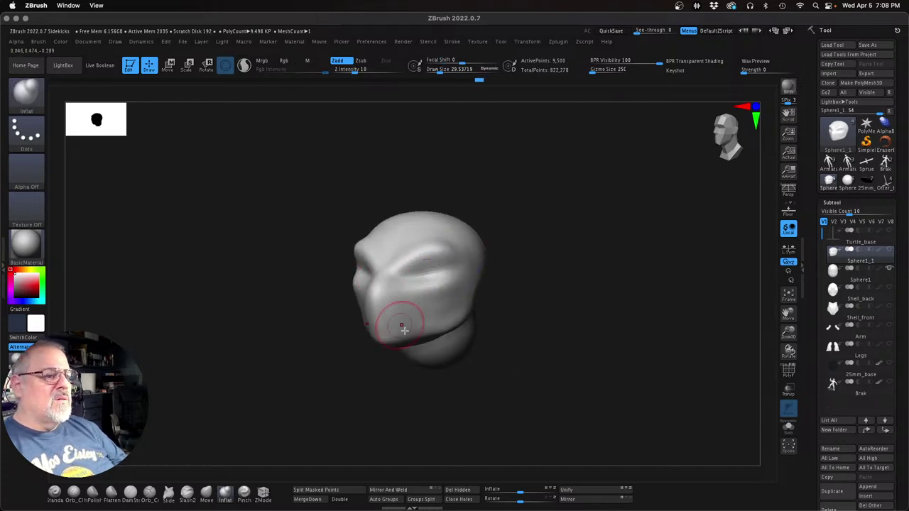
{"action": "mouse_move", "coordinate": [373, 410]}
{"action": "left_mouse_down"}
{"action": "mouse_move", "coordinate": [391, 410]}
{"action": "mouse_move", "coordinate": [378, 414]}
{"action": "left_mouse_up"}
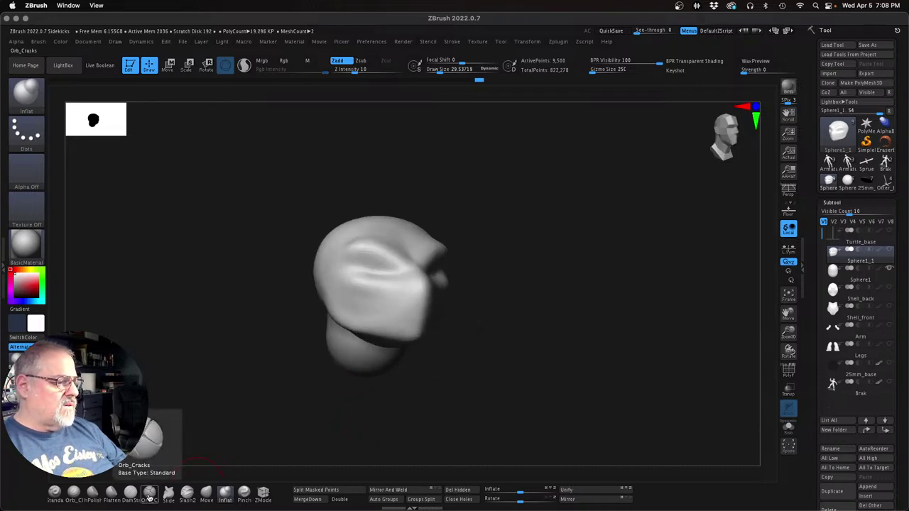
Step: Carve the mouth line along the side of the muzzle with the Orb_Cracks brush at draw size about 17, undoing the trial strokes
{"action": "left_click", "coordinate": [149, 493]}
{"action": "left_click_drag", "start_coordinate": [531, 382], "coordinate": [326, 389]}
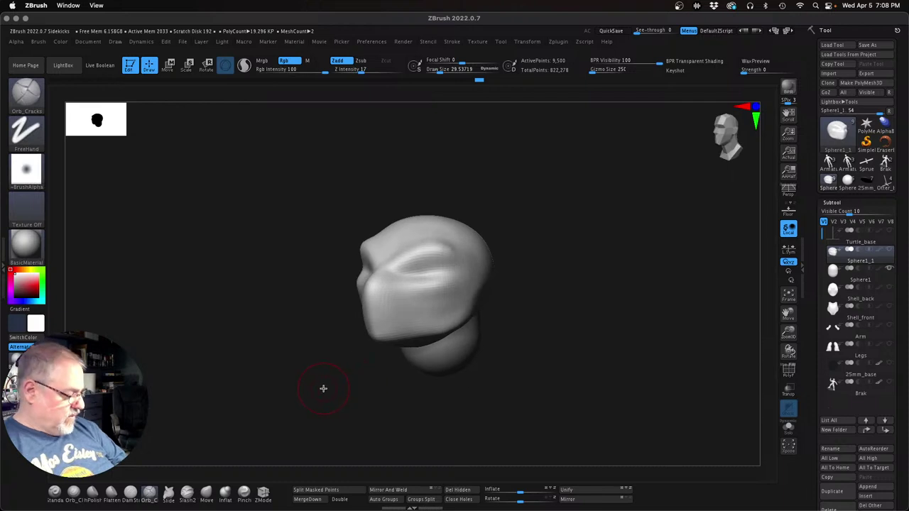
{"action": "key", "text": "s"}
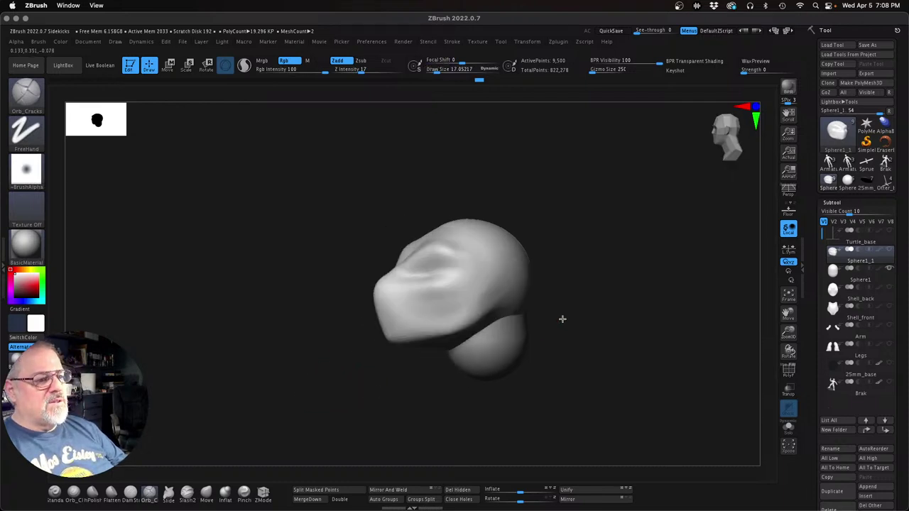
{"action": "left_click_drag", "start_coordinate": [507, 302], "coordinate": [562, 319]}
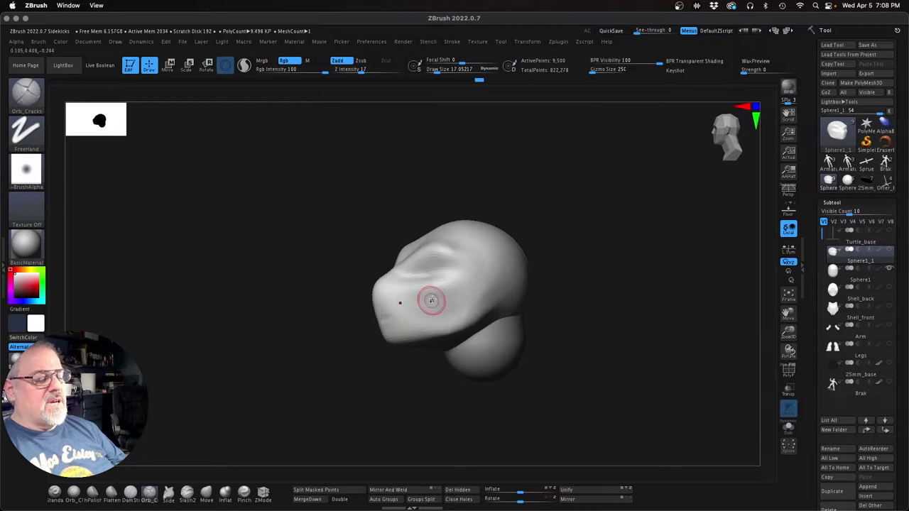
{"action": "key", "text": "ctrl+z"}
{"action": "left_click_drag", "start_coordinate": [385, 323], "coordinate": [413, 307]}
{"action": "key", "text": "ctrl+z"}
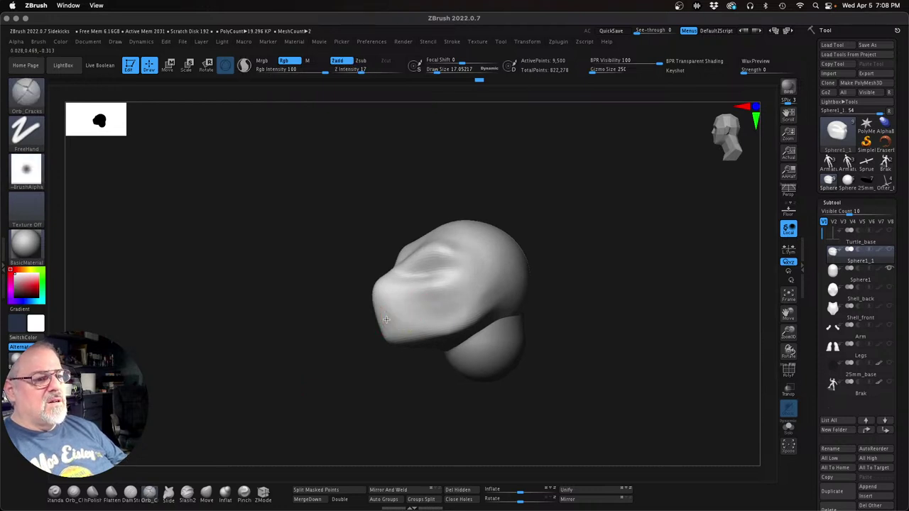
{"action": "key", "text": "ctrl+z"}
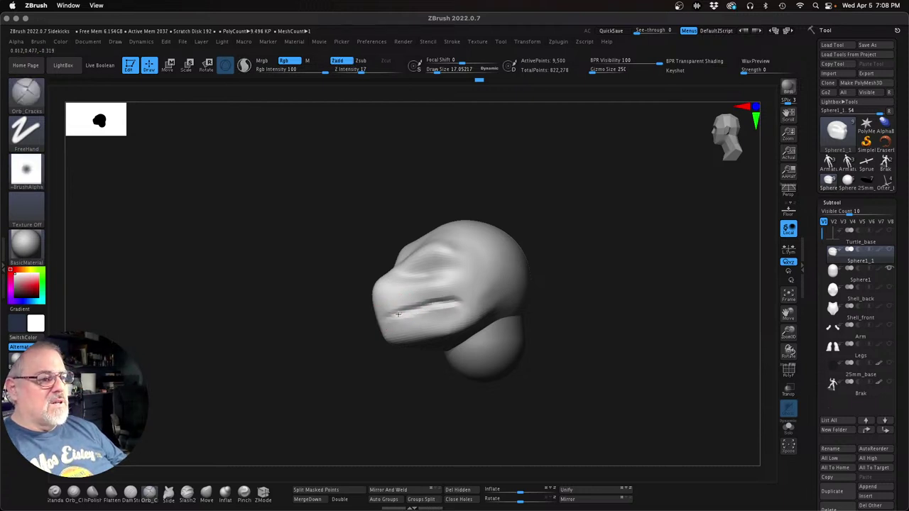
Step: Carry the mouth line around the front of the beak and refine the nose ridge and chin with the Orb_Cracks brush
{"action": "left_click_drag", "start_coordinate": [373, 319], "coordinate": [393, 312], "text": "alt"}
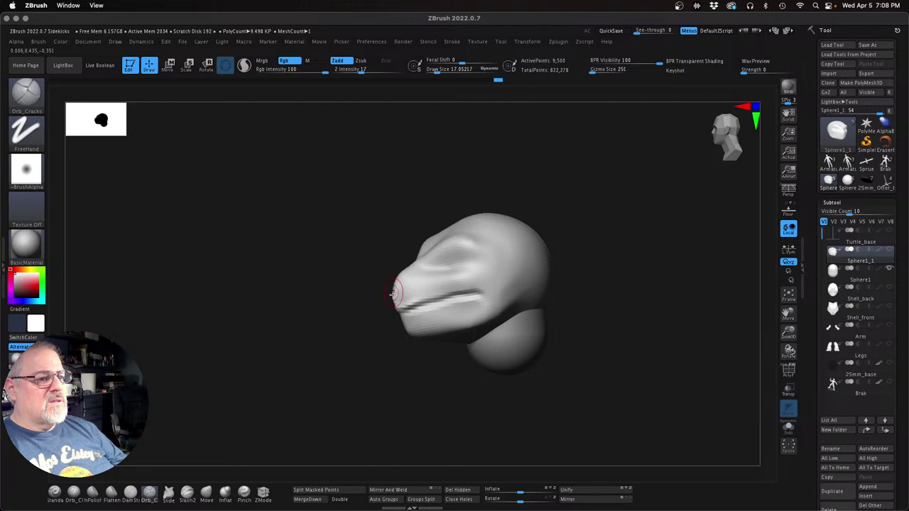
{"action": "left_click_drag", "start_coordinate": [370, 365], "coordinate": [399, 360]}
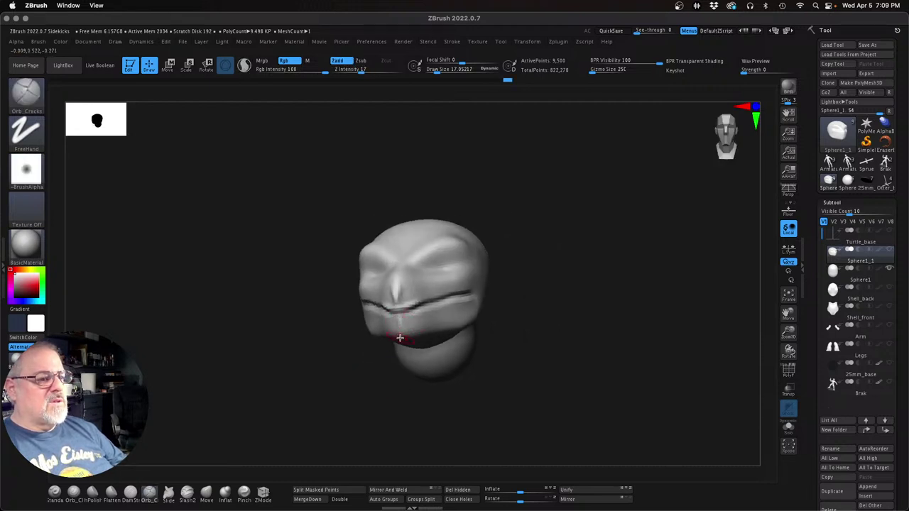
{"action": "key", "text": "shift"}
{"action": "mouse_move", "coordinate": [554, 290]}
{"action": "left_mouse_down"}
{"action": "mouse_move", "coordinate": [576, 278]}
{"action": "mouse_move", "coordinate": [520, 296]}
{"action": "mouse_move", "coordinate": [544, 265]}
{"action": "mouse_move", "coordinate": [524, 265]}
{"action": "mouse_move", "coordinate": [566, 287]}
{"action": "mouse_move", "coordinate": [493, 292]}
{"action": "mouse_move", "coordinate": [586, 286]}
{"action": "mouse_move", "coordinate": [505, 362]}
{"action": "left_mouse_up"}
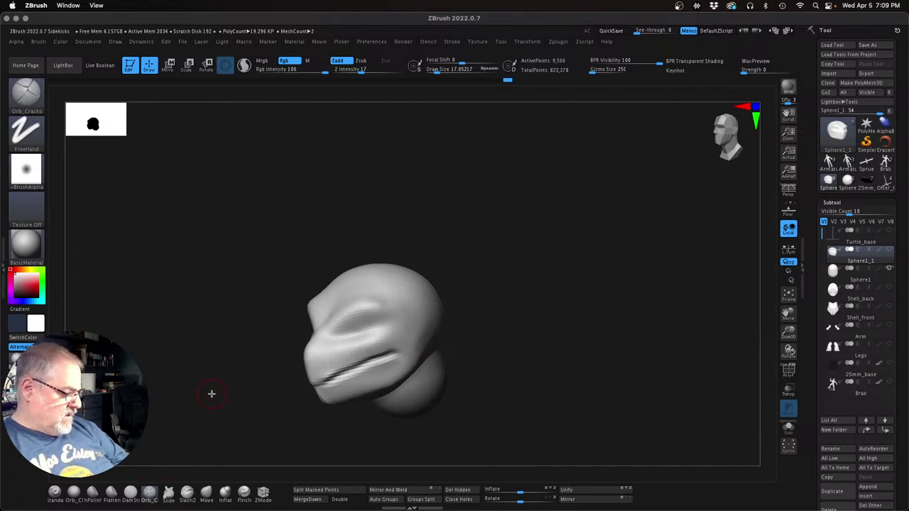
Step: Deepen the eye sockets with the Orb_Cracks brush at draw size about 37, and smooth the cheeks and mouth line
{"action": "key", "text": "s"}
{"action": "left_click_drag", "start_coordinate": [212, 395], "coordinate": [218, 396]}
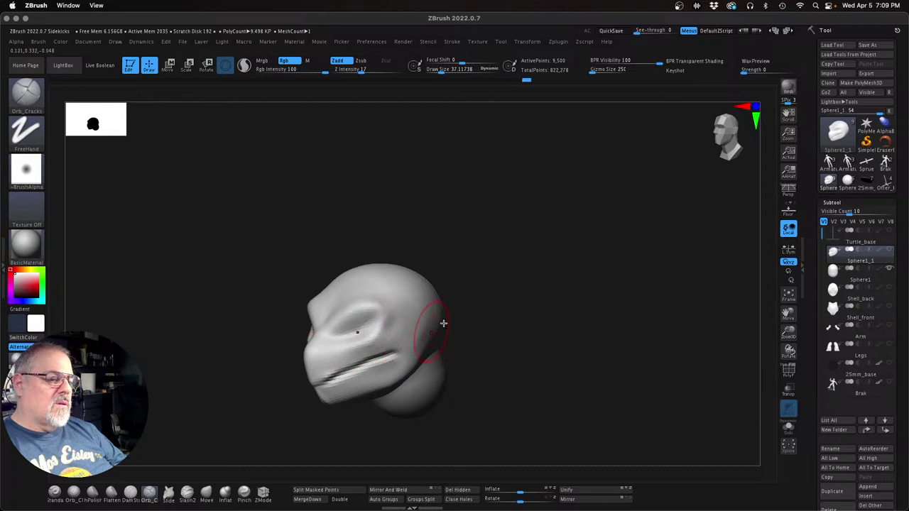
{"action": "left_click_drag", "start_coordinate": [509, 292], "coordinate": [480, 298]}
{"action": "mouse_move", "coordinate": [378, 338]}
{"action": "left_mouse_down", "text": "shift"}
{"action": "mouse_move", "coordinate": [392, 305]}
{"action": "mouse_move", "coordinate": [379, 302]}
{"action": "mouse_move", "coordinate": [362, 329]}
{"action": "mouse_move", "coordinate": [365, 347]}
{"action": "mouse_move", "coordinate": [390, 317]}
{"action": "mouse_move", "coordinate": [384, 337]}
{"action": "mouse_move", "coordinate": [421, 336]}
{"action": "left_mouse_up", "text": "shift"}
{"action": "mouse_move", "coordinate": [388, 360]}
{"action": "left_mouse_down", "text": "shift"}
{"action": "mouse_move", "coordinate": [403, 351]}
{"action": "mouse_move", "coordinate": [369, 376]}
{"action": "mouse_move", "coordinate": [336, 379]}
{"action": "left_mouse_up", "text": "shift"}
{"action": "mouse_move", "coordinate": [263, 424]}
{"action": "left_mouse_down"}
{"action": "mouse_move", "coordinate": [431, 376]}
{"action": "mouse_move", "coordinate": [410, 377]}
{"action": "left_mouse_up"}
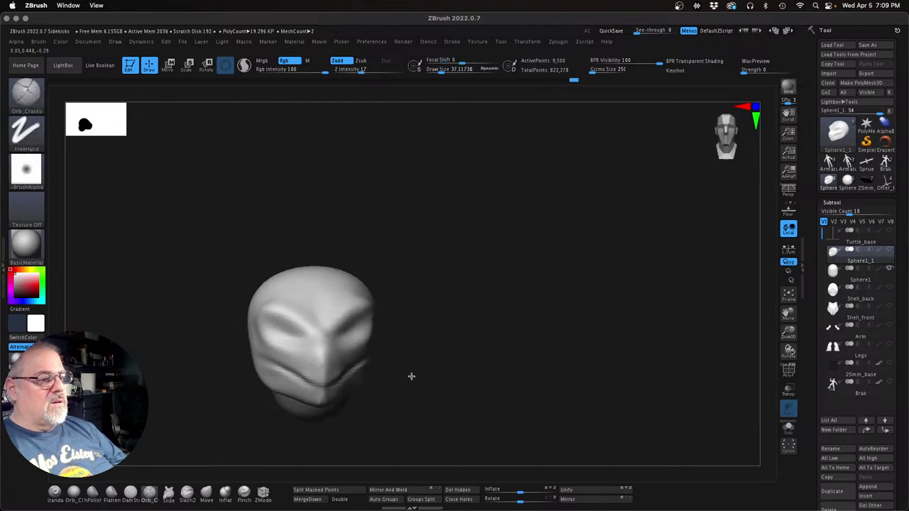
Step: Adjust the outer brows and sides of the face with the Move brush
{"action": "left_click", "coordinate": [208, 492]}
{"action": "left_click_drag", "start_coordinate": [468, 309], "coordinate": [465, 307]}
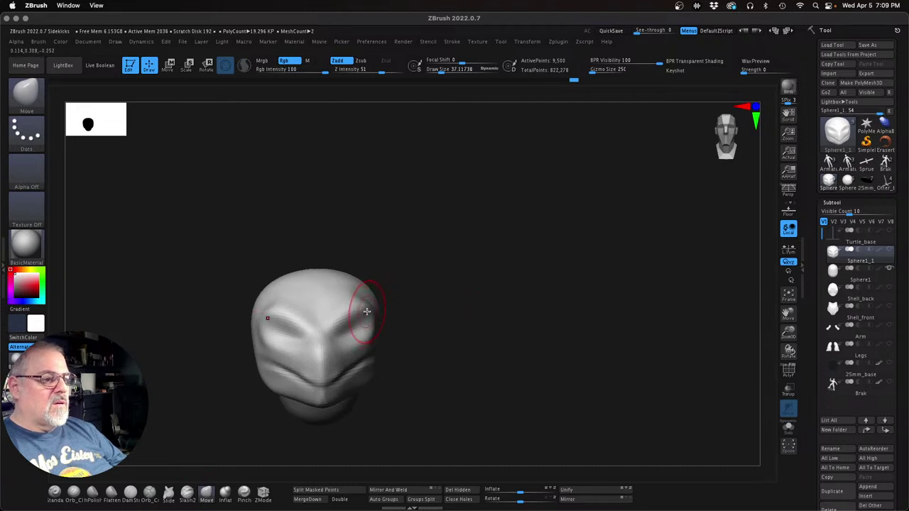
{"action": "left_click_drag", "start_coordinate": [386, 289], "coordinate": [452, 297]}
{"action": "key", "text": "shift"}
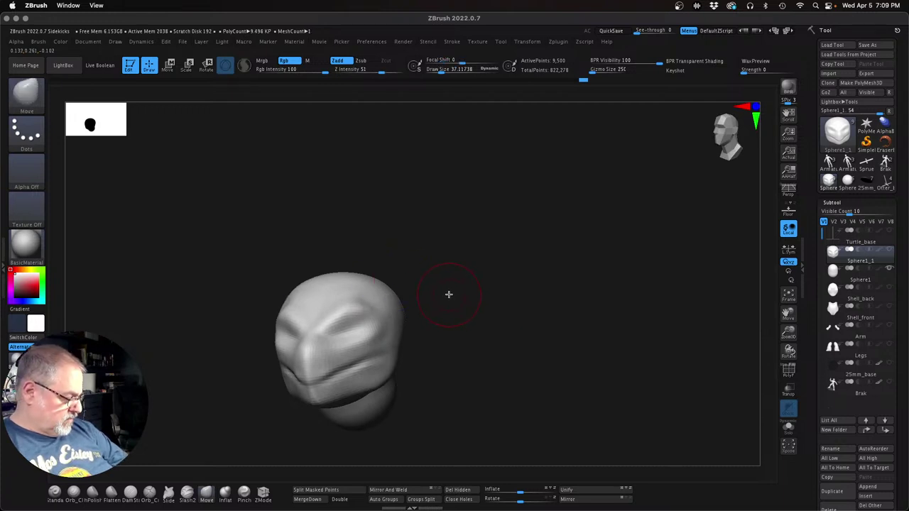
Step: Reshape the overall form of the cranium and face with the Move brush at draw size about 69
{"action": "key", "text": "s"}
{"action": "mouse_move", "coordinate": [449, 295]}
{"action": "left_mouse_down"}
{"action": "mouse_move", "coordinate": [457, 294]}
{"action": "mouse_move", "coordinate": [419, 288]}
{"action": "left_mouse_up"}
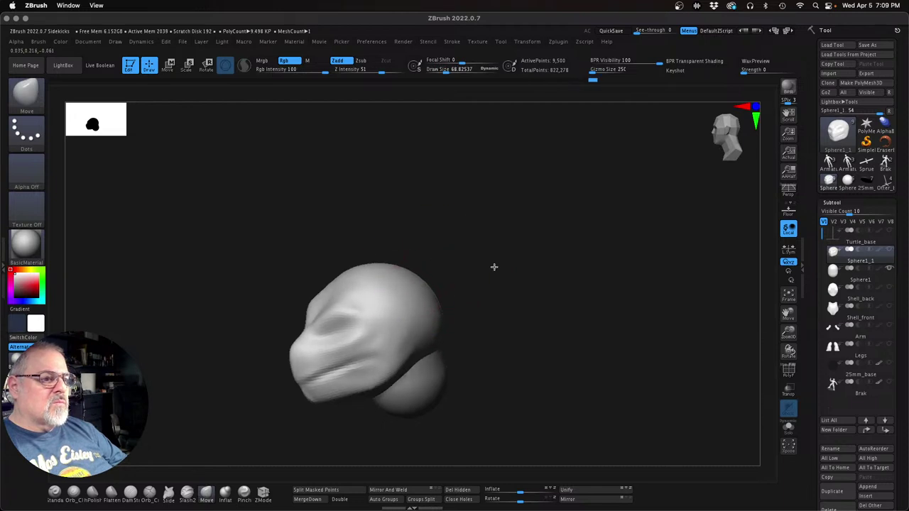
{"action": "mouse_move", "coordinate": [493, 266]}
{"action": "left_mouse_down"}
{"action": "mouse_move", "coordinate": [529, 252]}
{"action": "mouse_move", "coordinate": [436, 292]}
{"action": "mouse_move", "coordinate": [601, 298]}
{"action": "mouse_move", "coordinate": [562, 324]}
{"action": "mouse_move", "coordinate": [532, 330]}
{"action": "mouse_move", "coordinate": [550, 323]}
{"action": "mouse_move", "coordinate": [571, 277]}
{"action": "mouse_move", "coordinate": [599, 339]}
{"action": "mouse_move", "coordinate": [748, 339]}
{"action": "mouse_move", "coordinate": [800, 353]}
{"action": "left_mouse_up"}
{"action": "mouse_move", "coordinate": [627, 351]}
{"action": "left_mouse_down", "text": "alt"}
{"action": "mouse_move", "coordinate": [603, 338]}
{"action": "mouse_move", "coordinate": [611, 342]}
{"action": "left_mouse_up", "text": "alt"}
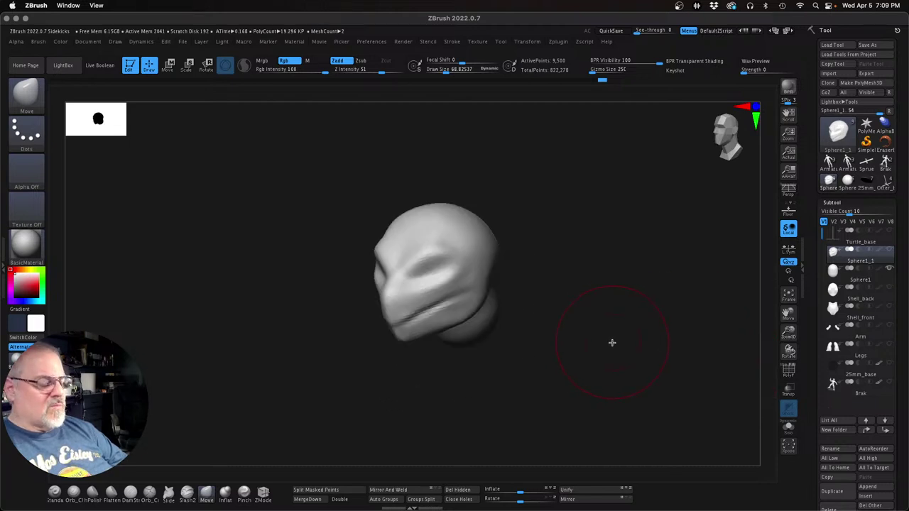
Step: Rebuild the turtle head's topology with ZRemesher, leaving Dynamic Subdiv off
{"action": "left_click_drag", "start_coordinate": [788, 332], "coordinate": [810, 348]}
{"action": "mouse_move", "coordinate": [654, 357]}
{"action": "left_mouse_down", "text": "alt"}
{"action": "mouse_move", "coordinate": [602, 329]}
{"action": "mouse_move", "coordinate": [615, 325]}
{"action": "mouse_move", "coordinate": [597, 334]}
{"action": "left_mouse_up", "text": "alt"}
{"action": "key", "text": "s"}
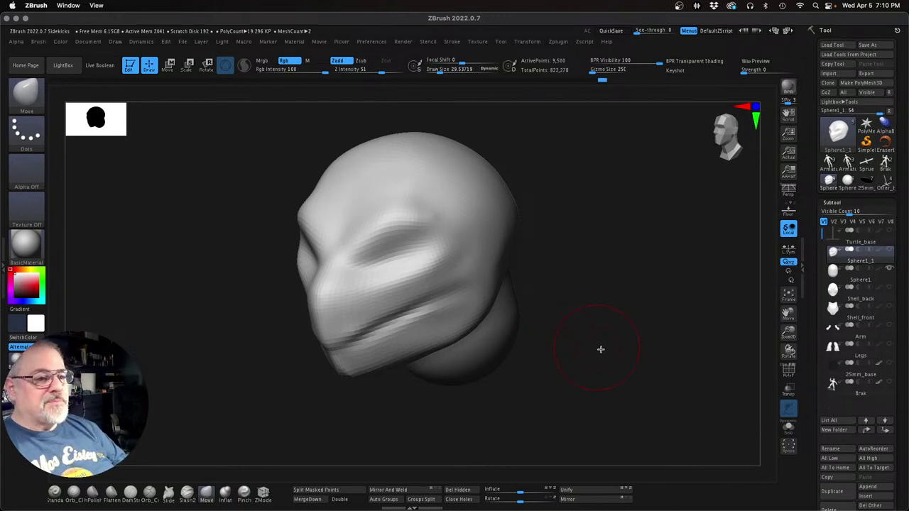
{"action": "mouse_move", "coordinate": [601, 350]}
{"action": "left_mouse_down"}
{"action": "mouse_move", "coordinate": [632, 335]}
{"action": "mouse_move", "coordinate": [594, 341]}
{"action": "mouse_move", "coordinate": [660, 385]}
{"action": "left_mouse_up"}
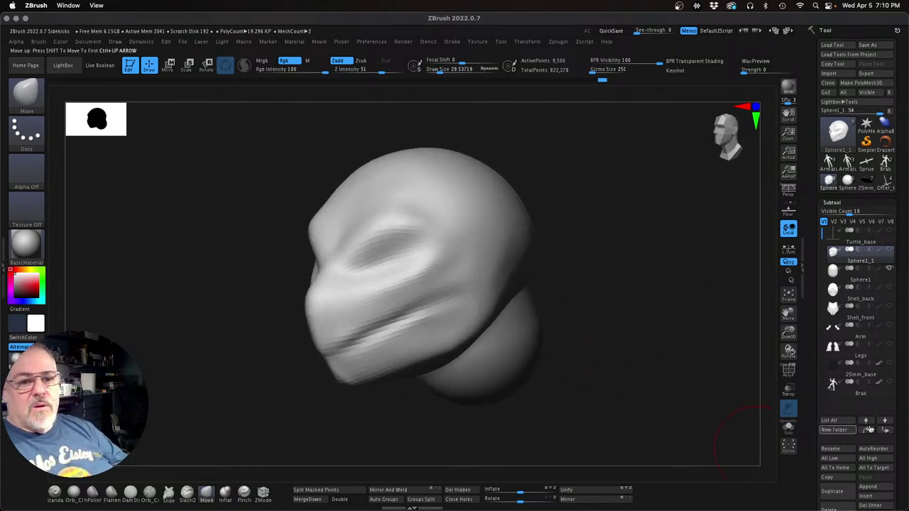
{"action": "left_click", "coordinate": [836, 202]}
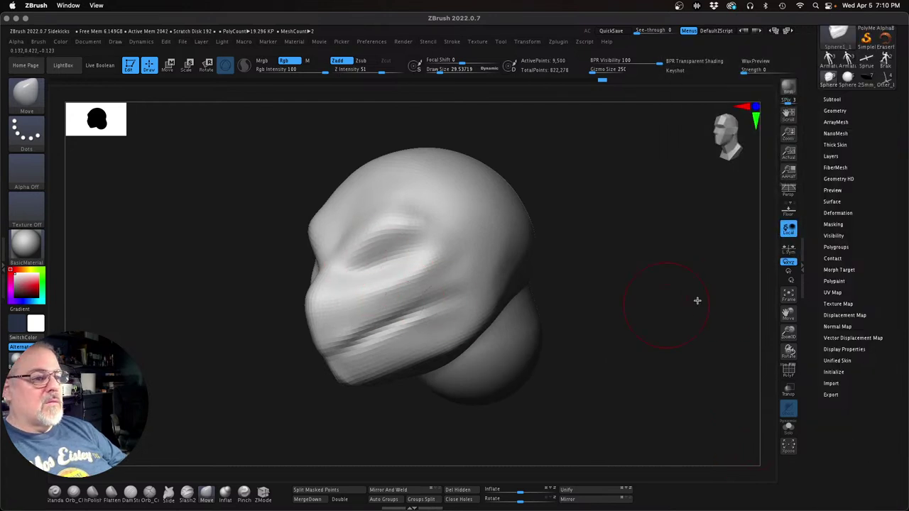
{"action": "left_click", "coordinate": [835, 111]}
{"action": "left_click", "coordinate": [835, 262]}
{"action": "left_click", "coordinate": [834, 277]}
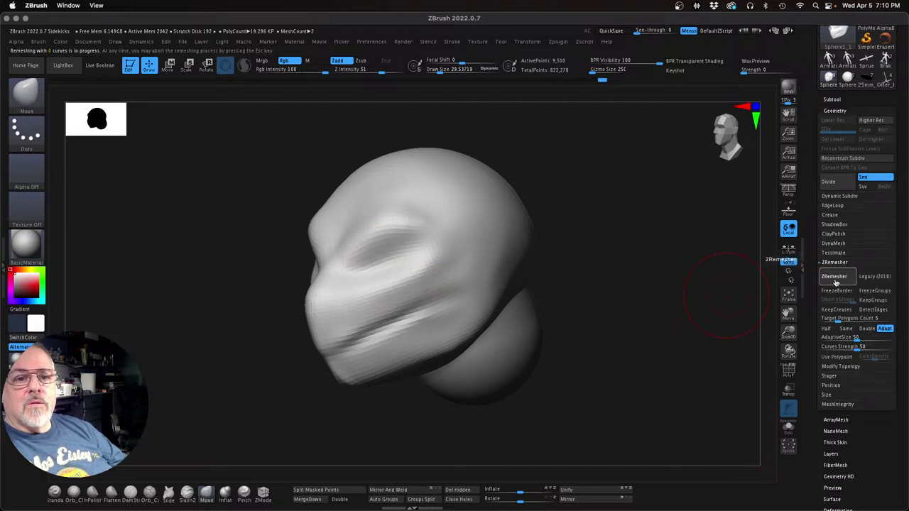
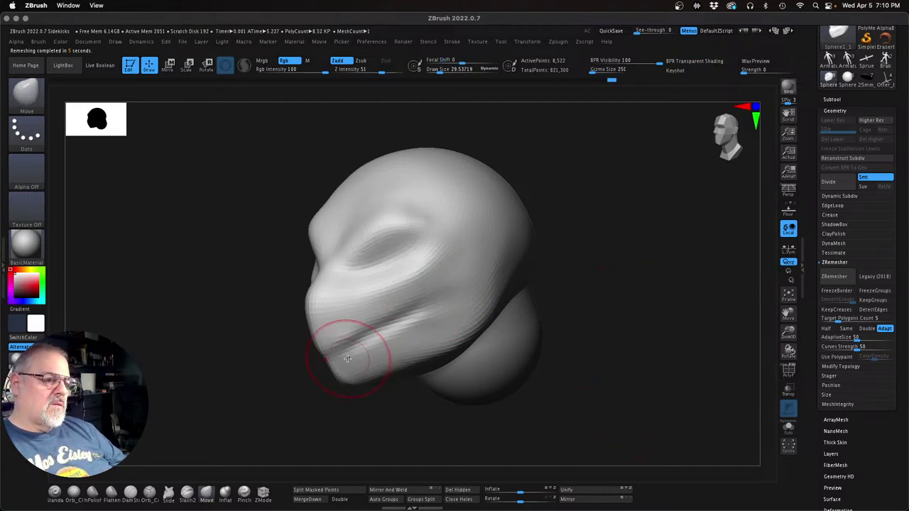
{"action": "key", "text": "d"}
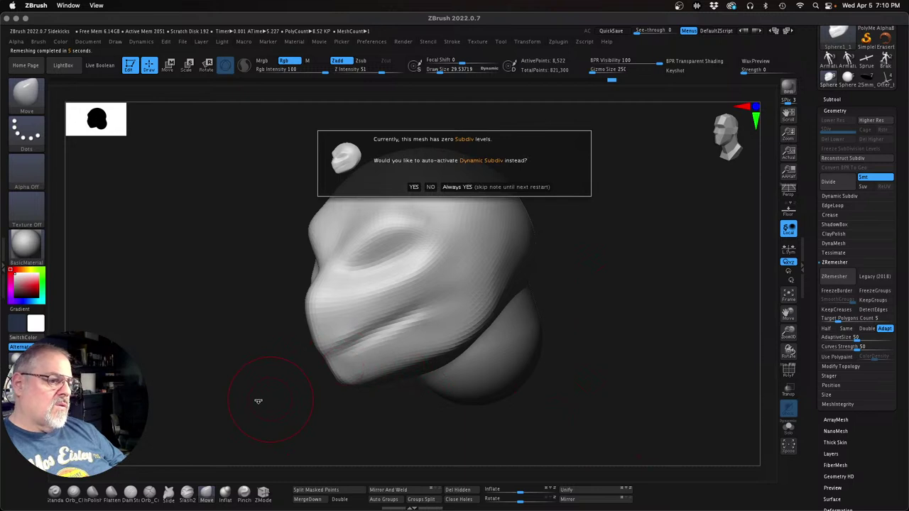
{"action": "left_click", "coordinate": [430, 187]}
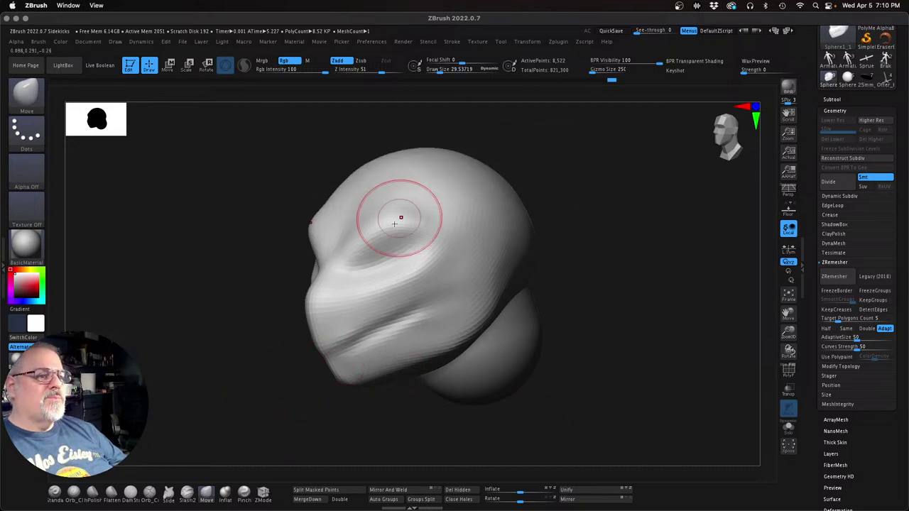
Step: Recut the mouth line from the beak toward the cheek with the Orb_Cracks brush at draw size 4
{"action": "key", "text": "s"}
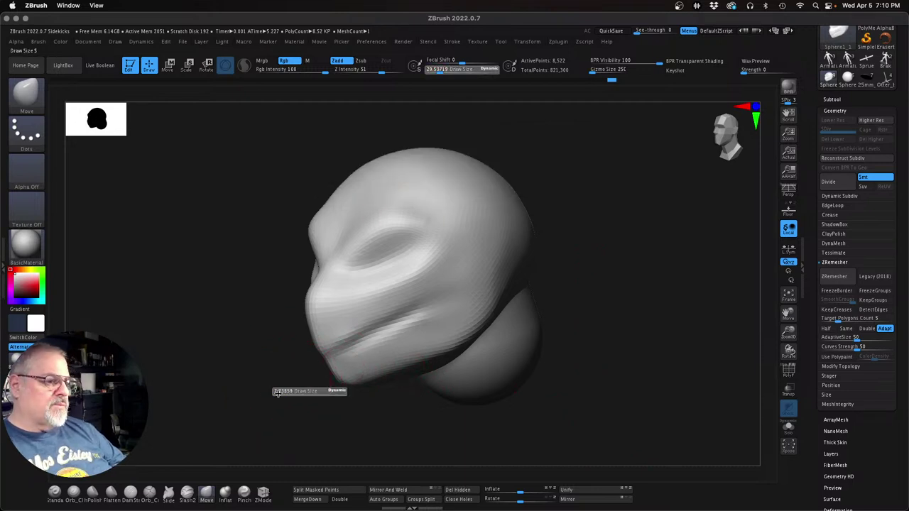
{"action": "left_click_drag", "start_coordinate": [280, 393], "coordinate": [278, 392]}
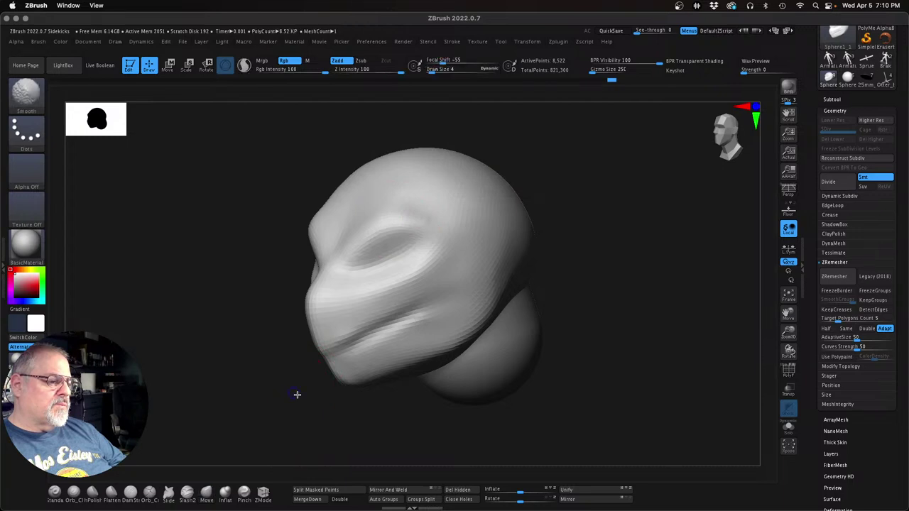
{"action": "left_click", "coordinate": [150, 495]}
{"action": "left_click_drag", "start_coordinate": [345, 352], "coordinate": [328, 356]}
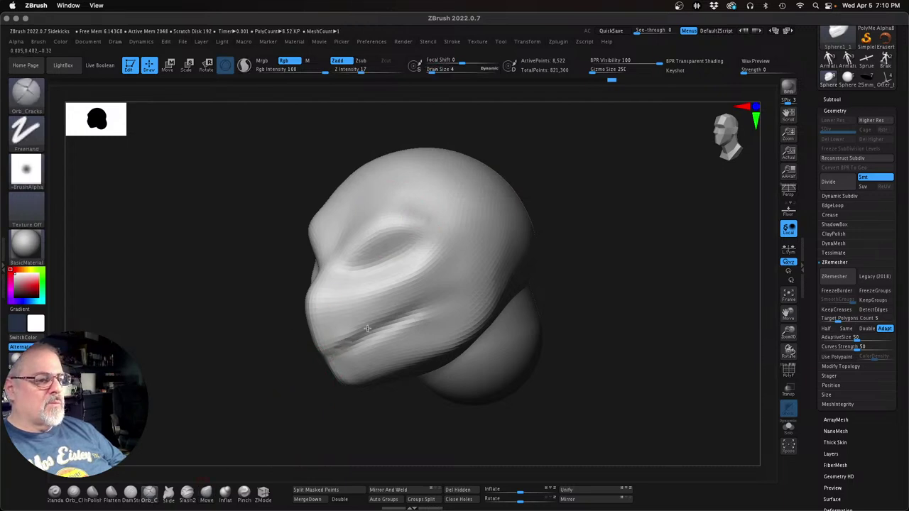
{"action": "left_click_drag", "start_coordinate": [367, 328], "coordinate": [339, 349]}
{"action": "left_click_drag", "start_coordinate": [389, 322], "coordinate": [438, 298]}
{"action": "key", "text": "ctrl"}
{"action": "key", "text": "ctrl+z"}
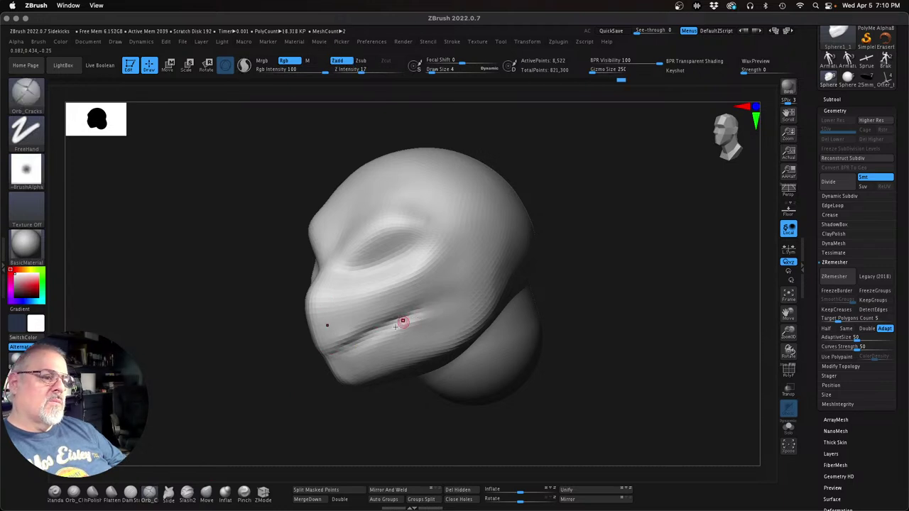
{"action": "mouse_move", "coordinate": [382, 331]}
{"action": "left_mouse_down"}
{"action": "mouse_move", "coordinate": [417, 306]}
{"action": "mouse_move", "coordinate": [451, 300]}
{"action": "left_mouse_up"}
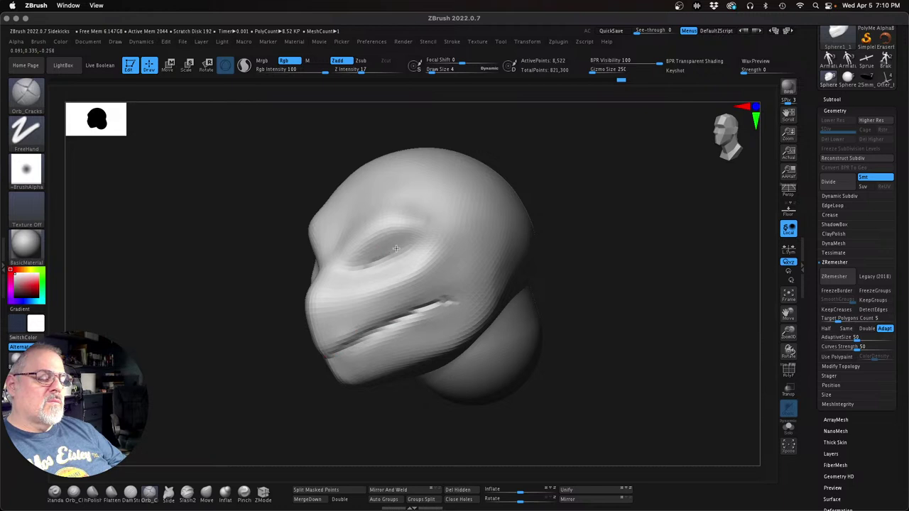
{"action": "key", "text": "d"}
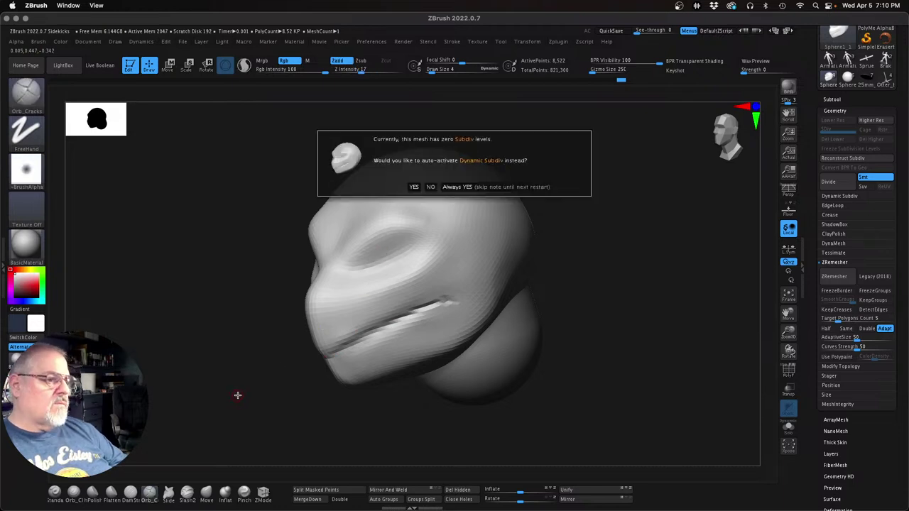
{"action": "left_click", "coordinate": [431, 187]}
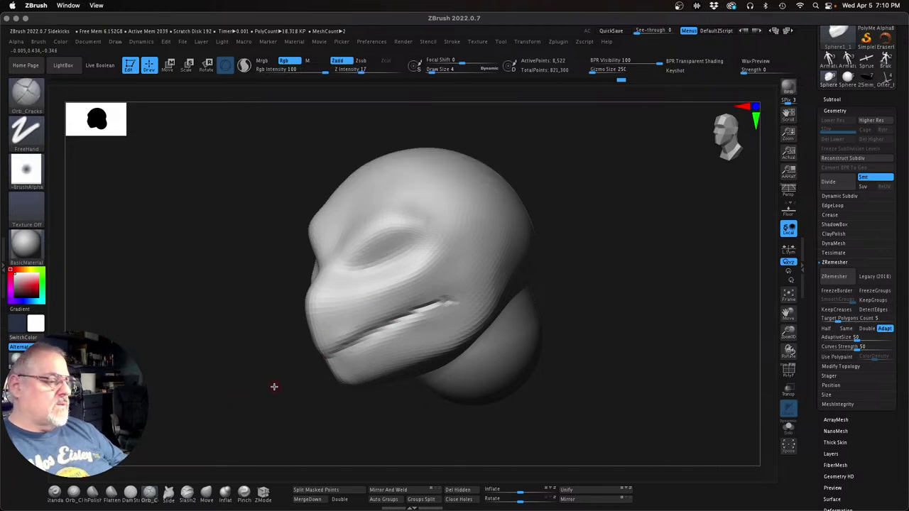
Step: Deepen the eye sockets and sharpen the nose ridge with the Orb_Cracks brush at draw size about 21
{"action": "key", "text": "s"}
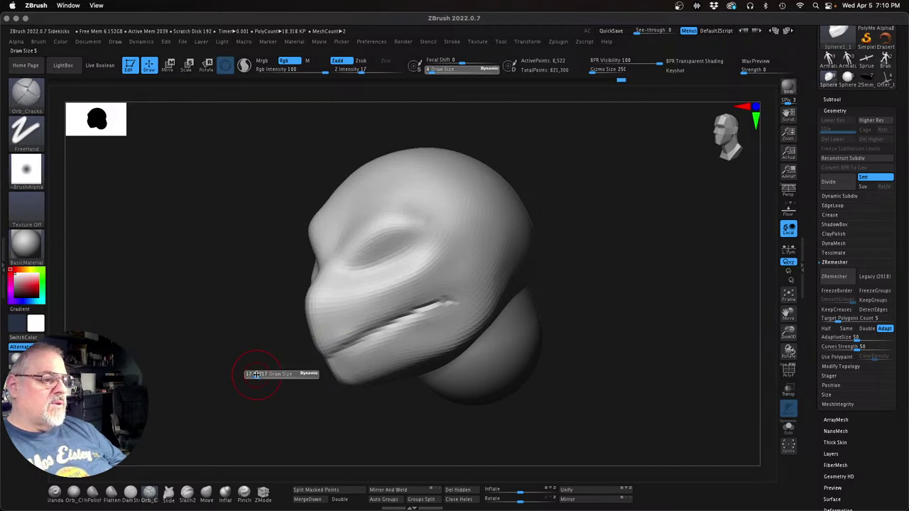
{"action": "left_click_drag", "start_coordinate": [258, 376], "coordinate": [256, 376]}
{"action": "mouse_move", "coordinate": [384, 251]}
{"action": "left_mouse_down"}
{"action": "mouse_move", "coordinate": [378, 257]}
{"action": "mouse_move", "coordinate": [403, 243]}
{"action": "mouse_move", "coordinate": [384, 262]}
{"action": "mouse_move", "coordinate": [333, 262]}
{"action": "mouse_move", "coordinate": [352, 254]}
{"action": "left_mouse_up"}
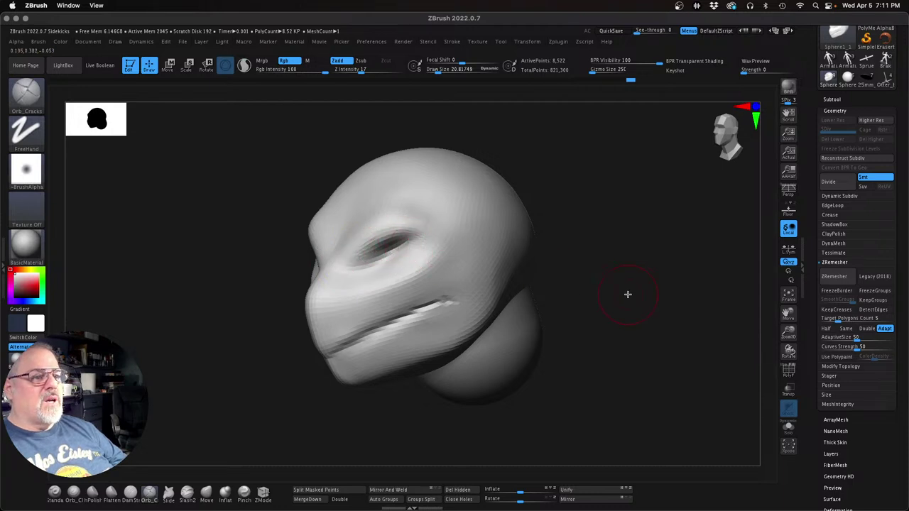
{"action": "mouse_move", "coordinate": [627, 294]}
{"action": "left_mouse_down"}
{"action": "mouse_move", "coordinate": [695, 270]}
{"action": "mouse_move", "coordinate": [660, 320]}
{"action": "mouse_move", "coordinate": [621, 280]}
{"action": "mouse_move", "coordinate": [570, 369]}
{"action": "mouse_move", "coordinate": [573, 410]}
{"action": "mouse_move", "coordinate": [353, 257]}
{"action": "left_mouse_up"}
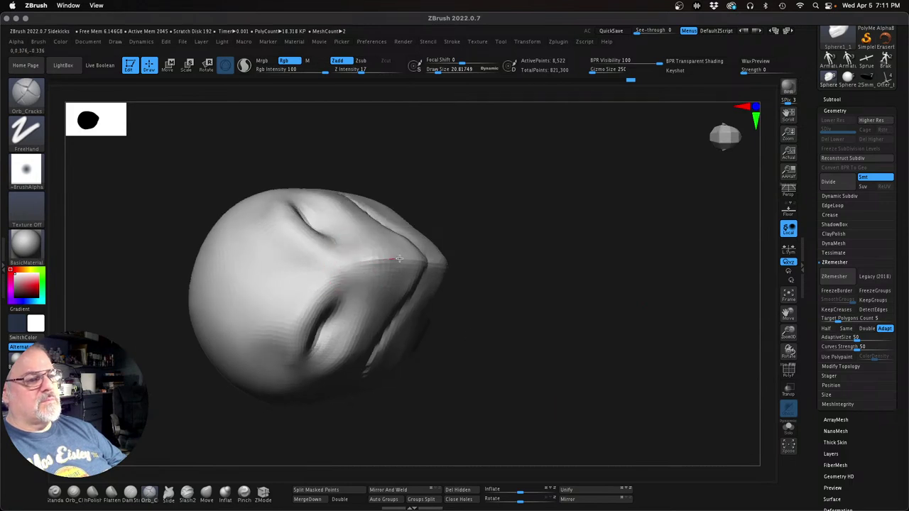
{"action": "mouse_move", "coordinate": [557, 237]}
{"action": "left_mouse_down"}
{"action": "mouse_move", "coordinate": [576, 218]}
{"action": "mouse_move", "coordinate": [601, 281]}
{"action": "mouse_move", "coordinate": [571, 238]}
{"action": "mouse_move", "coordinate": [536, 366]}
{"action": "mouse_move", "coordinate": [595, 268]}
{"action": "mouse_move", "coordinate": [599, 308]}
{"action": "mouse_move", "coordinate": [501, 297]}
{"action": "mouse_move", "coordinate": [376, 258]}
{"action": "mouse_move", "coordinate": [375, 280]}
{"action": "left_mouse_up"}
{"action": "key", "text": "super+z"}
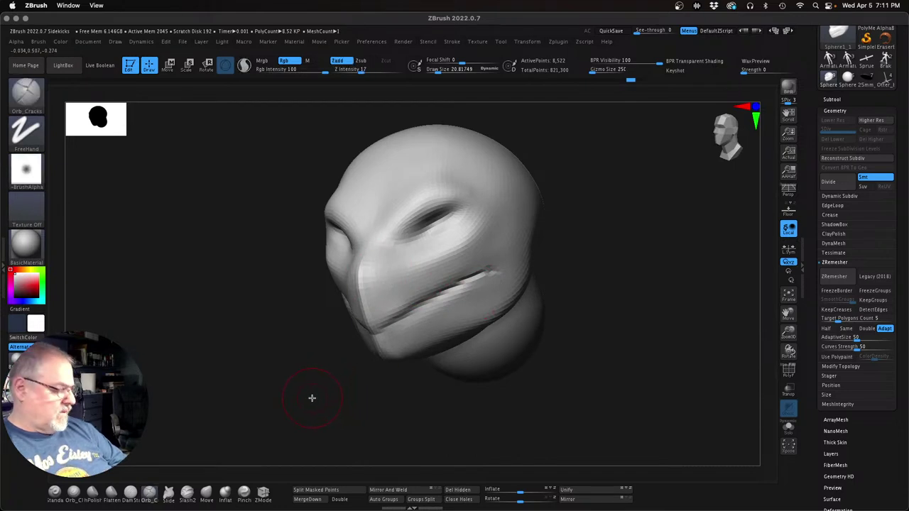
Step: Carve small nostrils on both sides of the beak with the Orb_Cracks brush at draw size about 8
{"action": "key", "text": "s"}
{"action": "left_click", "coordinate": [307, 401]}
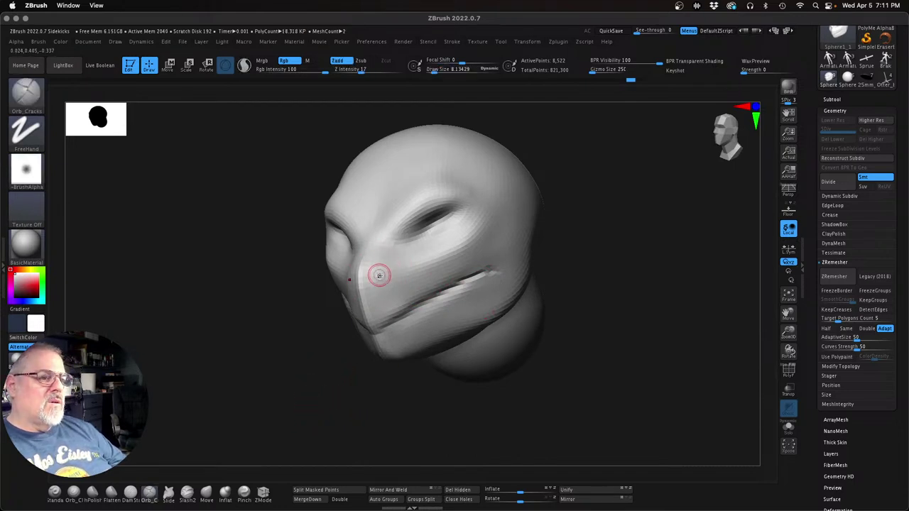
{"action": "left_click_drag", "start_coordinate": [377, 275], "coordinate": [373, 286]}
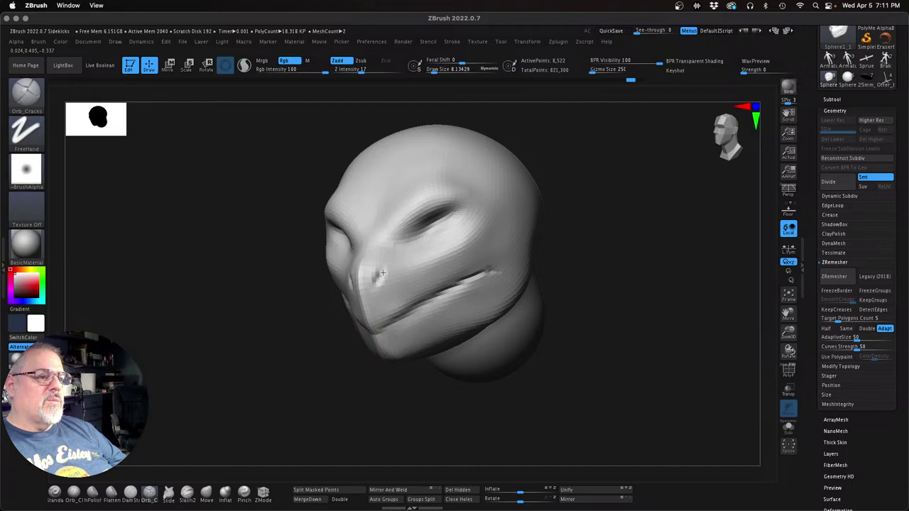
{"action": "left_click_drag", "start_coordinate": [650, 357], "coordinate": [727, 273]}
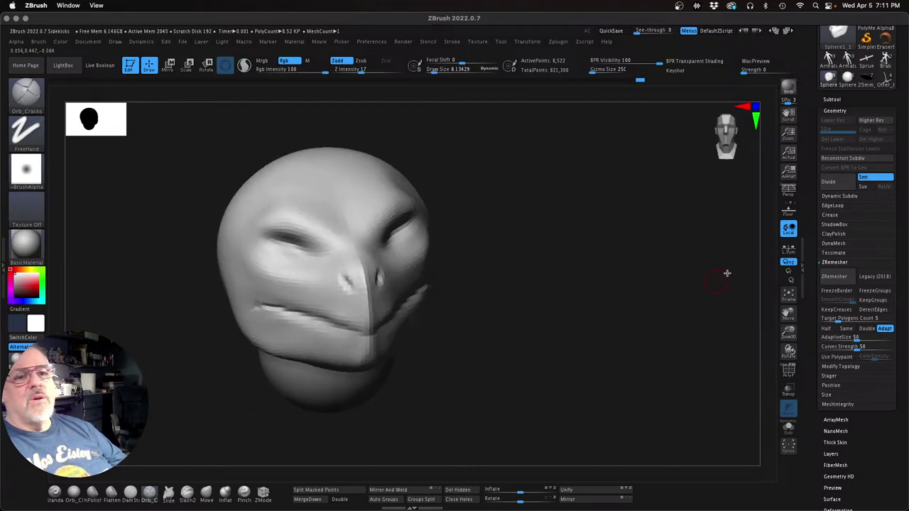
Step: Remesh the head again with ZRemesher and sharpen the mouth line out to its corners with the Orb_Cracks brush
{"action": "left_click", "coordinate": [839, 278]}
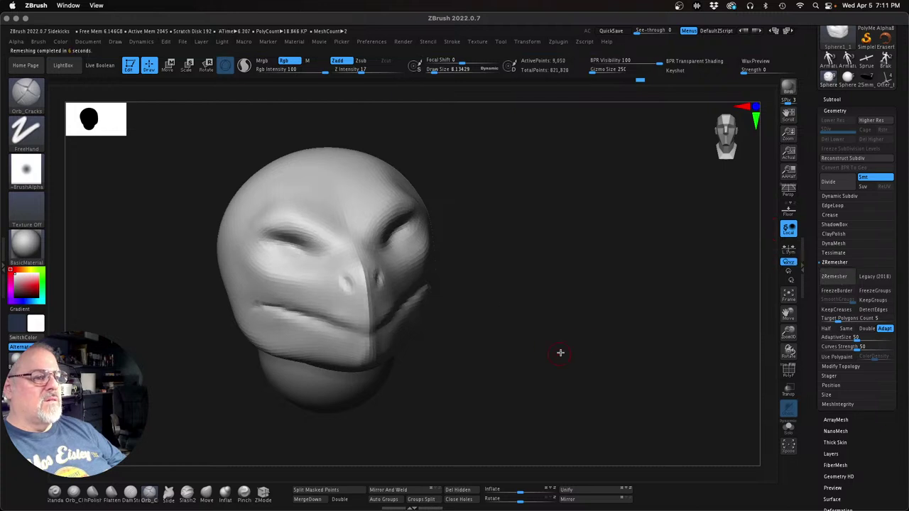
{"action": "left_click_drag", "start_coordinate": [556, 340], "coordinate": [441, 341]}
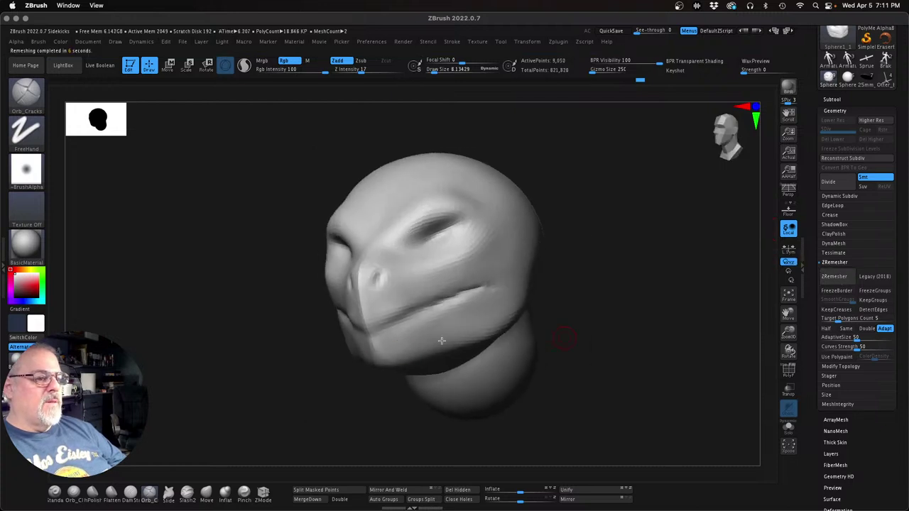
{"action": "left_click_drag", "start_coordinate": [365, 336], "coordinate": [497, 286]}
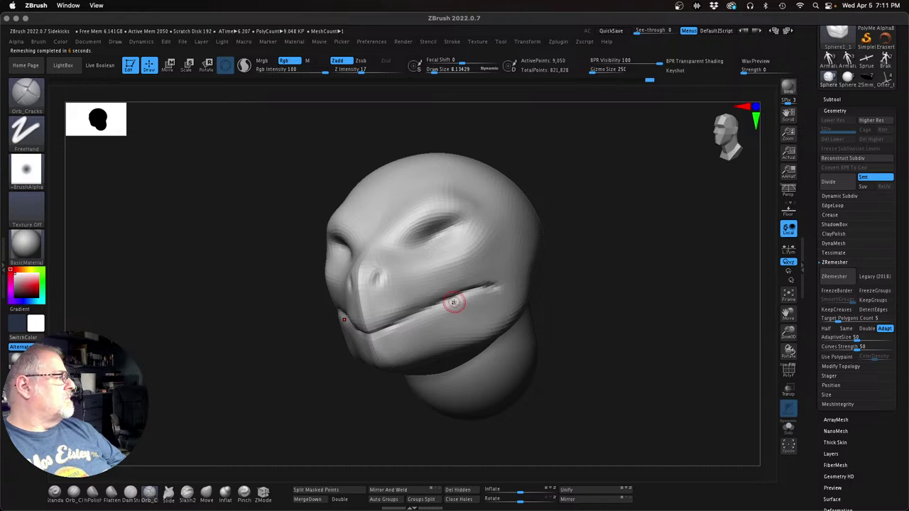
{"action": "left_click_drag", "start_coordinate": [383, 330], "coordinate": [492, 285]}
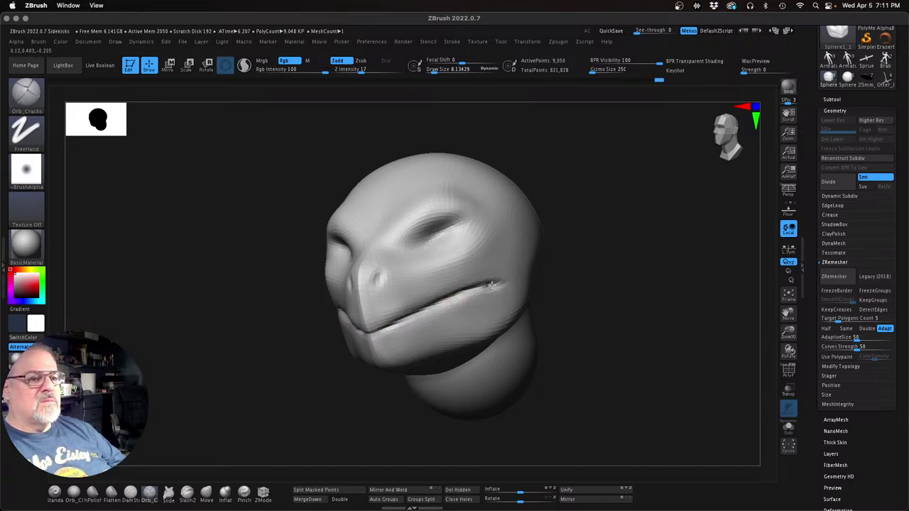
{"action": "left_click_drag", "start_coordinate": [614, 307], "coordinate": [600, 311]}
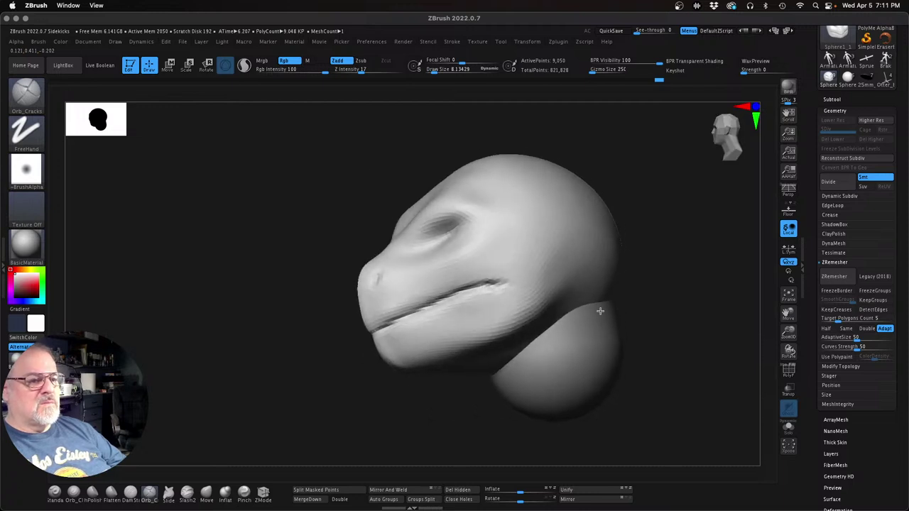
{"action": "left_click_drag", "start_coordinate": [466, 398], "coordinate": [446, 426]}
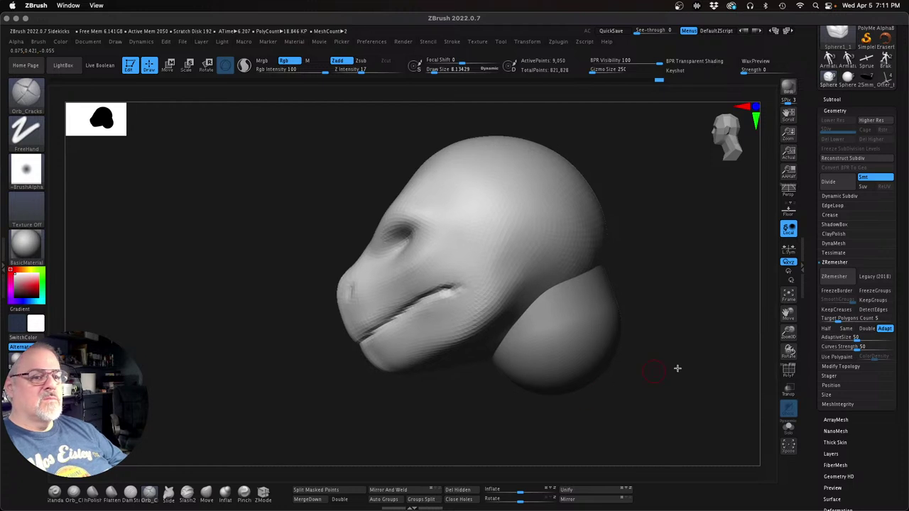
Step: Reshape the cranium and brow with the Move brush at draw size about 80, and smooth the top of the head
{"action": "left_click_drag", "start_coordinate": [789, 332], "coordinate": [667, 342]}
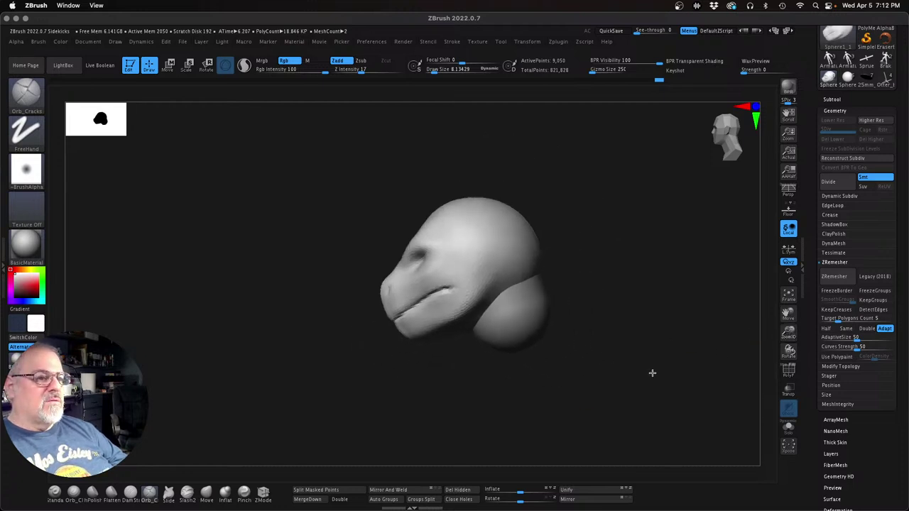
{"action": "mouse_move", "coordinate": [651, 372]}
{"action": "left_mouse_down"}
{"action": "mouse_move", "coordinate": [660, 377]}
{"action": "mouse_move", "coordinate": [596, 371]}
{"action": "mouse_move", "coordinate": [609, 402]}
{"action": "left_mouse_up"}
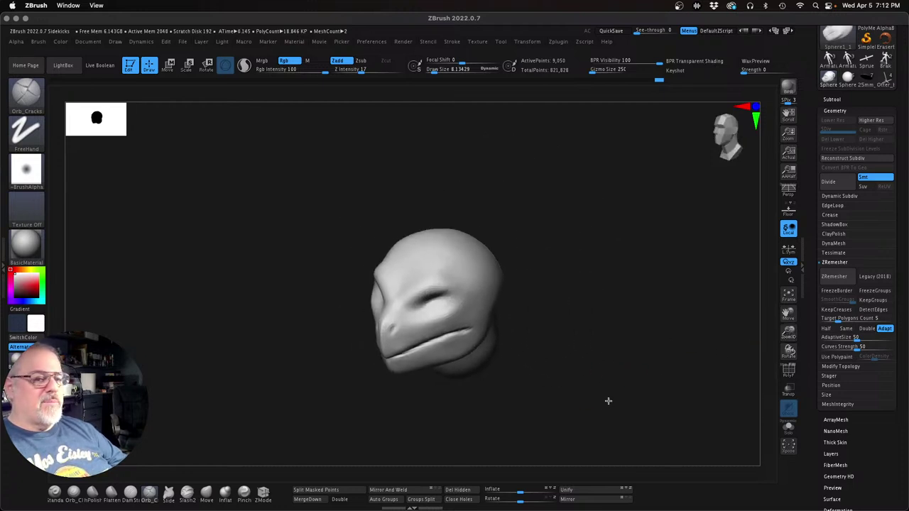
{"action": "left_click_drag", "start_coordinate": [789, 332], "coordinate": [794, 338]}
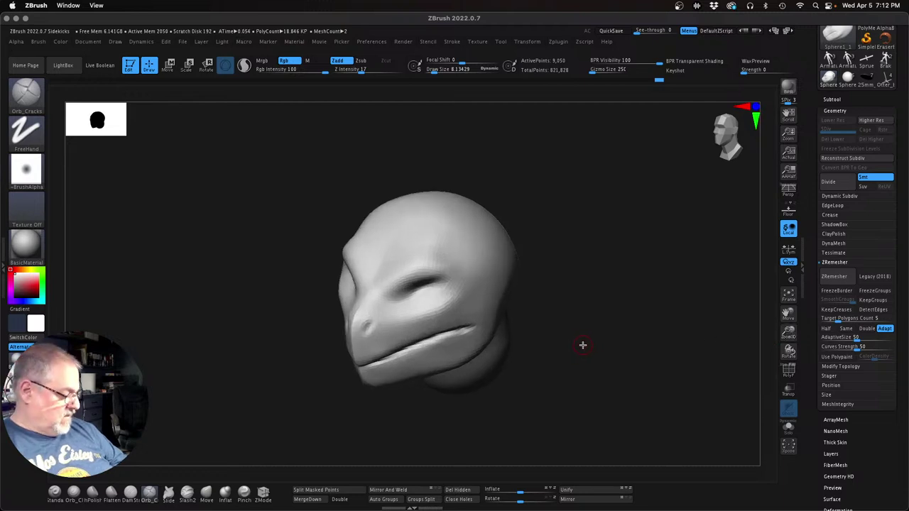
{"action": "key", "text": "s"}
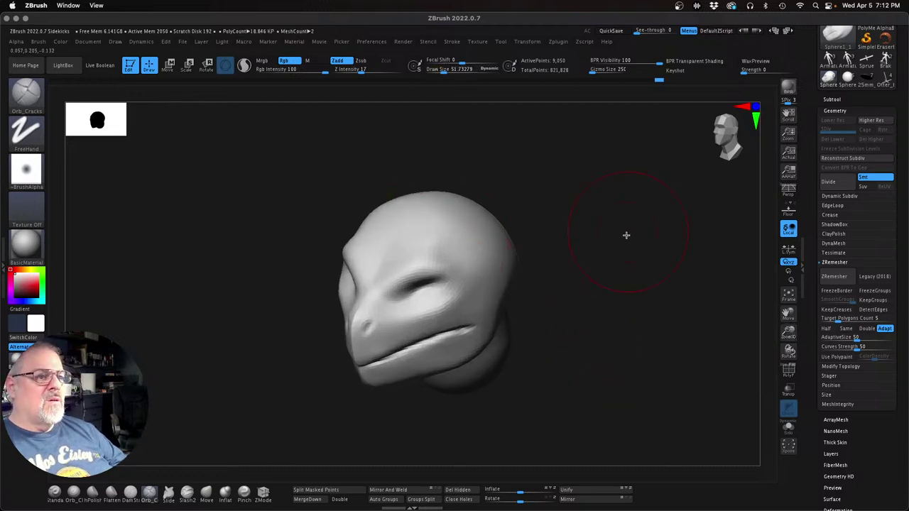
{"action": "key", "text": "s"}
{"action": "left_click_drag", "start_coordinate": [612, 254], "coordinate": [614, 253]}
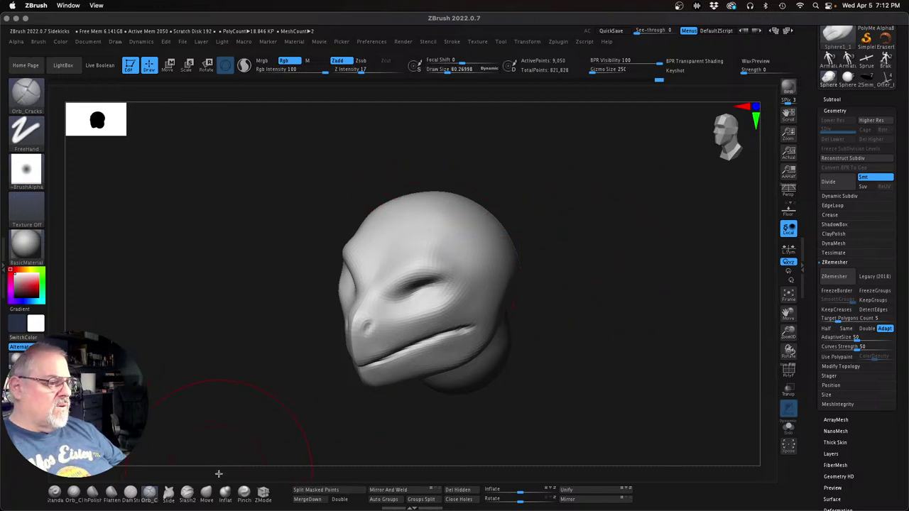
{"action": "left_click", "coordinate": [206, 495]}
{"action": "mouse_move", "coordinate": [463, 191]}
{"action": "left_mouse_down"}
{"action": "mouse_move", "coordinate": [458, 207]}
{"action": "mouse_move", "coordinate": [522, 219]}
{"action": "left_mouse_up"}
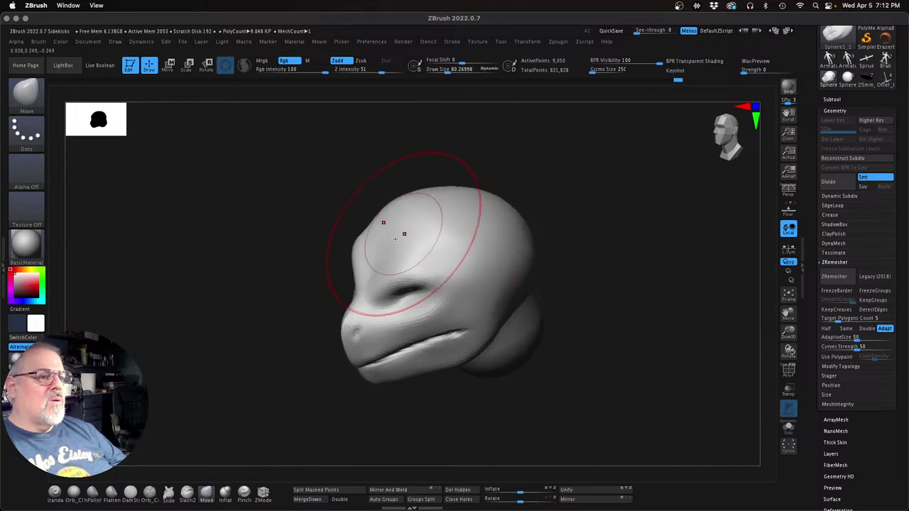
{"action": "left_click_drag", "start_coordinate": [369, 258], "coordinate": [363, 255]}
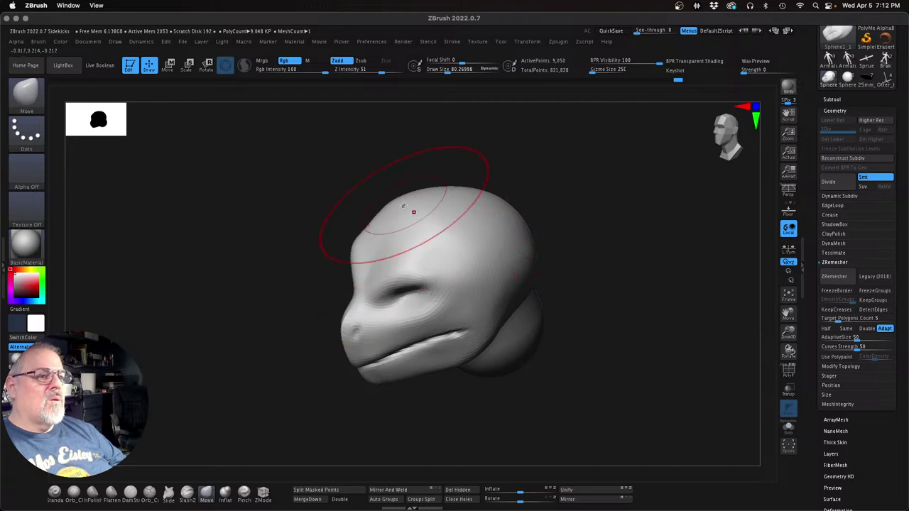
{"action": "left_click_drag", "start_coordinate": [404, 206], "coordinate": [451, 203]}
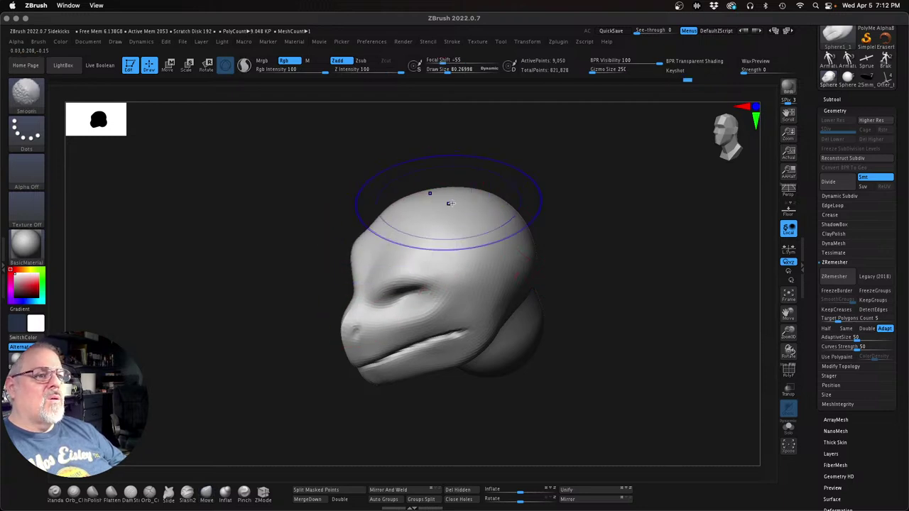
Step: Reduce the draw size to about 25, subdivide the head mesh twice and delete its lower subdivision levels
{"action": "mouse_move", "coordinate": [654, 303]}
{"action": "left_mouse_down"}
{"action": "mouse_move", "coordinate": [670, 282]}
{"action": "mouse_move", "coordinate": [630, 320]}
{"action": "mouse_move", "coordinate": [640, 321]}
{"action": "mouse_move", "coordinate": [632, 333]}
{"action": "mouse_move", "coordinate": [579, 356]}
{"action": "mouse_move", "coordinate": [562, 349]}
{"action": "mouse_move", "coordinate": [605, 333]}
{"action": "mouse_move", "coordinate": [631, 336]}
{"action": "left_mouse_up"}
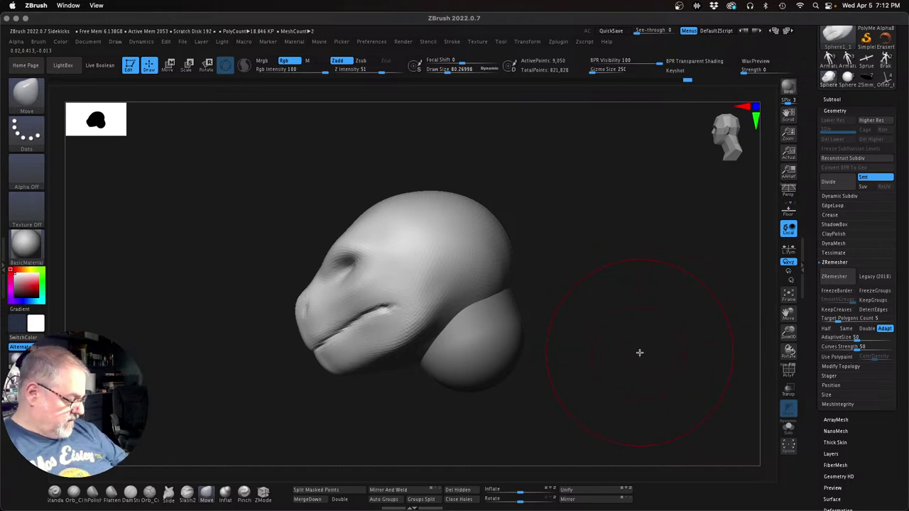
{"action": "key", "text": "s"}
{"action": "left_click_drag", "start_coordinate": [670, 343], "coordinate": [666, 345]}
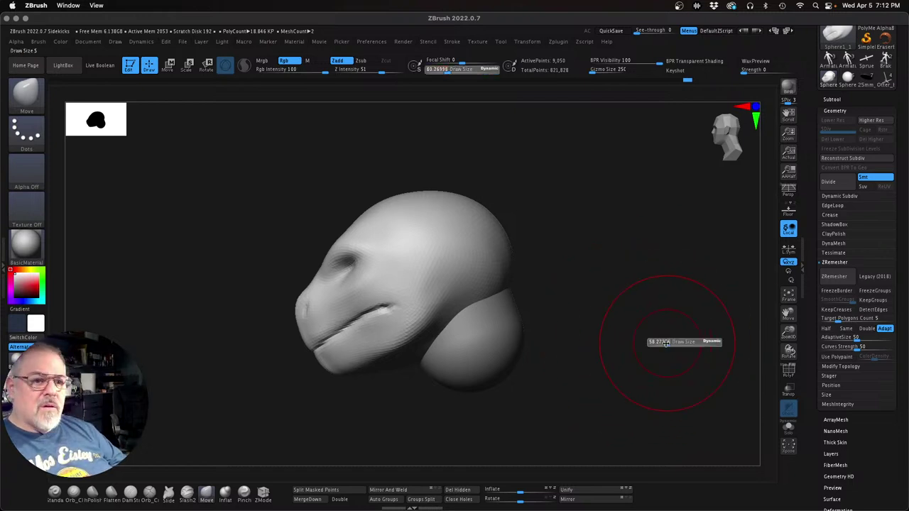
{"action": "left_click", "coordinate": [842, 183]}
{"action": "left_click", "coordinate": [844, 184]}
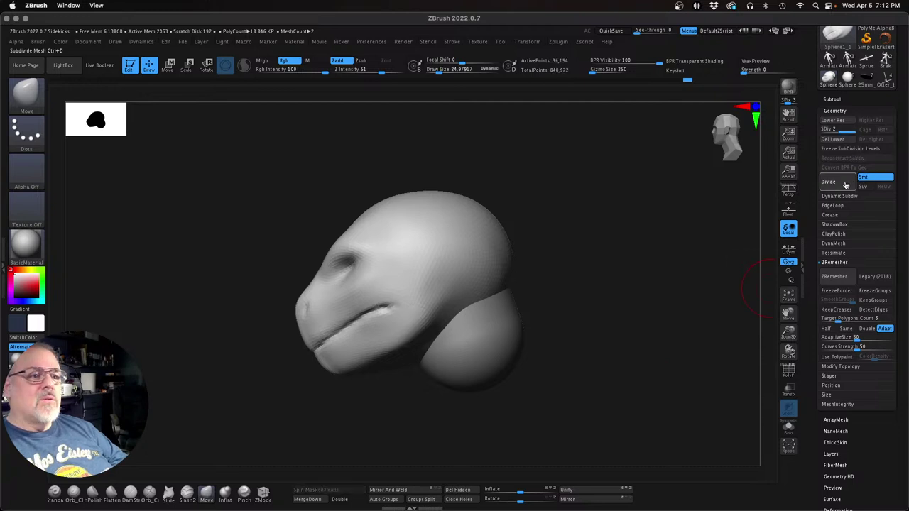
{"action": "left_click_drag", "start_coordinate": [676, 249], "coordinate": [656, 260]}
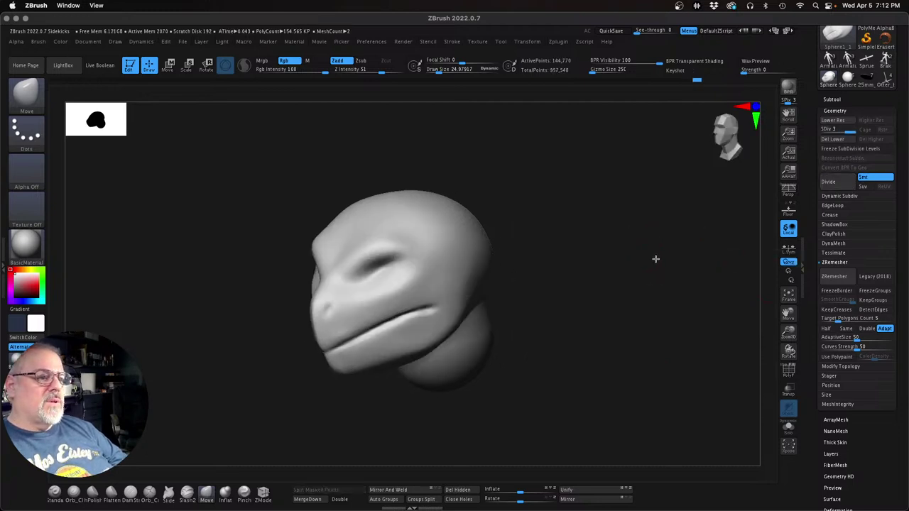
{"action": "left_click", "coordinate": [833, 140]}
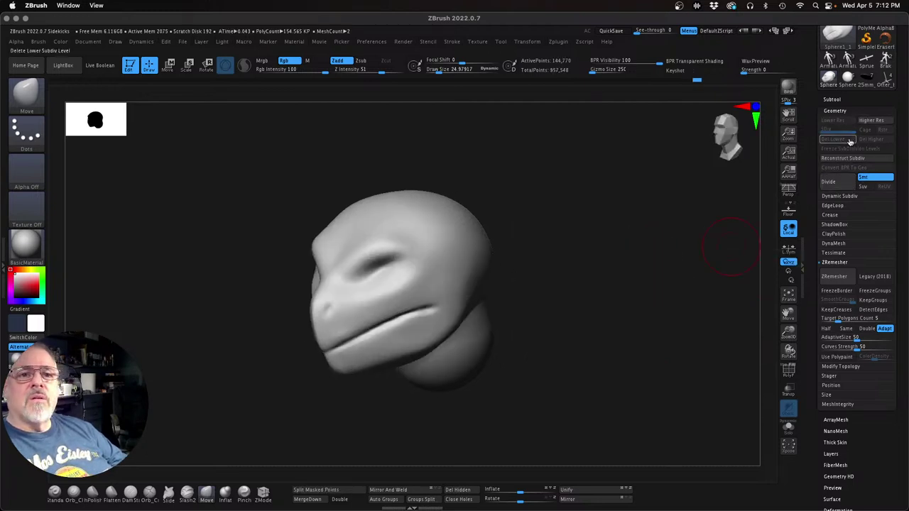
Step: Subdivide the neck sphere and delete its lower levels, and merge the head subtool down into it
{"action": "key", "text": "ctrl+z"}
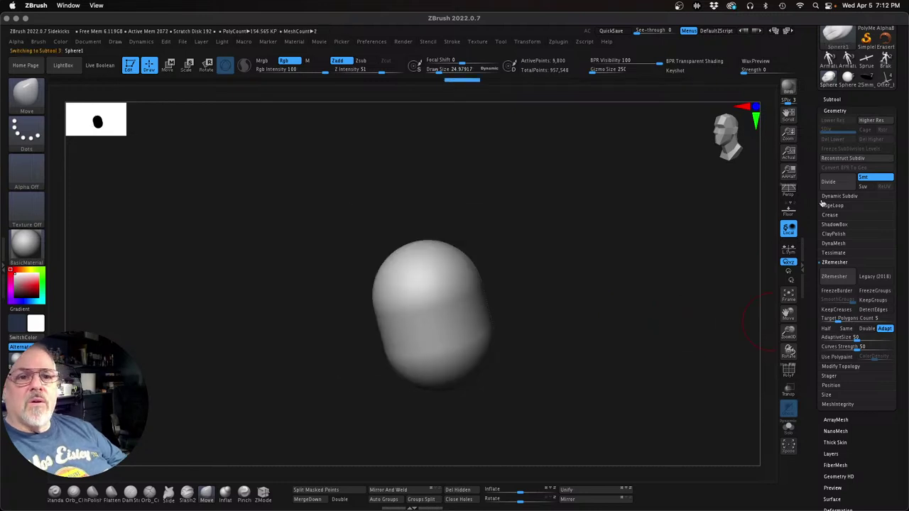
{"action": "left_click", "coordinate": [834, 141]}
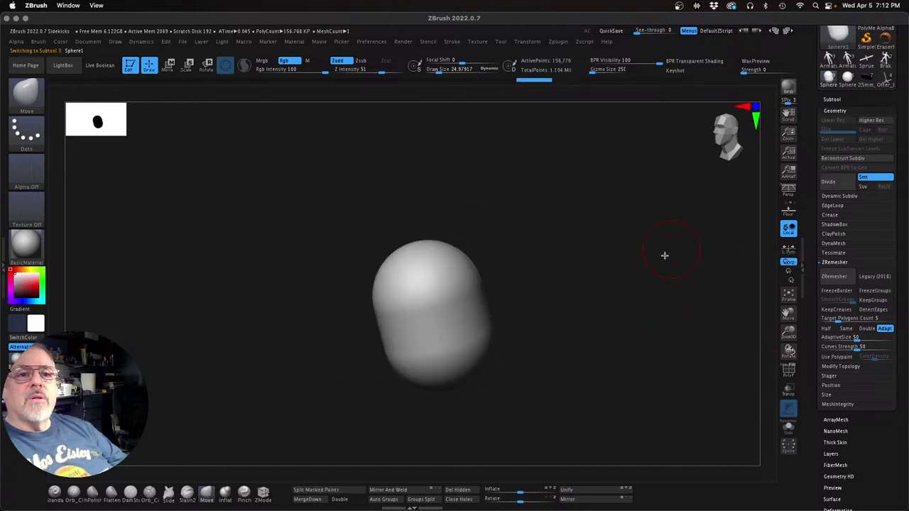
{"action": "key", "text": "ctrl+shift+z"}
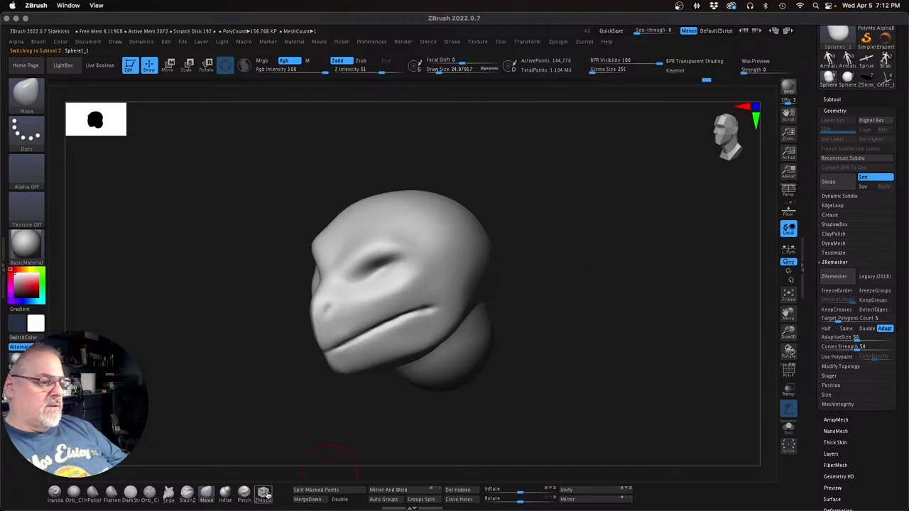
{"action": "left_click", "coordinate": [310, 499]}
{"action": "left_click_drag", "start_coordinate": [640, 356], "coordinate": [608, 343]}
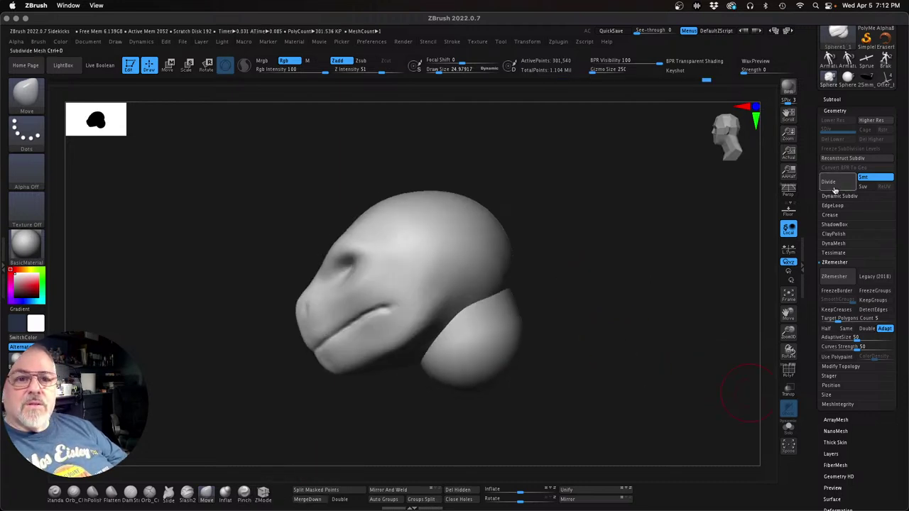
Step: DynaMesh the merged head and neck at resolution 512 with Project enabled
{"action": "left_click", "coordinate": [833, 243]}
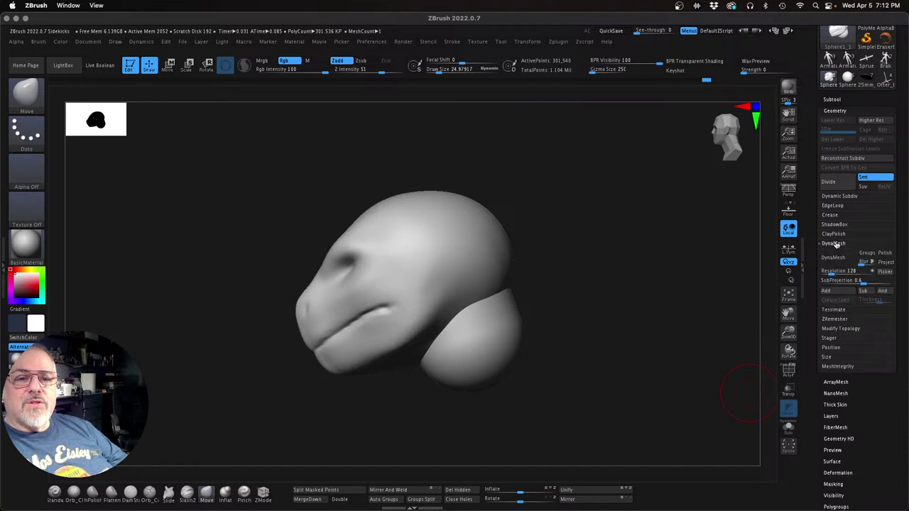
{"action": "left_click", "coordinate": [849, 270]}
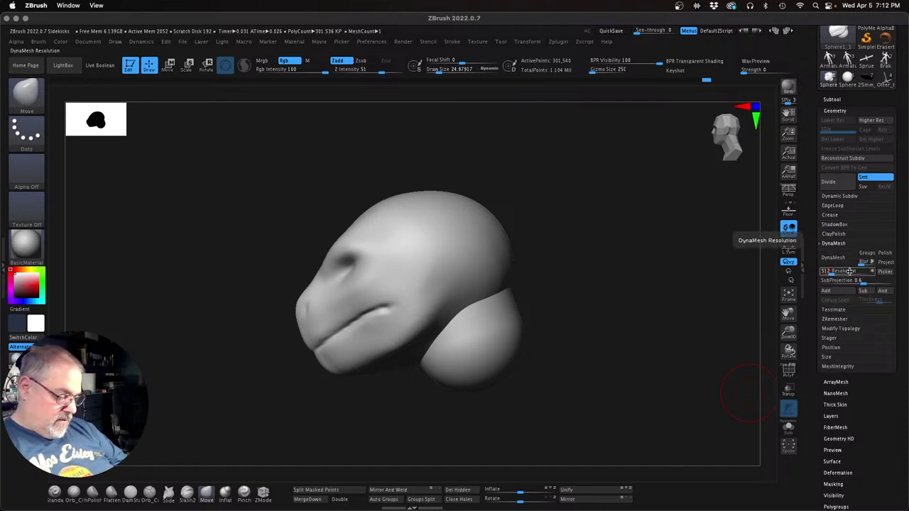
{"action": "type", "text": "512"}
{"action": "key", "text": "Return"}
{"action": "left_click", "coordinate": [886, 263]}
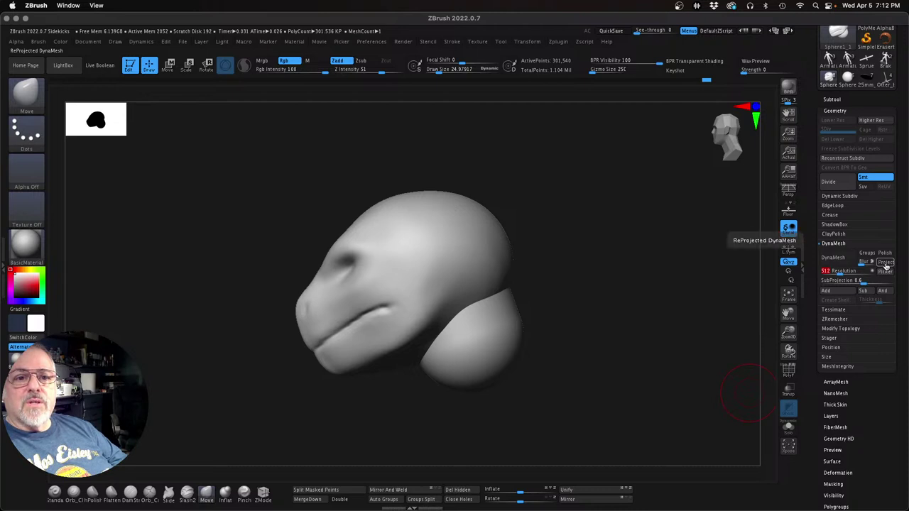
{"action": "left_click", "coordinate": [838, 258]}
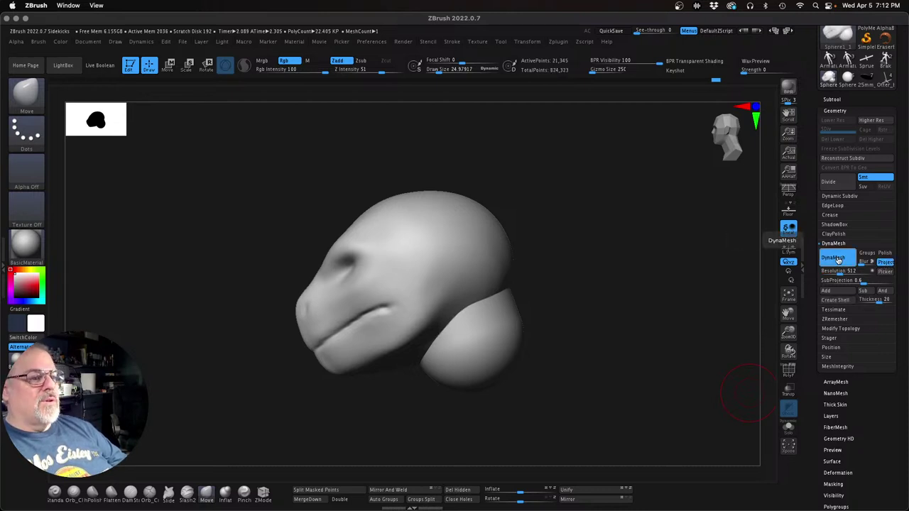
Step: Remesh the fused head and neck with ZRemesher and smooth the seam where the neck meets the skull and jaw
{"action": "left_click", "coordinate": [835, 244]}
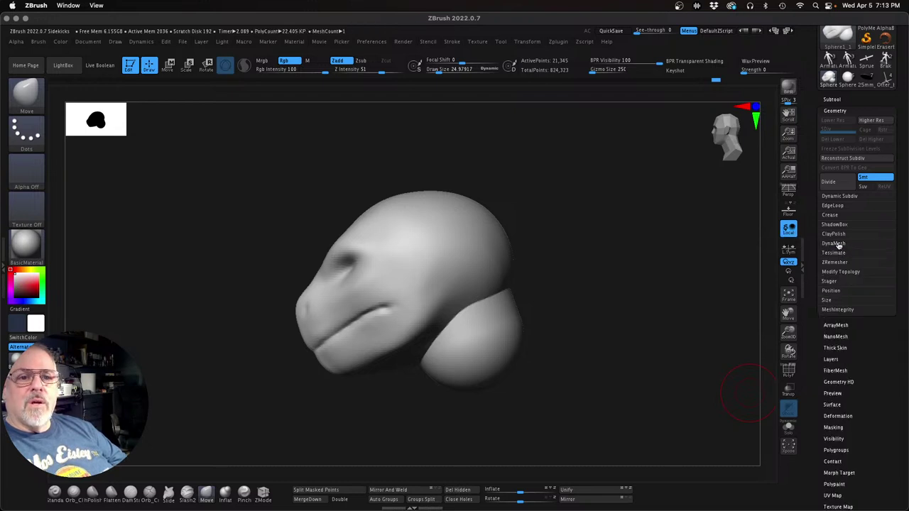
{"action": "left_click", "coordinate": [835, 263]}
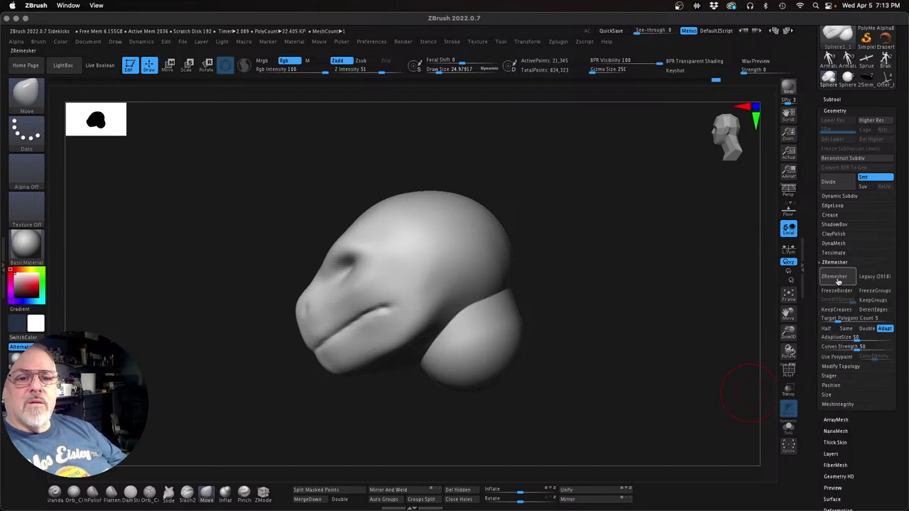
{"action": "left_click", "coordinate": [836, 278]}
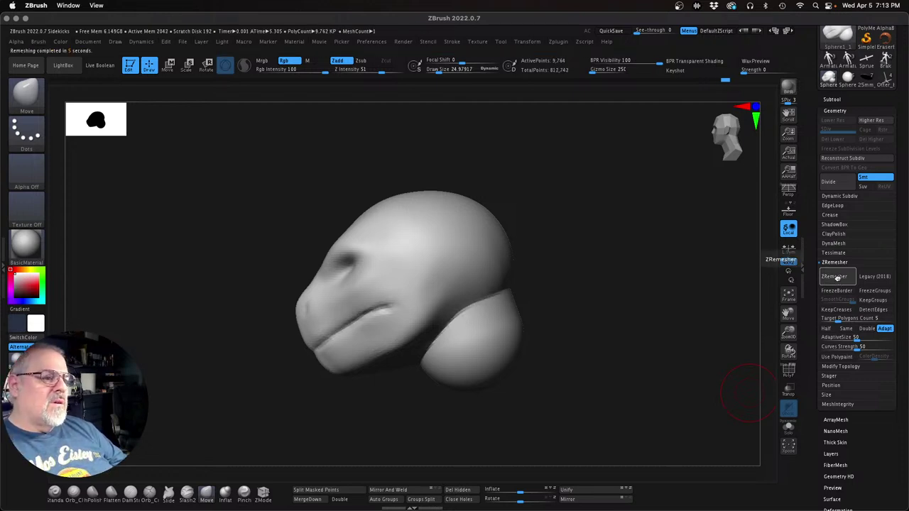
{"action": "mouse_move", "coordinate": [617, 325]}
{"action": "left_mouse_down"}
{"action": "mouse_move", "coordinate": [617, 335]}
{"action": "mouse_move", "coordinate": [597, 310]}
{"action": "mouse_move", "coordinate": [497, 294]}
{"action": "left_mouse_up"}
{"action": "key", "text": "shift"}
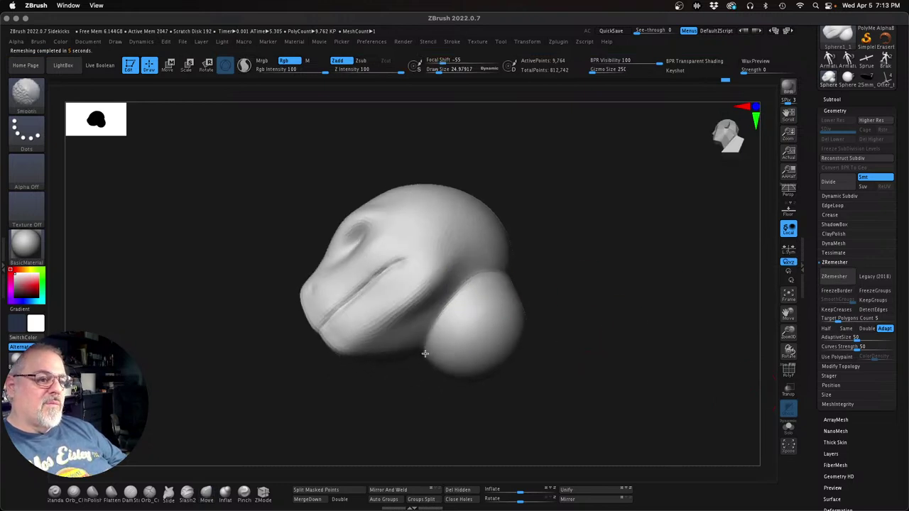
{"action": "left_click_drag", "start_coordinate": [578, 285], "coordinate": [475, 292]}
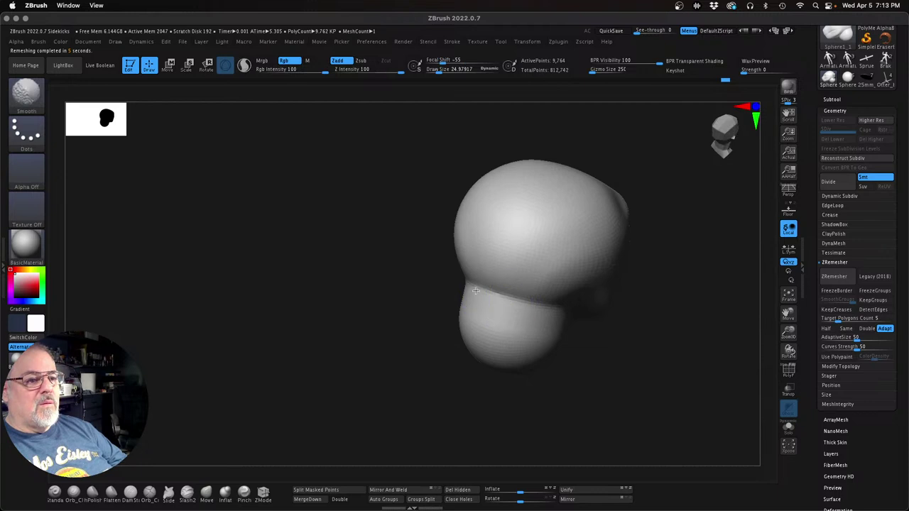
{"action": "mouse_move", "coordinate": [396, 345]}
{"action": "left_mouse_down", "text": "shift"}
{"action": "mouse_move", "coordinate": [519, 358]}
{"action": "mouse_move", "coordinate": [495, 377]}
{"action": "mouse_move", "coordinate": [589, 324]}
{"action": "mouse_move", "coordinate": [590, 371]}
{"action": "mouse_move", "coordinate": [607, 361]}
{"action": "left_mouse_up", "text": "shift"}
Step: Adjust the head's width slightly with the gizmo from the front view, and return to the Move brush
{"action": "key", "text": "w"}
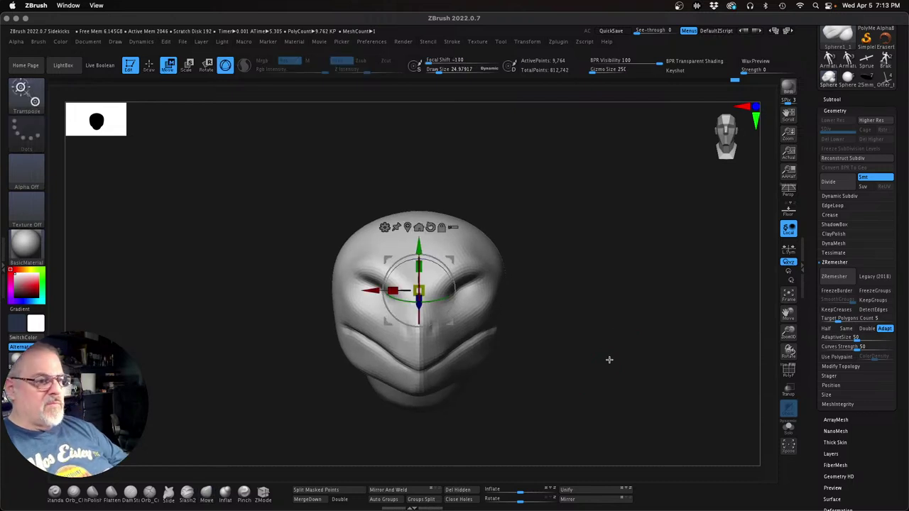
{"action": "left_click_drag", "start_coordinate": [392, 292], "coordinate": [361, 285]}
{"action": "mouse_move", "coordinate": [556, 392]}
{"action": "left_mouse_down"}
{"action": "mouse_move", "coordinate": [545, 381]}
{"action": "mouse_move", "coordinate": [560, 384]}
{"action": "left_mouse_up"}
{"action": "key", "text": "super+z"}
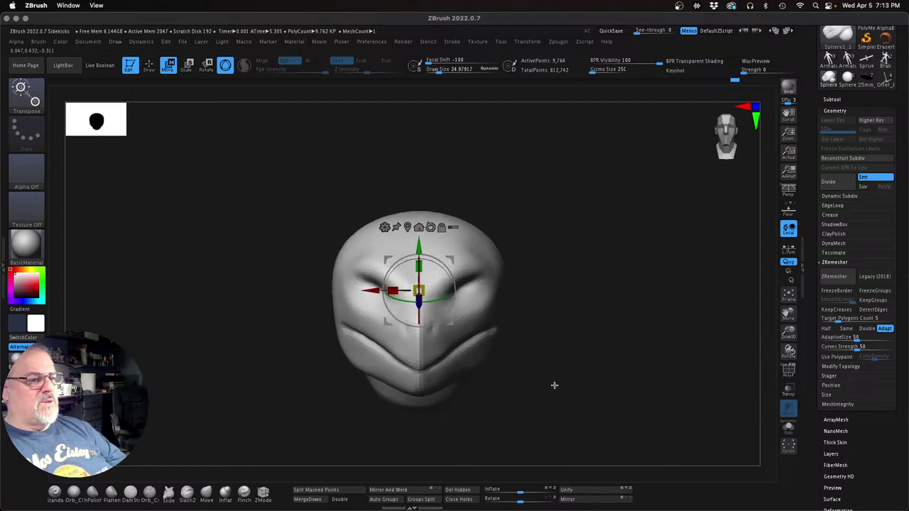
{"action": "left_click_drag", "start_coordinate": [396, 292], "coordinate": [388, 292]}
{"action": "key", "text": "q"}
{"action": "mouse_move", "coordinate": [539, 349]}
{"action": "left_mouse_down"}
{"action": "mouse_move", "coordinate": [564, 341]}
{"action": "mouse_move", "coordinate": [522, 351]}
{"action": "mouse_move", "coordinate": [628, 352]}
{"action": "left_mouse_up"}
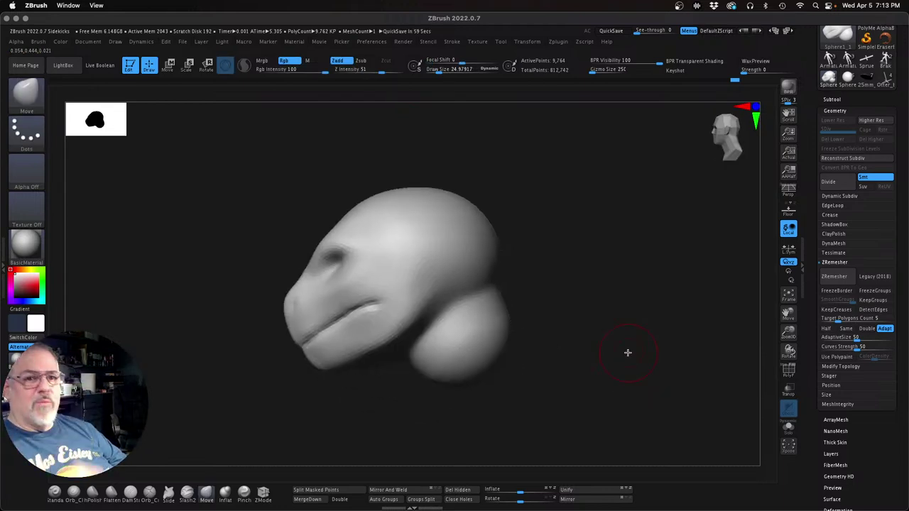
Step: Insert a Cylinder as a new subtool beneath the head subtool, and turn on the head's visibility alongside it
{"action": "left_click", "coordinate": [848, 78]}
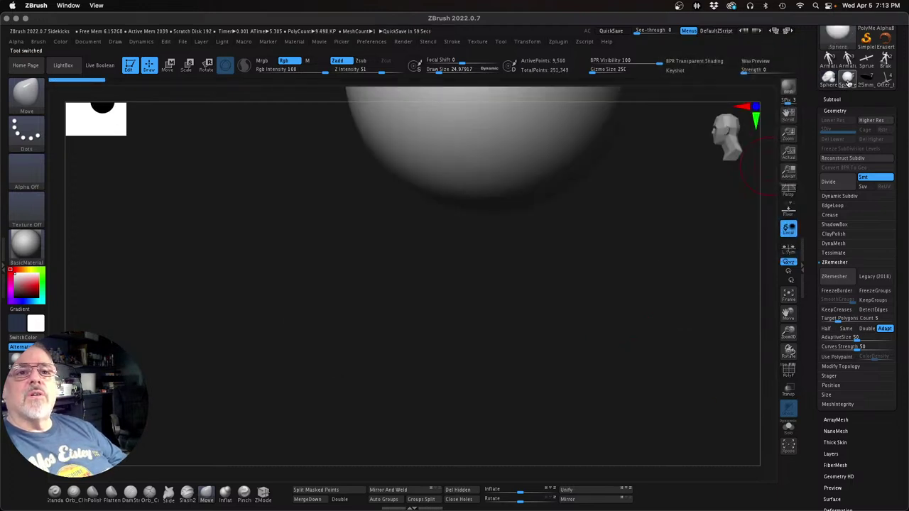
{"action": "left_click", "coordinate": [848, 84]}
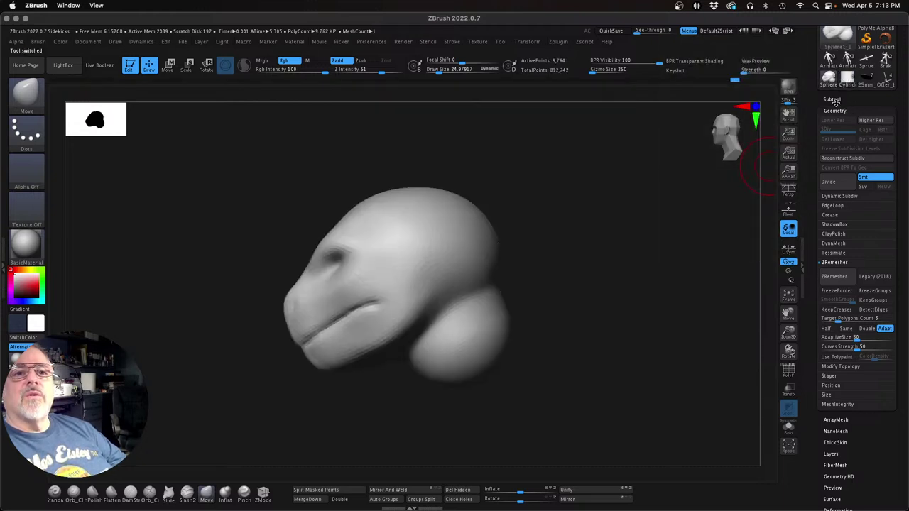
{"action": "left_click", "coordinate": [831, 99]}
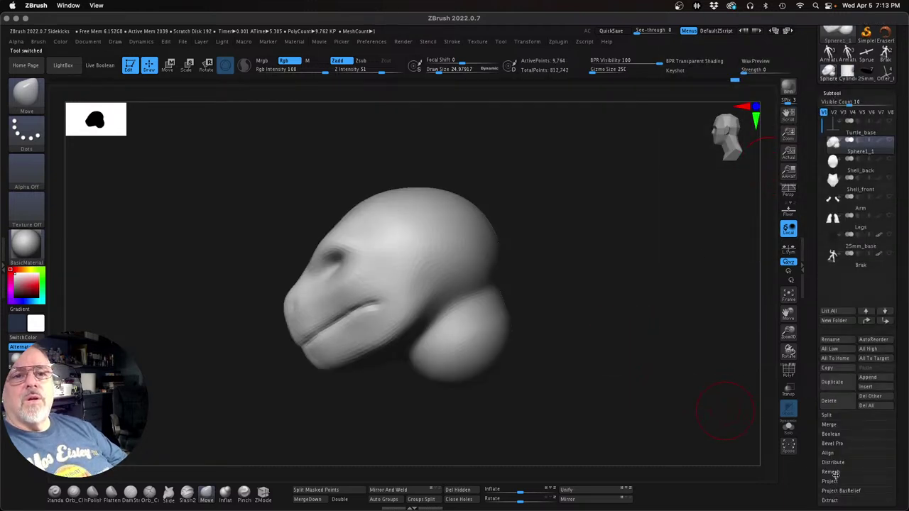
{"action": "left_click", "coordinate": [883, 388]}
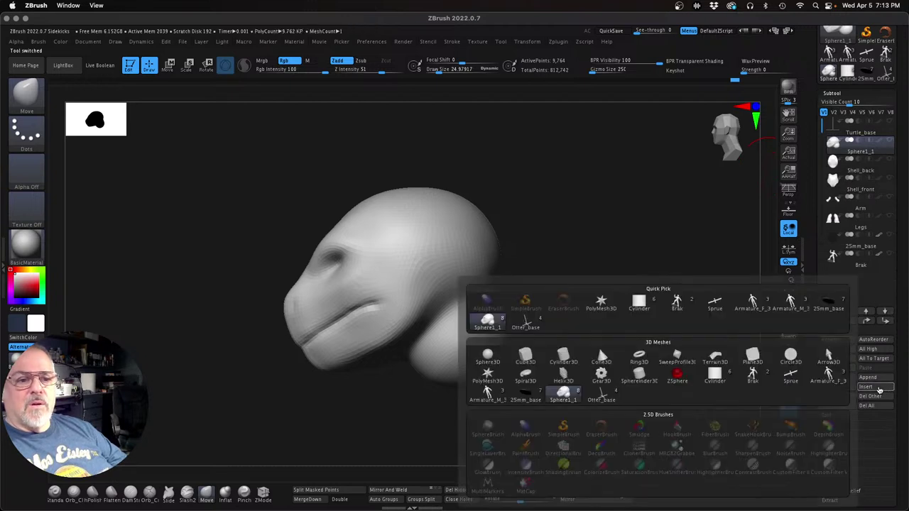
{"action": "left_click", "coordinate": [714, 374]}
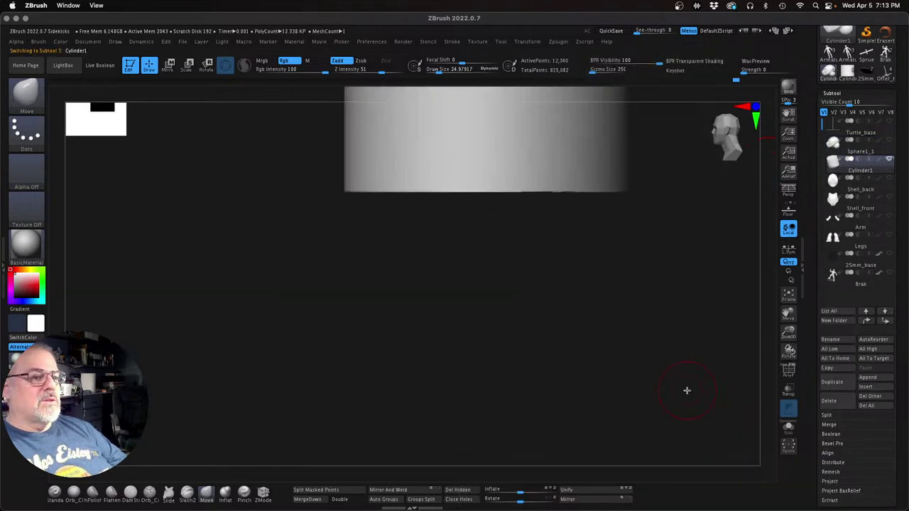
{"action": "left_click", "coordinate": [890, 141]}
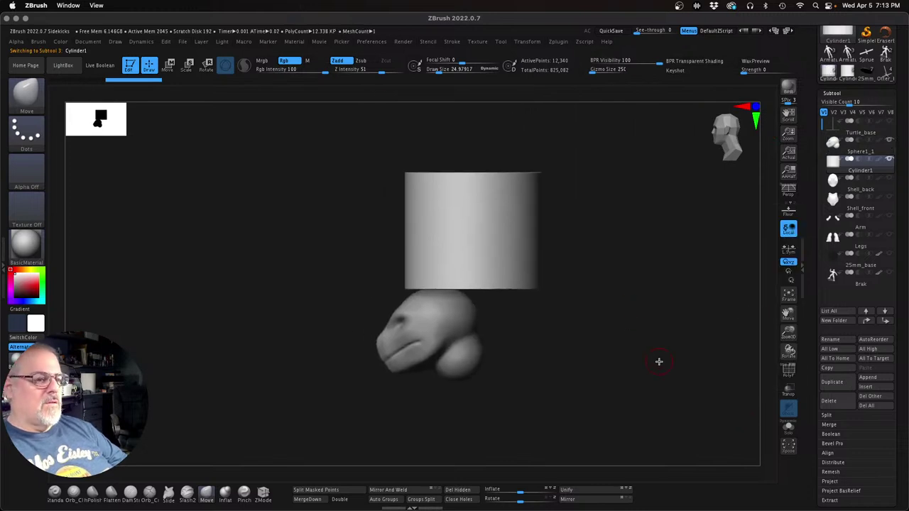
Step: Flatten the cylinder vertically into a wide band and lower it over the top of the head
{"action": "key", "text": "w"}
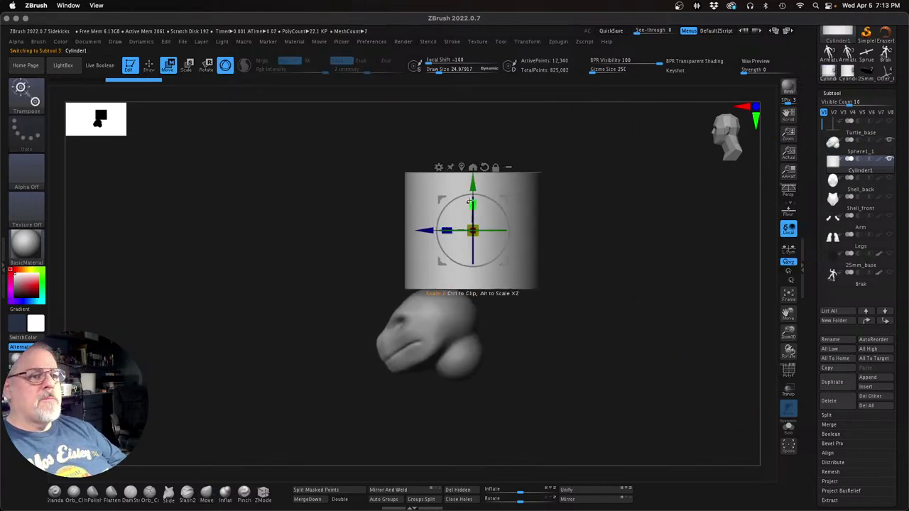
{"action": "left_click_drag", "start_coordinate": [468, 203], "coordinate": [470, 322]}
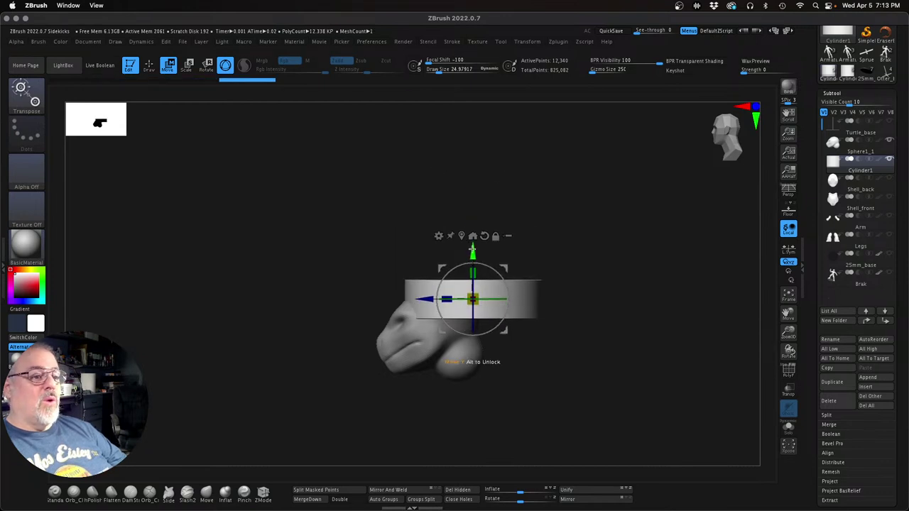
{"action": "left_click_drag", "start_coordinate": [788, 331], "coordinate": [552, 426]}
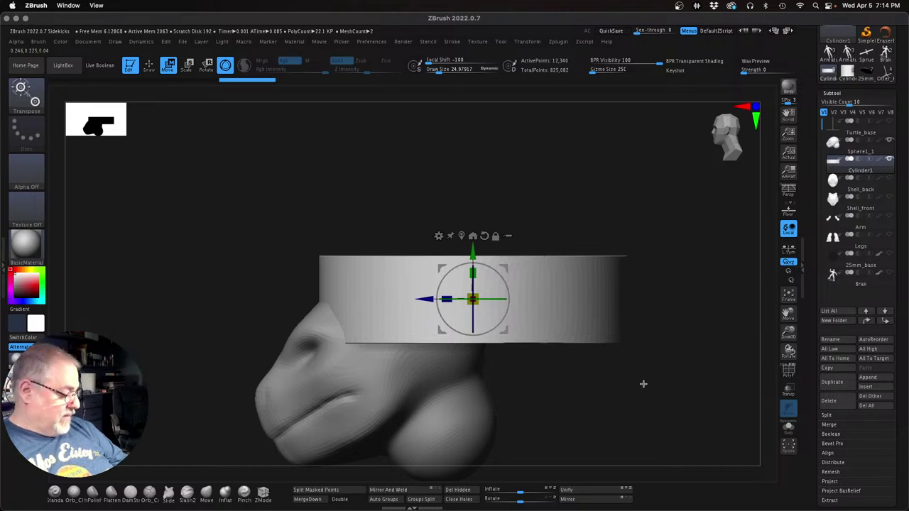
{"action": "left_click_drag", "start_coordinate": [692, 431], "coordinate": [657, 385]}
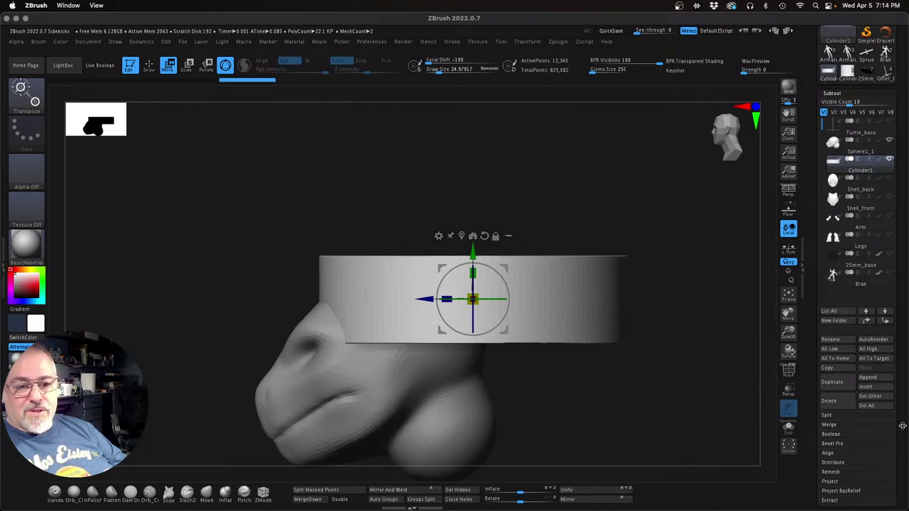
Step: Remesh the flattened cylinder with ZRemesher and inflate it slightly with the gizmo to soften its edges
{"action": "left_click_drag", "start_coordinate": [902, 426], "coordinate": [896, 367]}
{"action": "left_click", "coordinate": [837, 396]}
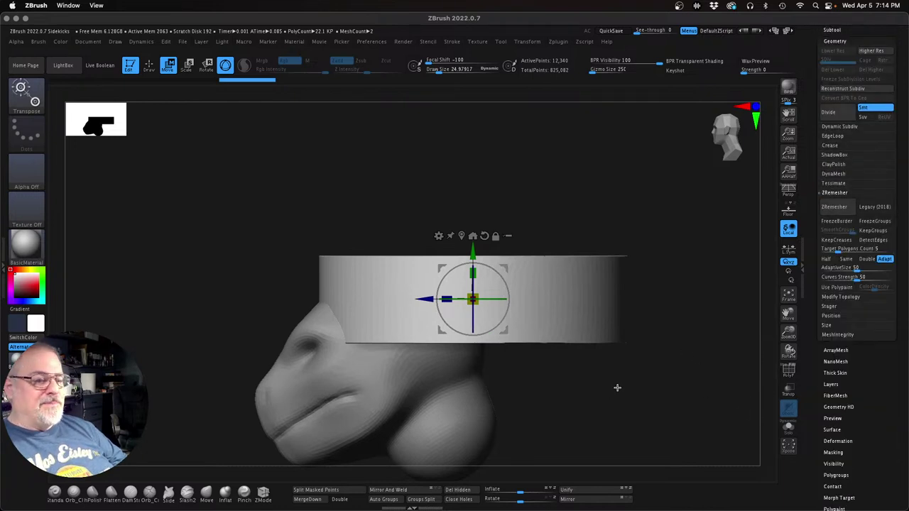
{"action": "left_click_drag", "start_coordinate": [617, 388], "coordinate": [685, 381]}
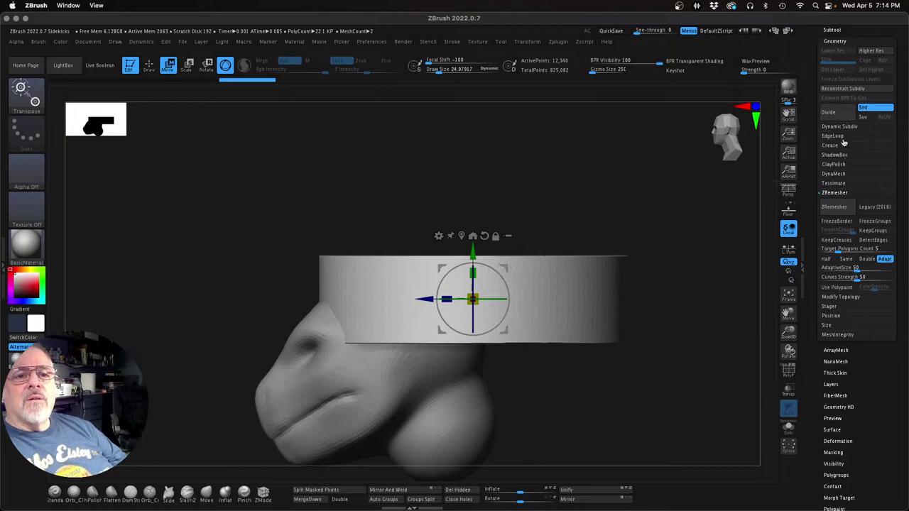
{"action": "left_click", "coordinate": [844, 209]}
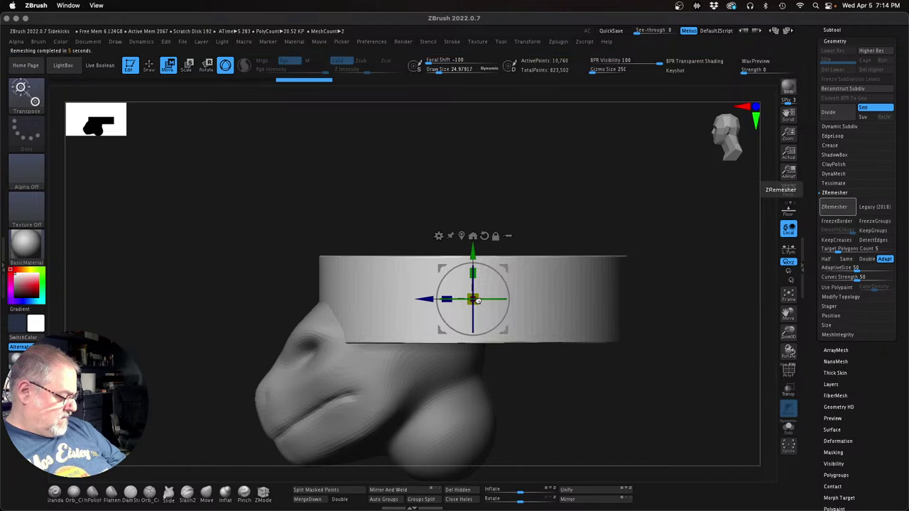
{"action": "left_click_drag", "start_coordinate": [478, 301], "coordinate": [510, 331], "text": "ctrl"}
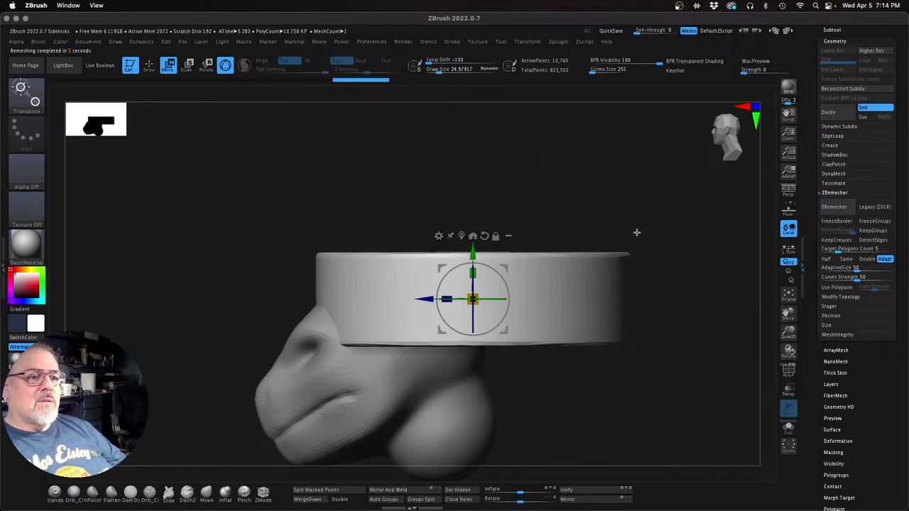
Step: Remesh the band again with ZRemesher and apply a slight vertical Taper deformation that widens it toward its lower edge
{"action": "left_click", "coordinate": [840, 208]}
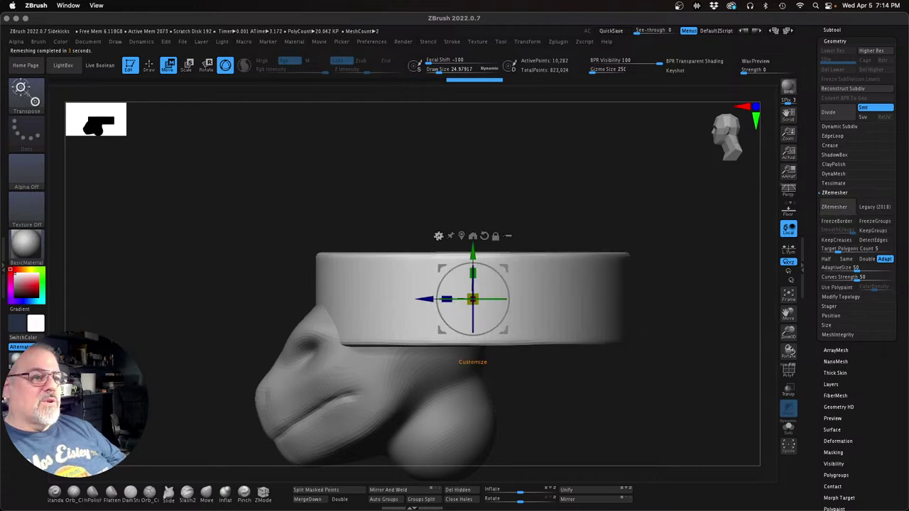
{"action": "left_click", "coordinate": [439, 236]}
{"action": "left_click", "coordinate": [554, 324]}
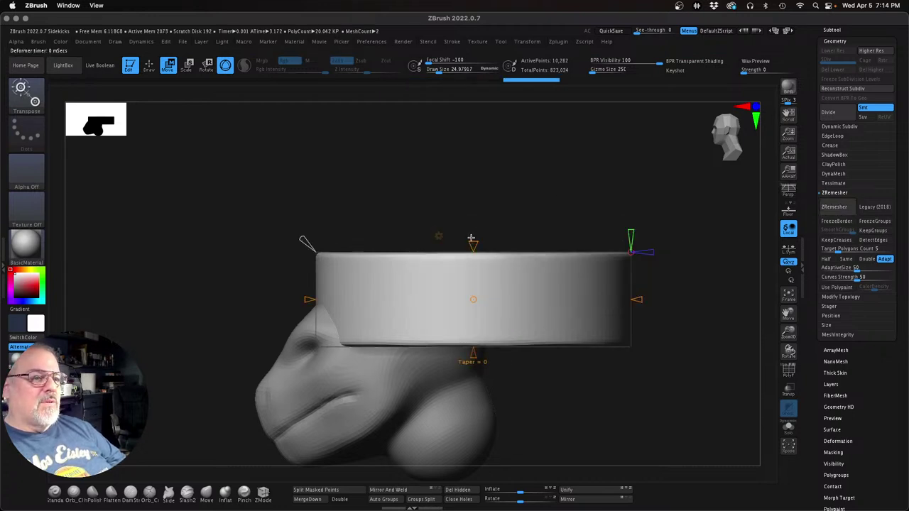
{"action": "left_click_drag", "start_coordinate": [473, 242], "coordinate": [475, 244]}
{"action": "key", "text": "super+z"}
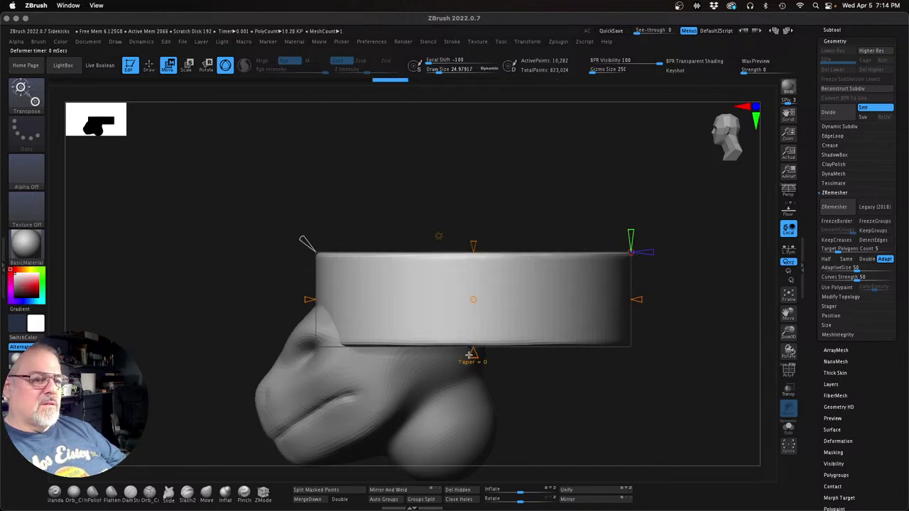
{"action": "left_click_drag", "start_coordinate": [472, 359], "coordinate": [469, 356]}
{"action": "left_click", "coordinate": [439, 236]}
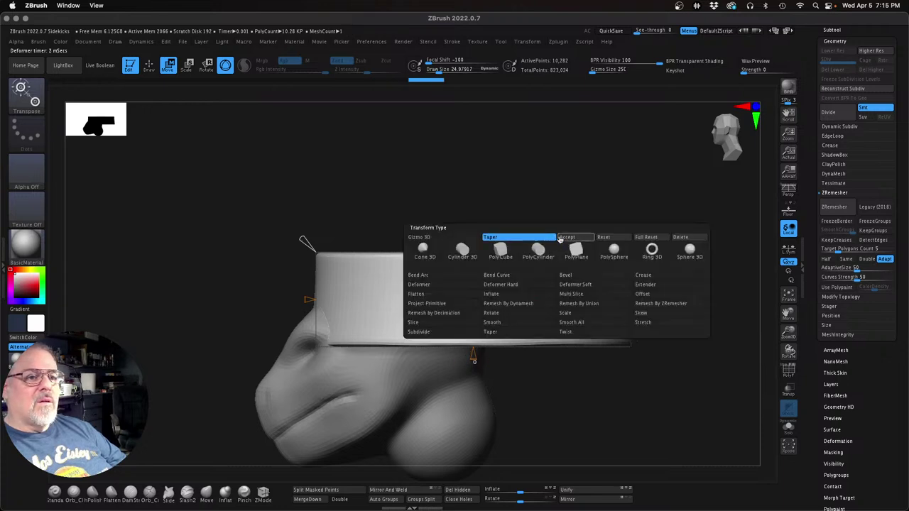
{"action": "left_click", "coordinate": [566, 240]}
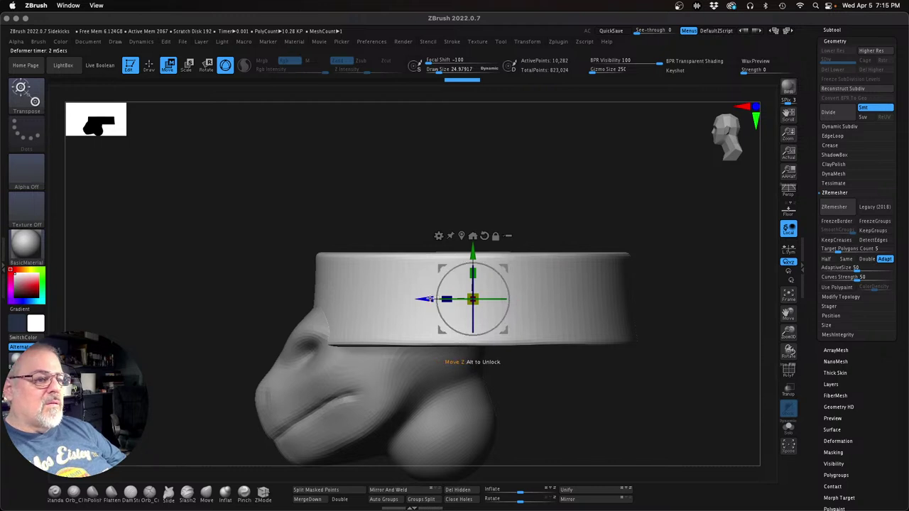
Step: Move the band forward, scale it down and lower it until it wraps around the head above the mouth
{"action": "left_click_drag", "start_coordinate": [504, 269], "coordinate": [467, 268]}
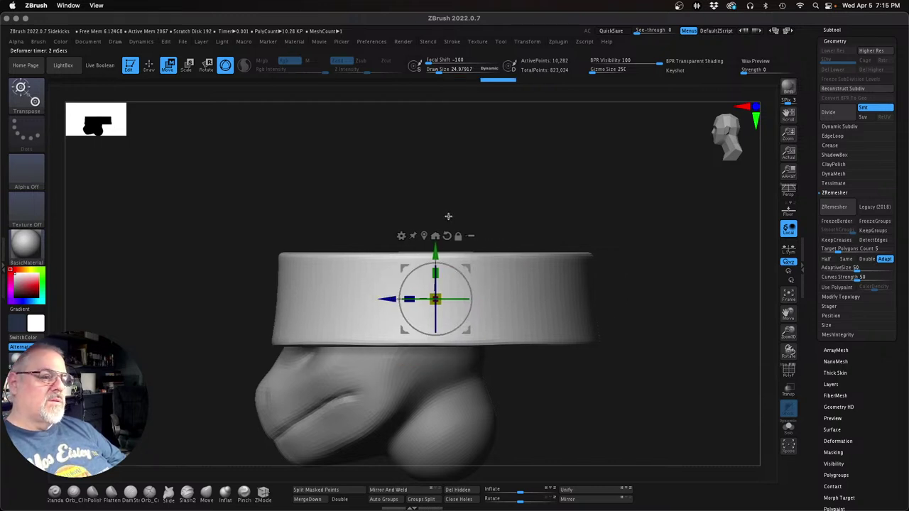
{"action": "left_click_drag", "start_coordinate": [448, 300], "coordinate": [406, 316]}
{"action": "left_click_drag", "start_coordinate": [471, 268], "coordinate": [423, 308]}
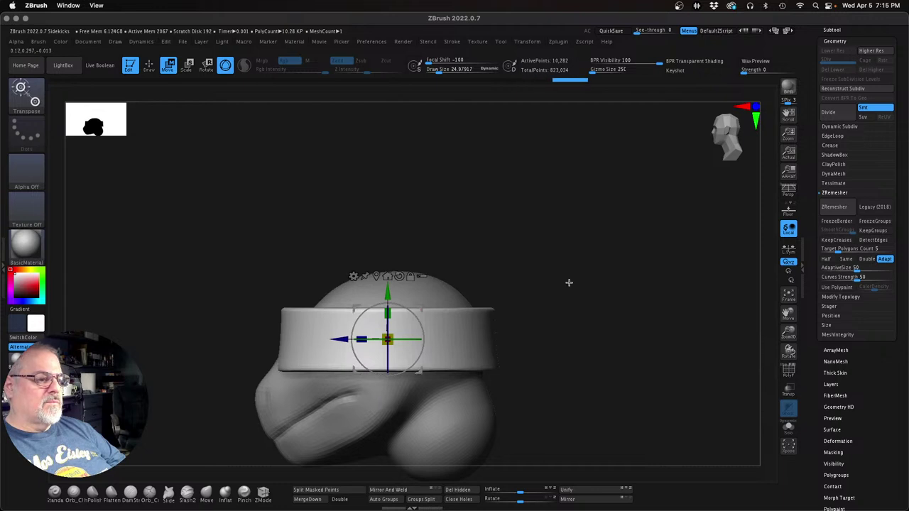
Step: Try narrowing the band toward the back of the head with the Taper deformer
{"action": "right_click_drag", "start_coordinate": [608, 284], "coordinate": [620, 274]}
{"action": "left_click_drag", "start_coordinate": [557, 329], "coordinate": [610, 333]}
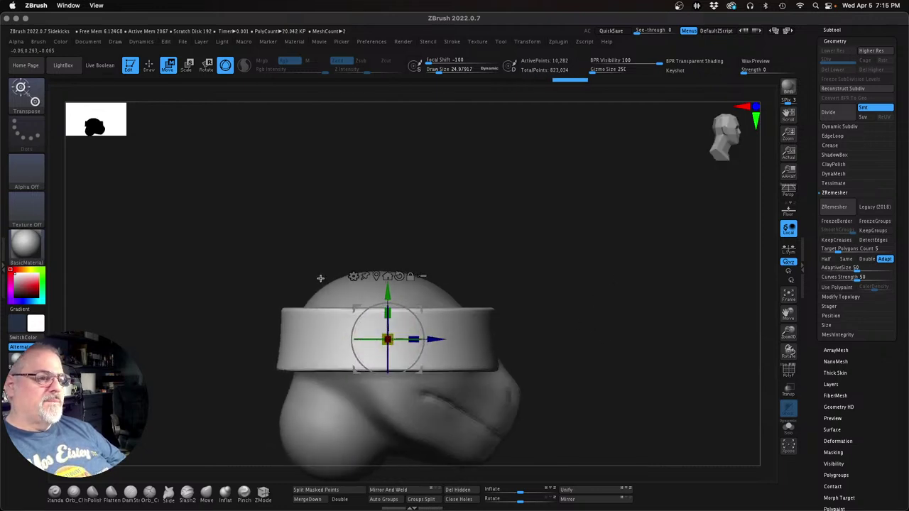
{"action": "left_click", "coordinate": [354, 276]}
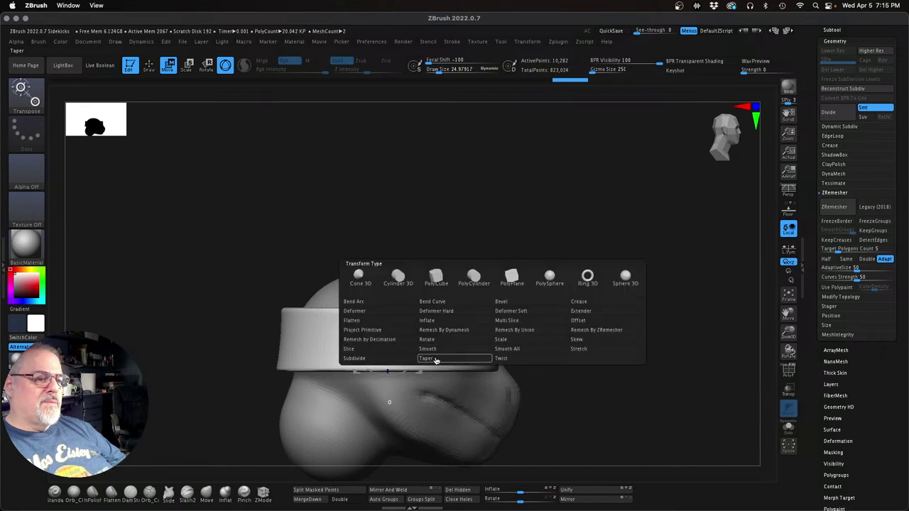
{"action": "left_click", "coordinate": [435, 359]}
{"action": "left_click_drag", "start_coordinate": [287, 340], "coordinate": [301, 339]}
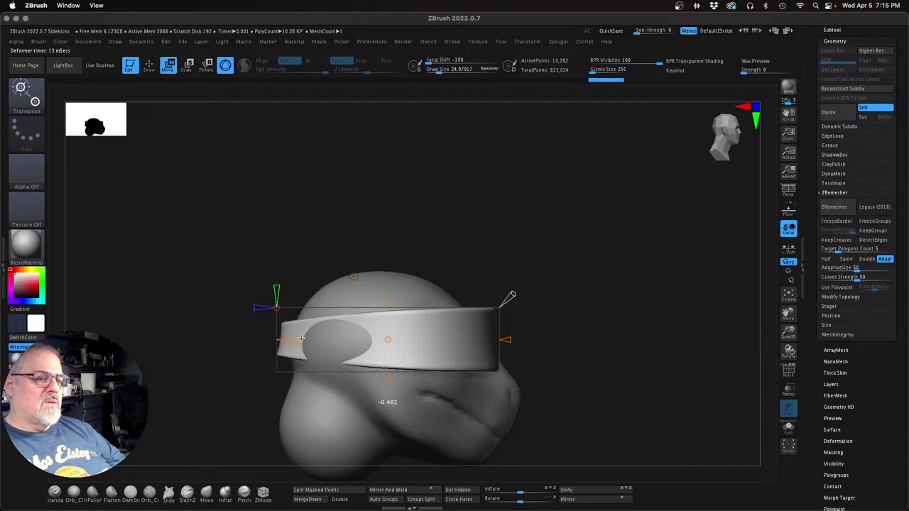
{"action": "right_click_drag", "start_coordinate": [457, 320], "coordinate": [456, 321]}
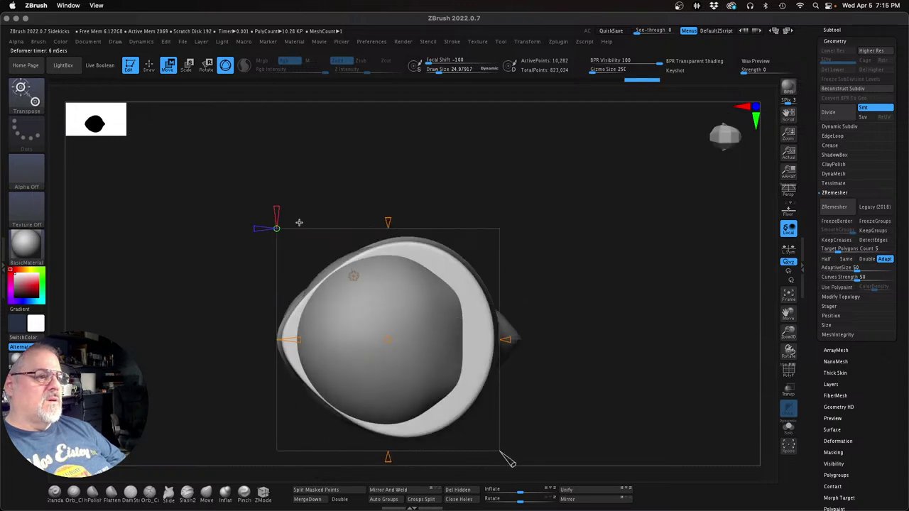
{"action": "left_click_drag", "start_coordinate": [279, 210], "coordinate": [277, 228]}
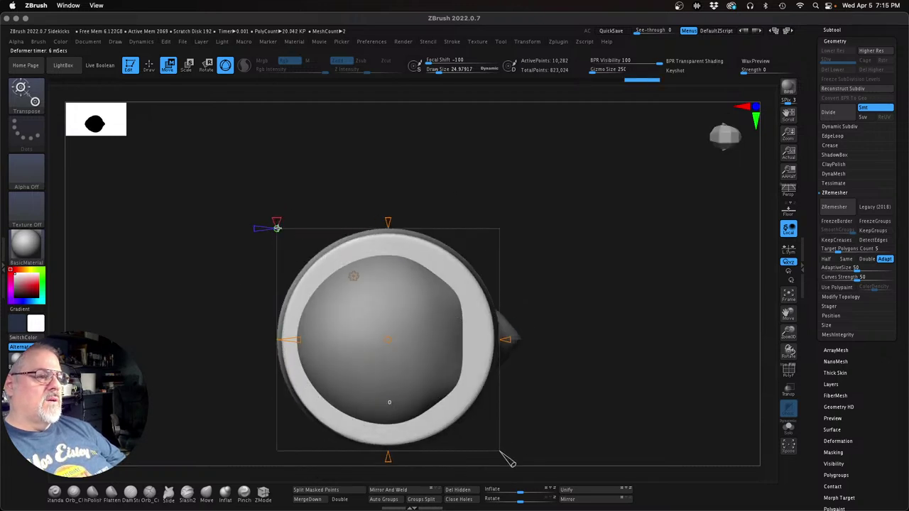
{"action": "left_click_drag", "start_coordinate": [619, 254], "coordinate": [508, 266]}
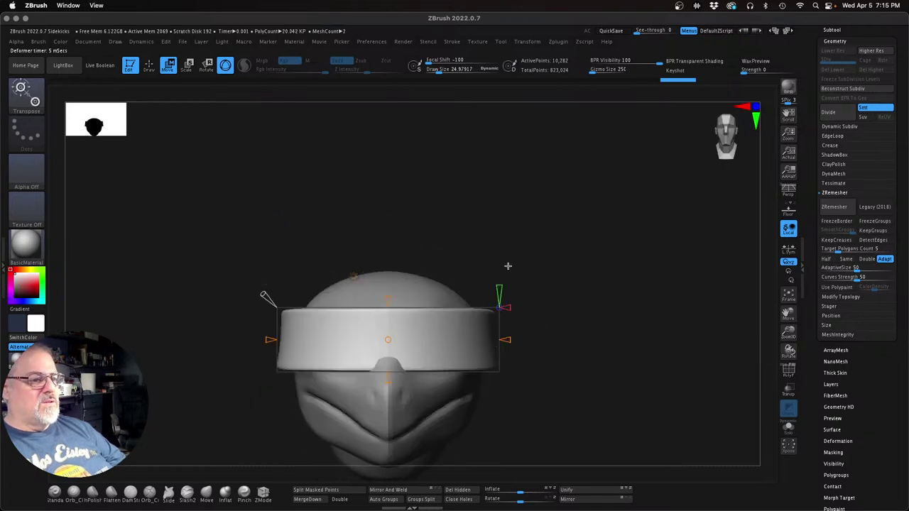
{"action": "left_click", "coordinate": [354, 277]}
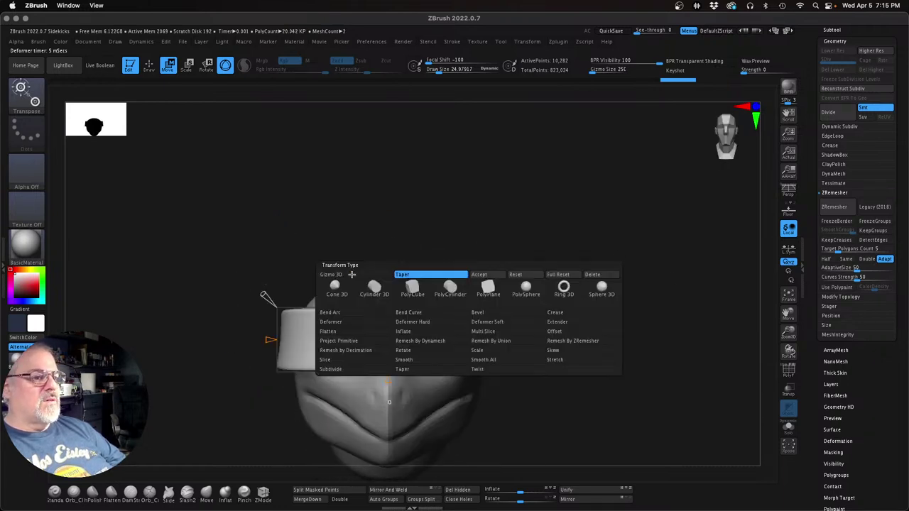
{"action": "left_click", "coordinate": [498, 276]}
Step: Narrow the band across the head's width with the gizmo and nudge it to fit closely around the skull
{"action": "left_click_drag", "start_coordinate": [607, 360], "coordinate": [597, 290]}
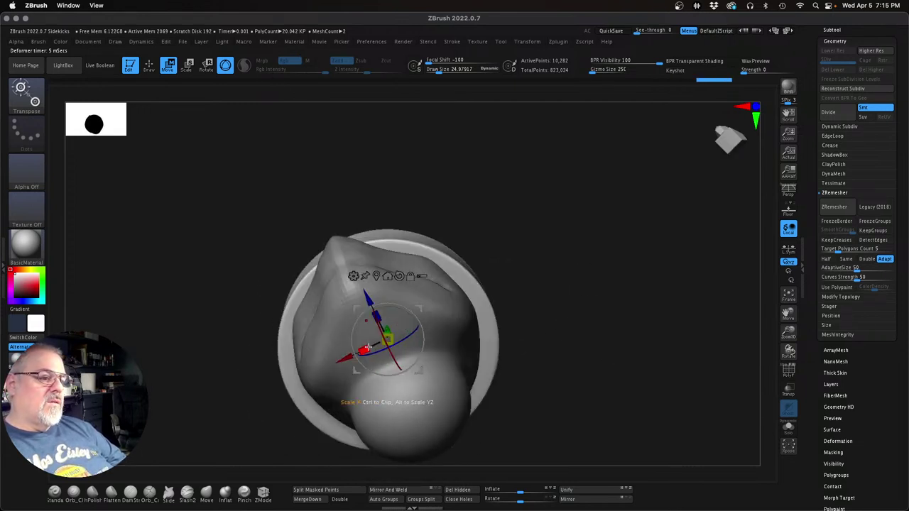
{"action": "left_click_drag", "start_coordinate": [367, 348], "coordinate": [367, 300]}
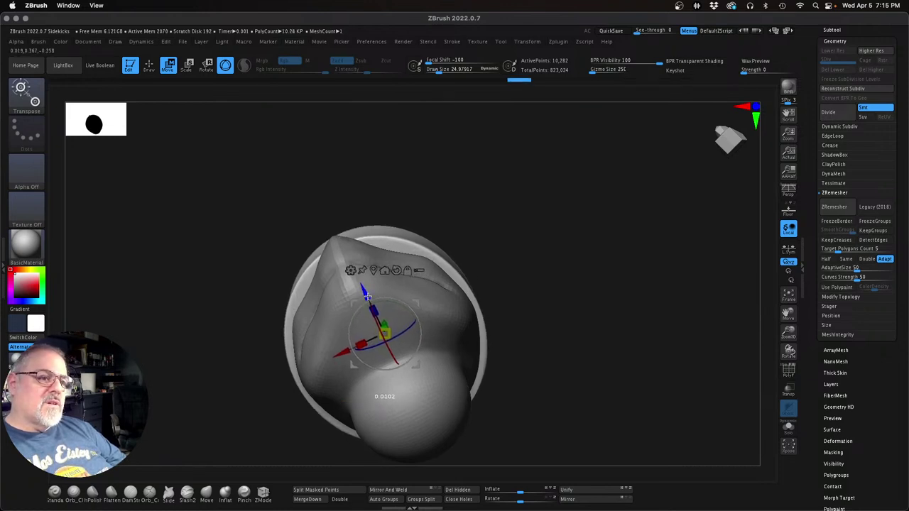
{"action": "left_click_drag", "start_coordinate": [572, 310], "coordinate": [581, 327]}
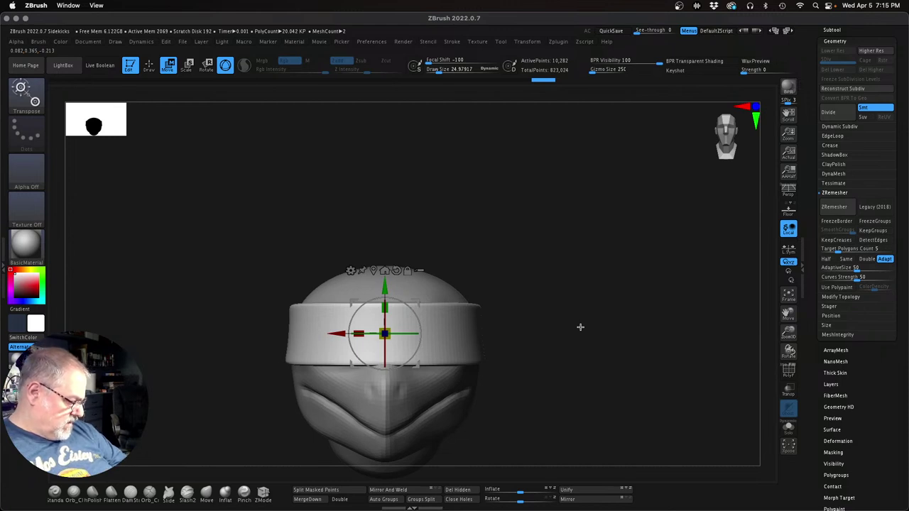
Step: With the Move brush at a draw size of about 62, pull the band's lower edge down on both sides of the beak
{"action": "key", "text": "q"}
{"action": "key", "text": "s"}
{"action": "left_click_drag", "start_coordinate": [565, 357], "coordinate": [568, 357]}
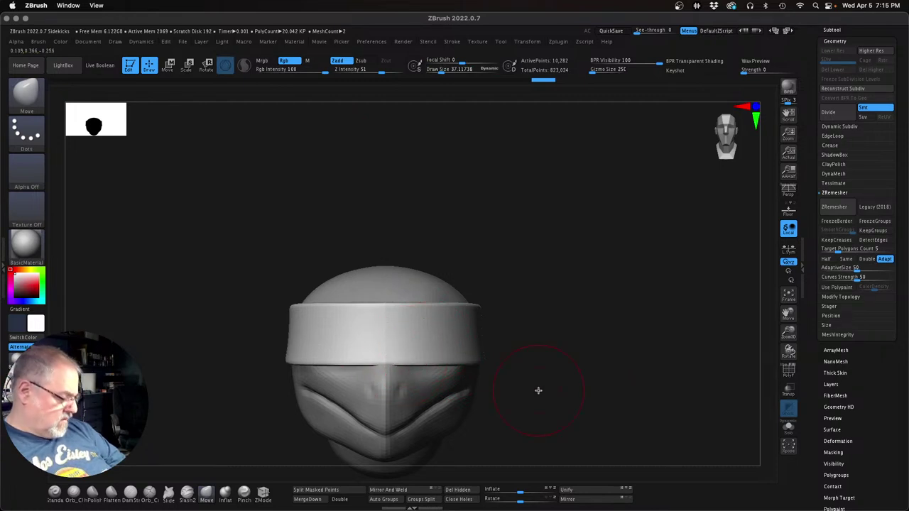
{"action": "mouse_move", "coordinate": [538, 391]}
{"action": "left_mouse_down"}
{"action": "mouse_move", "coordinate": [526, 396]}
{"action": "mouse_move", "coordinate": [543, 391]}
{"action": "left_mouse_up"}
{"action": "key", "text": "s"}
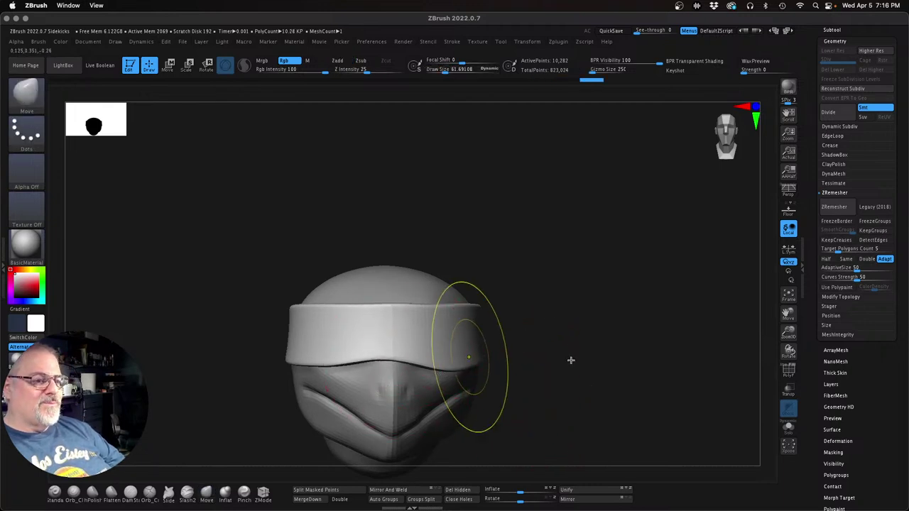
{"action": "key", "text": "ctrl+z"}
{"action": "key", "text": "ctrl+z"}
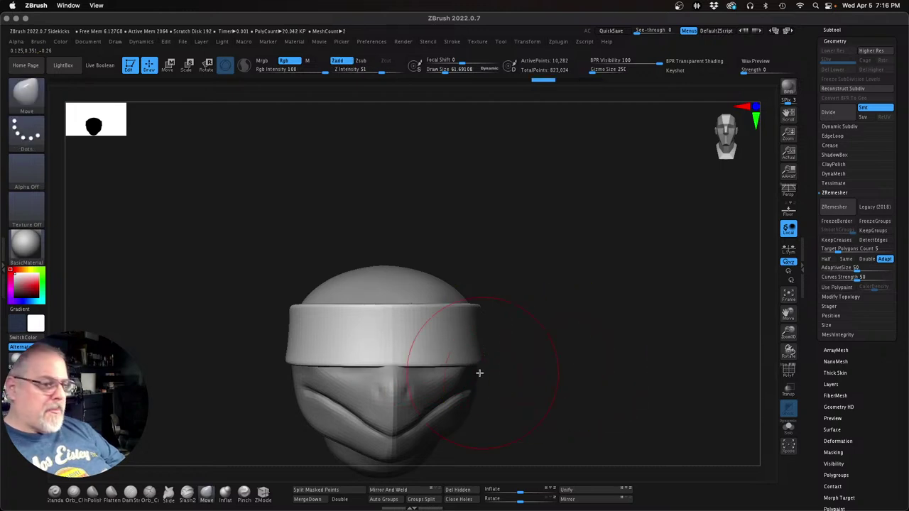
{"action": "left_click_drag", "start_coordinate": [419, 369], "coordinate": [446, 371]}
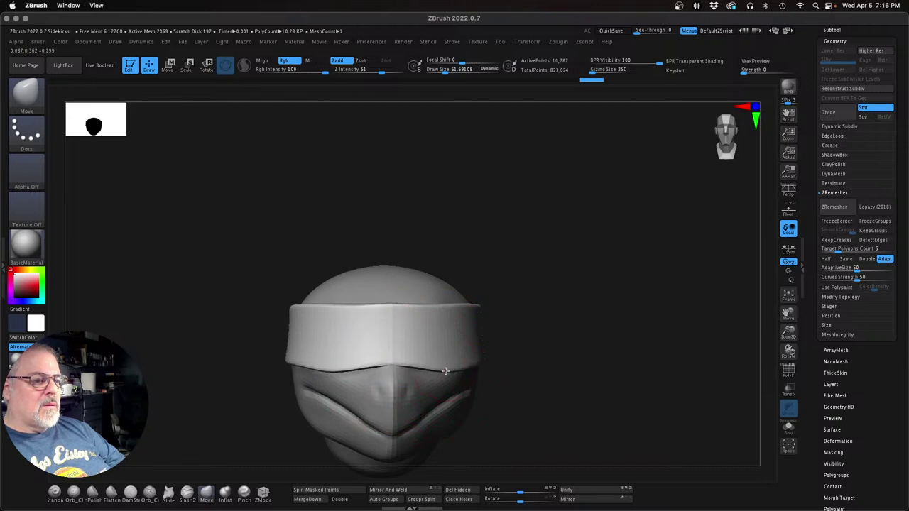
Step: Raise the band's lower edge over the beak and push its front face in toward the head with the Move brush
{"action": "left_click_drag", "start_coordinate": [273, 329], "coordinate": [535, 333]}
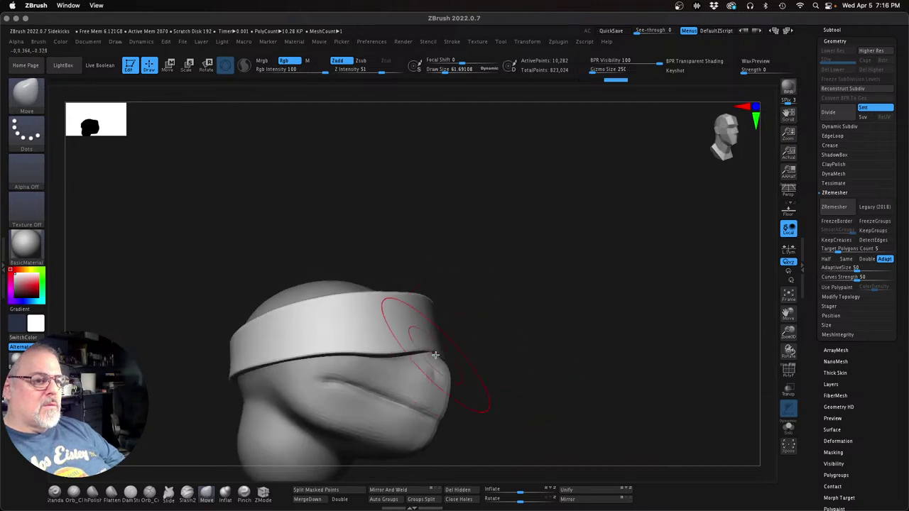
{"action": "left_click_drag", "start_coordinate": [437, 353], "coordinate": [437, 351]}
{"action": "left_click_drag", "start_coordinate": [430, 319], "coordinate": [422, 318]}
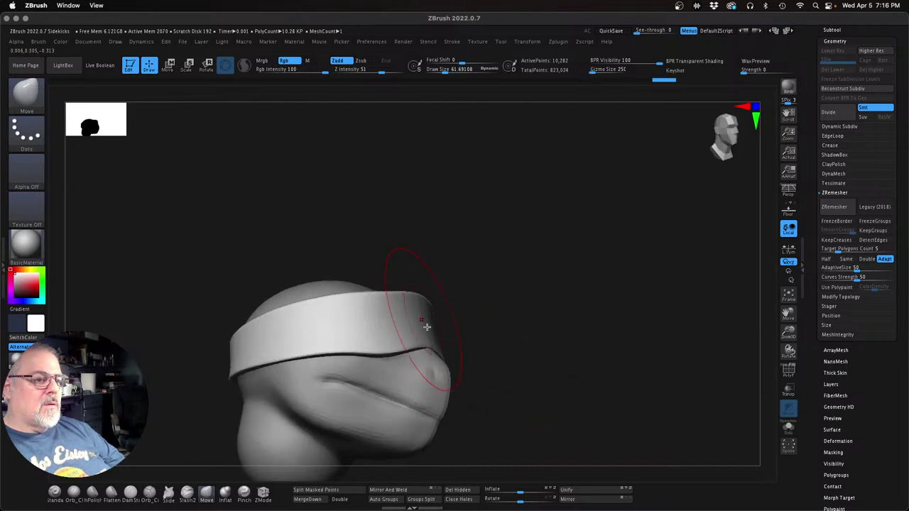
Step: Push the band's upper front rim in toward the forehead with the Move brush, working from above and the side
{"action": "mouse_move", "coordinate": [462, 341]}
{"action": "left_mouse_down"}
{"action": "mouse_move", "coordinate": [503, 325]}
{"action": "mouse_move", "coordinate": [499, 341]}
{"action": "mouse_move", "coordinate": [372, 313]}
{"action": "left_mouse_up"}
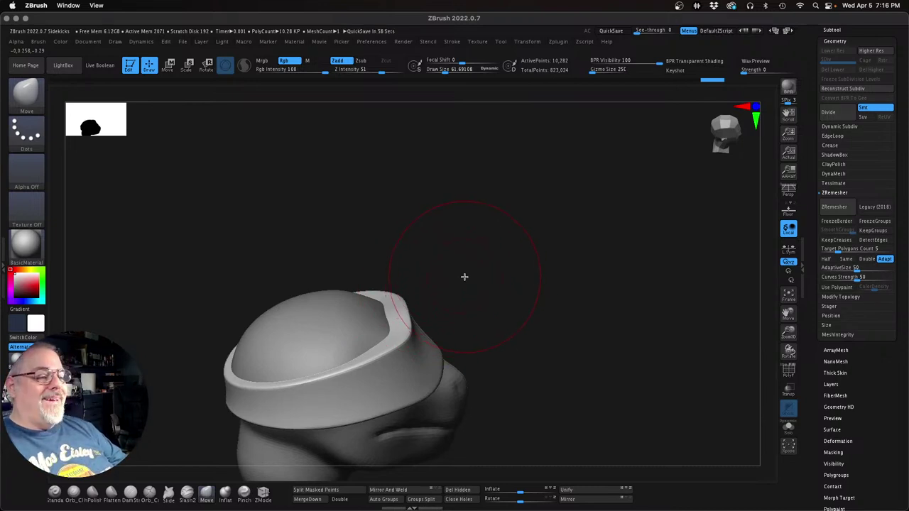
{"action": "mouse_move", "coordinate": [464, 277]}
{"action": "left_mouse_down"}
{"action": "mouse_move", "coordinate": [544, 301]}
{"action": "mouse_move", "coordinate": [540, 324]}
{"action": "mouse_move", "coordinate": [353, 281]}
{"action": "left_mouse_up"}
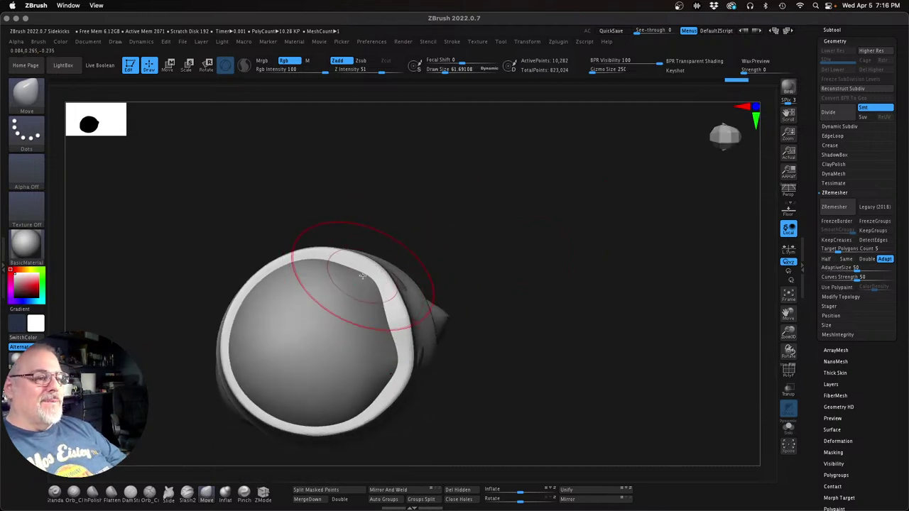
{"action": "mouse_move", "coordinate": [554, 301]}
{"action": "left_mouse_down"}
{"action": "mouse_move", "coordinate": [462, 306]}
{"action": "mouse_move", "coordinate": [552, 289]}
{"action": "mouse_move", "coordinate": [550, 270]}
{"action": "mouse_move", "coordinate": [574, 271]}
{"action": "mouse_move", "coordinate": [545, 320]}
{"action": "mouse_move", "coordinate": [642, 301]}
{"action": "mouse_move", "coordinate": [605, 286]}
{"action": "mouse_move", "coordinate": [613, 290]}
{"action": "left_mouse_up"}
{"action": "left_click_drag", "start_coordinate": [467, 284], "coordinate": [465, 287]}
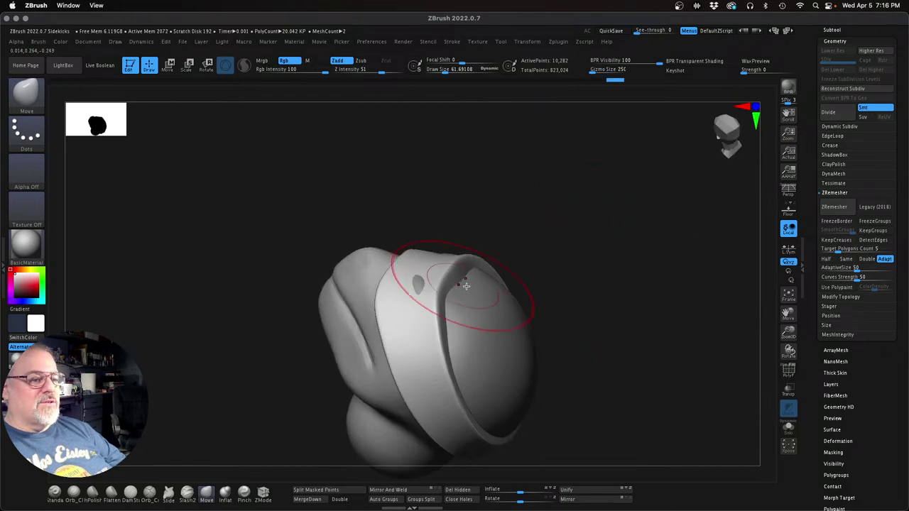
{"action": "mouse_move", "coordinate": [604, 291]}
{"action": "left_mouse_down"}
{"action": "mouse_move", "coordinate": [541, 297]}
{"action": "mouse_move", "coordinate": [522, 288]}
{"action": "mouse_move", "coordinate": [655, 307]}
{"action": "left_mouse_up"}
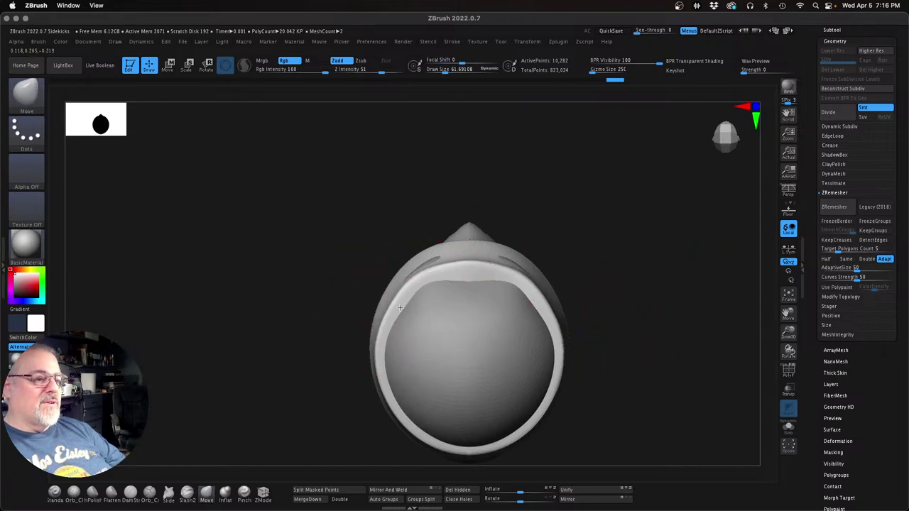
Step: Reshape the band's lower edge along the cheek with the Move brush so it follows the side of the face
{"action": "mouse_move", "coordinate": [604, 269]}
{"action": "left_mouse_down"}
{"action": "mouse_move", "coordinate": [634, 277]}
{"action": "mouse_move", "coordinate": [650, 314]}
{"action": "mouse_move", "coordinate": [657, 310]}
{"action": "mouse_move", "coordinate": [629, 329]}
{"action": "mouse_move", "coordinate": [638, 325]}
{"action": "left_mouse_up"}
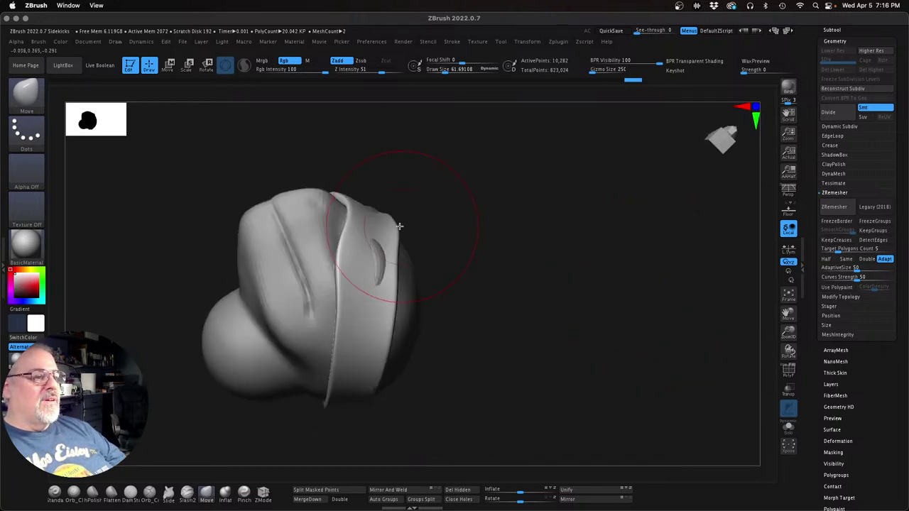
{"action": "left_click_drag", "start_coordinate": [352, 224], "coordinate": [338, 219]}
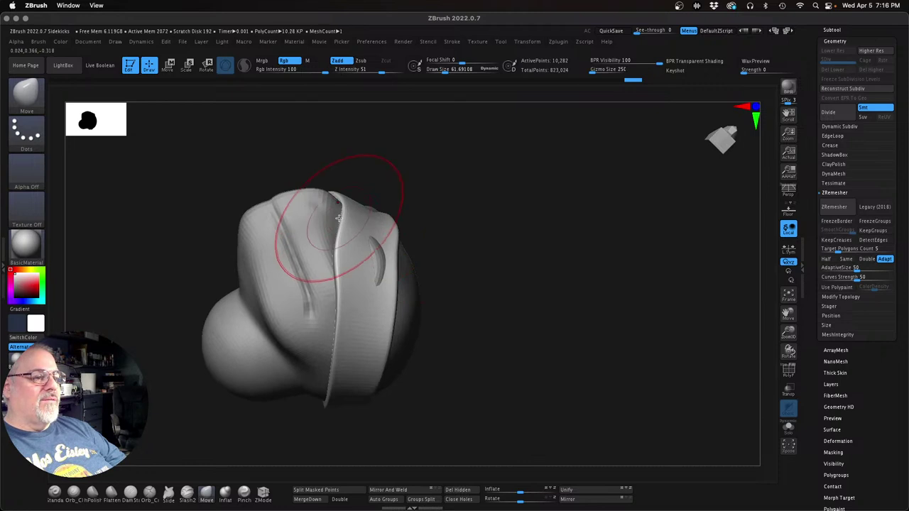
{"action": "left_click_drag", "start_coordinate": [339, 351], "coordinate": [346, 351]}
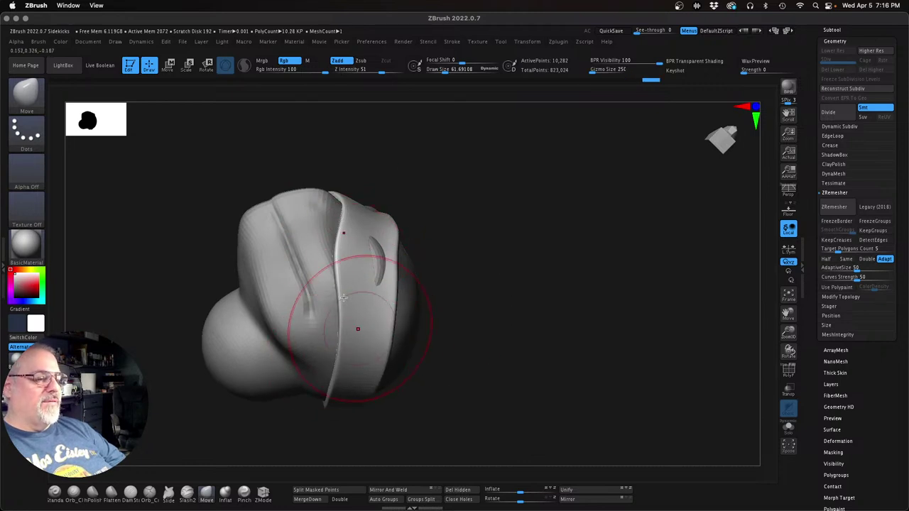
{"action": "left_click_drag", "start_coordinate": [344, 298], "coordinate": [336, 294]}
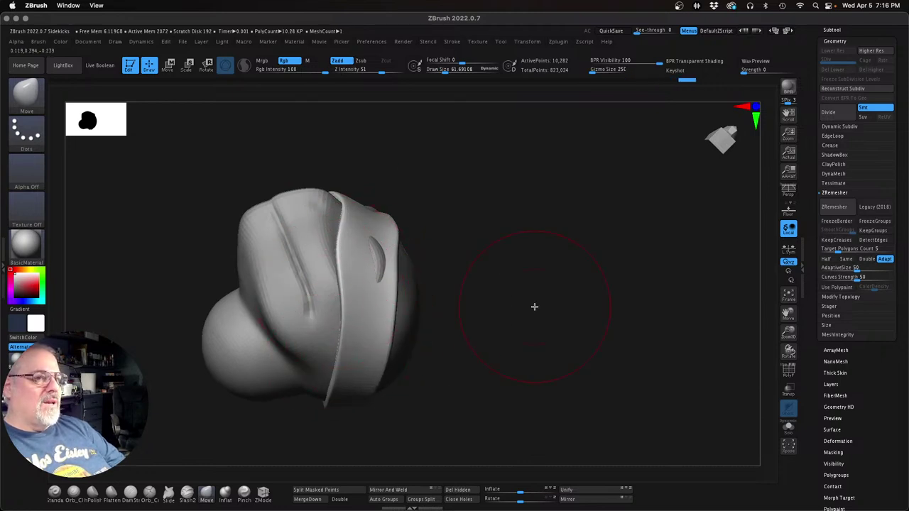
Step: Adjust the band's upper rim near the temples from above with the Move brush so it hugs the skull evenly
{"action": "mouse_move", "coordinate": [535, 307]}
{"action": "left_mouse_down"}
{"action": "mouse_move", "coordinate": [574, 274]}
{"action": "mouse_move", "coordinate": [598, 289]}
{"action": "left_mouse_up"}
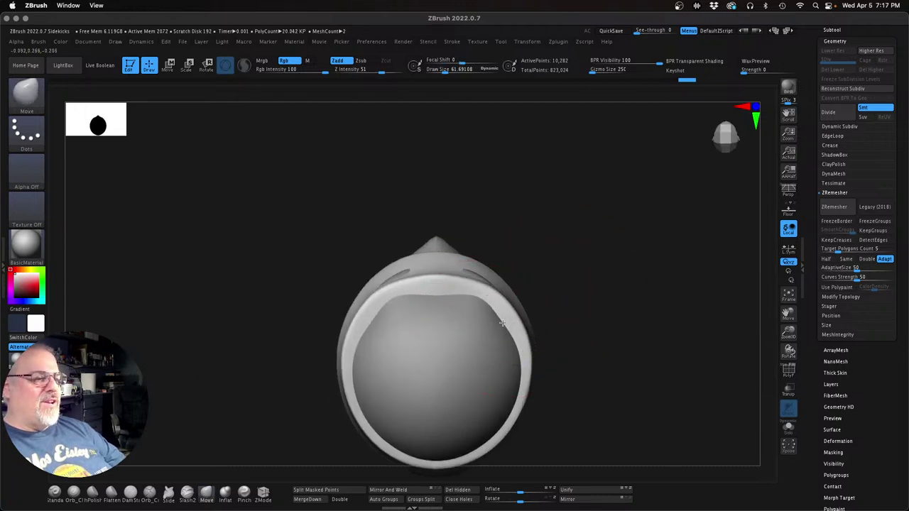
{"action": "left_click_drag", "start_coordinate": [500, 325], "coordinate": [497, 334]}
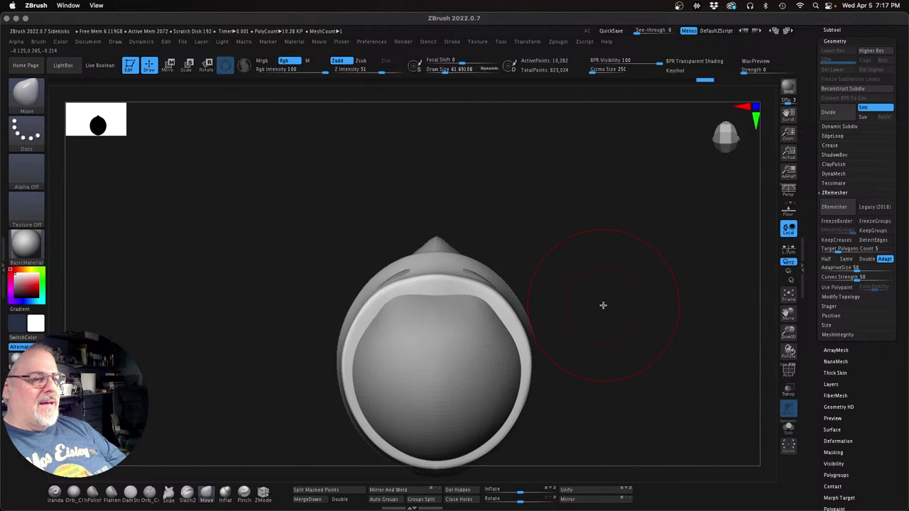
{"action": "left_click_drag", "start_coordinate": [603, 306], "coordinate": [640, 305]}
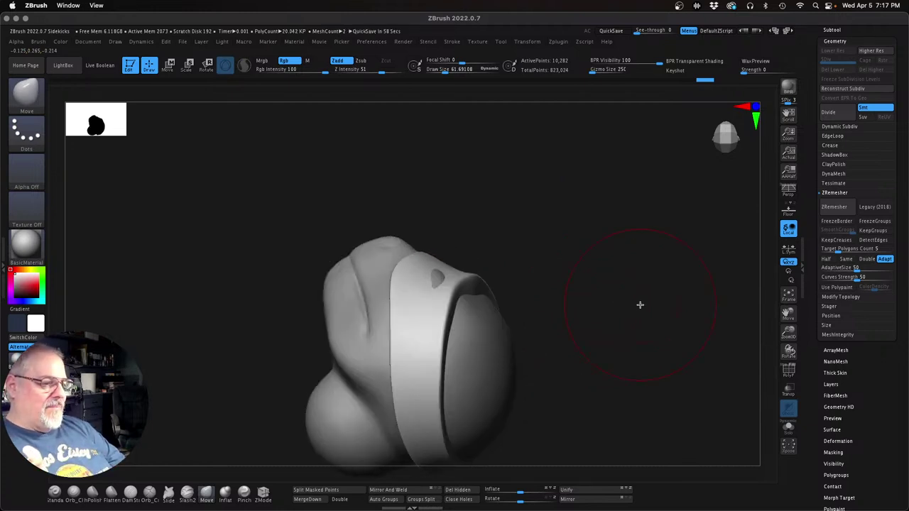
{"action": "left_click_drag", "start_coordinate": [641, 304], "coordinate": [627, 336]}
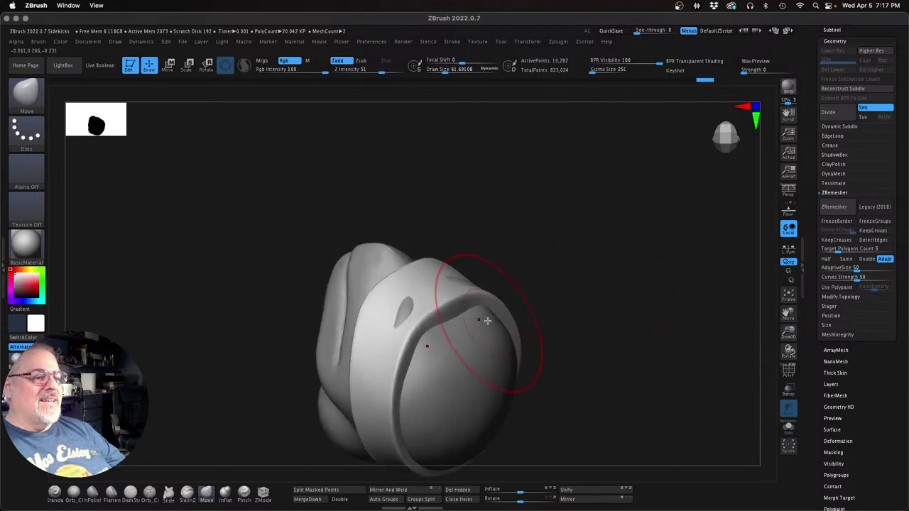
Step: Nudge the band's upper rim around the crown with the Move brush, working from above
{"action": "mouse_move", "coordinate": [432, 291]}
{"action": "left_mouse_down"}
{"action": "mouse_move", "coordinate": [453, 307]}
{"action": "mouse_move", "coordinate": [447, 296]}
{"action": "left_mouse_up"}
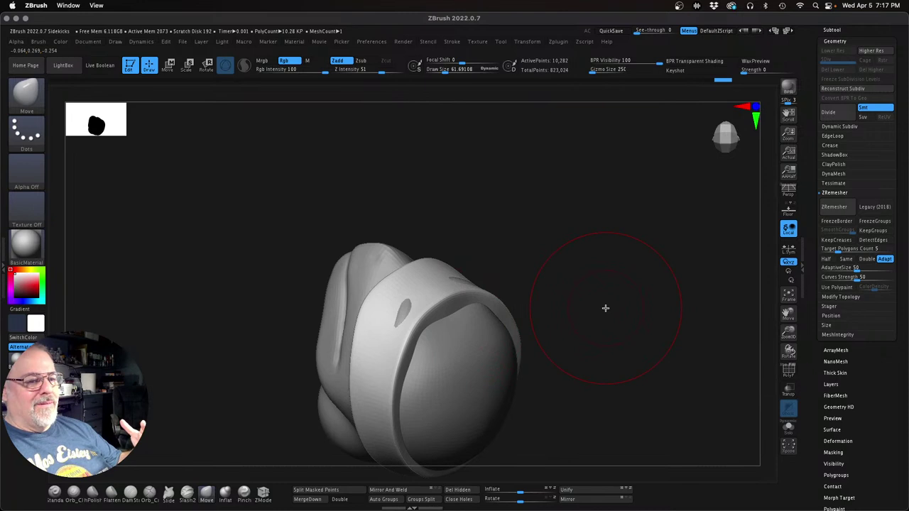
{"action": "mouse_move", "coordinate": [605, 321]}
{"action": "left_mouse_down"}
{"action": "mouse_move", "coordinate": [511, 319]}
{"action": "mouse_move", "coordinate": [508, 294]}
{"action": "left_mouse_up"}
{"action": "left_click_drag", "start_coordinate": [603, 274], "coordinate": [619, 326]}
{"action": "mouse_move", "coordinate": [681, 350]}
{"action": "left_mouse_down"}
{"action": "mouse_move", "coordinate": [633, 359]}
{"action": "mouse_move", "coordinate": [642, 331]}
{"action": "mouse_move", "coordinate": [632, 310]}
{"action": "mouse_move", "coordinate": [622, 359]}
{"action": "left_mouse_up"}
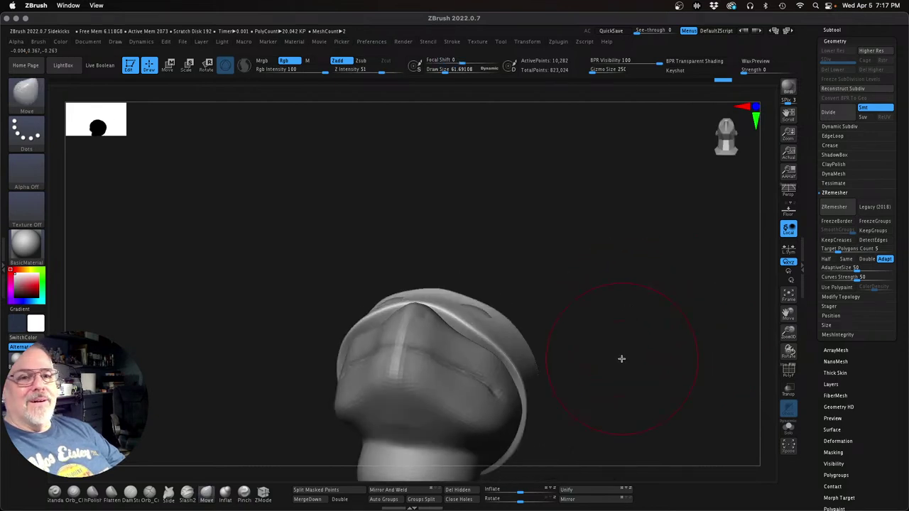
Step: Select the head subtool and nudge the beak's surface beneath the band's lower edge with the Move brush
{"action": "key", "text": "Up"}
{"action": "key", "text": "Up"}
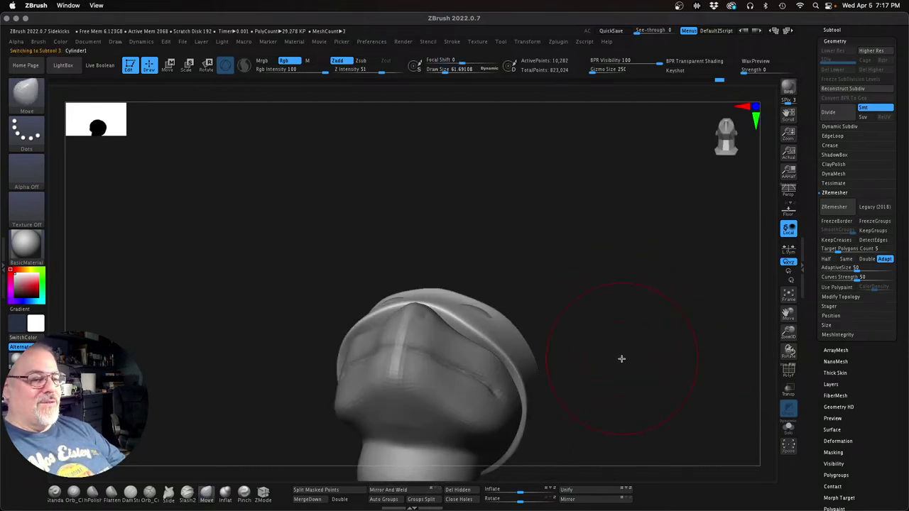
{"action": "left_click_drag", "start_coordinate": [622, 352], "coordinate": [625, 365]}
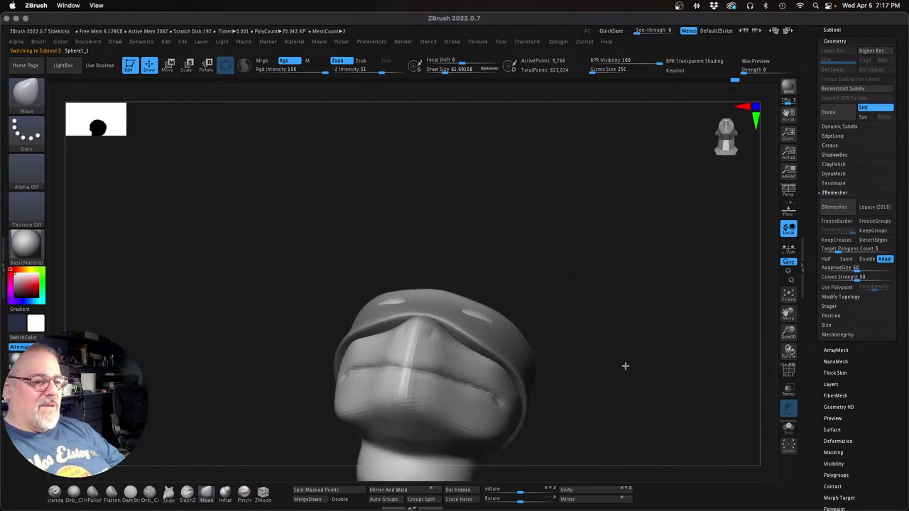
{"action": "left_click_drag", "start_coordinate": [470, 342], "coordinate": [472, 338]}
Step: Select the band and pull its front outward over the brow with the Move brush so it covers the protruding head surface
{"action": "mouse_move", "coordinate": [561, 327]}
{"action": "left_mouse_down"}
{"action": "mouse_move", "coordinate": [637, 291]}
{"action": "mouse_move", "coordinate": [653, 294]}
{"action": "mouse_move", "coordinate": [603, 303]}
{"action": "mouse_move", "coordinate": [638, 292]}
{"action": "left_mouse_up"}
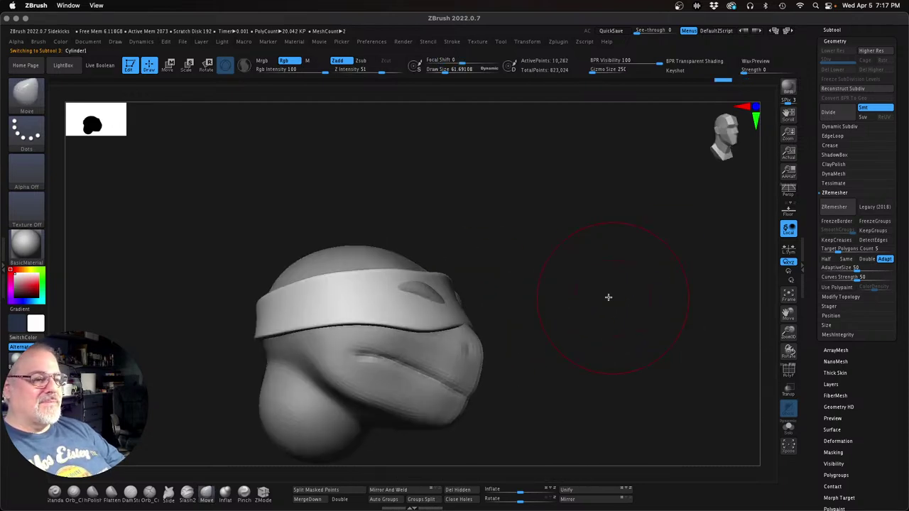
{"action": "left_click_drag", "start_coordinate": [578, 276], "coordinate": [570, 268]}
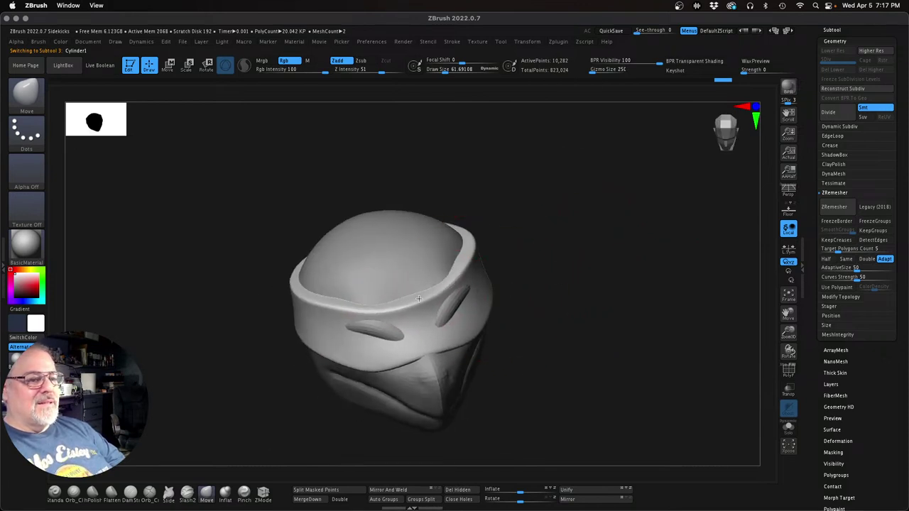
{"action": "left_click_drag", "start_coordinate": [444, 299], "coordinate": [450, 306]}
{"action": "left_click_drag", "start_coordinate": [498, 284], "coordinate": [532, 286]}
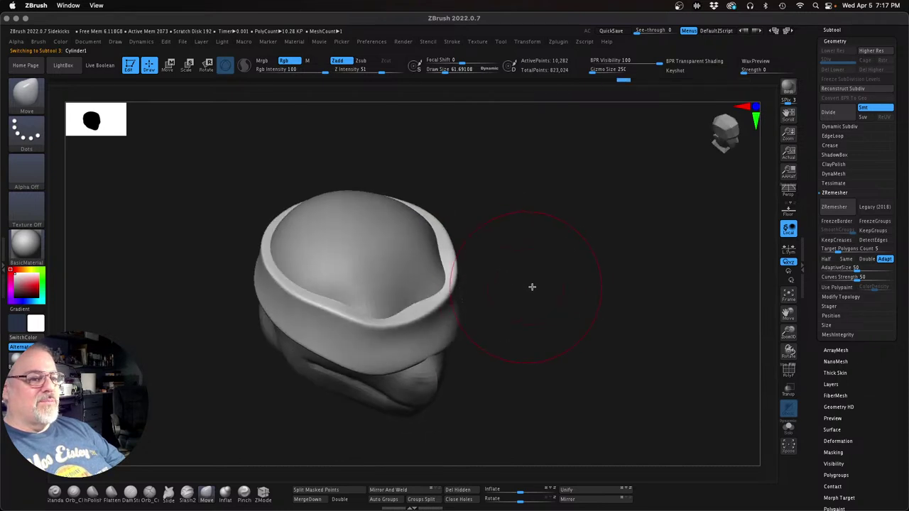
Step: Select the head and pull the forehead and brow out to meet the band's rim, smoothing the brow surface
{"action": "key", "text": "Up"}
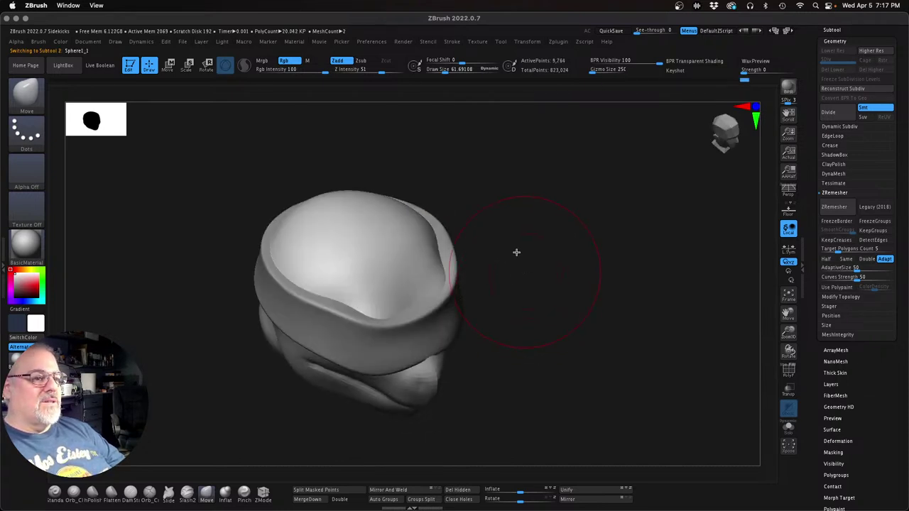
{"action": "mouse_move", "coordinate": [444, 260]}
{"action": "left_mouse_down"}
{"action": "mouse_move", "coordinate": [450, 262]}
{"action": "mouse_move", "coordinate": [452, 240]}
{"action": "left_mouse_up"}
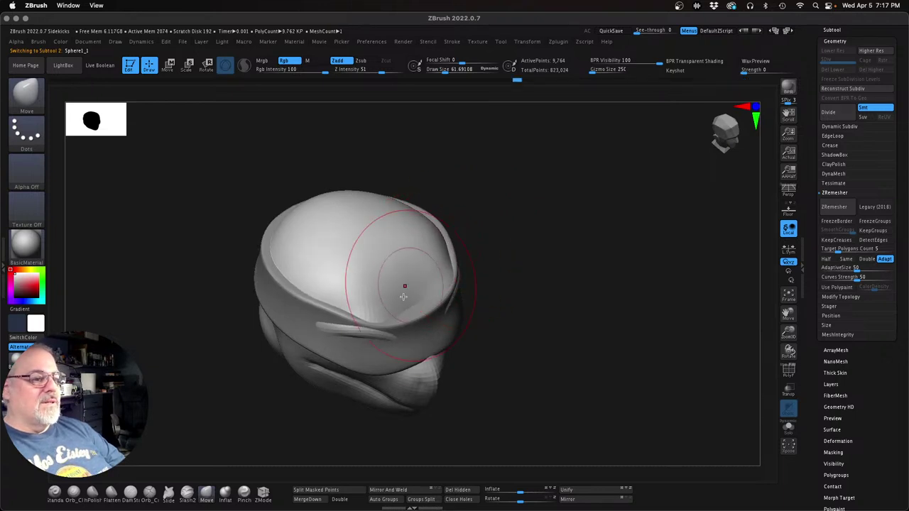
{"action": "mouse_move", "coordinate": [385, 313]}
{"action": "left_mouse_down"}
{"action": "mouse_move", "coordinate": [387, 321]}
{"action": "mouse_move", "coordinate": [353, 332]}
{"action": "left_mouse_up"}
{"action": "mouse_move", "coordinate": [610, 313]}
{"action": "left_mouse_down"}
{"action": "mouse_move", "coordinate": [591, 258]}
{"action": "mouse_move", "coordinate": [481, 304]}
{"action": "mouse_move", "coordinate": [532, 306]}
{"action": "left_mouse_up"}
{"action": "left_click_drag", "start_coordinate": [352, 333], "coordinate": [344, 329], "text": "shift"}
{"action": "mouse_move", "coordinate": [544, 283]}
{"action": "left_mouse_down"}
{"action": "mouse_move", "coordinate": [586, 278]}
{"action": "mouse_move", "coordinate": [579, 308]}
{"action": "mouse_move", "coordinate": [580, 278]}
{"action": "left_mouse_up"}
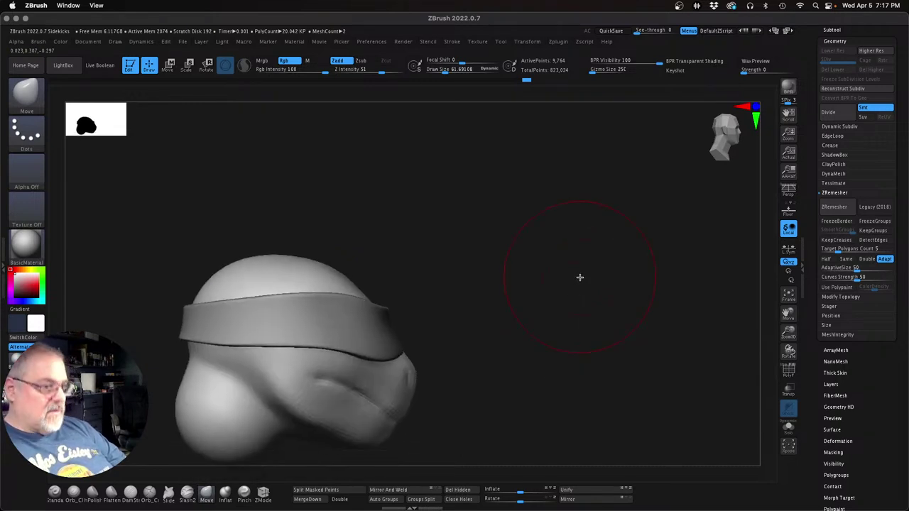
Step: Select the band and adjust its side and front over the brow with the Move brush
{"action": "key", "text": "Down"}
{"action": "left_click_drag", "start_coordinate": [343, 328], "coordinate": [344, 338]}
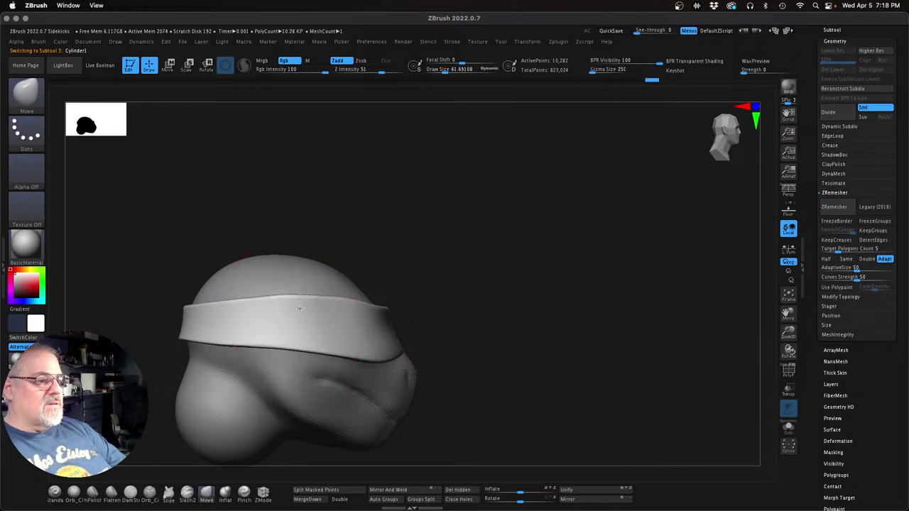
{"action": "left_click_drag", "start_coordinate": [463, 244], "coordinate": [377, 284]}
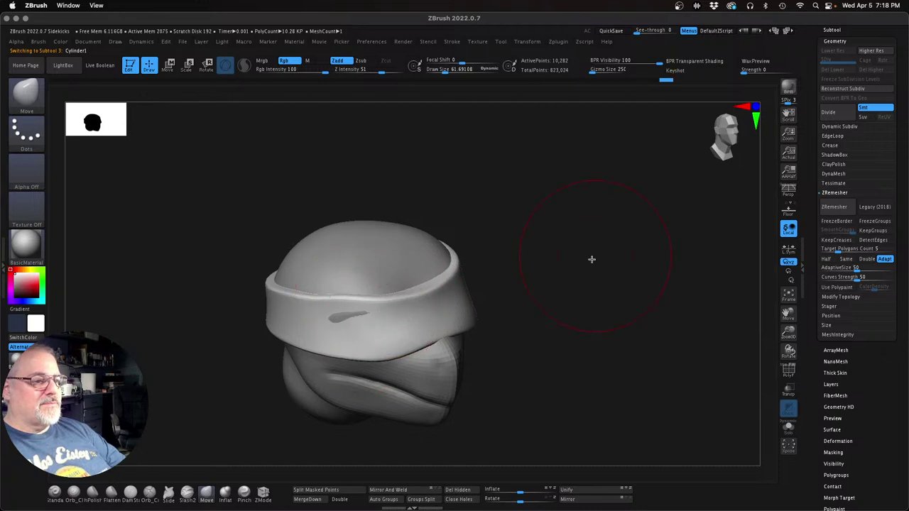
{"action": "mouse_move", "coordinate": [590, 260]}
{"action": "left_mouse_down"}
{"action": "mouse_move", "coordinate": [544, 294]}
{"action": "mouse_move", "coordinate": [497, 264]}
{"action": "mouse_move", "coordinate": [584, 201]}
{"action": "mouse_move", "coordinate": [623, 188]}
{"action": "mouse_move", "coordinate": [485, 299]}
{"action": "left_mouse_up"}
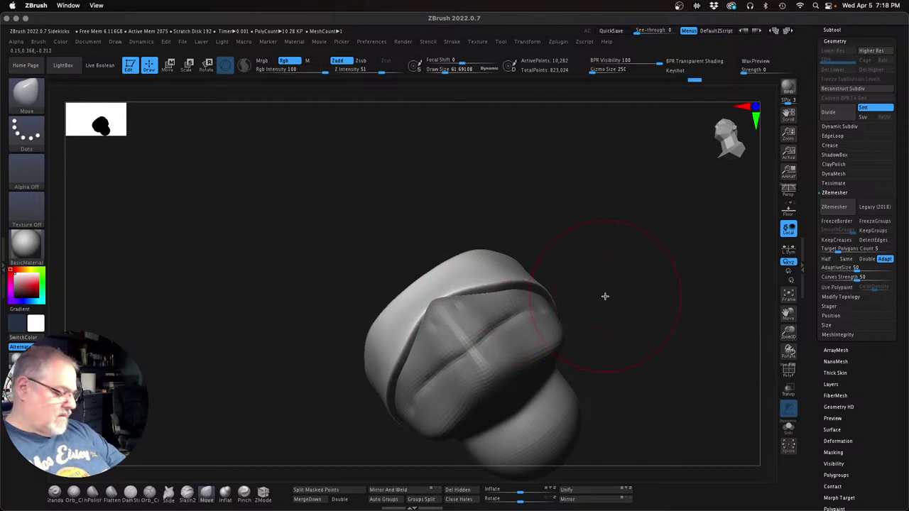
Step: Refine the band's lower edge around the beak and cheek using a Move brush of about size 30, and smooth its upper rim
{"action": "key", "text": "s"}
{"action": "left_click_drag", "start_coordinate": [605, 297], "coordinate": [597, 297]}
{"action": "mouse_move", "coordinate": [625, 263]}
{"action": "left_mouse_down"}
{"action": "mouse_move", "coordinate": [453, 272]}
{"action": "mouse_move", "coordinate": [441, 302]}
{"action": "left_mouse_up"}
{"action": "left_click_drag", "start_coordinate": [619, 304], "coordinate": [512, 293]}
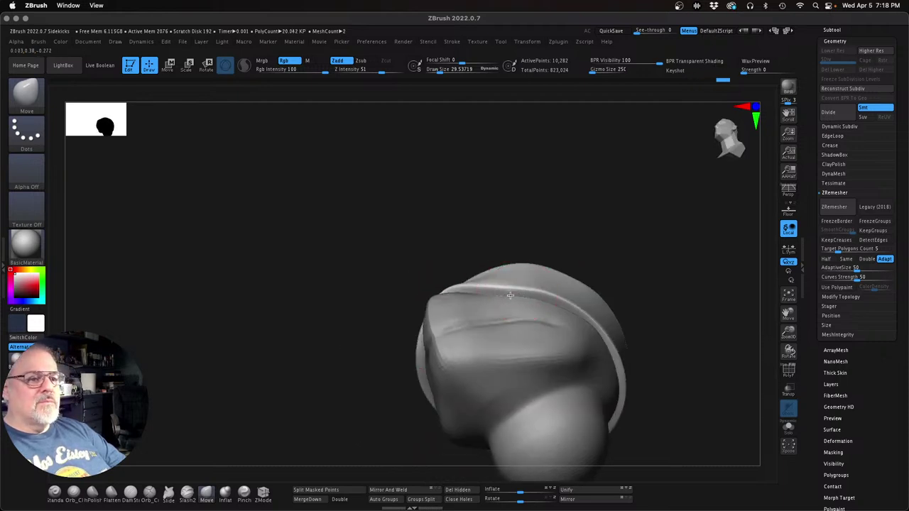
{"action": "mouse_move", "coordinate": [650, 206]}
{"action": "left_mouse_down"}
{"action": "mouse_move", "coordinate": [673, 236]}
{"action": "mouse_move", "coordinate": [637, 280]}
{"action": "mouse_move", "coordinate": [689, 274]}
{"action": "mouse_move", "coordinate": [574, 219]}
{"action": "mouse_move", "coordinate": [478, 301]}
{"action": "left_mouse_up"}
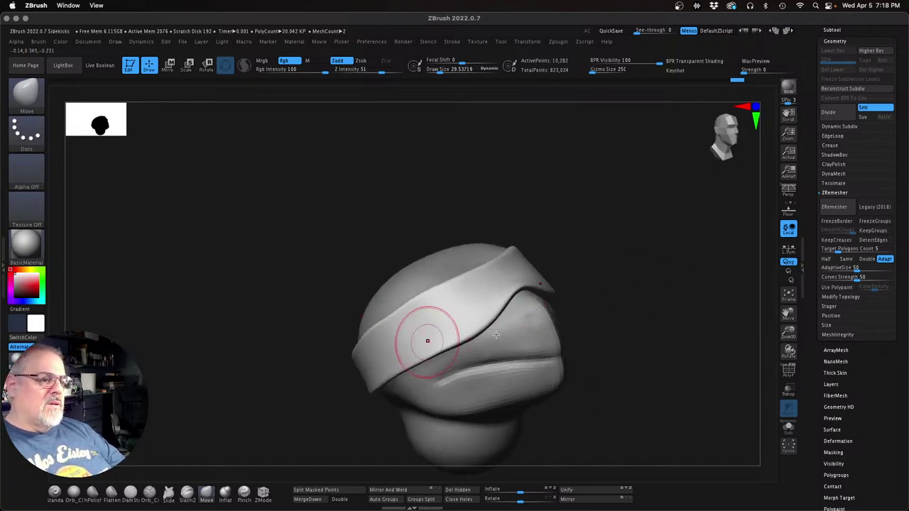
{"action": "left_click_drag", "start_coordinate": [666, 278], "coordinate": [670, 279]}
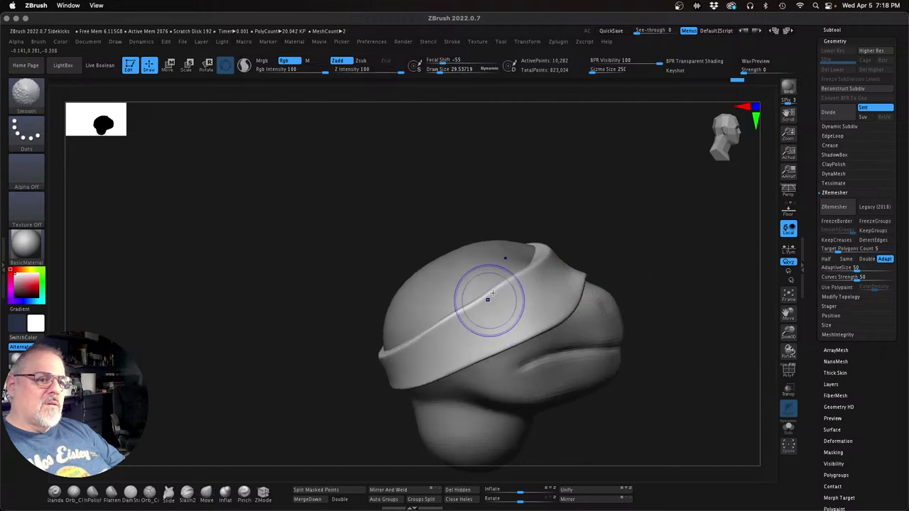
{"action": "left_click_drag", "start_coordinate": [492, 294], "coordinate": [465, 307], "text": "shift"}
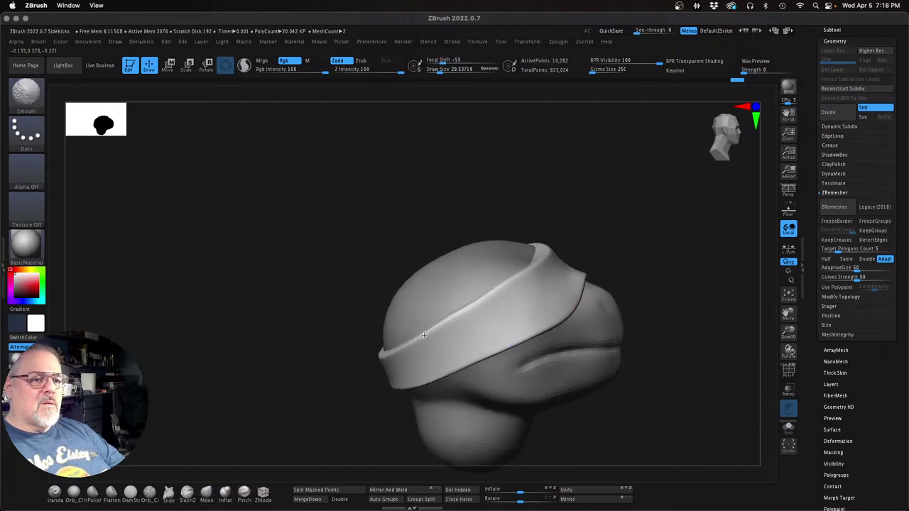
Step: Carve slanted eye openings into the front of the band with the Orb_Cracks brush
{"action": "left_click", "coordinate": [149, 491]}
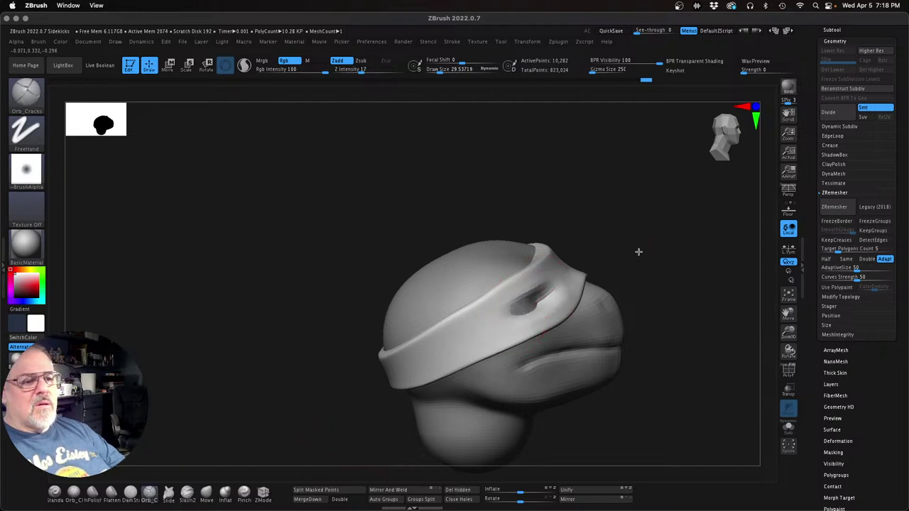
{"action": "left_click_drag", "start_coordinate": [639, 252], "coordinate": [568, 291]}
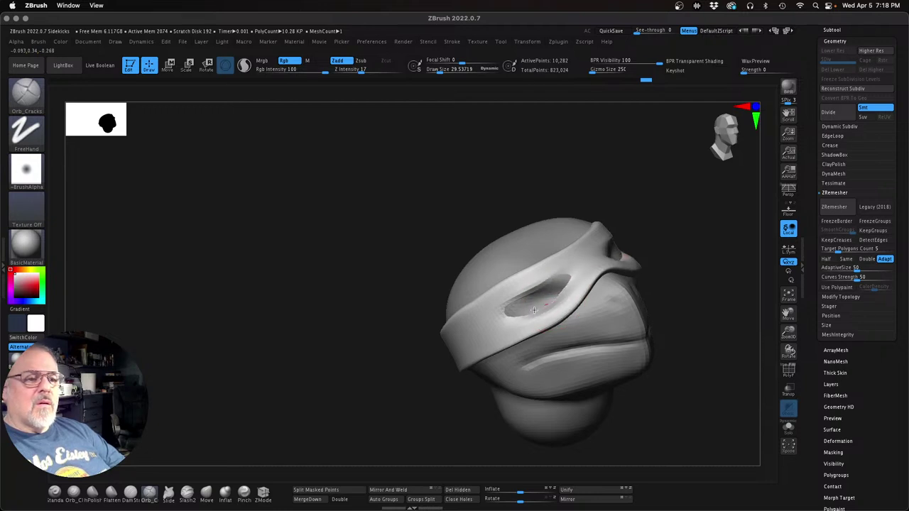
{"action": "left_click_drag", "start_coordinate": [534, 311], "coordinate": [541, 314]}
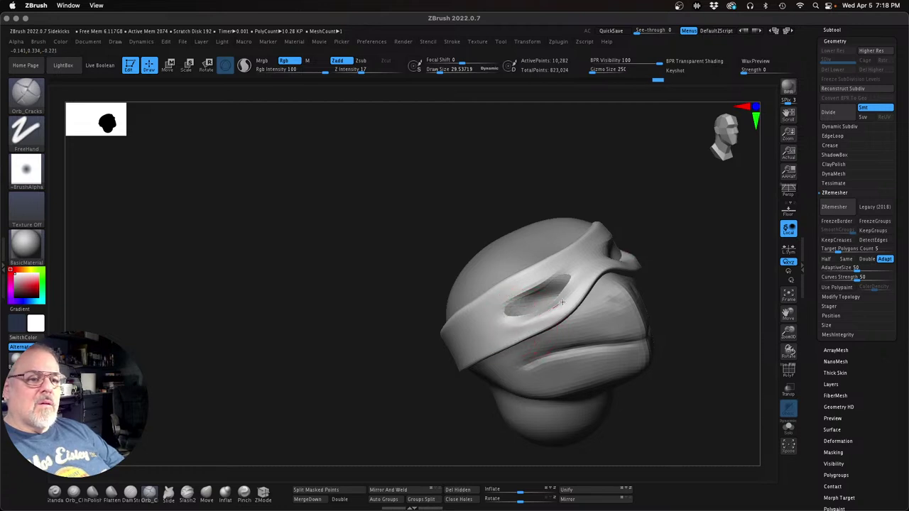
{"action": "mouse_move", "coordinate": [573, 288]}
{"action": "left_mouse_down"}
{"action": "mouse_move", "coordinate": [469, 301]}
{"action": "mouse_move", "coordinate": [490, 305]}
{"action": "mouse_move", "coordinate": [588, 264]}
{"action": "left_mouse_up"}
Step: Raise the mask's brow and widen the eye openings with the Move brush at a draw size of about 40
{"action": "mouse_move", "coordinate": [443, 424]}
{"action": "left_mouse_down"}
{"action": "mouse_move", "coordinate": [394, 428]}
{"action": "mouse_move", "coordinate": [365, 412]}
{"action": "mouse_move", "coordinate": [388, 440]}
{"action": "mouse_move", "coordinate": [368, 417]}
{"action": "mouse_move", "coordinate": [311, 424]}
{"action": "left_mouse_up"}
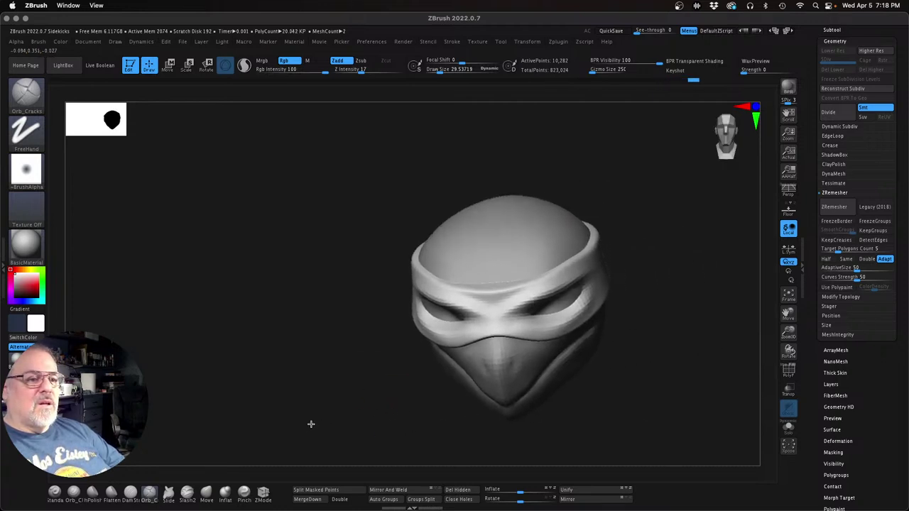
{"action": "left_click_drag", "start_coordinate": [449, 347], "coordinate": [526, 294], "text": "alt"}
{"action": "left_click_drag", "start_coordinate": [662, 357], "coordinate": [642, 343]}
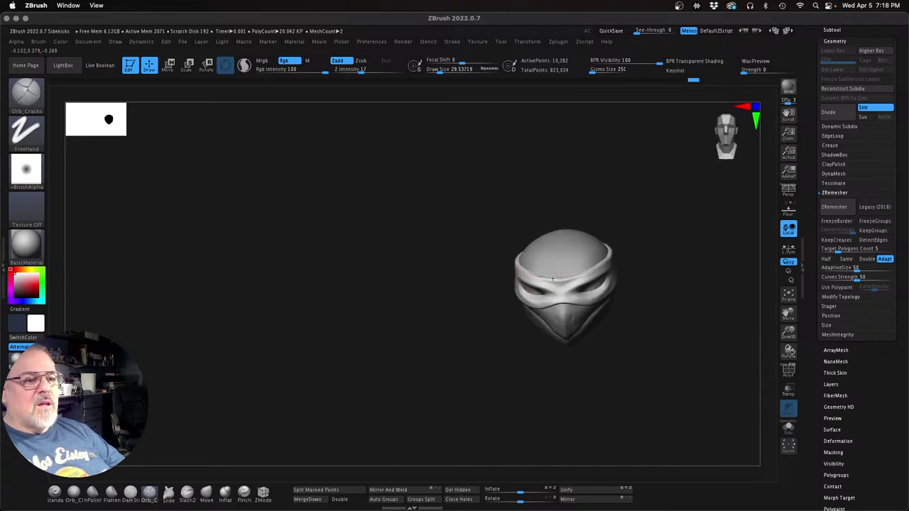
{"action": "left_click_drag", "start_coordinate": [686, 254], "coordinate": [532, 278]}
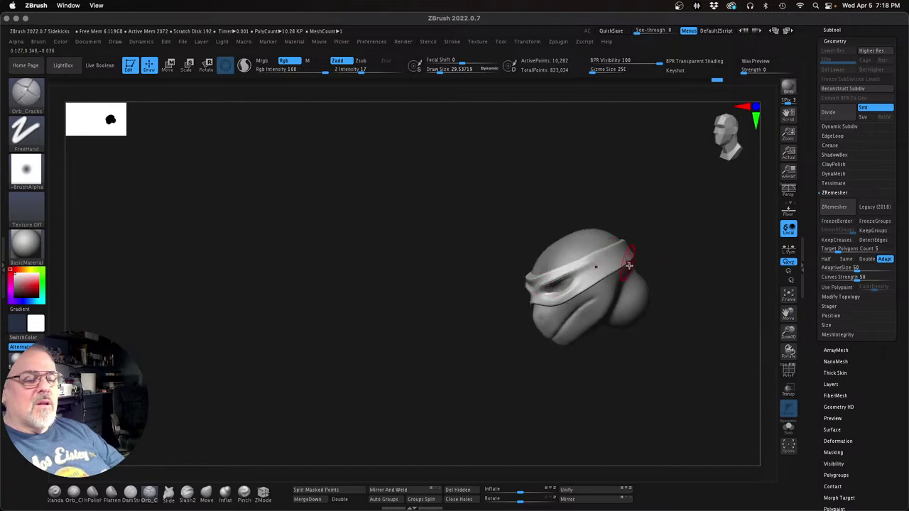
{"action": "mouse_move", "coordinate": [649, 354]}
{"action": "left_mouse_down"}
{"action": "mouse_move", "coordinate": [665, 346]}
{"action": "mouse_move", "coordinate": [615, 374]}
{"action": "left_mouse_up"}
{"action": "left_click_drag", "start_coordinate": [793, 331], "coordinate": [807, 344]}
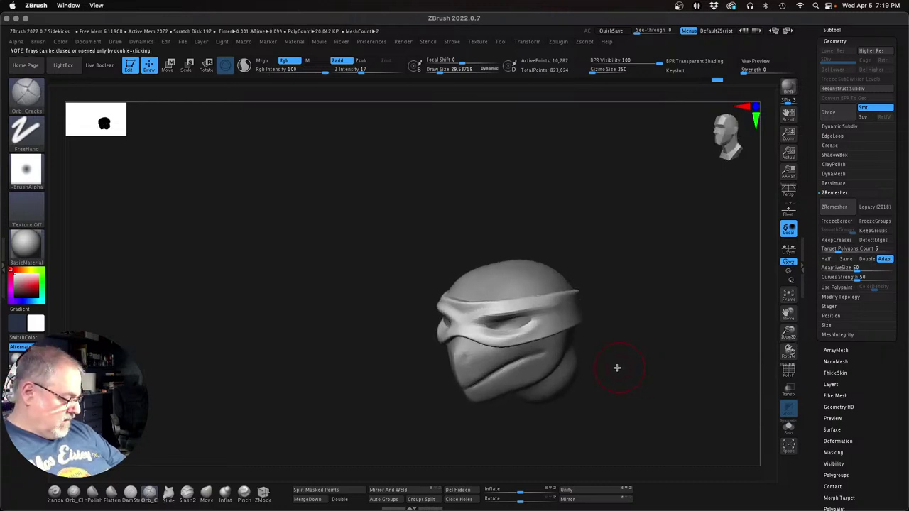
{"action": "key", "text": "s"}
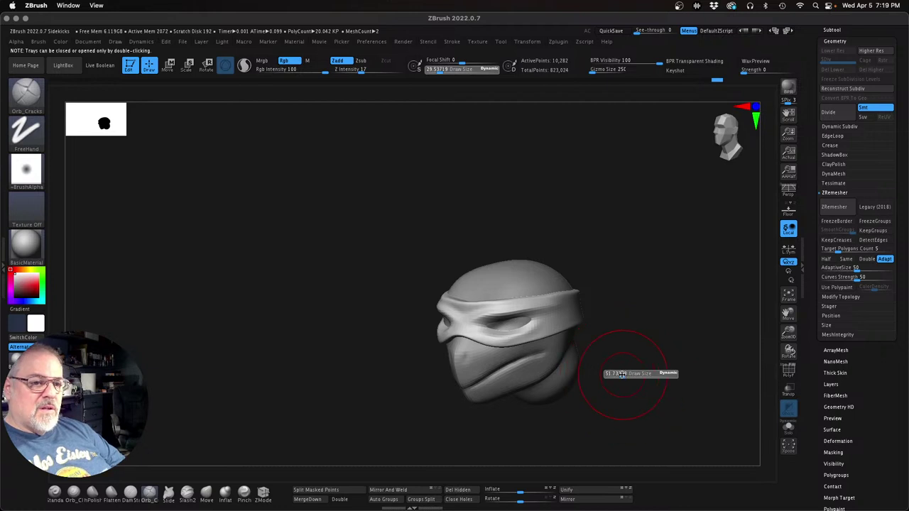
{"action": "left_click_drag", "start_coordinate": [622, 374], "coordinate": [339, 444]}
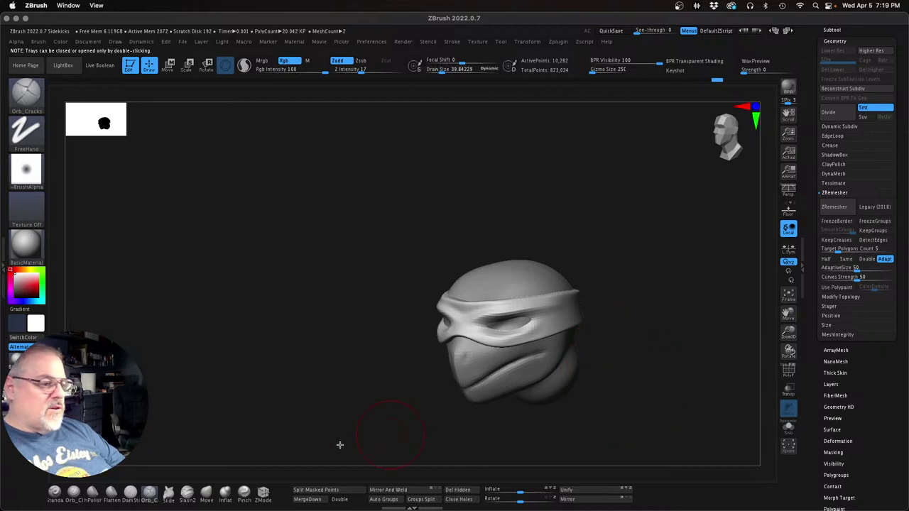
{"action": "left_click", "coordinate": [204, 495]}
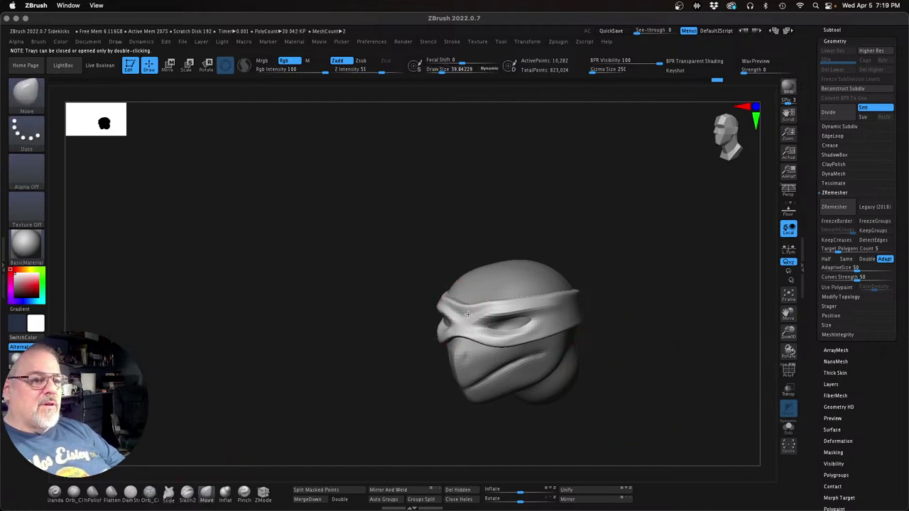
{"action": "mouse_move", "coordinate": [468, 314]}
{"action": "left_mouse_down"}
{"action": "mouse_move", "coordinate": [456, 306]}
{"action": "mouse_move", "coordinate": [518, 307]}
{"action": "mouse_move", "coordinate": [492, 301]}
{"action": "mouse_move", "coordinate": [538, 296]}
{"action": "left_mouse_up"}
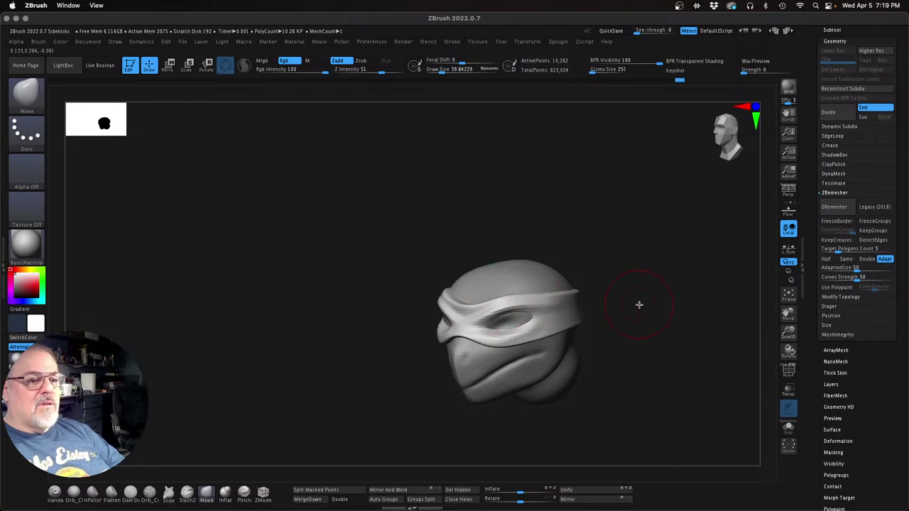
Step: Examine the masked head from the front and at an angle, both from far away and close up
{"action": "mouse_move", "coordinate": [639, 305]}
{"action": "left_mouse_down"}
{"action": "mouse_move", "coordinate": [574, 307]}
{"action": "mouse_move", "coordinate": [630, 300]}
{"action": "left_mouse_up"}
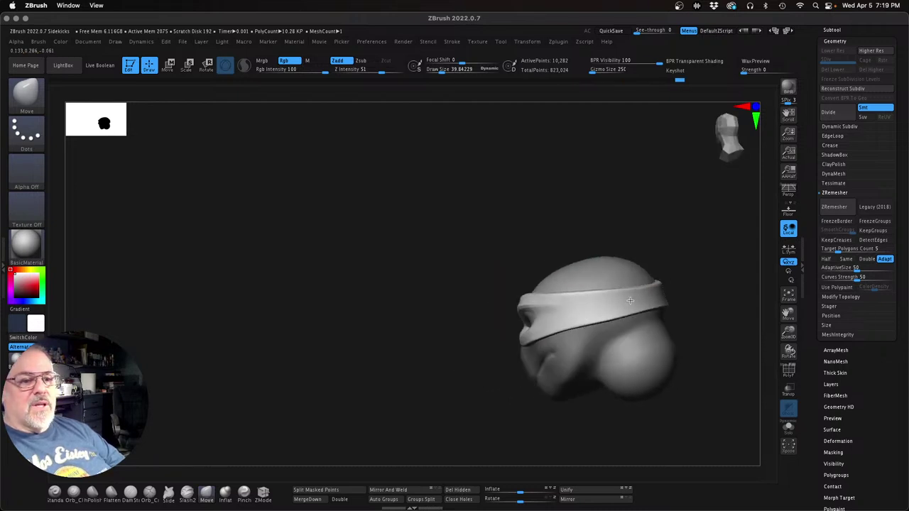
{"action": "key", "text": "super+shift+z"}
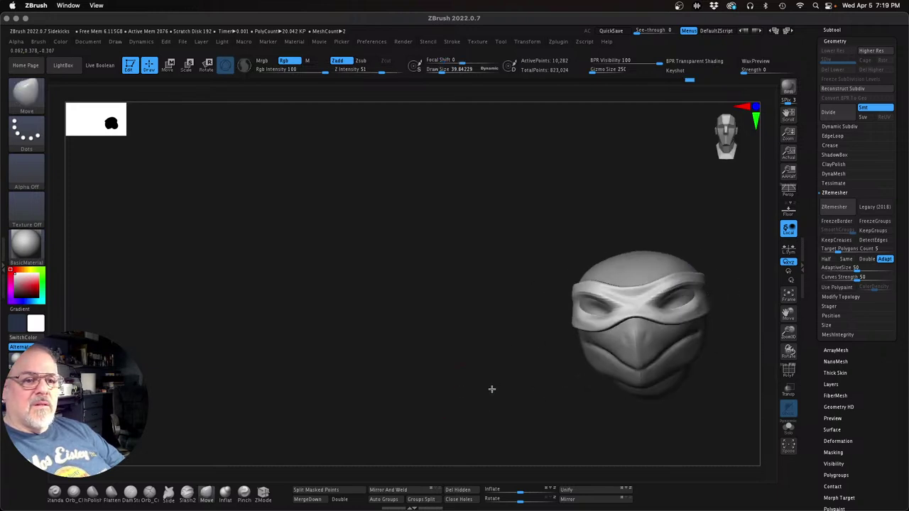
{"action": "left_click_drag", "start_coordinate": [492, 389], "coordinate": [318, 392], "text": "alt"}
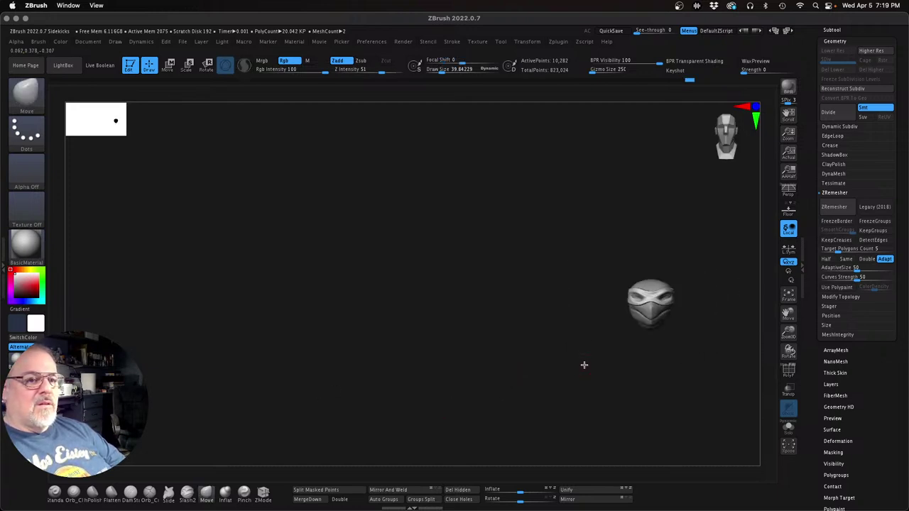
{"action": "left_click_drag", "start_coordinate": [584, 365], "coordinate": [417, 379]}
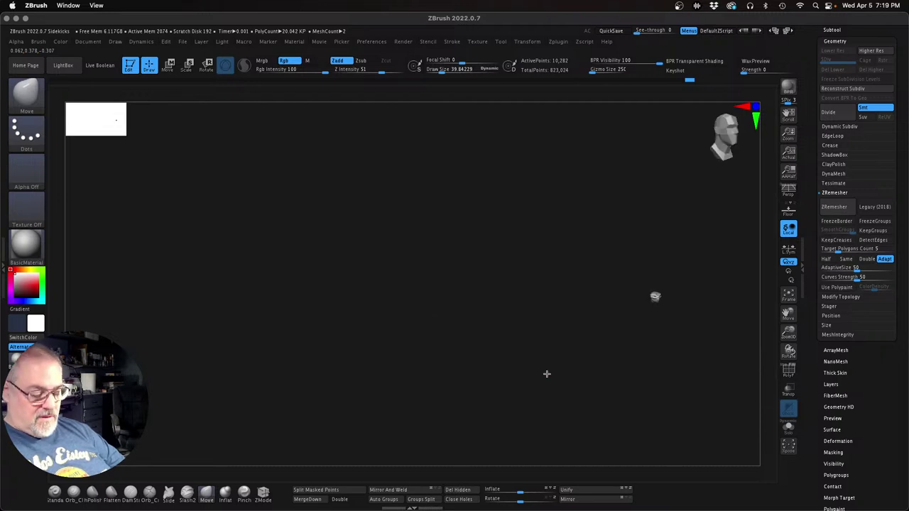
{"action": "left_click_drag", "start_coordinate": [651, 349], "coordinate": [422, 320]}
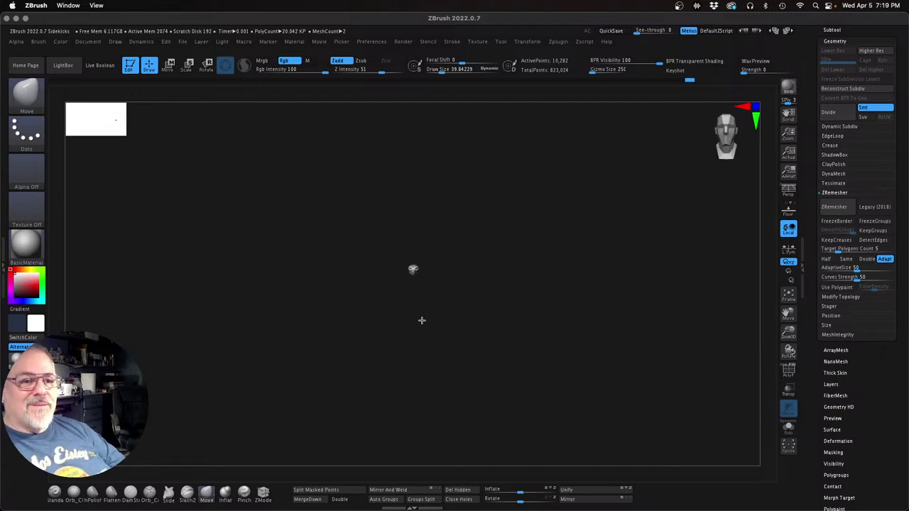
{"action": "left_click_drag", "start_coordinate": [784, 331], "coordinate": [899, 476]}
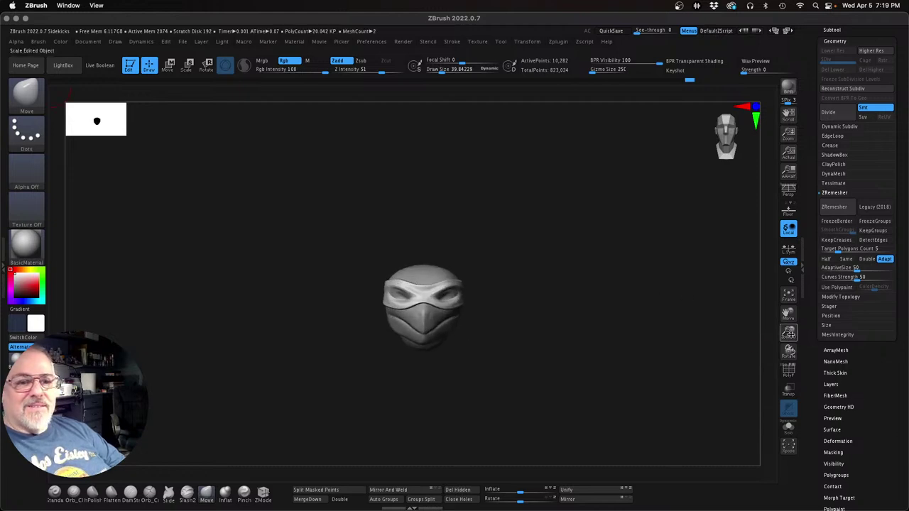
{"action": "left_click_drag", "start_coordinate": [787, 331], "coordinate": [837, 355]}
{"action": "left_click_drag", "start_coordinate": [776, 332], "coordinate": [640, 355]}
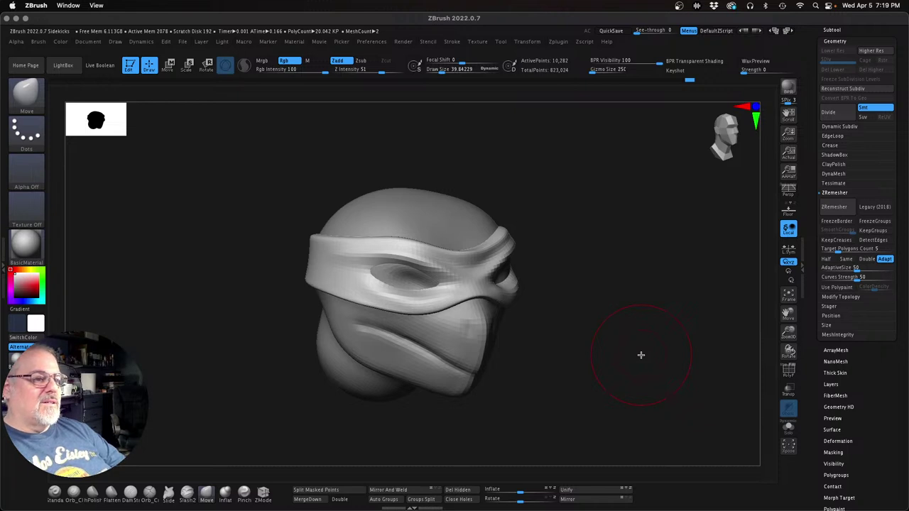
Step: Carve creases around the mask's eye openings with the Orb_Cracks brush at a draw size of about 17
{"action": "left_click", "coordinate": [149, 491]}
{"action": "mouse_move", "coordinate": [366, 271]}
{"action": "left_mouse_down"}
{"action": "mouse_move", "coordinate": [386, 263]}
{"action": "mouse_move", "coordinate": [383, 278]}
{"action": "mouse_move", "coordinate": [372, 281]}
{"action": "mouse_move", "coordinate": [390, 289]}
{"action": "mouse_move", "coordinate": [361, 270]}
{"action": "mouse_move", "coordinate": [377, 258]}
{"action": "mouse_move", "coordinate": [462, 271]}
{"action": "mouse_move", "coordinate": [428, 301]}
{"action": "left_mouse_up"}
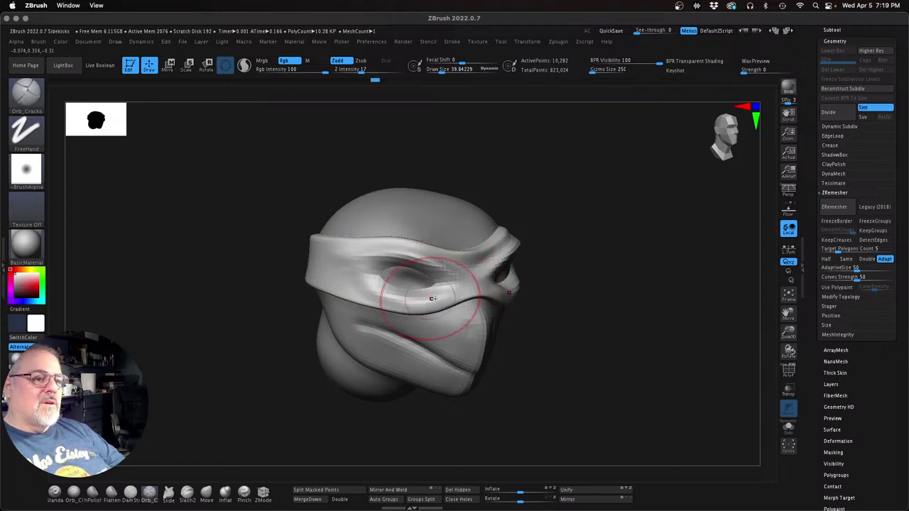
{"action": "key", "text": "ctrl+z"}
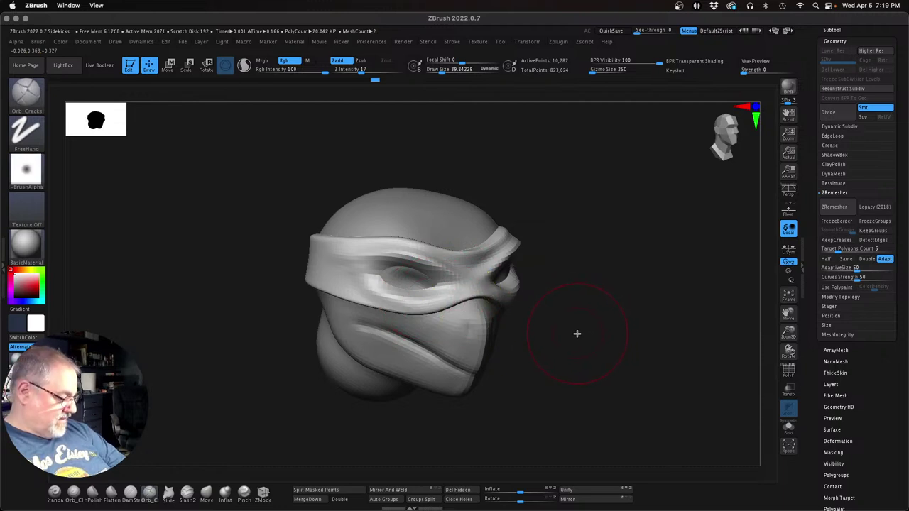
{"action": "key", "text": "s"}
{"action": "left_click_drag", "start_coordinate": [580, 332], "coordinate": [568, 334]}
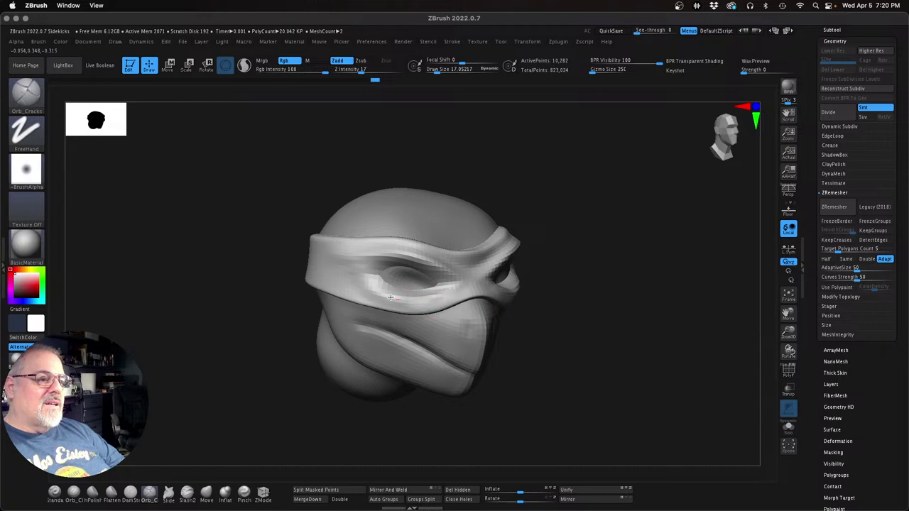
{"action": "left_click_drag", "start_coordinate": [358, 276], "coordinate": [388, 264]}
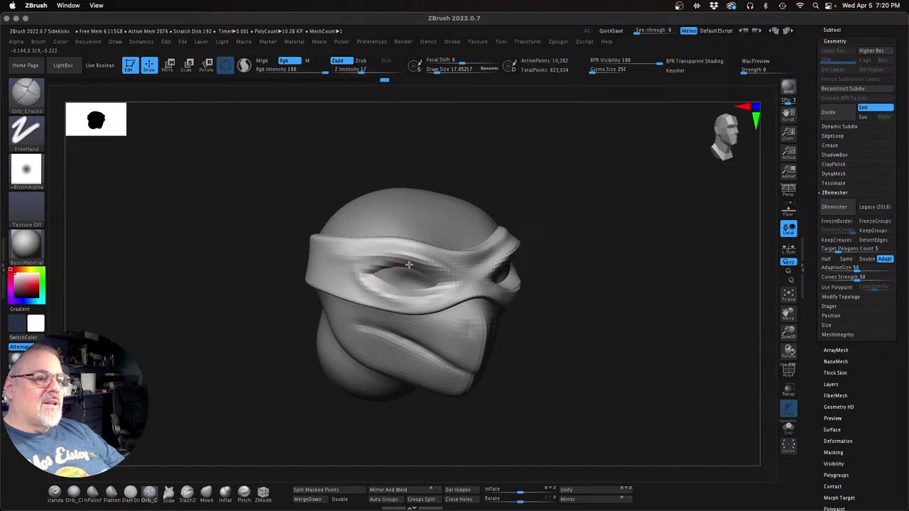
{"action": "mouse_move", "coordinate": [443, 277]}
{"action": "left_mouse_down"}
{"action": "mouse_move", "coordinate": [443, 264]}
{"action": "mouse_move", "coordinate": [399, 261]}
{"action": "left_mouse_up"}
{"action": "left_click_drag", "start_coordinate": [339, 268], "coordinate": [309, 264]}
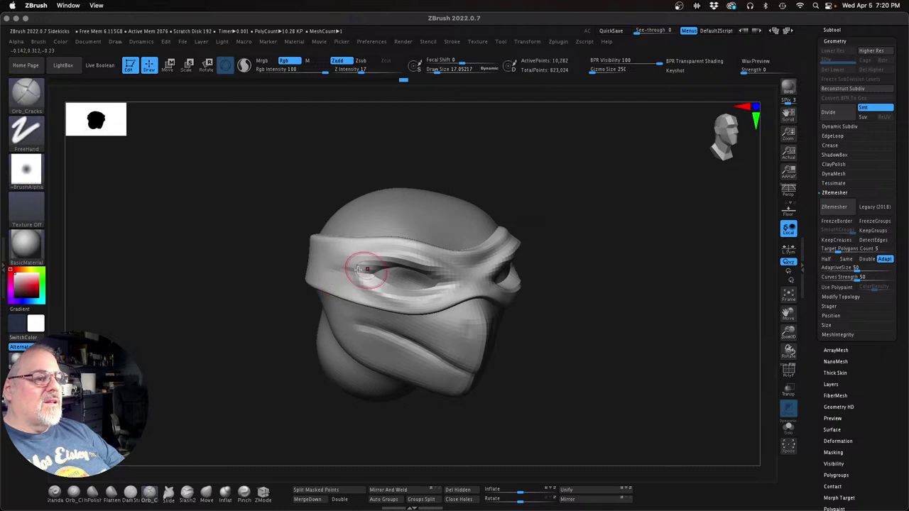
{"action": "key", "text": "shift"}
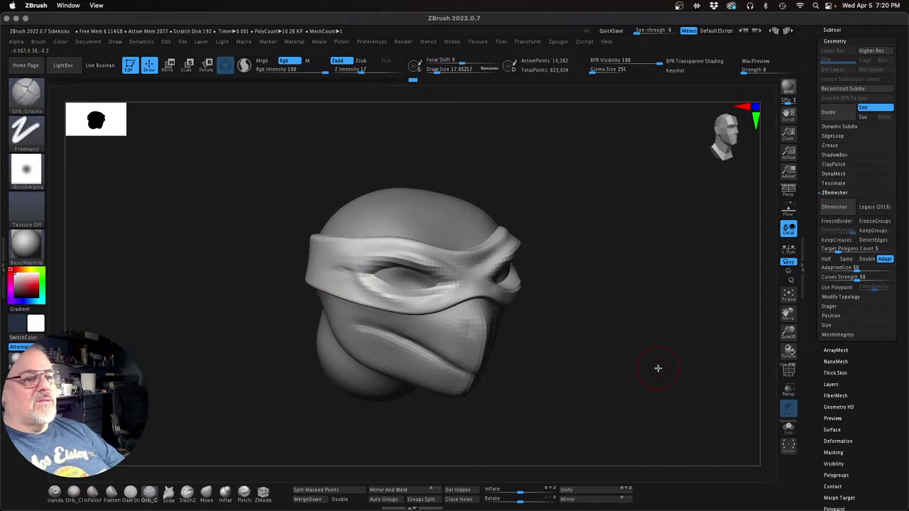
Step: Rebuild the mask's topology by running ZRemesher twice
{"action": "mouse_move", "coordinate": [658, 368]}
{"action": "left_mouse_down"}
{"action": "mouse_move", "coordinate": [590, 373]}
{"action": "mouse_move", "coordinate": [693, 372]}
{"action": "left_mouse_up"}
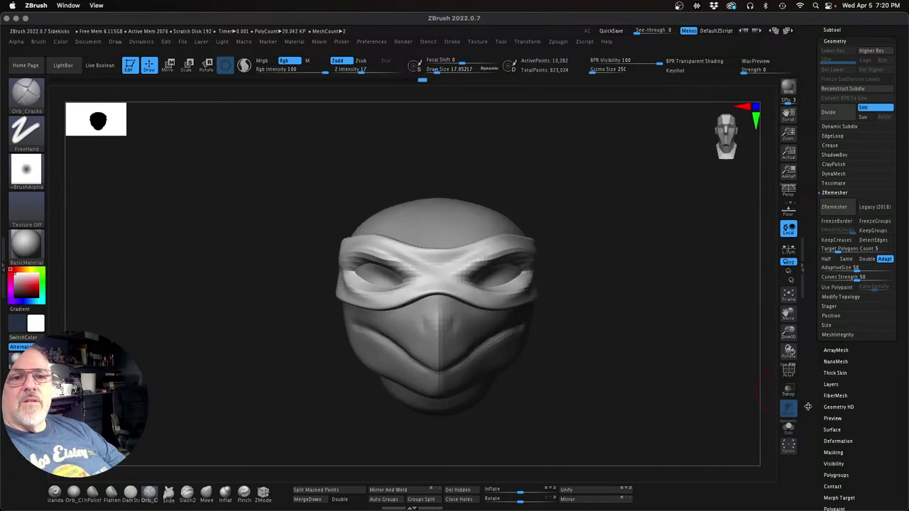
{"action": "left_click", "coordinate": [846, 206]}
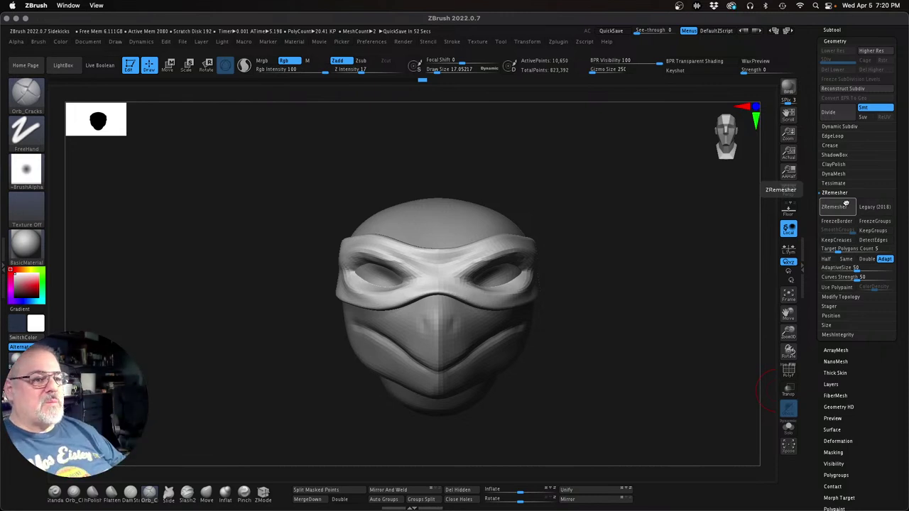
{"action": "left_click", "coordinate": [846, 205]}
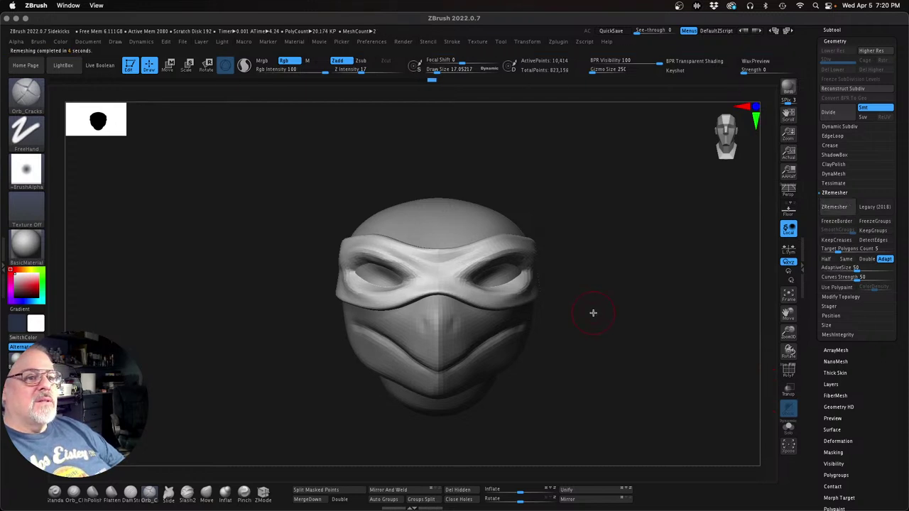
Step: Define the upper and lower rims of the eye opening with Orb_Cracks strokes running out from the nose bridge
{"action": "left_click_drag", "start_coordinate": [634, 293], "coordinate": [394, 457]}
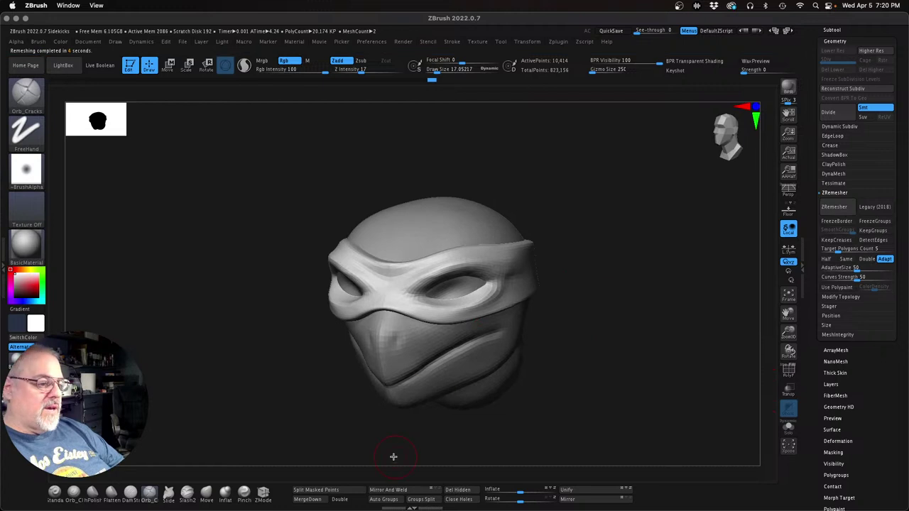
{"action": "left_click_drag", "start_coordinate": [397, 295], "coordinate": [463, 261]}
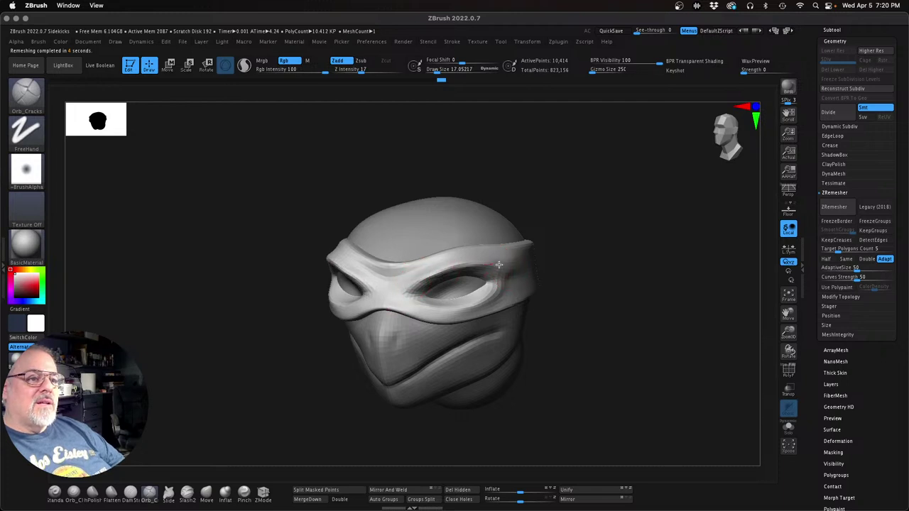
{"action": "key", "text": "ctrl+z"}
{"action": "left_click_drag", "start_coordinate": [409, 287], "coordinate": [462, 266]}
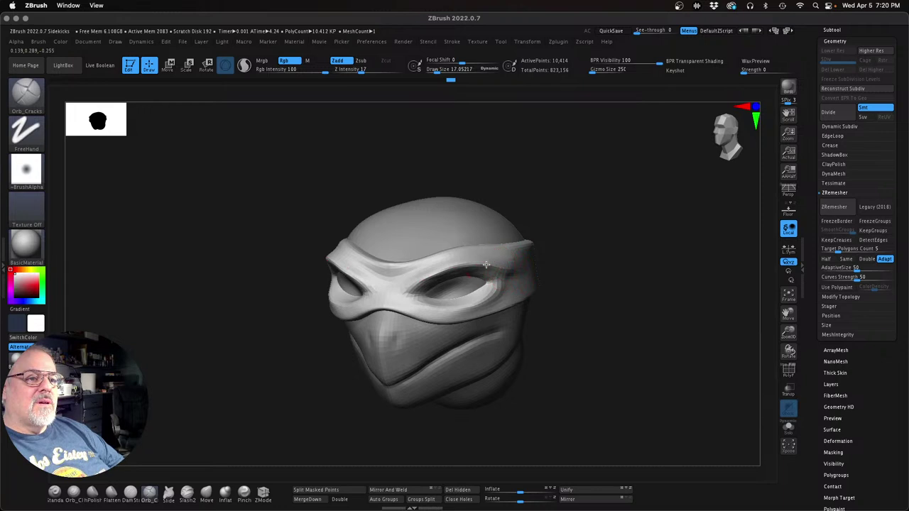
{"action": "mouse_move", "coordinate": [594, 258]}
{"action": "left_mouse_down"}
{"action": "mouse_move", "coordinate": [668, 253]}
{"action": "mouse_move", "coordinate": [617, 249]}
{"action": "mouse_move", "coordinate": [582, 259]}
{"action": "left_mouse_up"}
{"action": "left_click_drag", "start_coordinate": [408, 299], "coordinate": [426, 306]}
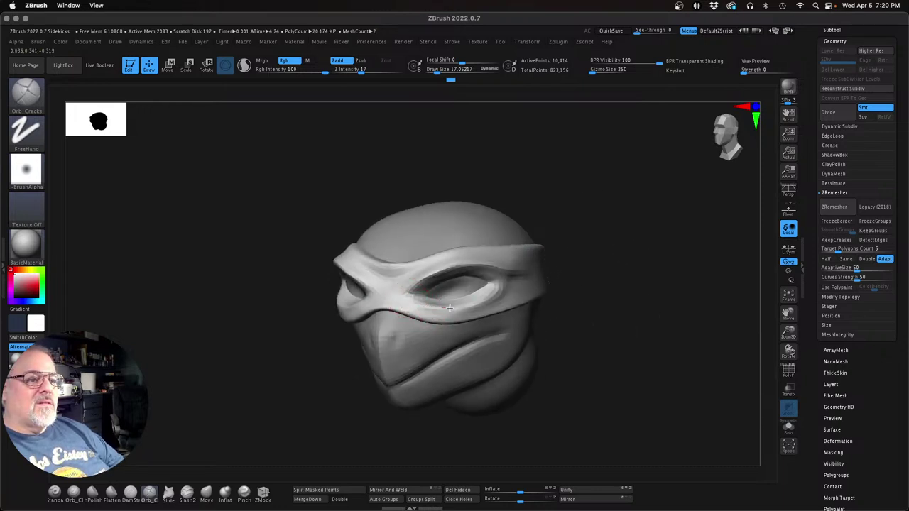
{"action": "mouse_move", "coordinate": [485, 299]}
{"action": "left_mouse_down"}
{"action": "mouse_move", "coordinate": [497, 291]}
{"action": "mouse_move", "coordinate": [399, 315]}
{"action": "mouse_move", "coordinate": [386, 304]}
{"action": "mouse_move", "coordinate": [446, 320]}
{"action": "mouse_move", "coordinate": [521, 300]}
{"action": "mouse_move", "coordinate": [400, 313]}
{"action": "mouse_move", "coordinate": [465, 321]}
{"action": "mouse_move", "coordinate": [497, 311]}
{"action": "left_mouse_up"}
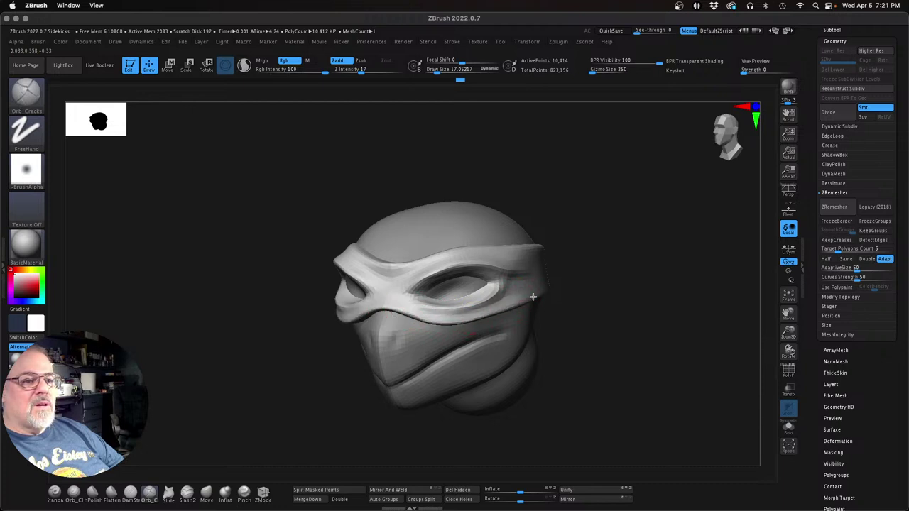
Step: Carve long cloth folds along the side of the mask band, from the back of the head to the eye opening
{"action": "mouse_move", "coordinate": [639, 255]}
{"action": "left_mouse_down"}
{"action": "mouse_move", "coordinate": [615, 225]}
{"action": "mouse_move", "coordinate": [664, 203]}
{"action": "left_mouse_up"}
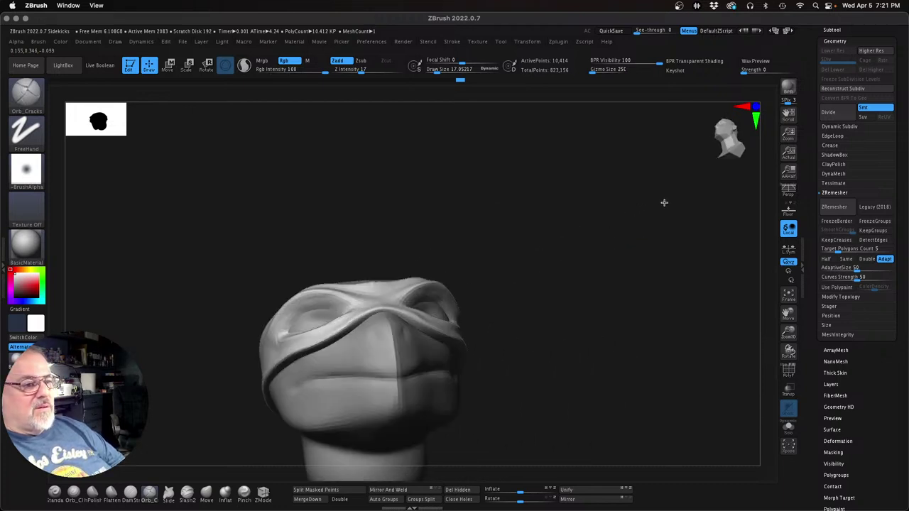
{"action": "left_click_drag", "start_coordinate": [568, 260], "coordinate": [585, 334]}
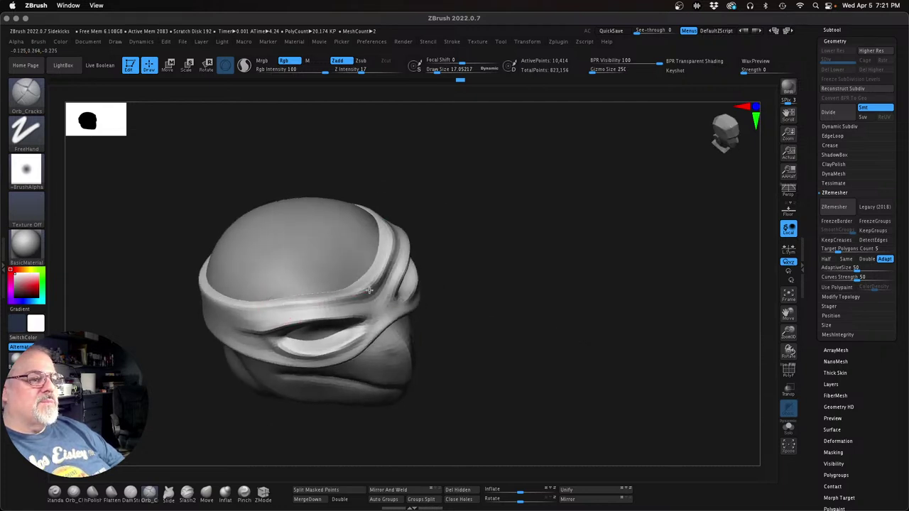
{"action": "left_click_drag", "start_coordinate": [447, 267], "coordinate": [335, 270]}
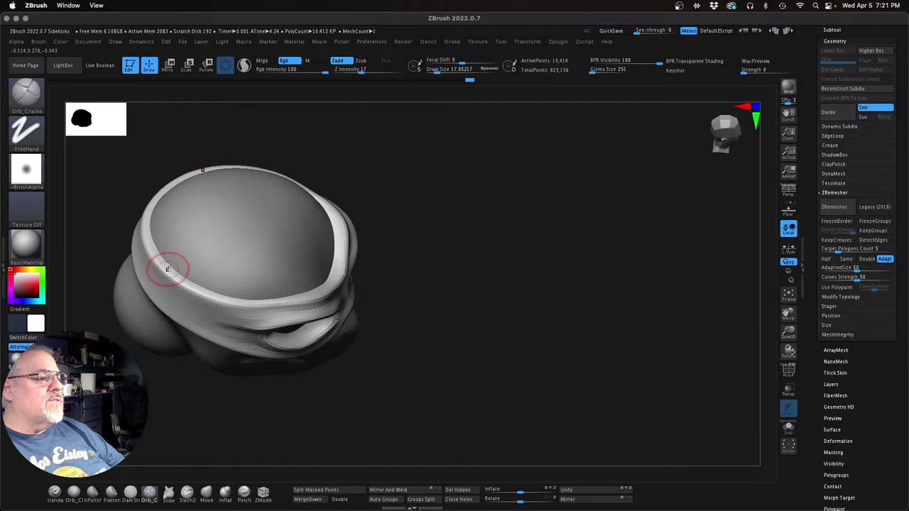
{"action": "mouse_move", "coordinate": [453, 223]}
{"action": "left_mouse_down"}
{"action": "mouse_move", "coordinate": [478, 235]}
{"action": "mouse_move", "coordinate": [548, 221]}
{"action": "mouse_move", "coordinate": [355, 268]}
{"action": "left_mouse_up"}
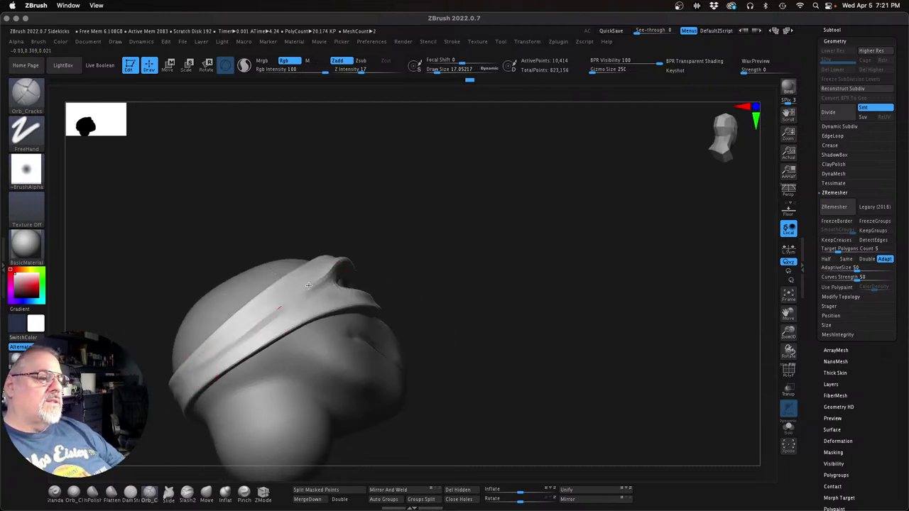
{"action": "key", "text": "ctrl"}
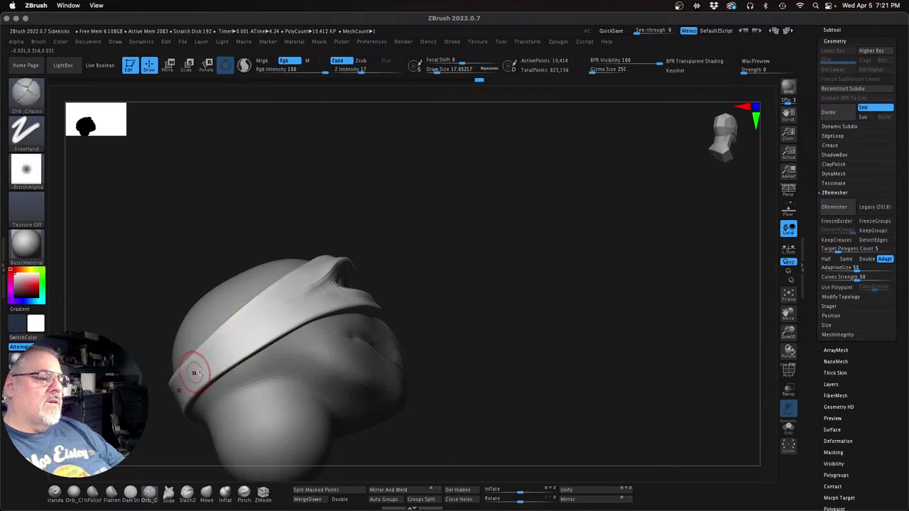
{"action": "left_click_drag", "start_coordinate": [195, 371], "coordinate": [355, 296]}
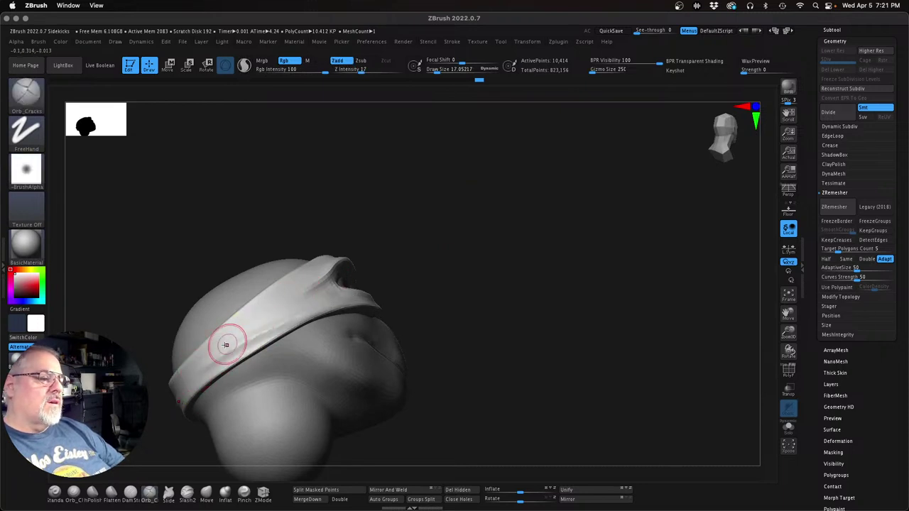
{"action": "left_click_drag", "start_coordinate": [231, 340], "coordinate": [334, 275]}
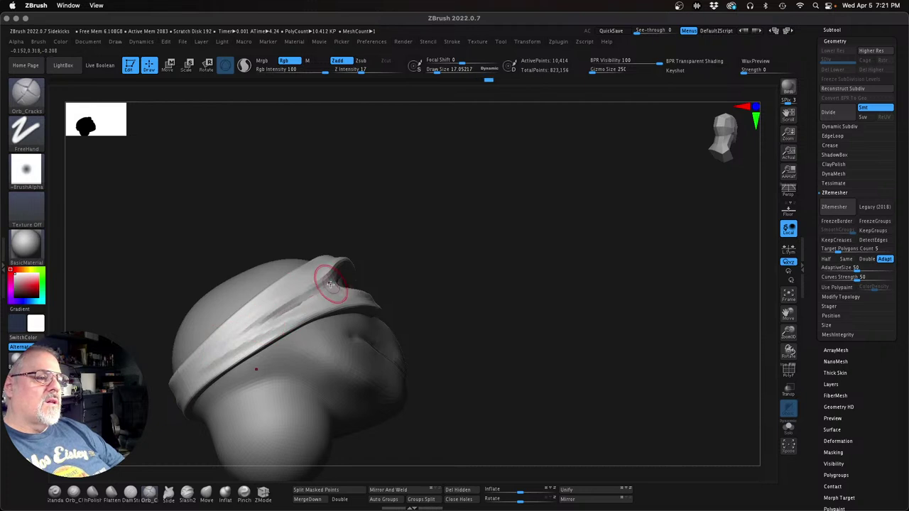
Step: Add more parallel folds along the band's upper and lower side areas and blend them around the eye's outer corner
{"action": "mouse_move", "coordinate": [473, 223]}
{"action": "left_mouse_down"}
{"action": "mouse_move", "coordinate": [477, 260]}
{"action": "mouse_move", "coordinate": [399, 259]}
{"action": "left_mouse_up"}
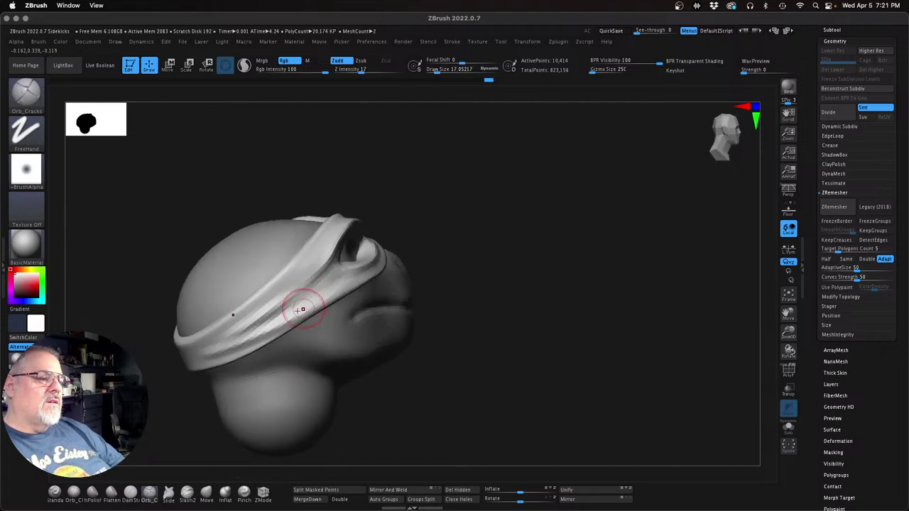
{"action": "left_click_drag", "start_coordinate": [278, 317], "coordinate": [336, 275]}
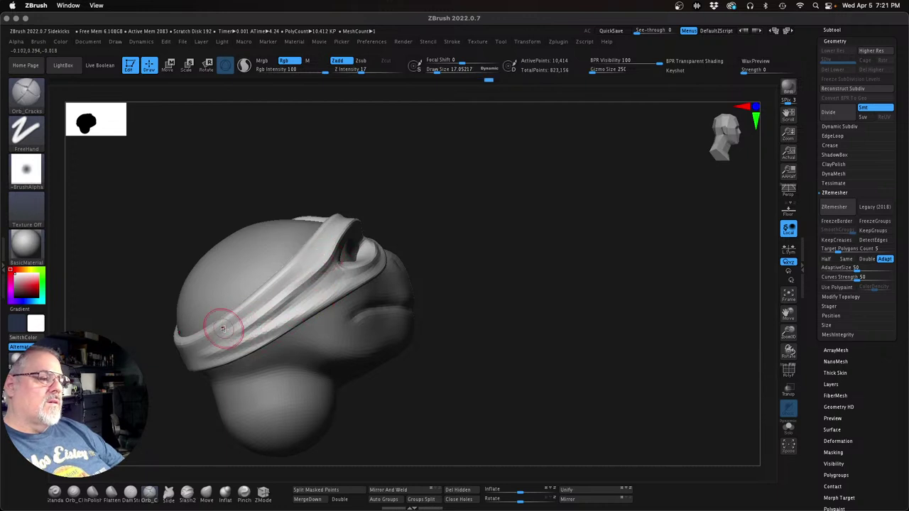
{"action": "mouse_move", "coordinate": [220, 320]}
{"action": "left_mouse_down"}
{"action": "mouse_move", "coordinate": [270, 295]}
{"action": "mouse_move", "coordinate": [336, 236]}
{"action": "left_mouse_up"}
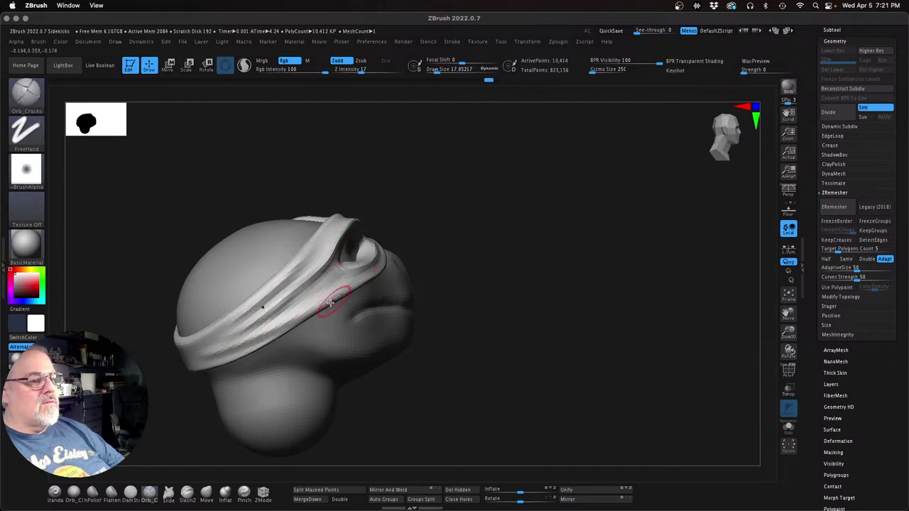
{"action": "left_click_drag", "start_coordinate": [362, 280], "coordinate": [343, 290]}
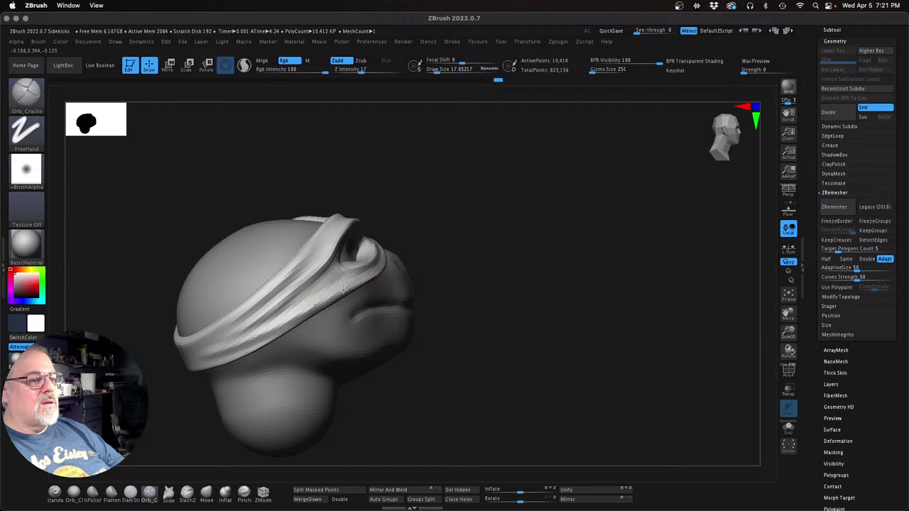
{"action": "mouse_move", "coordinate": [561, 232]}
{"action": "left_mouse_down"}
{"action": "mouse_move", "coordinate": [509, 246]}
{"action": "mouse_move", "coordinate": [546, 251]}
{"action": "mouse_move", "coordinate": [564, 306]}
{"action": "mouse_move", "coordinate": [547, 322]}
{"action": "mouse_move", "coordinate": [342, 364]}
{"action": "mouse_move", "coordinate": [439, 341]}
{"action": "left_mouse_up"}
{"action": "left_click_drag", "start_coordinate": [351, 362], "coordinate": [314, 358], "text": "shift"}
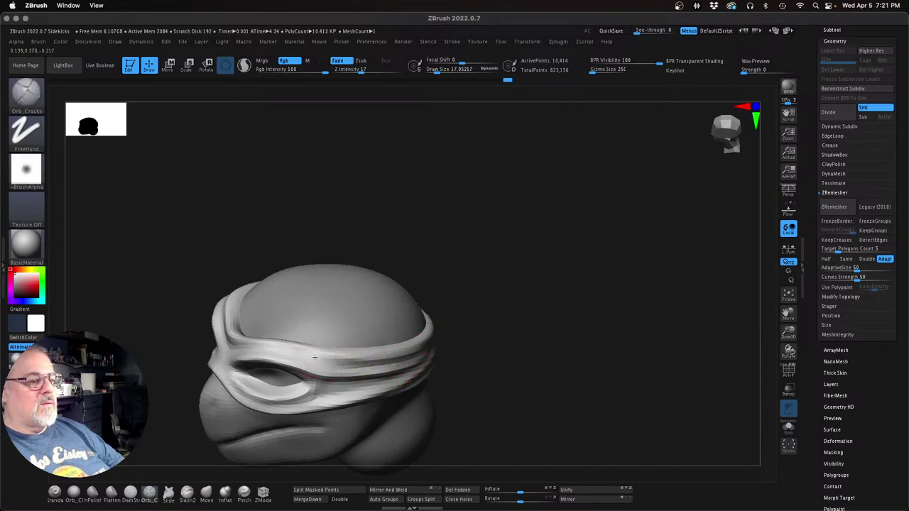
{"action": "left_click_drag", "start_coordinate": [375, 365], "coordinate": [425, 355]}
Step: Rename the mask band's subtool as mask
{"action": "left_click_drag", "start_coordinate": [520, 332], "coordinate": [675, 356]}
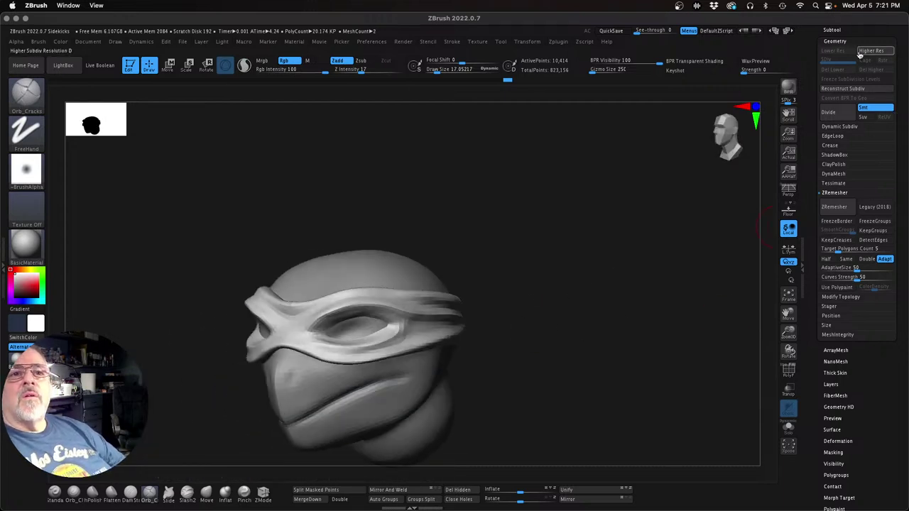
{"action": "left_click_drag", "start_coordinate": [658, 284], "coordinate": [689, 310]}
{"action": "left_click_drag", "start_coordinate": [595, 294], "coordinate": [630, 265], "text": "alt"}
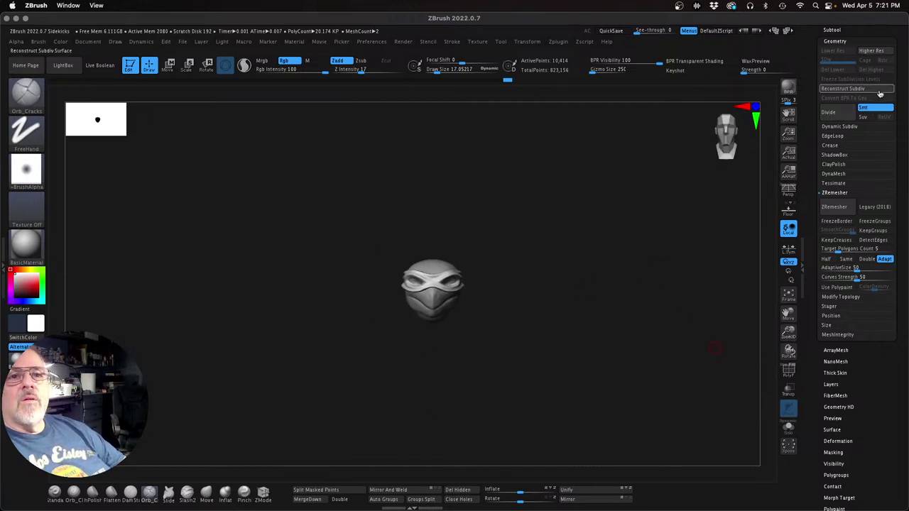
{"action": "left_click", "coordinate": [837, 30]}
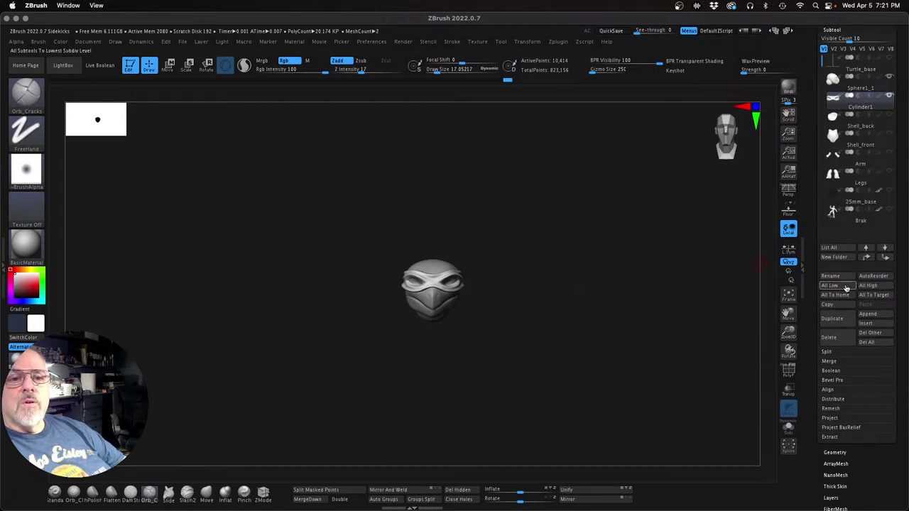
{"action": "left_click", "coordinate": [838, 277]}
{"action": "type", "text": "ma"}
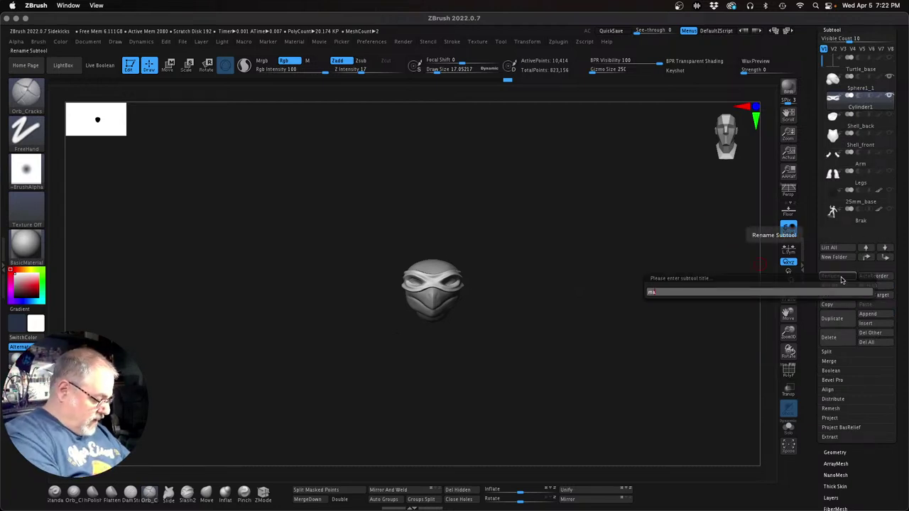
{"action": "type", "text": "sk"}
{"action": "key", "text": "Return"}
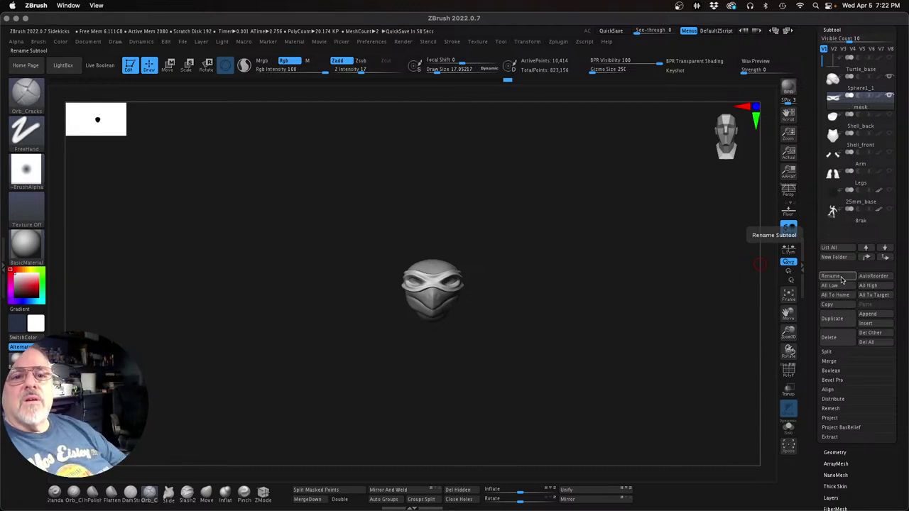
Step: Make the sphere active in the primitives tool, return to the turtle tool and insert that Sphere as a subtool after the mask
{"action": "left_click_drag", "start_coordinate": [899, 235], "coordinate": [900, 261]}
{"action": "left_click", "coordinate": [850, 41]}
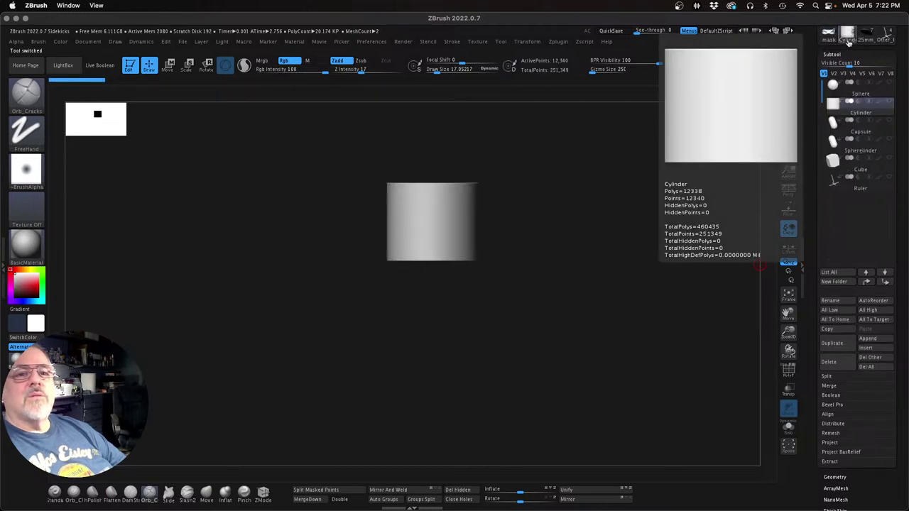
{"action": "key", "text": "Up"}
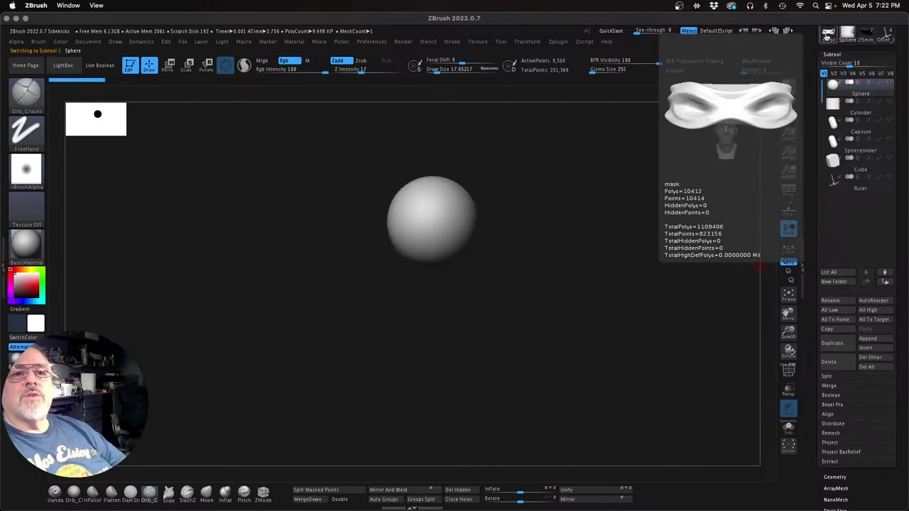
{"action": "left_click", "coordinate": [828, 36]}
{"action": "left_click", "coordinate": [869, 349]}
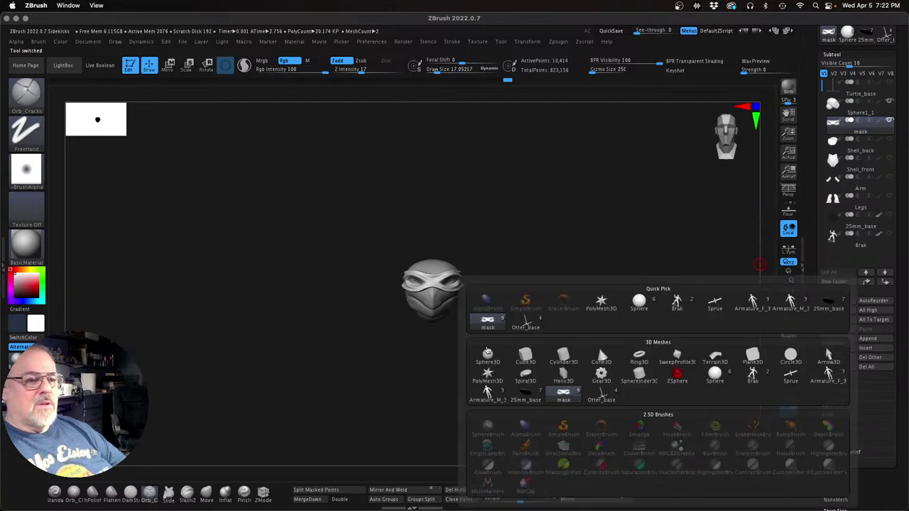
{"action": "left_click", "coordinate": [714, 374]}
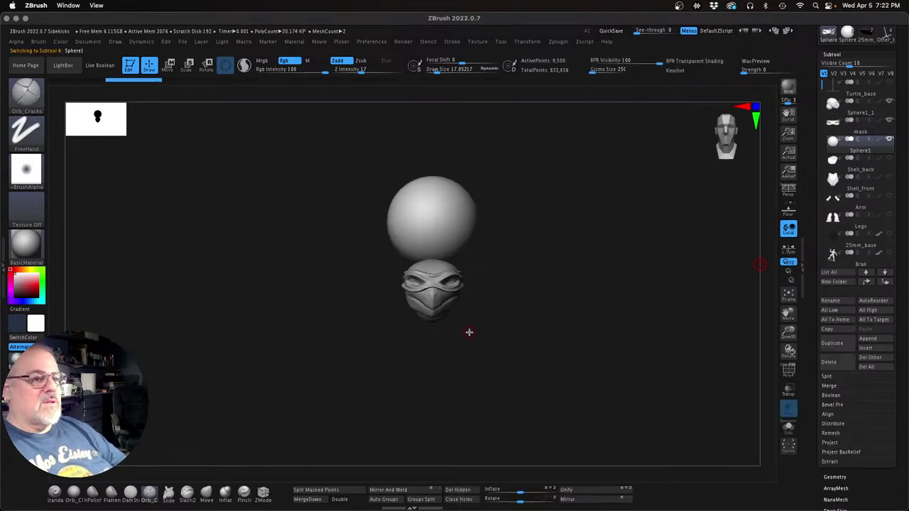
Step: Scale the new sphere down to eyeball size and move it sideways, down and forward into one of the mask's eye openings
{"action": "key", "text": "w"}
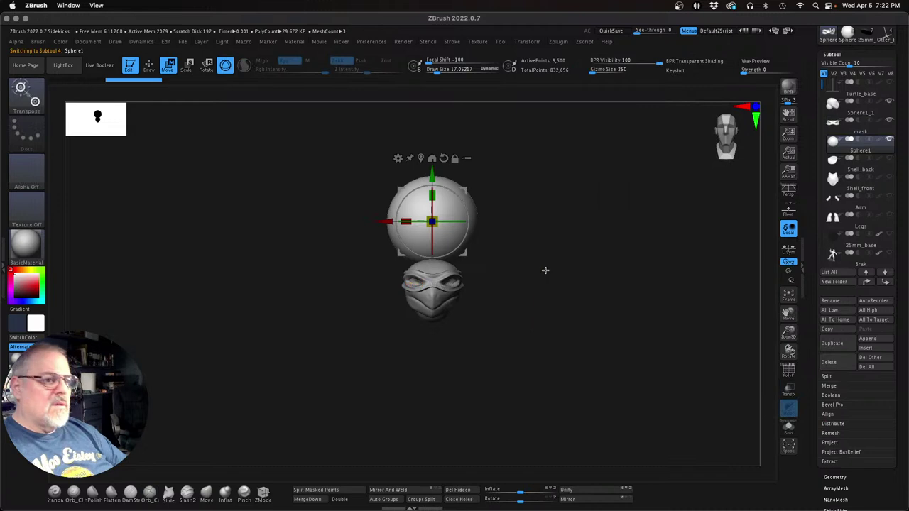
{"action": "left_click_drag", "start_coordinate": [435, 216], "coordinate": [415, 240]}
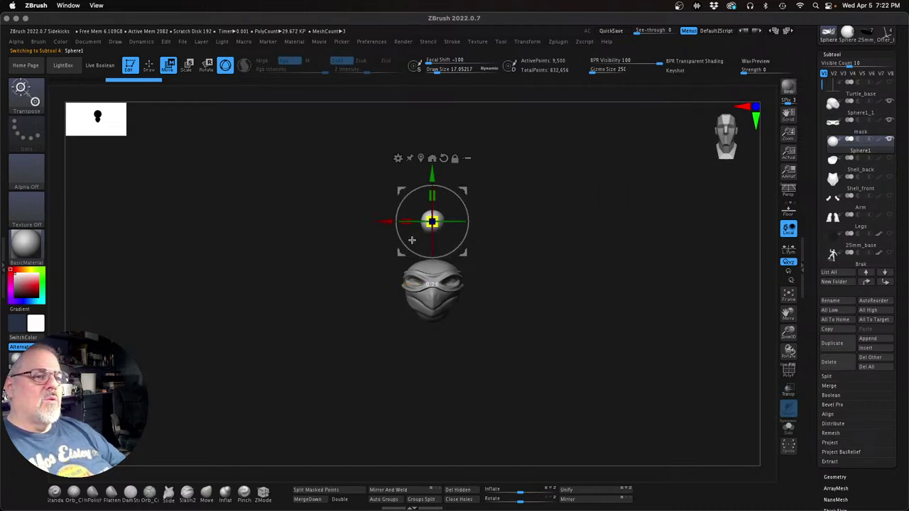
{"action": "left_click_drag", "start_coordinate": [463, 191], "coordinate": [448, 253]}
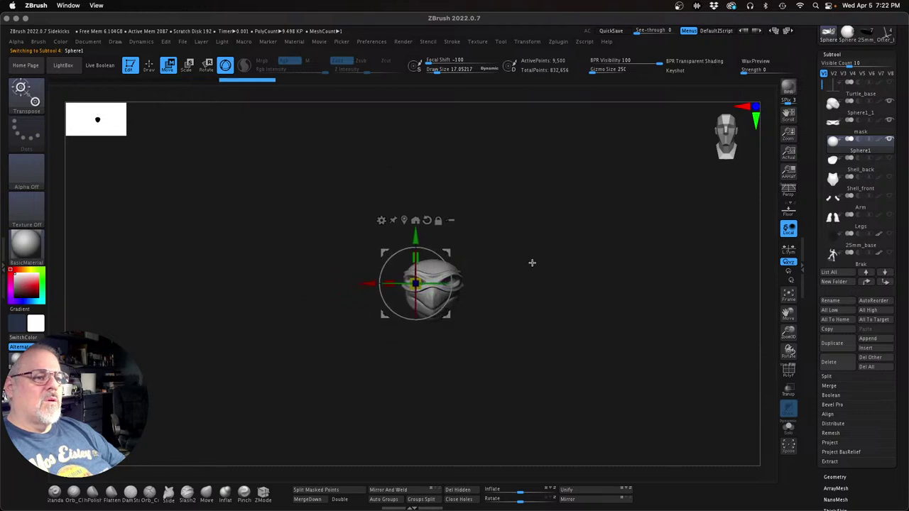
{"action": "left_click_drag", "start_coordinate": [532, 263], "coordinate": [609, 262]}
{"action": "left_click_drag", "start_coordinate": [566, 300], "coordinate": [509, 305]}
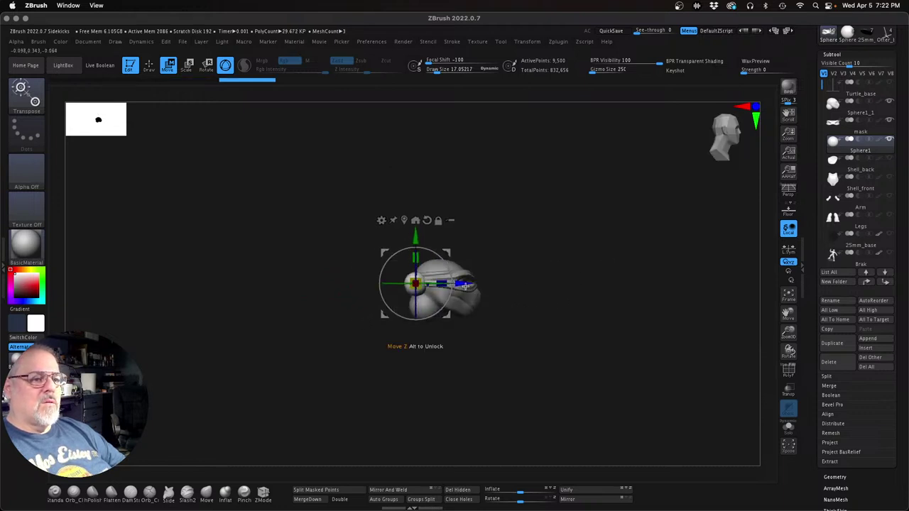
{"action": "left_click_drag", "start_coordinate": [464, 284], "coordinate": [507, 280]}
{"action": "left_click_drag", "start_coordinate": [560, 321], "coordinate": [758, 396]}
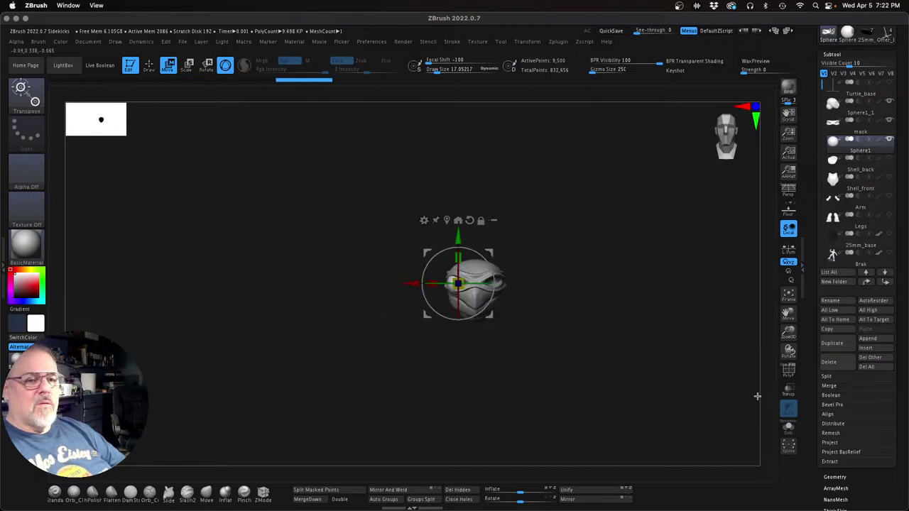
Step: Fine-tune the eyeball's horizontal and vertical position so it sits centred behind the mask's eye opening
{"action": "left_click_drag", "start_coordinate": [789, 332], "coordinate": [809, 383]}
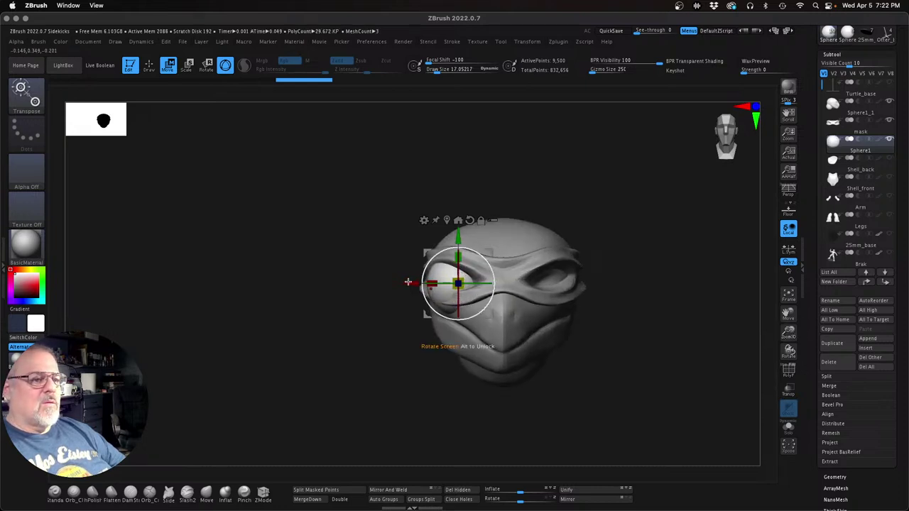
{"action": "left_click_drag", "start_coordinate": [408, 282], "coordinate": [469, 284]}
{"action": "left_click_drag", "start_coordinate": [469, 241], "coordinate": [470, 238]}
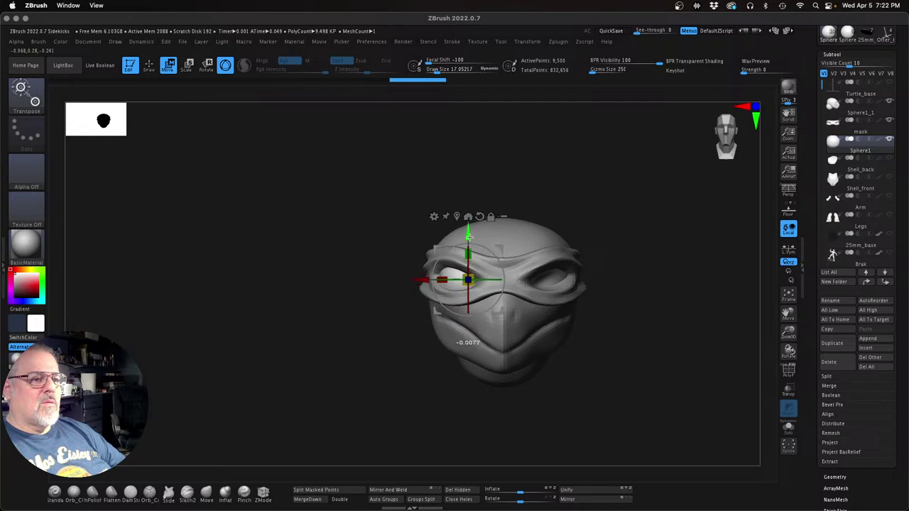
{"action": "left_click_drag", "start_coordinate": [416, 282], "coordinate": [414, 283]}
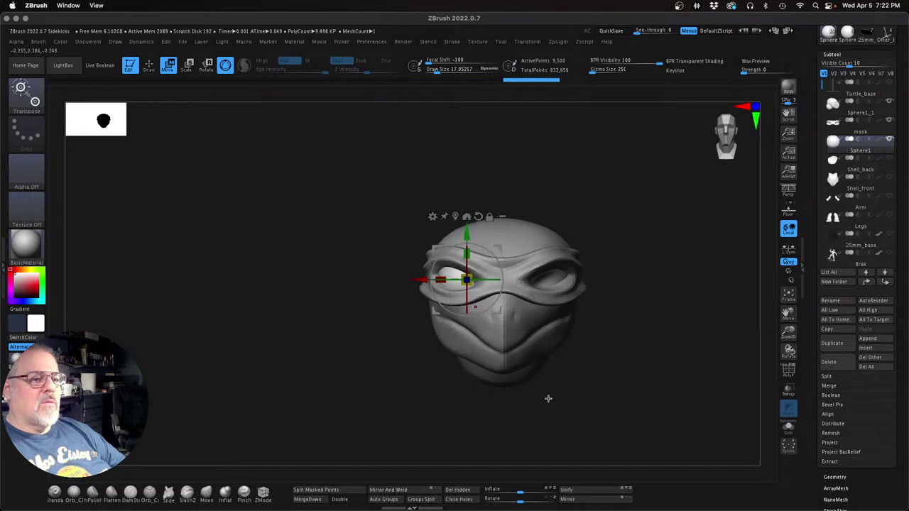
Step: Mirror and weld the eyeball to create the matching eye on the other side of the head
{"action": "key", "text": "q"}
{"action": "mouse_move", "coordinate": [631, 399]}
{"action": "left_mouse_down"}
{"action": "mouse_move", "coordinate": [646, 402]}
{"action": "mouse_move", "coordinate": [622, 403]}
{"action": "left_mouse_up"}
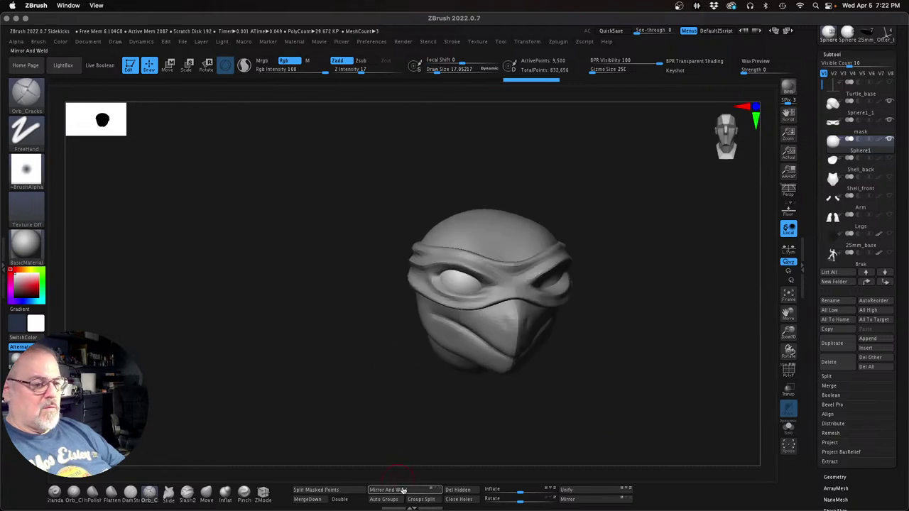
{"action": "left_click", "coordinate": [391, 490]}
{"action": "left_click_drag", "start_coordinate": [561, 436], "coordinate": [587, 416]}
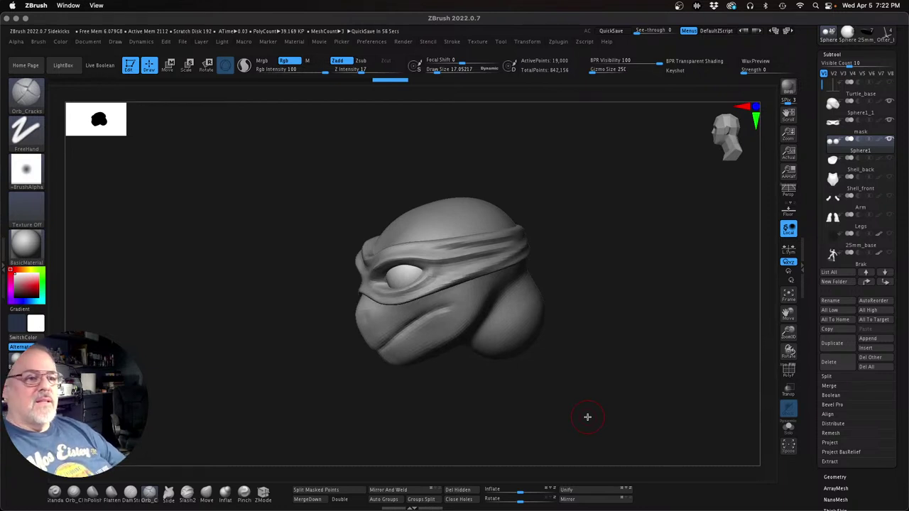
Step: Select the mask subtool, divide its mesh twice and delete the lower subdivision levels
{"action": "key", "text": "Up"}
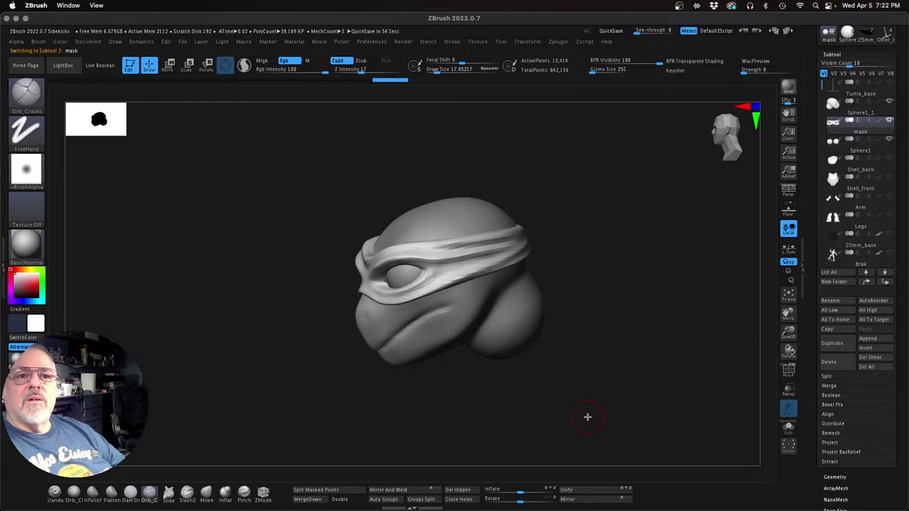
{"action": "key", "text": "Up"}
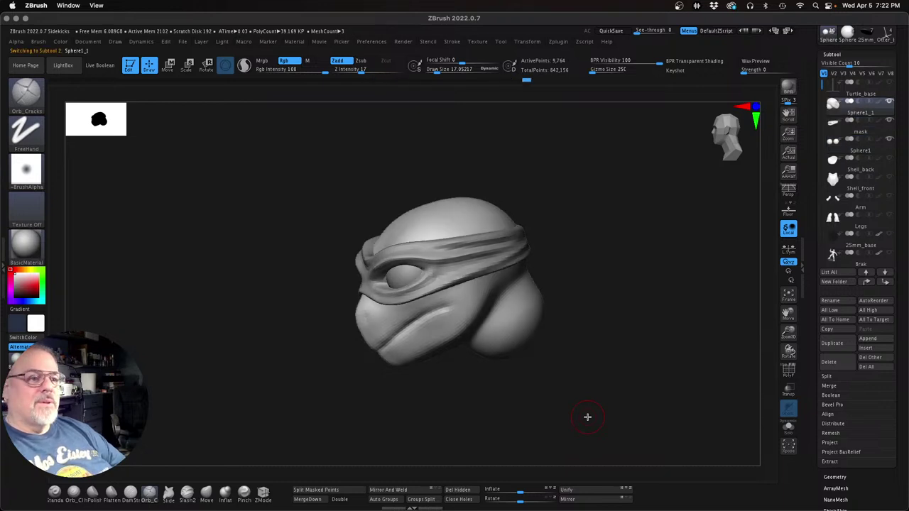
{"action": "key", "text": "Down"}
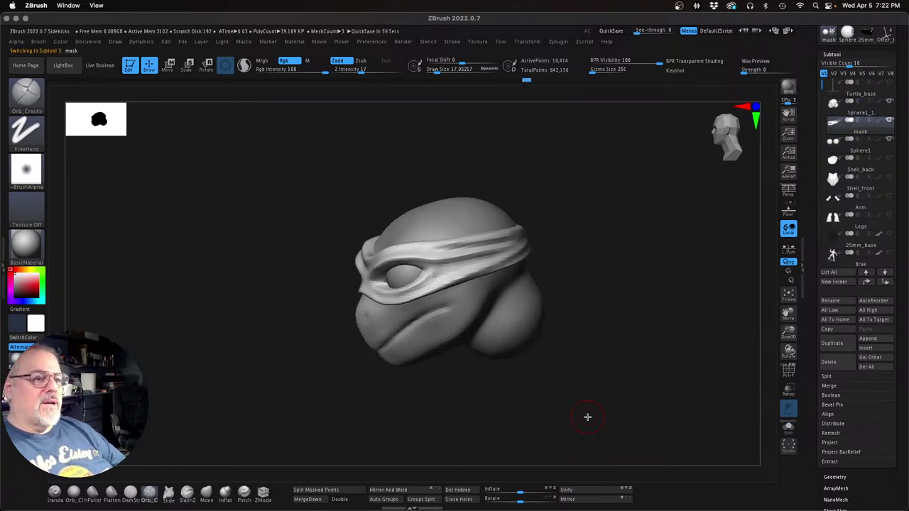
{"action": "left_click", "coordinate": [838, 477]}
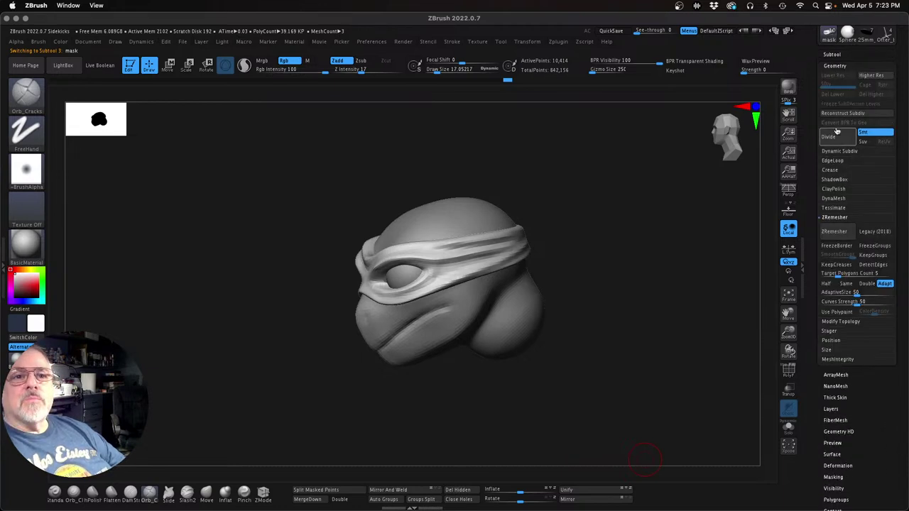
{"action": "left_click", "coordinate": [835, 137]}
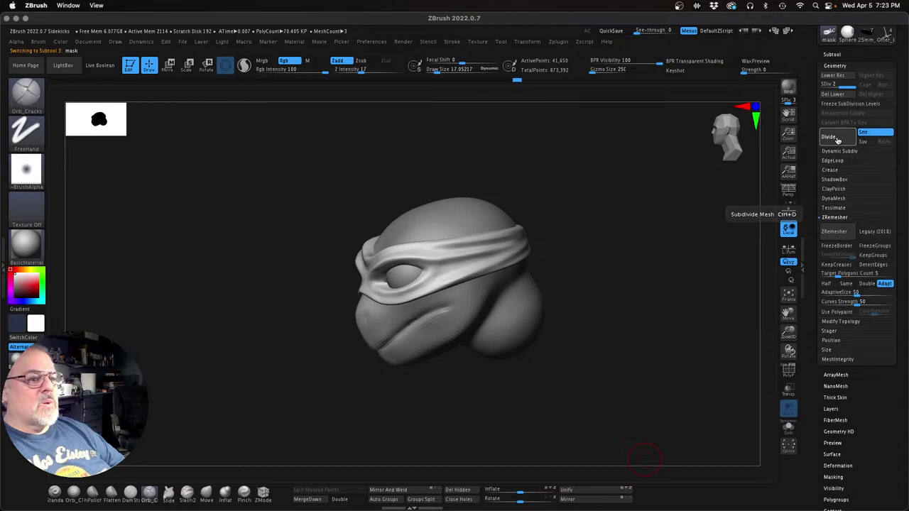
{"action": "left_click", "coordinate": [835, 137]}
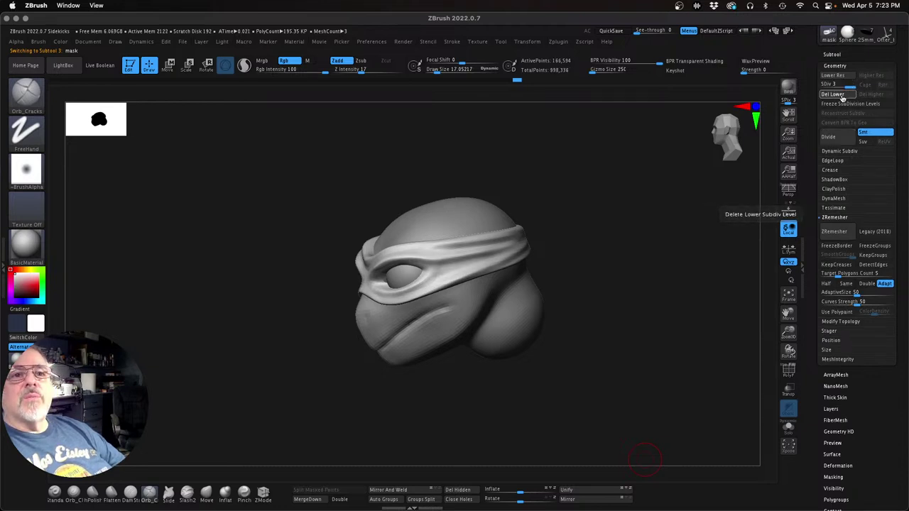
{"action": "left_click", "coordinate": [843, 97]}
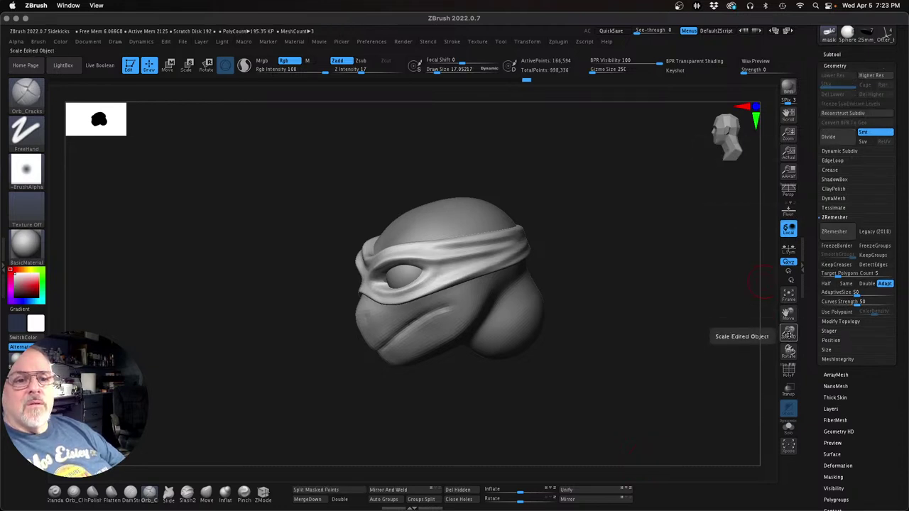
Step: Sharpen the mask's creases with Orb_Cracks at the inner eye corner and along the upper side of the band toward the back
{"action": "left_click_drag", "start_coordinate": [789, 332], "coordinate": [710, 338]}
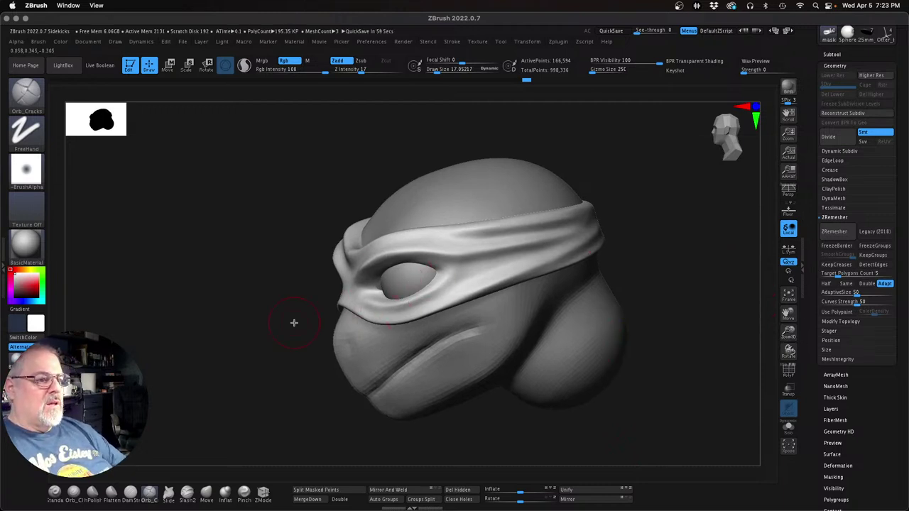
{"action": "left_click_drag", "start_coordinate": [277, 370], "coordinate": [284, 349]}
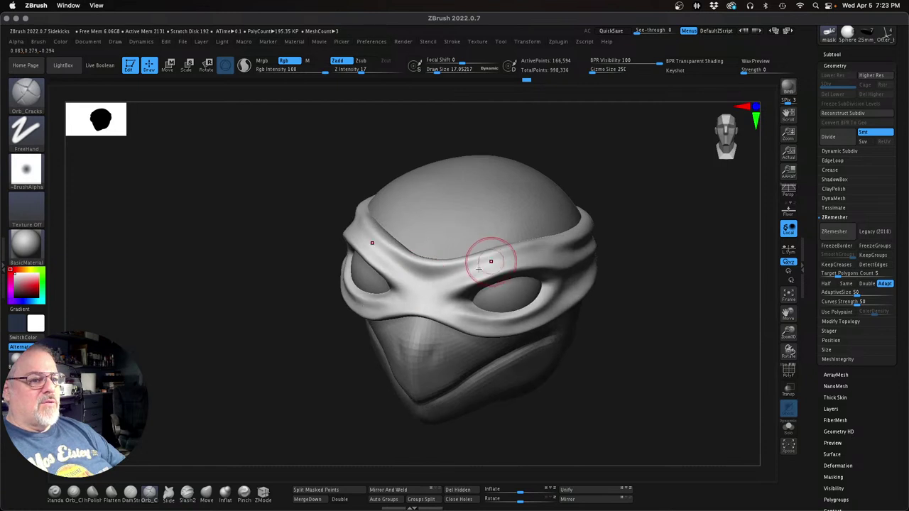
{"action": "left_click_drag", "start_coordinate": [452, 293], "coordinate": [462, 285]}
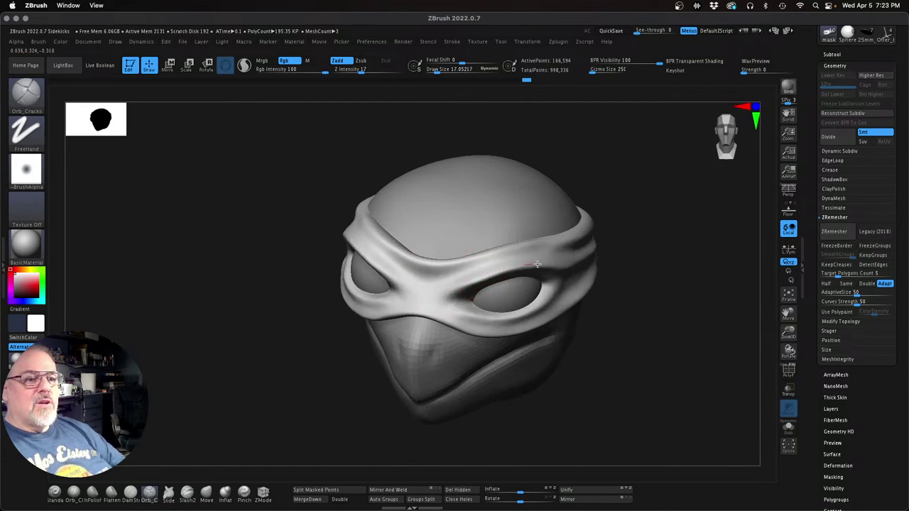
{"action": "mouse_move", "coordinate": [598, 257]}
{"action": "left_mouse_down"}
{"action": "mouse_move", "coordinate": [647, 258]}
{"action": "mouse_move", "coordinate": [615, 247]}
{"action": "left_mouse_up"}
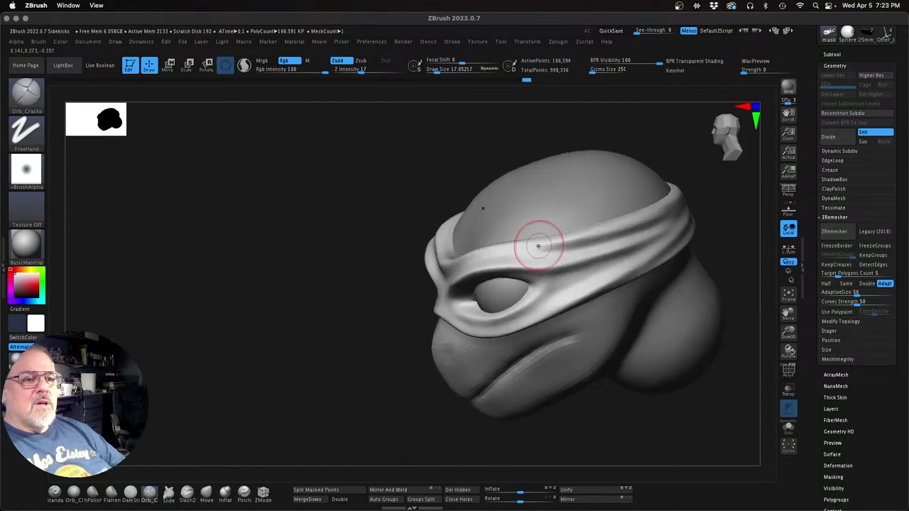
{"action": "mouse_move", "coordinate": [543, 247]}
{"action": "left_mouse_down"}
{"action": "mouse_move", "coordinate": [649, 204]}
{"action": "mouse_move", "coordinate": [589, 237]}
{"action": "mouse_move", "coordinate": [532, 244]}
{"action": "mouse_move", "coordinate": [589, 234]}
{"action": "left_mouse_up"}
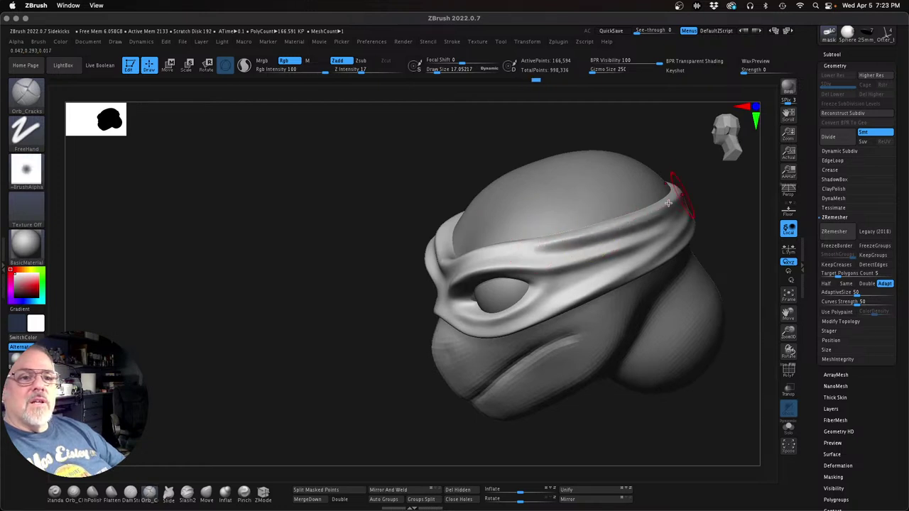
{"action": "mouse_move", "coordinate": [669, 203]}
{"action": "left_mouse_down"}
{"action": "mouse_move", "coordinate": [558, 243]}
{"action": "mouse_move", "coordinate": [595, 232]}
{"action": "left_mouse_up"}
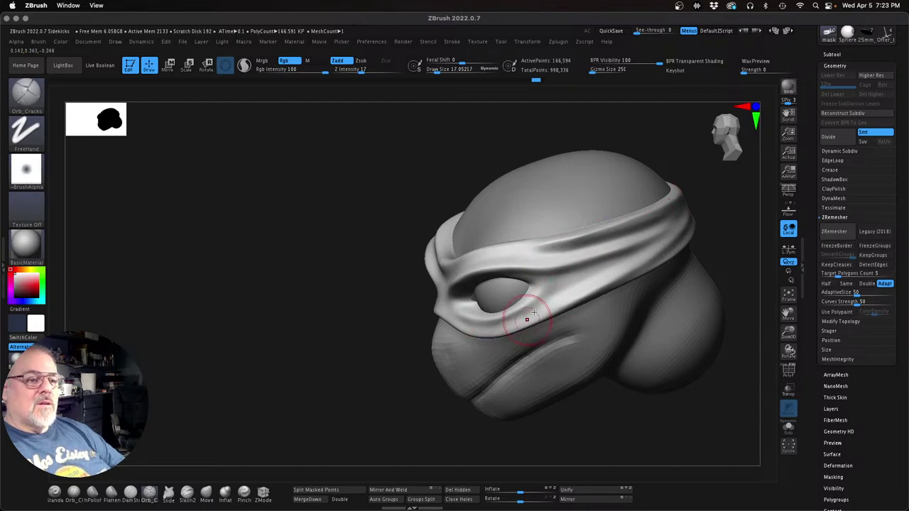
Step: Set the brush's Z Intensity to 25 and crease the mask between nose bridge and inner eye corner, undoing the last stroke
{"action": "left_click", "coordinate": [362, 70]}
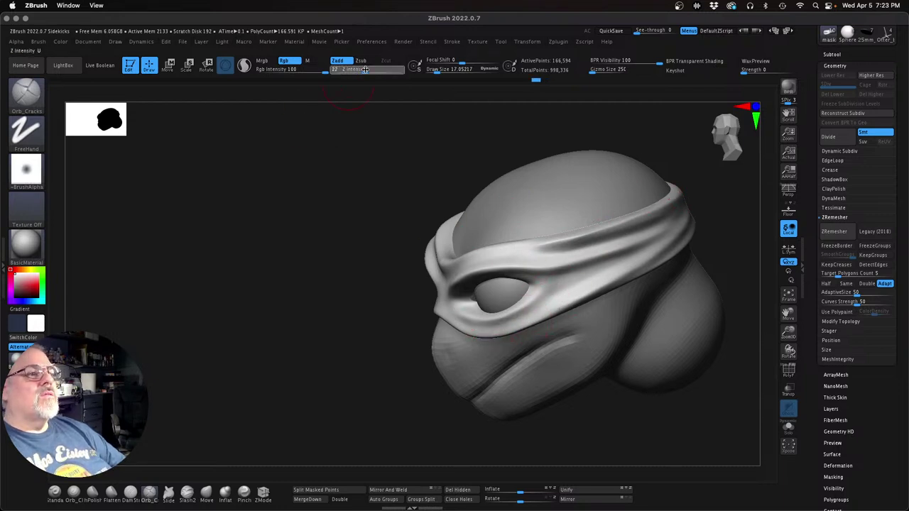
{"action": "type", "text": "25"}
{"action": "key", "text": "Return"}
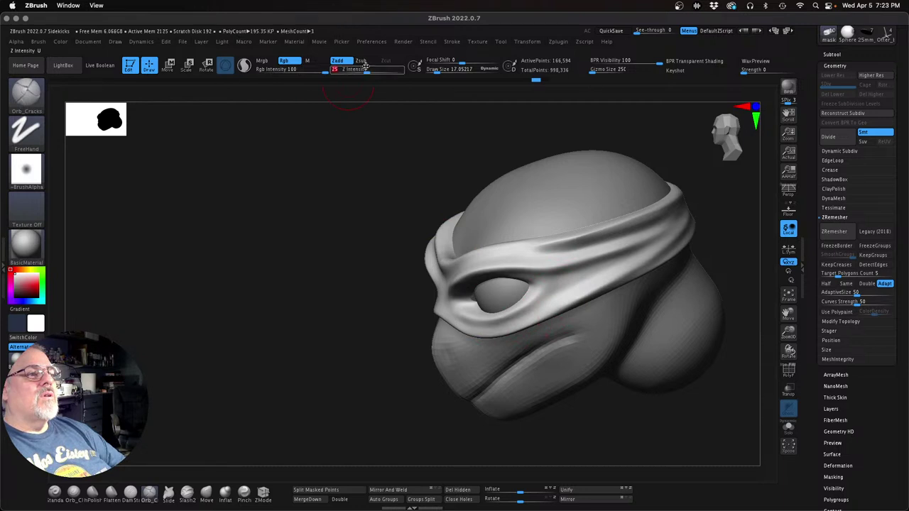
{"action": "left_click_drag", "start_coordinate": [349, 365], "coordinate": [357, 365]}
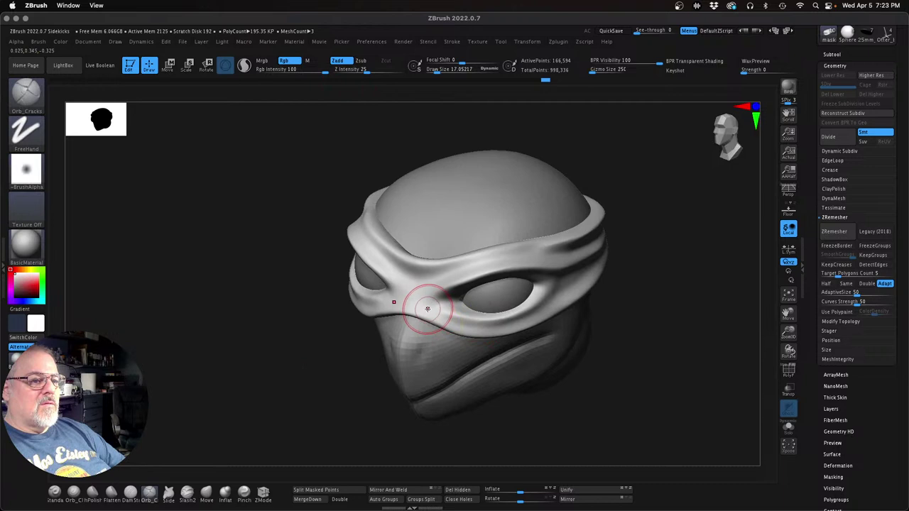
{"action": "left_click_drag", "start_coordinate": [418, 299], "coordinate": [455, 285]}
{"action": "key", "text": "super+z"}
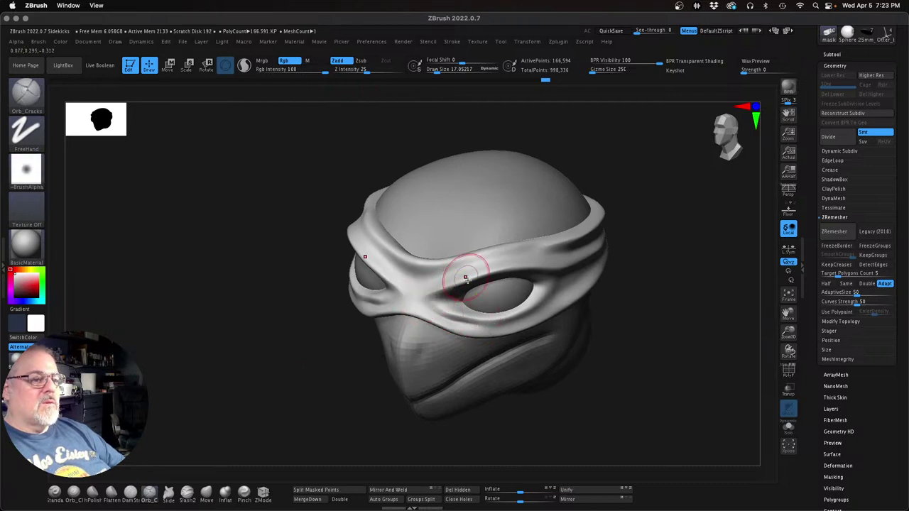
Step: Carve a fold at the eye opening's outer corner, smooth around it and undo the last stroke
{"action": "mouse_move", "coordinate": [640, 285]}
{"action": "left_mouse_down"}
{"action": "mouse_move", "coordinate": [694, 231]}
{"action": "mouse_move", "coordinate": [534, 291]}
{"action": "left_mouse_up"}
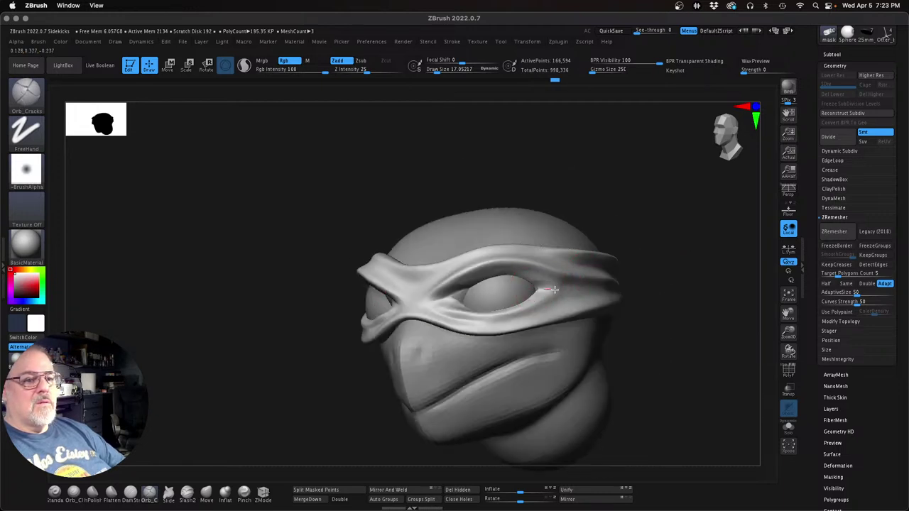
{"action": "left_click_drag", "start_coordinate": [682, 246], "coordinate": [468, 320]}
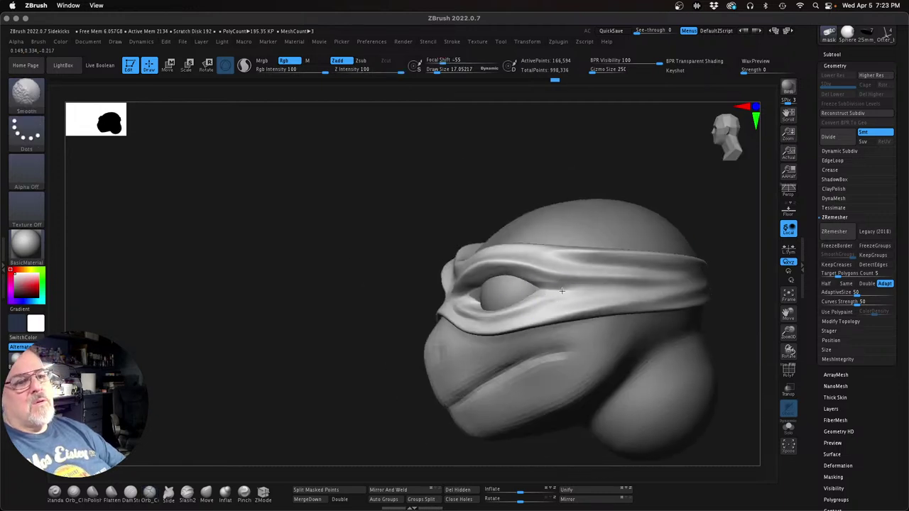
{"action": "mouse_move", "coordinate": [363, 415]}
{"action": "left_mouse_down", "text": "shift"}
{"action": "mouse_move", "coordinate": [462, 268]}
{"action": "mouse_move", "coordinate": [537, 235]}
{"action": "left_mouse_up", "text": "shift"}
{"action": "key", "text": "super+z"}
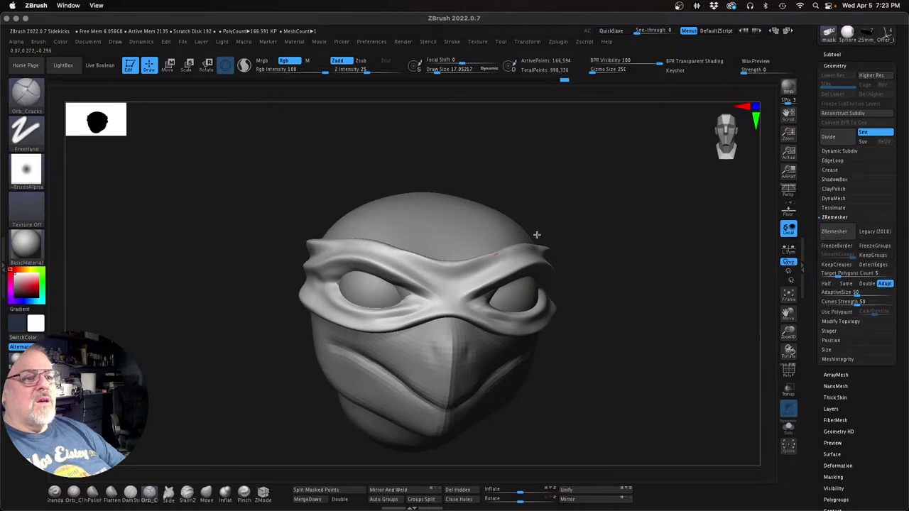
Step: Try a crease along the mask's brow edge, undo it and smooth the area above the nose bridge
{"action": "left_click_drag", "start_coordinate": [648, 222], "coordinate": [658, 220]}
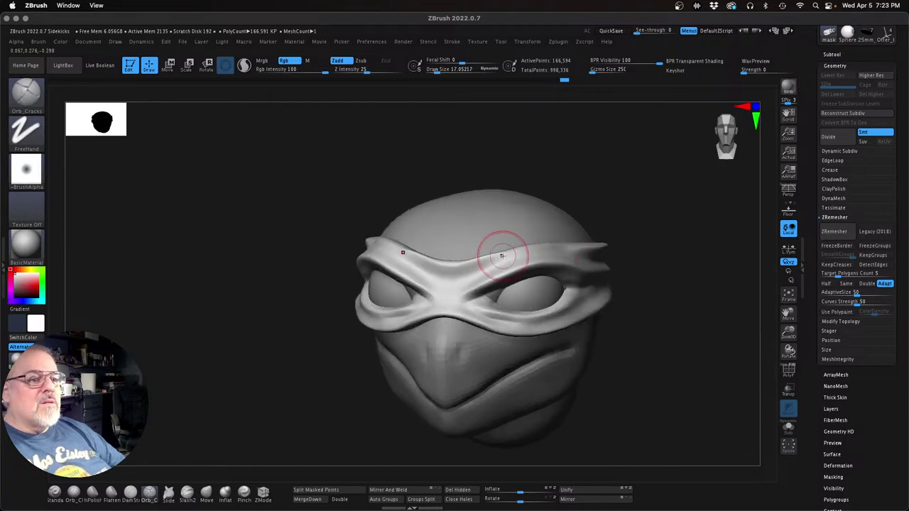
{"action": "left_click_drag", "start_coordinate": [495, 260], "coordinate": [547, 239]}
{"action": "key", "text": "super+z"}
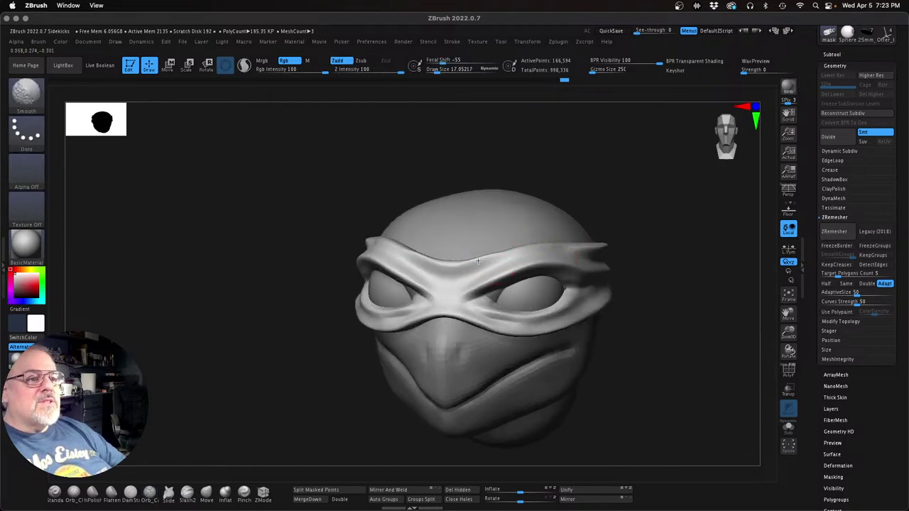
{"action": "left_click_drag", "start_coordinate": [479, 262], "coordinate": [457, 273], "text": "shift"}
Step: Carve a fold along the lower side of the mask band toward the back of the head
{"action": "mouse_move", "coordinate": [689, 327]}
{"action": "left_mouse_down", "text": "alt"}
{"action": "mouse_move", "coordinate": [597, 323]}
{"action": "mouse_move", "coordinate": [589, 317]}
{"action": "mouse_move", "coordinate": [603, 310]}
{"action": "mouse_move", "coordinate": [498, 301]}
{"action": "left_mouse_up", "text": "alt"}
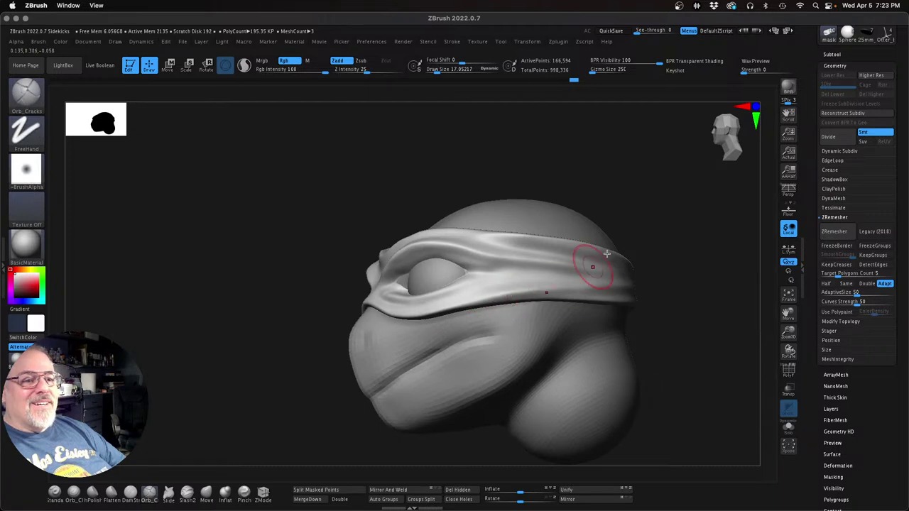
{"action": "left_click_drag", "start_coordinate": [663, 245], "coordinate": [621, 258]}
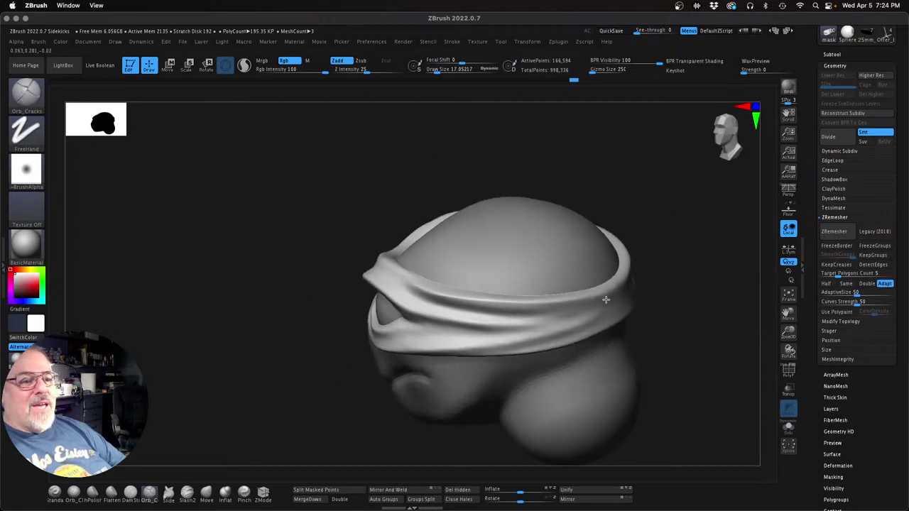
{"action": "left_click_drag", "start_coordinate": [516, 332], "coordinate": [607, 311]}
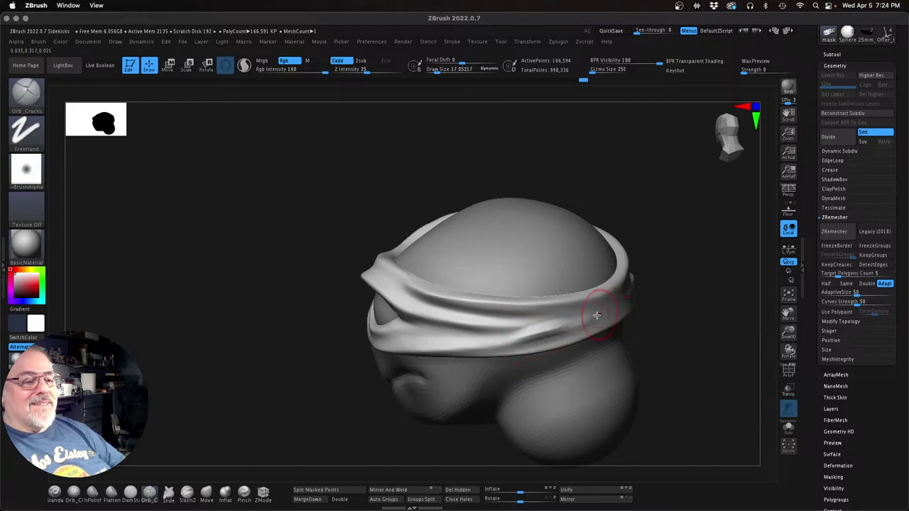
Step: Try smoothing the fold on the lower side of the mask band and undo the strokes
{"action": "mouse_move", "coordinate": [548, 330]}
{"action": "left_mouse_down", "text": "shift"}
{"action": "mouse_move", "coordinate": [574, 321]}
{"action": "mouse_move", "coordinate": [528, 330]}
{"action": "left_mouse_up", "text": "shift"}
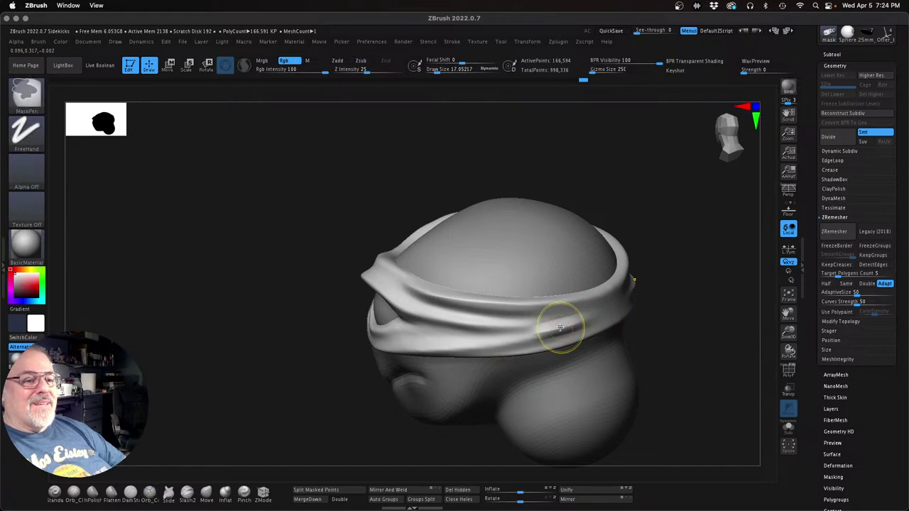
{"action": "key", "text": "ctrl+z"}
{"action": "mouse_move", "coordinate": [581, 317]}
{"action": "left_mouse_down", "text": "shift"}
{"action": "mouse_move", "coordinate": [473, 334]}
{"action": "mouse_move", "coordinate": [574, 316]}
{"action": "mouse_move", "coordinate": [467, 325]}
{"action": "mouse_move", "coordinate": [540, 324]}
{"action": "mouse_move", "coordinate": [486, 331]}
{"action": "left_mouse_up", "text": "shift"}
{"action": "key", "text": "ctrl+z"}
Step: Make the eyeballs the active subtool and nudge them slightly forward along Z in the mask's eye openings
{"action": "left_click_drag", "start_coordinate": [790, 337], "coordinate": [686, 333]}
{"action": "mouse_move", "coordinate": [625, 339]}
{"action": "left_mouse_down", "text": "alt"}
{"action": "mouse_move", "coordinate": [575, 313]}
{"action": "mouse_move", "coordinate": [651, 331]}
{"action": "mouse_move", "coordinate": [631, 347]}
{"action": "left_mouse_up", "text": "alt"}
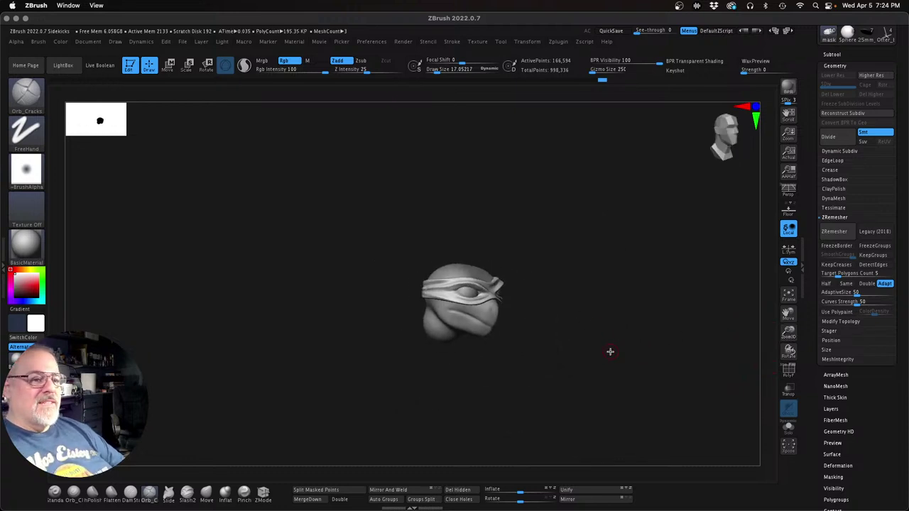
{"action": "mouse_move", "coordinate": [575, 339]}
{"action": "left_mouse_down"}
{"action": "mouse_move", "coordinate": [593, 339]}
{"action": "mouse_move", "coordinate": [559, 344]}
{"action": "left_mouse_up"}
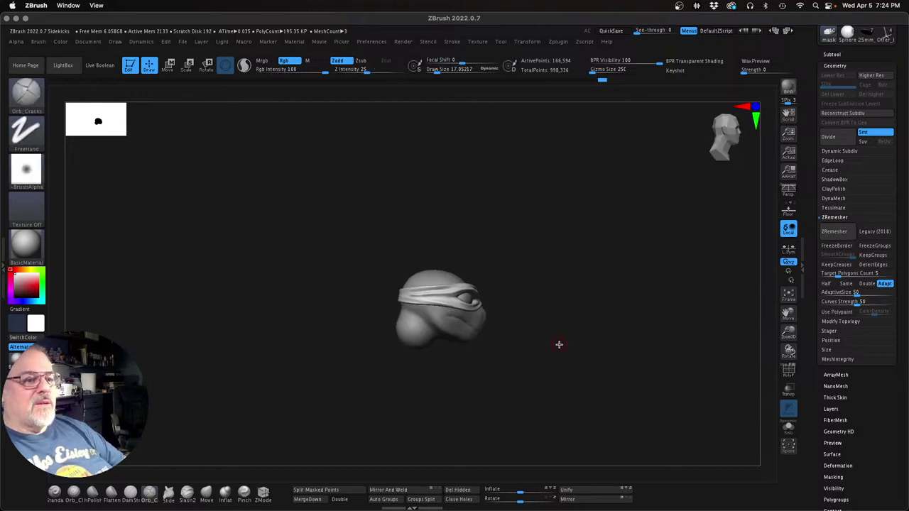
{"action": "key", "text": "Down"}
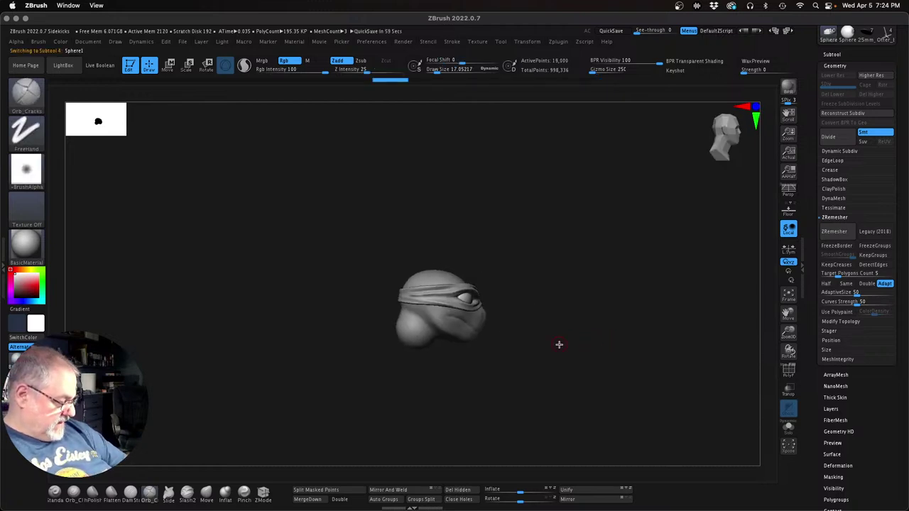
{"action": "key", "text": "w"}
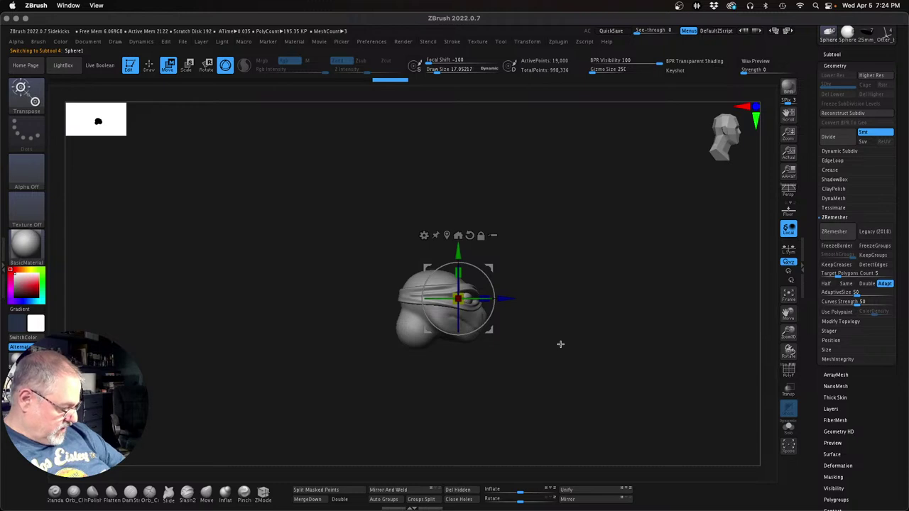
{"action": "left_click_drag", "start_coordinate": [561, 344], "coordinate": [559, 347]}
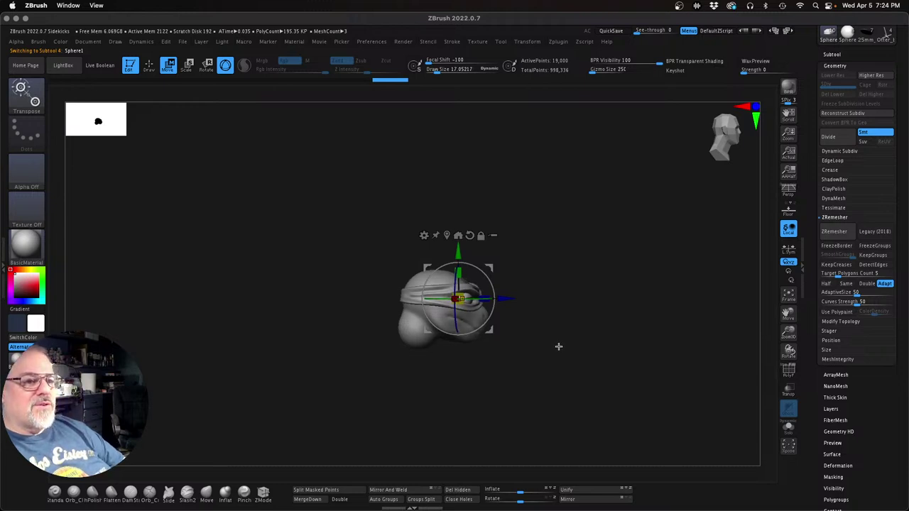
{"action": "left_click_drag", "start_coordinate": [539, 304], "coordinate": [567, 325]}
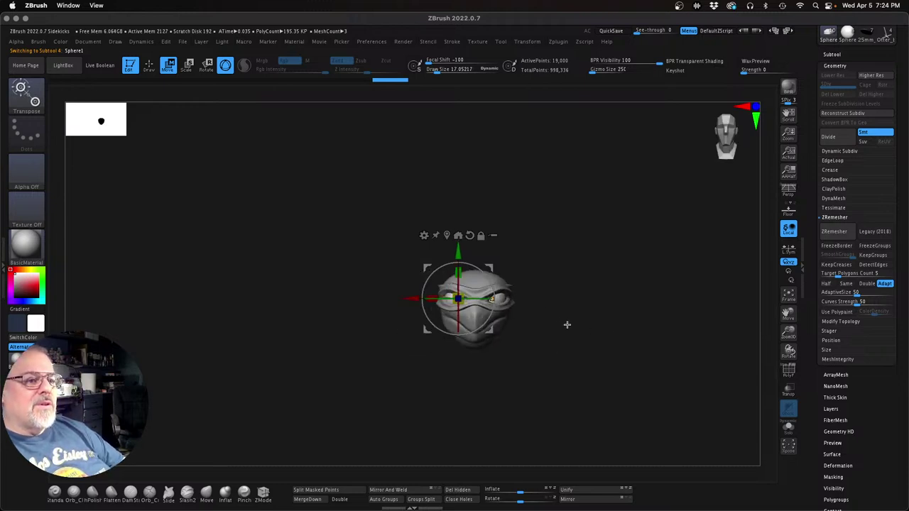
{"action": "left_click_drag", "start_coordinate": [599, 370], "coordinate": [605, 390]}
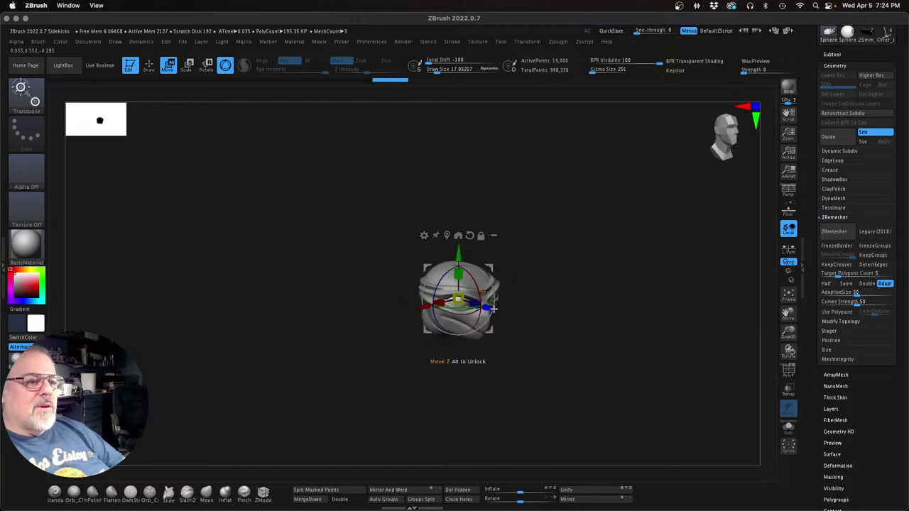
{"action": "left_click_drag", "start_coordinate": [494, 308], "coordinate": [496, 309]}
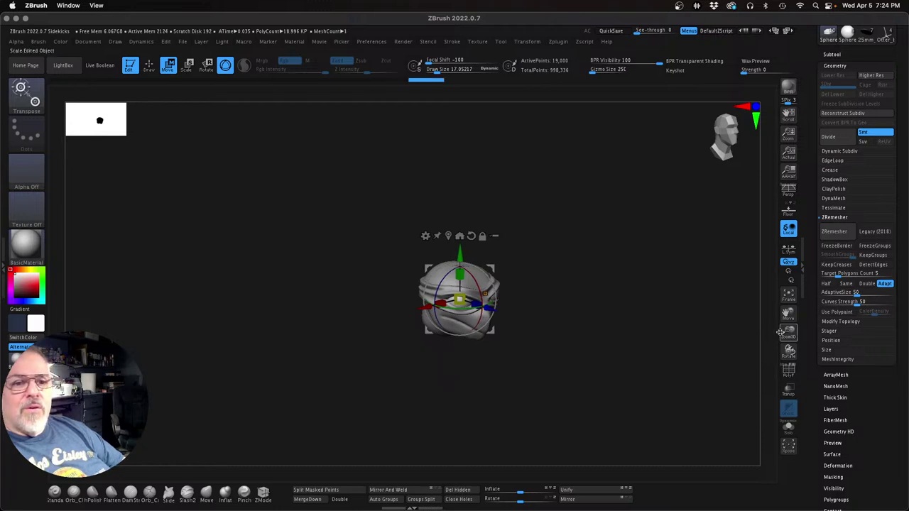
Step: Fine-tune the eyeballs' size and height within the mask's eye openings and return to sculpting mode
{"action": "left_click_drag", "start_coordinate": [781, 333], "coordinate": [806, 392]}
{"action": "left_click_drag", "start_coordinate": [636, 366], "coordinate": [644, 329]}
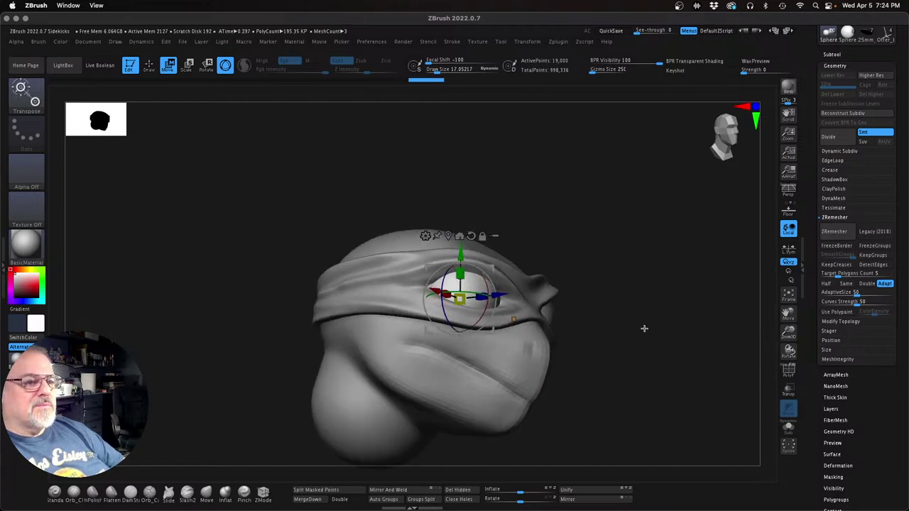
{"action": "left_click_drag", "start_coordinate": [460, 299], "coordinate": [460, 300]}
{"action": "left_click_drag", "start_coordinate": [656, 365], "coordinate": [634, 381]}
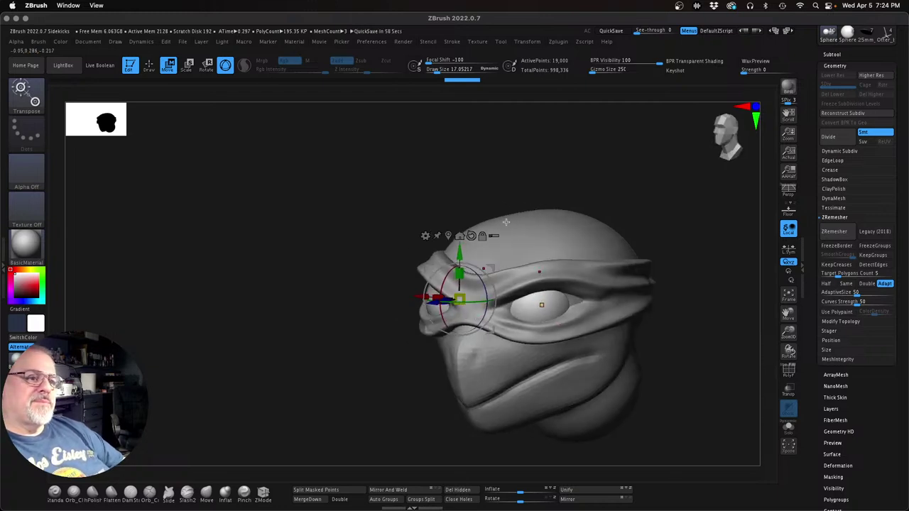
{"action": "left_click_drag", "start_coordinate": [460, 250], "coordinate": [460, 244]}
{"action": "key", "text": "q"}
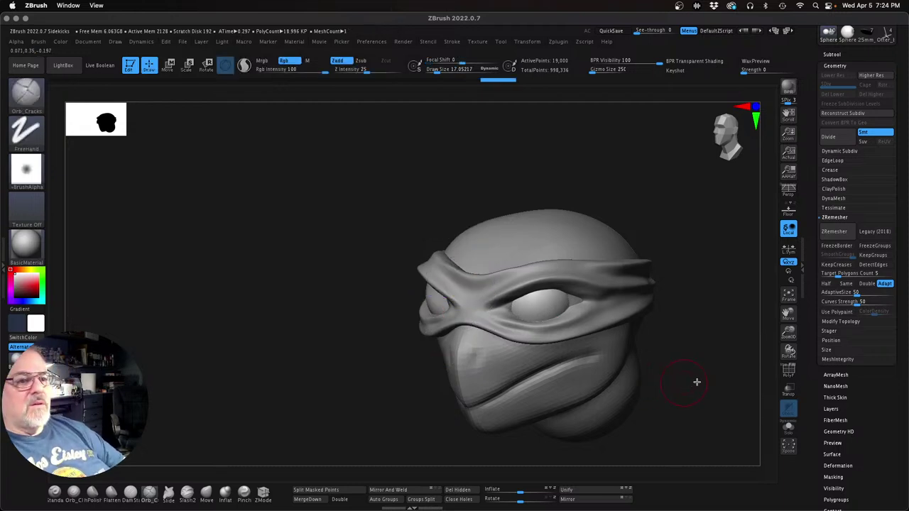
Step: Make the head the active subtool, subdivide it to SDiv 3 and delete its lower subdivision levels
{"action": "mouse_move", "coordinate": [697, 382]}
{"action": "left_mouse_down"}
{"action": "mouse_move", "coordinate": [712, 375]}
{"action": "mouse_move", "coordinate": [698, 392]}
{"action": "left_mouse_up"}
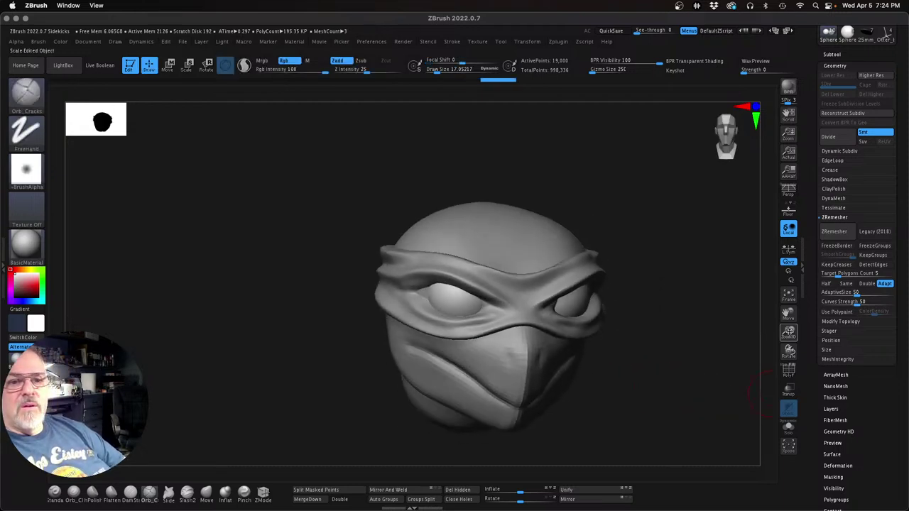
{"action": "left_click_drag", "start_coordinate": [788, 332], "coordinate": [732, 333]}
{"action": "left_click_drag", "start_coordinate": [646, 357], "coordinate": [637, 353]}
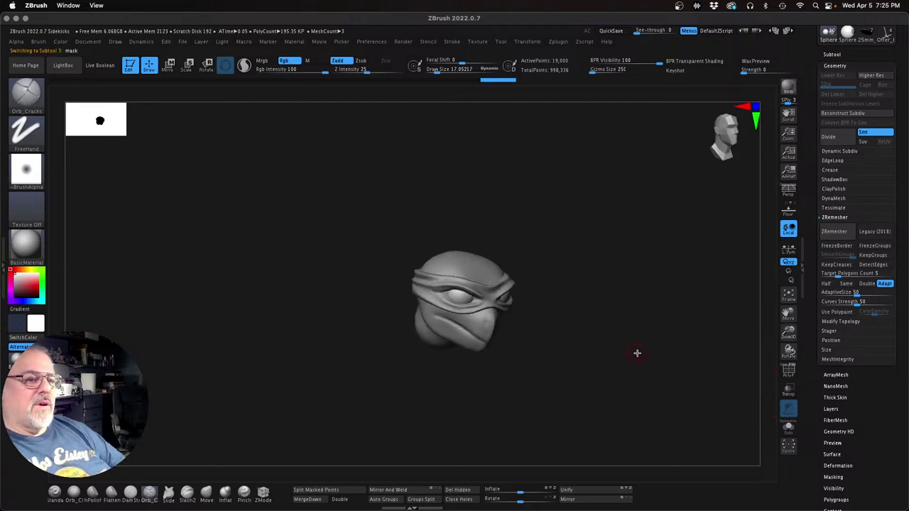
{"action": "key", "text": "Down"}
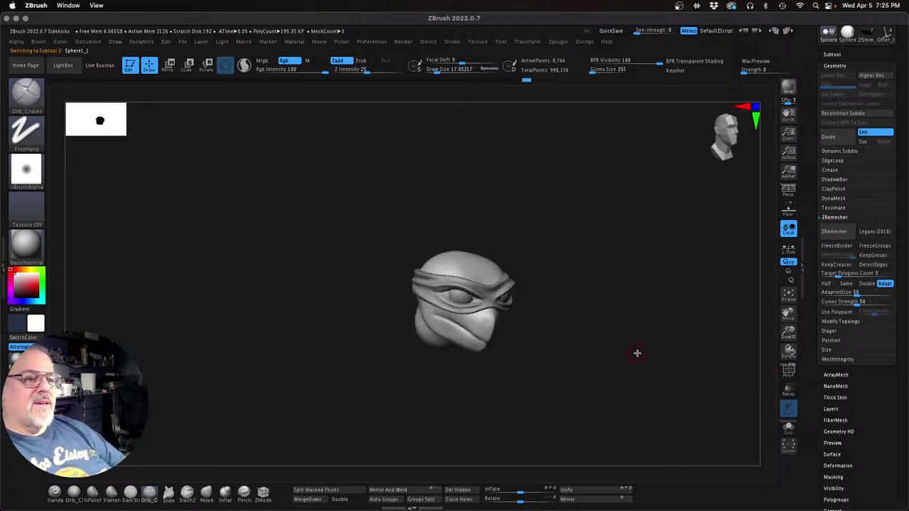
{"action": "left_click_drag", "start_coordinate": [781, 332], "coordinate": [798, 359]}
{"action": "left_click_drag", "start_coordinate": [674, 352], "coordinate": [645, 382]}
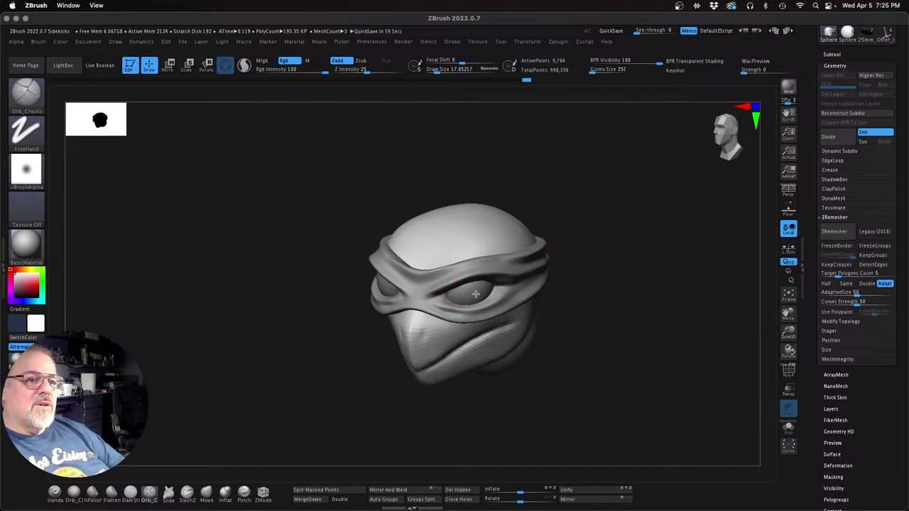
{"action": "left_click_drag", "start_coordinate": [635, 325], "coordinate": [675, 307]}
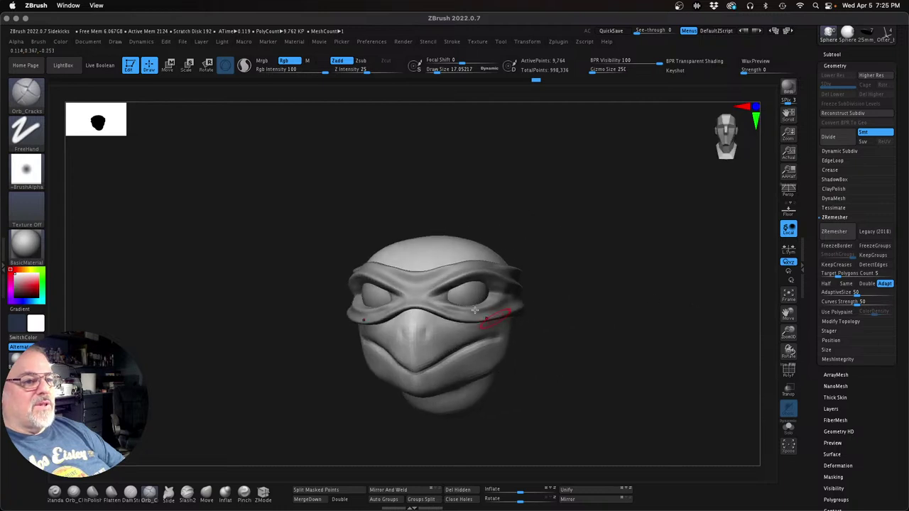
{"action": "left_click_drag", "start_coordinate": [640, 341], "coordinate": [595, 350]}
{"action": "left_click_drag", "start_coordinate": [588, 356], "coordinate": [603, 358]}
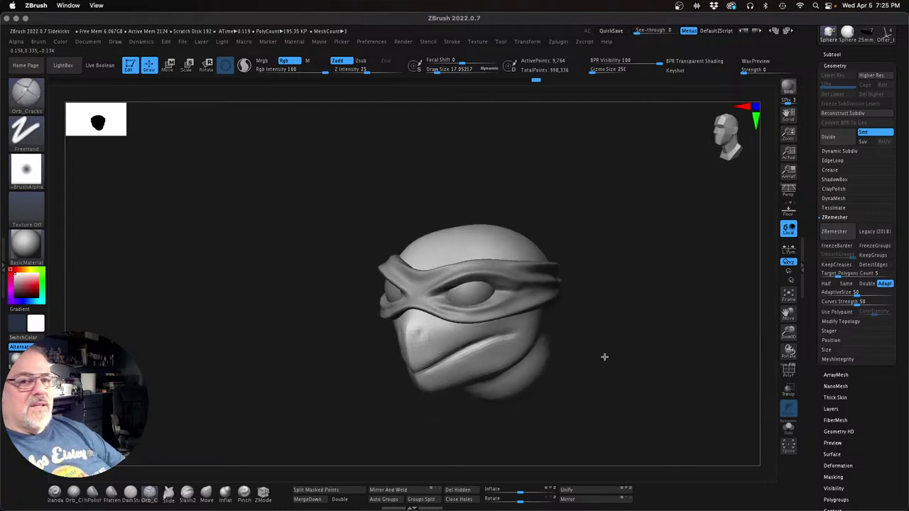
{"action": "left_click", "coordinate": [844, 137]}
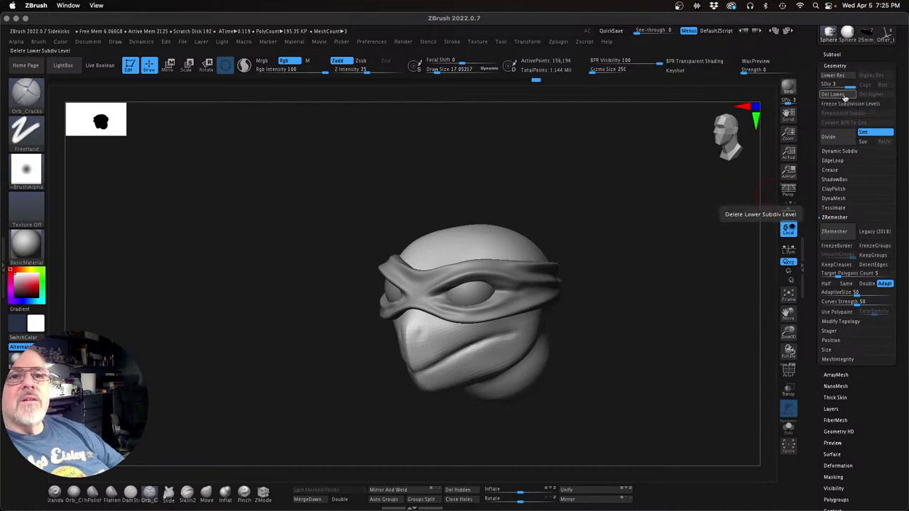
{"action": "key", "text": "ctrl+d"}
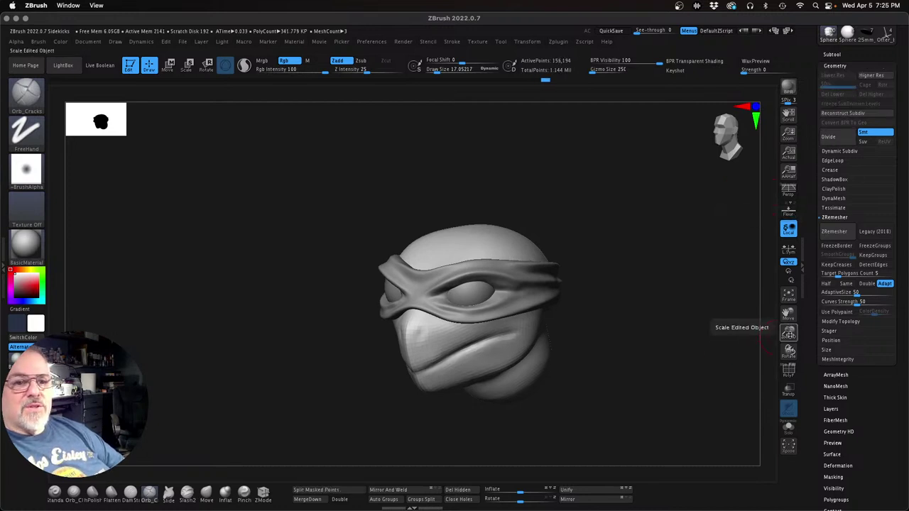
Step: Set the brush's Draw Size to 7 and carve the nostrils into the sides of the beak
{"action": "left_click_drag", "start_coordinate": [788, 330], "coordinate": [678, 397]}
{"action": "left_click_drag", "start_coordinate": [653, 364], "coordinate": [641, 360], "text": "alt"}
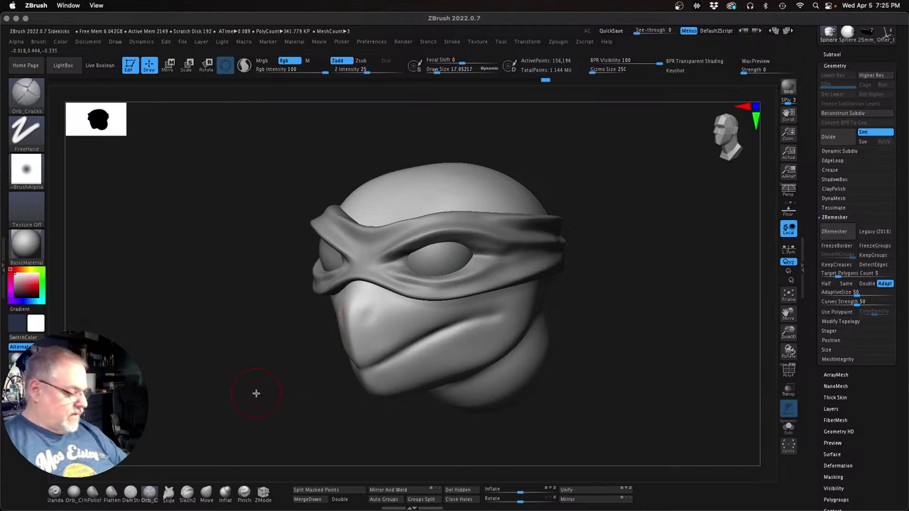
{"action": "key", "text": "s"}
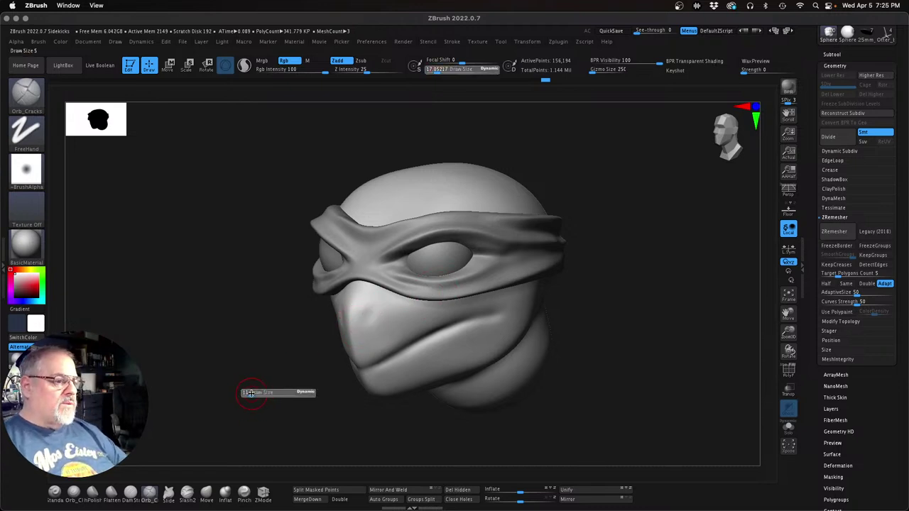
{"action": "left_click_drag", "start_coordinate": [251, 394], "coordinate": [247, 393]}
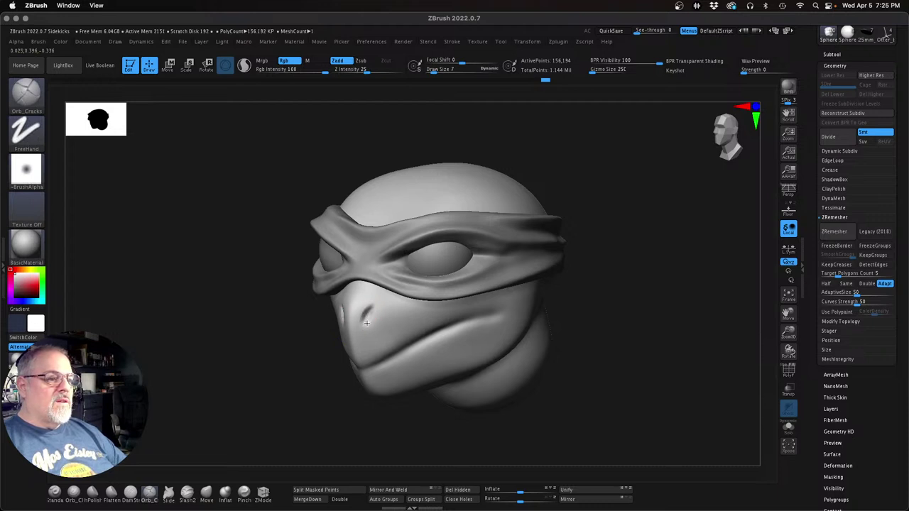
{"action": "mouse_move", "coordinate": [366, 321]}
{"action": "left_mouse_down"}
{"action": "mouse_move", "coordinate": [371, 302]}
{"action": "mouse_move", "coordinate": [366, 312]}
{"action": "left_mouse_up"}
Step: Try a crease at the corner of the mouth with the Orb_Cracks brush and undo it
{"action": "left_click_drag", "start_coordinate": [612, 329], "coordinate": [615, 320]}
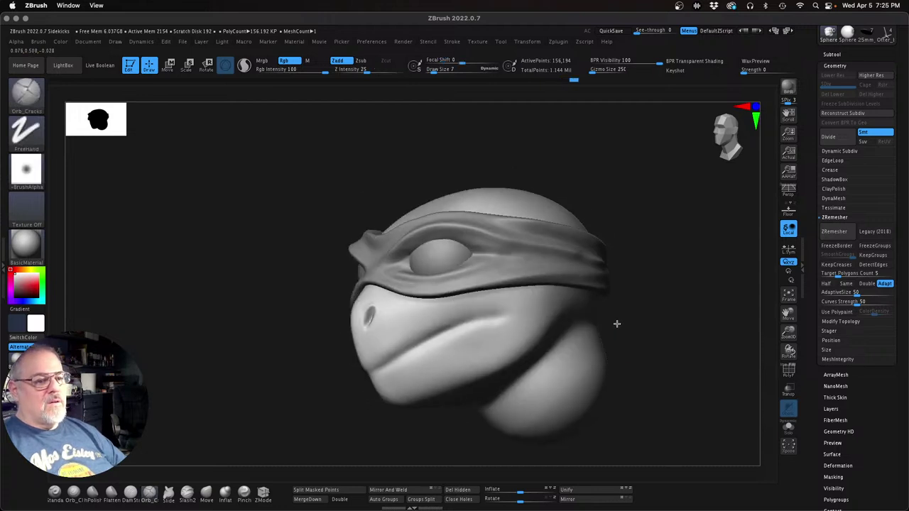
{"action": "left_click_drag", "start_coordinate": [471, 323], "coordinate": [496, 322]}
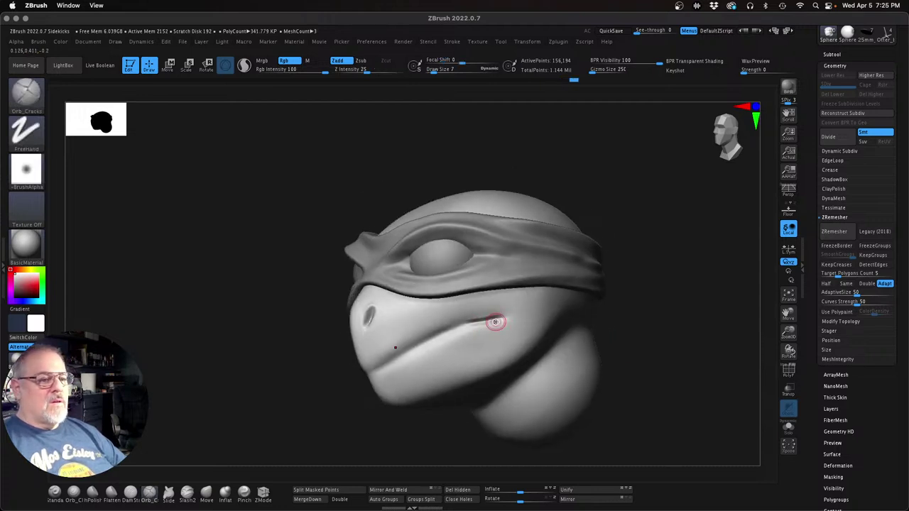
{"action": "key", "text": "ctrl+z"}
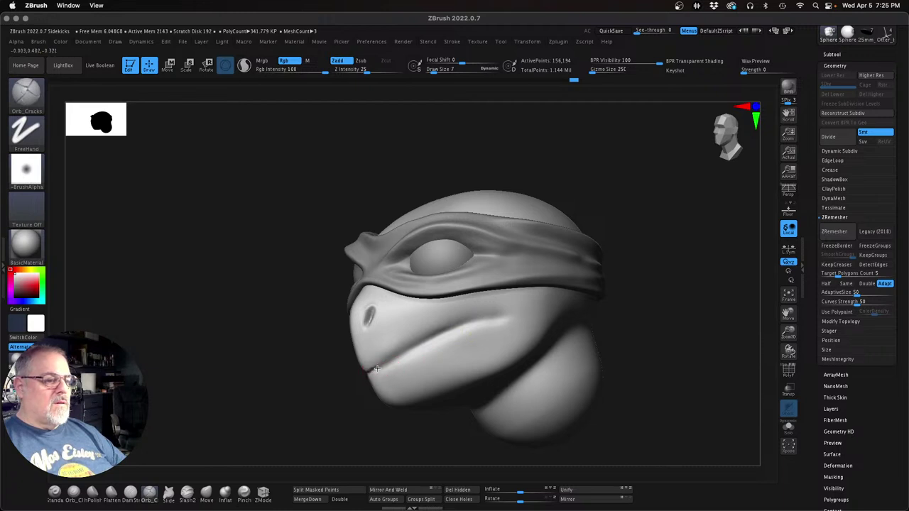
Step: Set the Orb_Cracks brush's draw size to 11 and try a crease stroke along the mouth line
{"action": "left_click_drag", "start_coordinate": [426, 360], "coordinate": [317, 420], "text": "shift"}
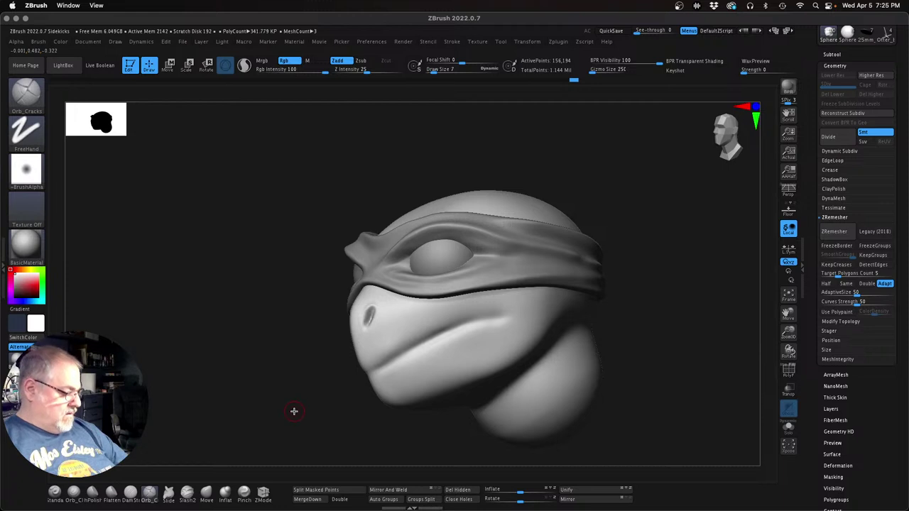
{"action": "key", "text": "s"}
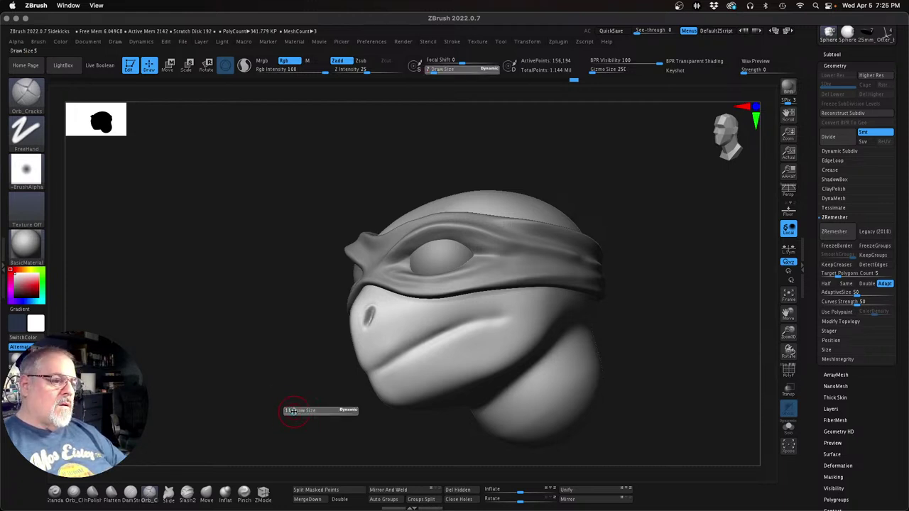
{"action": "type", "text": "11"}
{"action": "key", "text": "Return"}
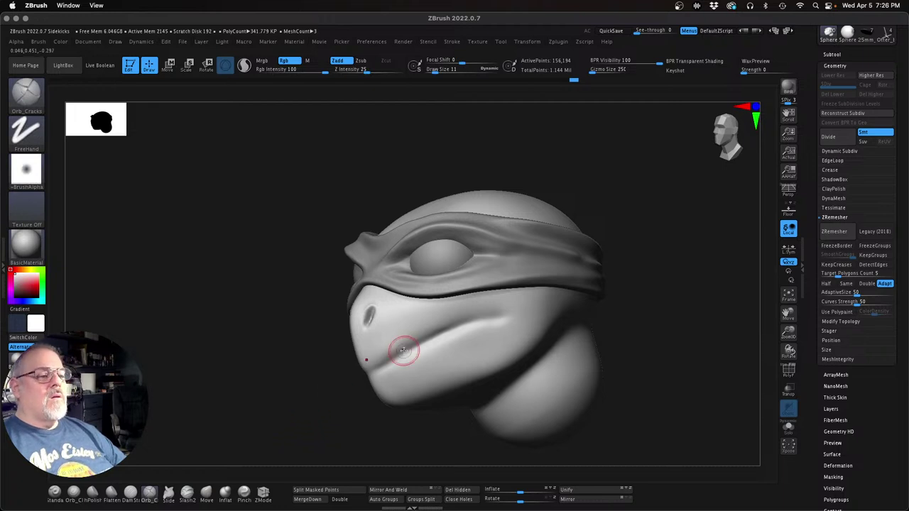
{"action": "mouse_move", "coordinate": [367, 372]}
{"action": "left_mouse_down"}
{"action": "mouse_move", "coordinate": [424, 338]}
{"action": "mouse_move", "coordinate": [509, 313]}
{"action": "mouse_move", "coordinate": [494, 317]}
{"action": "left_mouse_up"}
{"action": "key", "text": "super+z"}
Step: Carve a deep mouth line with the Orb_Cracks brush from the beak tip back to the mouth corner
{"action": "left_click_drag", "start_coordinate": [345, 406], "coordinate": [274, 446]}
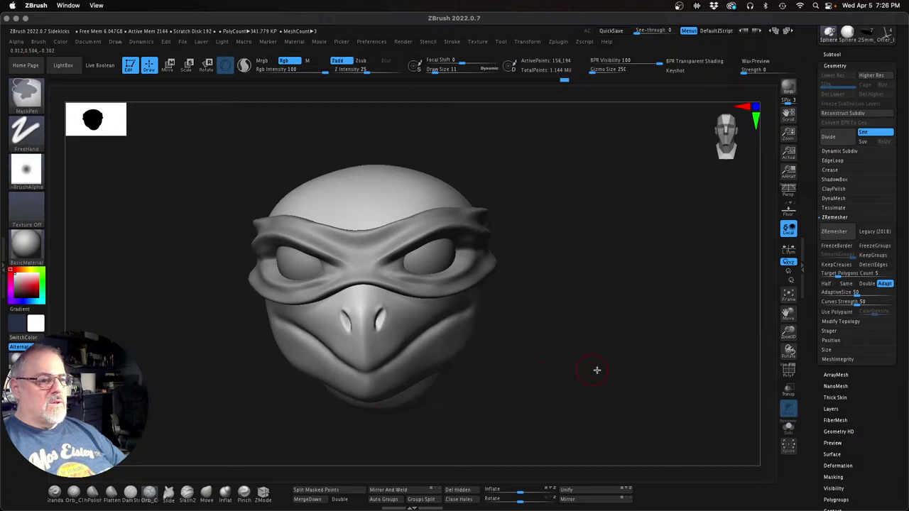
{"action": "mouse_move", "coordinate": [585, 366]}
{"action": "left_mouse_down"}
{"action": "mouse_move", "coordinate": [550, 348]}
{"action": "mouse_move", "coordinate": [559, 362]}
{"action": "left_mouse_up"}
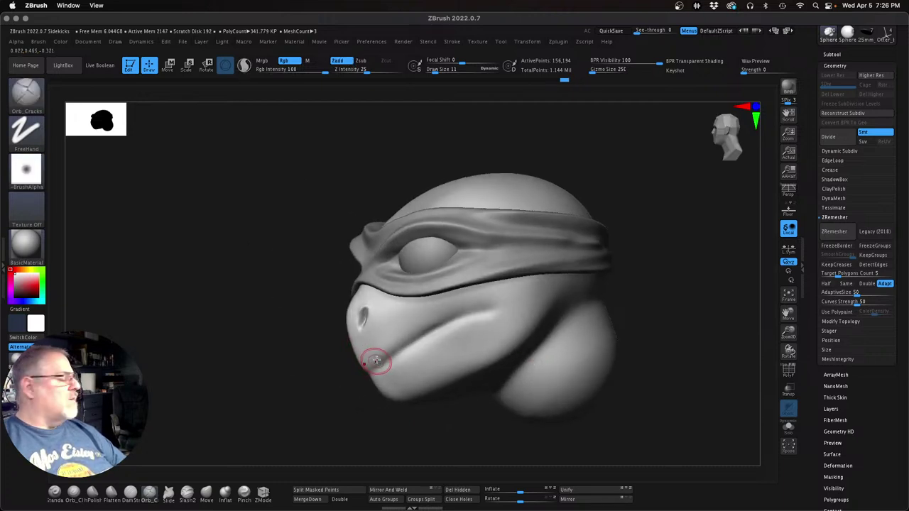
{"action": "mouse_move", "coordinate": [380, 367]}
{"action": "left_mouse_down"}
{"action": "mouse_move", "coordinate": [410, 352]}
{"action": "mouse_move", "coordinate": [369, 375]}
{"action": "left_mouse_up"}
{"action": "key", "text": "super+z"}
{"action": "key", "text": "super+z"}
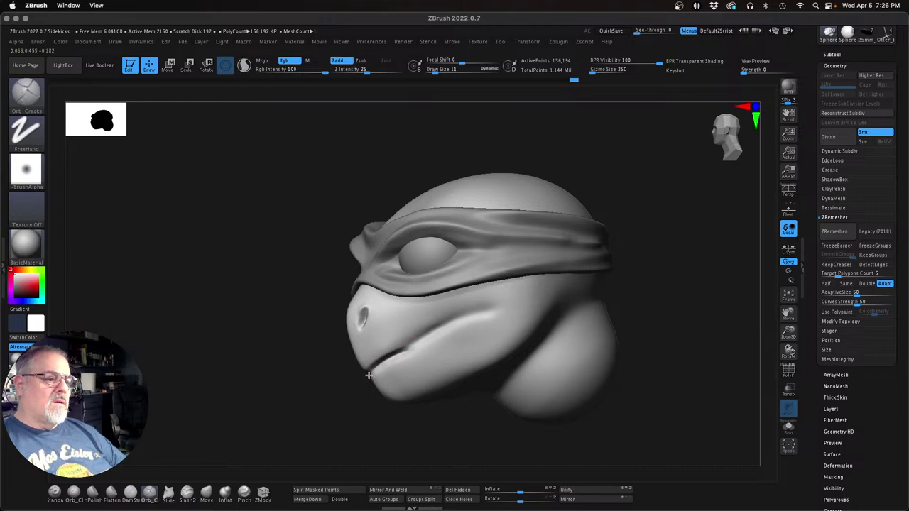
{"action": "mouse_move", "coordinate": [405, 349]}
{"action": "left_mouse_down"}
{"action": "mouse_move", "coordinate": [465, 312]}
{"action": "mouse_move", "coordinate": [488, 310]}
{"action": "left_mouse_up"}
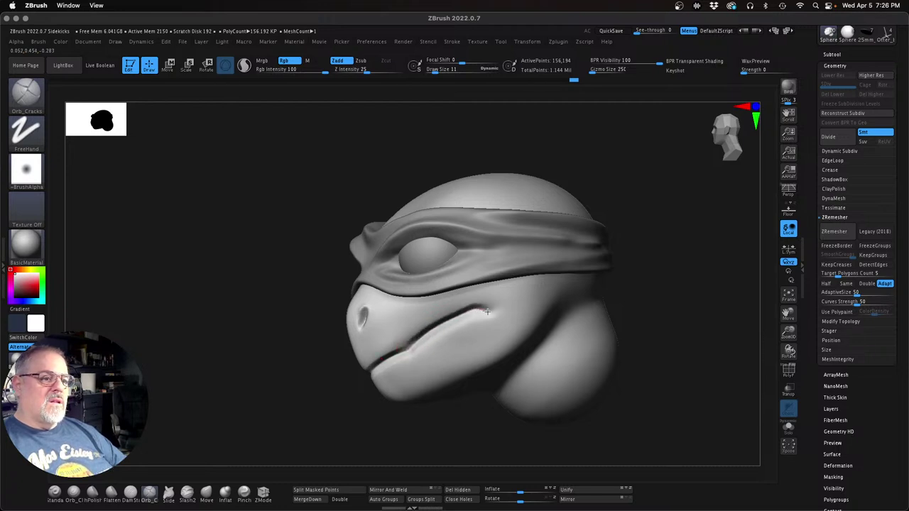
{"action": "mouse_move", "coordinate": [326, 419]}
{"action": "left_mouse_down"}
{"action": "mouse_move", "coordinate": [333, 416]}
{"action": "mouse_move", "coordinate": [315, 416]}
{"action": "left_mouse_up"}
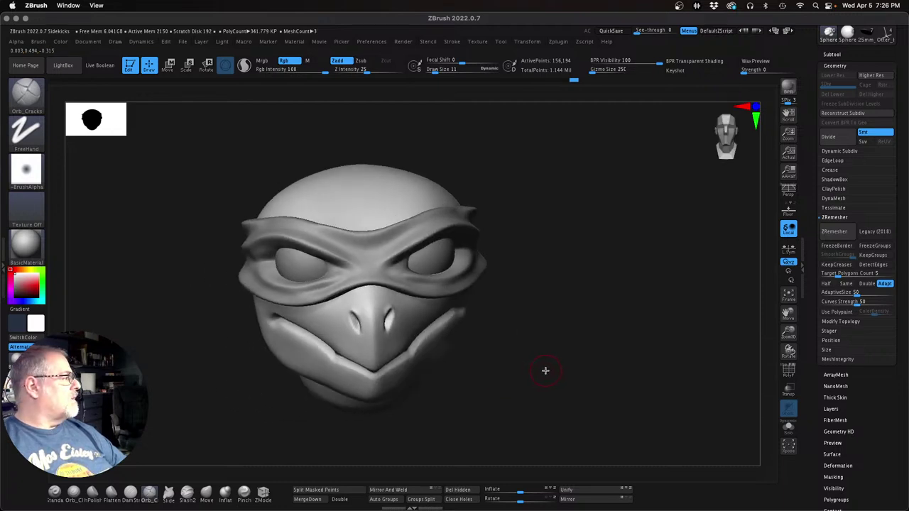
{"action": "left_click_drag", "start_coordinate": [529, 374], "coordinate": [699, 336]}
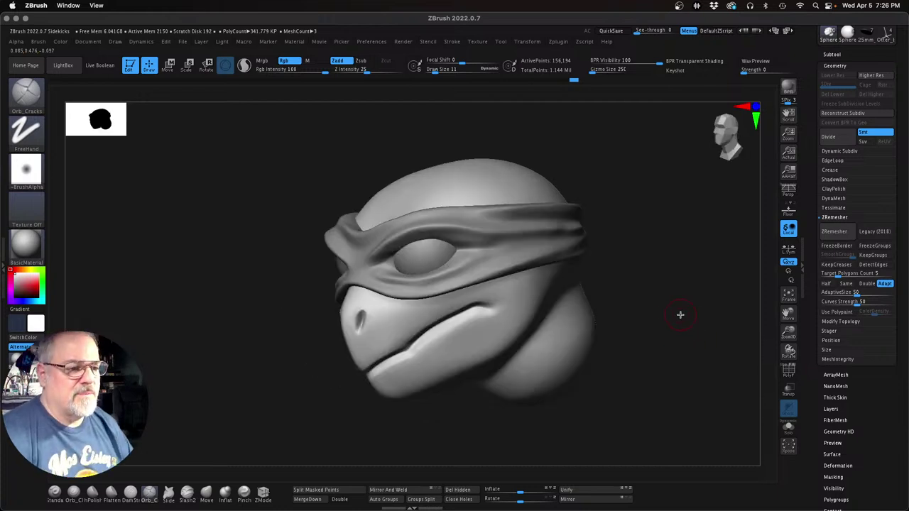
Step: Pull the tip of the beak forward with the Move brush at a draw size of about 43
{"action": "key", "text": "s"}
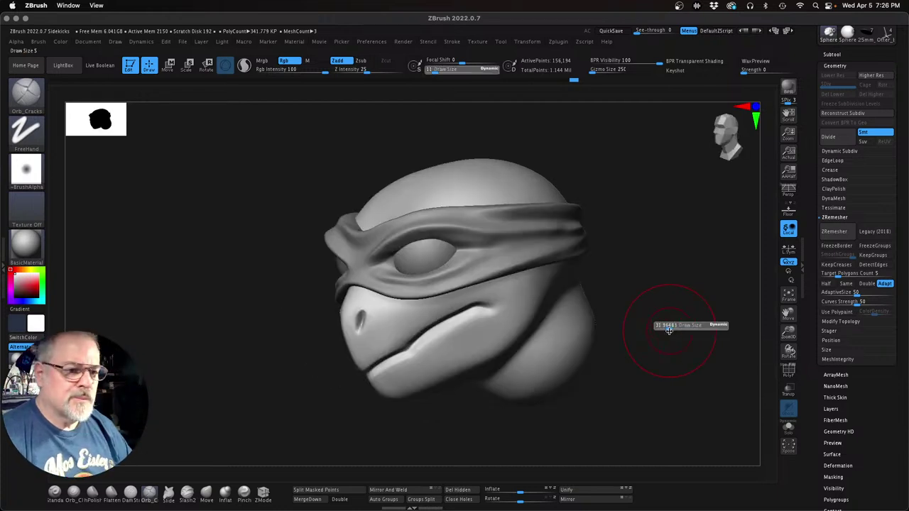
{"action": "left_click_drag", "start_coordinate": [671, 332], "coordinate": [672, 331]}
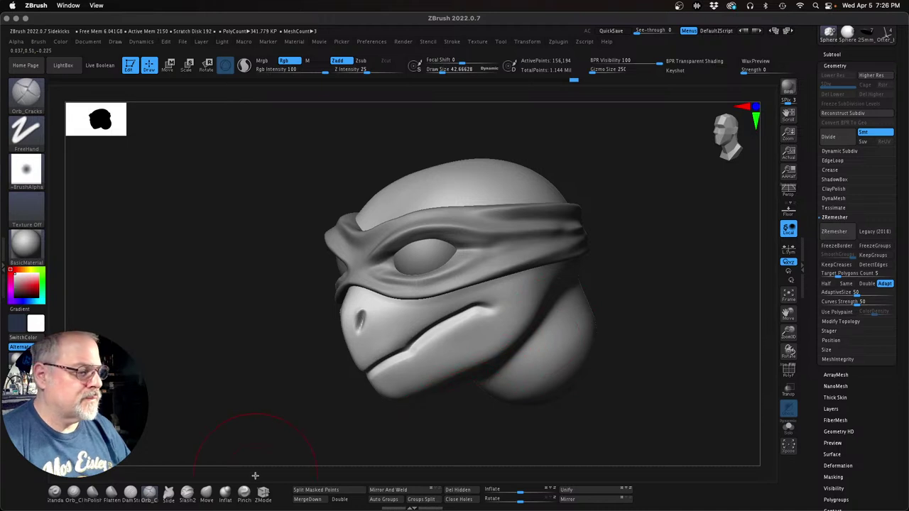
{"action": "left_click", "coordinate": [206, 492]}
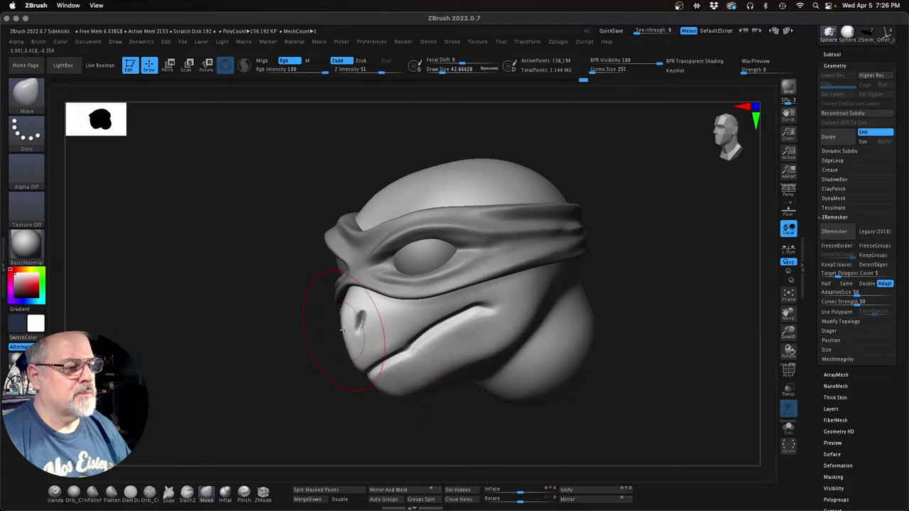
{"action": "left_click_drag", "start_coordinate": [334, 324], "coordinate": [332, 326]}
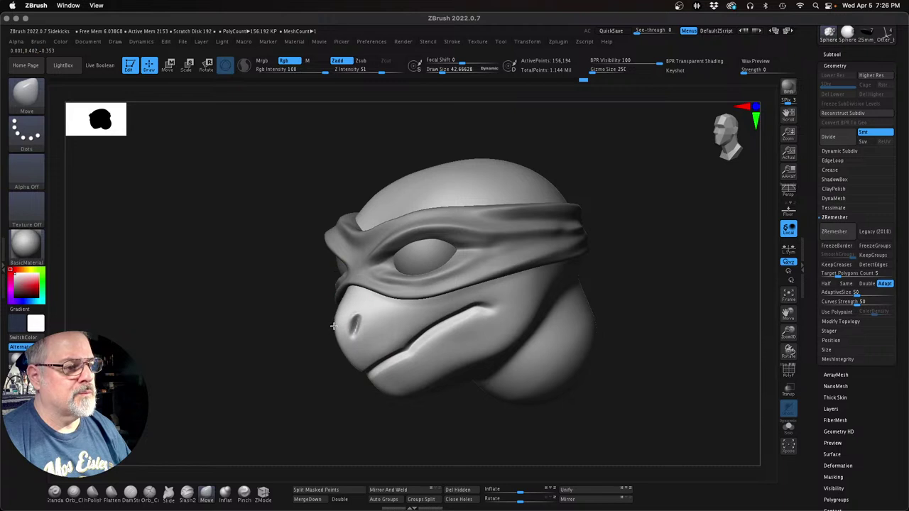
Step: Reshape the mouth corners and the sides of the lower jaw with the Move brush
{"action": "left_click_drag", "start_coordinate": [399, 412], "coordinate": [432, 422], "text": "shift"}
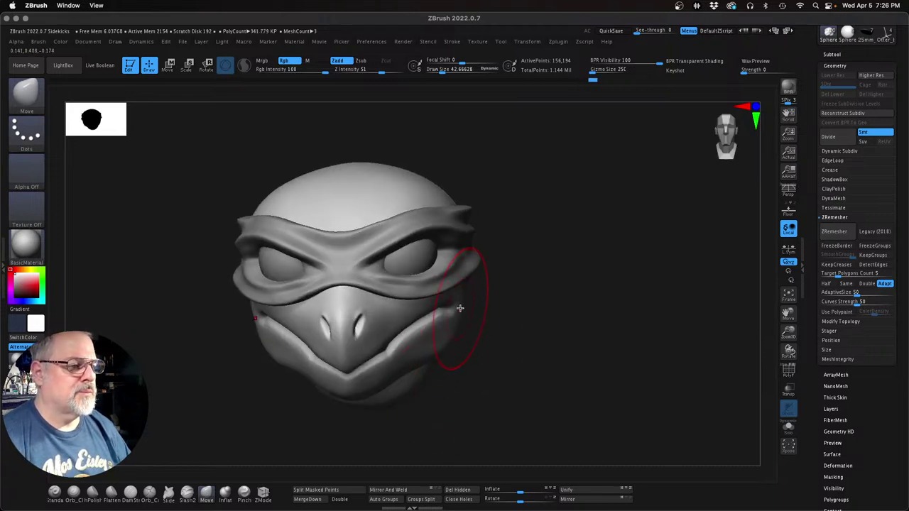
{"action": "left_click_drag", "start_coordinate": [461, 308], "coordinate": [442, 326]}
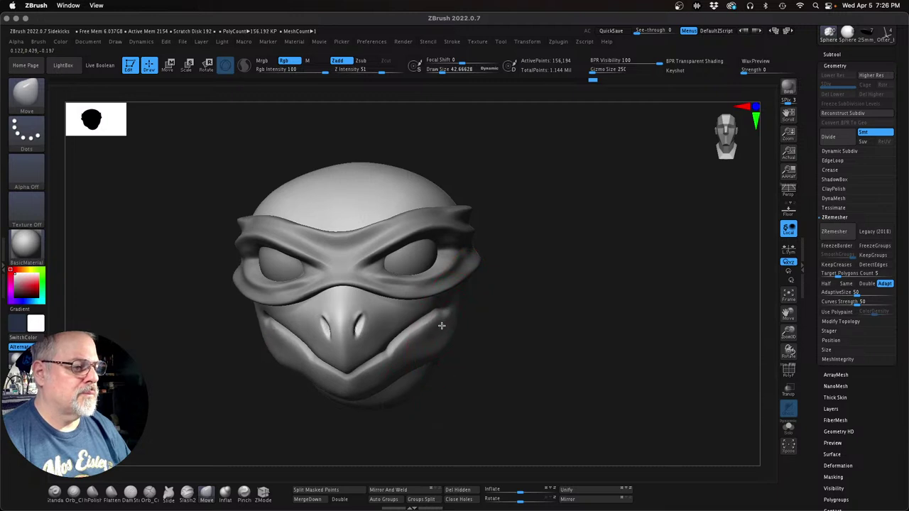
{"action": "left_click_drag", "start_coordinate": [520, 334], "coordinate": [528, 305]}
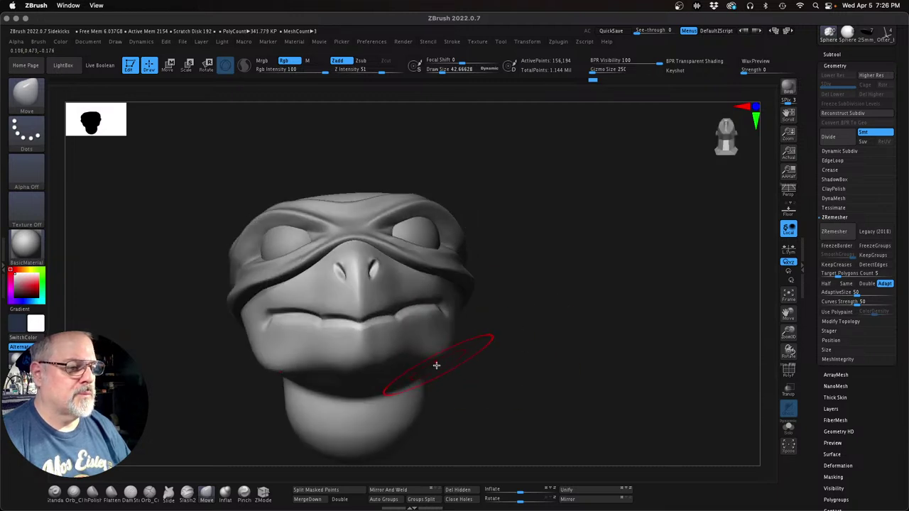
{"action": "left_click_drag", "start_coordinate": [437, 362], "coordinate": [445, 359]}
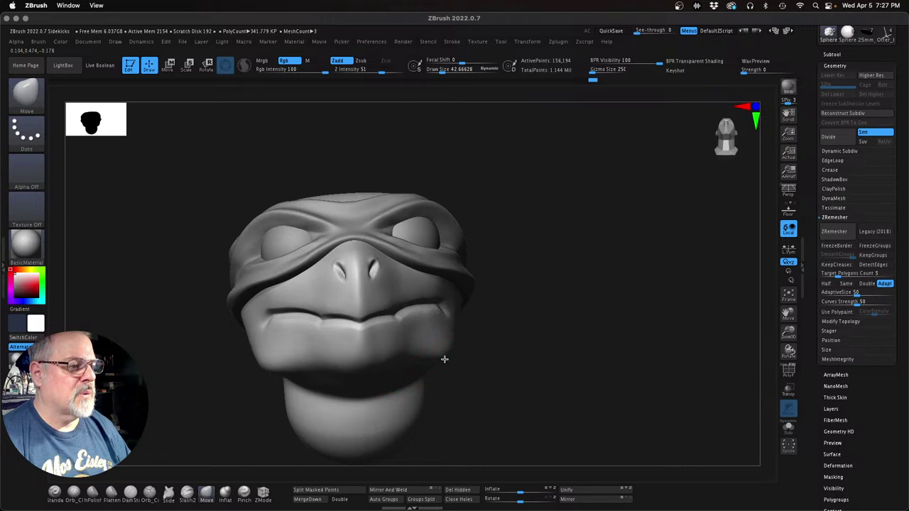
{"action": "left_click_drag", "start_coordinate": [457, 313], "coordinate": [452, 312]}
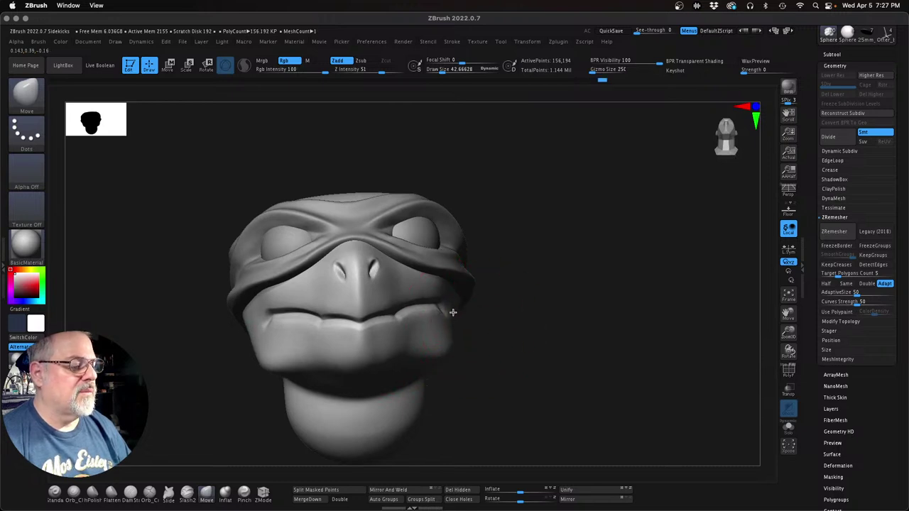
Step: Refine the beak around the nostrils and the front of the mouth with the Move brush
{"action": "mouse_move", "coordinate": [516, 306]}
{"action": "left_mouse_down"}
{"action": "mouse_move", "coordinate": [570, 317]}
{"action": "mouse_move", "coordinate": [558, 320]}
{"action": "left_mouse_up"}
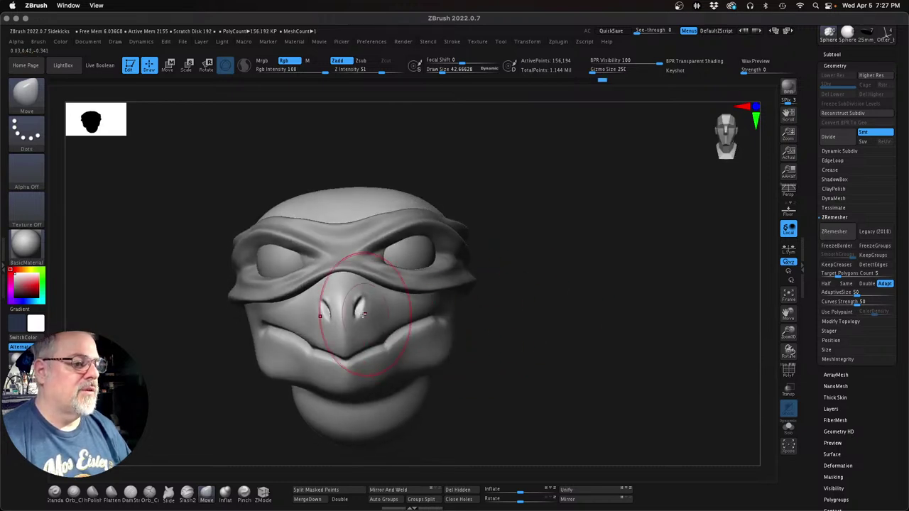
{"action": "mouse_move", "coordinate": [326, 319]}
{"action": "left_mouse_down"}
{"action": "mouse_move", "coordinate": [328, 307]}
{"action": "mouse_move", "coordinate": [330, 319]}
{"action": "mouse_move", "coordinate": [366, 290]}
{"action": "mouse_move", "coordinate": [362, 310]}
{"action": "left_mouse_up"}
{"action": "mouse_move", "coordinate": [518, 339]}
{"action": "left_mouse_down"}
{"action": "mouse_move", "coordinate": [521, 352]}
{"action": "mouse_move", "coordinate": [539, 341]}
{"action": "mouse_move", "coordinate": [365, 355]}
{"action": "left_mouse_up"}
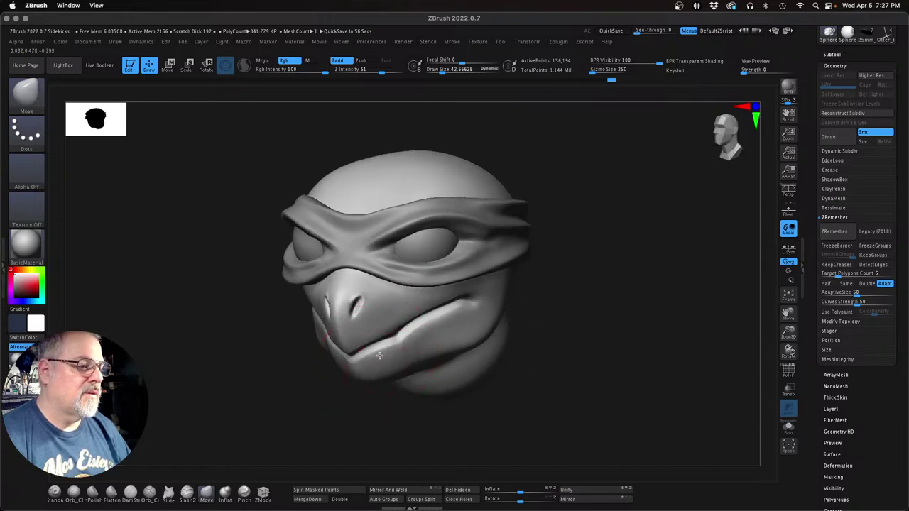
{"action": "left_click_drag", "start_coordinate": [284, 394], "coordinate": [285, 394], "text": "shift"}
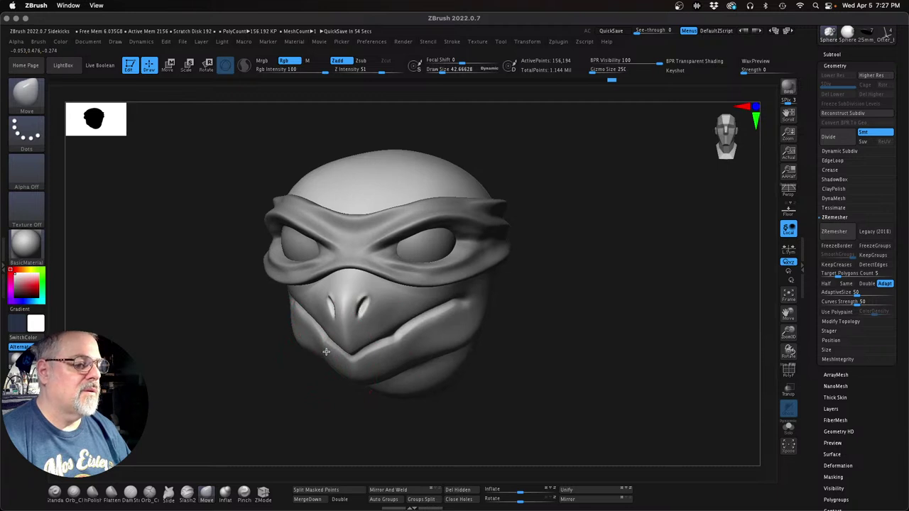
{"action": "left_click_drag", "start_coordinate": [612, 286], "coordinate": [616, 274]}
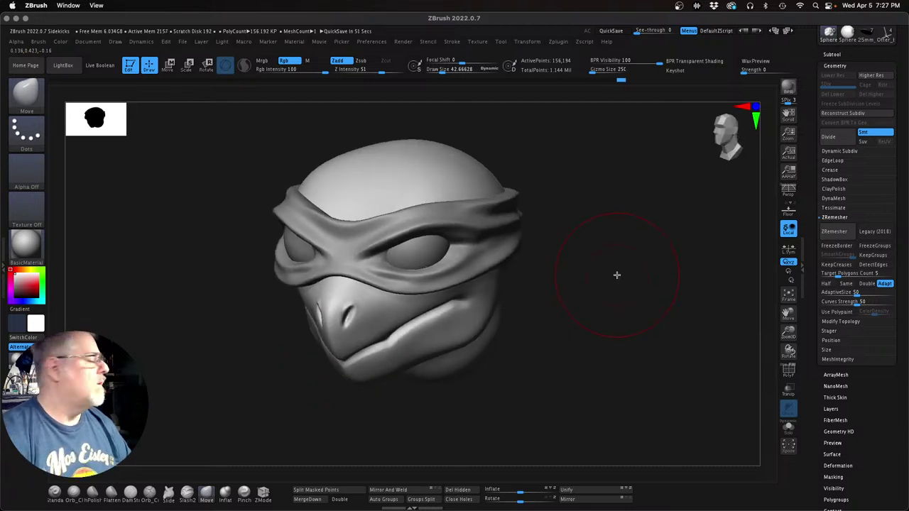
Step: Inspect the head from behind and from directly above, with the whole head in view
{"action": "left_click_drag", "start_coordinate": [594, 234], "coordinate": [528, 329]}
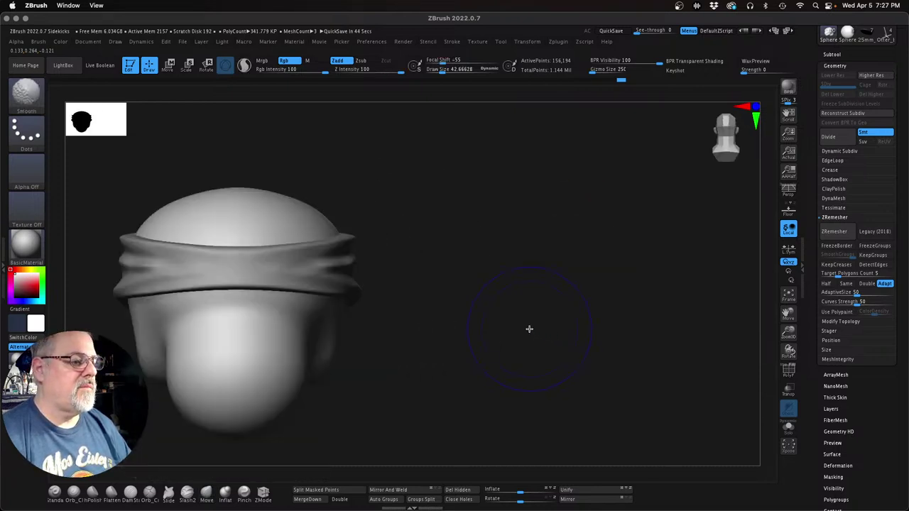
{"action": "left_click_drag", "start_coordinate": [507, 367], "coordinate": [691, 213]}
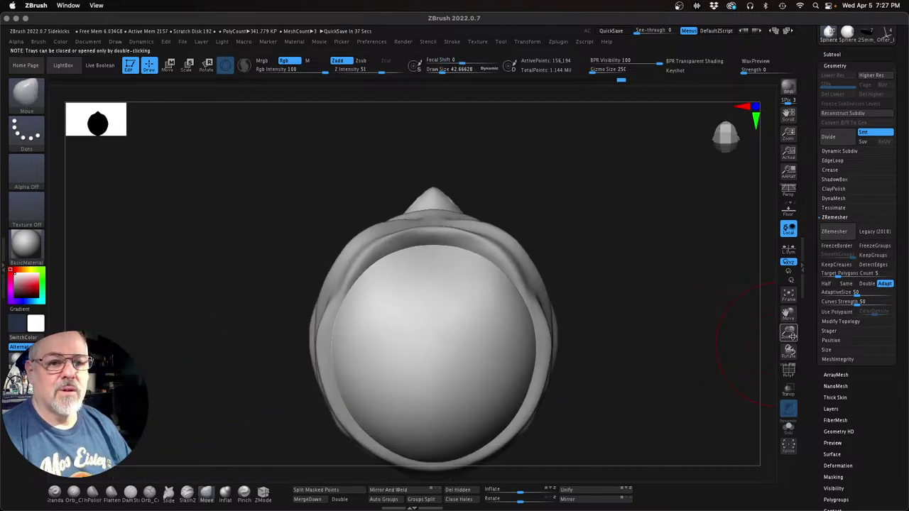
{"action": "mouse_move", "coordinate": [789, 332]}
{"action": "left_mouse_down"}
{"action": "mouse_move", "coordinate": [605, 339]}
{"action": "mouse_move", "coordinate": [613, 328]}
{"action": "mouse_move", "coordinate": [728, 339]}
{"action": "mouse_move", "coordinate": [642, 375]}
{"action": "left_mouse_up"}
{"action": "left_click_drag", "start_coordinate": [618, 291], "coordinate": [645, 285]}
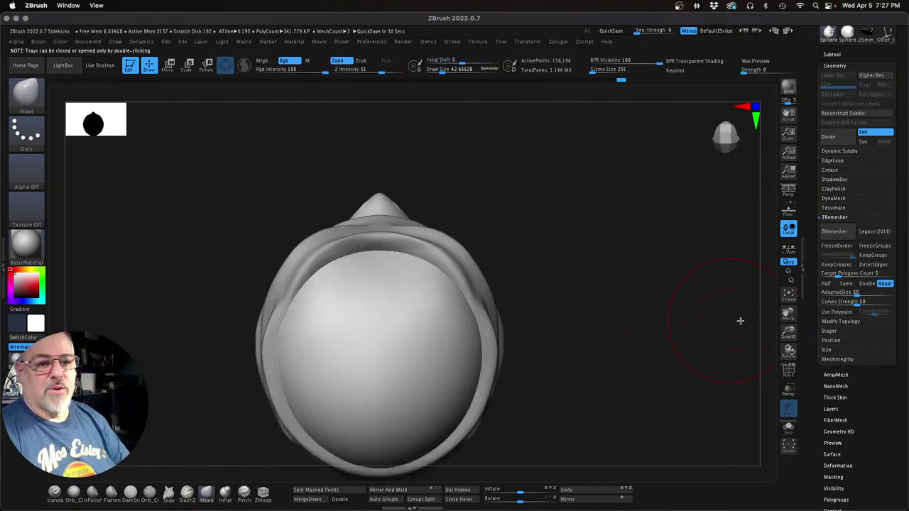
{"action": "left_click_drag", "start_coordinate": [789, 334], "coordinate": [739, 341]}
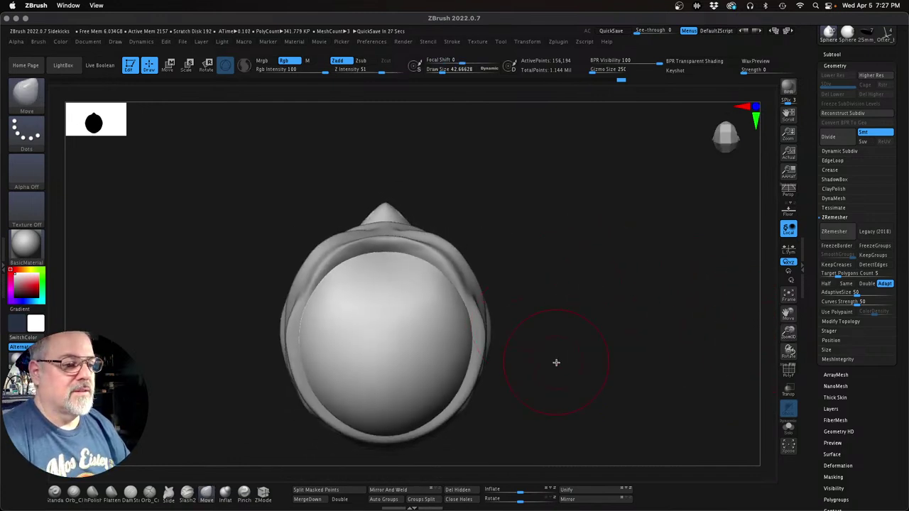
{"action": "left_click_drag", "start_coordinate": [556, 363], "coordinate": [576, 296], "text": "alt"}
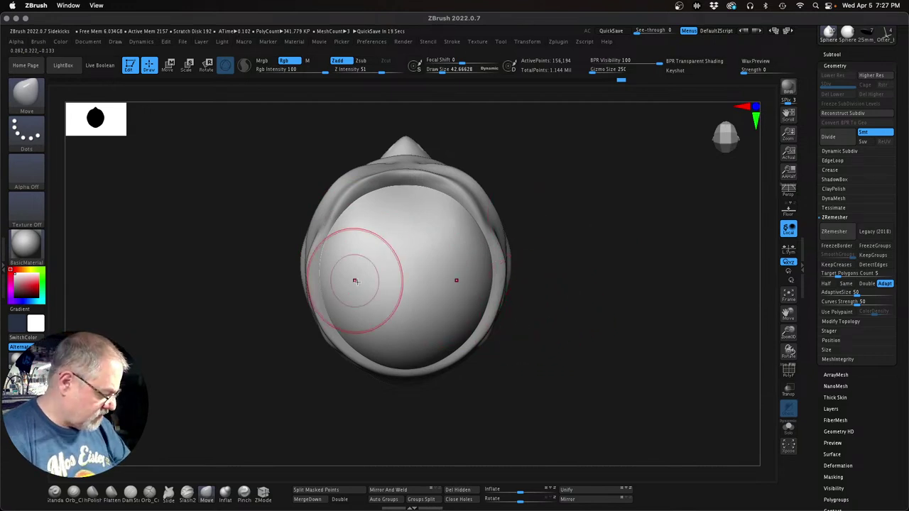
Step: Try a MaskPen stroke across the top of the head at a draw size of about 15
{"action": "key", "text": "ctrl"}
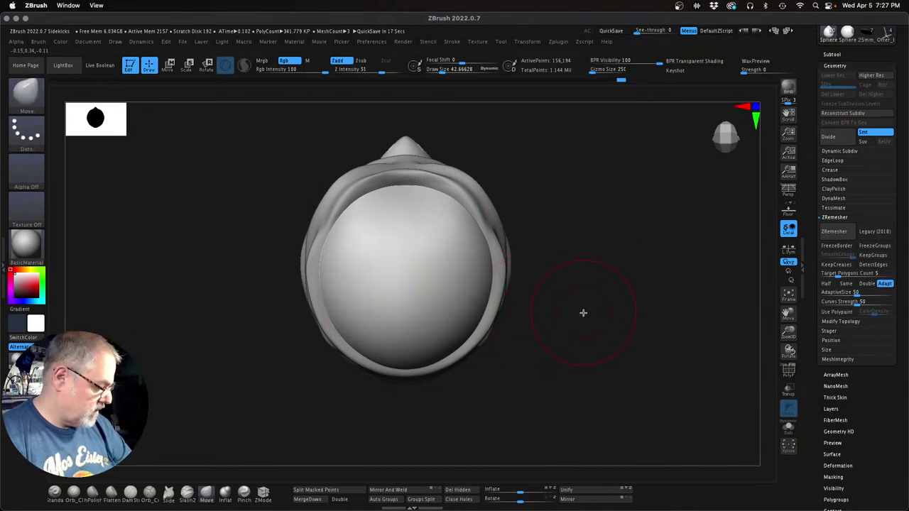
{"action": "key", "text": "s"}
{"action": "left_click", "coordinate": [582, 311]}
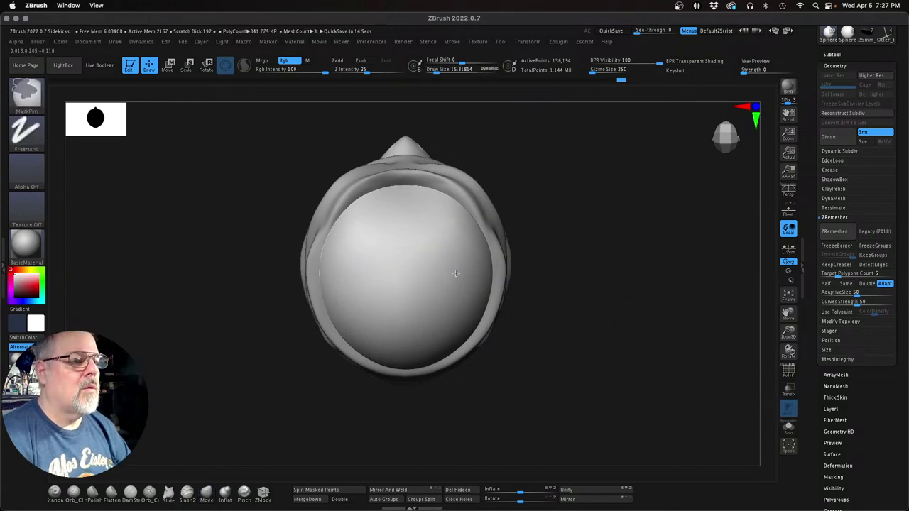
{"action": "mouse_move", "coordinate": [341, 266]}
{"action": "left_mouse_down", "text": "ctrl"}
{"action": "mouse_move", "coordinate": [473, 267]}
{"action": "mouse_move", "coordinate": [406, 284]}
{"action": "mouse_move", "coordinate": [422, 277]}
{"action": "mouse_move", "coordinate": [450, 234]}
{"action": "left_mouse_up", "text": "ctrl"}
{"action": "key", "text": "ctrl+z"}
{"action": "key", "text": "ctrl+z"}
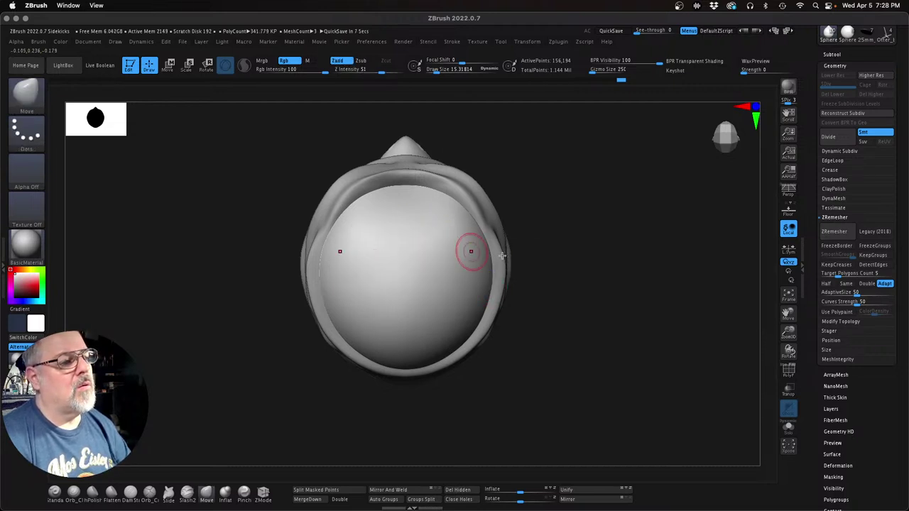
Step: Reduce the draw size to 7 and ready the MaskPen brush over the top of the head
{"action": "key", "text": "s"}
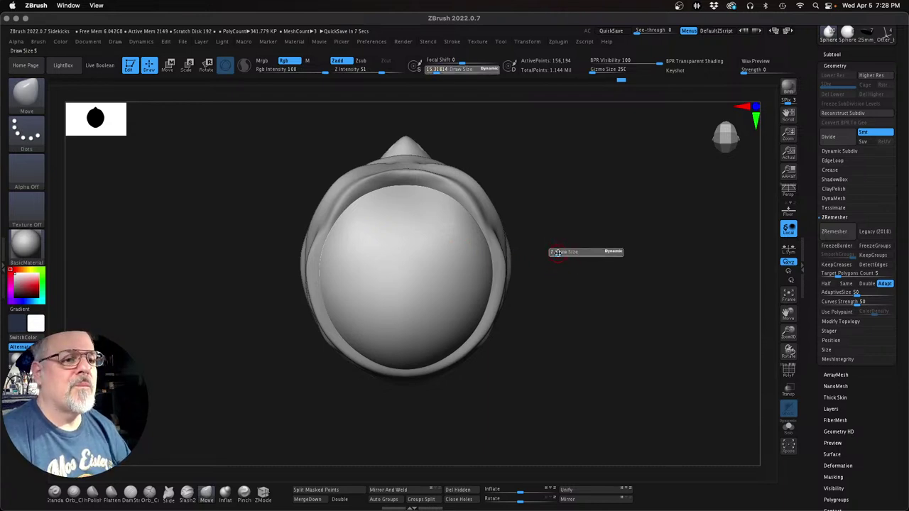
{"action": "left_click", "coordinate": [557, 252]}
{"action": "key", "text": "ctrl"}
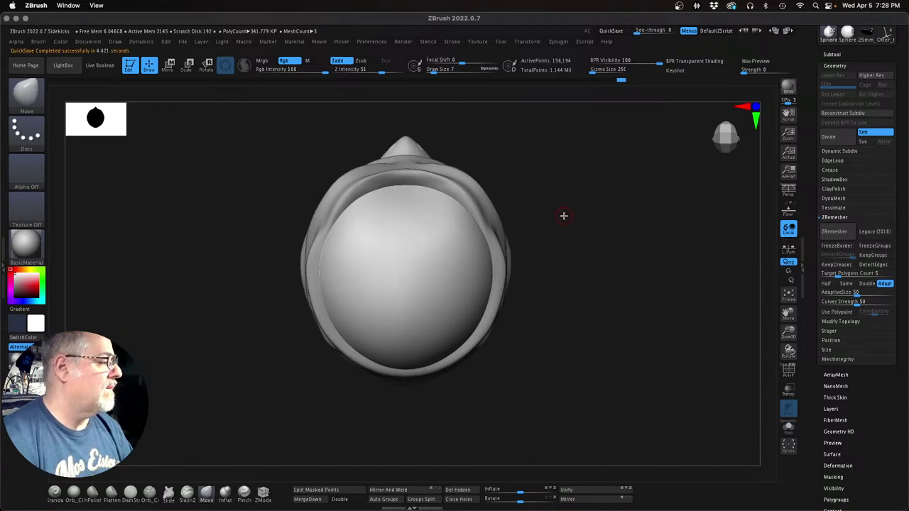
{"action": "key", "text": "ctrl"}
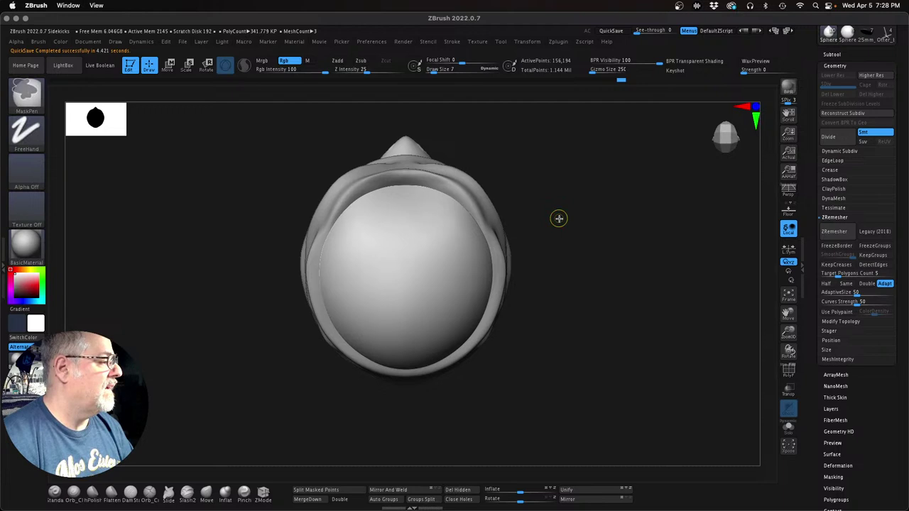
Step: Save the project as Sidekicks.ZPR in the SIDEKICKS folder, replacing the existing file
{"action": "key", "text": "ctrl+s"}
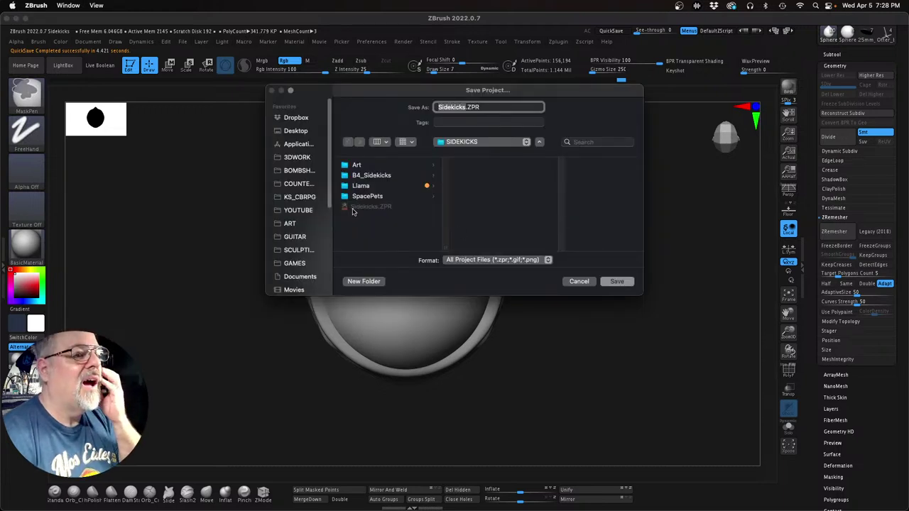
{"action": "left_click", "coordinate": [616, 281]}
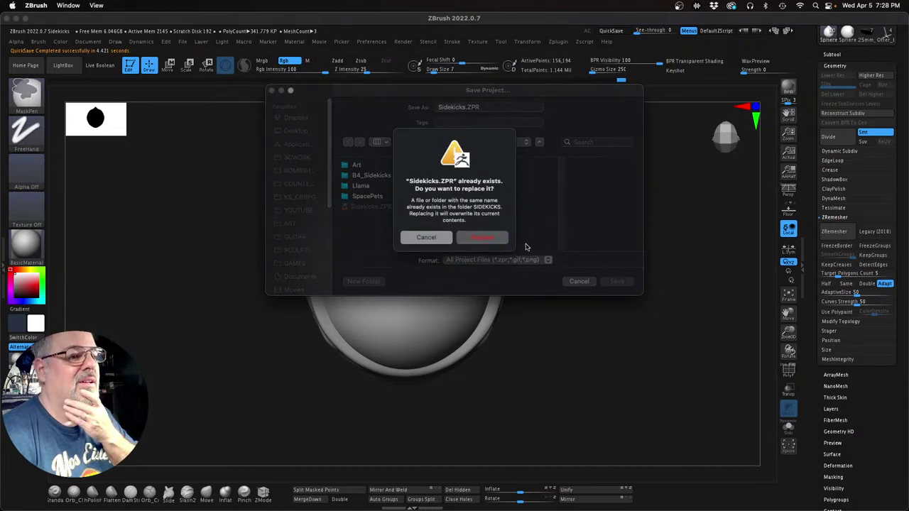
{"action": "left_click", "coordinate": [503, 236]}
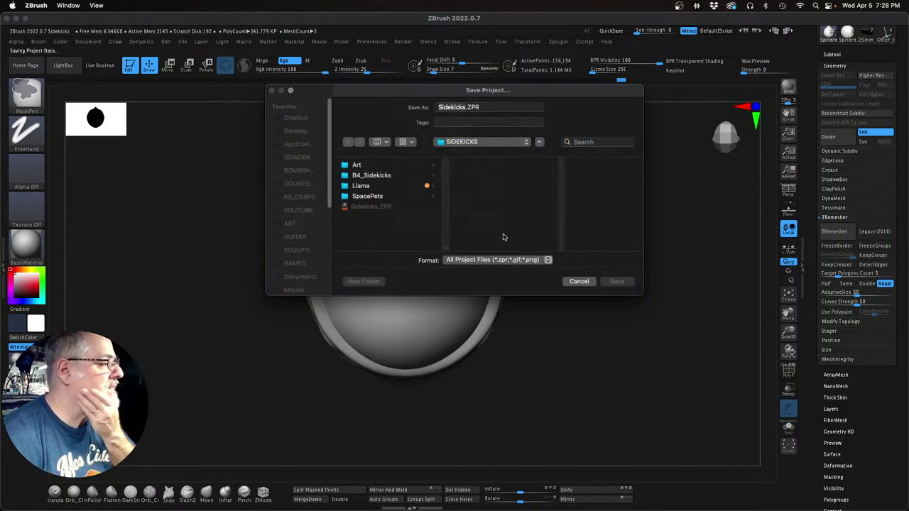
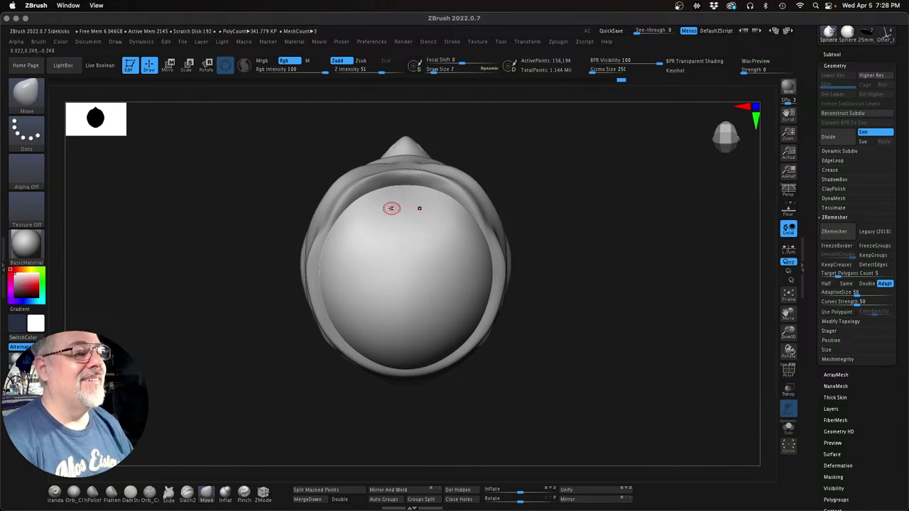
Step: Try straight and curved MaskPen bands across the front of the skull at draw size 7, and clear the mask
{"action": "left_click_drag", "start_coordinate": [447, 211], "coordinate": [462, 202]}
{"action": "key", "text": "ctrl+z"}
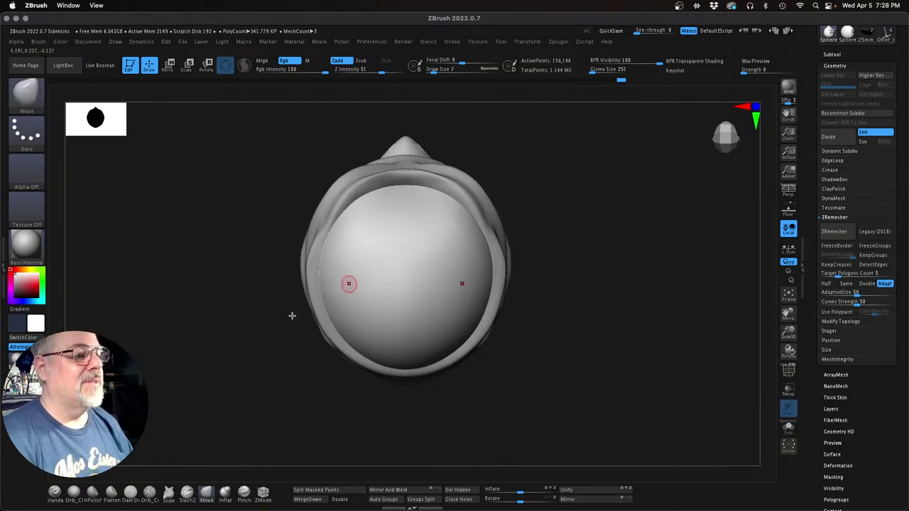
{"action": "left_click_drag", "start_coordinate": [339, 211], "coordinate": [384, 211], "text": "ctrl"}
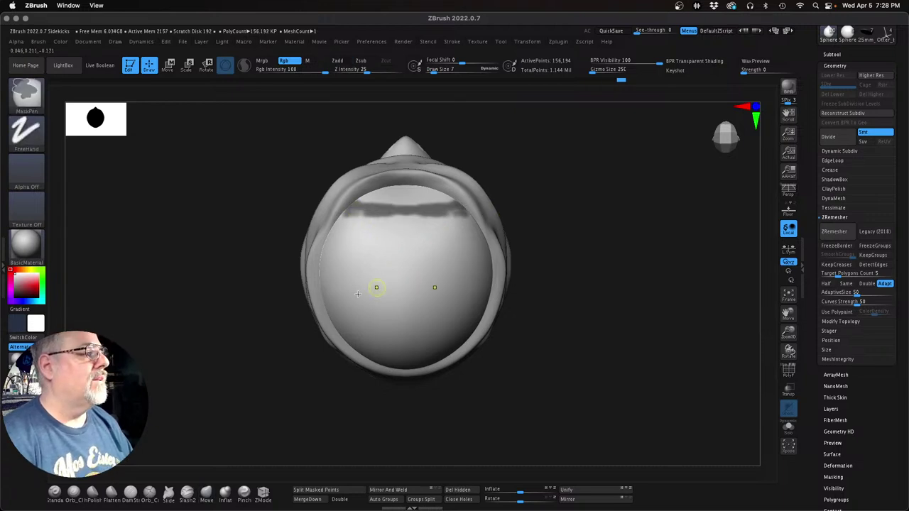
{"action": "left_click_drag", "start_coordinate": [154, 223], "coordinate": [174, 240], "text": "ctrl"}
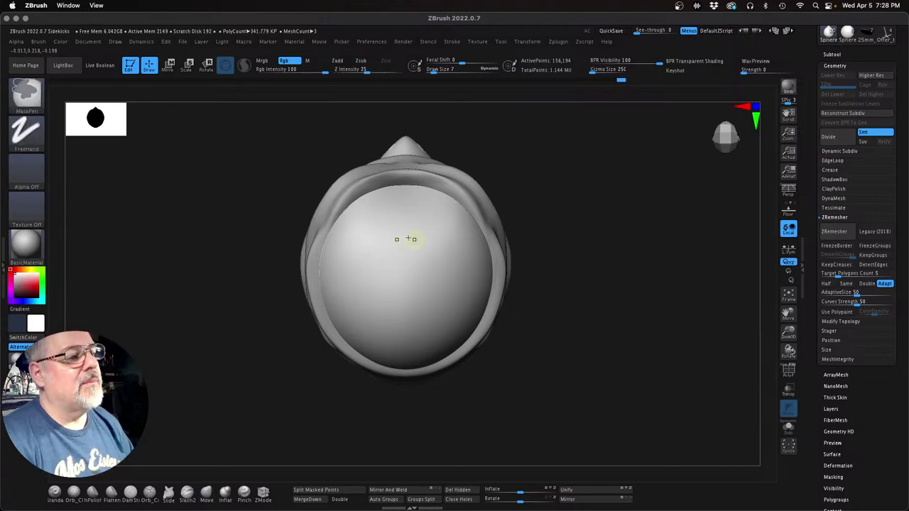
{"action": "mouse_move", "coordinate": [427, 229]}
{"action": "left_mouse_down", "text": "ctrl"}
{"action": "mouse_move", "coordinate": [412, 230]}
{"action": "mouse_move", "coordinate": [475, 213]}
{"action": "mouse_move", "coordinate": [441, 225]}
{"action": "left_mouse_up", "text": "ctrl"}
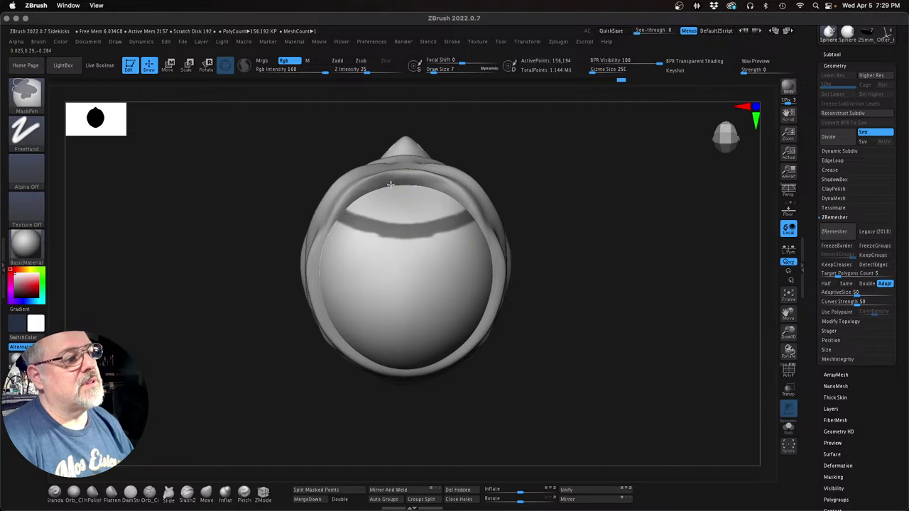
{"action": "mouse_move", "coordinate": [395, 189]}
{"action": "left_mouse_down", "text": "ctrl"}
{"action": "mouse_move", "coordinate": [367, 220]}
{"action": "mouse_move", "coordinate": [387, 192]}
{"action": "mouse_move", "coordinate": [383, 225]}
{"action": "left_mouse_up", "text": "ctrl"}
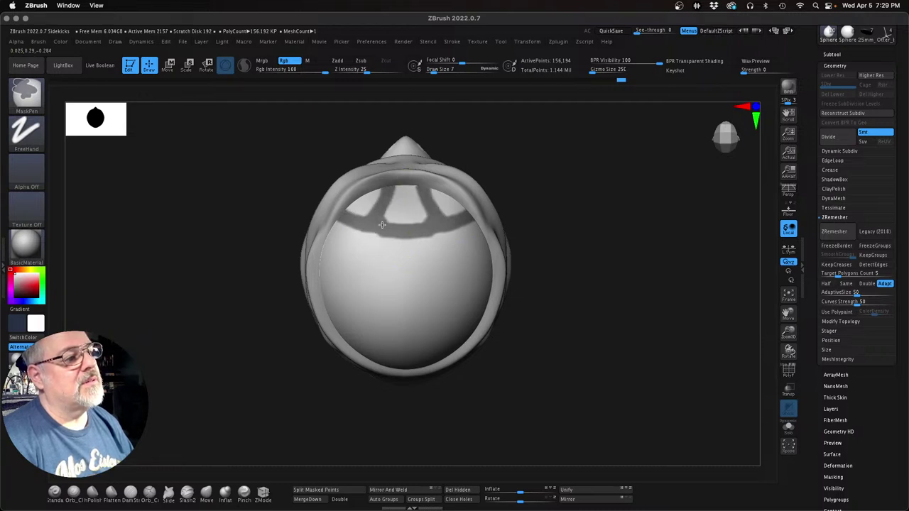
{"action": "key", "text": "ctrl+z"}
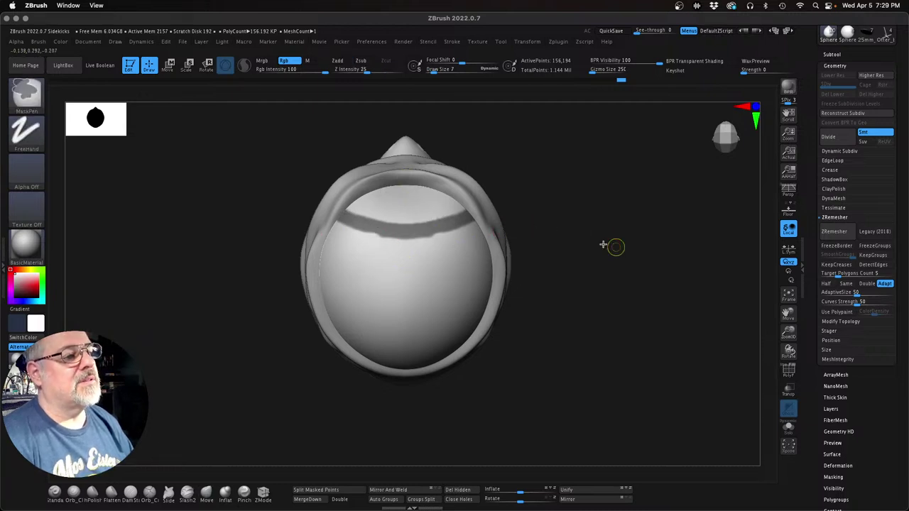
{"action": "left_click_drag", "start_coordinate": [603, 245], "coordinate": [594, 248], "text": "ctrl"}
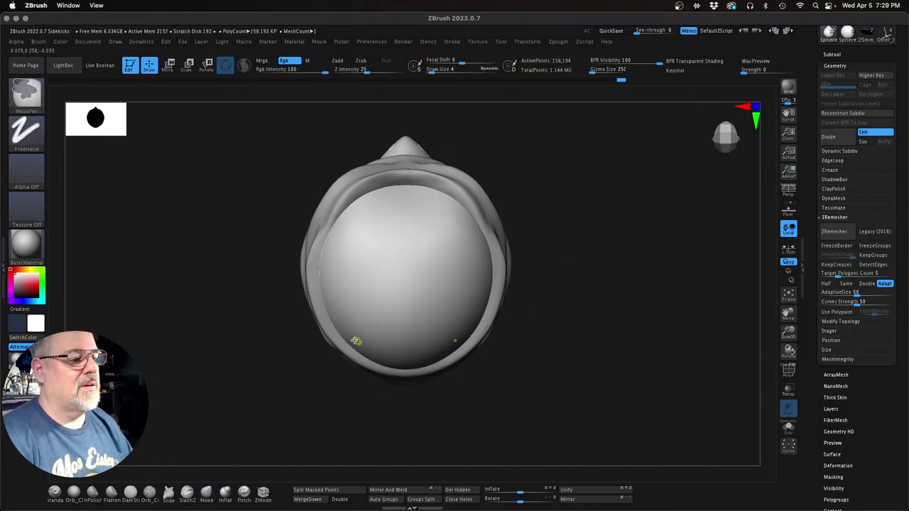
Step: Try thin MaskPen lines at draw size 4 across the back and middle of the skull and lengthwise down it, and undo them
{"action": "left_click_drag", "start_coordinate": [377, 334], "coordinate": [483, 335], "text": "ctrl"}
{"action": "key", "text": "ctrl+z"}
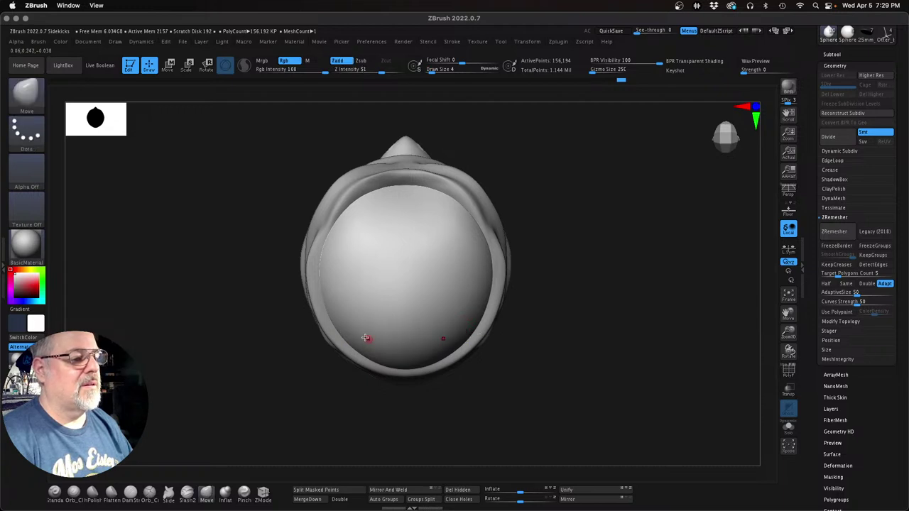
{"action": "left_click_drag", "start_coordinate": [341, 336], "coordinate": [441, 332], "text": "ctrl"}
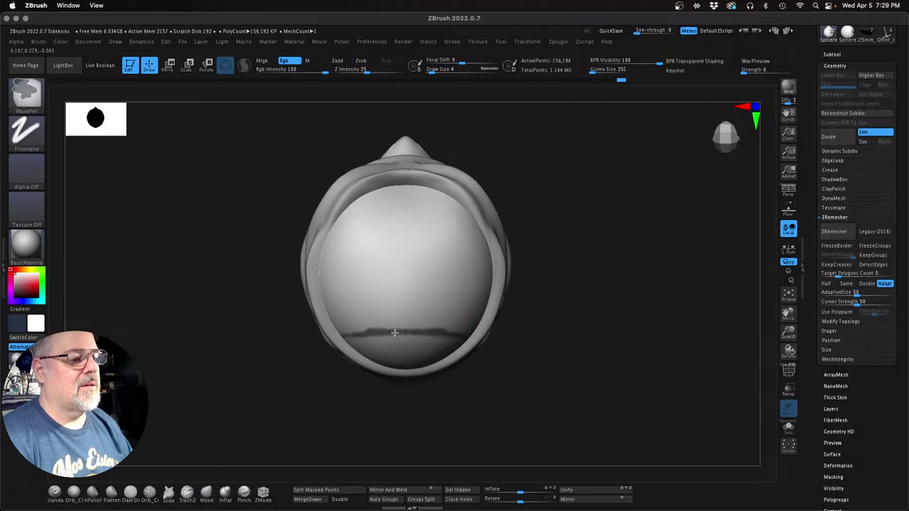
{"action": "mouse_move", "coordinate": [383, 335]}
{"action": "left_mouse_down", "text": "ctrl"}
{"action": "mouse_move", "coordinate": [417, 329]}
{"action": "mouse_move", "coordinate": [394, 331]}
{"action": "left_mouse_up", "text": "ctrl"}
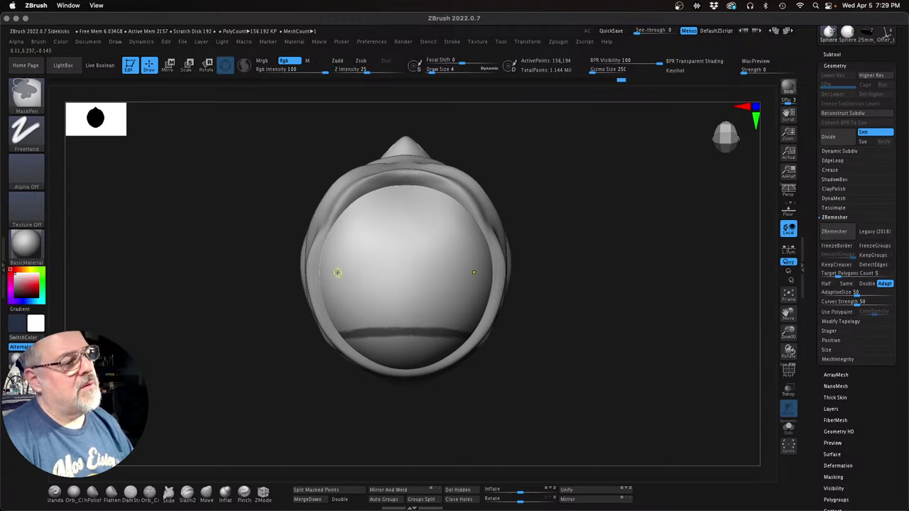
{"action": "mouse_move", "coordinate": [319, 283]}
{"action": "left_mouse_down", "text": "ctrl"}
{"action": "mouse_move", "coordinate": [420, 281]}
{"action": "mouse_move", "coordinate": [413, 276]}
{"action": "left_mouse_up", "text": "ctrl"}
{"action": "key", "text": "ctrl+z"}
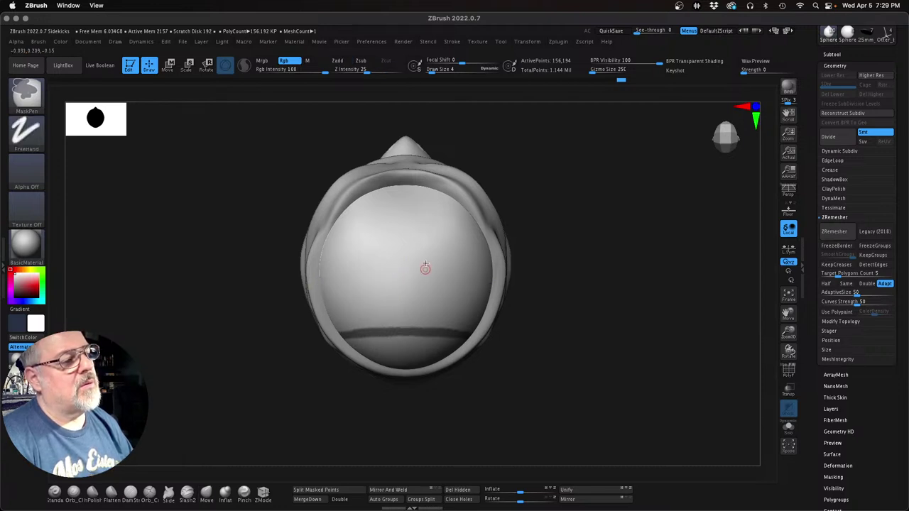
{"action": "left_click_drag", "start_coordinate": [440, 194], "coordinate": [443, 370], "text": "ctrl"}
{"action": "key", "text": "ctrl+z"}
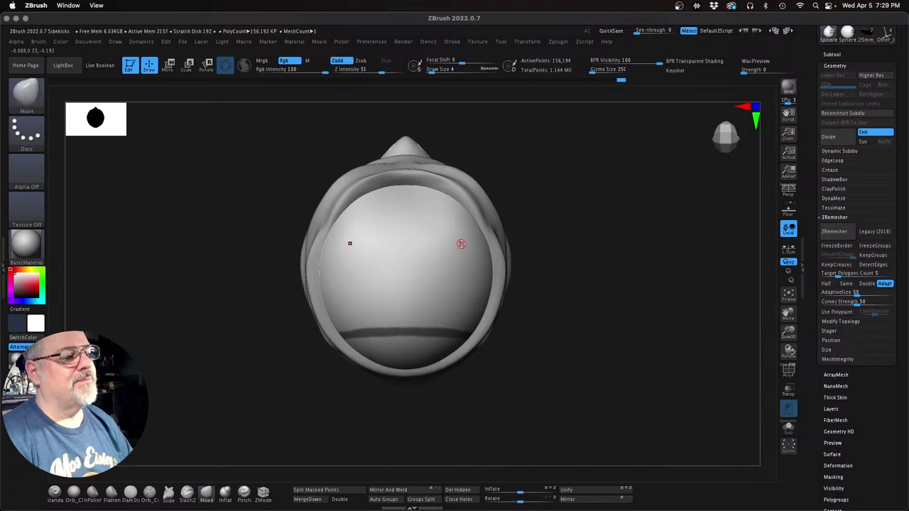
{"action": "key", "text": "ctrl+z"}
Step: Mask two mirrored curved lines from front to back over the skull and join them with a curved band near the back
{"action": "mouse_move", "coordinate": [449, 194]}
{"action": "left_mouse_down", "text": "ctrl"}
{"action": "mouse_move", "coordinate": [433, 247]}
{"action": "mouse_move", "coordinate": [454, 359]}
{"action": "mouse_move", "coordinate": [436, 293]}
{"action": "mouse_move", "coordinate": [439, 215]}
{"action": "mouse_move", "coordinate": [453, 194]}
{"action": "left_mouse_up", "text": "ctrl"}
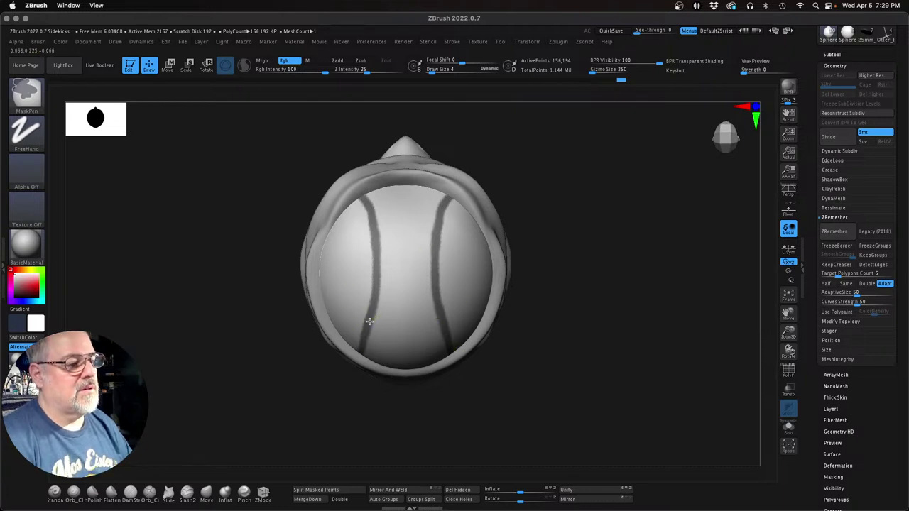
{"action": "left_click_drag", "start_coordinate": [373, 322], "coordinate": [422, 317], "text": "ctrl"}
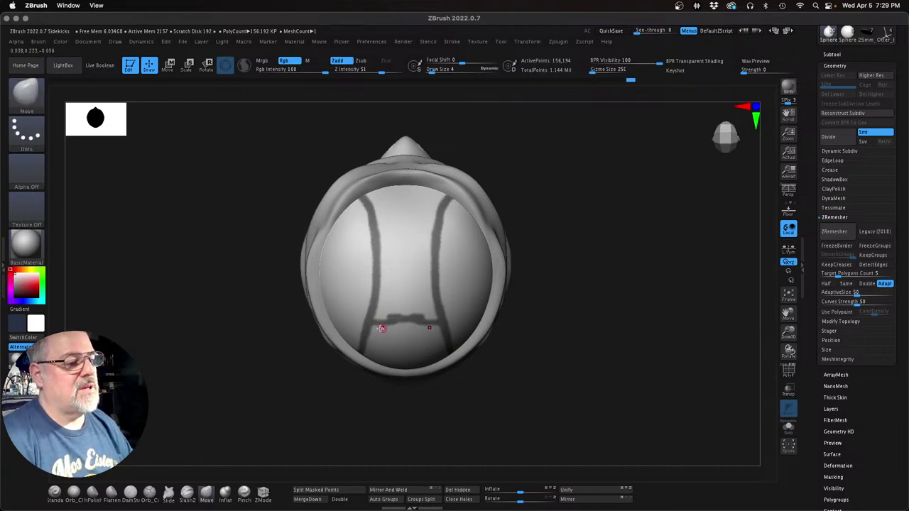
{"action": "key", "text": "ctrl+z"}
{"action": "left_click_drag", "start_coordinate": [371, 324], "coordinate": [422, 327], "text": "ctrl"}
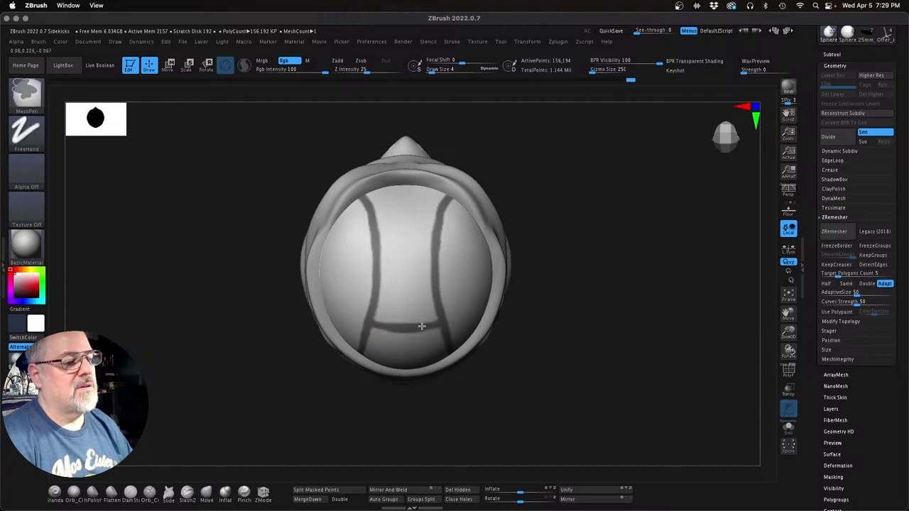
Step: Try blurring and sharpening the mask lines on top of the head
{"action": "left_click", "coordinate": [365, 289], "text": "ctrl"}
{"action": "left_click", "coordinate": [366, 289], "text": "ctrl"}
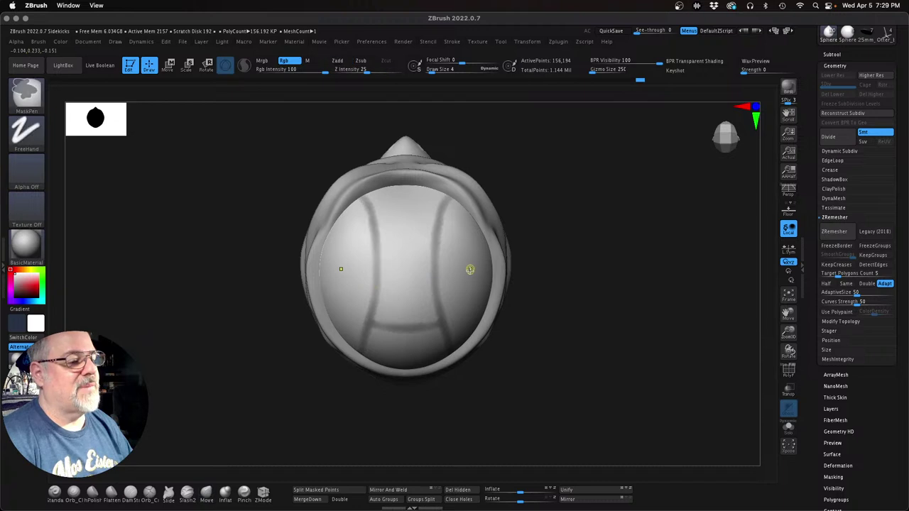
{"action": "left_click", "coordinate": [471, 270], "text": "ctrl+alt"}
{"action": "left_click", "coordinate": [455, 282], "text": "ctrl+alt"}
{"action": "left_click", "coordinate": [450, 283], "text": "ctrl+alt"}
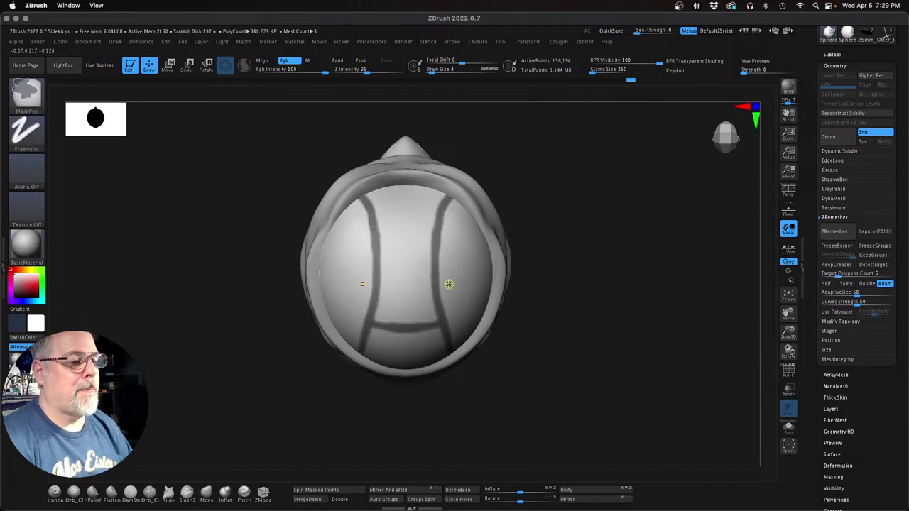
{"action": "left_click", "coordinate": [447, 286], "text": "ctrl+alt"}
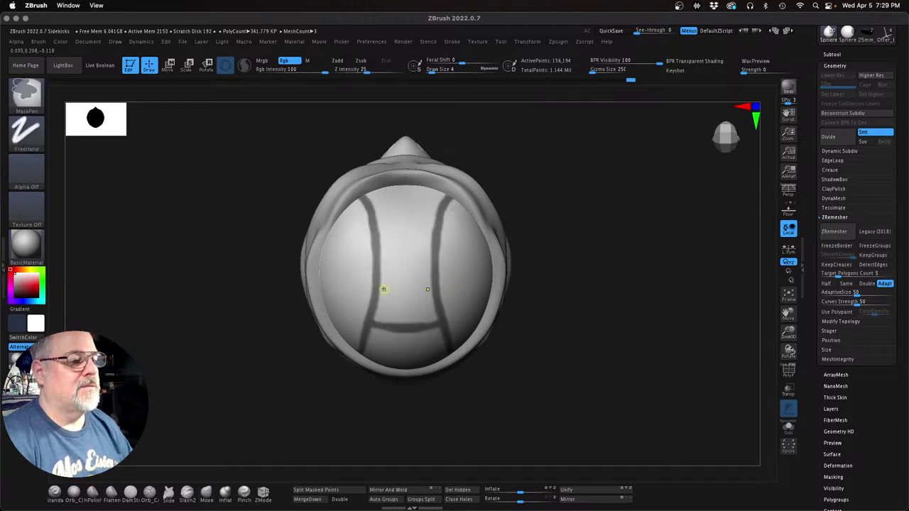
Step: Mask three more crossbands between the two lengthwise lines and a short centre line from the front band to the brow
{"action": "left_click_drag", "start_coordinate": [381, 290], "coordinate": [430, 290], "text": "ctrl"}
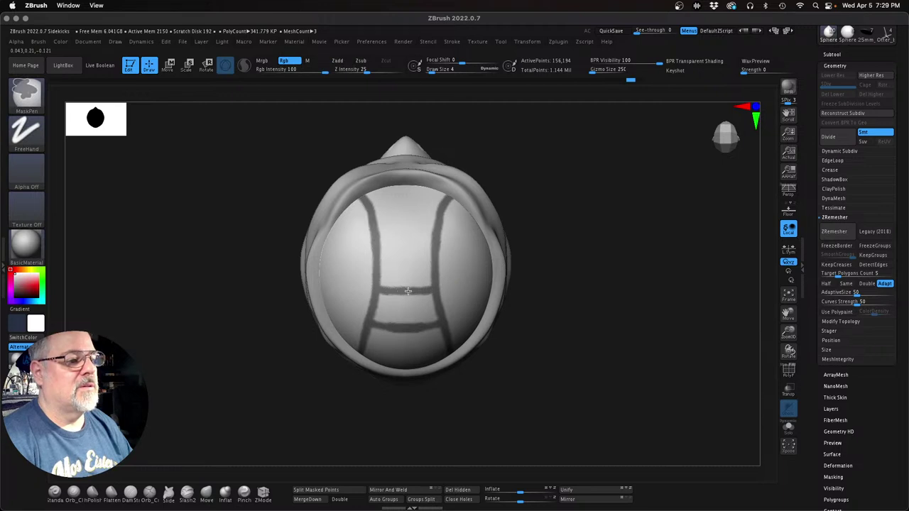
{"action": "left_click", "coordinate": [378, 246], "text": "ctrl"}
{"action": "left_click", "coordinate": [430, 237], "text": "ctrl+alt"}
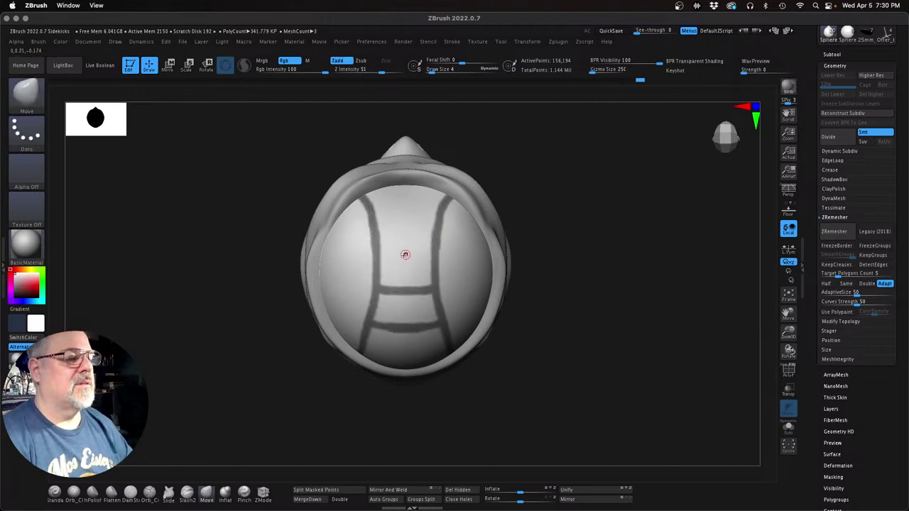
{"action": "left_click_drag", "start_coordinate": [389, 251], "coordinate": [408, 254], "text": "ctrl"}
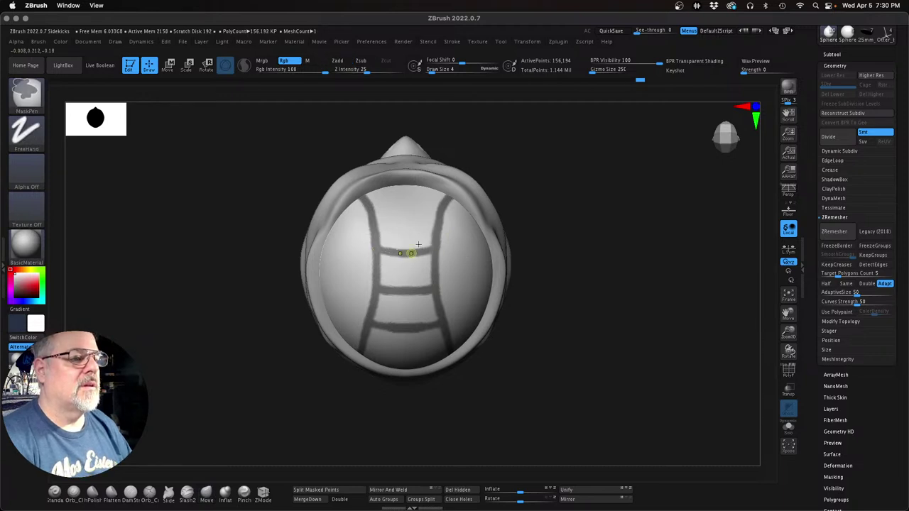
{"action": "mouse_move", "coordinate": [376, 222]}
{"action": "left_mouse_down", "text": "ctrl"}
{"action": "mouse_move", "coordinate": [419, 218]}
{"action": "mouse_move", "coordinate": [406, 199]}
{"action": "mouse_move", "coordinate": [407, 212]}
{"action": "left_mouse_up", "text": "ctrl"}
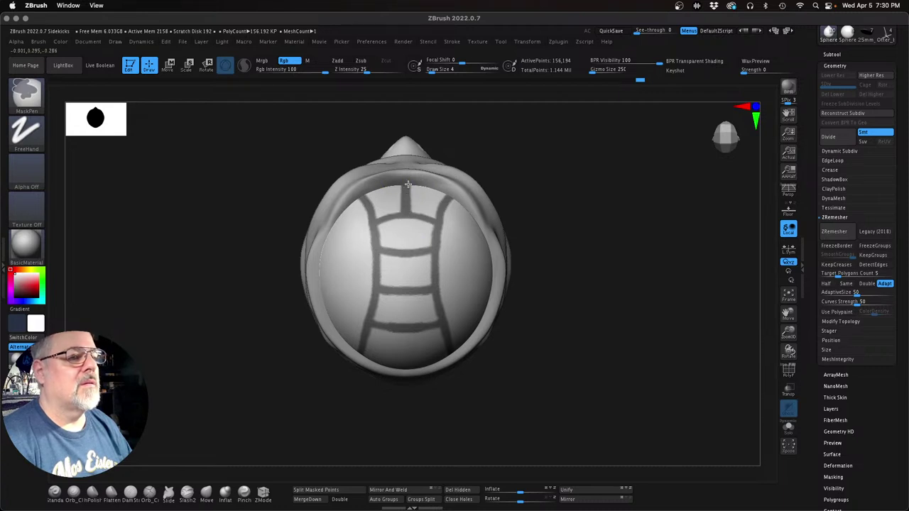
Step: Mask four mirrored lines from the lengthwise lines out to the rim, and a short divider between the second and third
{"action": "left_click_drag", "start_coordinate": [441, 237], "coordinate": [481, 223], "text": "ctrl"}
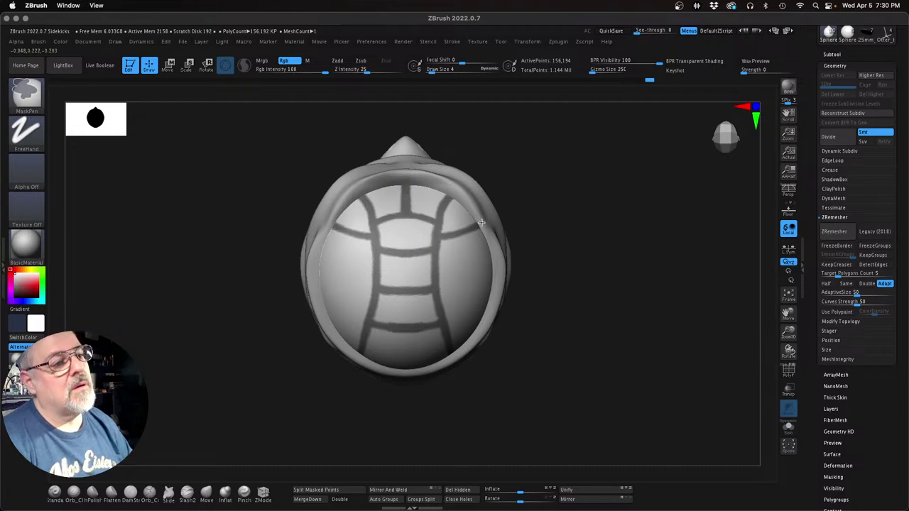
{"action": "left_click_drag", "start_coordinate": [443, 267], "coordinate": [497, 252], "text": "ctrl"}
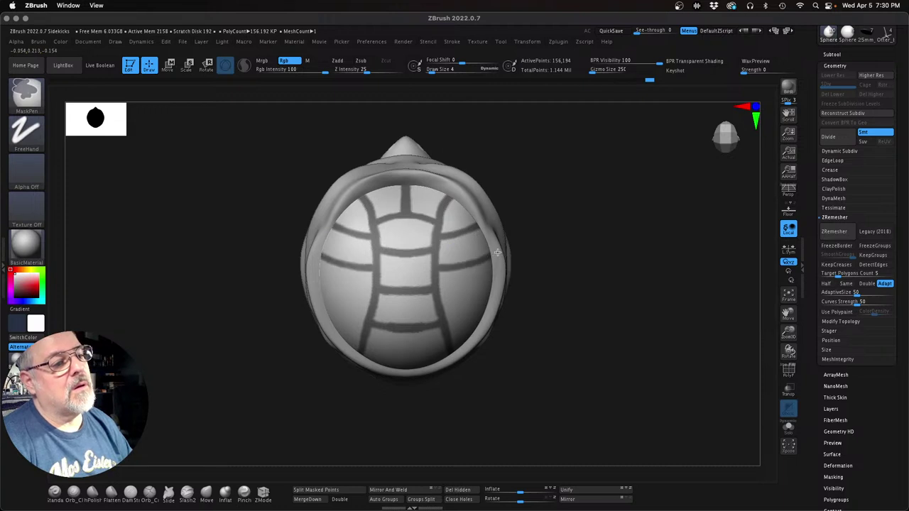
{"action": "left_click_drag", "start_coordinate": [442, 305], "coordinate": [492, 293], "text": "ctrl"}
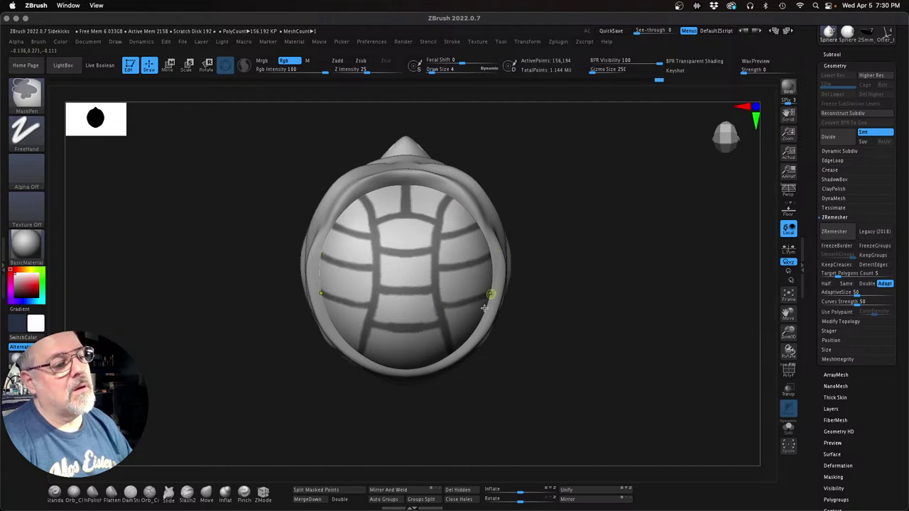
{"action": "left_click_drag", "start_coordinate": [451, 342], "coordinate": [477, 329], "text": "ctrl"}
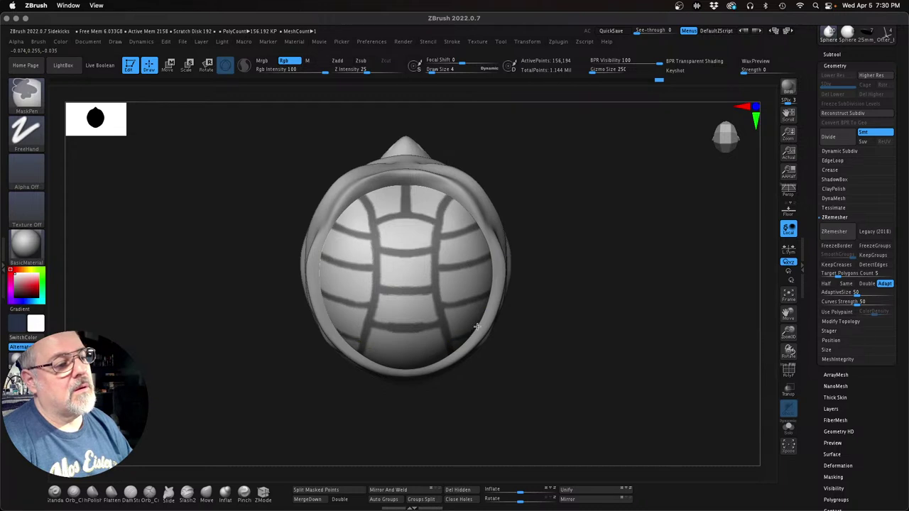
{"action": "mouse_move", "coordinate": [468, 269]}
{"action": "left_mouse_down", "text": "ctrl"}
{"action": "mouse_move", "coordinate": [473, 300]}
{"action": "mouse_move", "coordinate": [472, 269]}
{"action": "left_mouse_up", "text": "ctrl"}
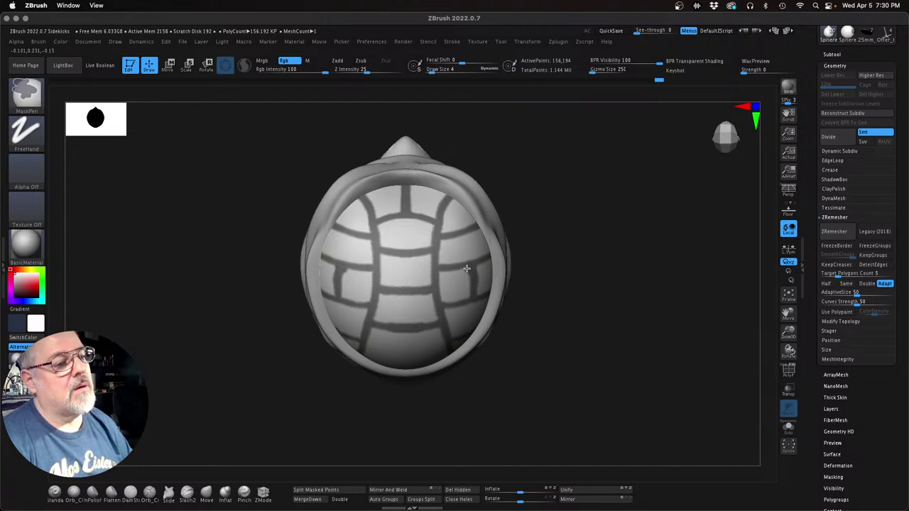
Step: Isolate the head with Solo and extend the masked plate outlines down its side, with small rounded plates along the lower edge
{"action": "left_click_drag", "start_coordinate": [601, 273], "coordinate": [674, 304]}
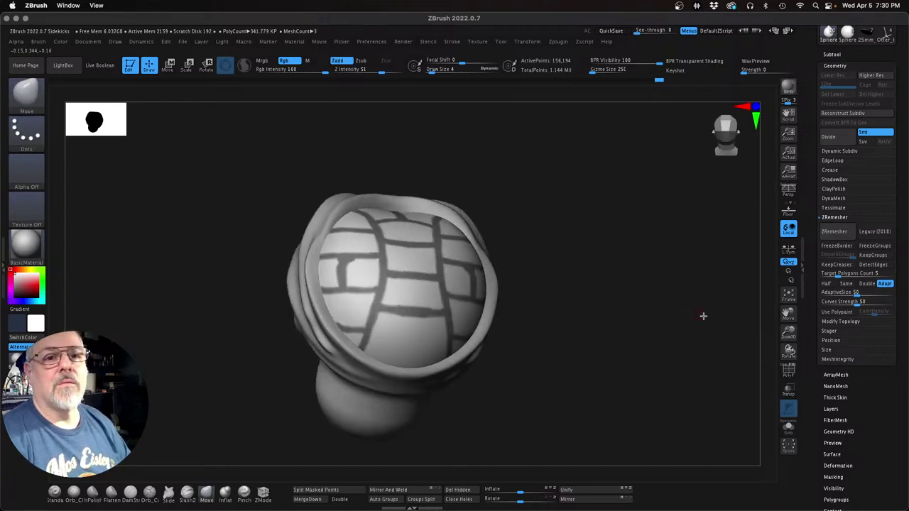
{"action": "left_click", "coordinate": [789, 426]}
{"action": "mouse_move", "coordinate": [544, 400]}
{"action": "left_mouse_down"}
{"action": "mouse_move", "coordinate": [551, 383]}
{"action": "mouse_move", "coordinate": [519, 409]}
{"action": "mouse_move", "coordinate": [552, 396]}
{"action": "mouse_move", "coordinate": [497, 341]}
{"action": "mouse_move", "coordinate": [363, 259]}
{"action": "mouse_move", "coordinate": [361, 279]}
{"action": "mouse_move", "coordinate": [412, 362]}
{"action": "left_mouse_up"}
{"action": "mouse_move", "coordinate": [386, 326]}
{"action": "left_mouse_down"}
{"action": "mouse_move", "coordinate": [384, 348]}
{"action": "mouse_move", "coordinate": [393, 353]}
{"action": "left_mouse_up"}
{"action": "left_click_drag", "start_coordinate": [365, 299], "coordinate": [378, 328]}
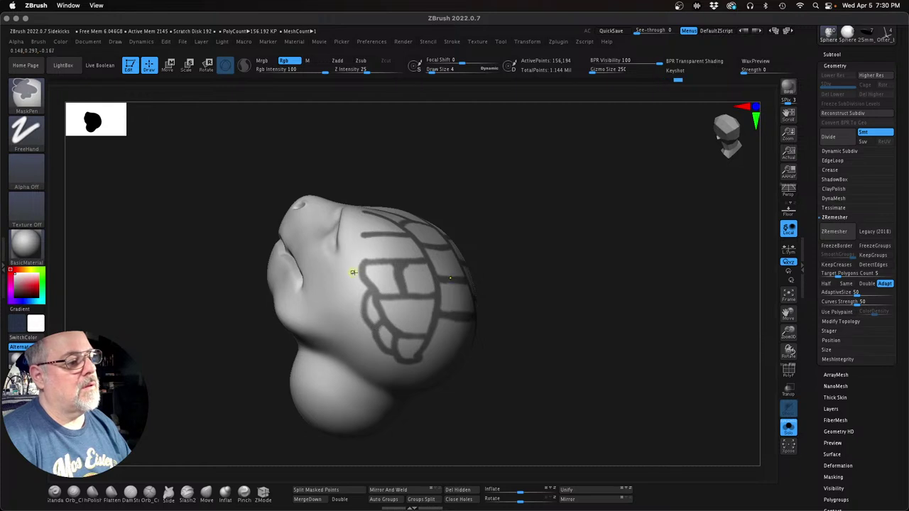
Step: Close the front edge of the masked side plates, and mask narrow plates with a rounded lower edge across the back of the head
{"action": "mouse_move", "coordinate": [361, 270]}
{"action": "left_mouse_down"}
{"action": "mouse_move", "coordinate": [352, 280]}
{"action": "mouse_move", "coordinate": [364, 310]}
{"action": "left_mouse_up"}
{"action": "left_click_drag", "start_coordinate": [363, 236], "coordinate": [361, 272], "text": "ctrl"}
{"action": "mouse_move", "coordinate": [559, 262]}
{"action": "left_mouse_down"}
{"action": "mouse_move", "coordinate": [534, 247]}
{"action": "mouse_move", "coordinate": [379, 270]}
{"action": "left_mouse_up"}
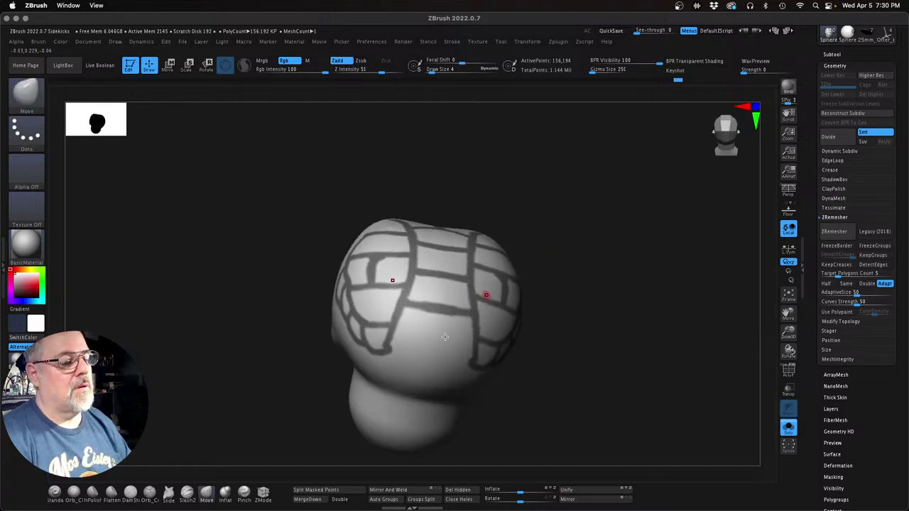
{"action": "key", "text": "ctrl"}
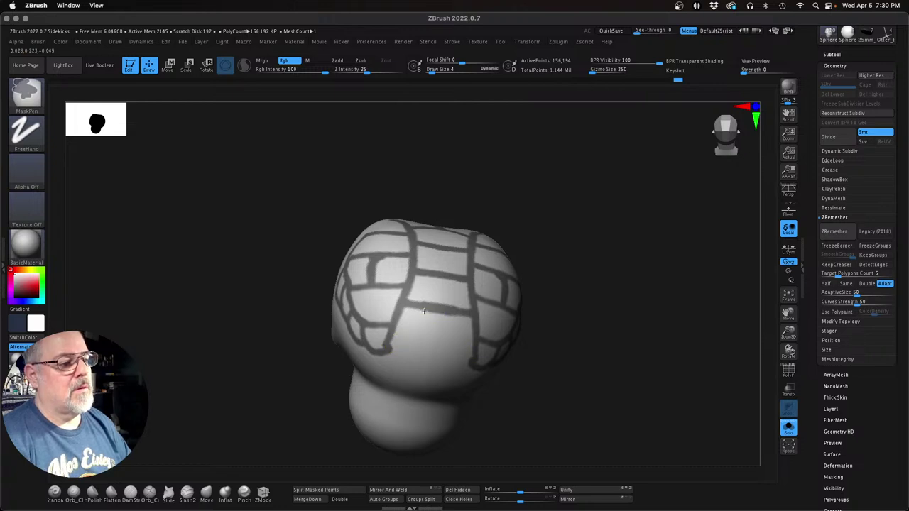
{"action": "mouse_move", "coordinate": [431, 311]}
{"action": "left_mouse_down", "text": "ctrl"}
{"action": "mouse_move", "coordinate": [415, 348]}
{"action": "mouse_move", "coordinate": [383, 353]}
{"action": "mouse_move", "coordinate": [440, 368]}
{"action": "left_mouse_up", "text": "ctrl"}
{"action": "key", "text": "ctrl+z"}
{"action": "key", "text": "ctrl+z"}
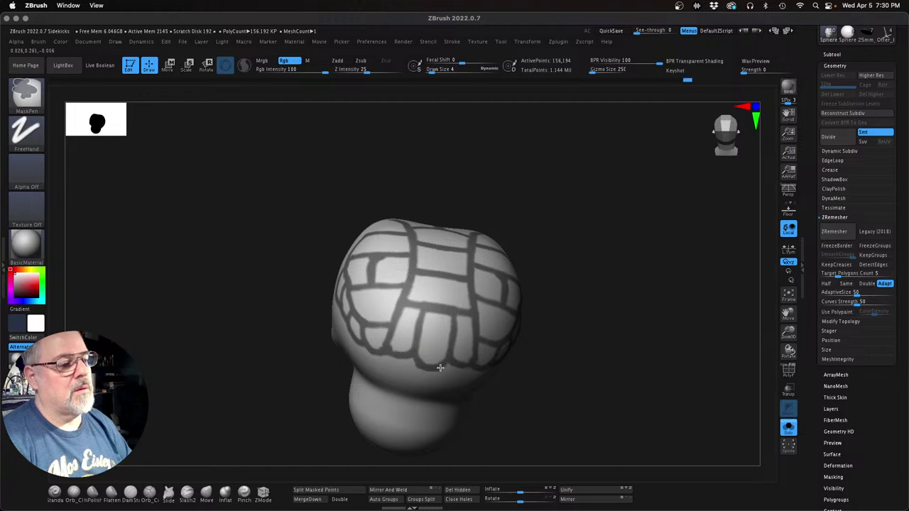
Step: Mask rounded closing lines along the front of the skull plates, above the brow and around the temple
{"action": "left_click_drag", "start_coordinate": [608, 318], "coordinate": [584, 302]}
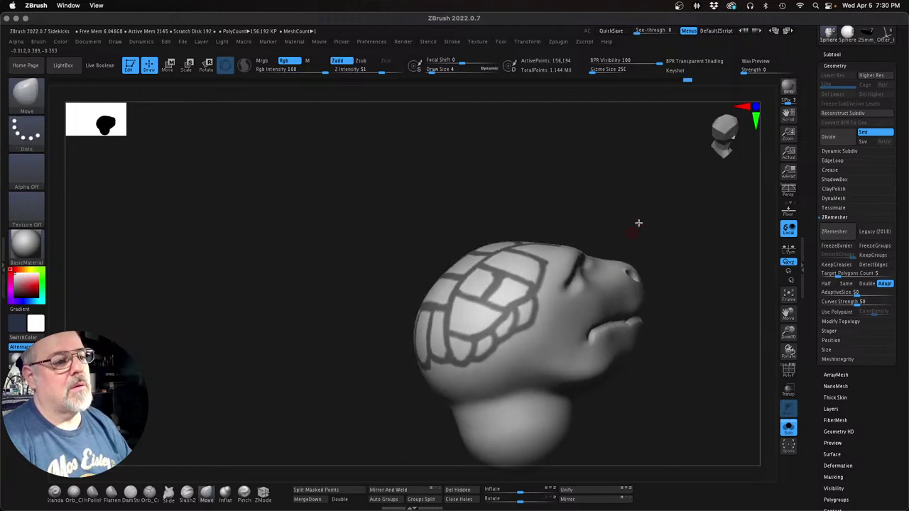
{"action": "mouse_move", "coordinate": [604, 213]}
{"action": "left_mouse_down", "text": "alt"}
{"action": "mouse_move", "coordinate": [575, 213]}
{"action": "mouse_move", "coordinate": [610, 218]}
{"action": "left_mouse_up", "text": "alt"}
{"action": "right_click_drag", "start_coordinate": [610, 218], "coordinate": [604, 248]}
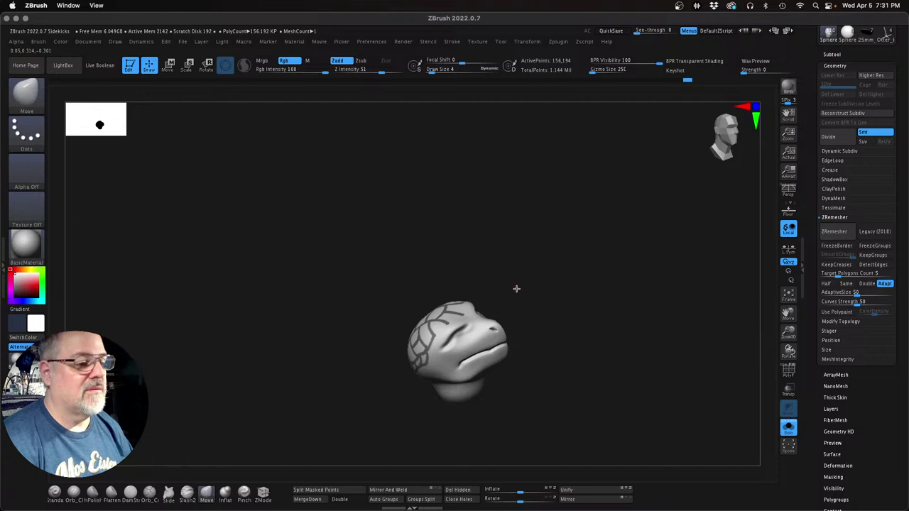
{"action": "key", "text": "ctrl"}
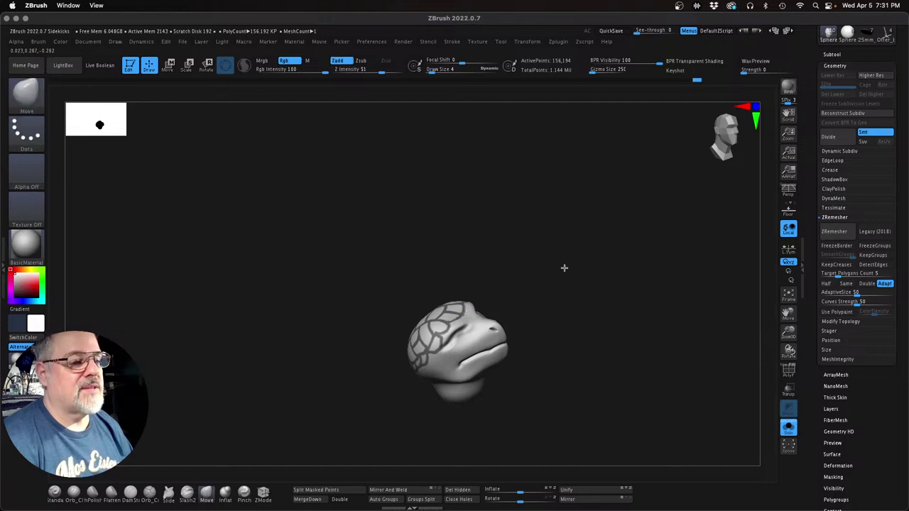
Step: Mask a row of larger plates below the skull rim, from the mouth corner and jaw around to the back of the neck
{"action": "mouse_move", "coordinate": [563, 266]}
{"action": "left_mouse_down"}
{"action": "mouse_move", "coordinate": [554, 250]}
{"action": "mouse_move", "coordinate": [528, 291]}
{"action": "left_mouse_up"}
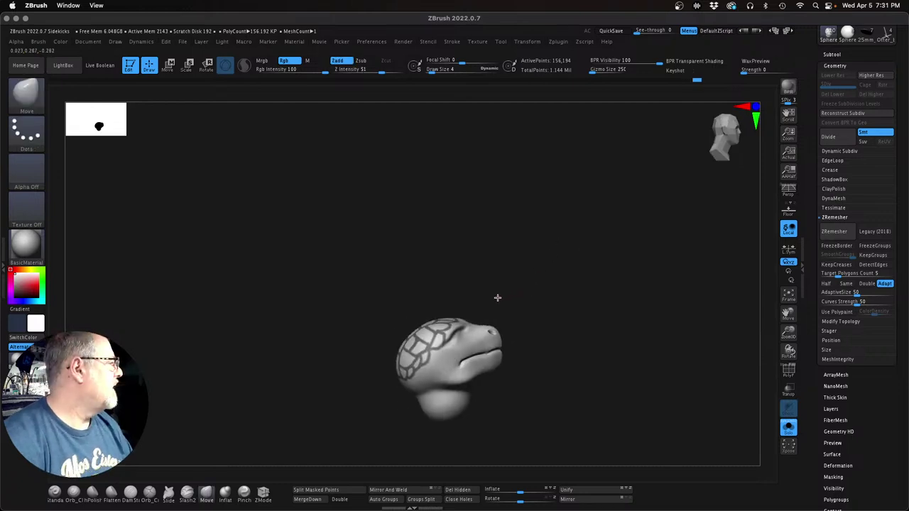
{"action": "key", "text": "ctrl"}
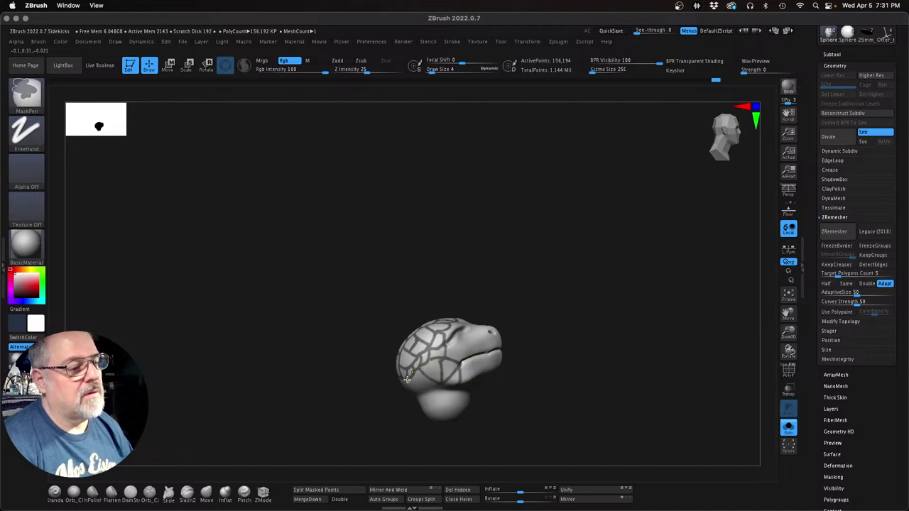
{"action": "mouse_move", "coordinate": [554, 339]}
{"action": "left_mouse_down"}
{"action": "mouse_move", "coordinate": [564, 308]}
{"action": "mouse_move", "coordinate": [530, 328]}
{"action": "left_mouse_up"}
{"action": "key", "text": "ctrl"}
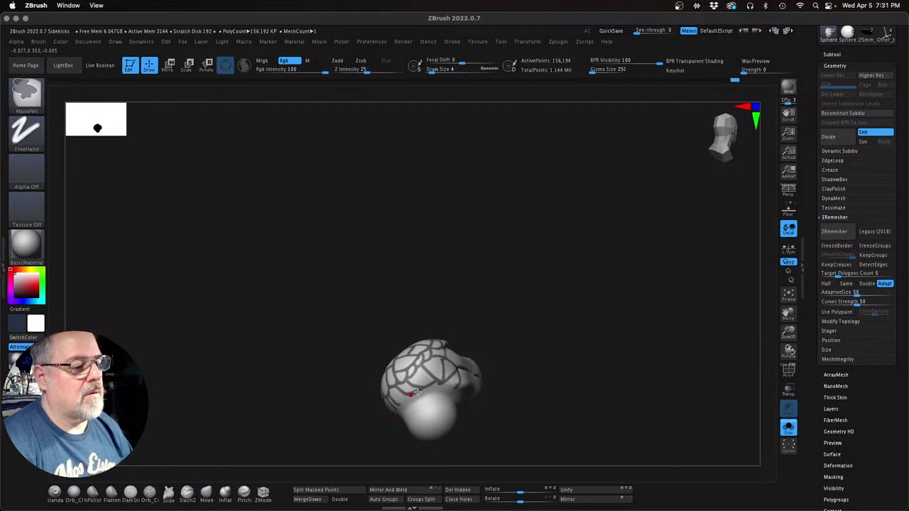
{"action": "left_click_drag", "start_coordinate": [530, 304], "coordinate": [556, 274]}
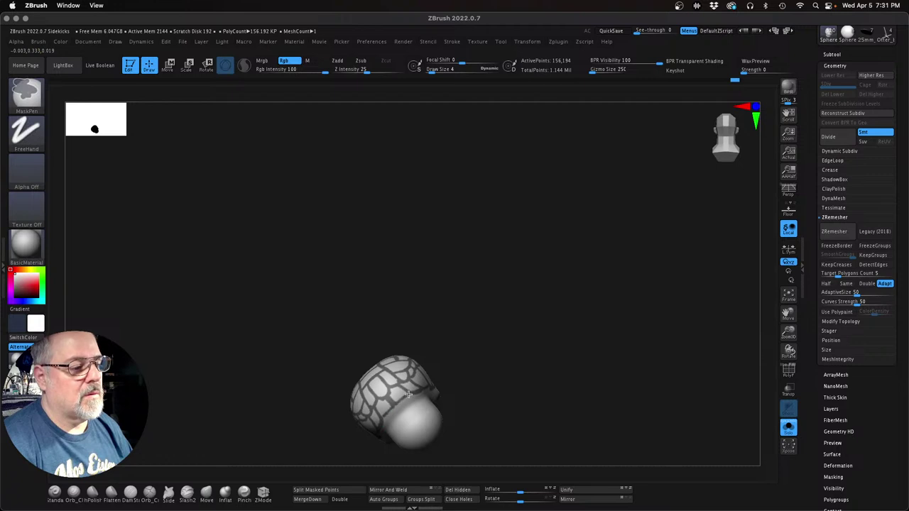
{"action": "mouse_move", "coordinate": [481, 350]}
{"action": "left_mouse_down"}
{"action": "mouse_move", "coordinate": [552, 303]}
{"action": "mouse_move", "coordinate": [541, 362]}
{"action": "mouse_move", "coordinate": [439, 418]}
{"action": "left_mouse_up"}
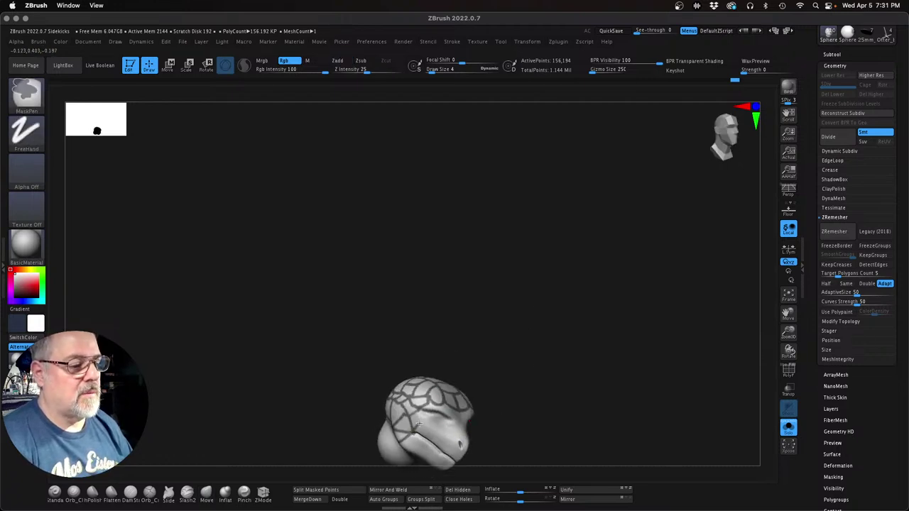
{"action": "mouse_move", "coordinate": [518, 367]}
{"action": "left_mouse_down"}
{"action": "mouse_move", "coordinate": [585, 302]}
{"action": "mouse_move", "coordinate": [623, 325]}
{"action": "left_mouse_up"}
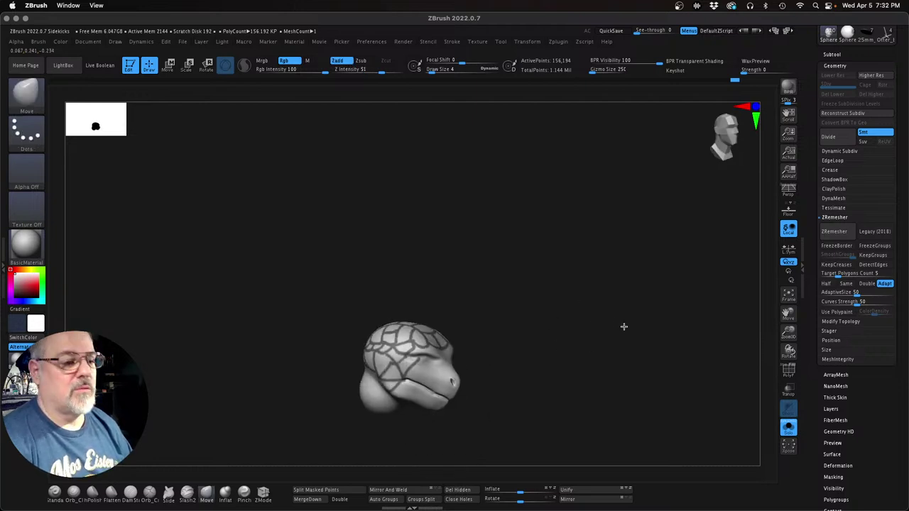
Step: Check the plate layout with the eye mask shown, isolate the head again with Solo and touch up the masked side lines
{"action": "left_click", "coordinate": [788, 431]}
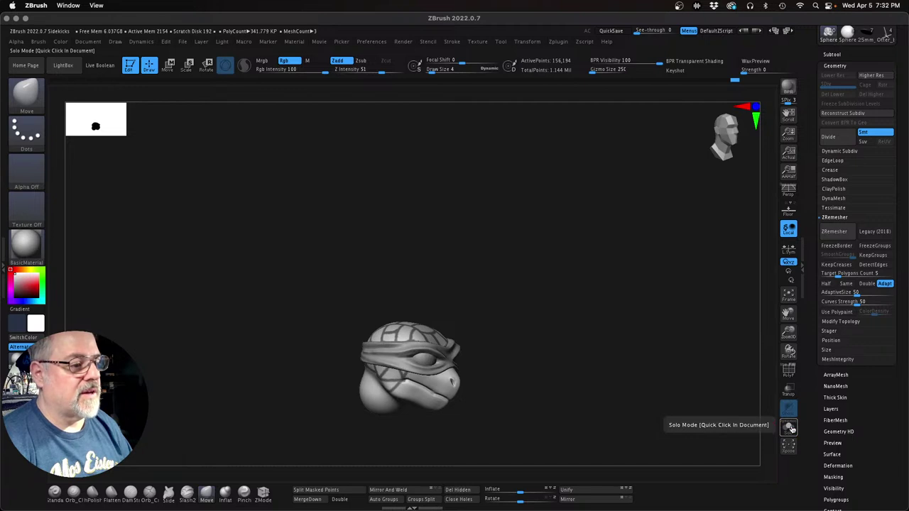
{"action": "left_click", "coordinate": [790, 428]}
{"action": "mouse_move", "coordinate": [571, 372]}
{"action": "left_mouse_down"}
{"action": "mouse_move", "coordinate": [603, 368]}
{"action": "mouse_move", "coordinate": [585, 378]}
{"action": "left_mouse_up"}
{"action": "key", "text": "ctrl"}
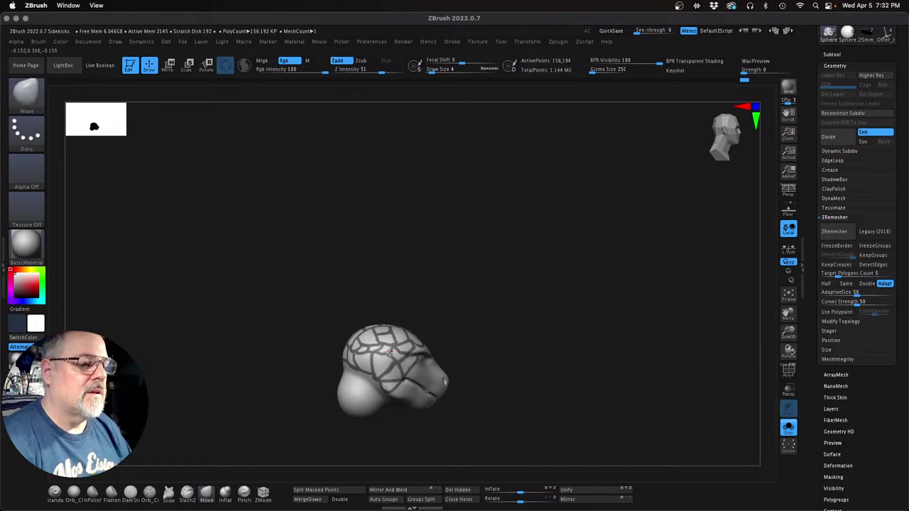
{"action": "mouse_move", "coordinate": [552, 349]}
{"action": "left_mouse_down"}
{"action": "mouse_move", "coordinate": [539, 350]}
{"action": "mouse_move", "coordinate": [570, 346]}
{"action": "mouse_move", "coordinate": [518, 329]}
{"action": "mouse_move", "coordinate": [513, 341]}
{"action": "mouse_move", "coordinate": [539, 290]}
{"action": "left_mouse_up"}
{"action": "left_click", "coordinate": [551, 359], "text": "ctrl"}
{"action": "left_click", "coordinate": [559, 304], "text": "ctrl"}
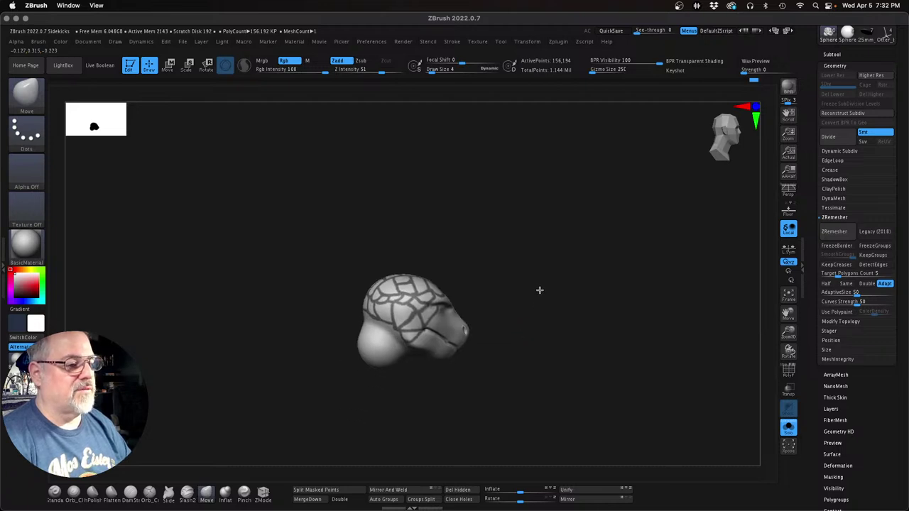
Step: Enlarge the mask brush to a draw size of about 29.5 and mask the neck and the cheek area below the plates
{"action": "key", "text": "ctrl+shift"}
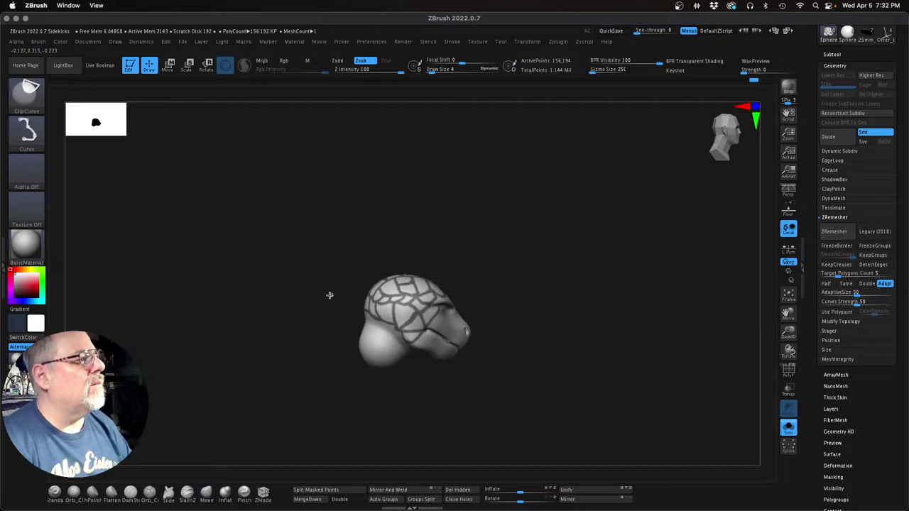
{"action": "key", "text": "shift"}
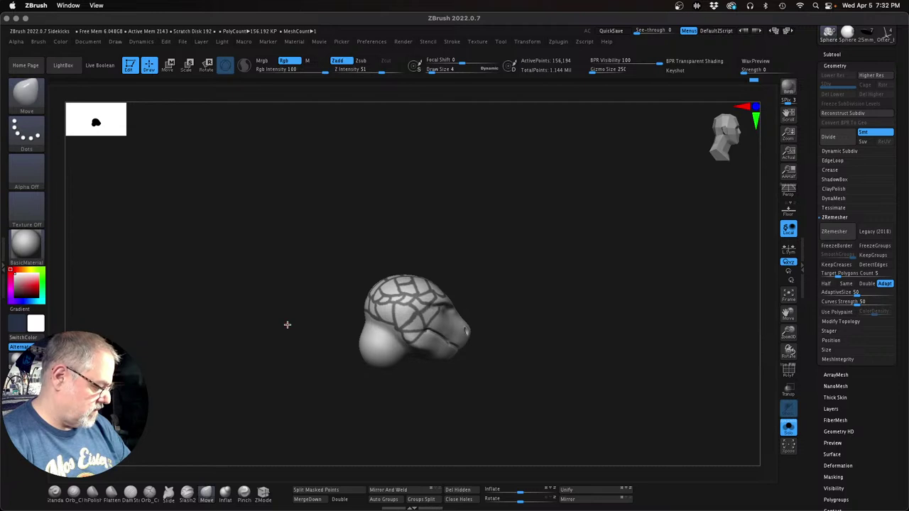
{"action": "key", "text": "s"}
{"action": "key", "text": "ctrl"}
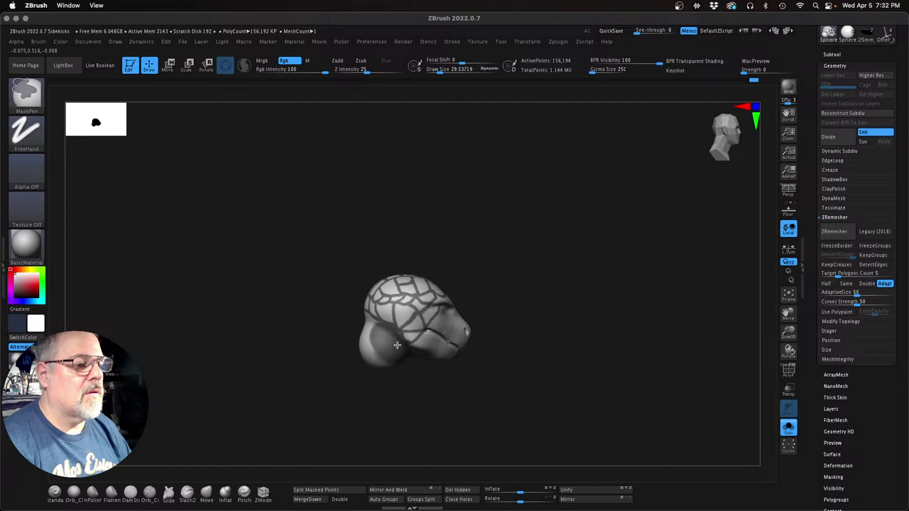
{"action": "left_click_drag", "start_coordinate": [385, 364], "coordinate": [370, 338], "text": "ctrl"}
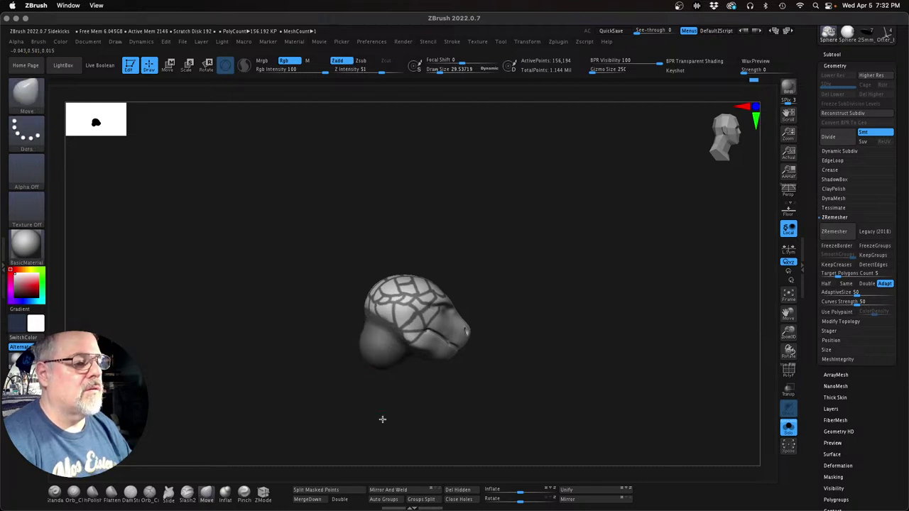
{"action": "mouse_move", "coordinate": [382, 420]}
{"action": "left_mouse_down"}
{"action": "mouse_move", "coordinate": [433, 412]}
{"action": "mouse_move", "coordinate": [408, 338]}
{"action": "mouse_move", "coordinate": [450, 355]}
{"action": "mouse_move", "coordinate": [481, 304]}
{"action": "left_mouse_up"}
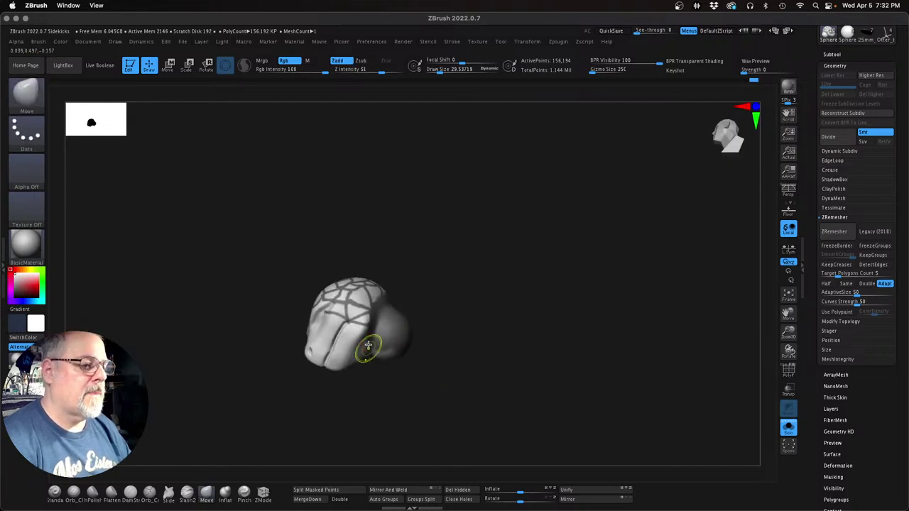
{"action": "left_click_drag", "start_coordinate": [367, 349], "coordinate": [329, 326], "text": "ctrl"}
{"action": "left_click_drag", "start_coordinate": [440, 328], "coordinate": [499, 328]}
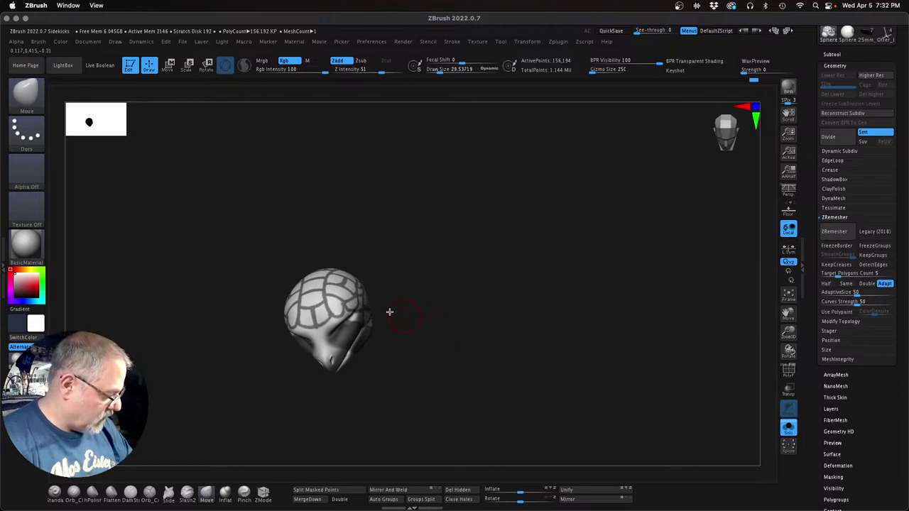
Step: Try masking the eye area below the brow plates with a draw size of 21
{"action": "key", "text": "s"}
{"action": "key", "text": "s"}
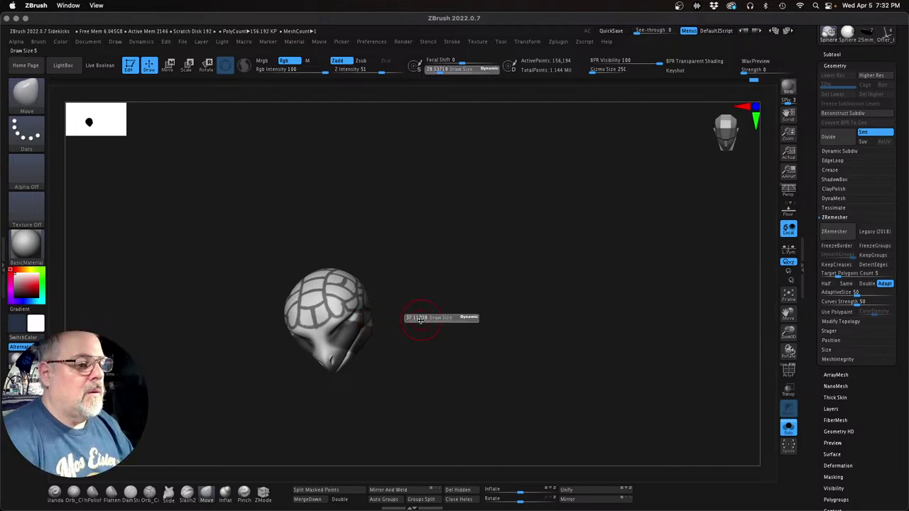
{"action": "left_click_drag", "start_coordinate": [418, 320], "coordinate": [418, 317]}
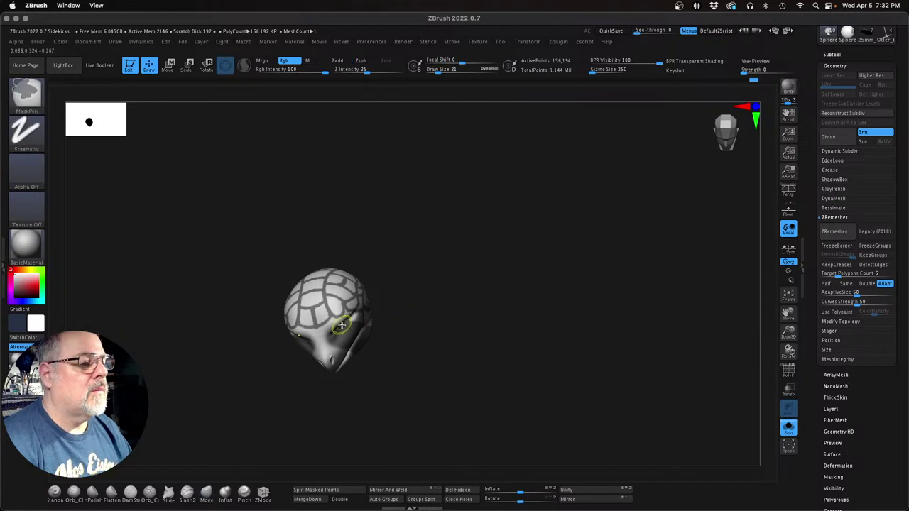
{"action": "left_click_drag", "start_coordinate": [341, 324], "coordinate": [339, 323], "text": "ctrl"}
{"action": "key", "text": "ctrl+z"}
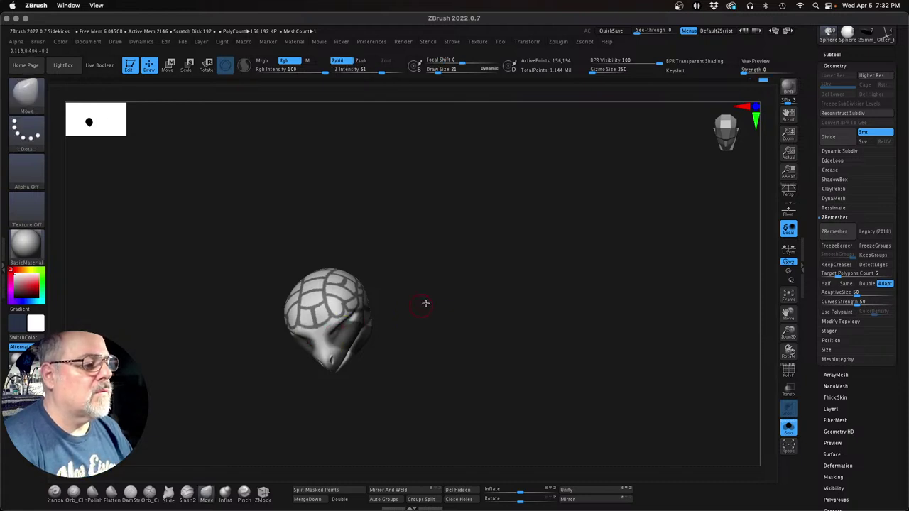
Step: Set the draw size to about 15.3 and mask the brow, eye area, snout and lower jaw
{"action": "key", "text": "s"}
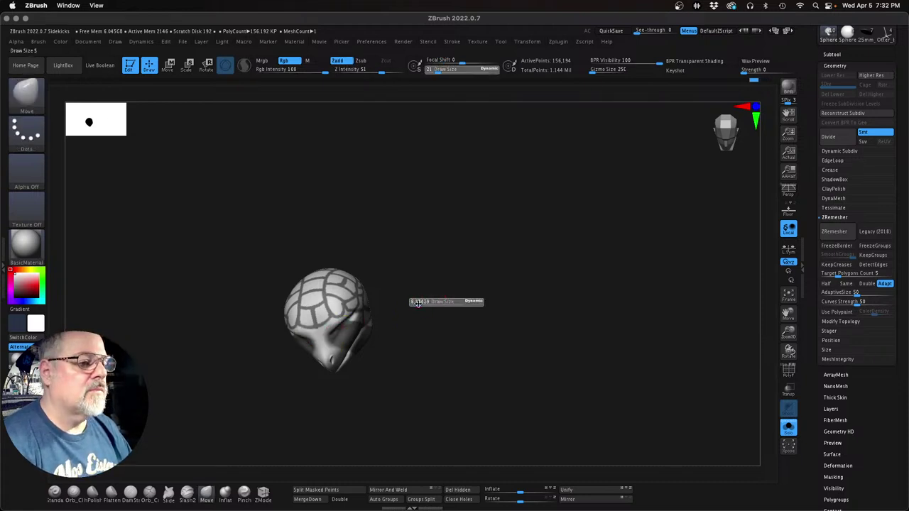
{"action": "left_click_drag", "start_coordinate": [418, 304], "coordinate": [420, 303]}
{"action": "left_click_drag", "start_coordinate": [319, 334], "coordinate": [331, 323], "text": "ctrl"}
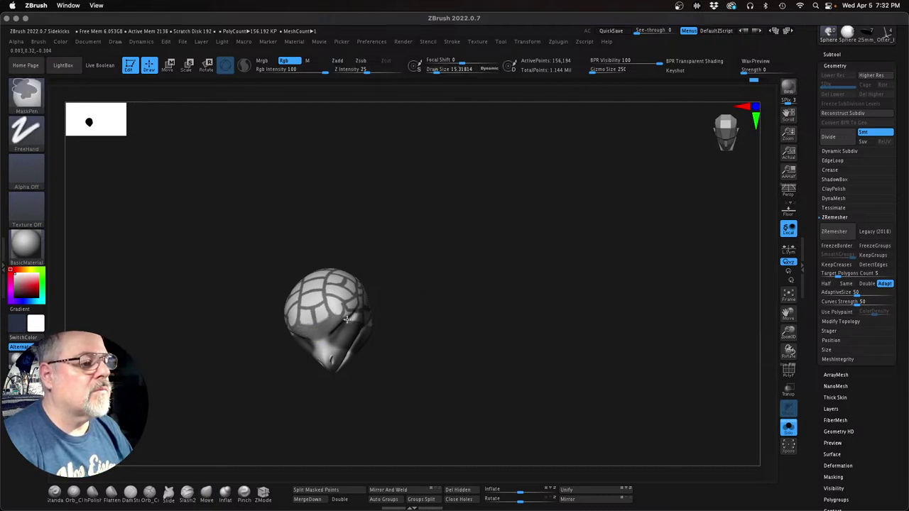
{"action": "left_click_drag", "start_coordinate": [389, 305], "coordinate": [446, 294]}
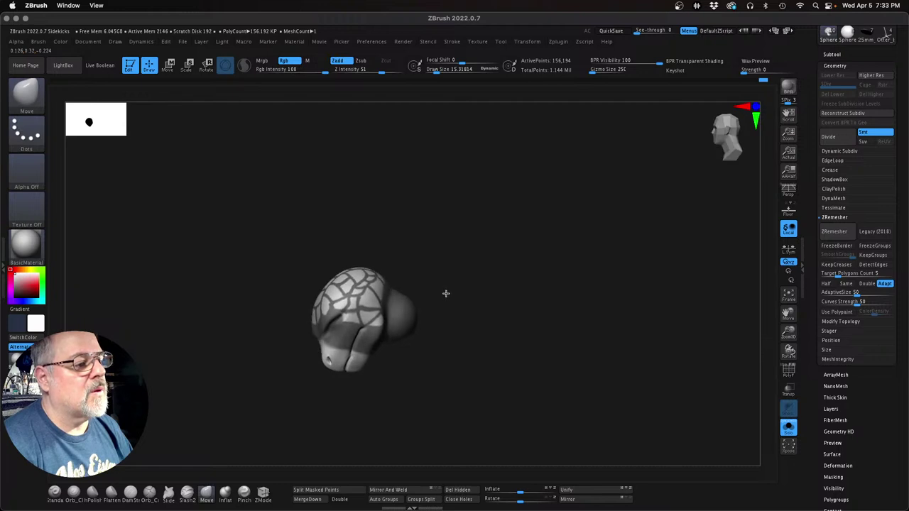
{"action": "mouse_move", "coordinate": [336, 330]}
{"action": "left_mouse_down", "text": "ctrl"}
{"action": "mouse_move", "coordinate": [343, 314]}
{"action": "mouse_move", "coordinate": [346, 355]}
{"action": "mouse_move", "coordinate": [331, 364]}
{"action": "mouse_move", "coordinate": [364, 355]}
{"action": "left_mouse_up", "text": "ctrl"}
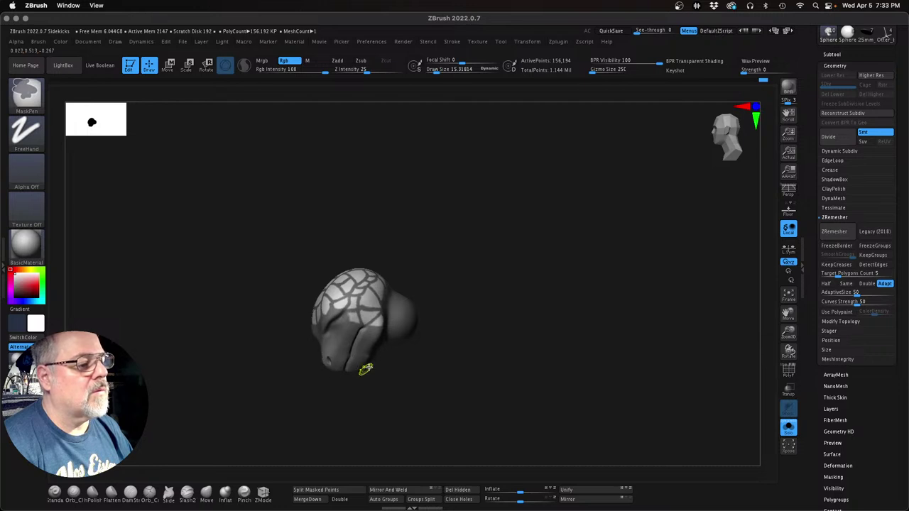
Step: Mask the remaining gaps beneath the jaw where it meets the neck, leaving only the shell plates unmasked
{"action": "key", "text": "b"}
{"action": "key", "text": "m"}
{"action": "key", "text": "v"}
{"action": "left_click_drag", "start_coordinate": [498, 315], "coordinate": [474, 250]}
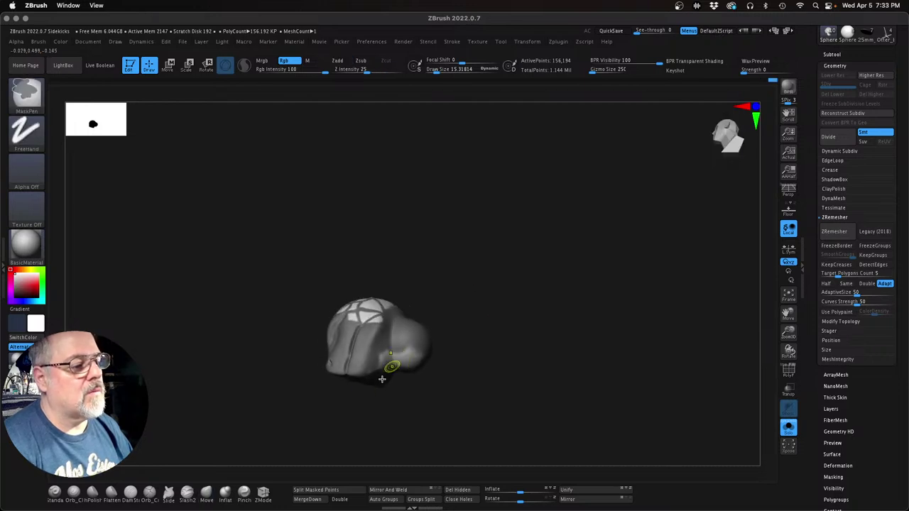
{"action": "mouse_move", "coordinate": [382, 378]}
{"action": "left_mouse_down", "text": "ctrl"}
{"action": "mouse_move", "coordinate": [386, 349]}
{"action": "mouse_move", "coordinate": [397, 367]}
{"action": "left_mouse_up", "text": "ctrl"}
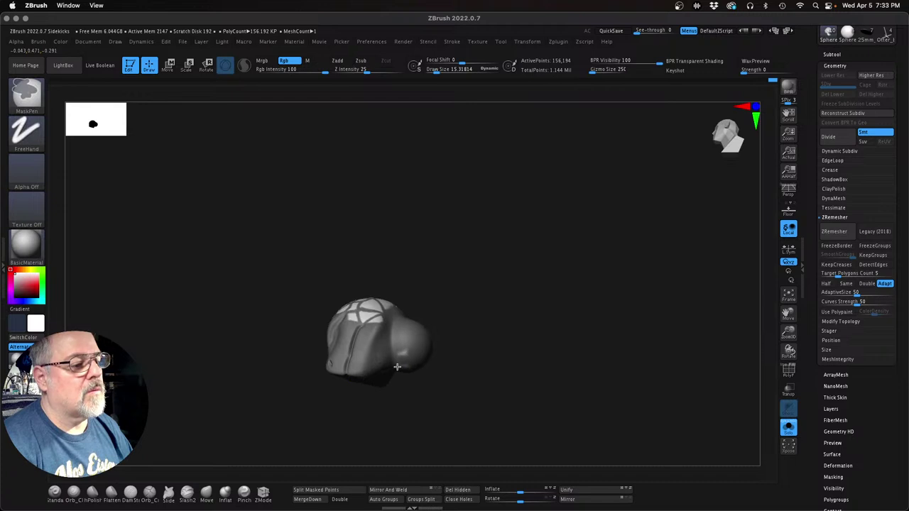
{"action": "mouse_move", "coordinate": [560, 282]}
{"action": "left_mouse_down"}
{"action": "mouse_move", "coordinate": [508, 349]}
{"action": "mouse_move", "coordinate": [520, 367]}
{"action": "mouse_move", "coordinate": [534, 347]}
{"action": "mouse_move", "coordinate": [453, 353]}
{"action": "mouse_move", "coordinate": [540, 346]}
{"action": "mouse_move", "coordinate": [512, 335]}
{"action": "mouse_move", "coordinate": [485, 346]}
{"action": "mouse_move", "coordinate": [509, 284]}
{"action": "mouse_move", "coordinate": [504, 325]}
{"action": "mouse_move", "coordinate": [505, 310]}
{"action": "mouse_move", "coordinate": [556, 306]}
{"action": "left_mouse_up"}
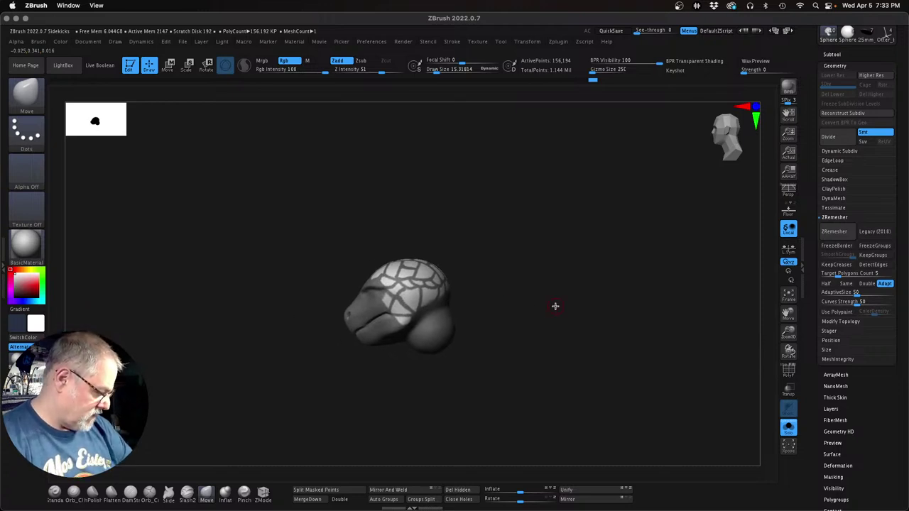
Step: Raise the unmasked shell plates from the head by scaling them up uniformly with the transform gizmo
{"action": "key", "text": "w"}
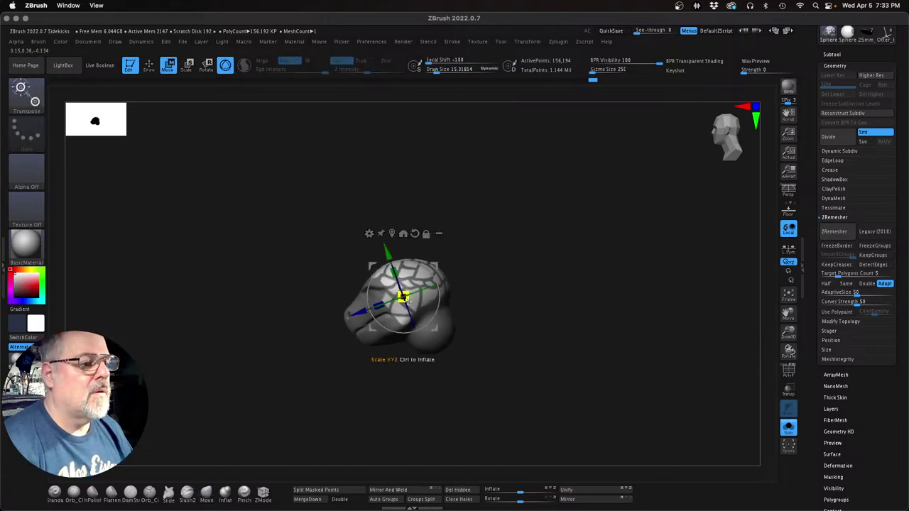
{"action": "left_click_drag", "start_coordinate": [404, 298], "coordinate": [432, 321]}
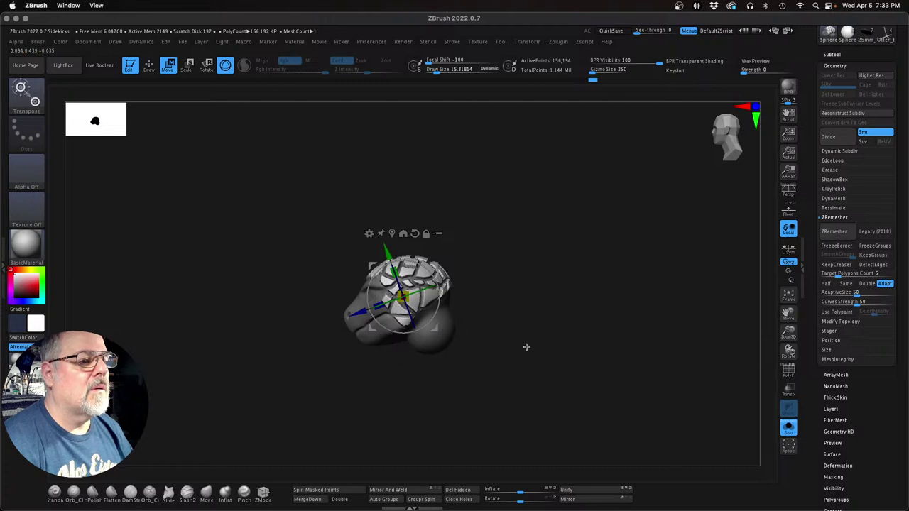
{"action": "mouse_move", "coordinate": [526, 347]}
{"action": "left_mouse_down"}
{"action": "mouse_move", "coordinate": [572, 349]}
{"action": "mouse_move", "coordinate": [558, 366]}
{"action": "mouse_move", "coordinate": [571, 387]}
{"action": "left_mouse_up"}
{"action": "key", "text": "q"}
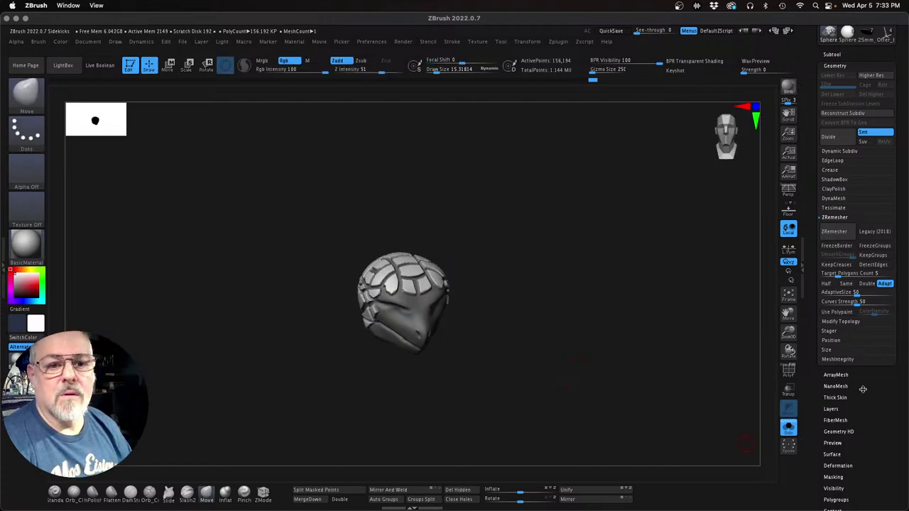
Step: Try polishing the raised shell plates with a Polish deformation of 67 and deflating them with Inflate at -7
{"action": "left_click", "coordinate": [845, 467]}
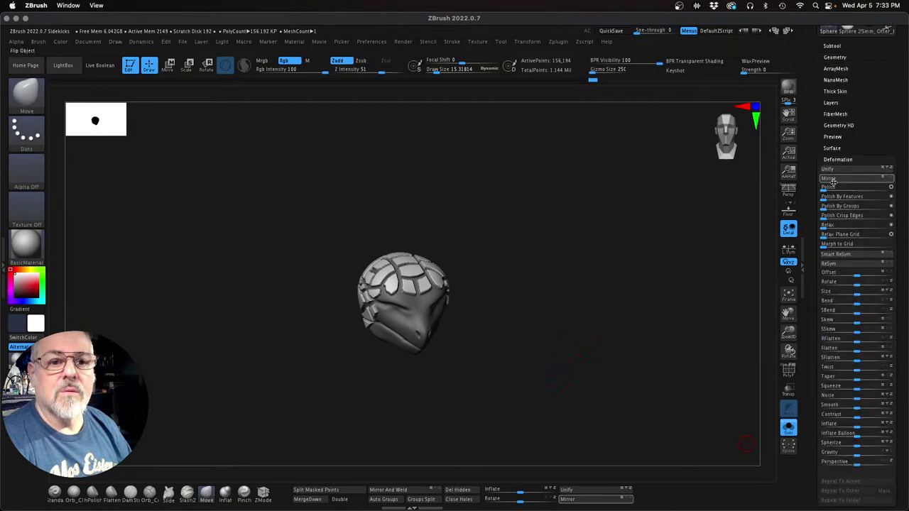
{"action": "left_click_drag", "start_coordinate": [829, 188], "coordinate": [868, 191]}
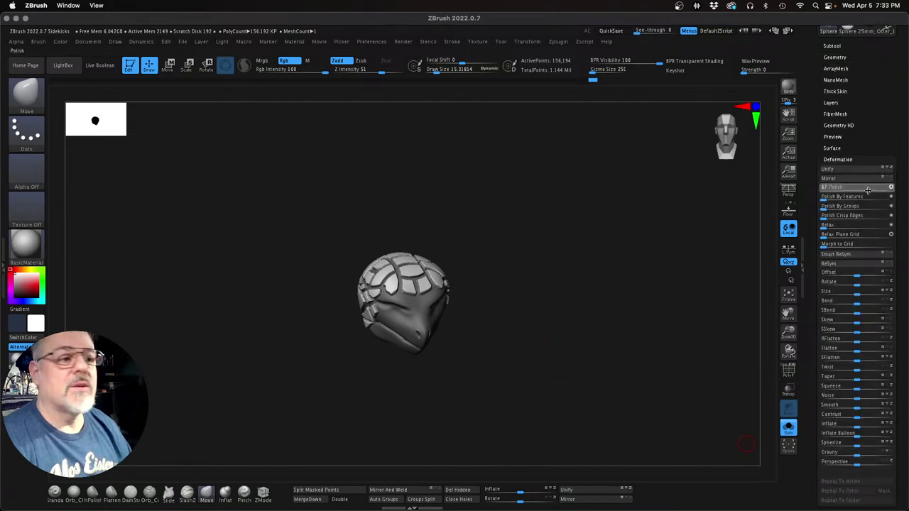
{"action": "mouse_move", "coordinate": [611, 286]}
{"action": "left_mouse_down"}
{"action": "mouse_move", "coordinate": [632, 277]}
{"action": "mouse_move", "coordinate": [613, 279]}
{"action": "left_mouse_up"}
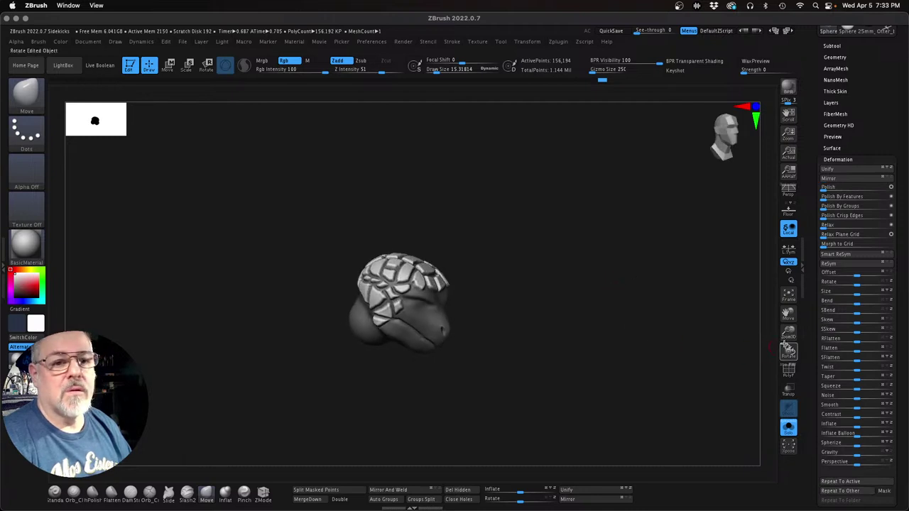
{"action": "left_click_drag", "start_coordinate": [787, 332], "coordinate": [788, 348]}
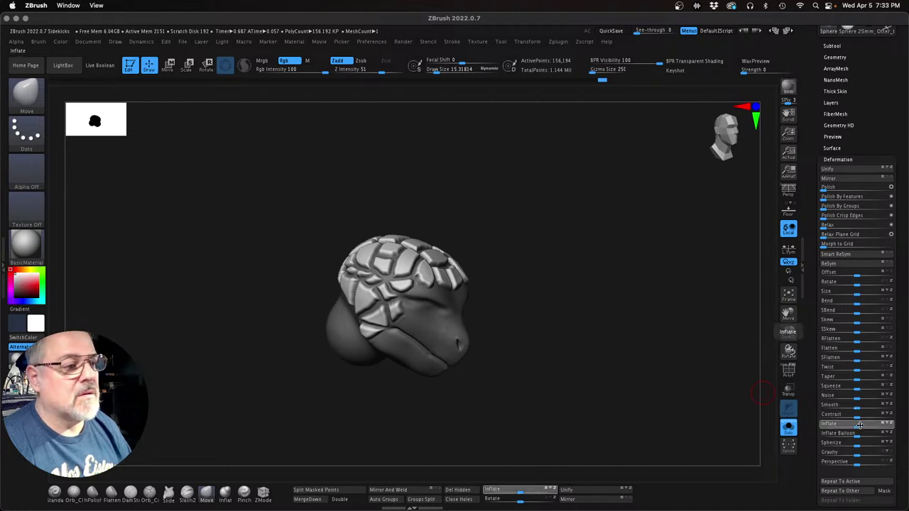
{"action": "left_click_drag", "start_coordinate": [860, 425], "coordinate": [853, 427]}
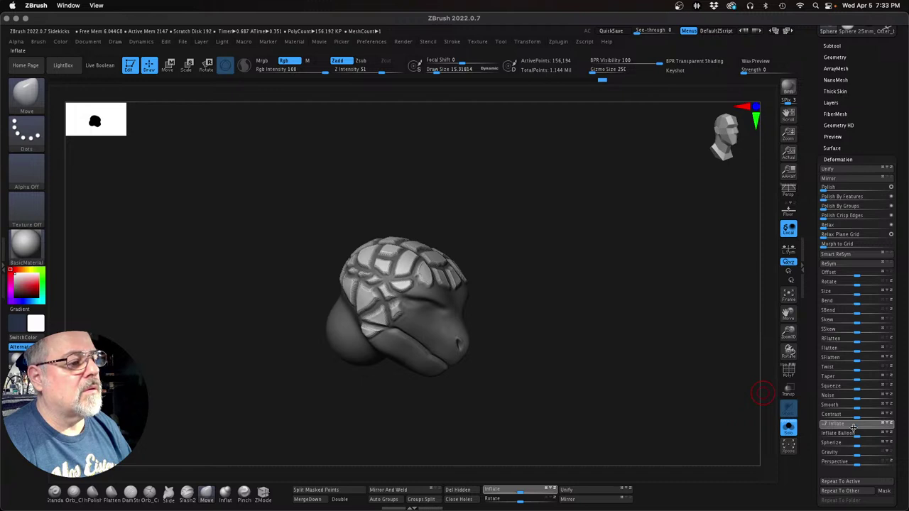
Step: Undo the last deformations and the scaling of the shell plates, back to the flat masked plate pattern
{"action": "key", "text": "ctrl+z"}
{"action": "key", "text": "ctrl+z"}
{"action": "key", "text": "ctrl+z"}
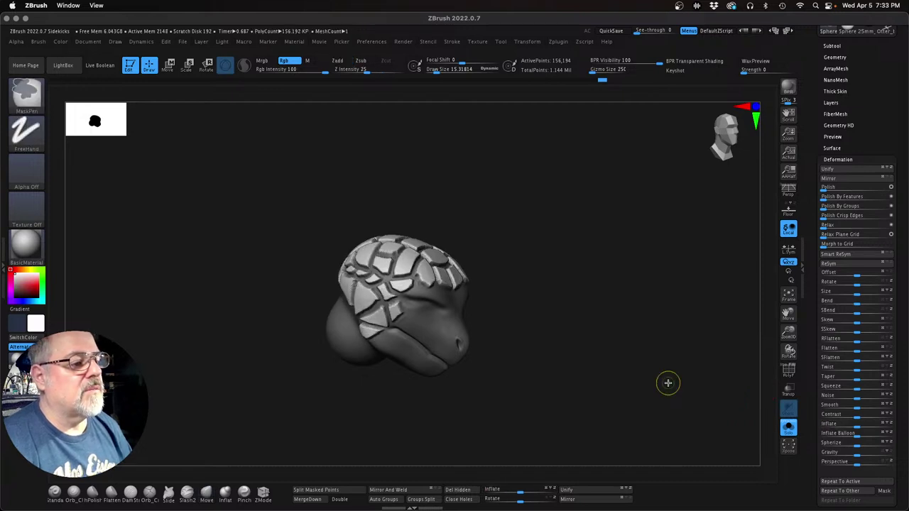
{"action": "key", "text": "ctrl+z"}
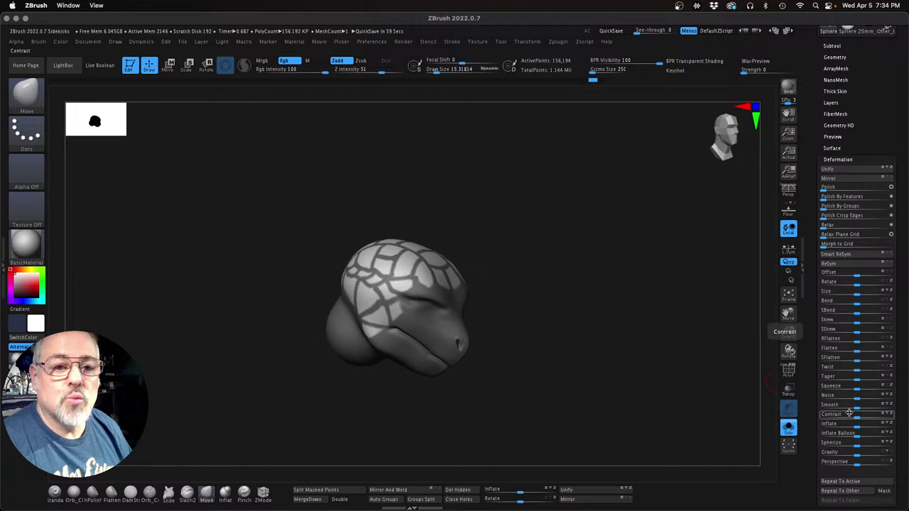
Step: Raise the unmasked shell plates with the Inflate and Polish deformations, and clear the mask
{"action": "left_click_drag", "start_coordinate": [855, 424], "coordinate": [859, 427]}
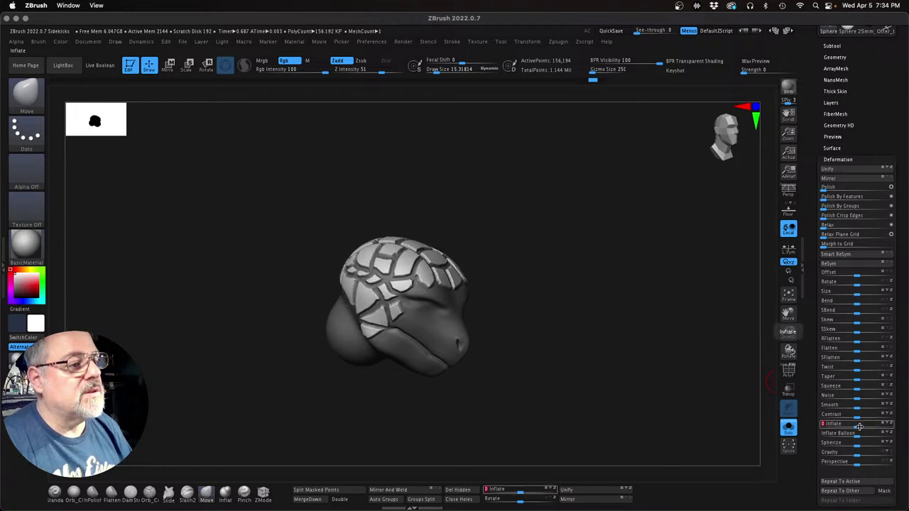
{"action": "left_click_drag", "start_coordinate": [826, 189], "coordinate": [897, 192]}
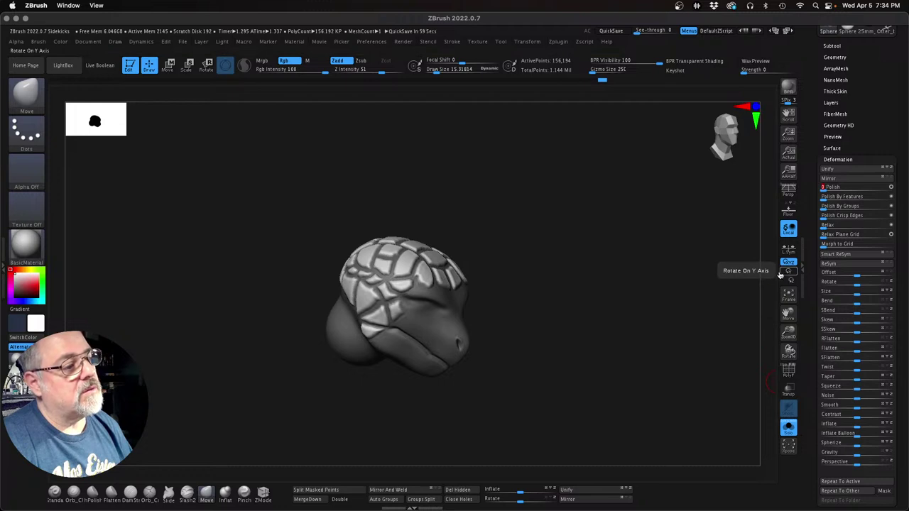
{"action": "mouse_move", "coordinate": [659, 303]}
{"action": "left_mouse_down"}
{"action": "mouse_move", "coordinate": [702, 303]}
{"action": "mouse_move", "coordinate": [647, 309]}
{"action": "mouse_move", "coordinate": [587, 282]}
{"action": "mouse_move", "coordinate": [622, 282]}
{"action": "mouse_move", "coordinate": [656, 296]}
{"action": "mouse_move", "coordinate": [643, 303]}
{"action": "mouse_move", "coordinate": [628, 294]}
{"action": "mouse_move", "coordinate": [668, 306]}
{"action": "mouse_move", "coordinate": [617, 297]}
{"action": "left_mouse_up"}
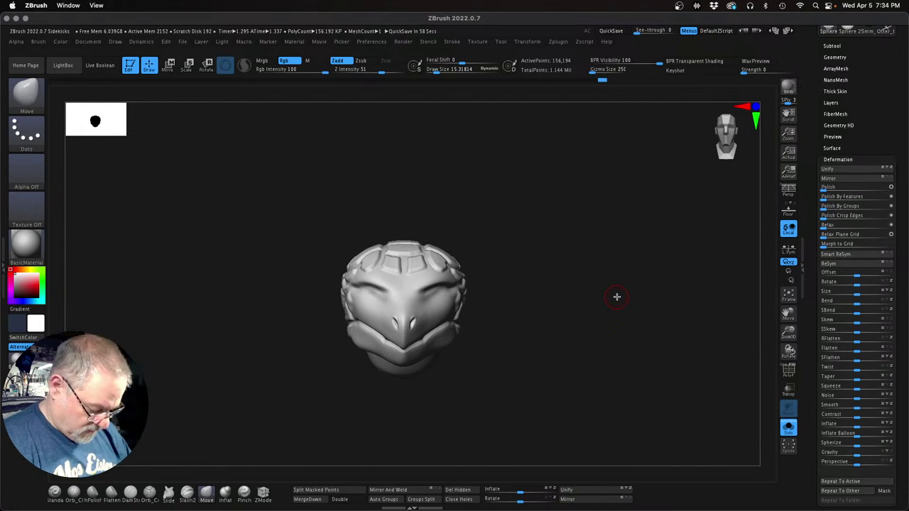
Step: Mask the lower jaw up to the mouth line and invert the mask so that only the jaw is unmasked
{"action": "mouse_move", "coordinate": [610, 301]}
{"action": "left_mouse_down"}
{"action": "mouse_move", "coordinate": [583, 282]}
{"action": "mouse_move", "coordinate": [433, 298]}
{"action": "left_mouse_up"}
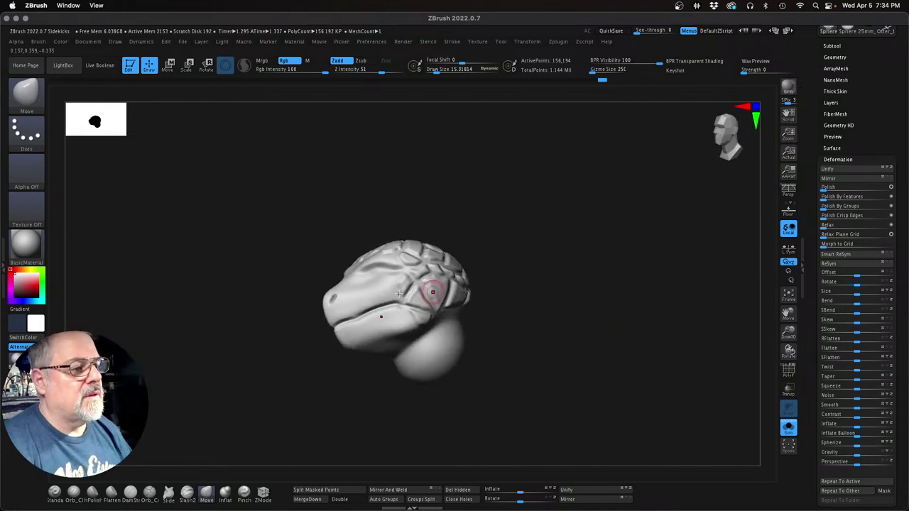
{"action": "key", "text": "ctrl"}
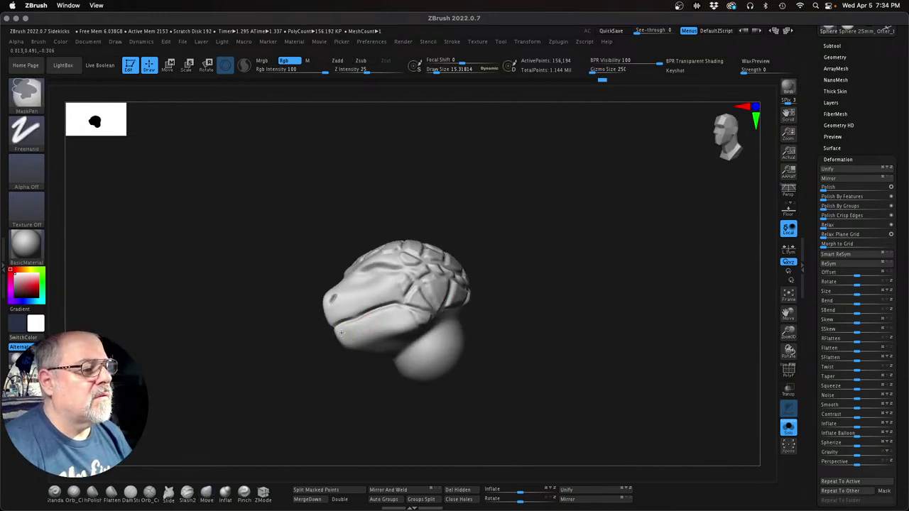
{"action": "mouse_move", "coordinate": [353, 325]}
{"action": "left_mouse_down", "text": "ctrl"}
{"action": "mouse_move", "coordinate": [405, 307]}
{"action": "mouse_move", "coordinate": [424, 316]}
{"action": "mouse_move", "coordinate": [376, 332]}
{"action": "left_mouse_up", "text": "ctrl"}
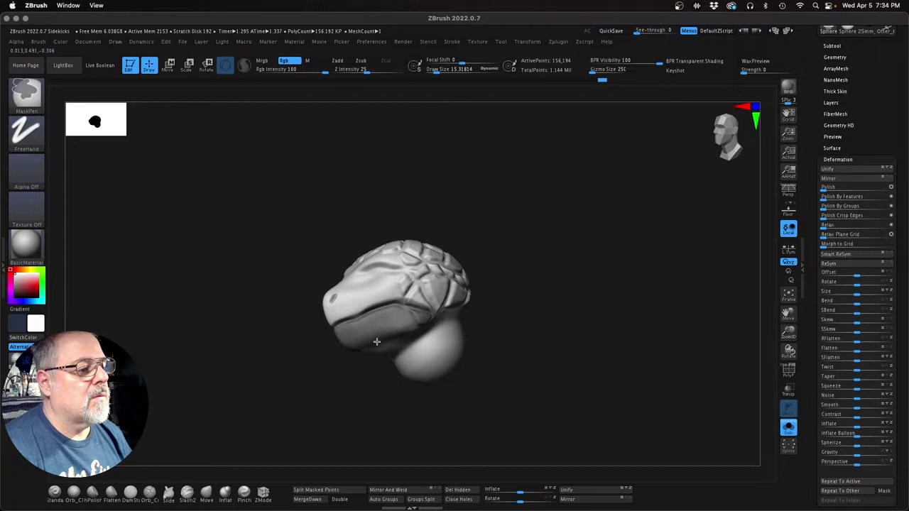
{"action": "left_click_drag", "start_coordinate": [788, 332], "coordinate": [813, 342]}
{"action": "left_click_drag", "start_coordinate": [687, 362], "coordinate": [684, 313]}
{"action": "left_click", "coordinate": [284, 355], "text": "ctrl"}
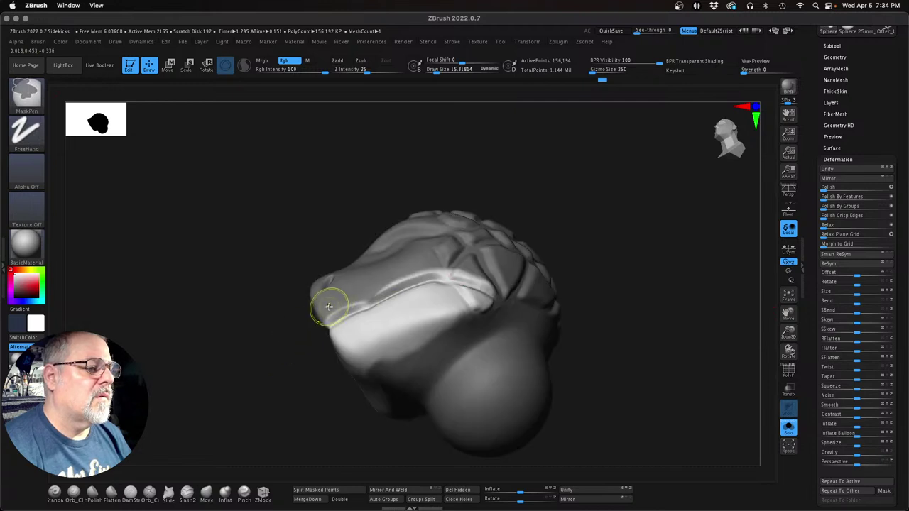
Step: Mask the upper lip along the mouth line with a draw size of about 5.95, and invert the mask onto the jaw
{"action": "key", "text": "s"}
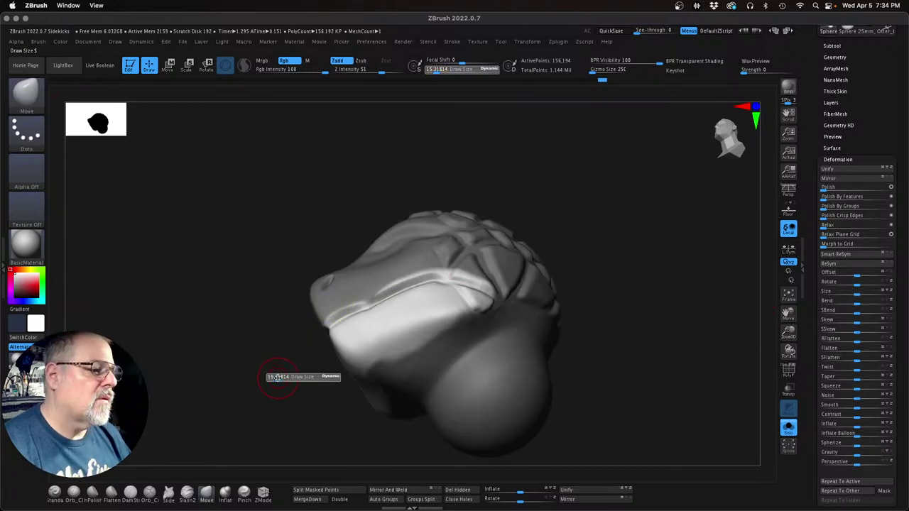
{"action": "left_click_drag", "start_coordinate": [275, 379], "coordinate": [273, 378]}
{"action": "mouse_move", "coordinate": [327, 325]}
{"action": "left_mouse_down", "text": "ctrl"}
{"action": "mouse_move", "coordinate": [388, 288]}
{"action": "mouse_move", "coordinate": [460, 271]}
{"action": "left_mouse_up", "text": "ctrl"}
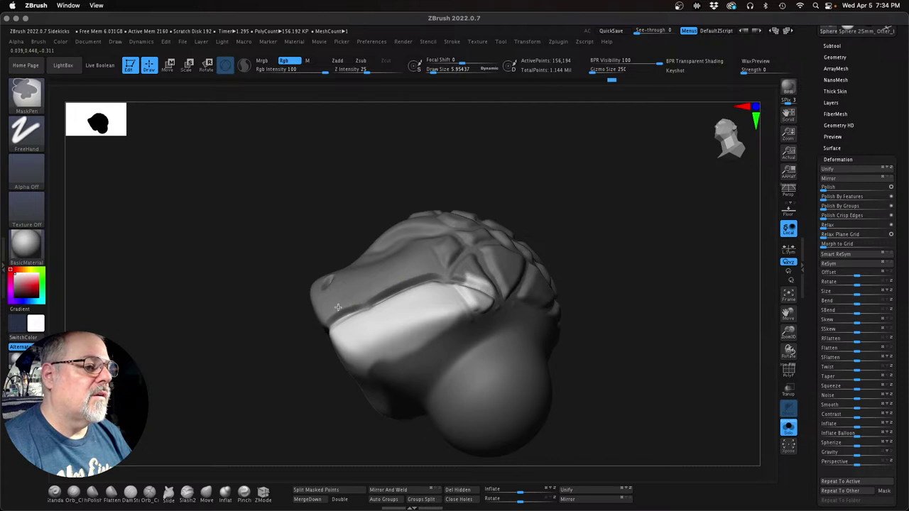
{"action": "mouse_move", "coordinate": [568, 330]}
{"action": "left_mouse_down"}
{"action": "mouse_move", "coordinate": [641, 310]}
{"action": "mouse_move", "coordinate": [637, 319]}
{"action": "mouse_move", "coordinate": [600, 315]}
{"action": "mouse_move", "coordinate": [629, 325]}
{"action": "mouse_move", "coordinate": [623, 315]}
{"action": "mouse_move", "coordinate": [663, 317]}
{"action": "mouse_move", "coordinate": [619, 337]}
{"action": "left_mouse_up"}
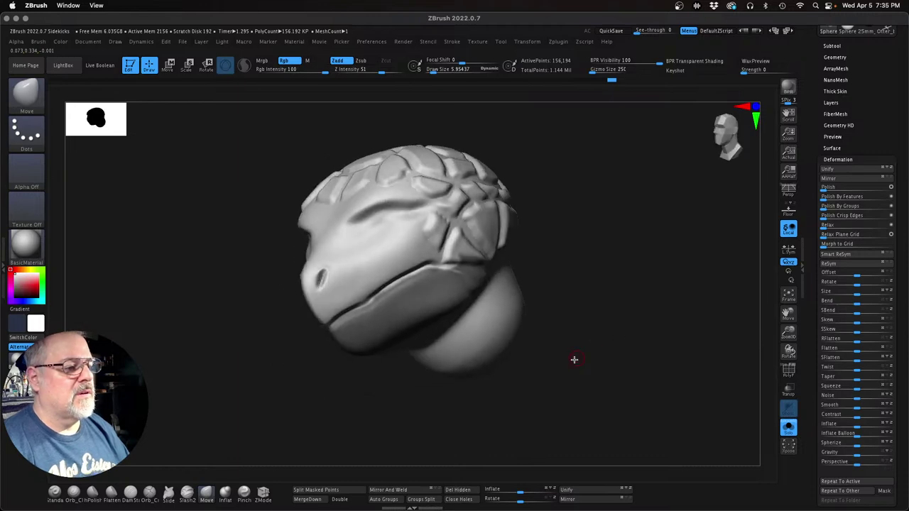
Step: Reshape the upper lip's edge along the mouth using the Move brush at a draw size of about 29.5
{"action": "key", "text": "s"}
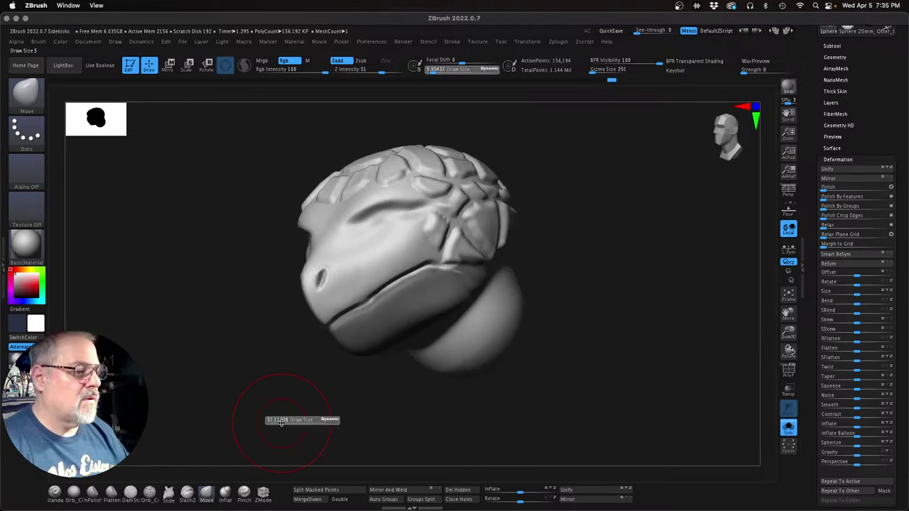
{"action": "left_click_drag", "start_coordinate": [280, 422], "coordinate": [279, 422]}
{"action": "key", "text": "b"}
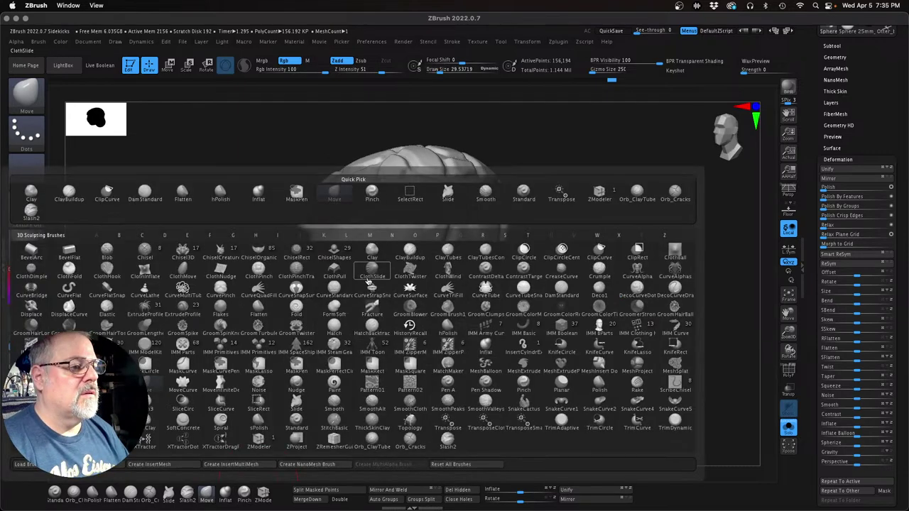
{"action": "left_click_drag", "start_coordinate": [632, 271], "coordinate": [623, 270]}
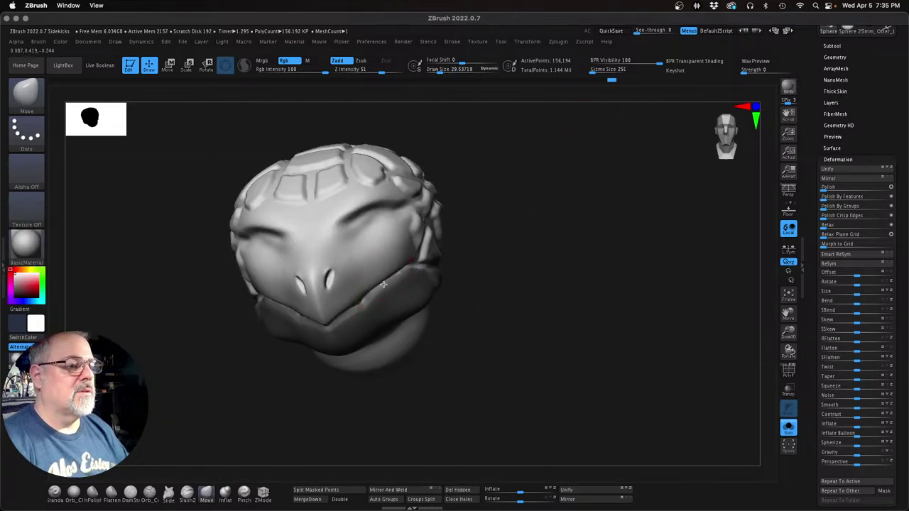
{"action": "mouse_move", "coordinate": [523, 282]}
{"action": "left_mouse_down"}
{"action": "mouse_move", "coordinate": [493, 282]}
{"action": "mouse_move", "coordinate": [526, 305]}
{"action": "mouse_move", "coordinate": [537, 248]}
{"action": "mouse_move", "coordinate": [528, 268]}
{"action": "mouse_move", "coordinate": [372, 297]}
{"action": "left_mouse_up"}
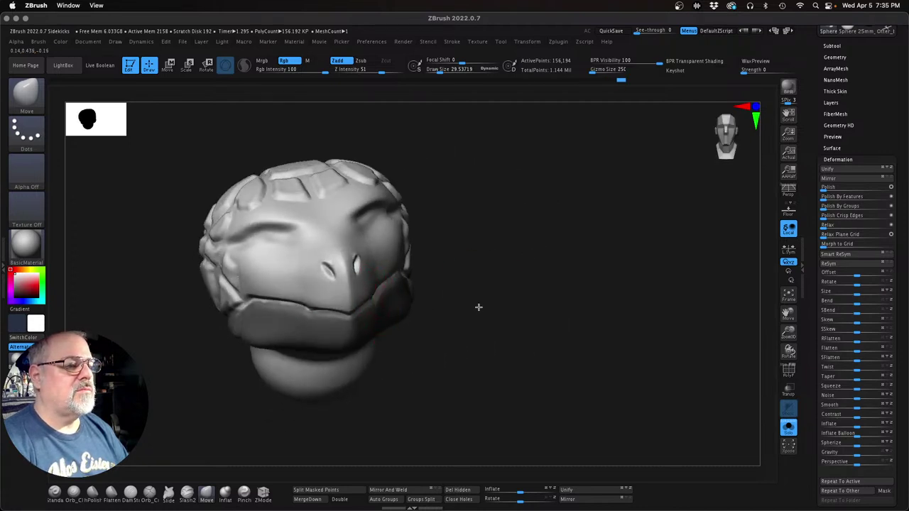
Step: Invert the mask and move the lower jaw's upper edge to follow the contour of the upper lip
{"action": "left_click_drag", "start_coordinate": [479, 308], "coordinate": [446, 312]}
{"action": "left_click", "coordinate": [360, 415], "text": "ctrl"}
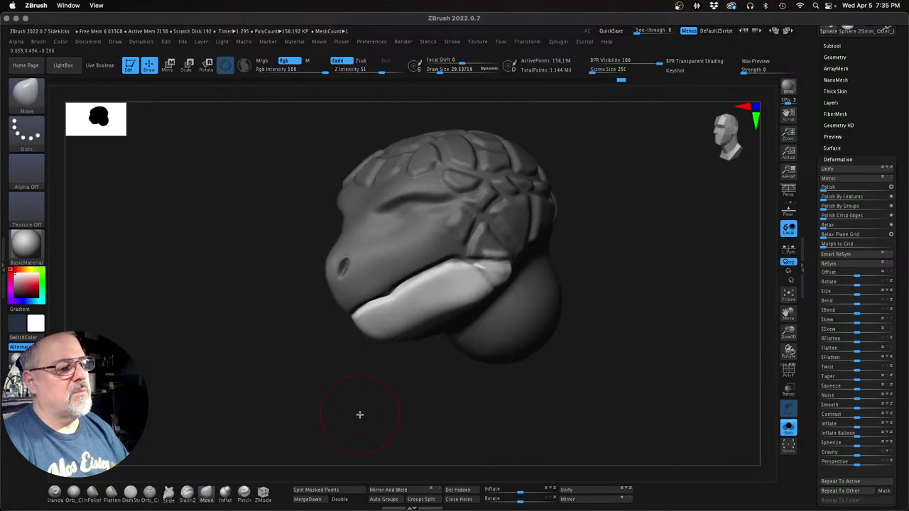
{"action": "left_click_drag", "start_coordinate": [361, 386], "coordinate": [375, 315]}
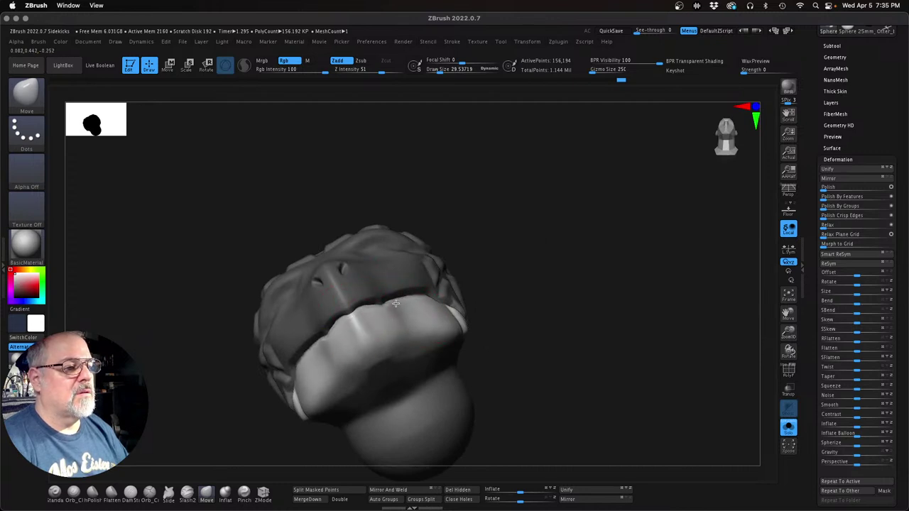
{"action": "mouse_move", "coordinate": [487, 303]}
{"action": "left_mouse_down"}
{"action": "mouse_move", "coordinate": [504, 304]}
{"action": "mouse_move", "coordinate": [504, 319]}
{"action": "mouse_move", "coordinate": [497, 312]}
{"action": "left_mouse_up"}
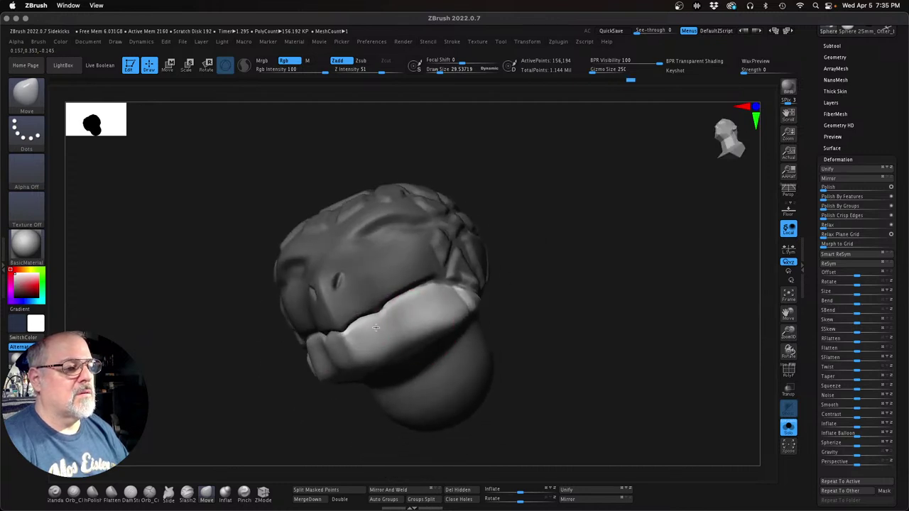
{"action": "mouse_move", "coordinate": [510, 251]}
{"action": "left_mouse_down"}
{"action": "mouse_move", "coordinate": [529, 234]}
{"action": "mouse_move", "coordinate": [519, 223]}
{"action": "left_mouse_up"}
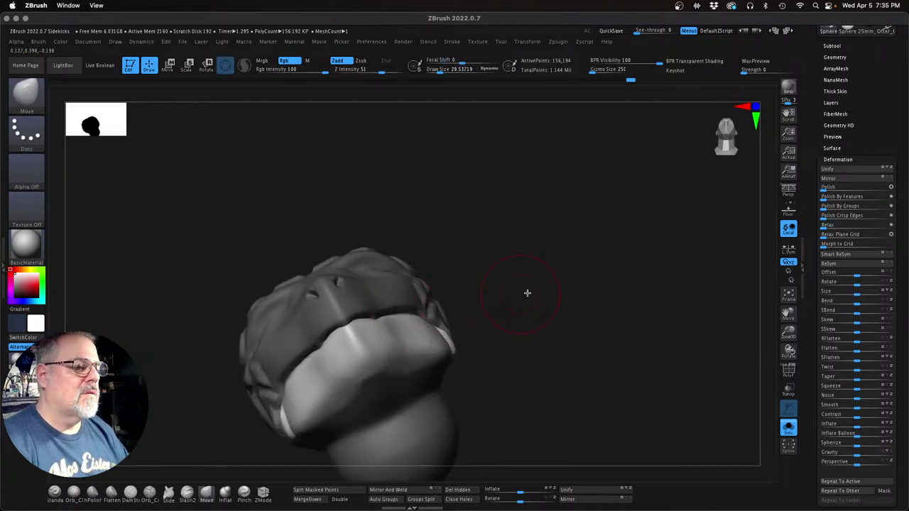
{"action": "mouse_move", "coordinate": [528, 294]}
{"action": "left_mouse_down"}
{"action": "mouse_move", "coordinate": [564, 295]}
{"action": "mouse_move", "coordinate": [538, 294]}
{"action": "mouse_move", "coordinate": [544, 287]}
{"action": "mouse_move", "coordinate": [497, 314]}
{"action": "left_mouse_up"}
Step: Invert the mask back onto the lower jaw and define the upper lip's edge along the mouth line with the Orb_Cracks brush
{"action": "key", "text": "ctrl"}
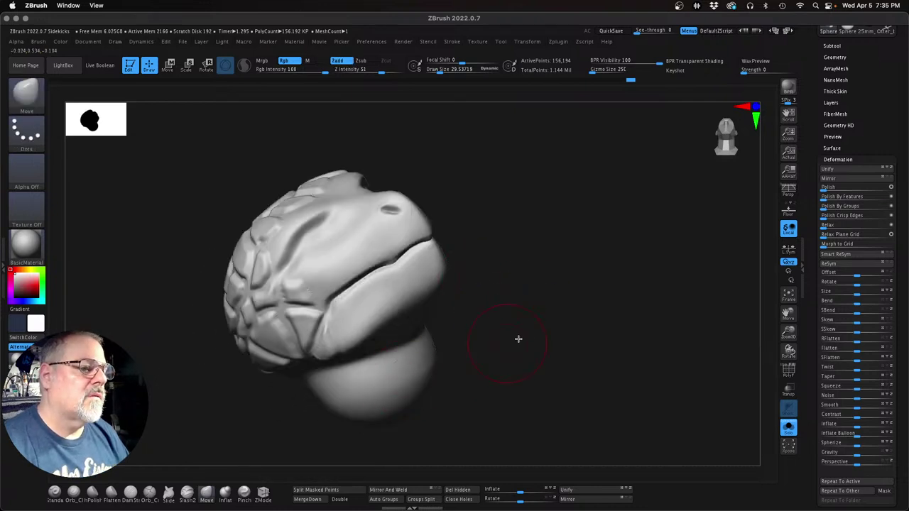
{"action": "key", "text": "ctrl+z"}
{"action": "left_click", "coordinate": [542, 325], "text": "ctrl"}
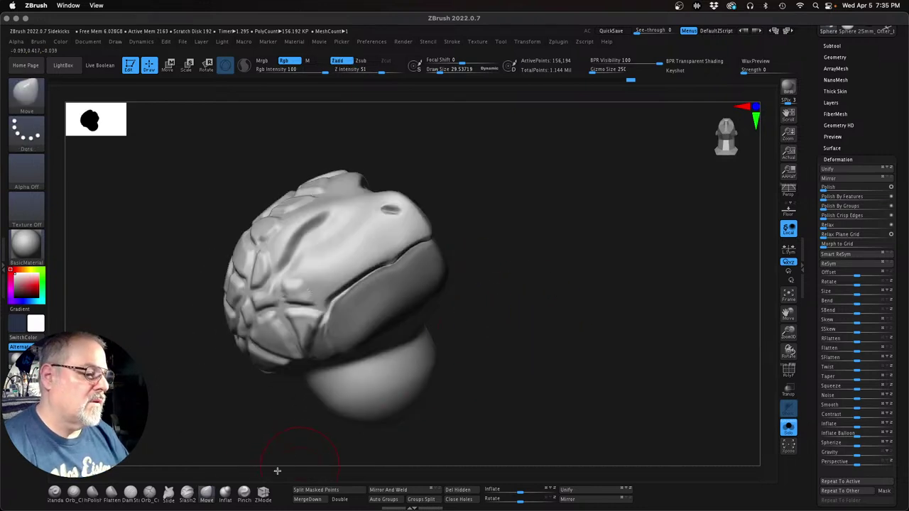
{"action": "left_click", "coordinate": [149, 491]}
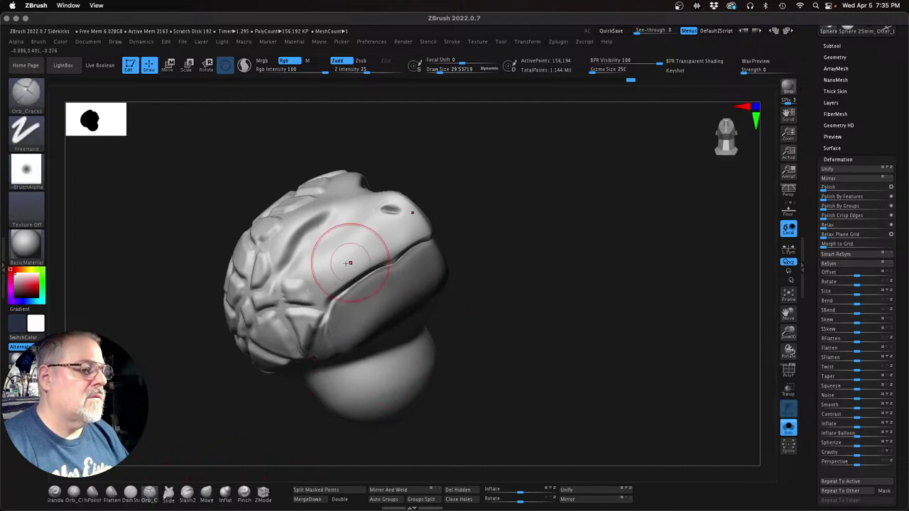
{"action": "mouse_move", "coordinate": [330, 306]}
{"action": "left_mouse_down"}
{"action": "mouse_move", "coordinate": [349, 283]}
{"action": "mouse_move", "coordinate": [424, 238]}
{"action": "left_mouse_up"}
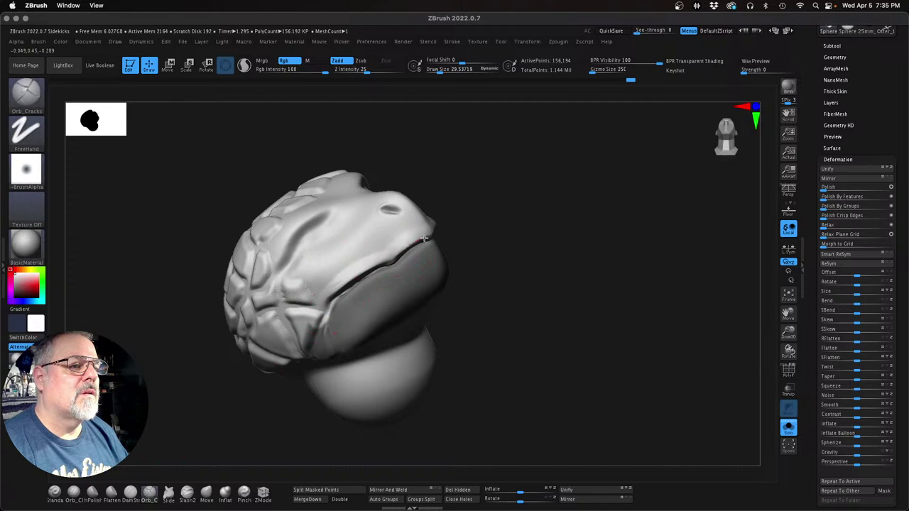
{"action": "mouse_move", "coordinate": [485, 211]}
{"action": "left_mouse_down"}
{"action": "mouse_move", "coordinate": [513, 211]}
{"action": "mouse_move", "coordinate": [398, 237]}
{"action": "left_mouse_up"}
Step: Smooth the upper lip between the nostril and the mouth line with a draw size of about 13.7
{"action": "key", "text": "shift"}
{"action": "key", "text": "s"}
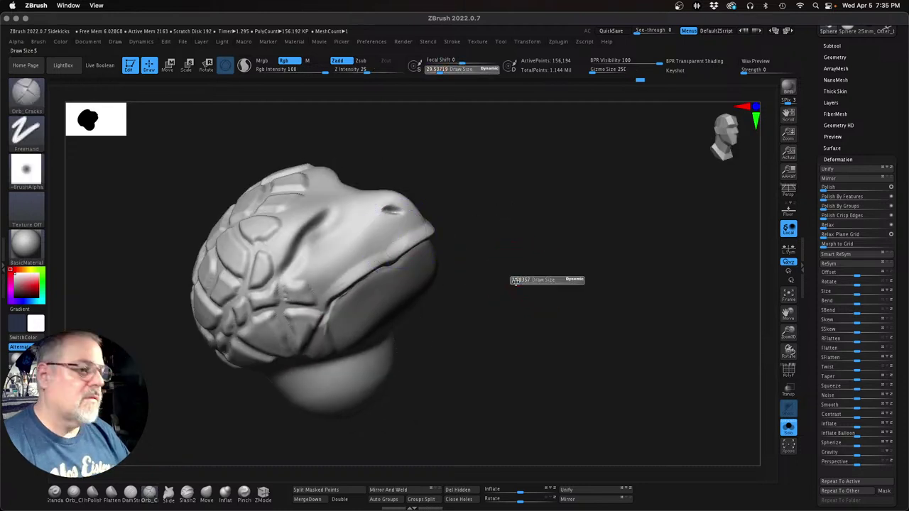
{"action": "left_click_drag", "start_coordinate": [520, 280], "coordinate": [519, 280]}
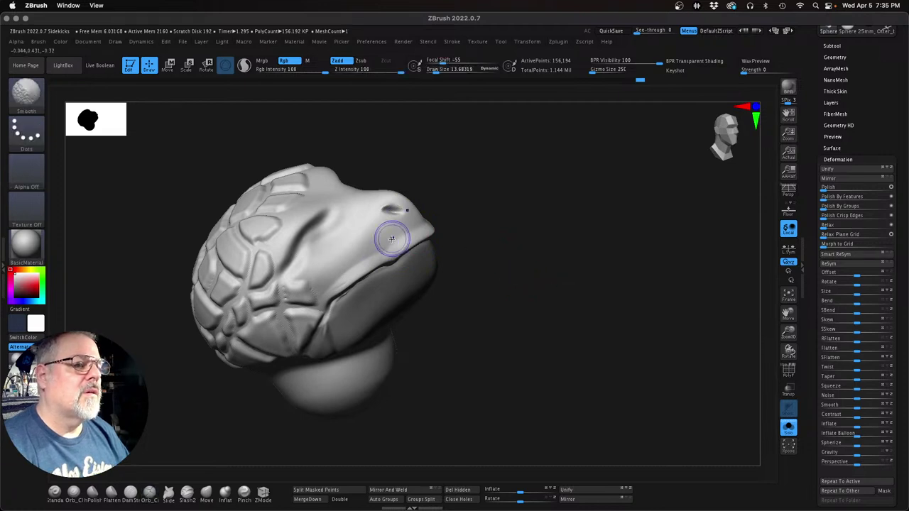
{"action": "left_click_drag", "start_coordinate": [392, 240], "coordinate": [425, 218], "text": "shift"}
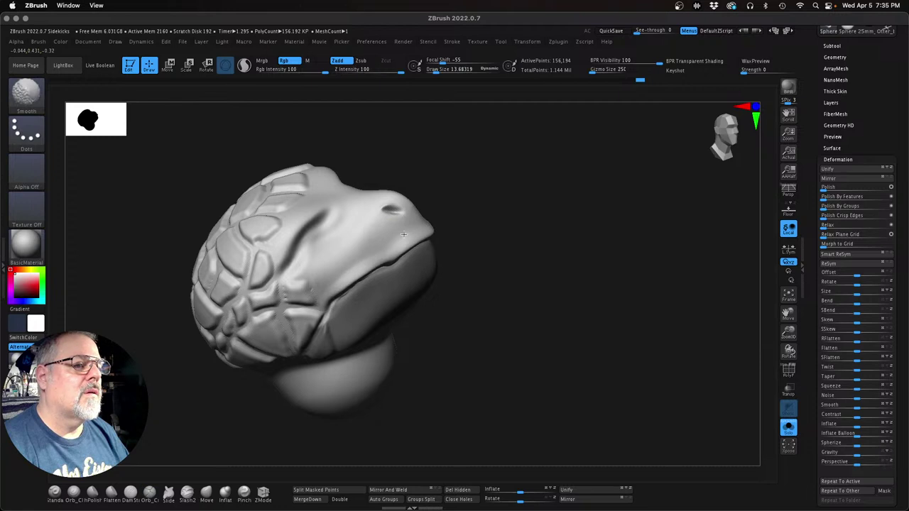
Step: Tighten the upper lip's edge along the mouth line with the Pinch brush at a draw size of about 5
{"action": "mouse_move", "coordinate": [511, 205]}
{"action": "left_mouse_down"}
{"action": "mouse_move", "coordinate": [483, 194]}
{"action": "mouse_move", "coordinate": [455, 213]}
{"action": "mouse_move", "coordinate": [345, 345]}
{"action": "mouse_move", "coordinate": [351, 362]}
{"action": "mouse_move", "coordinate": [338, 362]}
{"action": "mouse_move", "coordinate": [420, 302]}
{"action": "left_mouse_up"}
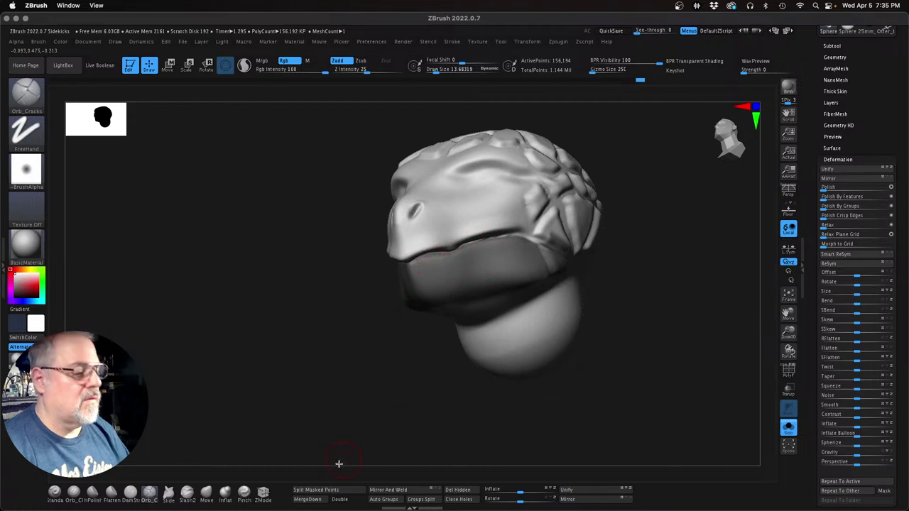
{"action": "left_click", "coordinate": [243, 492]}
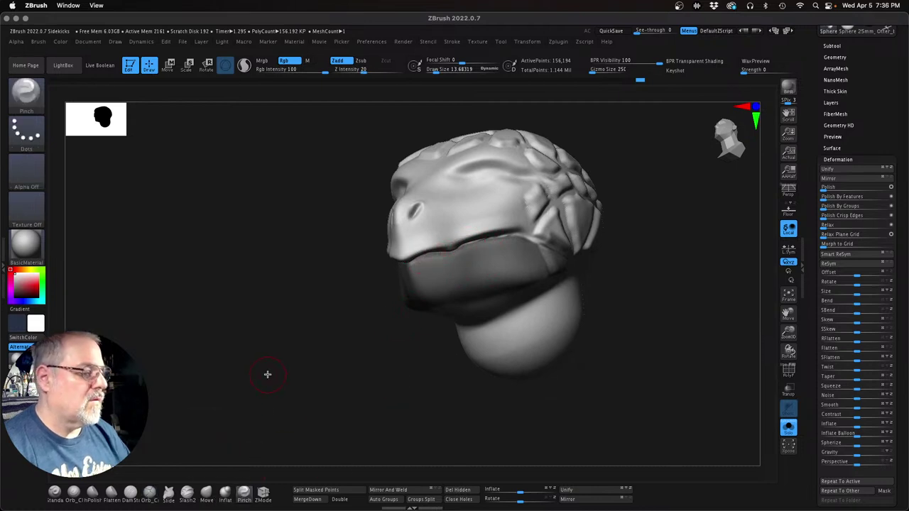
{"action": "key", "text": "s"}
{"action": "left_click_drag", "start_coordinate": [265, 376], "coordinate": [261, 374]}
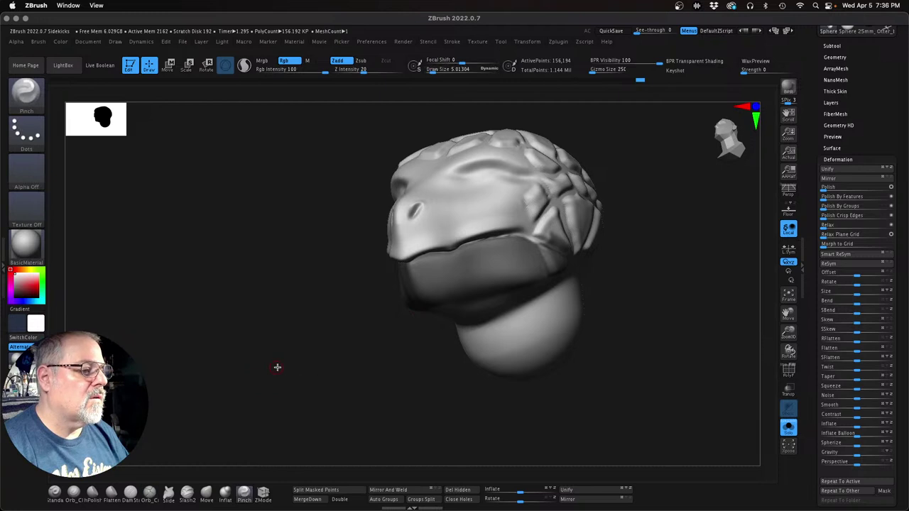
{"action": "left_click_drag", "start_coordinate": [790, 333], "coordinate": [802, 343]}
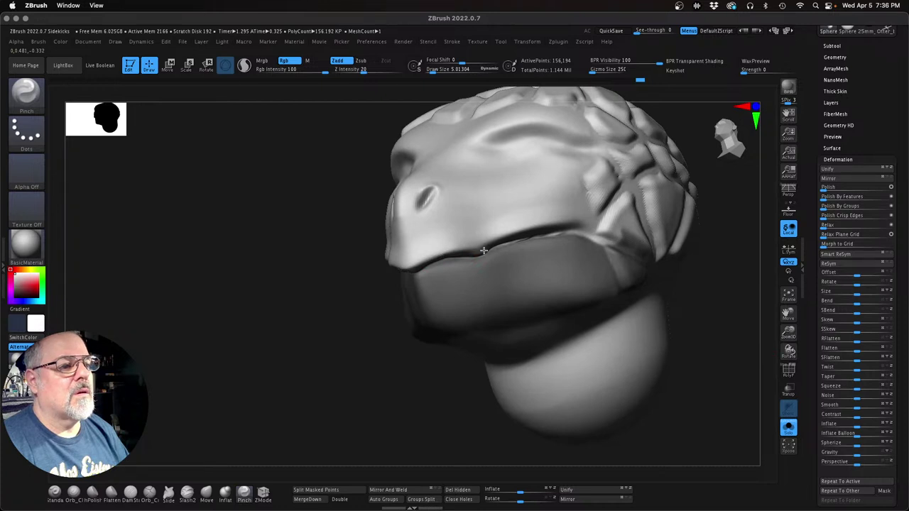
{"action": "left_click_drag", "start_coordinate": [481, 248], "coordinate": [483, 245]}
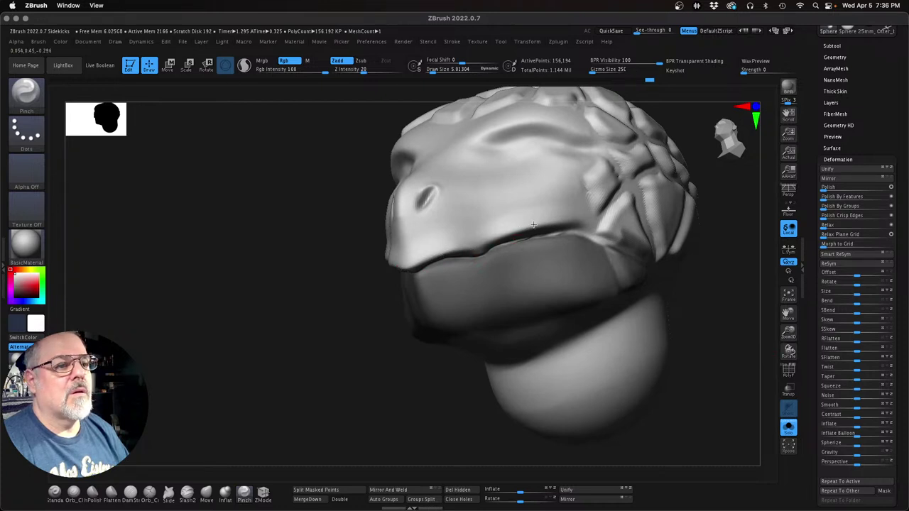
{"action": "left_click_drag", "start_coordinate": [554, 211], "coordinate": [584, 221], "text": "shift"}
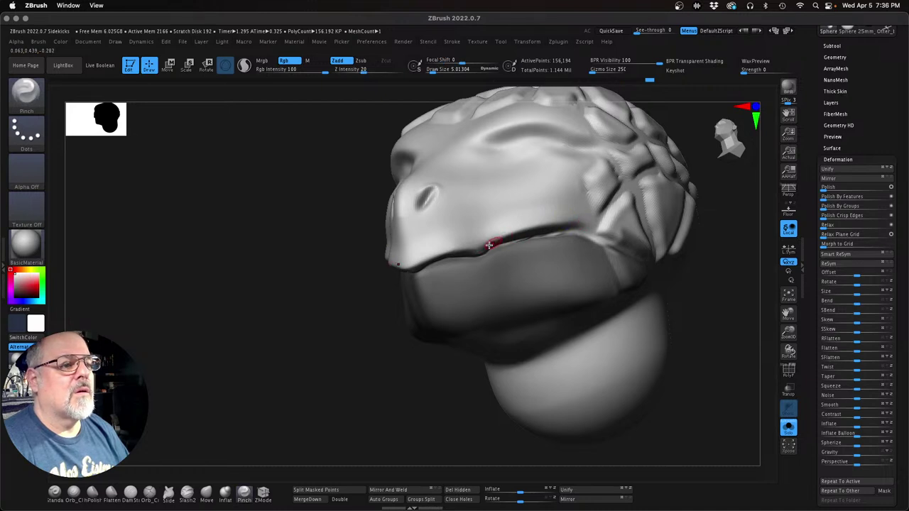
{"action": "mouse_move", "coordinate": [486, 249]}
{"action": "left_mouse_down"}
{"action": "mouse_move", "coordinate": [505, 233]}
{"action": "mouse_move", "coordinate": [492, 254]}
{"action": "mouse_move", "coordinate": [410, 270]}
{"action": "left_mouse_up"}
Step: Deepen the crease along the mouth line under the upper lip on both sides with the Orb_Cracks brush
{"action": "left_click", "coordinate": [149, 491]}
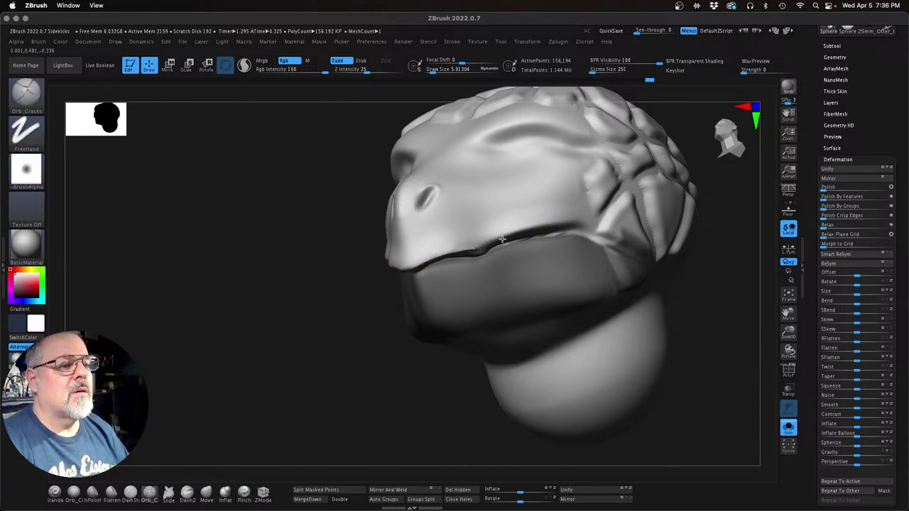
{"action": "left_click_drag", "start_coordinate": [475, 255], "coordinate": [411, 271]}
{"action": "left_click_drag", "start_coordinate": [480, 247], "coordinate": [407, 268]}
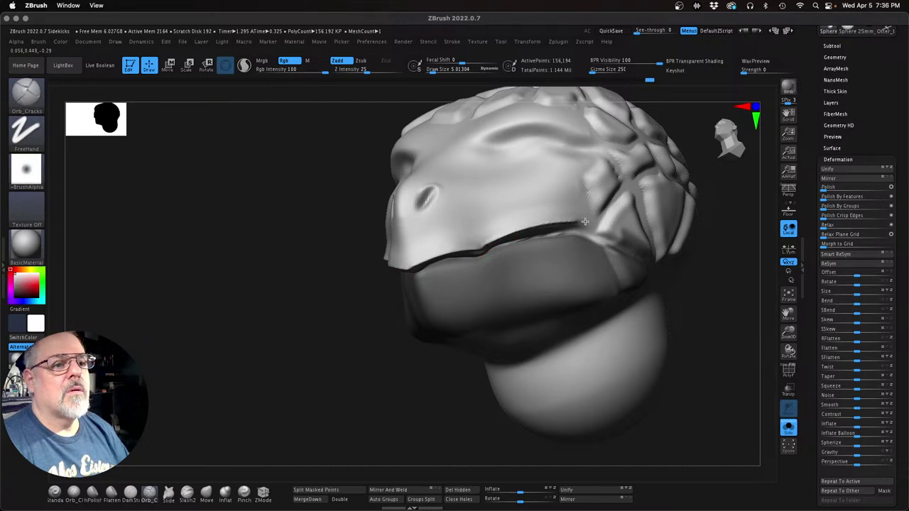
{"action": "left_click_drag", "start_coordinate": [586, 221], "coordinate": [591, 222]}
{"action": "key", "text": "shift"}
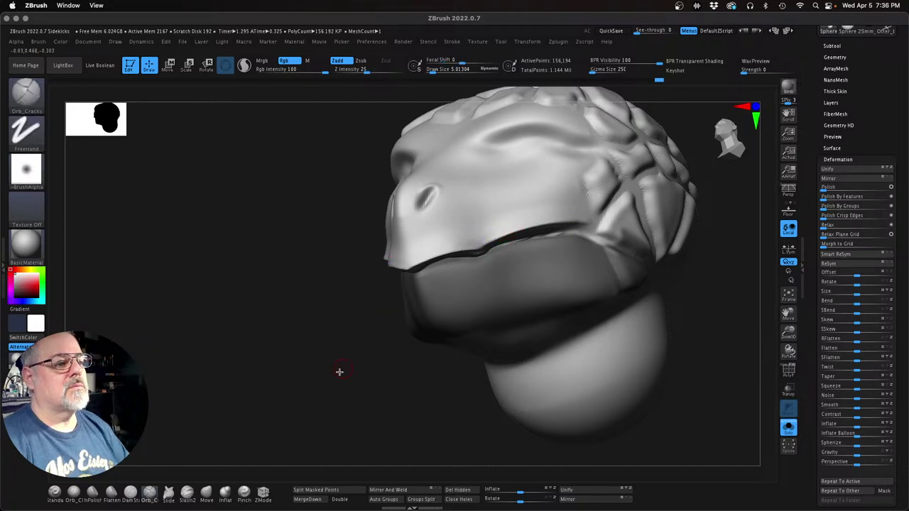
{"action": "mouse_move", "coordinate": [376, 384]}
{"action": "left_mouse_down"}
{"action": "mouse_move", "coordinate": [391, 389]}
{"action": "mouse_move", "coordinate": [436, 358]}
{"action": "left_mouse_up"}
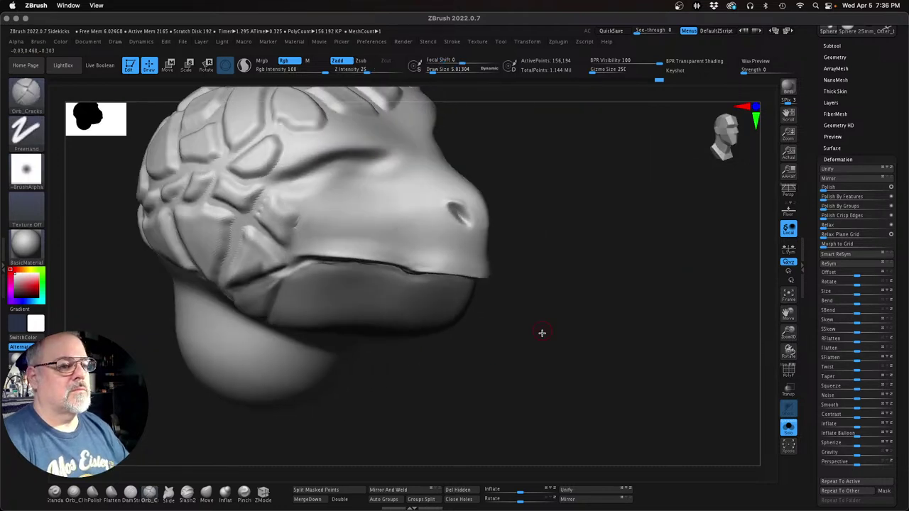
{"action": "left_click_drag", "start_coordinate": [542, 333], "coordinate": [542, 316]}
{"action": "left_click_drag", "start_coordinate": [505, 291], "coordinate": [349, 244]}
{"action": "key", "text": "shift"}
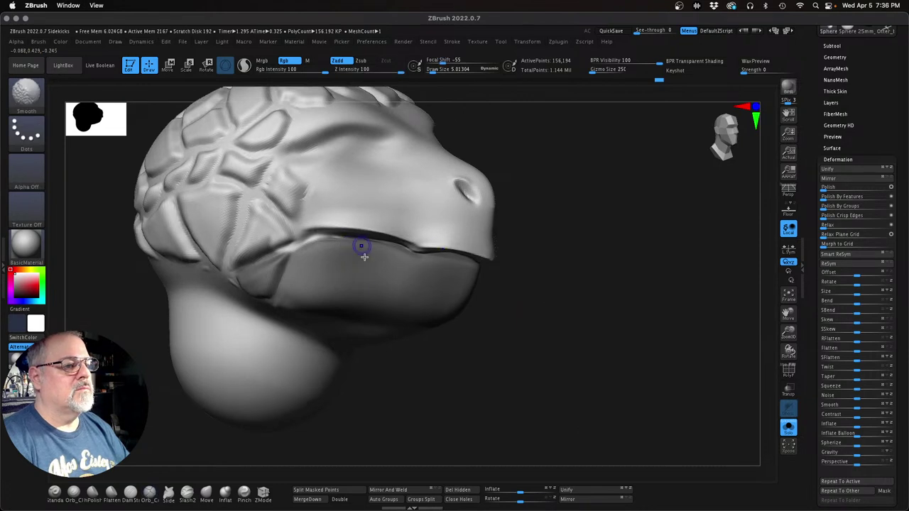
Step: Adjust the tip of the snout and the brow area with the Move brush at a draw size of about 45.6
{"action": "mouse_move", "coordinate": [789, 331]}
{"action": "left_mouse_down"}
{"action": "mouse_move", "coordinate": [645, 319]}
{"action": "mouse_move", "coordinate": [562, 329]}
{"action": "mouse_move", "coordinate": [516, 355]}
{"action": "mouse_move", "coordinate": [549, 372]}
{"action": "left_mouse_up"}
{"action": "left_click_drag", "start_coordinate": [549, 371], "coordinate": [528, 372]}
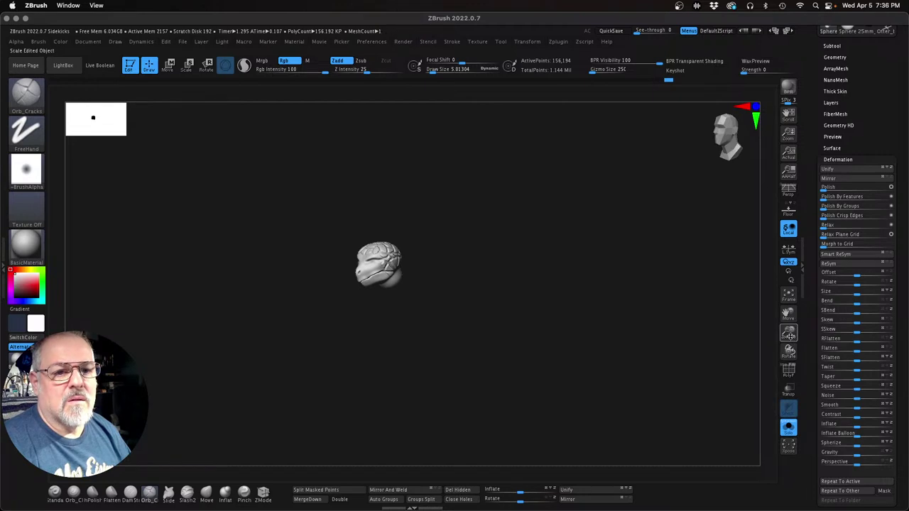
{"action": "mouse_move", "coordinate": [788, 335]}
{"action": "left_mouse_down"}
{"action": "mouse_move", "coordinate": [797, 359]}
{"action": "mouse_move", "coordinate": [648, 363]}
{"action": "mouse_move", "coordinate": [597, 352]}
{"action": "left_mouse_up"}
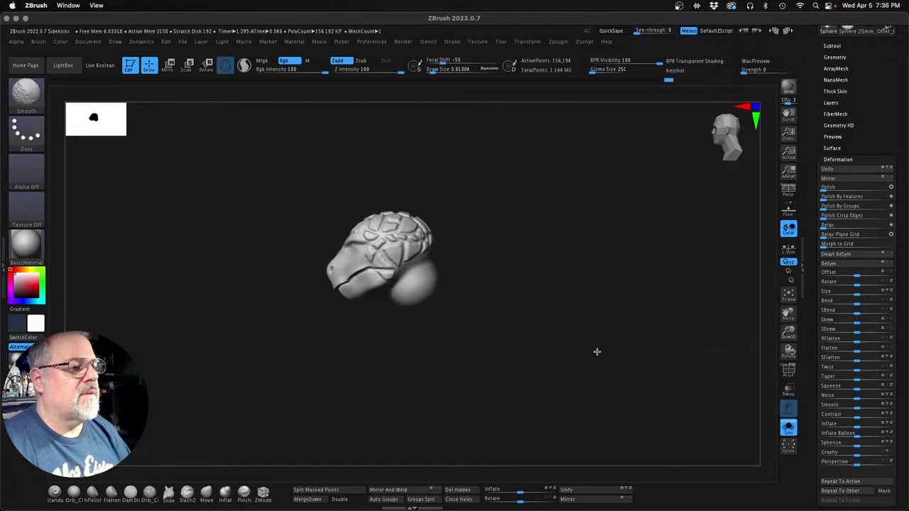
{"action": "key", "text": "s"}
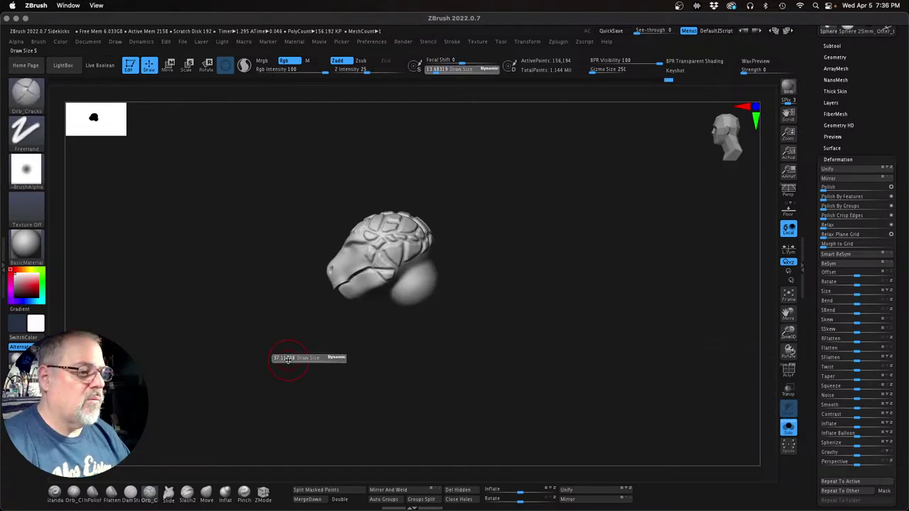
{"action": "mouse_move", "coordinate": [462, 352]}
{"action": "left_mouse_down"}
{"action": "mouse_move", "coordinate": [524, 351]}
{"action": "mouse_move", "coordinate": [511, 341]}
{"action": "left_mouse_up"}
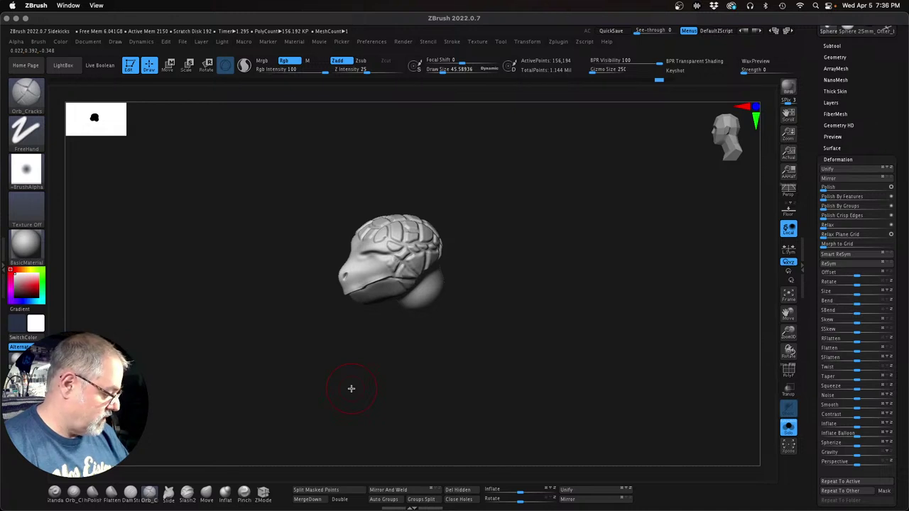
{"action": "left_click", "coordinate": [206, 491]}
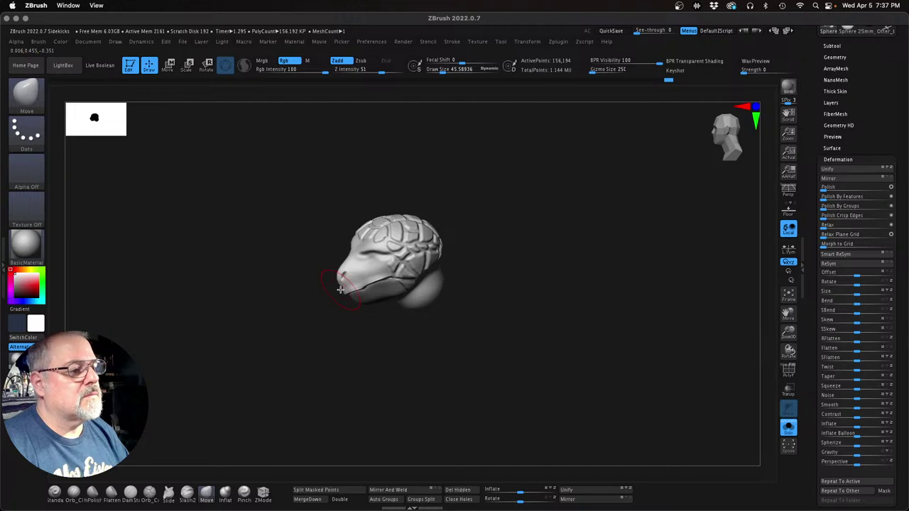
{"action": "mouse_move", "coordinate": [341, 289]}
{"action": "left_mouse_down"}
{"action": "mouse_move", "coordinate": [341, 262]}
{"action": "mouse_move", "coordinate": [353, 253]}
{"action": "left_mouse_up"}
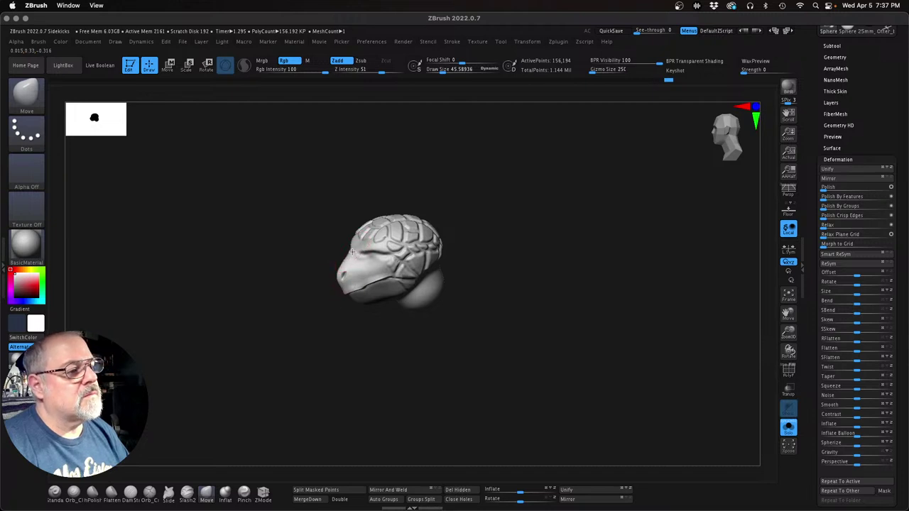
Step: Clear the mask from the lower jaw
{"action": "left_click_drag", "start_coordinate": [515, 345], "coordinate": [578, 363]}
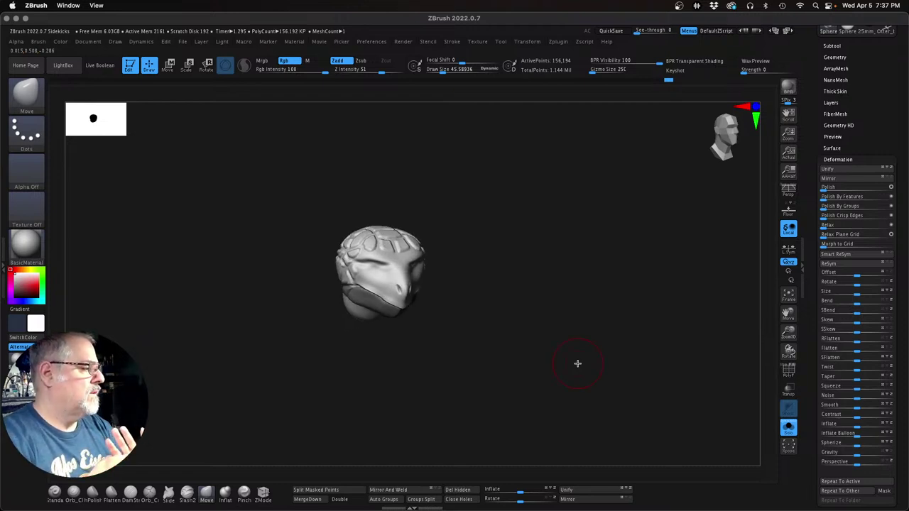
{"action": "mouse_move", "coordinate": [578, 363]}
{"action": "left_mouse_down"}
{"action": "mouse_move", "coordinate": [606, 355]}
{"action": "mouse_move", "coordinate": [596, 283]}
{"action": "mouse_move", "coordinate": [567, 309]}
{"action": "mouse_move", "coordinate": [568, 348]}
{"action": "mouse_move", "coordinate": [605, 348]}
{"action": "mouse_move", "coordinate": [574, 348]}
{"action": "left_mouse_up"}
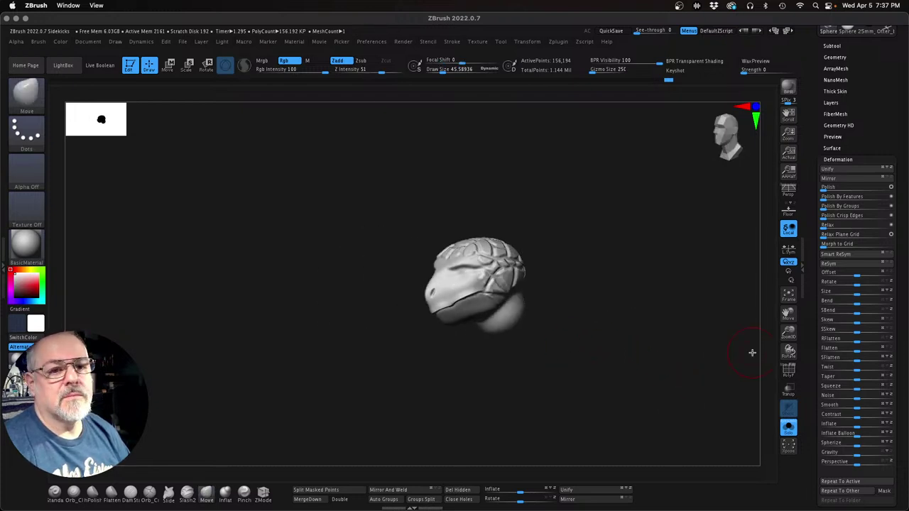
{"action": "left_click_drag", "start_coordinate": [789, 332], "coordinate": [803, 383]}
{"action": "left_click_drag", "start_coordinate": [661, 338], "coordinate": [613, 337], "text": "alt"}
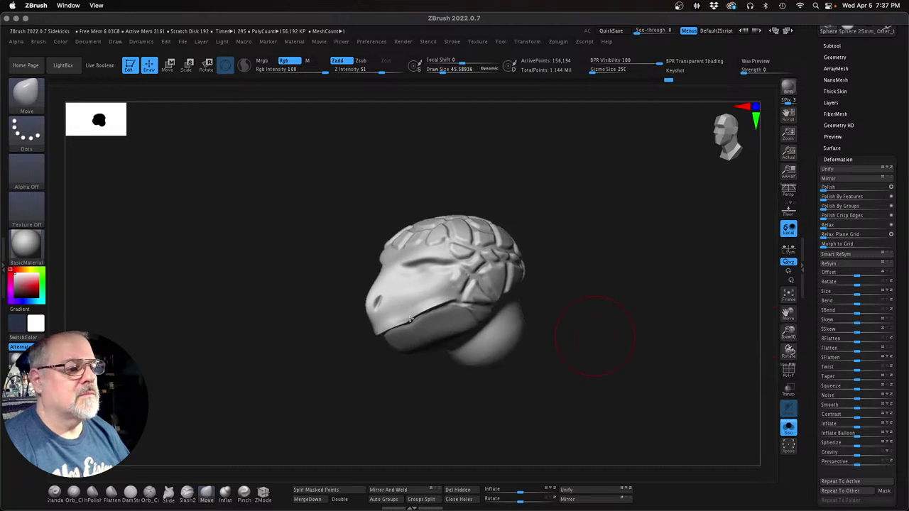
{"action": "mouse_move", "coordinate": [571, 360]}
{"action": "left_mouse_down", "text": "ctrl"}
{"action": "mouse_move", "coordinate": [550, 351]}
{"action": "mouse_move", "coordinate": [604, 346]}
{"action": "left_mouse_up", "text": "ctrl"}
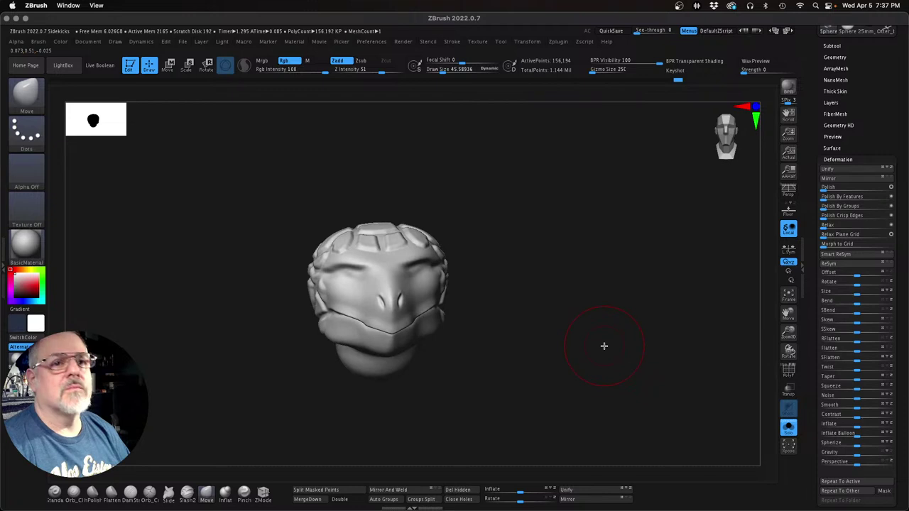
Step: Turn off Solo mode and make the eye mask the active subtool, with the ruler base hidden
{"action": "left_click", "coordinate": [788, 426]}
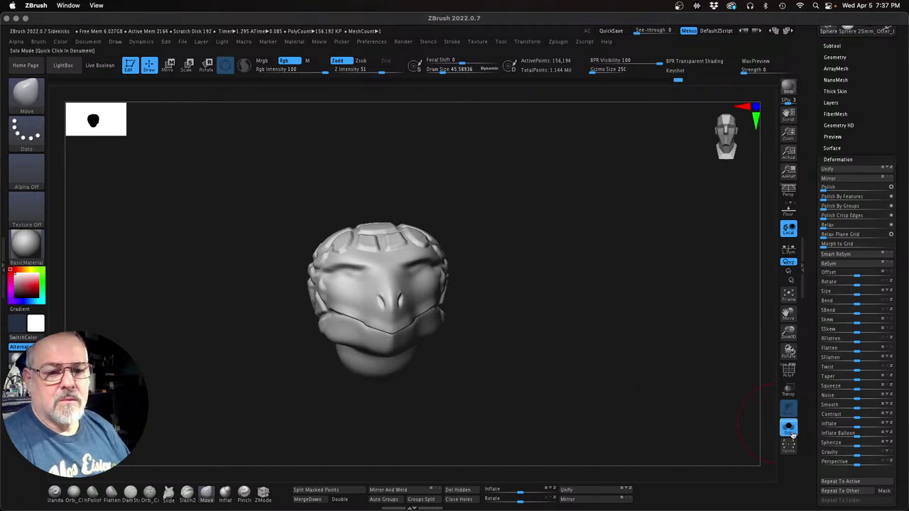
{"action": "key", "text": "alt+Down"}
{"action": "key", "text": "alt+Down"}
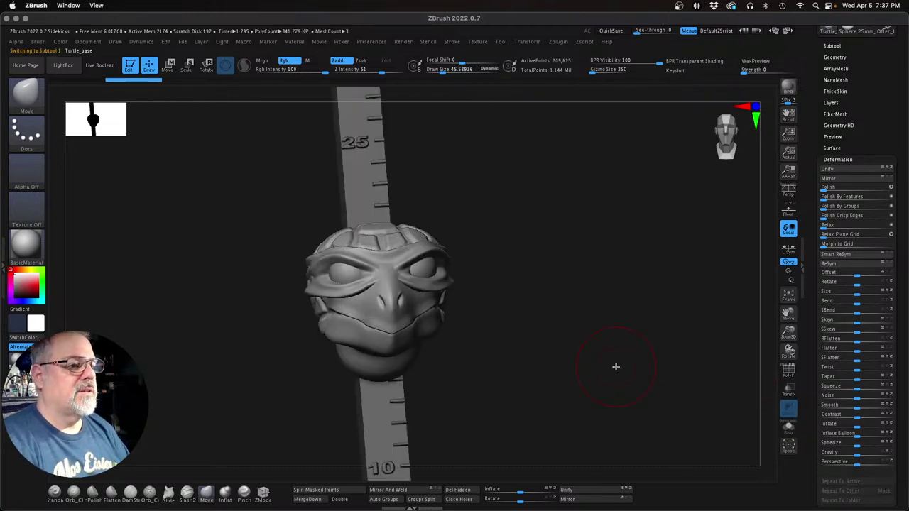
Step: Fit the eye mask around the snout, brow and back of the head with the Move brush at a draw size of about 45.6
{"action": "left_click_drag", "start_coordinate": [564, 348], "coordinate": [575, 314]}
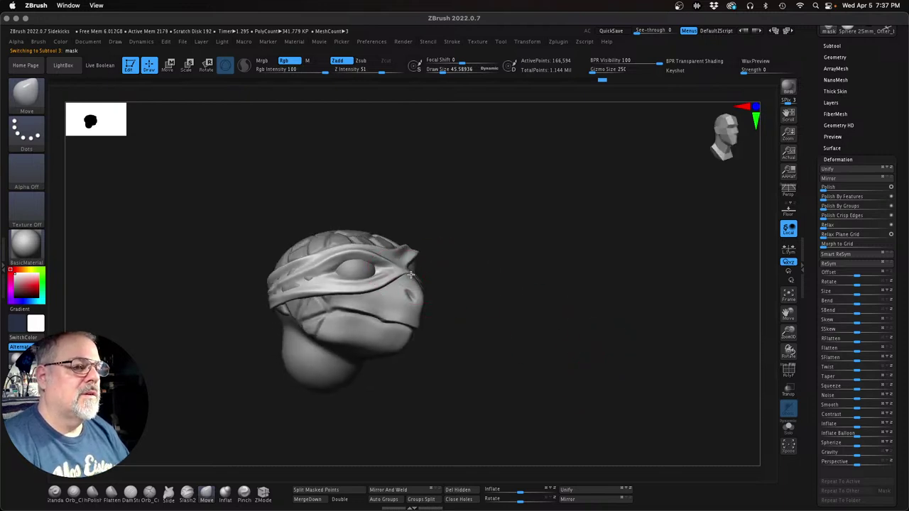
{"action": "left_click_drag", "start_coordinate": [541, 272], "coordinate": [411, 275]}
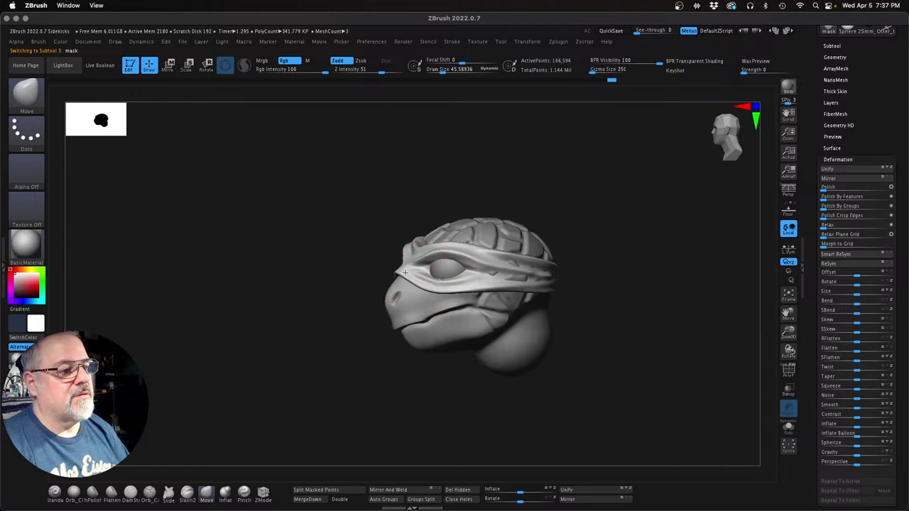
{"action": "left_click_drag", "start_coordinate": [380, 291], "coordinate": [588, 357]}
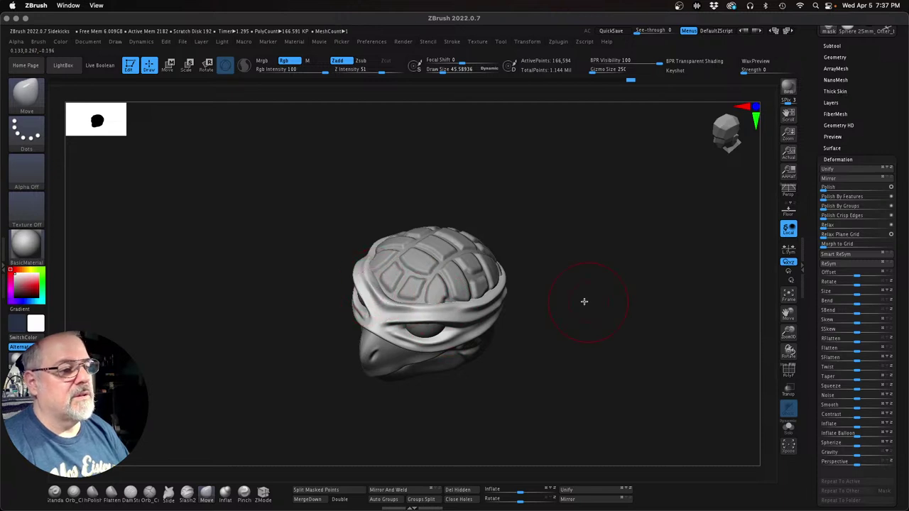
{"action": "left_click_drag", "start_coordinate": [584, 301], "coordinate": [560, 288]}
{"action": "left_click_drag", "start_coordinate": [561, 213], "coordinate": [561, 282]}
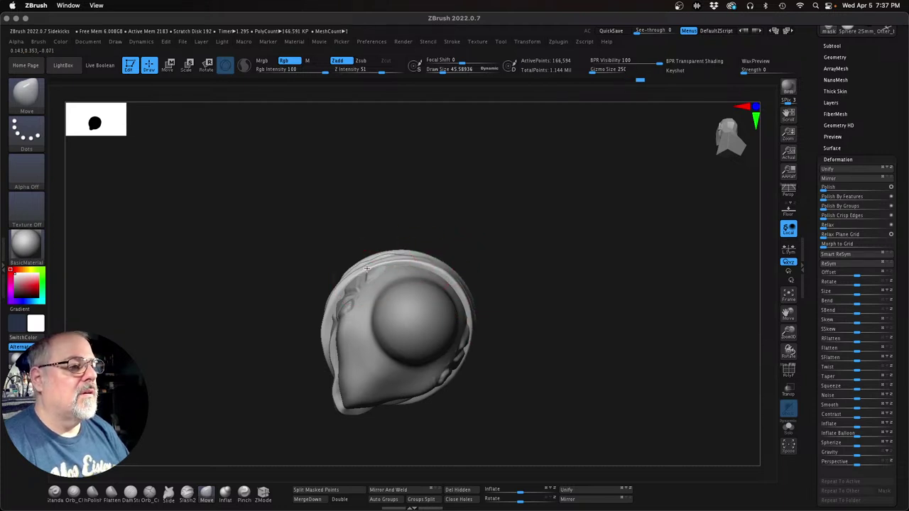
{"action": "left_click_drag", "start_coordinate": [536, 242], "coordinate": [572, 256]}
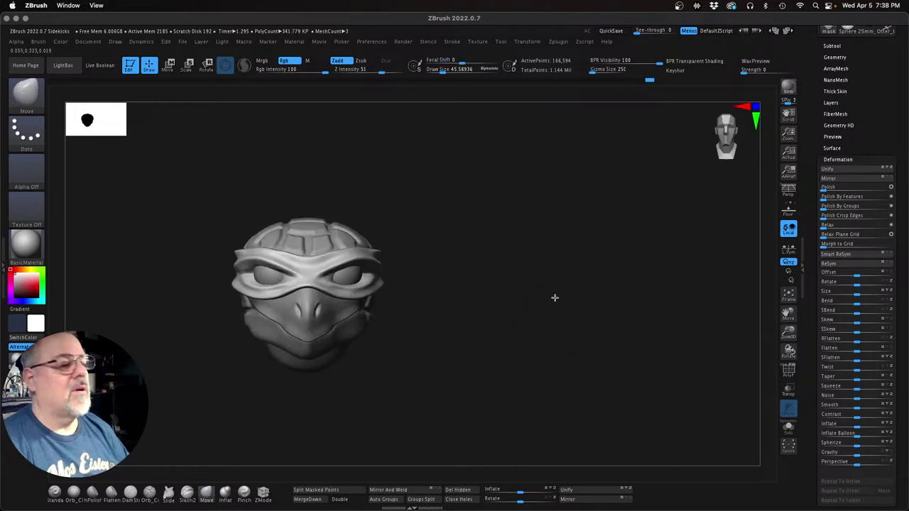
Step: Merge the eye mask, eyes and head into a single subtool with MergeDown
{"action": "left_click_drag", "start_coordinate": [554, 298], "coordinate": [605, 320], "text": "alt"}
{"action": "right_click_drag", "start_coordinate": [606, 320], "coordinate": [602, 320]}
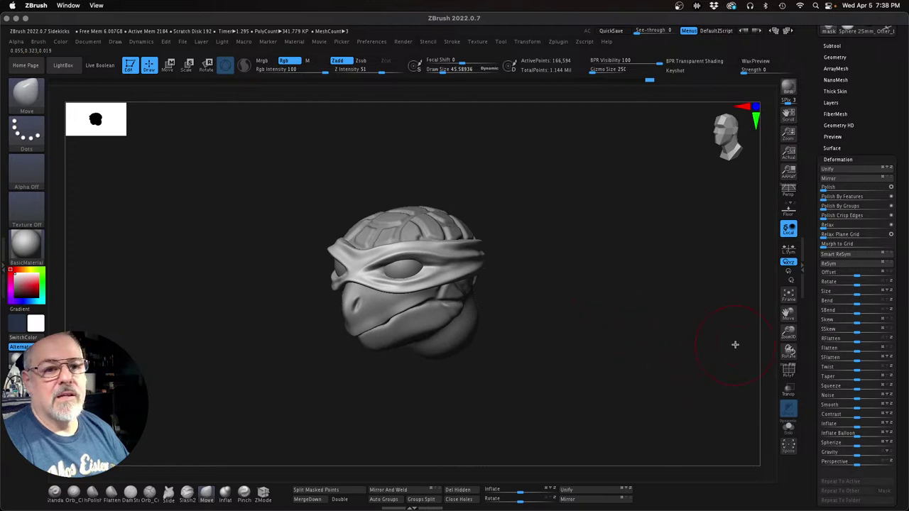
{"action": "left_click_drag", "start_coordinate": [786, 331], "coordinate": [611, 309]}
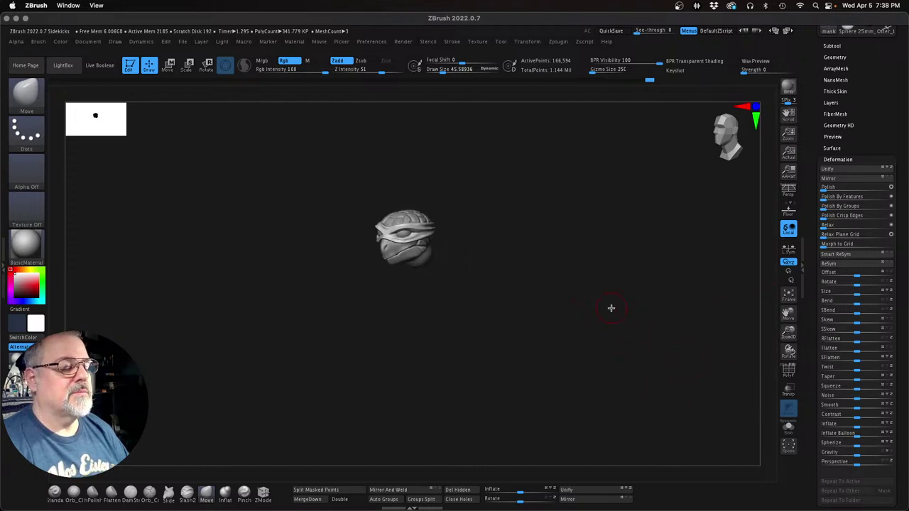
{"action": "mouse_move", "coordinate": [586, 310]}
{"action": "right_mouse_down"}
{"action": "mouse_move", "coordinate": [582, 294]}
{"action": "mouse_move", "coordinate": [572, 296]}
{"action": "right_mouse_up"}
{"action": "key", "text": "ctrl"}
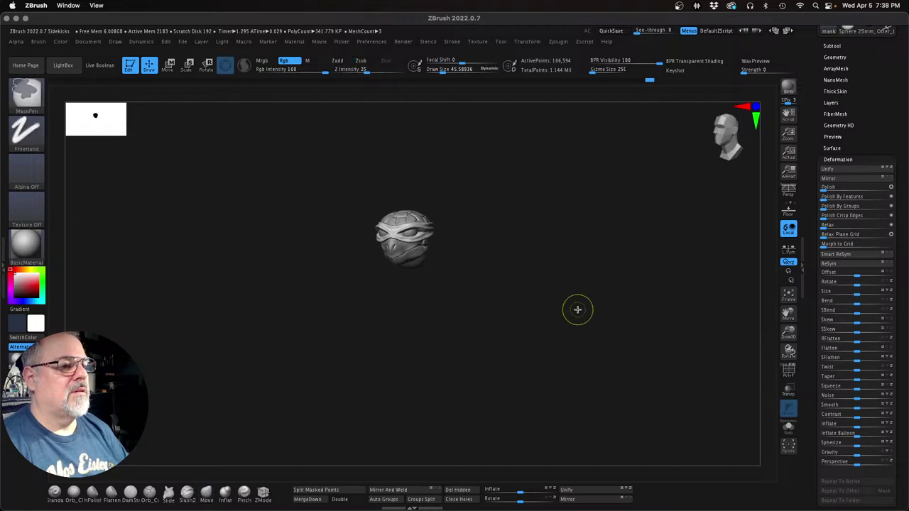
{"action": "key", "text": "Up"}
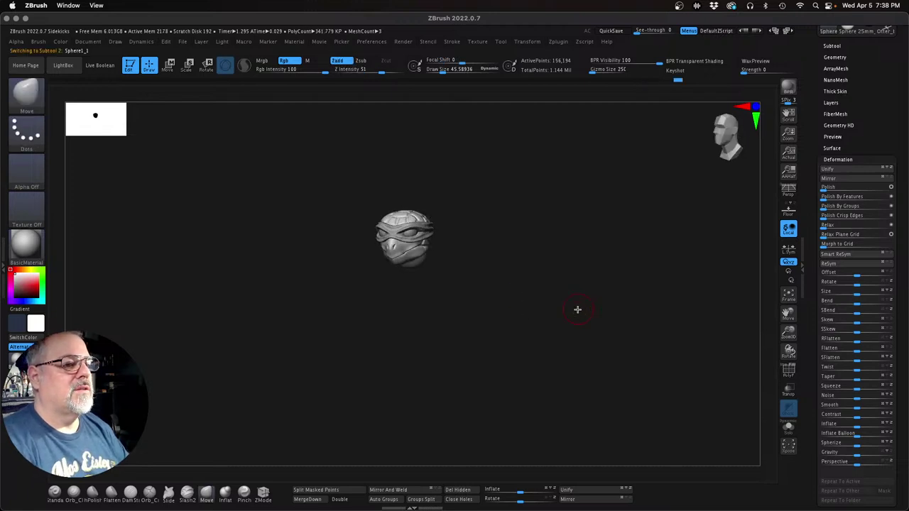
{"action": "key", "text": "Down"}
{"action": "key", "text": "Down"}
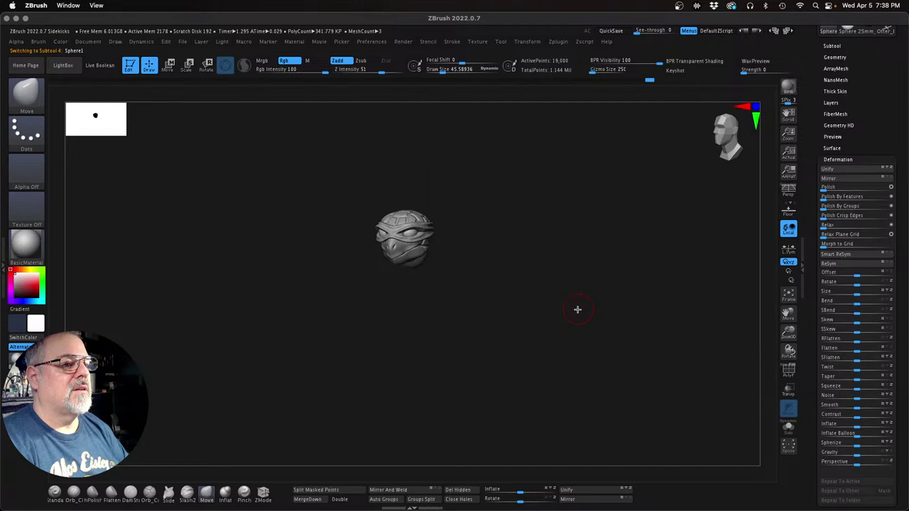
{"action": "key", "text": "Up"}
{"action": "key", "text": "Up"}
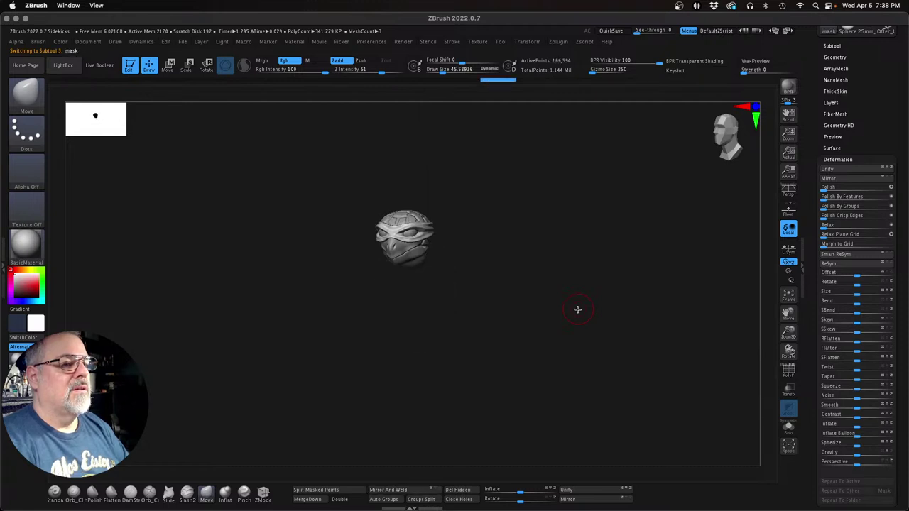
{"action": "left_click", "coordinate": [310, 501]}
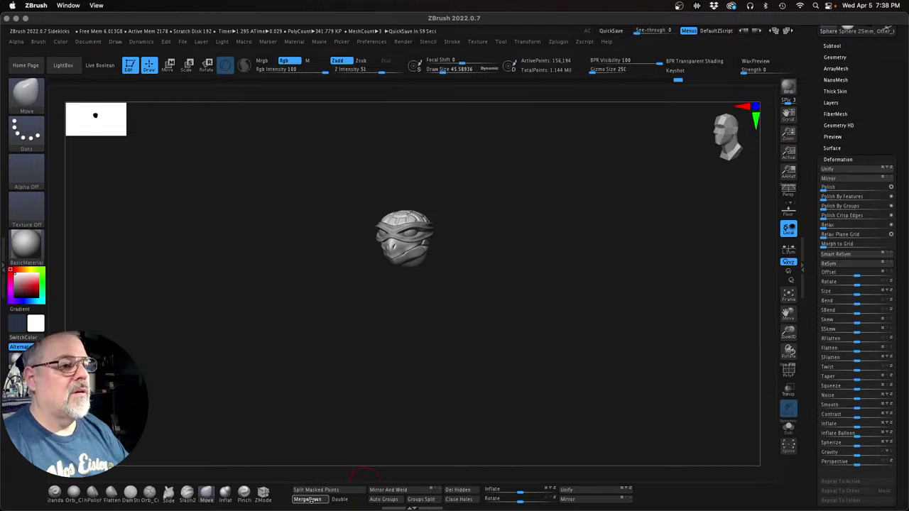
{"action": "key", "text": "Down"}
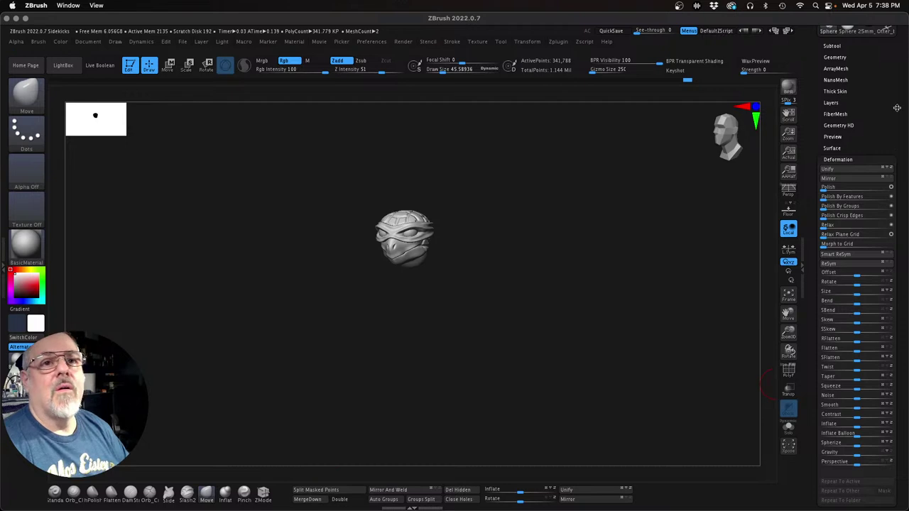
Step: Rename the merged head subtool as Head
{"action": "left_click", "coordinate": [833, 47]}
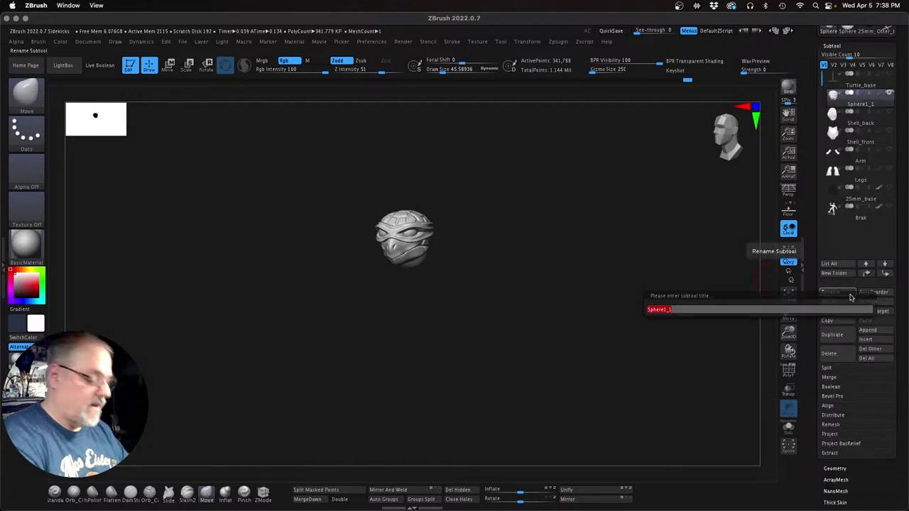
{"action": "type", "text": "Head"}
{"action": "key", "text": "Return"}
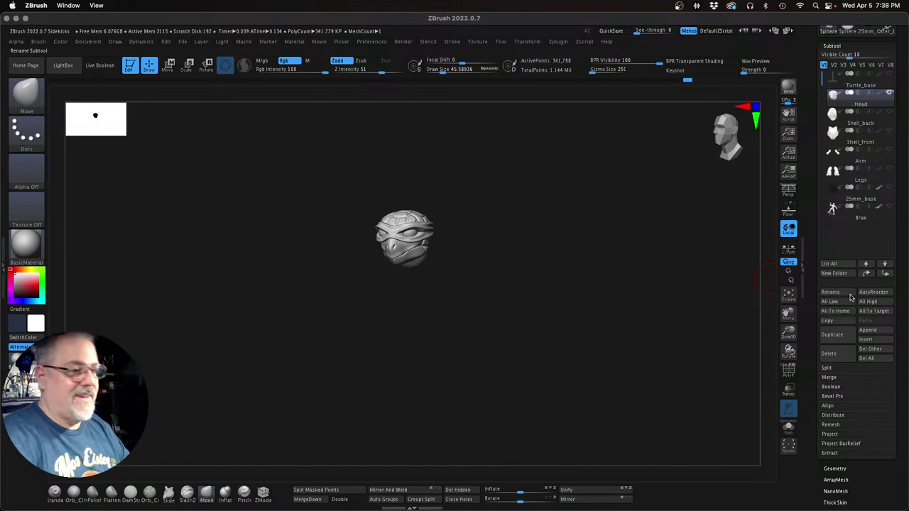
Step: Show all the other subtools and hide the Brak figure and the Turtle_base rulers
{"action": "left_click", "coordinate": [889, 95]}
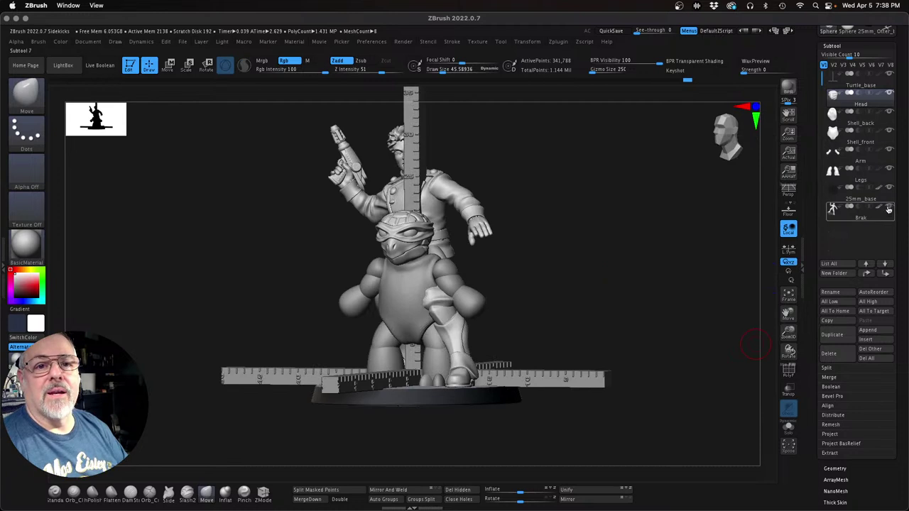
{"action": "left_click", "coordinate": [888, 210]}
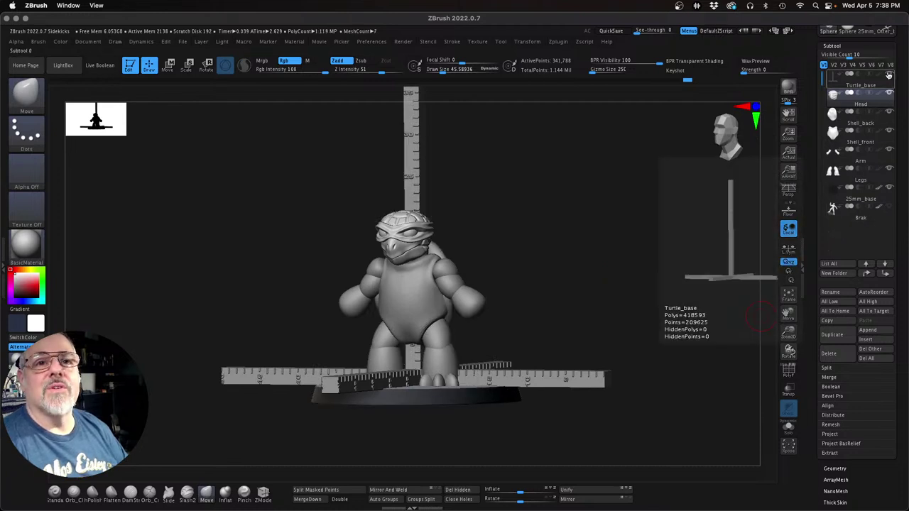
{"action": "left_click_drag", "start_coordinate": [568, 305], "coordinate": [571, 331]}
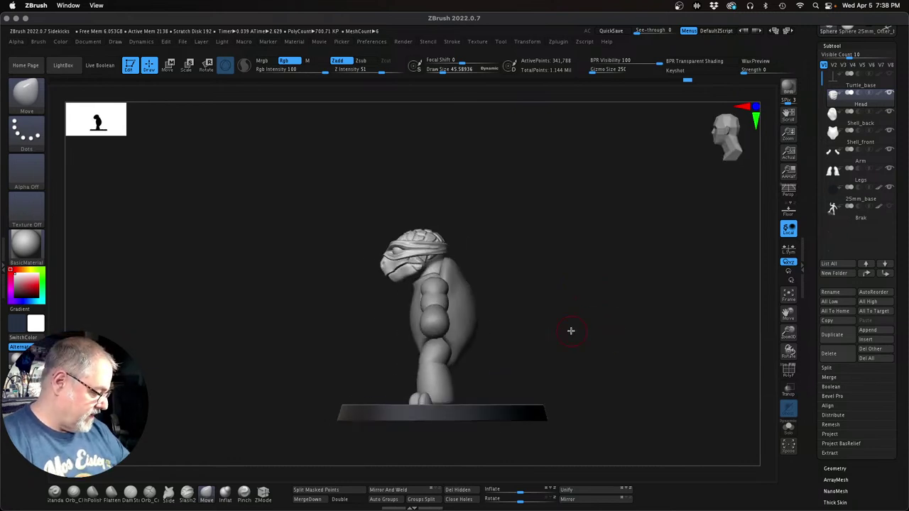
Step: Scale the Head subtool down slightly and lower it onto the shoulders with the transform gizmo
{"action": "key", "text": "w"}
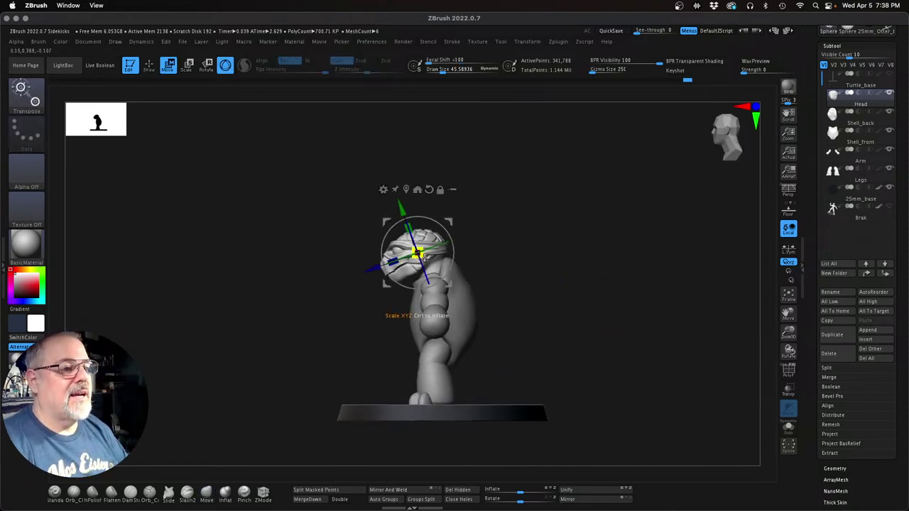
{"action": "left_click_drag", "start_coordinate": [421, 257], "coordinate": [420, 257]}
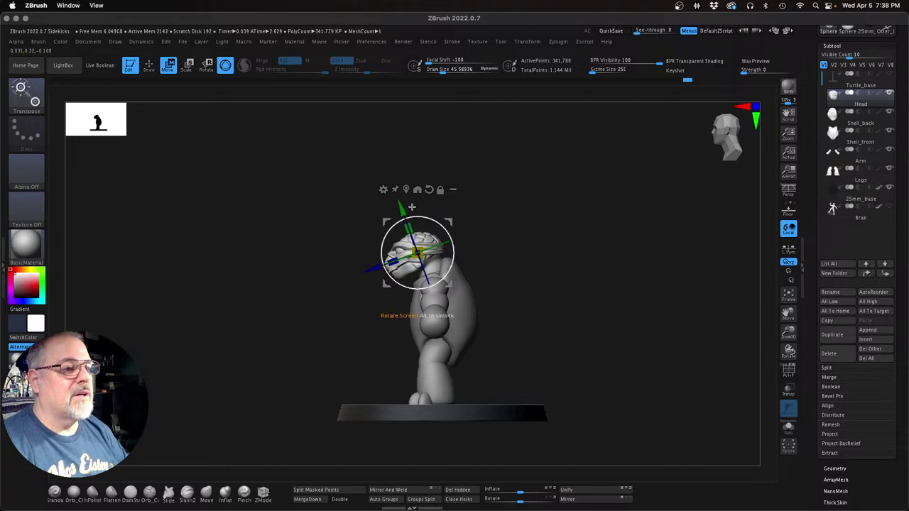
{"action": "left_click_drag", "start_coordinate": [404, 204], "coordinate": [405, 209]}
{"action": "mouse_move", "coordinate": [536, 270]}
{"action": "left_mouse_down", "text": "shift"}
{"action": "mouse_move", "coordinate": [580, 274]}
{"action": "mouse_move", "coordinate": [563, 310]}
{"action": "mouse_move", "coordinate": [584, 288]}
{"action": "mouse_move", "coordinate": [604, 323]}
{"action": "mouse_move", "coordinate": [662, 324]}
{"action": "mouse_move", "coordinate": [559, 324]}
{"action": "mouse_move", "coordinate": [600, 317]}
{"action": "left_mouse_up", "text": "shift"}
{"action": "key", "text": "q"}
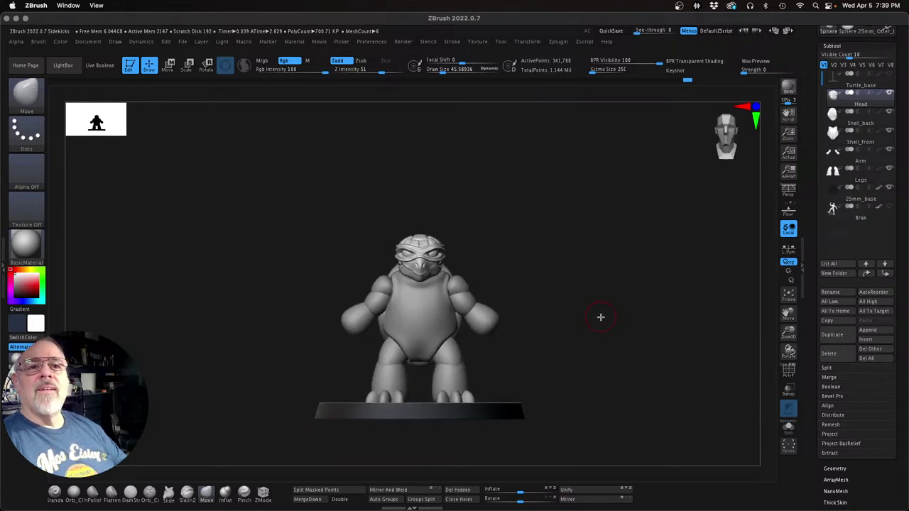
Step: Show the Turtle_base rulers to check the figure's height and proportions, and hide them again
{"action": "left_click", "coordinate": [891, 75]}
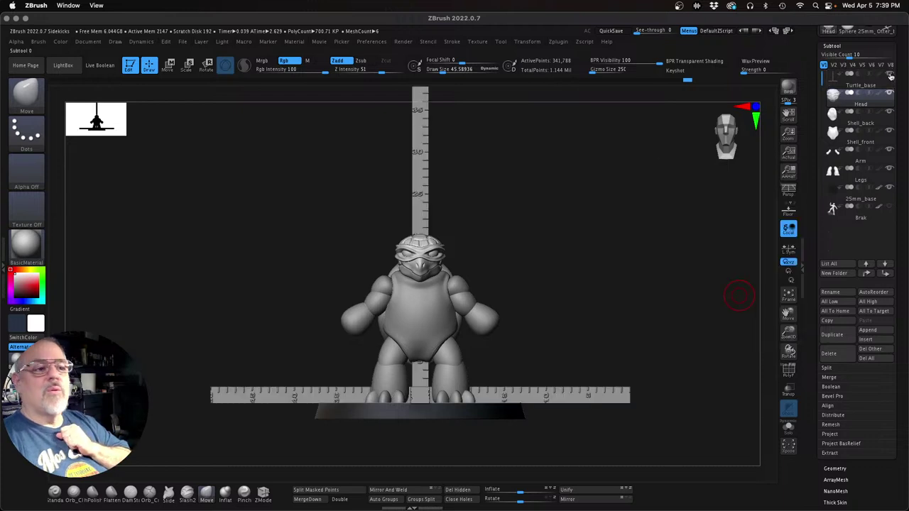
{"action": "left_click_drag", "start_coordinate": [666, 240], "coordinate": [661, 246]}
{"action": "left_click", "coordinate": [661, 245]}
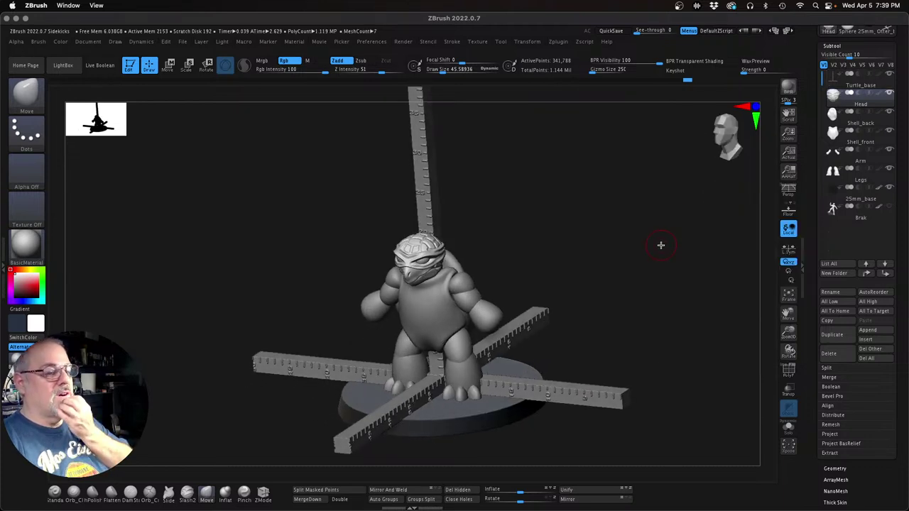
{"action": "left_click", "coordinate": [890, 77]}
{"action": "left_click_drag", "start_coordinate": [636, 258], "coordinate": [652, 251], "text": "shift"}
{"action": "mouse_move", "coordinate": [585, 281]}
{"action": "left_mouse_down"}
{"action": "mouse_move", "coordinate": [666, 281]}
{"action": "mouse_move", "coordinate": [574, 282]}
{"action": "left_mouse_up"}
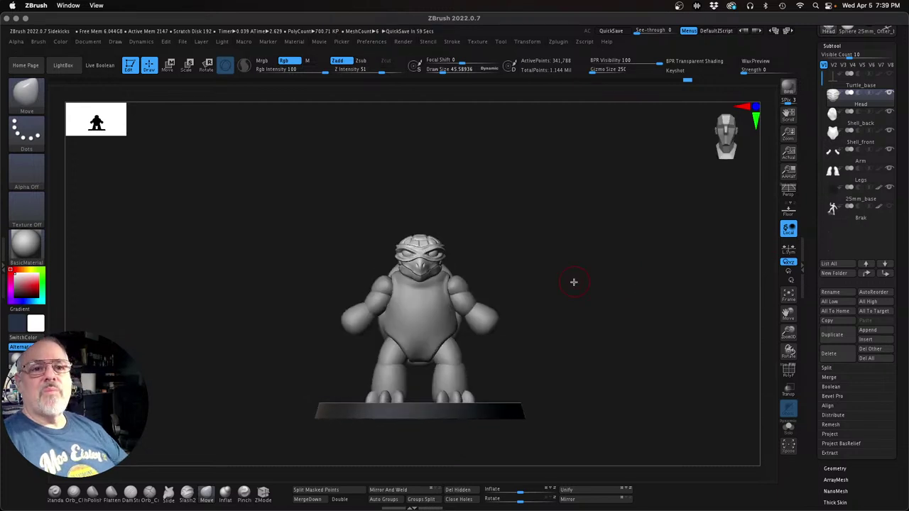
Step: Make Shell_front the active subtool with the 25mm_base hidden, and open its Geometry settings
{"action": "key", "text": "Down"}
{"action": "key", "text": "Down"}
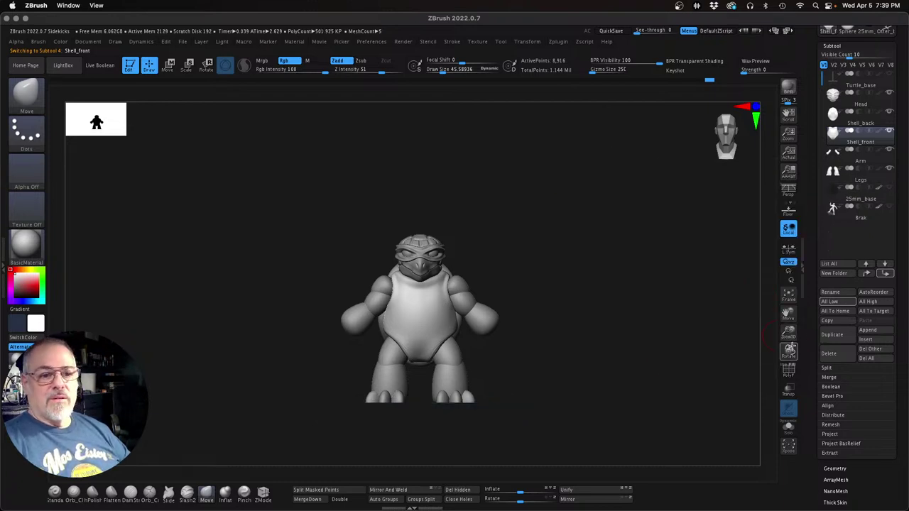
{"action": "left_click_drag", "start_coordinate": [788, 332], "coordinate": [789, 339]}
{"action": "left_click_drag", "start_coordinate": [616, 393], "coordinate": [617, 328]}
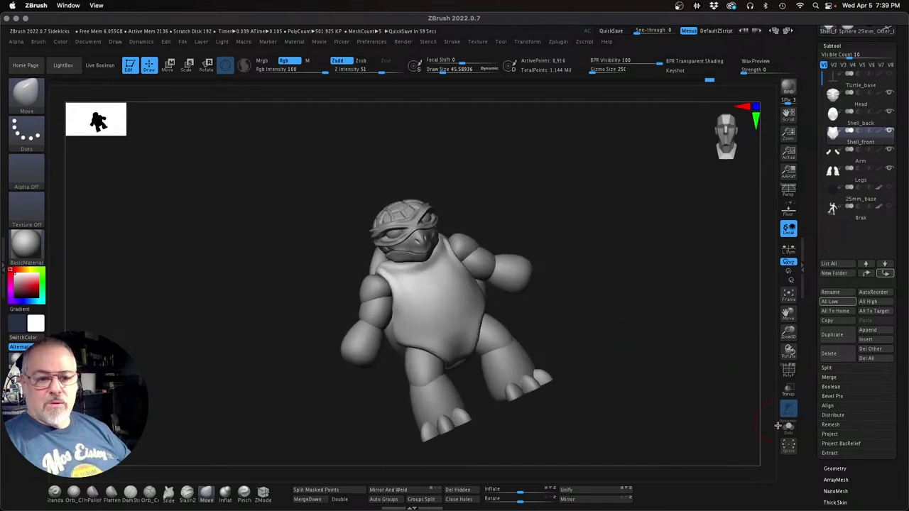
{"action": "left_click", "coordinate": [835, 470]}
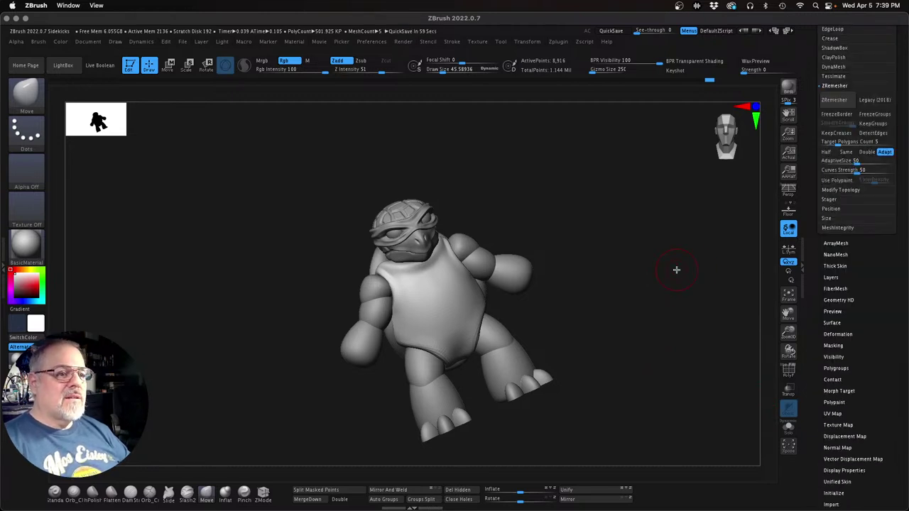
Step: Reshape the front shell's shoulder edge beside the neck with the Move brush at a draw size of about 97
{"action": "left_click_drag", "start_coordinate": [676, 270], "coordinate": [546, 263]}
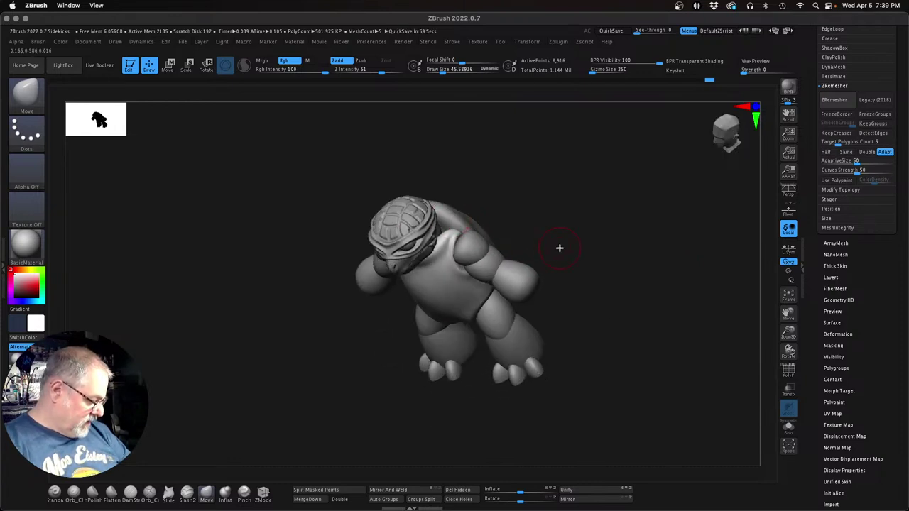
{"action": "key", "text": "s"}
{"action": "left_click_drag", "start_coordinate": [560, 248], "coordinate": [567, 248]}
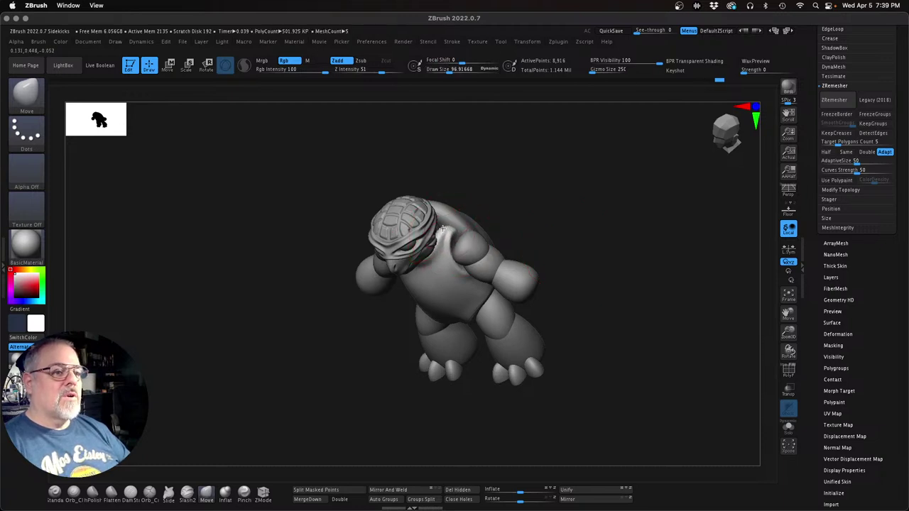
{"action": "left_click_drag", "start_coordinate": [572, 220], "coordinate": [536, 202]}
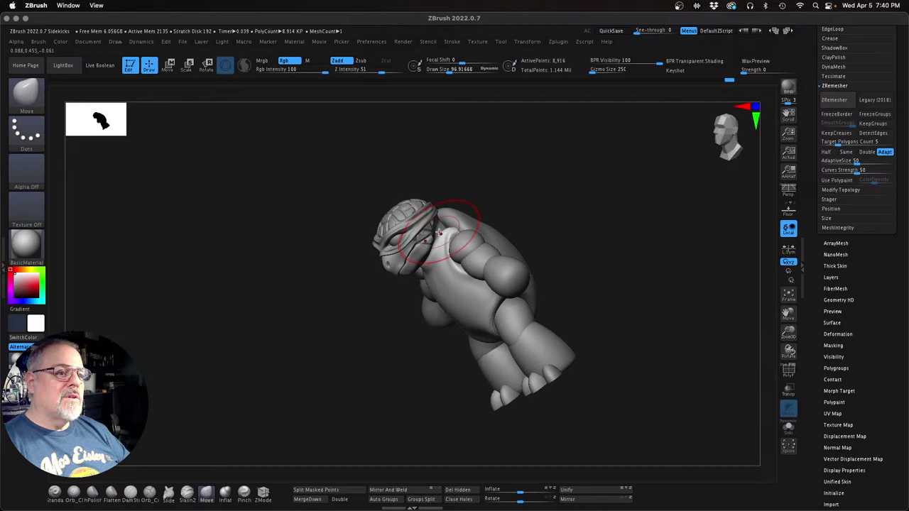
{"action": "mouse_move", "coordinate": [468, 224]}
{"action": "left_mouse_down"}
{"action": "mouse_move", "coordinate": [517, 246]}
{"action": "mouse_move", "coordinate": [466, 223]}
{"action": "left_mouse_up"}
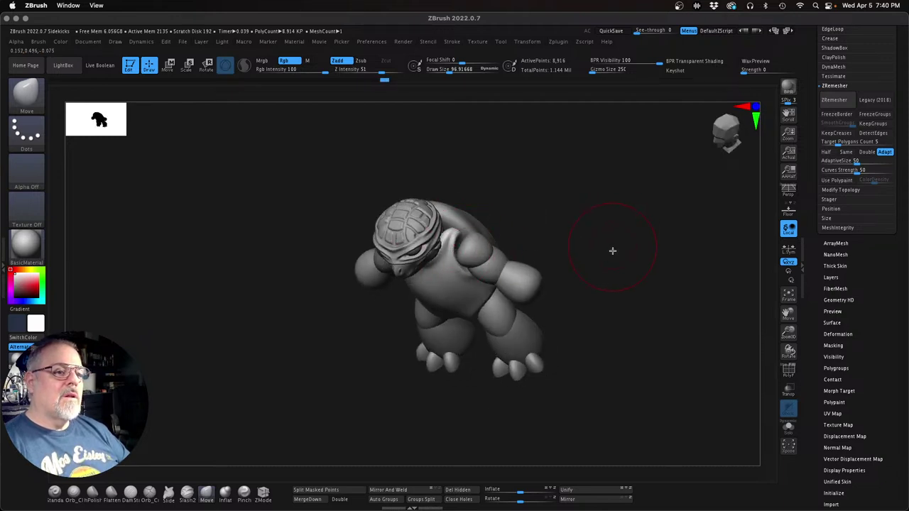
Step: Adjust the back shell's rim behind the neck and the front shell's shoulder edge with the Move brush at a draw size of about 97
{"action": "left_click_drag", "start_coordinate": [612, 250], "coordinate": [587, 252]}
{"action": "key", "text": "Down"}
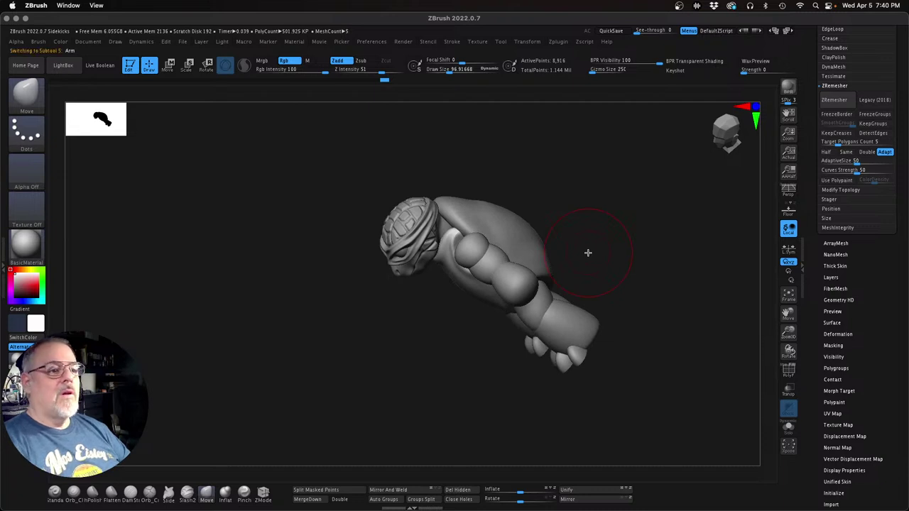
{"action": "key", "text": "Up"}
{"action": "key", "text": "Up"}
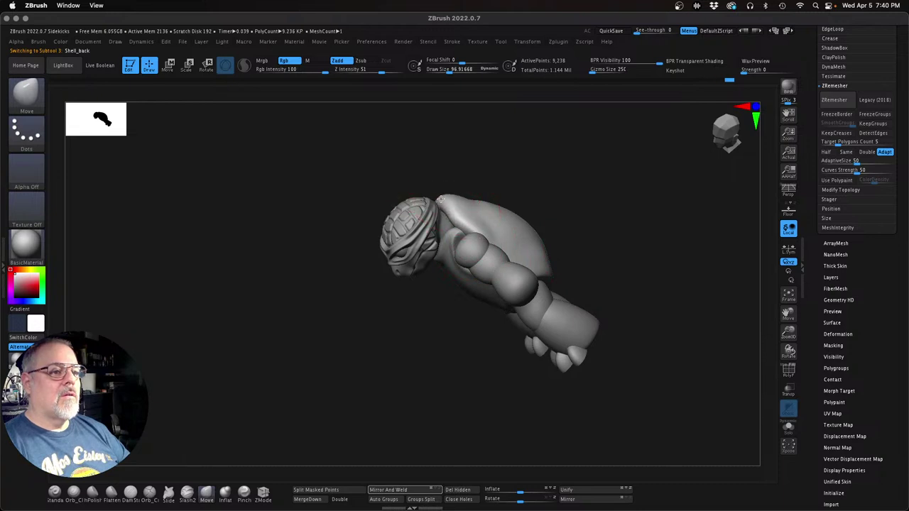
{"action": "left_click_drag", "start_coordinate": [601, 225], "coordinate": [497, 234]}
{"action": "left_click", "coordinate": [479, 245], "text": "alt"}
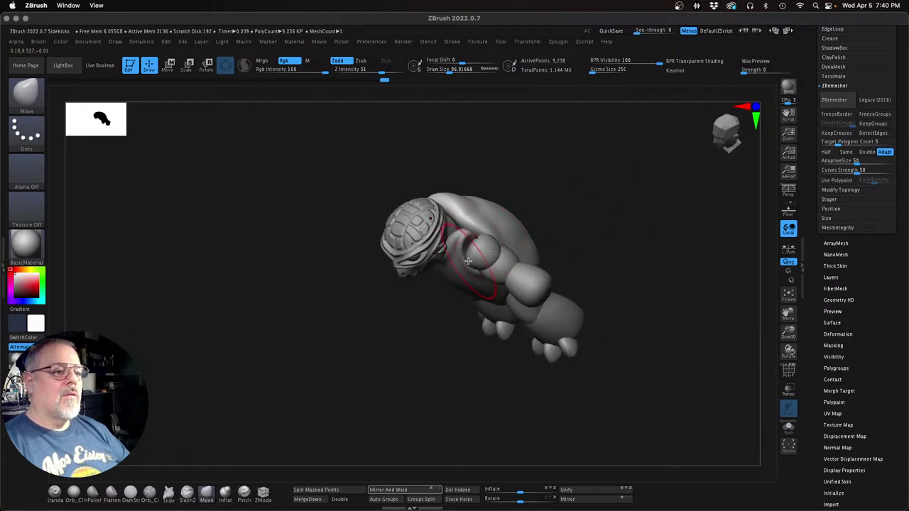
{"action": "left_click", "coordinate": [466, 261], "text": "alt"}
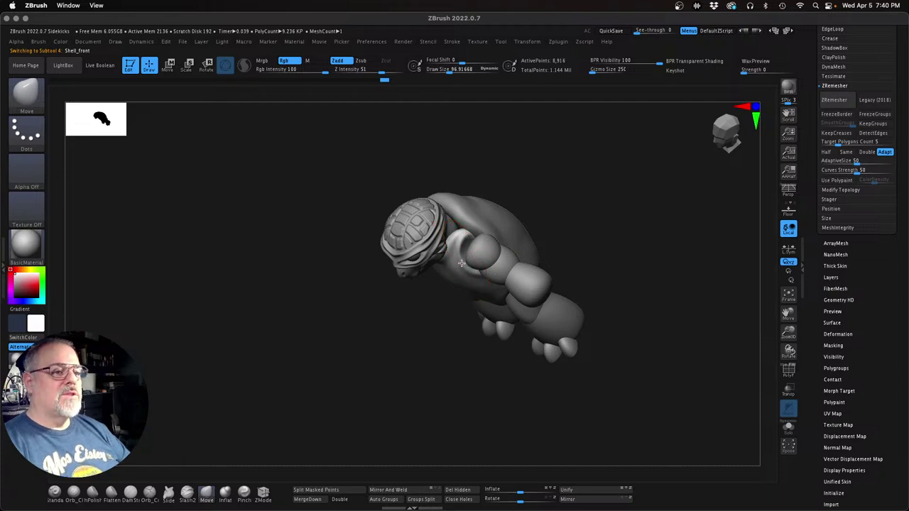
{"action": "left_click", "coordinate": [461, 262], "text": "alt"}
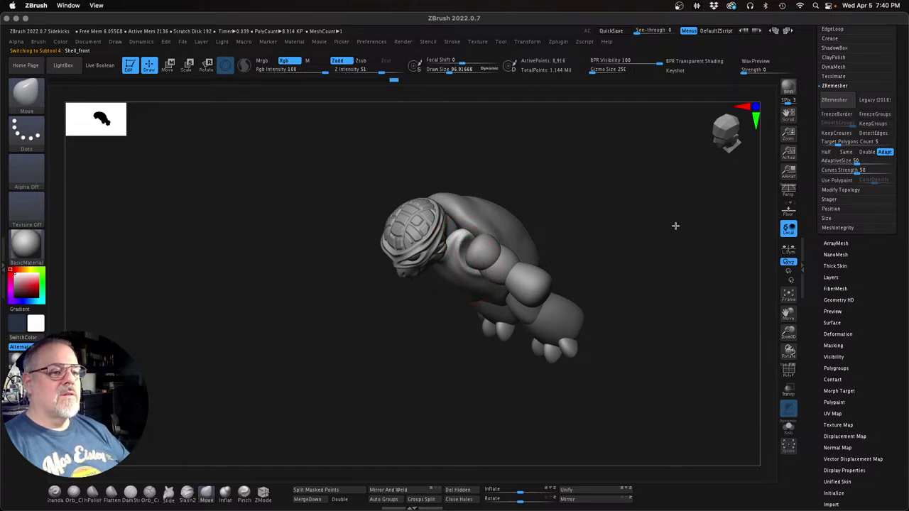
Step: Shift the Arm subtool slightly inward and up toward the torso with the gizmo, and make Shell_front active again
{"action": "left_click_drag", "start_coordinate": [676, 226], "coordinate": [686, 218], "text": "shift"}
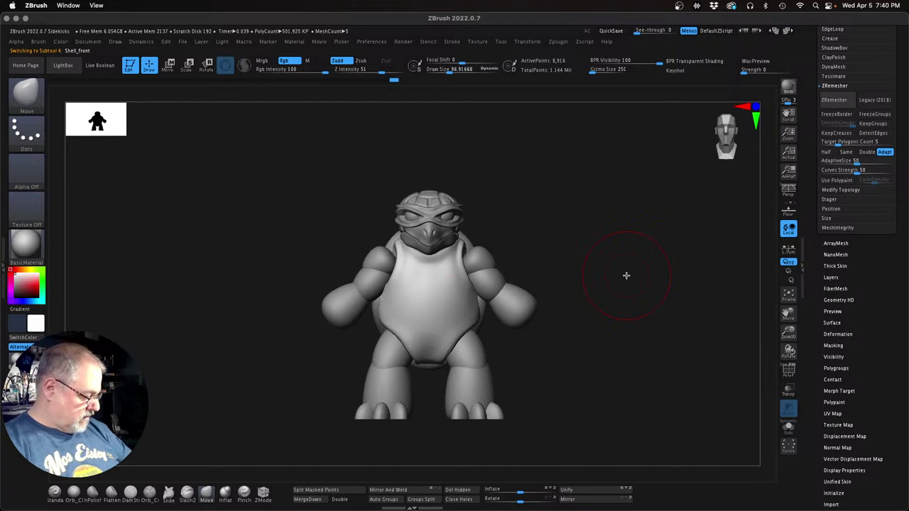
{"action": "key", "text": "w"}
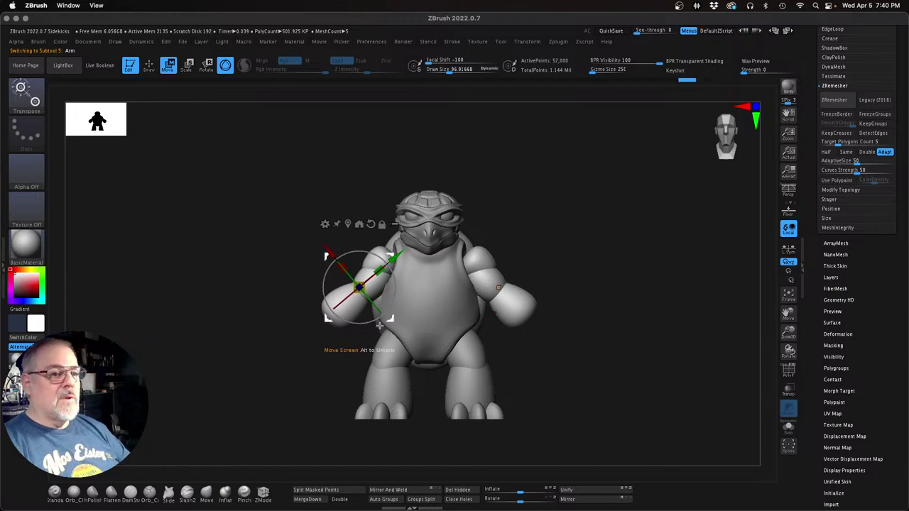
{"action": "left_click_drag", "start_coordinate": [327, 318], "coordinate": [336, 313]}
{"action": "left_click_drag", "start_coordinate": [574, 393], "coordinate": [615, 385]}
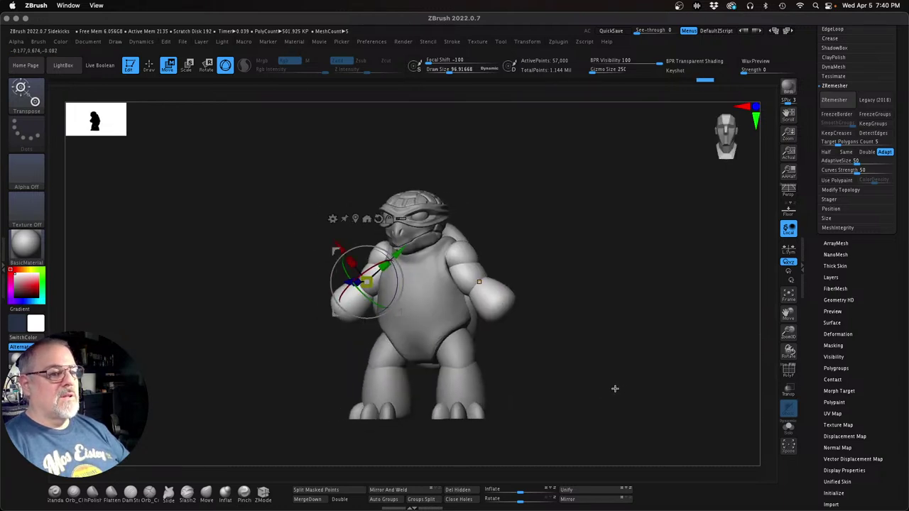
{"action": "key", "text": "Up"}
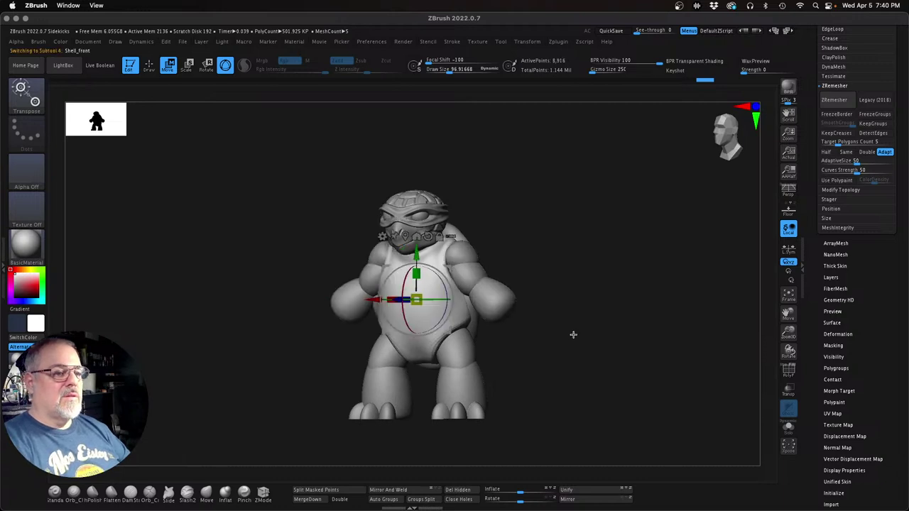
Step: Refine the front shell's edge beside the arm and shoulder with the Move brush at a draw size of about 97
{"action": "mouse_move", "coordinate": [573, 334]}
{"action": "left_mouse_down"}
{"action": "mouse_move", "coordinate": [582, 331]}
{"action": "mouse_move", "coordinate": [613, 357]}
{"action": "left_mouse_up"}
{"action": "key", "text": "q"}
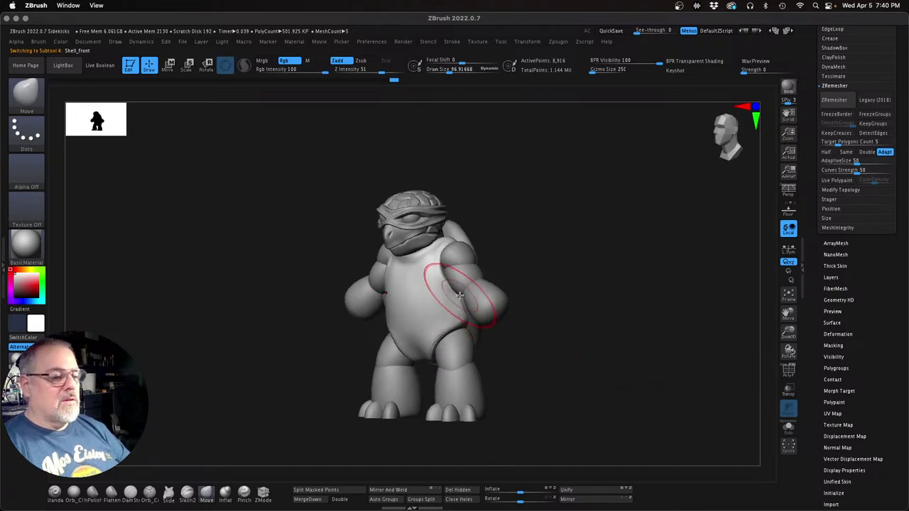
{"action": "left_click_drag", "start_coordinate": [460, 295], "coordinate": [462, 293]}
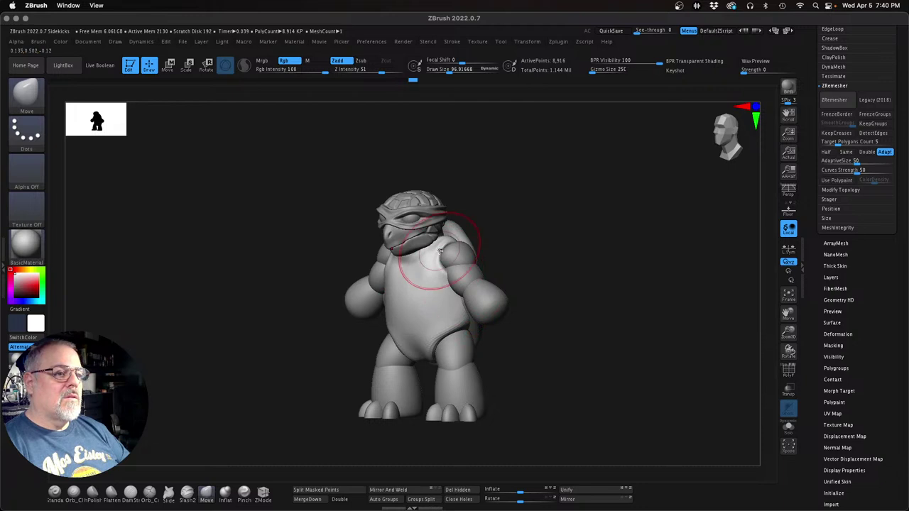
{"action": "left_click_drag", "start_coordinate": [497, 249], "coordinate": [597, 239]}
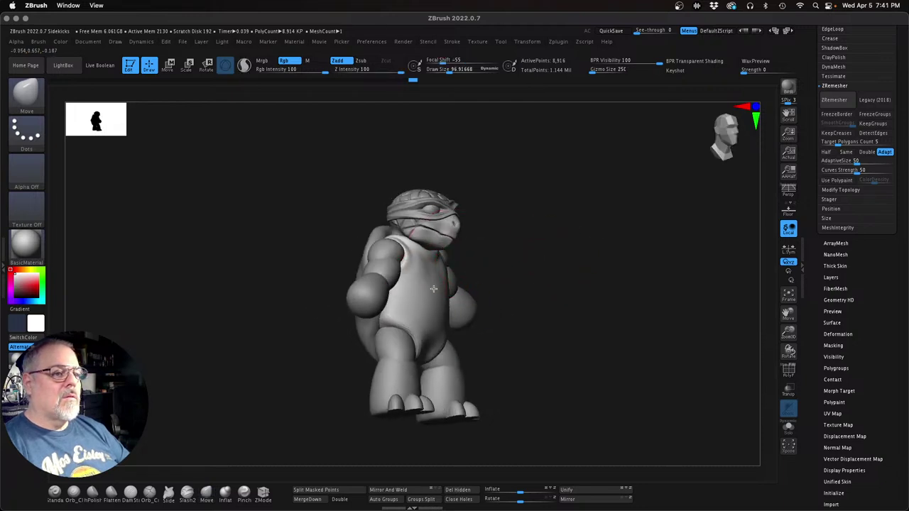
{"action": "mouse_move", "coordinate": [607, 344]}
{"action": "left_mouse_down"}
{"action": "mouse_move", "coordinate": [575, 350]}
{"action": "mouse_move", "coordinate": [593, 345]}
{"action": "mouse_move", "coordinate": [620, 364]}
{"action": "left_mouse_up"}
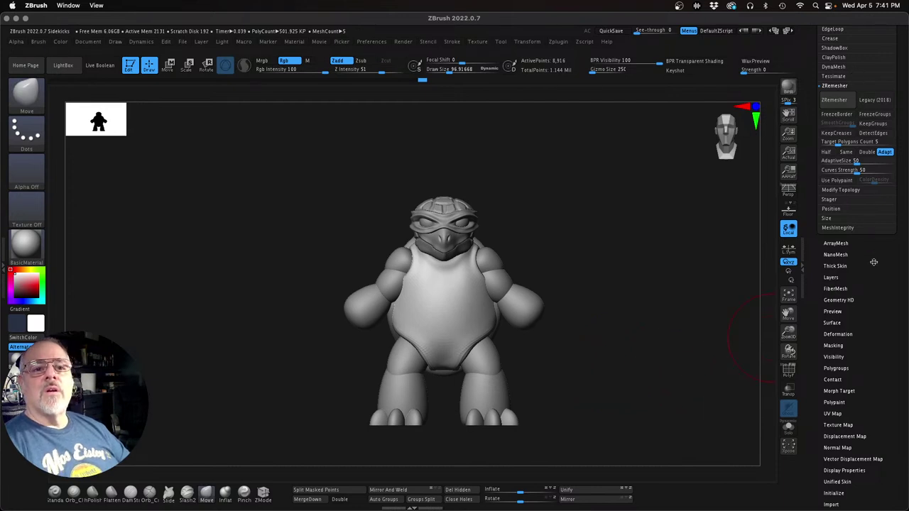
Step: Remesh the front shell with ZRemesher and isolate it in Solo mode
{"action": "scroll", "coordinate": [873, 262], "scroll_direction": "up", "scroll_amount": 3}
{"action": "left_click", "coordinate": [844, 221]}
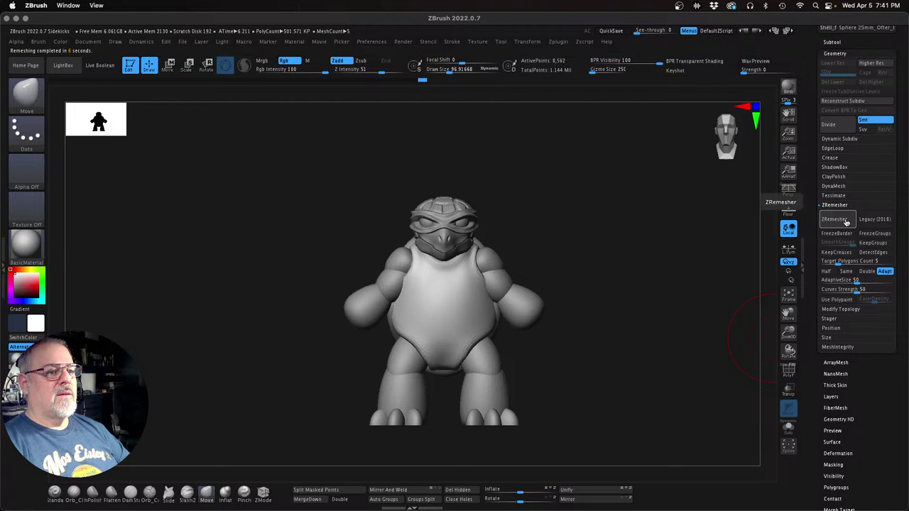
{"action": "left_click", "coordinate": [788, 427]}
{"action": "mouse_move", "coordinate": [604, 372]}
{"action": "left_mouse_down"}
{"action": "mouse_move", "coordinate": [635, 341]}
{"action": "mouse_move", "coordinate": [652, 365]}
{"action": "mouse_move", "coordinate": [574, 343]}
{"action": "mouse_move", "coordinate": [571, 360]}
{"action": "left_mouse_up"}
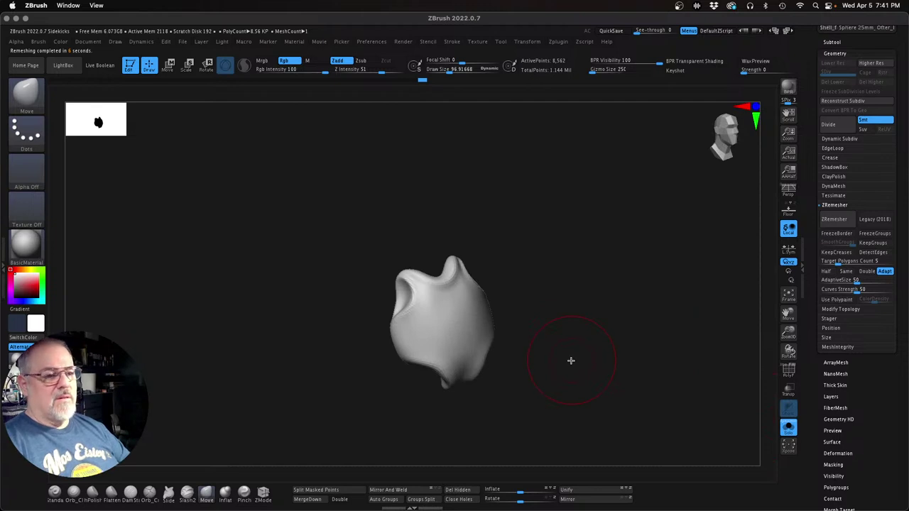
Step: Divide the front shell twice to subdivision level 3 and delete its lower subdivision levels
{"action": "left_click", "coordinate": [826, 125]}
{"action": "left_click", "coordinate": [827, 125]}
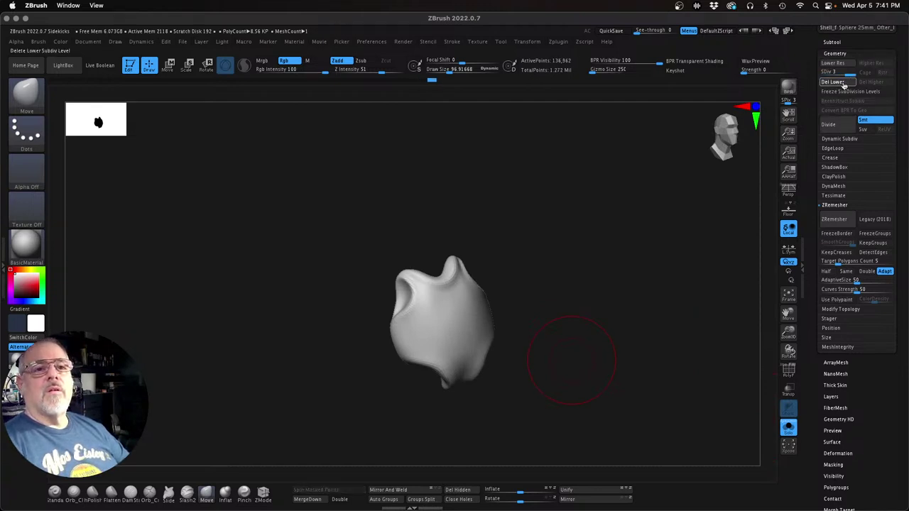
{"action": "left_click", "coordinate": [844, 84]}
{"action": "left_click_drag", "start_coordinate": [789, 332], "coordinate": [770, 338]}
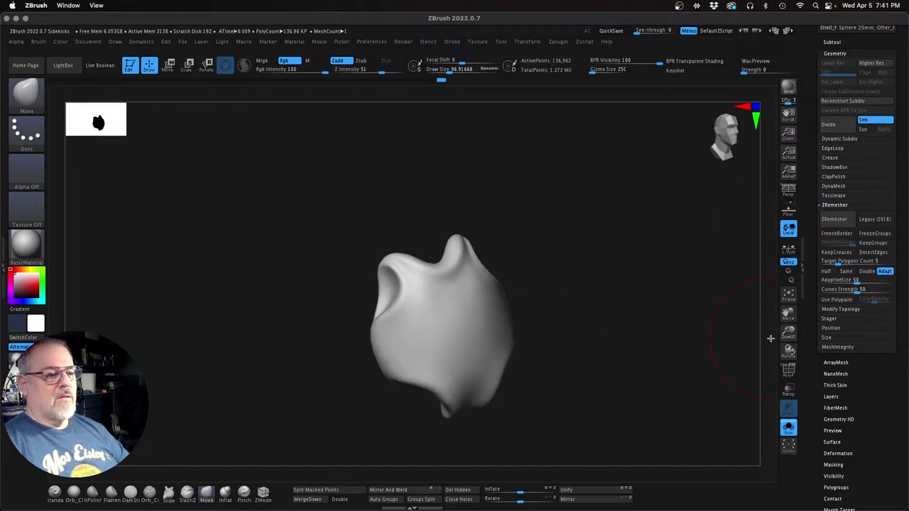
Step: Set the draw size to 12 and choose the Orb_Cracks brush for carving the isolated front shell
{"action": "key", "text": "s"}
{"action": "left_click_drag", "start_coordinate": [599, 364], "coordinate": [596, 363]}
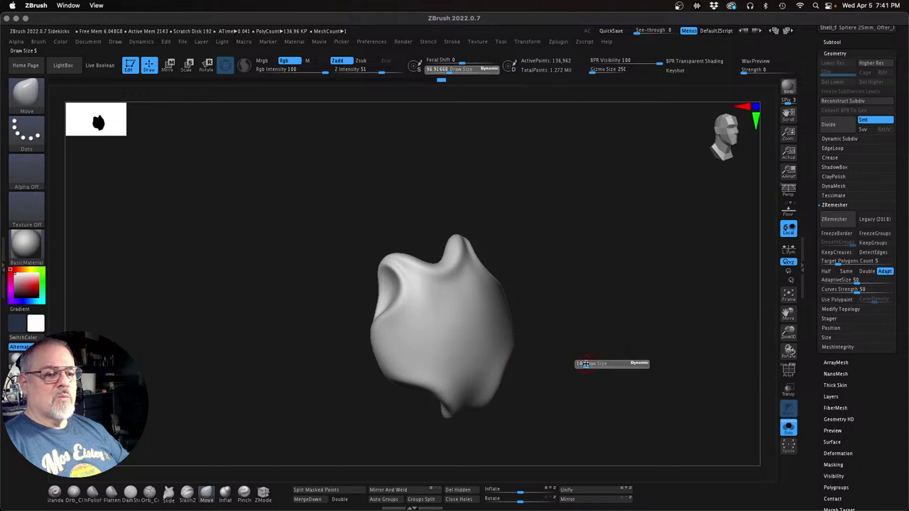
{"action": "left_click_drag", "start_coordinate": [584, 364], "coordinate": [581, 363]}
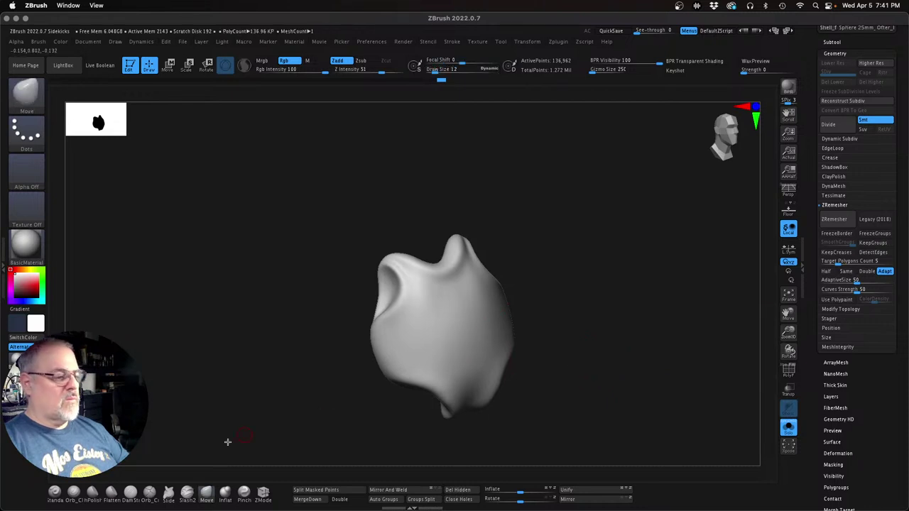
{"action": "left_click", "coordinate": [150, 491]}
{"action": "left_click_drag", "start_coordinate": [576, 332], "coordinate": [570, 335]}
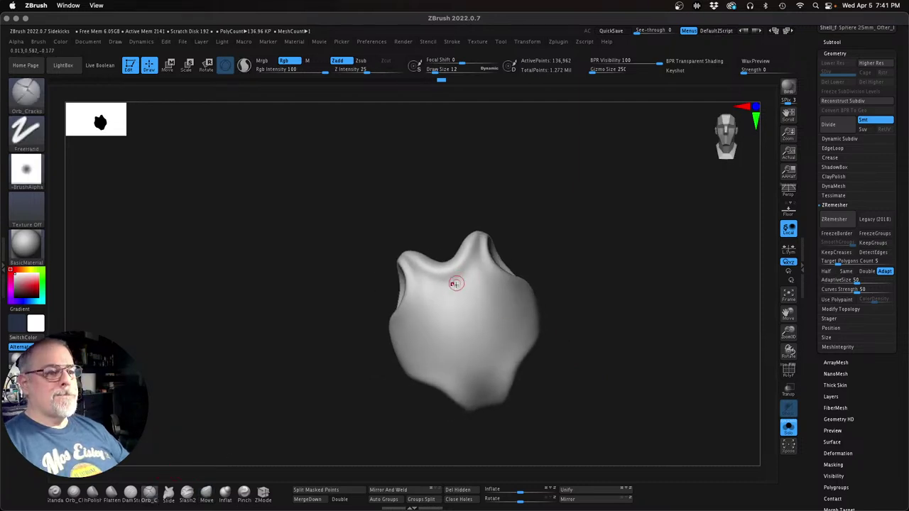
Step: Try carving two mirrored vertical grooves and a cross groove on the upper chest, and remove the strokes
{"action": "left_click_drag", "start_coordinate": [466, 269], "coordinate": [475, 302]}
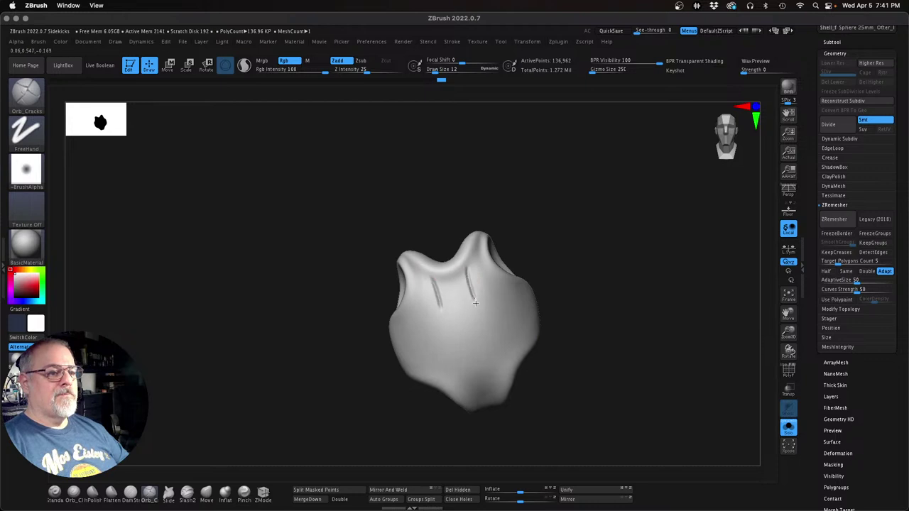
{"action": "key", "text": "super+z"}
{"action": "mouse_move", "coordinate": [465, 259]}
{"action": "left_mouse_down"}
{"action": "mouse_move", "coordinate": [482, 307]}
{"action": "mouse_move", "coordinate": [465, 315]}
{"action": "mouse_move", "coordinate": [536, 284]}
{"action": "left_mouse_up"}
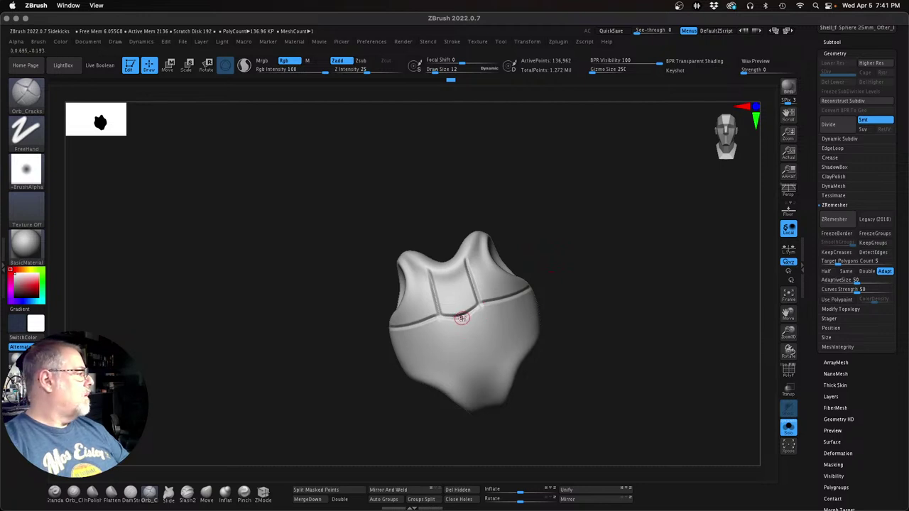
{"action": "key", "text": "ctrl+z"}
{"action": "key", "text": "ctrl+z"}
{"action": "key", "text": "ctrl+z"}
{"action": "key", "text": "ctrl+z"}
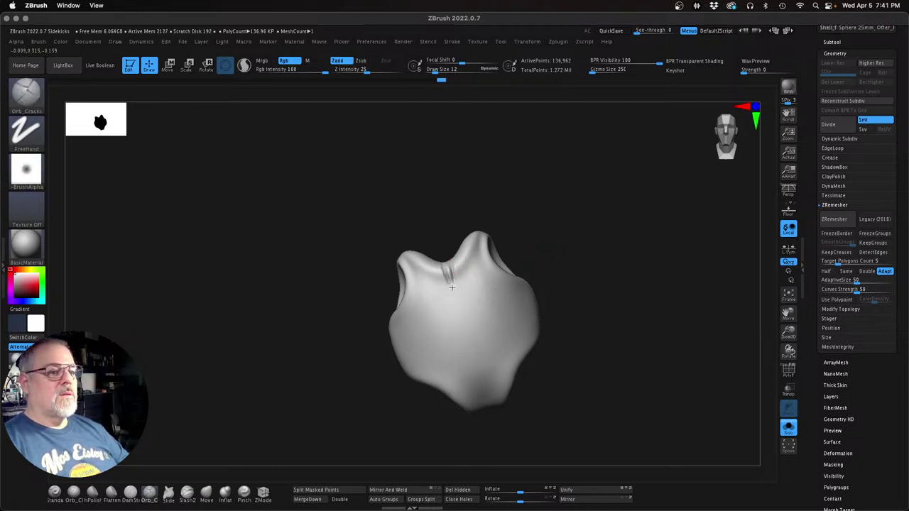
{"action": "left_click_drag", "start_coordinate": [451, 283], "coordinate": [443, 260], "text": "shift"}
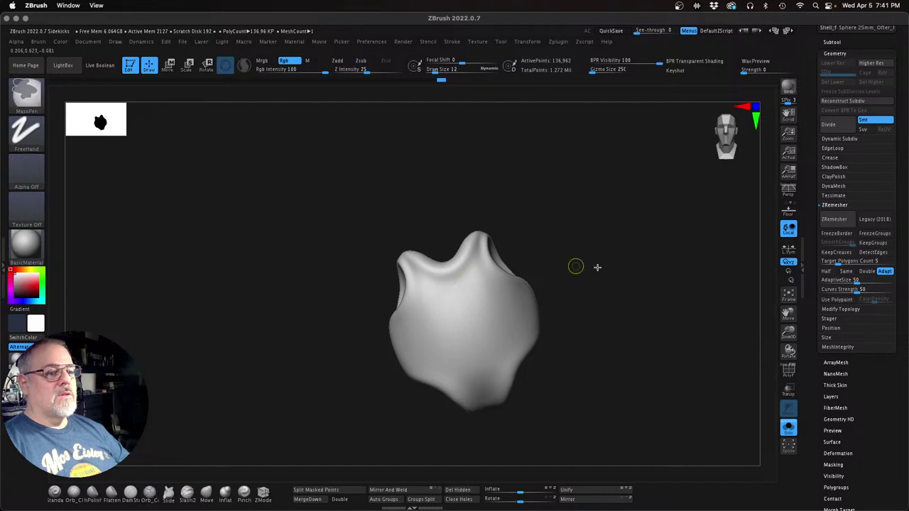
Step: Carve a vertical centre groove down from the neck notch and a mirrored cross groove beneath the chest plates with Orb_Cracks
{"action": "mouse_move", "coordinate": [596, 266]}
{"action": "left_mouse_down"}
{"action": "mouse_move", "coordinate": [664, 272]}
{"action": "mouse_move", "coordinate": [649, 209]}
{"action": "mouse_move", "coordinate": [570, 201]}
{"action": "mouse_move", "coordinate": [566, 227]}
{"action": "left_mouse_up"}
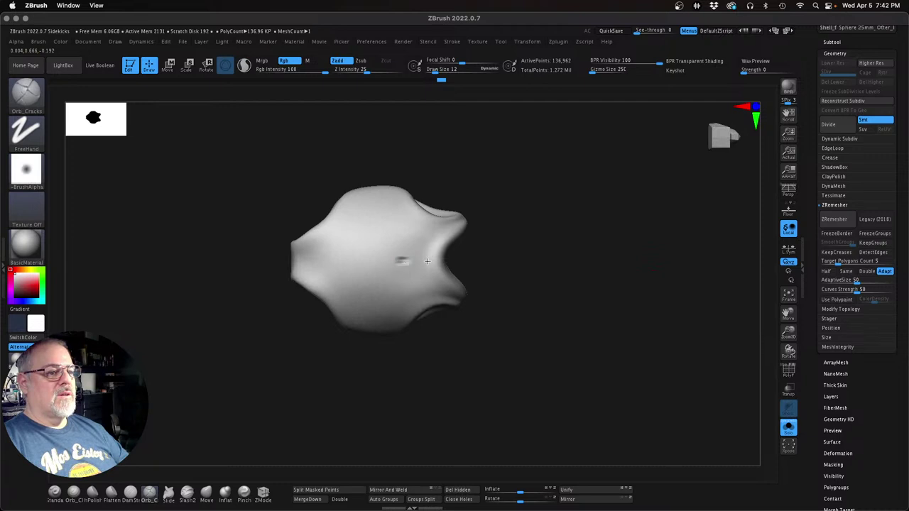
{"action": "left_click_drag", "start_coordinate": [427, 261], "coordinate": [454, 257]}
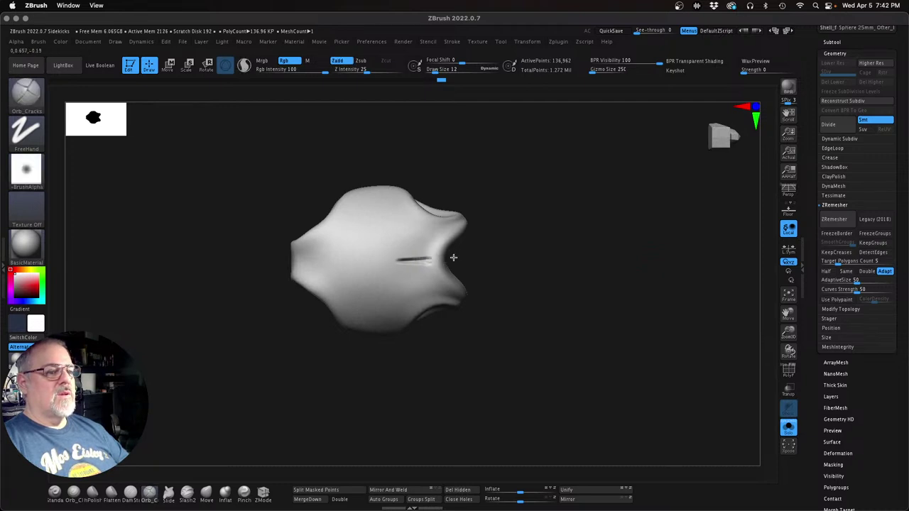
{"action": "key", "text": "ctrl+z"}
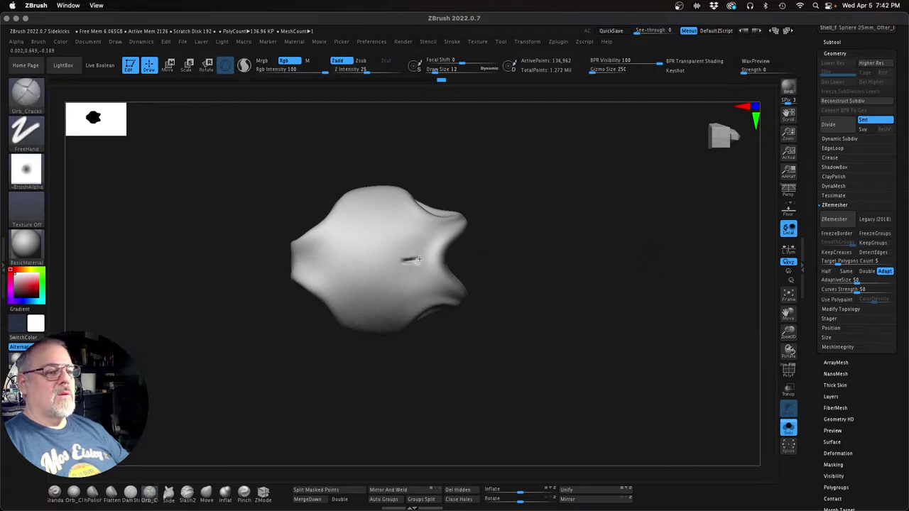
{"action": "key", "text": "ctrl+z"}
{"action": "left_click_drag", "start_coordinate": [404, 261], "coordinate": [416, 262]}
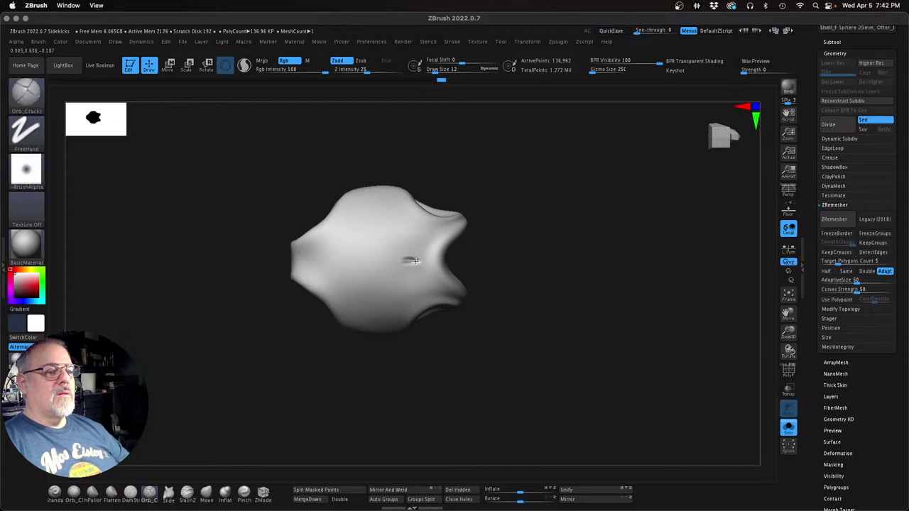
{"action": "key", "text": "ctrl+z"}
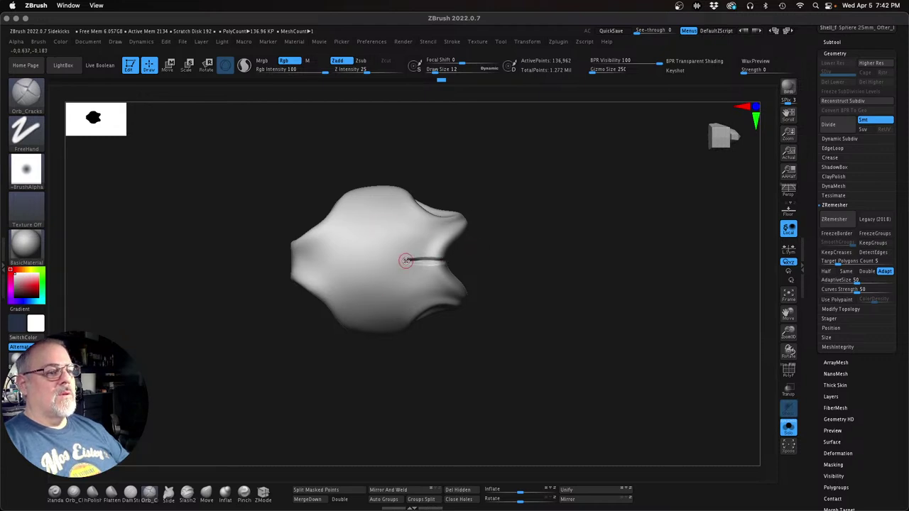
{"action": "mouse_move", "coordinate": [403, 257]}
{"action": "left_mouse_down"}
{"action": "mouse_move", "coordinate": [404, 207]}
{"action": "mouse_move", "coordinate": [416, 194]}
{"action": "left_mouse_up"}
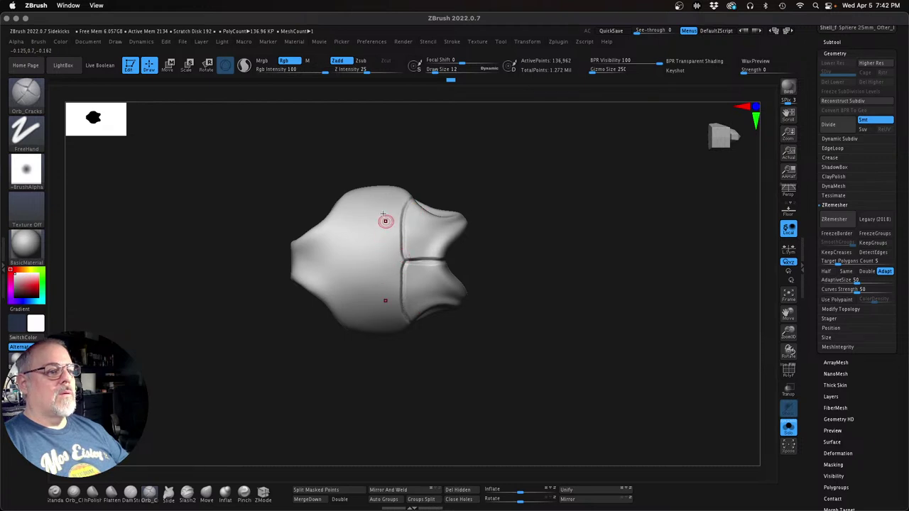
Step: Carve mirrored side cross grooves, two long grooves framing the belly, and two cross grooves dividing the belly strip
{"action": "left_click_drag", "start_coordinate": [378, 214], "coordinate": [377, 230]}
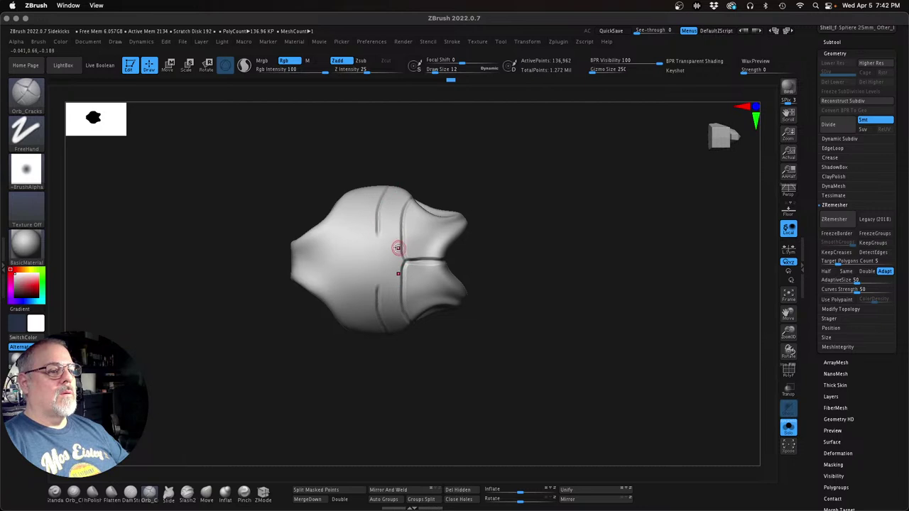
{"action": "left_click_drag", "start_coordinate": [402, 230], "coordinate": [291, 232]}
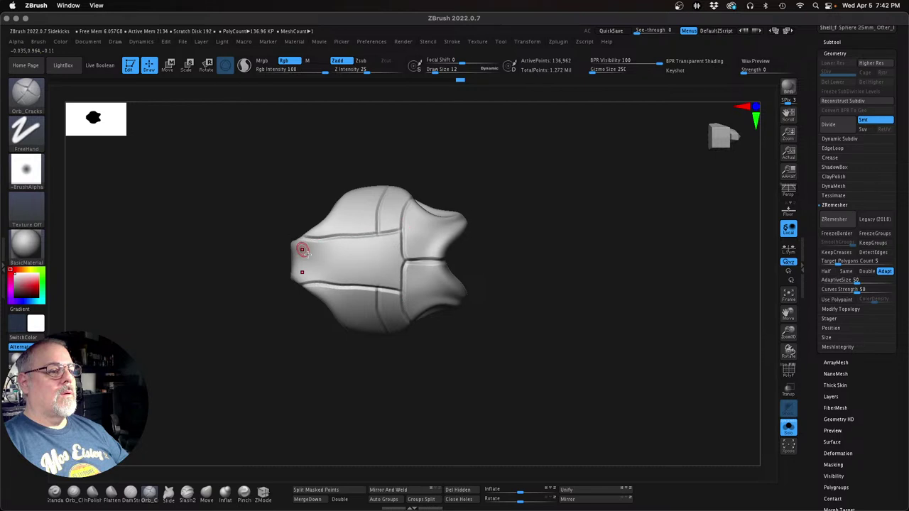
{"action": "left_click_drag", "start_coordinate": [354, 240], "coordinate": [351, 268]}
{"action": "left_click_drag", "start_coordinate": [330, 239], "coordinate": [326, 277]}
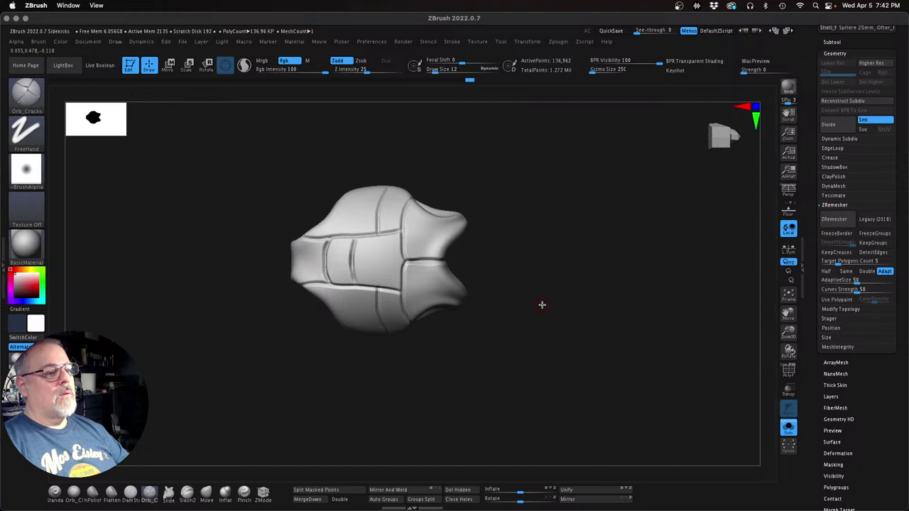
Step: Carve mirrored vertical grooves on the lower side plates and deepen the cross grooves below the chest and across the sides
{"action": "mouse_move", "coordinate": [542, 304]}
{"action": "left_mouse_down"}
{"action": "mouse_move", "coordinate": [597, 290]}
{"action": "mouse_move", "coordinate": [544, 363]}
{"action": "mouse_move", "coordinate": [456, 359]}
{"action": "mouse_move", "coordinate": [479, 351]}
{"action": "mouse_move", "coordinate": [344, 250]}
{"action": "left_mouse_up"}
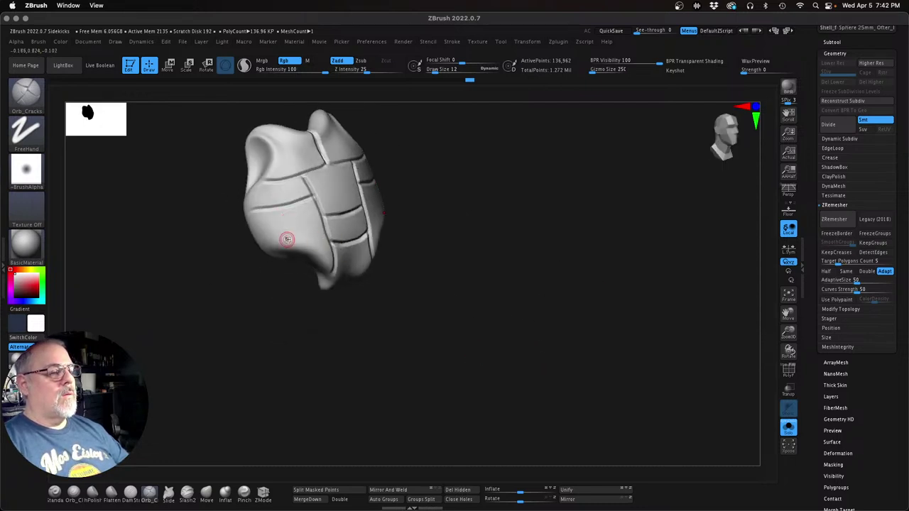
{"action": "mouse_move", "coordinate": [450, 207]}
{"action": "left_mouse_down"}
{"action": "mouse_move", "coordinate": [436, 218]}
{"action": "mouse_move", "coordinate": [391, 209]}
{"action": "left_mouse_up"}
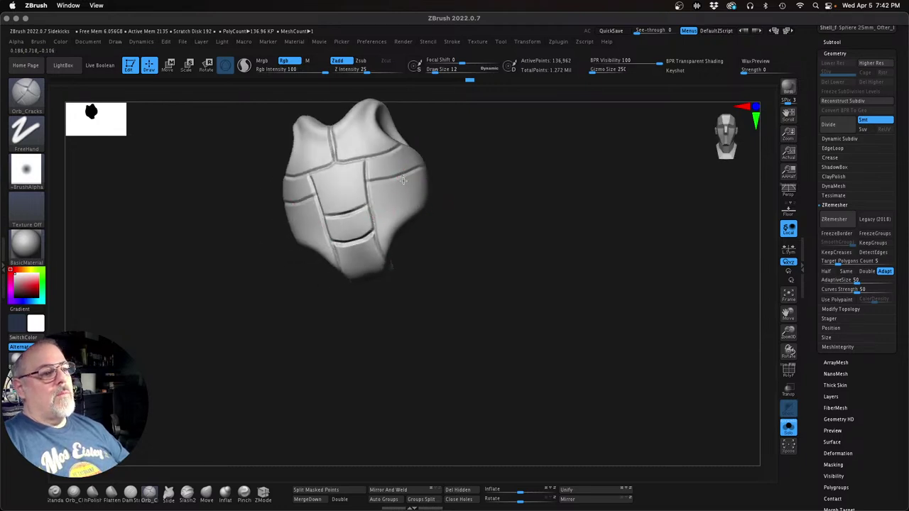
{"action": "left_click_drag", "start_coordinate": [402, 176], "coordinate": [412, 221]}
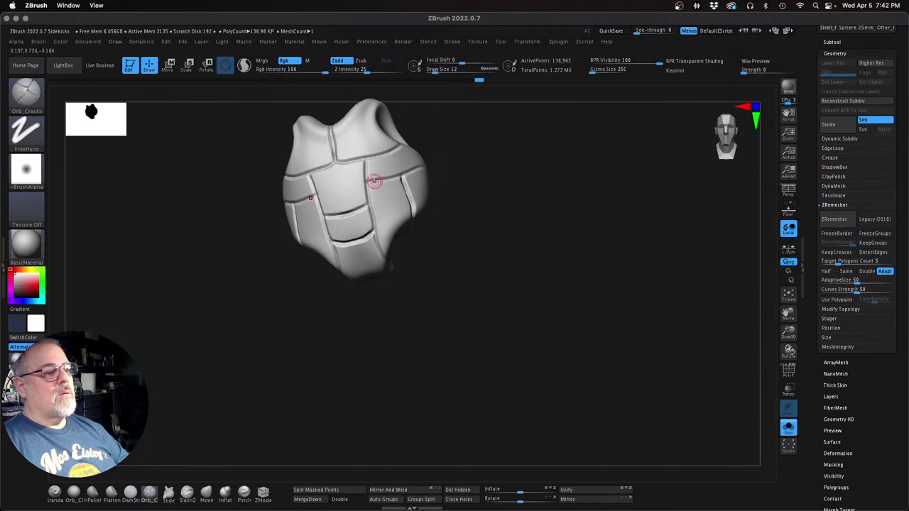
{"action": "left_click_drag", "start_coordinate": [367, 183], "coordinate": [429, 166]}
{"action": "left_click_drag", "start_coordinate": [369, 182], "coordinate": [414, 171]}
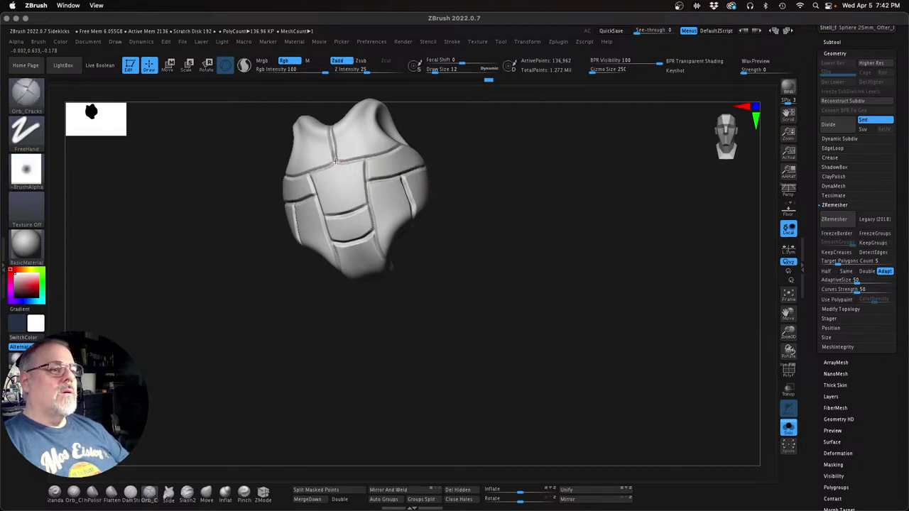
{"action": "left_click_drag", "start_coordinate": [356, 160], "coordinate": [389, 150]}
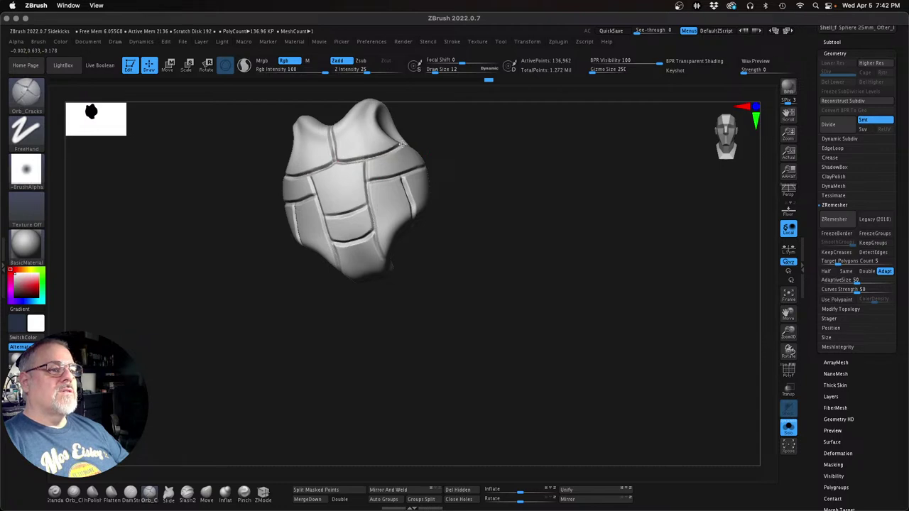
Step: Carve a cross groove at the belly strip's lower end and deepen the front shell's plate grooves, extending the cross grooves around the sides
{"action": "left_click_drag", "start_coordinate": [480, 201], "coordinate": [480, 263], "text": "alt"}
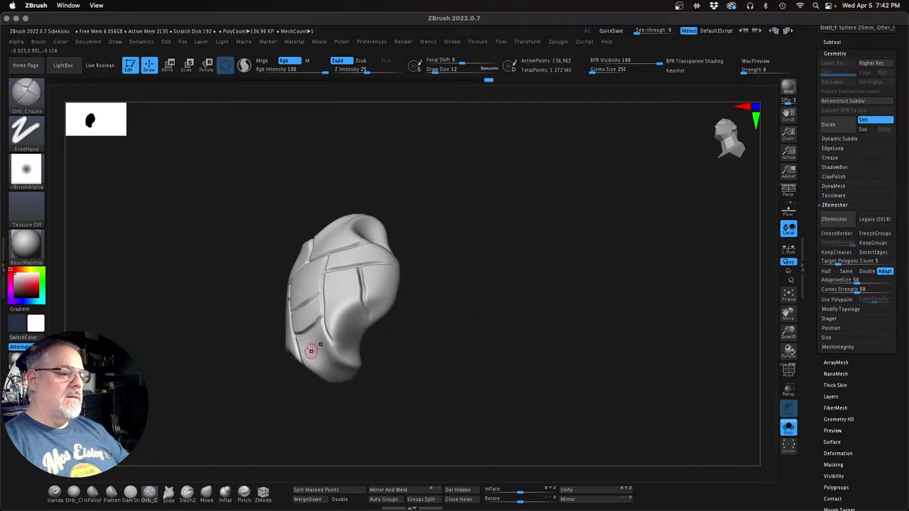
{"action": "left_click_drag", "start_coordinate": [450, 331], "coordinate": [440, 348]}
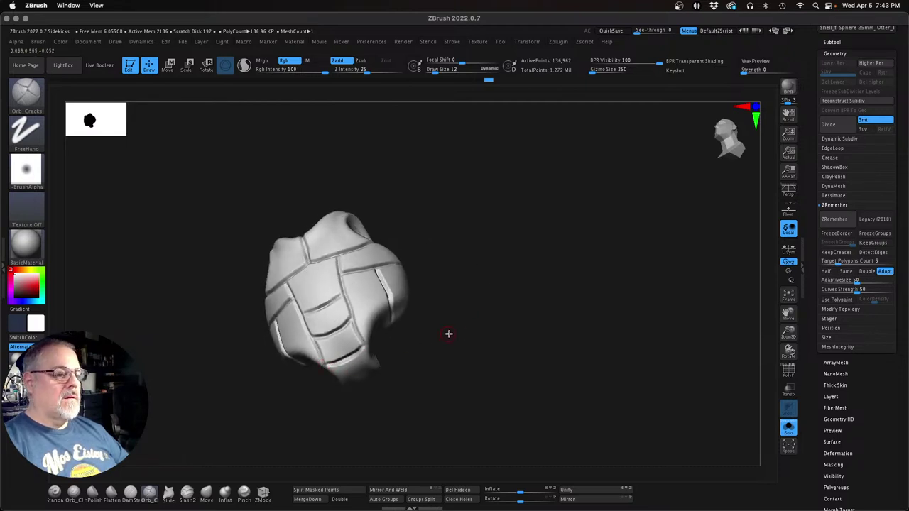
{"action": "left_click_drag", "start_coordinate": [449, 334], "coordinate": [429, 362]}
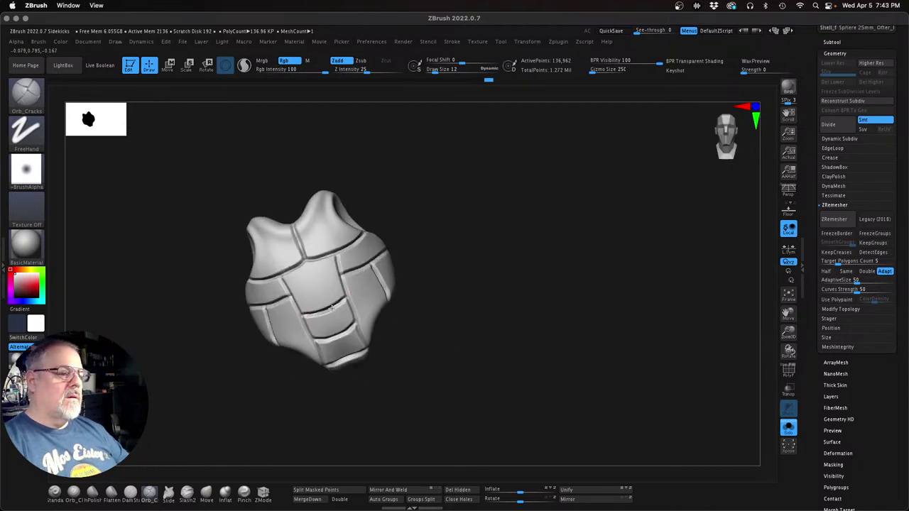
{"action": "left_click_drag", "start_coordinate": [432, 294], "coordinate": [420, 336]}
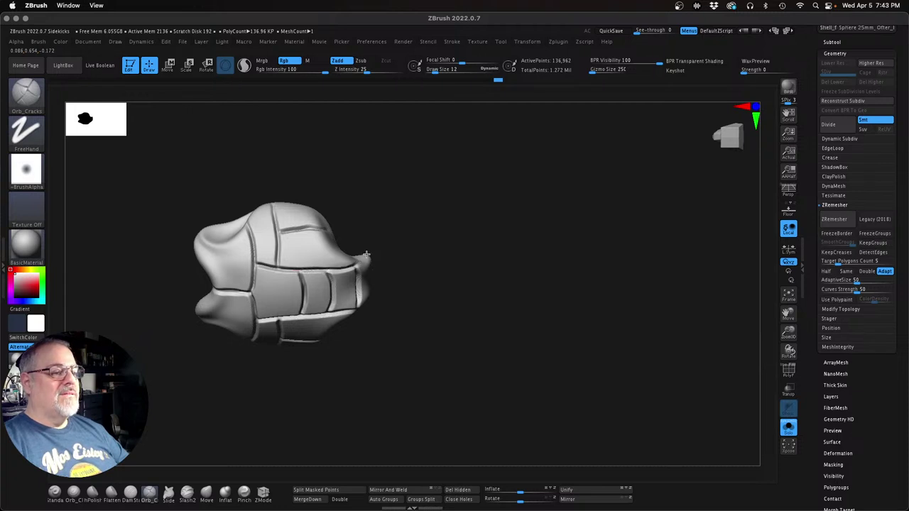
{"action": "mouse_move", "coordinate": [434, 231]}
{"action": "left_mouse_down"}
{"action": "mouse_move", "coordinate": [422, 239]}
{"action": "mouse_move", "coordinate": [398, 197]}
{"action": "mouse_move", "coordinate": [475, 292]}
{"action": "mouse_move", "coordinate": [544, 275]}
{"action": "left_mouse_up"}
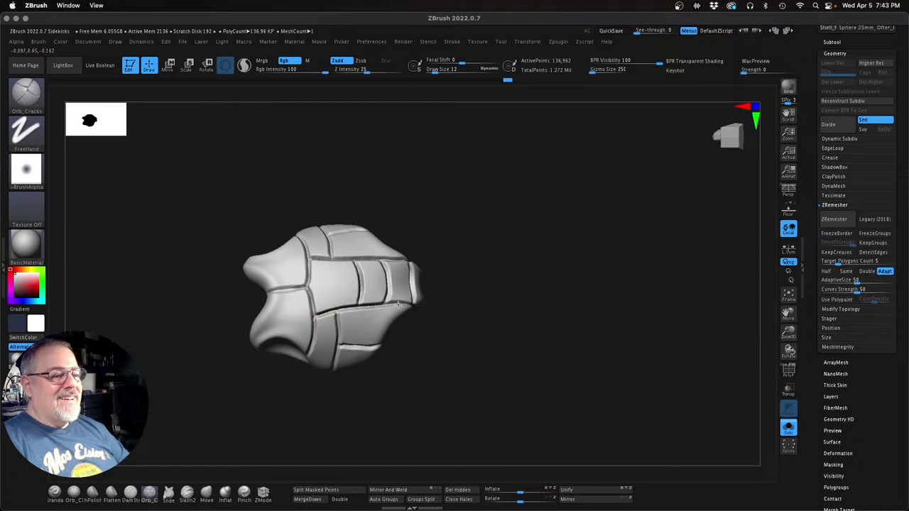
{"action": "left_click_drag", "start_coordinate": [486, 334], "coordinate": [490, 297]}
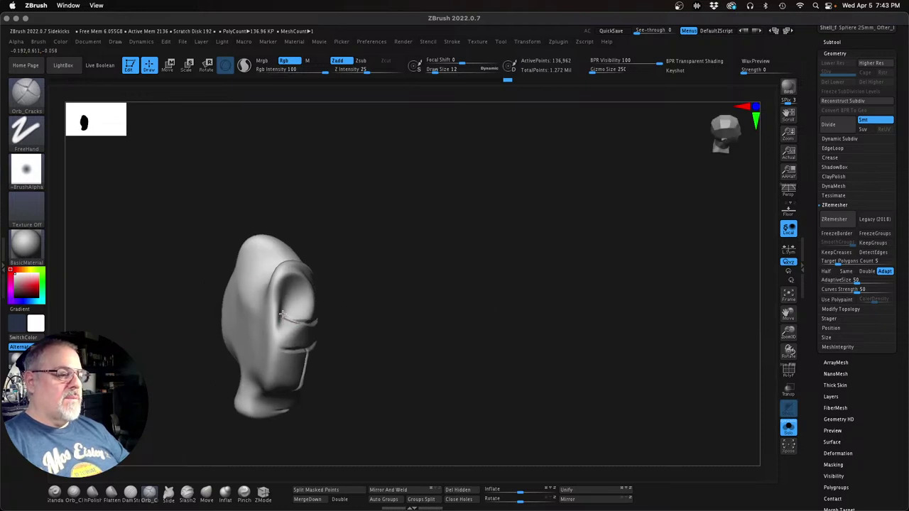
{"action": "left_click_drag", "start_coordinate": [501, 344], "coordinate": [588, 288]}
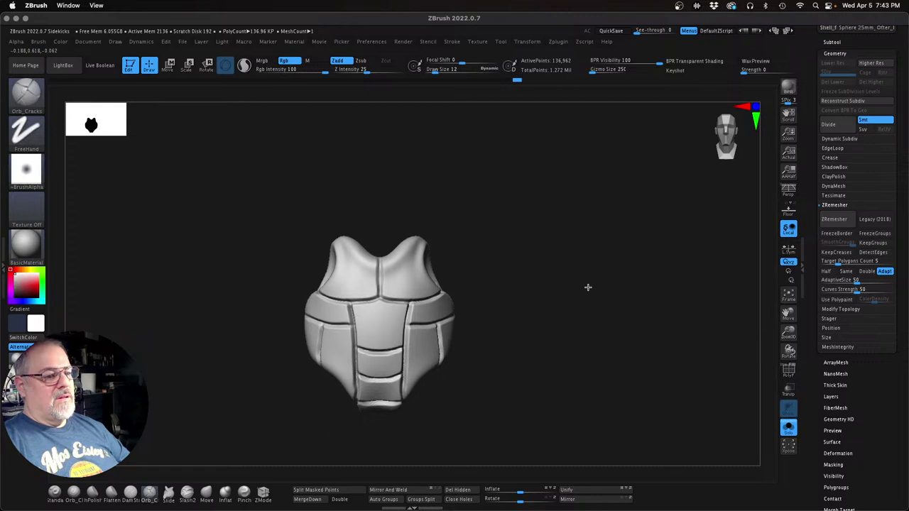
{"action": "left_click_drag", "start_coordinate": [546, 359], "coordinate": [548, 354]}
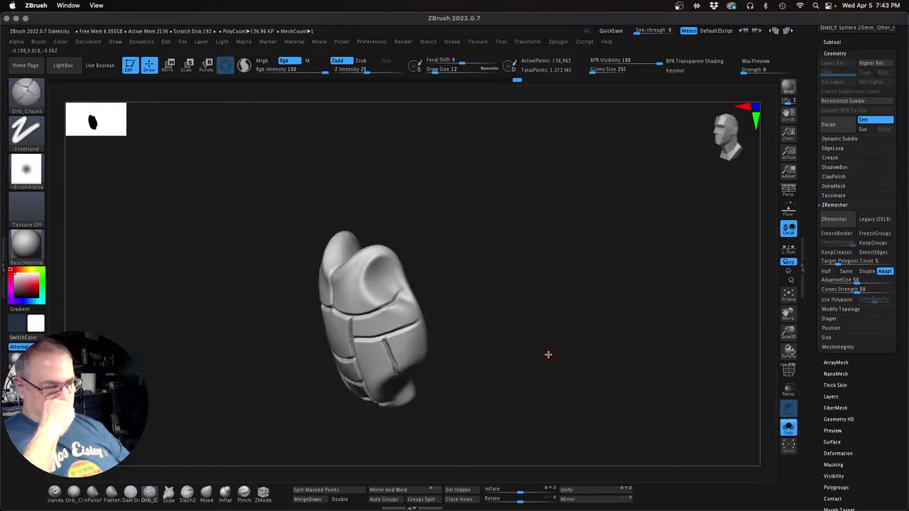
{"action": "left_click_drag", "start_coordinate": [666, 286], "coordinate": [417, 276]}
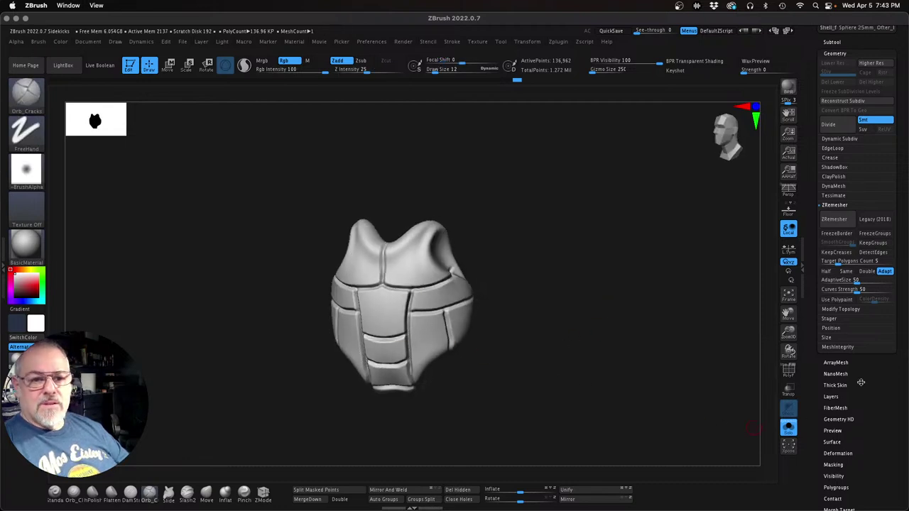
Step: Remesh the front shell with ZRemesher, subdivide it twice and delete the lower subdivision levels
{"action": "left_click", "coordinate": [835, 220]}
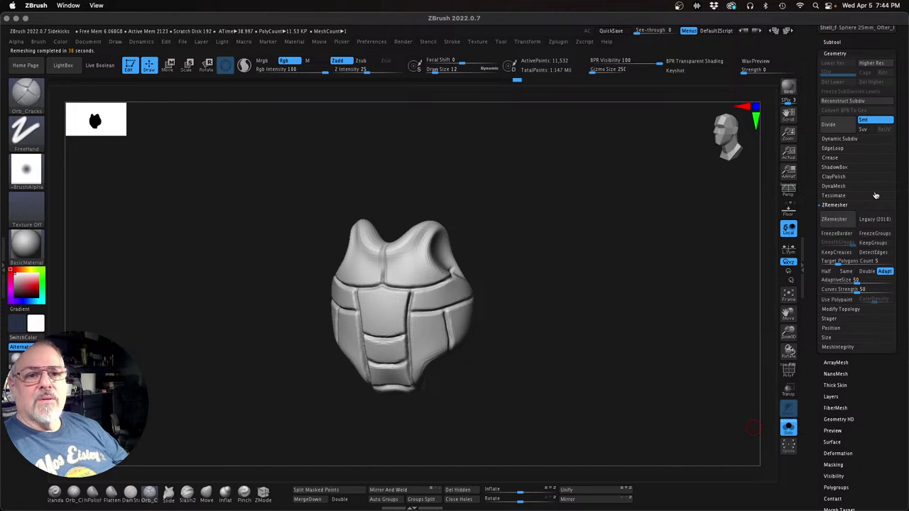
{"action": "left_click", "coordinate": [829, 124]}
{"action": "left_click", "coordinate": [830, 124]}
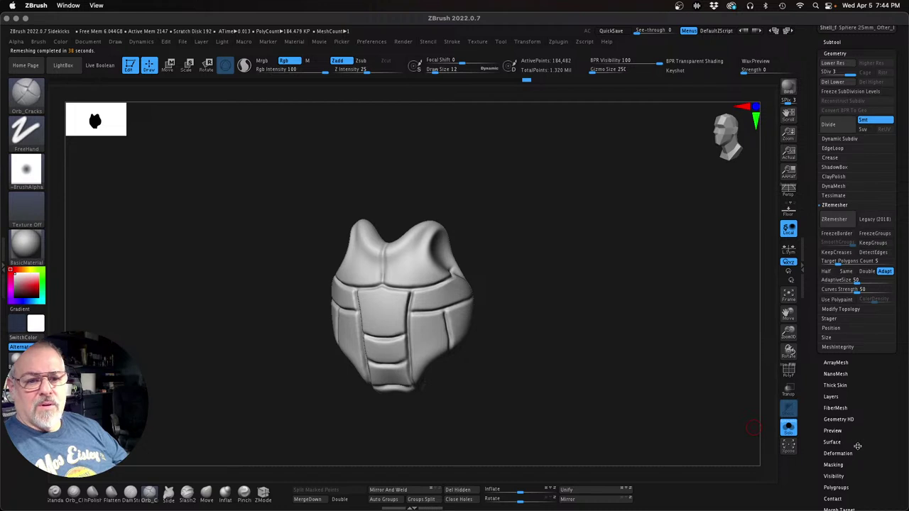
{"action": "left_click", "coordinate": [833, 81]}
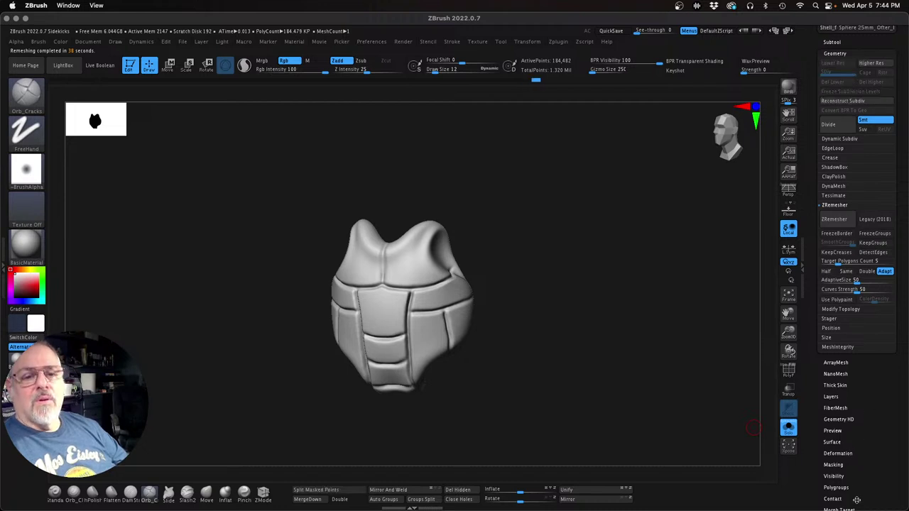
Step: Apply the Polish deformation to the front shell to smooth its surface and grooves
{"action": "left_click", "coordinate": [838, 453]}
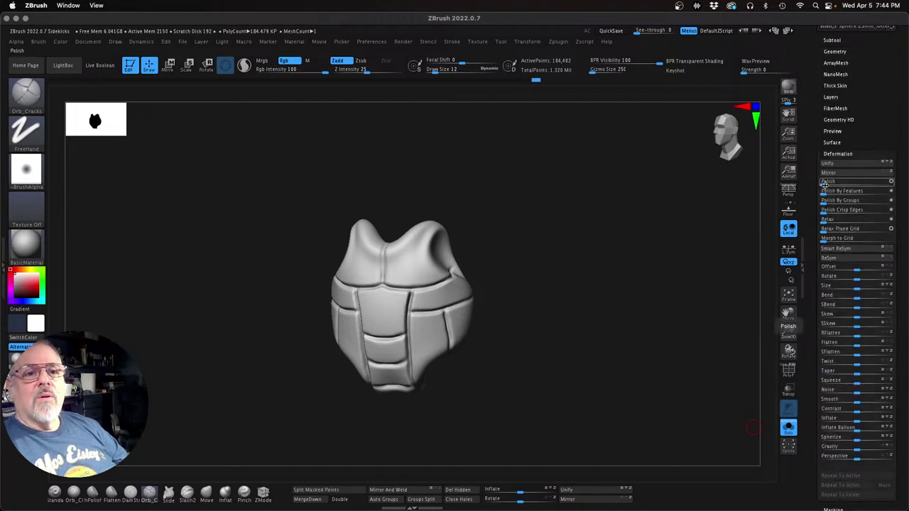
{"action": "left_click", "coordinate": [870, 183]}
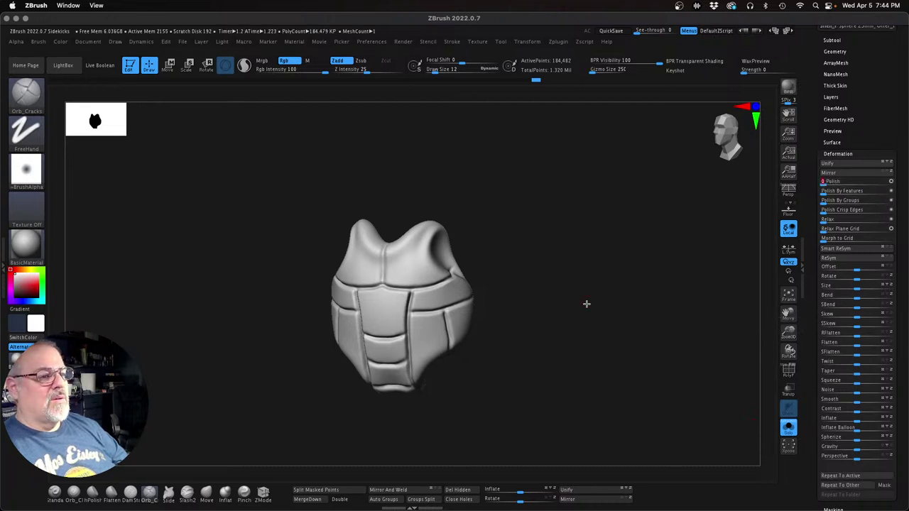
{"action": "left_click_drag", "start_coordinate": [586, 305], "coordinate": [610, 322]}
Step: Select the Shell_back subtool, subdivide it to level 4 and delete its lower subdivision levels
{"action": "left_click_drag", "start_coordinate": [861, 56], "coordinate": [861, 95]}
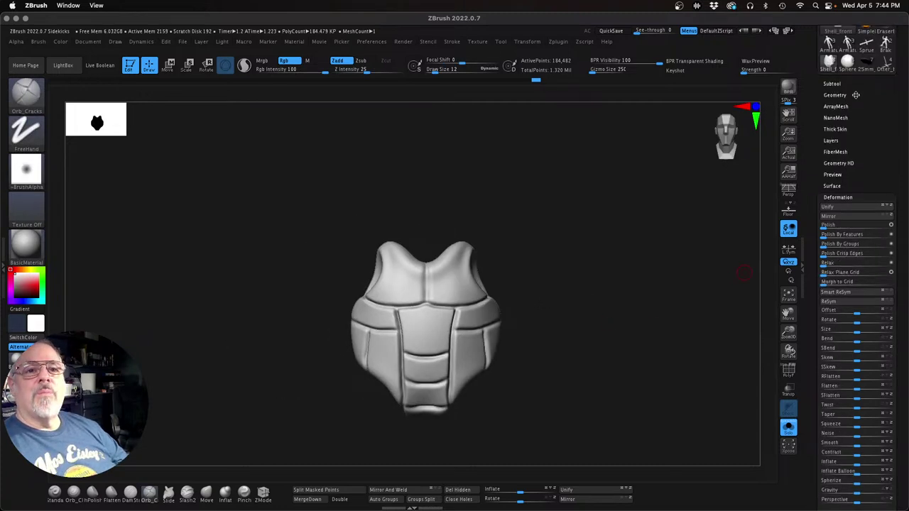
{"action": "left_click", "coordinate": [838, 85]}
{"action": "scroll", "coordinate": [836, 80], "scroll_direction": "up", "scroll_amount": 10}
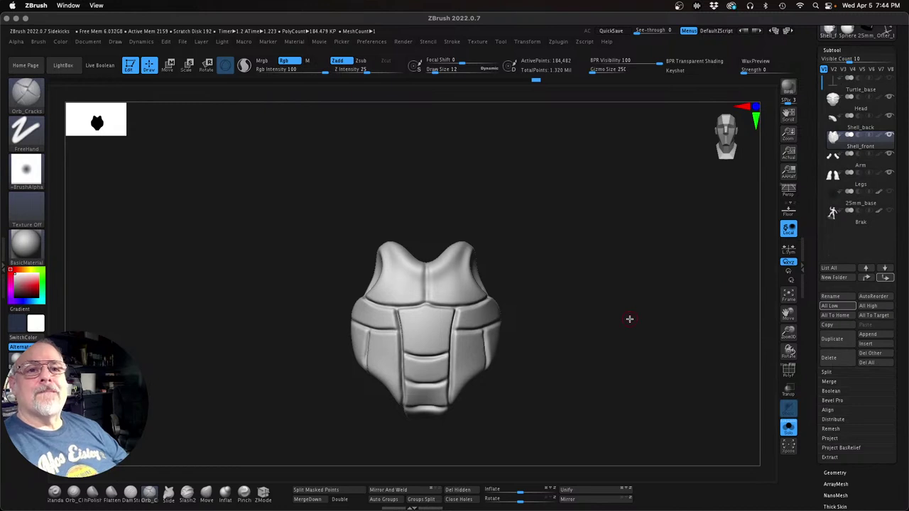
{"action": "key", "text": "Down"}
{"action": "key", "text": "Up"}
{"action": "key", "text": "Up"}
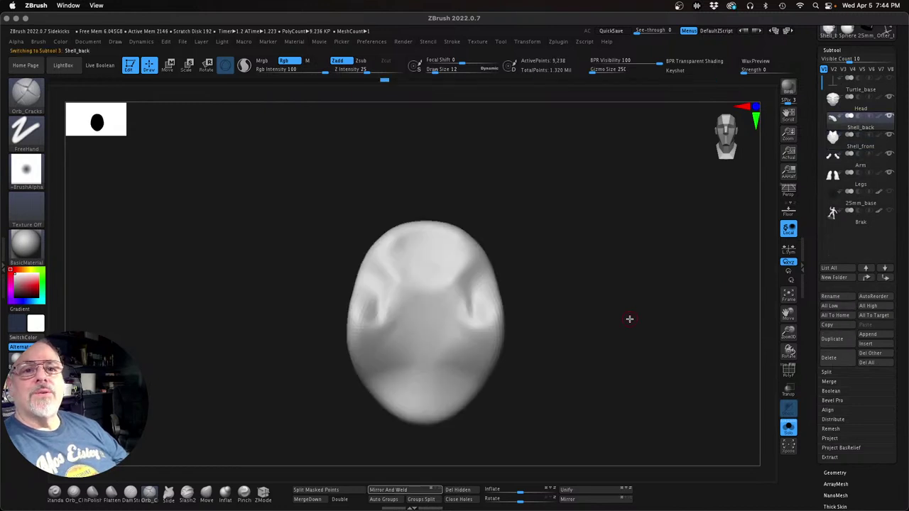
{"action": "mouse_move", "coordinate": [625, 323]}
{"action": "left_mouse_down"}
{"action": "mouse_move", "coordinate": [532, 334]}
{"action": "mouse_move", "coordinate": [658, 313]}
{"action": "left_mouse_up"}
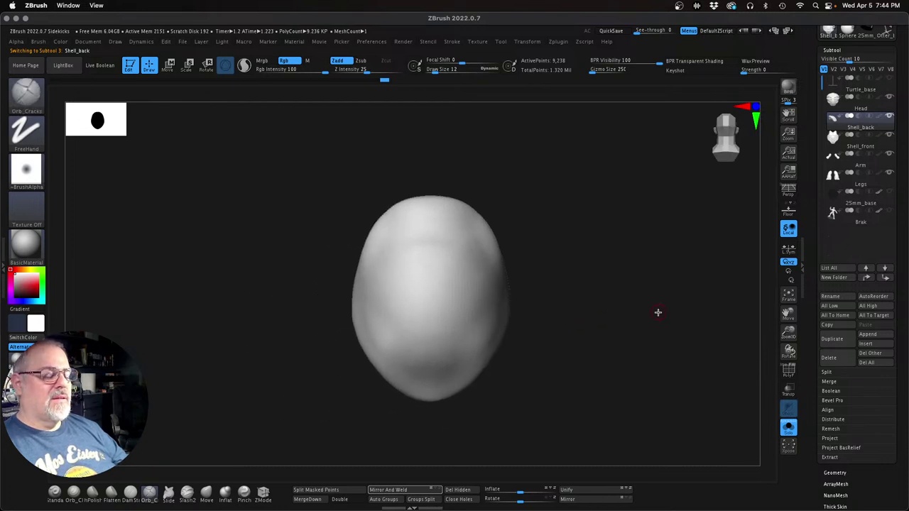
{"action": "left_click", "coordinate": [835, 473]}
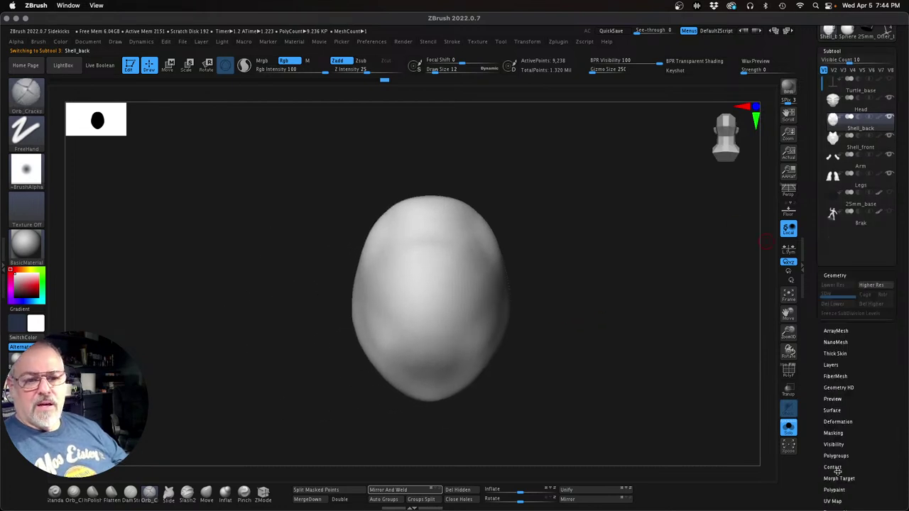
{"action": "left_click", "coordinate": [831, 133]}
{"action": "left_click", "coordinate": [834, 133]}
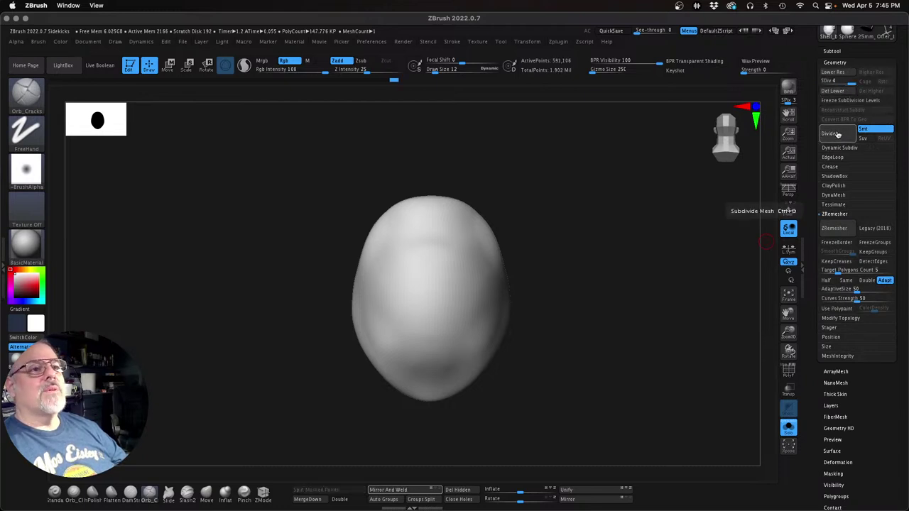
{"action": "left_click", "coordinate": [830, 134]}
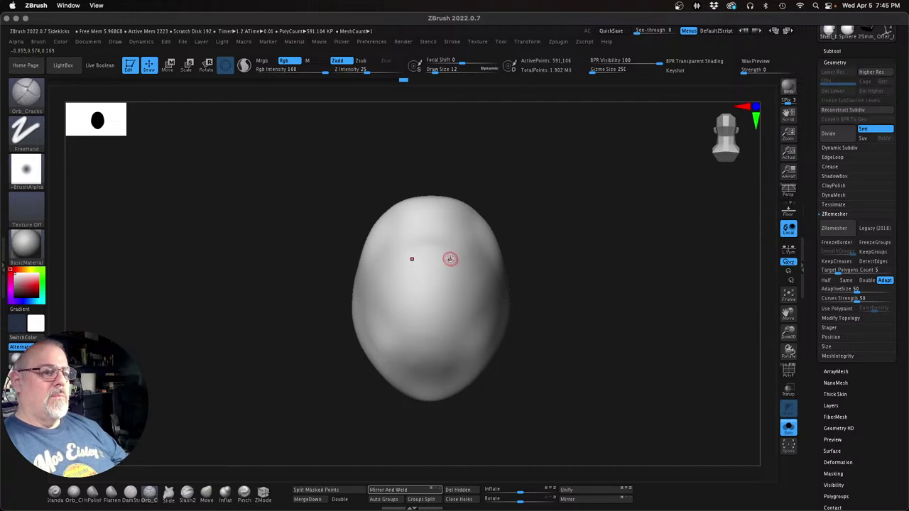
Step: Try carving a pair of mirrored diagonal grooves on the upper part of the back shell
{"action": "left_click_drag", "start_coordinate": [445, 262], "coordinate": [460, 248]}
{"action": "left_click_drag", "start_coordinate": [494, 216], "coordinate": [508, 199]}
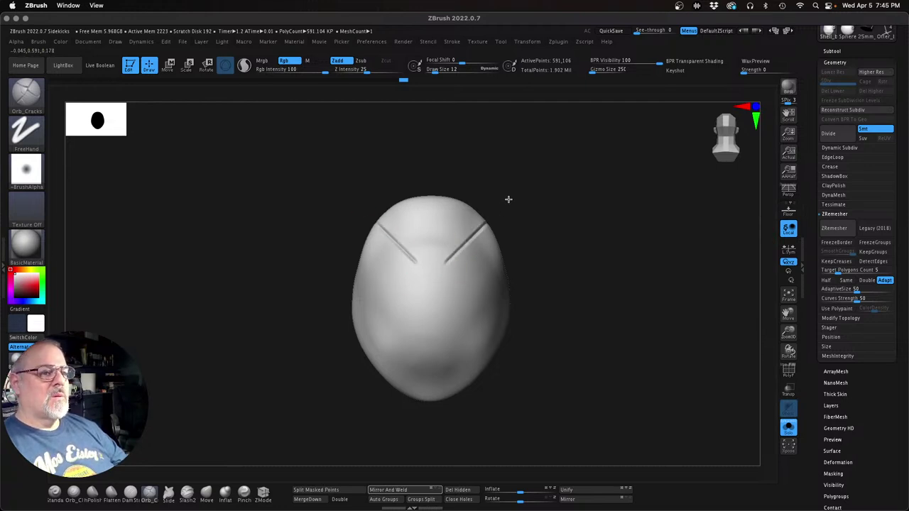
{"action": "key", "text": "ctrl+z"}
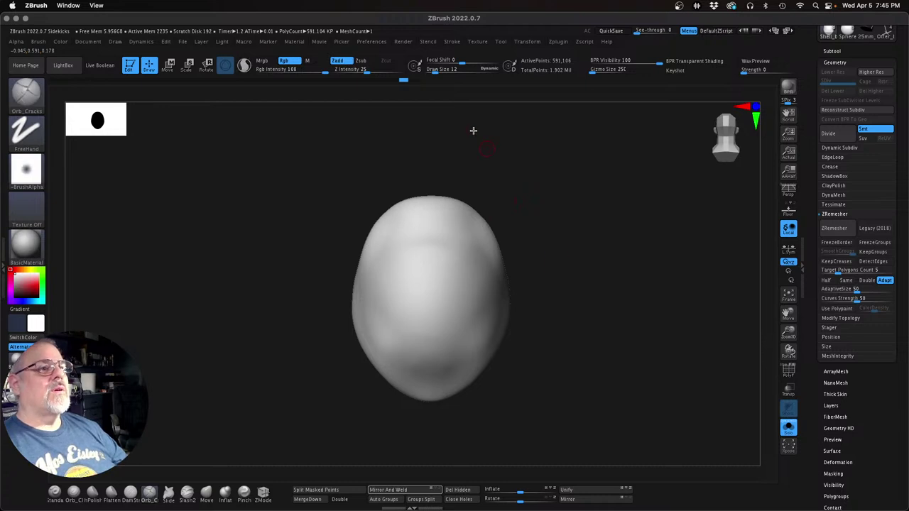
Step: Increase the Orb_Cracks brush's draw size to about 19
{"action": "left_click_drag", "start_coordinate": [434, 69], "coordinate": [437, 69]}
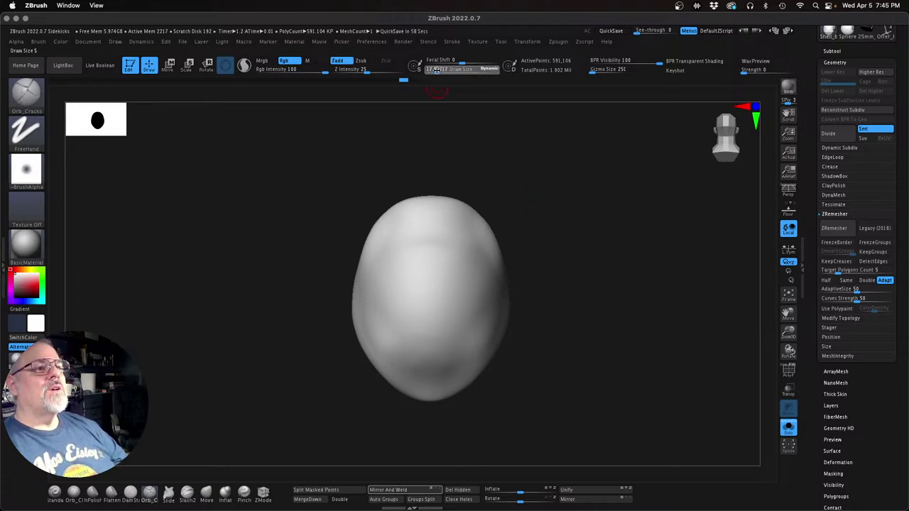
{"action": "left_click", "coordinate": [437, 69]}
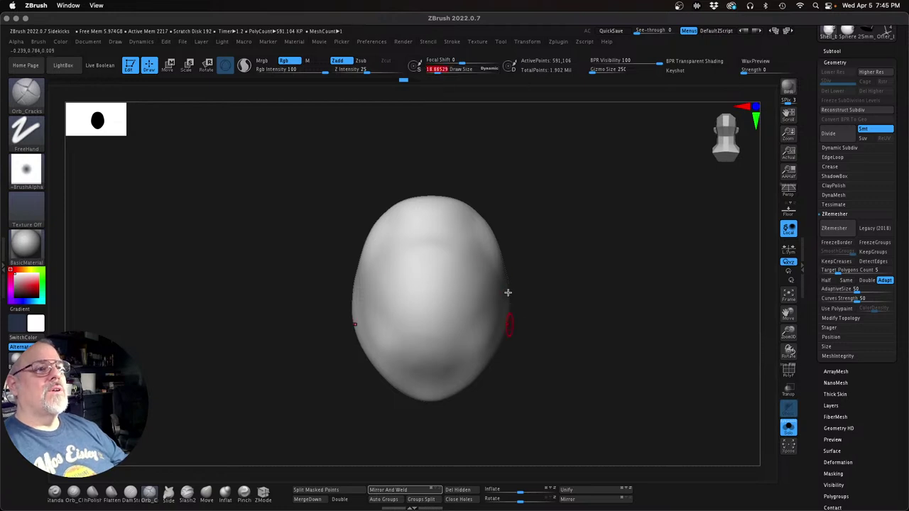
Step: Try carving mirrored diagonal grooves with the larger brush, and a hexagon outline with a pointed top on the back shell
{"action": "left_click_drag", "start_coordinate": [449, 268], "coordinate": [457, 260]}
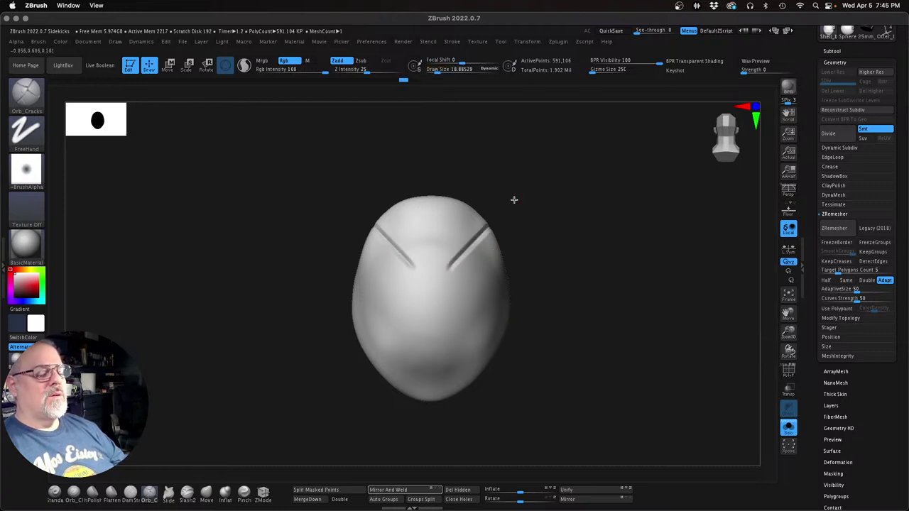
{"action": "key", "text": "ctrl"}
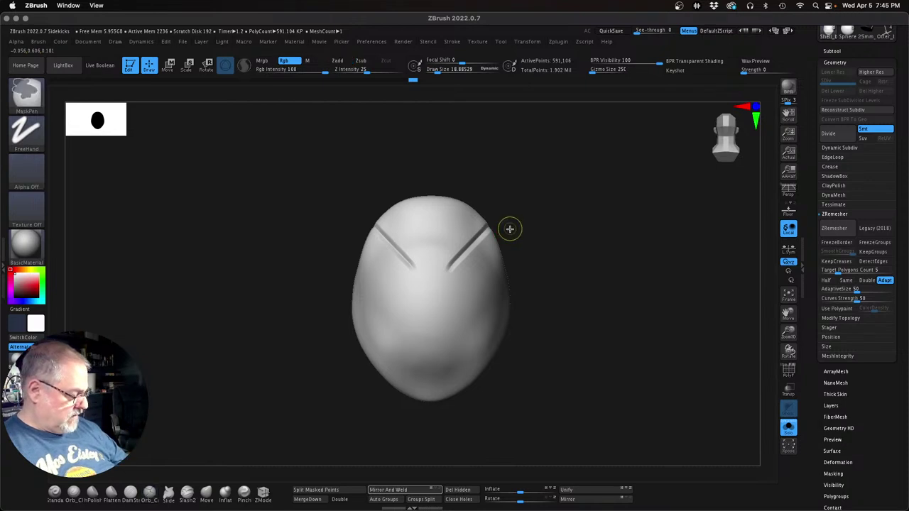
{"action": "key", "text": "ctrl+z"}
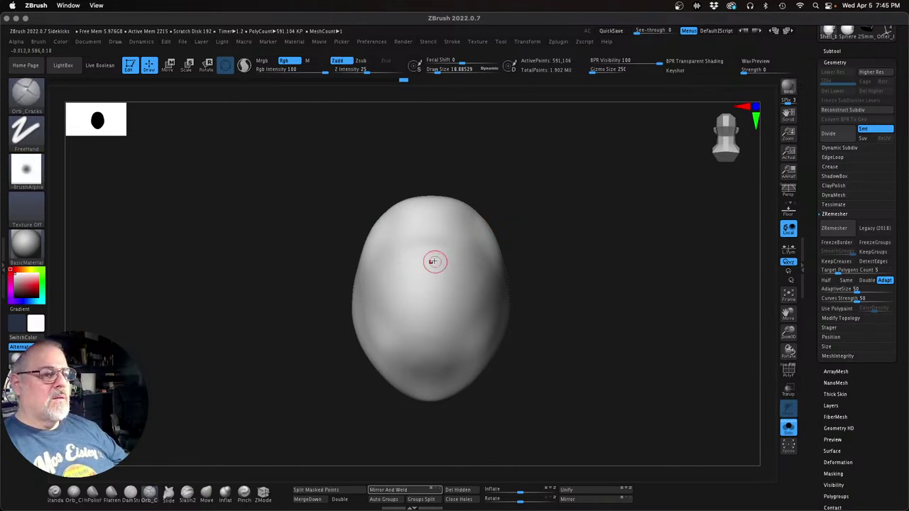
{"action": "mouse_move", "coordinate": [430, 260]}
{"action": "left_mouse_down"}
{"action": "mouse_move", "coordinate": [461, 286]}
{"action": "mouse_move", "coordinate": [462, 348]}
{"action": "mouse_move", "coordinate": [408, 328]}
{"action": "mouse_move", "coordinate": [427, 340]}
{"action": "left_mouse_up"}
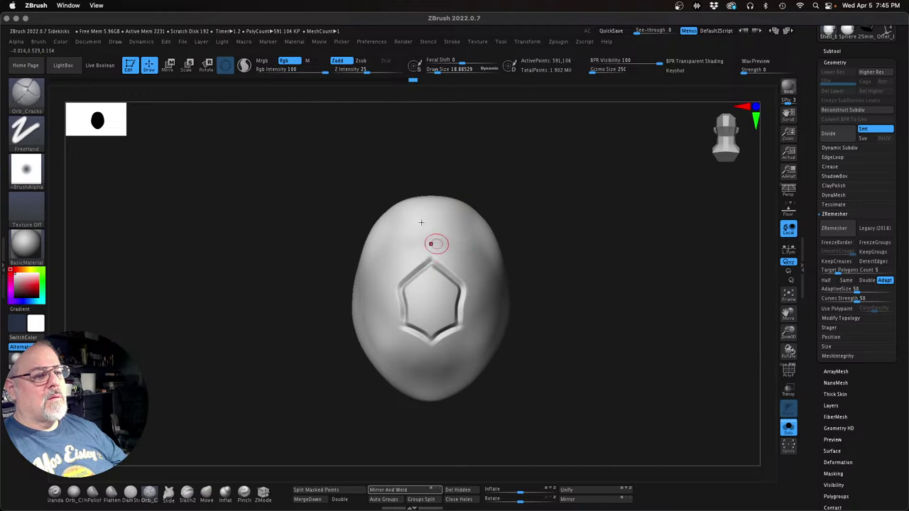
{"action": "key", "text": "ctrl+z"}
{"action": "key", "text": "ctrl+z"}
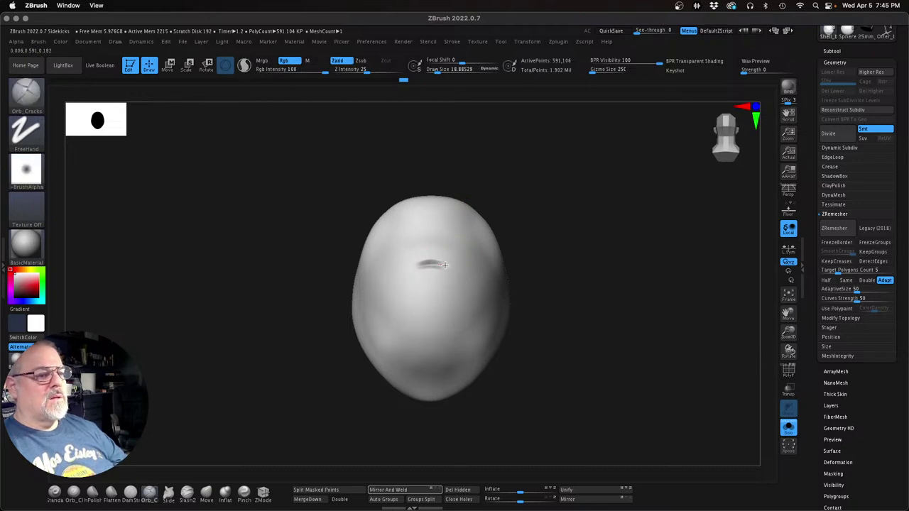
Step: Carve a flat-topped hexagonal plate at the back shell's centre, with mirrored and cross grooves forming plates above and beside it
{"action": "mouse_move", "coordinate": [450, 266]}
{"action": "left_mouse_down"}
{"action": "mouse_move", "coordinate": [473, 324]}
{"action": "mouse_move", "coordinate": [441, 334]}
{"action": "mouse_move", "coordinate": [468, 307]}
{"action": "mouse_move", "coordinate": [443, 340]}
{"action": "left_mouse_up"}
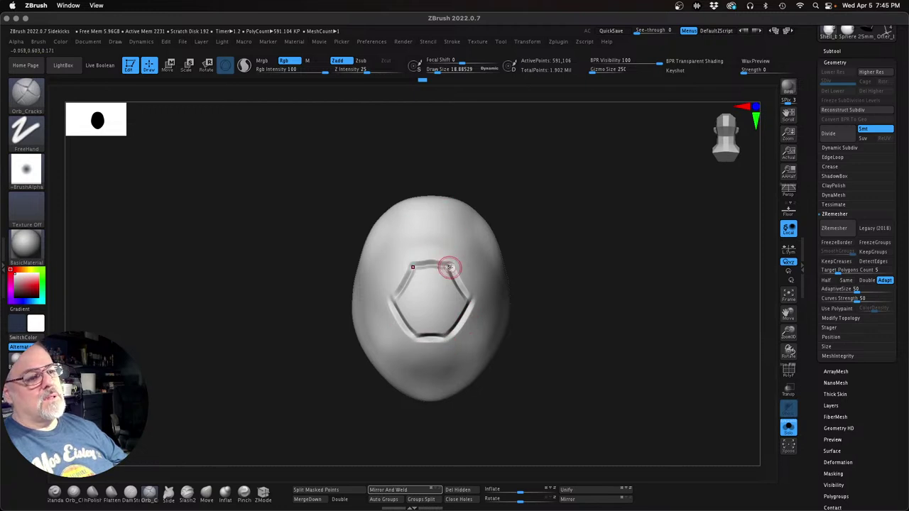
{"action": "left_click_drag", "start_coordinate": [452, 257], "coordinate": [472, 214]}
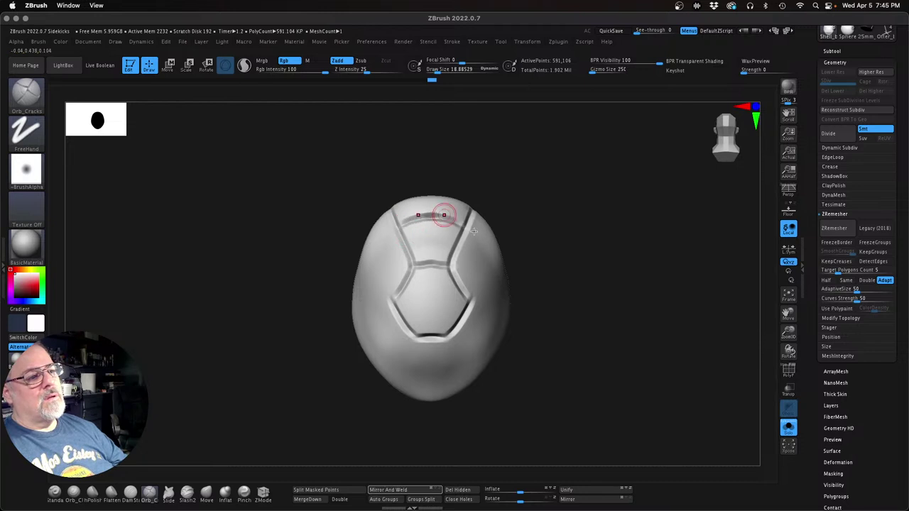
{"action": "left_click_drag", "start_coordinate": [479, 262], "coordinate": [528, 321]}
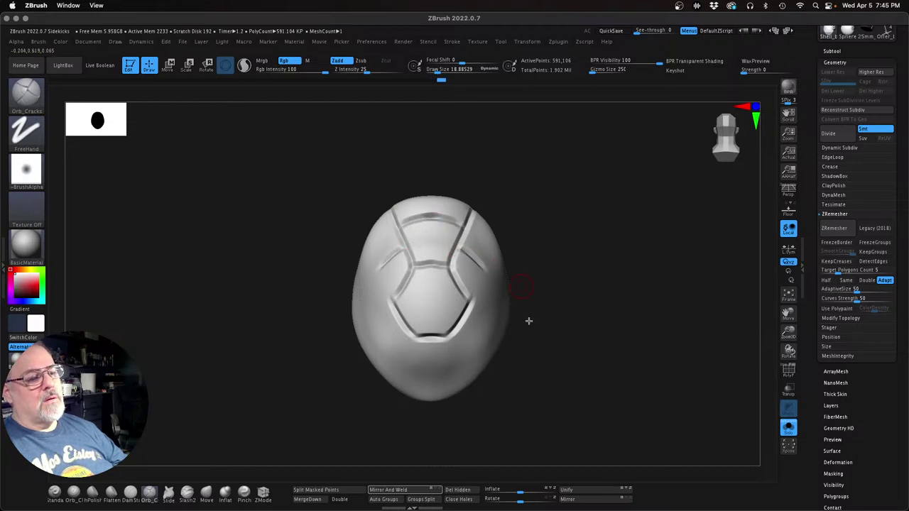
{"action": "mouse_move", "coordinate": [481, 298]}
{"action": "left_mouse_down"}
{"action": "mouse_move", "coordinate": [526, 289]}
{"action": "mouse_move", "coordinate": [486, 267]}
{"action": "left_mouse_up"}
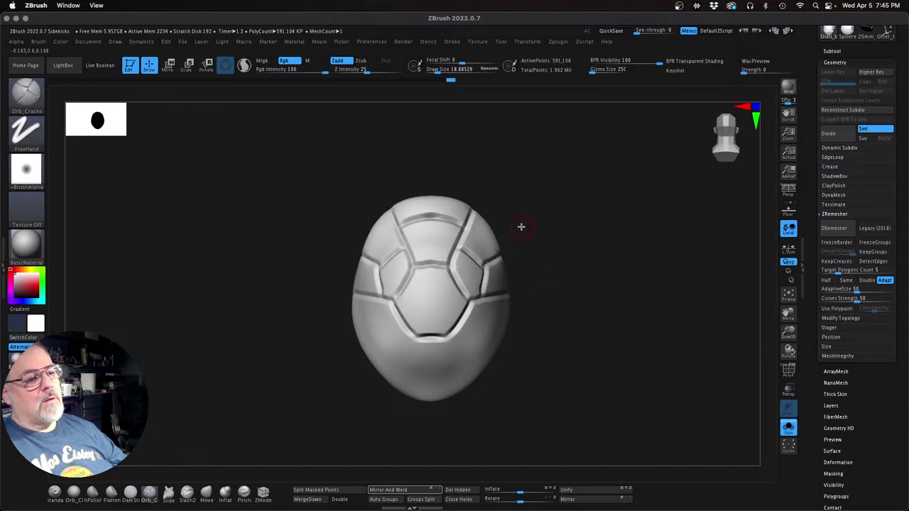
{"action": "left_click_drag", "start_coordinate": [521, 227], "coordinate": [576, 241]}
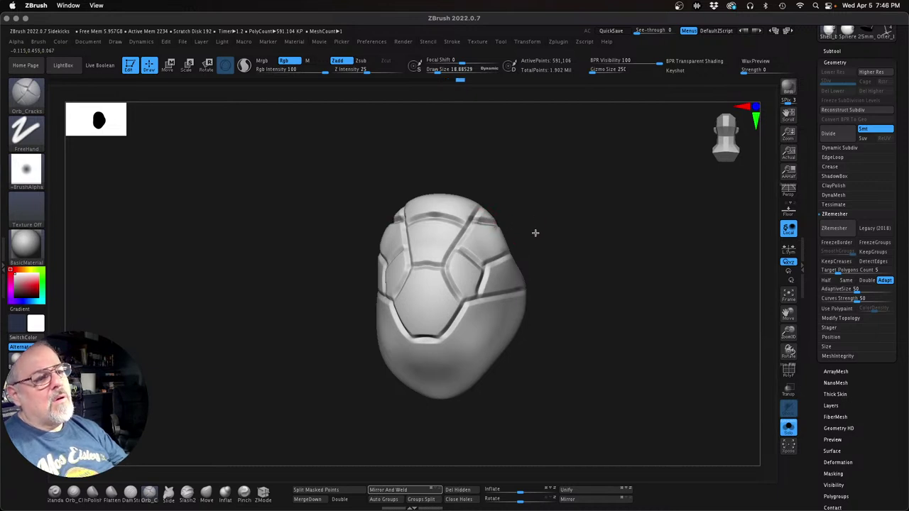
Step: Carve the plate grooves on around the back shell's upper side and shoulder edge, and smooth the groove end at the rim
{"action": "left_click_drag", "start_coordinate": [536, 233], "coordinate": [385, 285]}
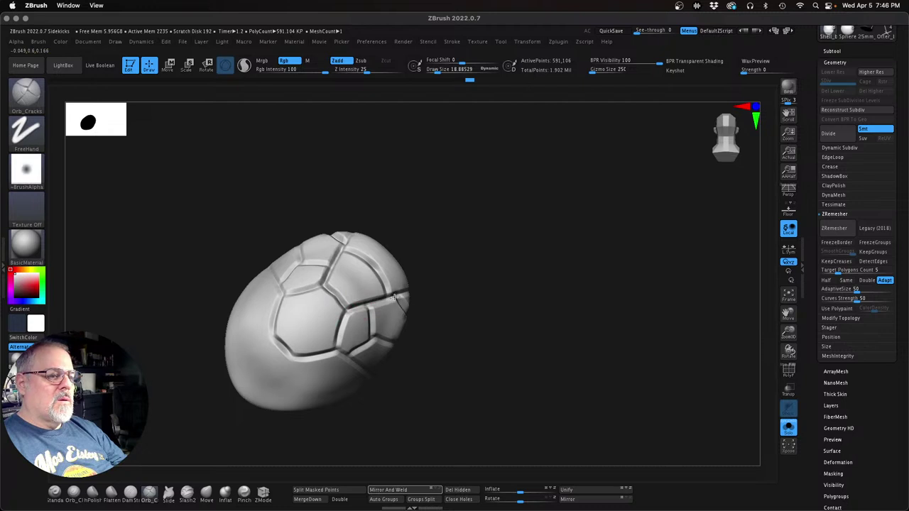
{"action": "left_click_drag", "start_coordinate": [465, 275], "coordinate": [400, 276]}
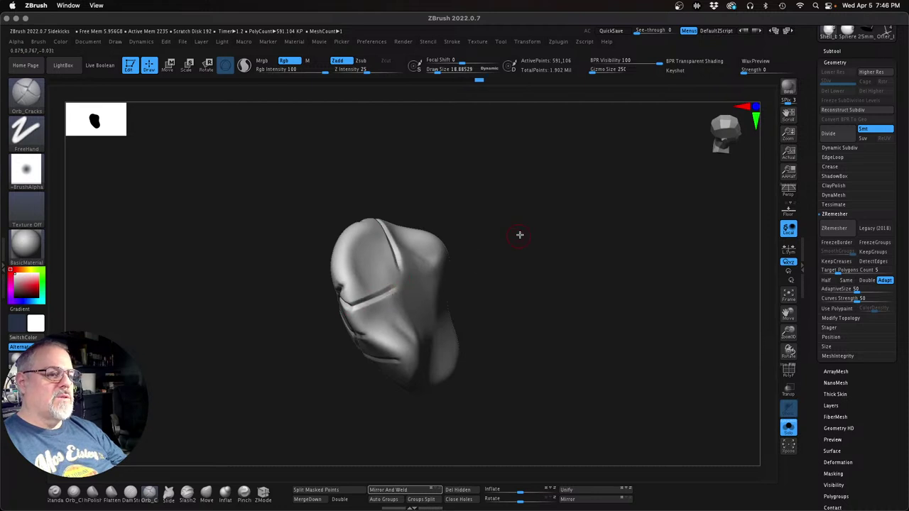
{"action": "left_click_drag", "start_coordinate": [523, 237], "coordinate": [376, 274]}
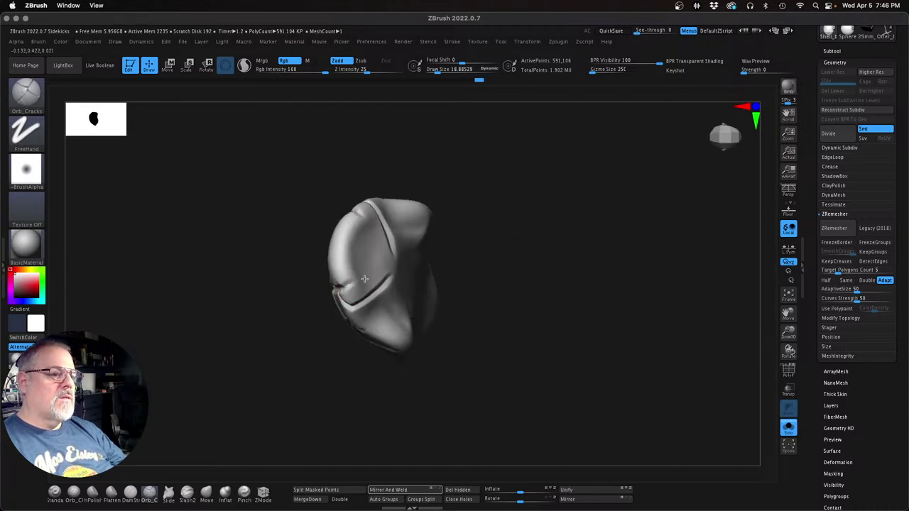
{"action": "left_click_drag", "start_coordinate": [529, 244], "coordinate": [478, 265]}
{"action": "left_click_drag", "start_coordinate": [358, 355], "coordinate": [348, 301]}
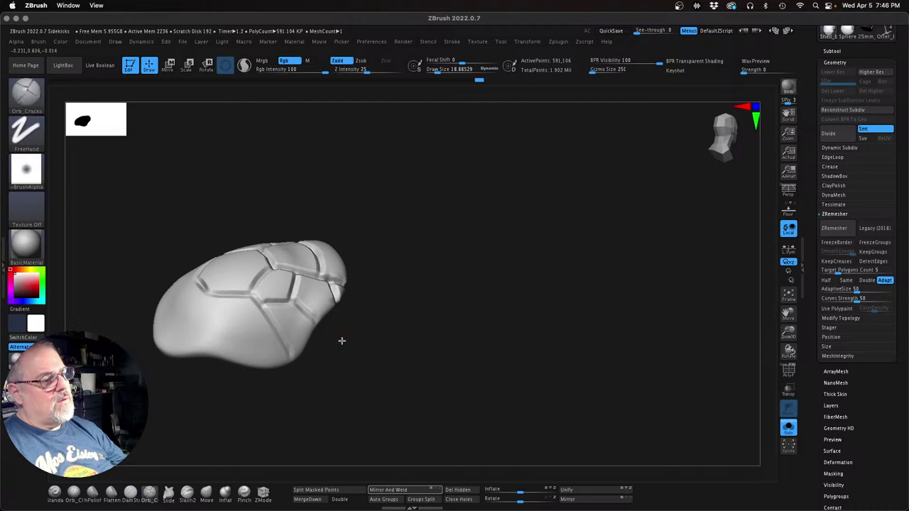
{"action": "mouse_move", "coordinate": [342, 341]}
{"action": "left_mouse_down"}
{"action": "mouse_move", "coordinate": [334, 339]}
{"action": "mouse_move", "coordinate": [349, 334]}
{"action": "left_mouse_up"}
{"action": "key", "text": "shift"}
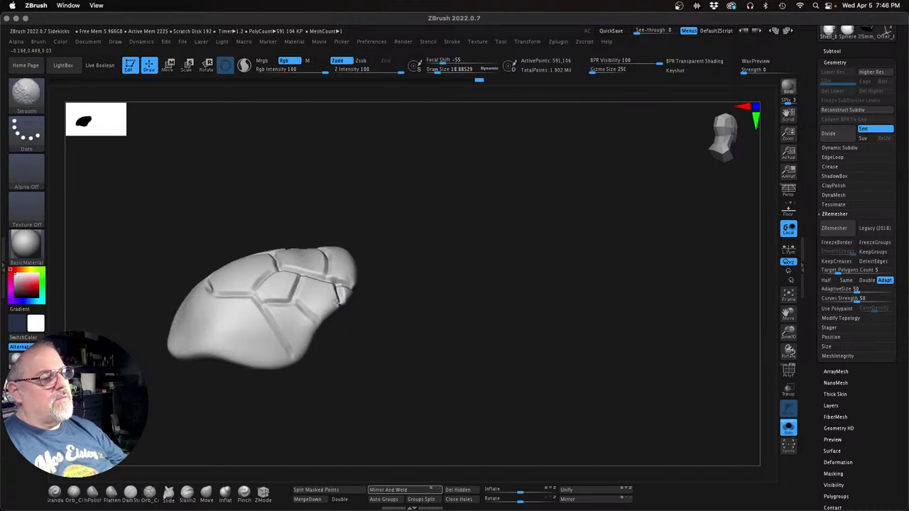
{"action": "mouse_move", "coordinate": [406, 298]}
{"action": "left_mouse_down"}
{"action": "mouse_move", "coordinate": [394, 304]}
{"action": "mouse_move", "coordinate": [316, 202]}
{"action": "mouse_move", "coordinate": [348, 234]}
{"action": "mouse_move", "coordinate": [407, 258]}
{"action": "mouse_move", "coordinate": [380, 257]}
{"action": "mouse_move", "coordinate": [321, 331]}
{"action": "mouse_move", "coordinate": [258, 300]}
{"action": "mouse_move", "coordinate": [258, 345]}
{"action": "mouse_move", "coordinate": [264, 254]}
{"action": "left_mouse_up"}
{"action": "mouse_move", "coordinate": [243, 372]}
{"action": "left_mouse_down"}
{"action": "mouse_move", "coordinate": [442, 320]}
{"action": "mouse_move", "coordinate": [417, 357]}
{"action": "mouse_move", "coordinate": [355, 341]}
{"action": "left_mouse_up"}
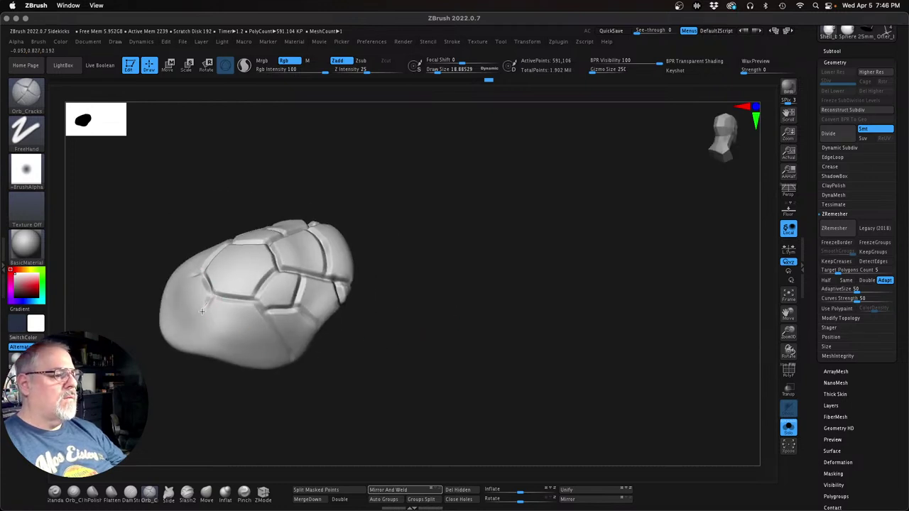
Step: Carve mirrored grooves from the central hexagon's lower corners toward the bottom edge, and a groove along each side following the shell's rim
{"action": "left_click_drag", "start_coordinate": [202, 310], "coordinate": [184, 357]}
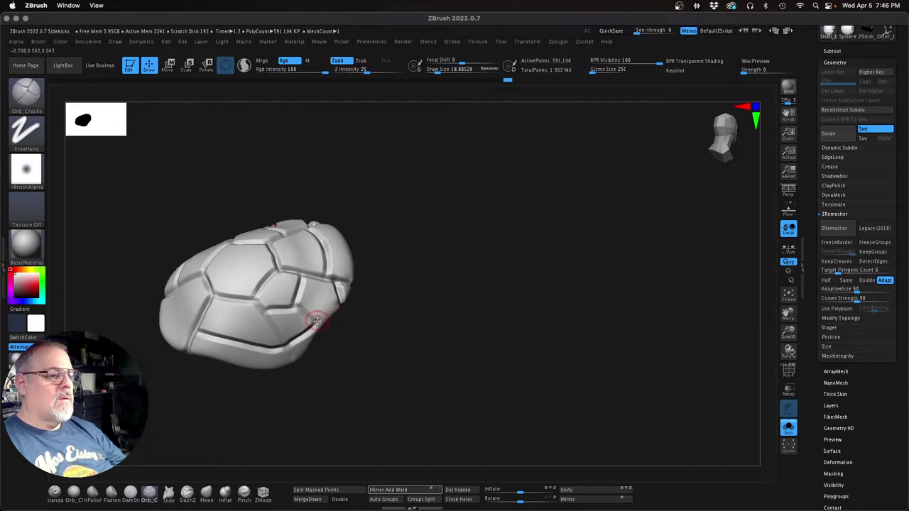
{"action": "mouse_move", "coordinate": [428, 279]}
{"action": "left_mouse_down"}
{"action": "mouse_move", "coordinate": [433, 258]}
{"action": "mouse_move", "coordinate": [430, 286]}
{"action": "left_mouse_up"}
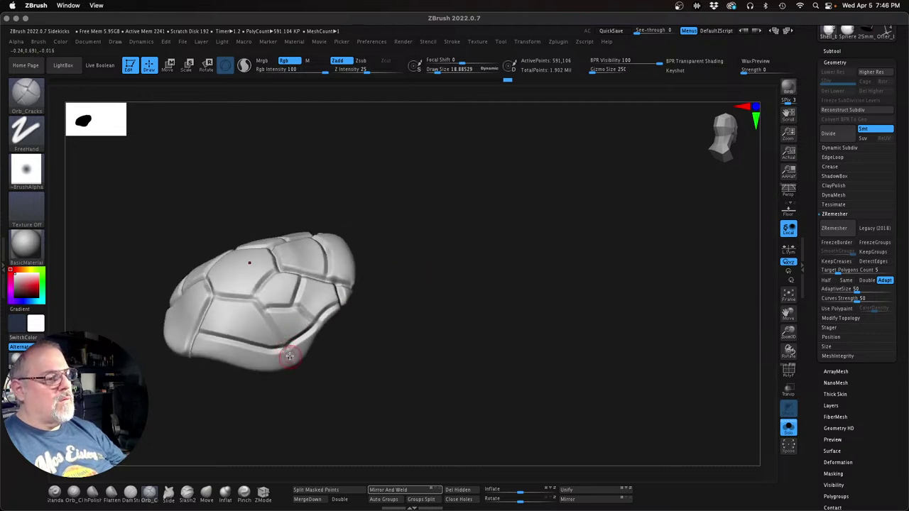
{"action": "mouse_move", "coordinate": [311, 374]}
{"action": "left_mouse_down"}
{"action": "mouse_move", "coordinate": [333, 359]}
{"action": "mouse_move", "coordinate": [301, 361]}
{"action": "mouse_move", "coordinate": [323, 376]}
{"action": "mouse_move", "coordinate": [306, 379]}
{"action": "left_mouse_up"}
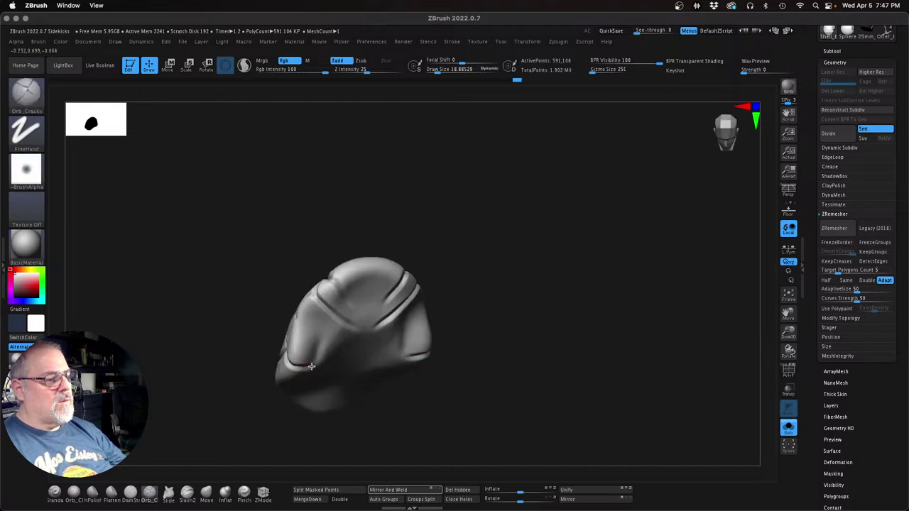
{"action": "left_click_drag", "start_coordinate": [254, 398], "coordinate": [297, 319]}
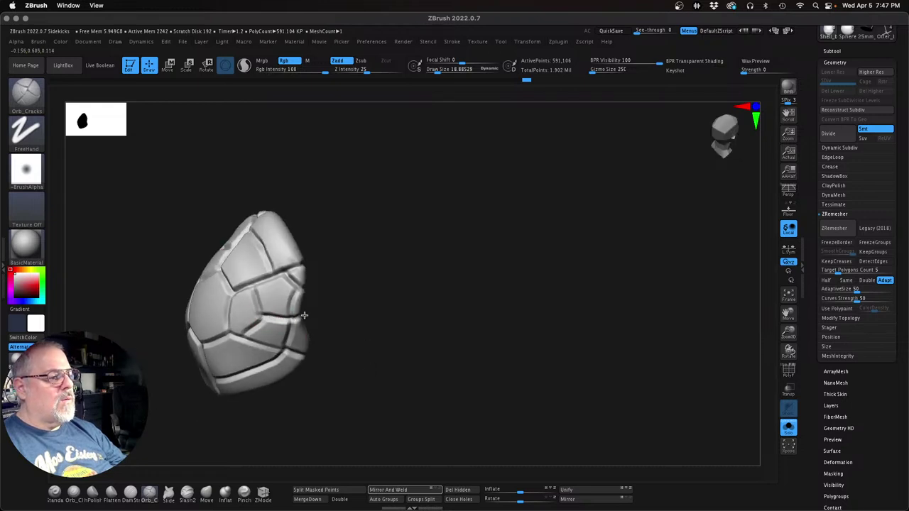
{"action": "left_click_drag", "start_coordinate": [385, 293], "coordinate": [245, 325]}
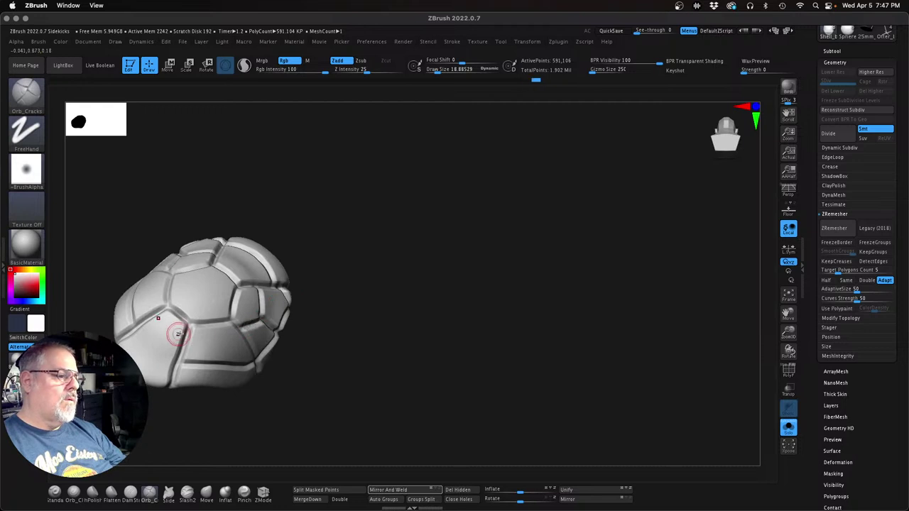
Step: Deepen the diverging grooves below the central hexagon and carve short cross grooves into the lower side plates of the back shell
{"action": "left_click_drag", "start_coordinate": [388, 303], "coordinate": [210, 387]}
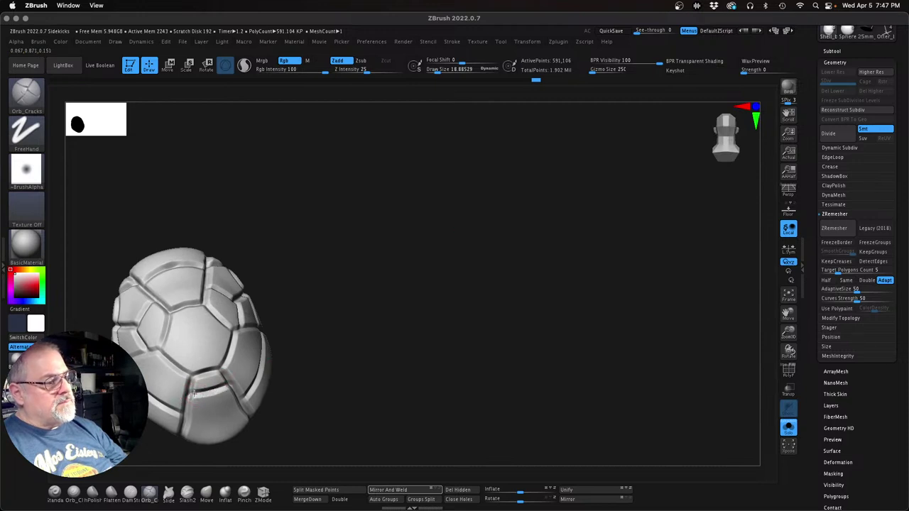
{"action": "left_click_drag", "start_coordinate": [220, 386], "coordinate": [224, 387]}
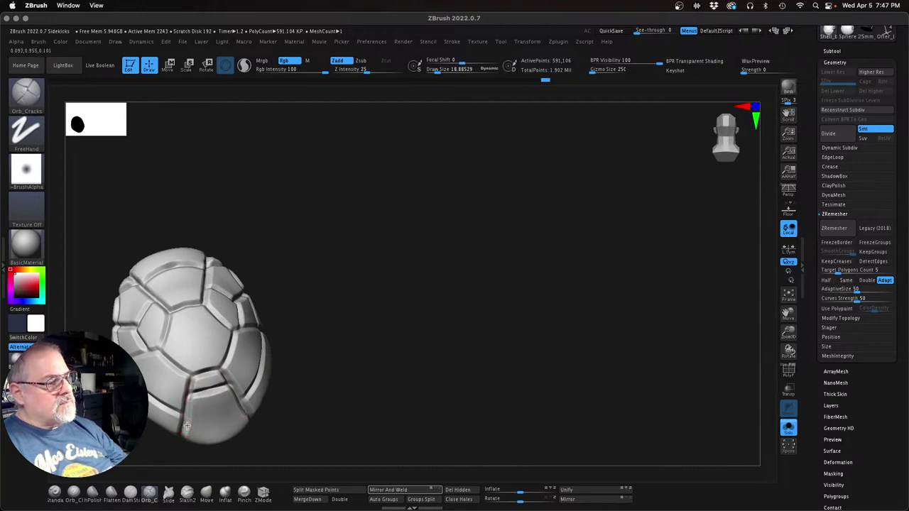
{"action": "left_click_drag", "start_coordinate": [187, 426], "coordinate": [225, 417]}
{"action": "left_click_drag", "start_coordinate": [362, 353], "coordinate": [529, 308]}
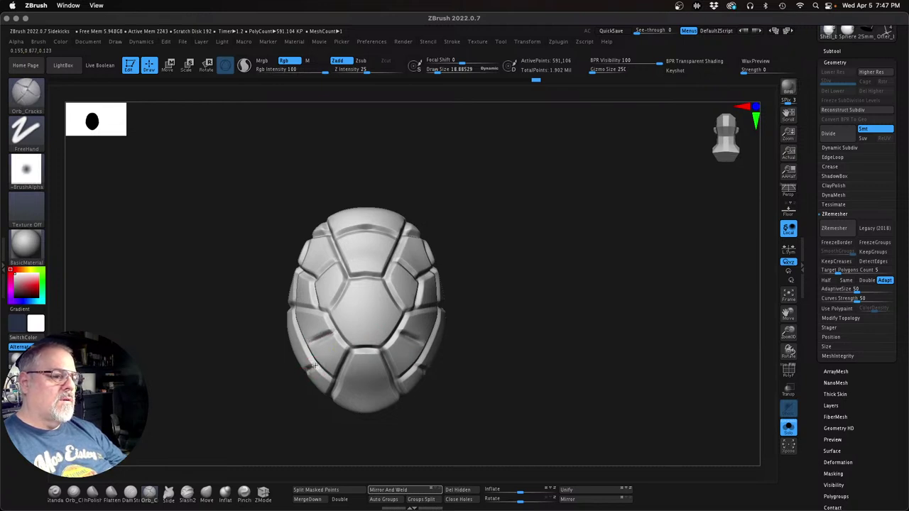
Step: Carve a groove across the bottom plate to complete the rim band, and divide the band into plates with short cross grooves
{"action": "left_click_drag", "start_coordinate": [448, 353], "coordinate": [463, 341]}
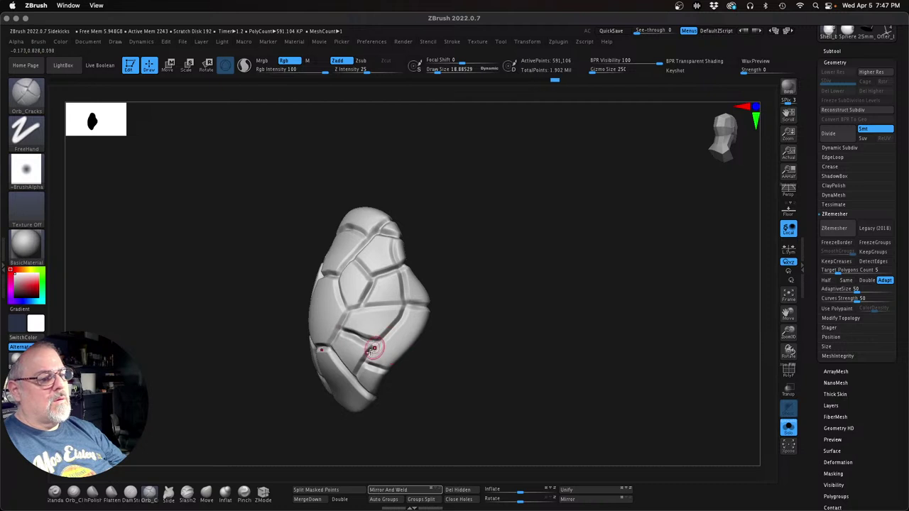
{"action": "left_click_drag", "start_coordinate": [389, 374], "coordinate": [398, 335]}
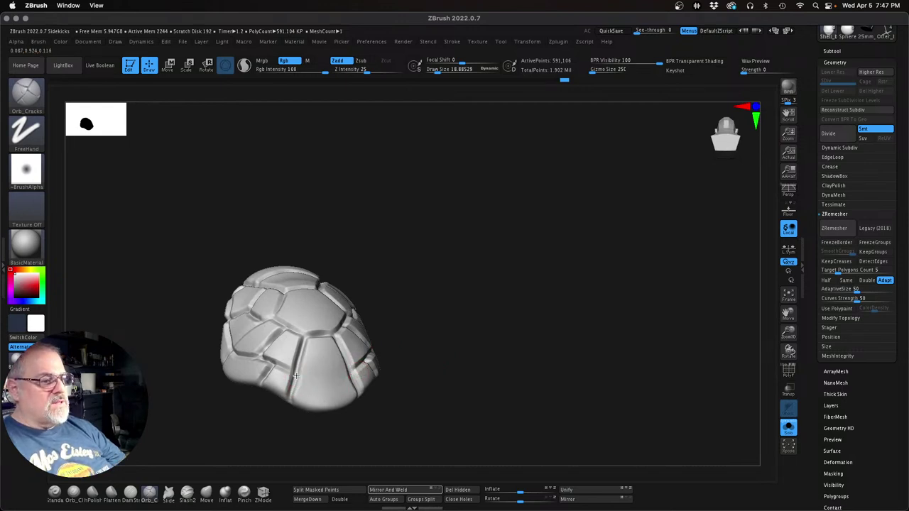
{"action": "left_click_drag", "start_coordinate": [294, 373], "coordinate": [347, 389]}
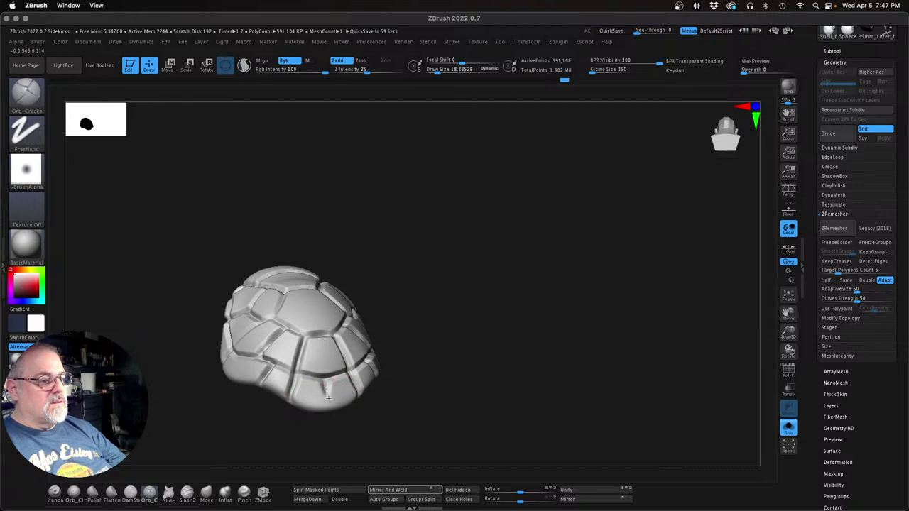
{"action": "left_click_drag", "start_coordinate": [453, 356], "coordinate": [568, 324]}
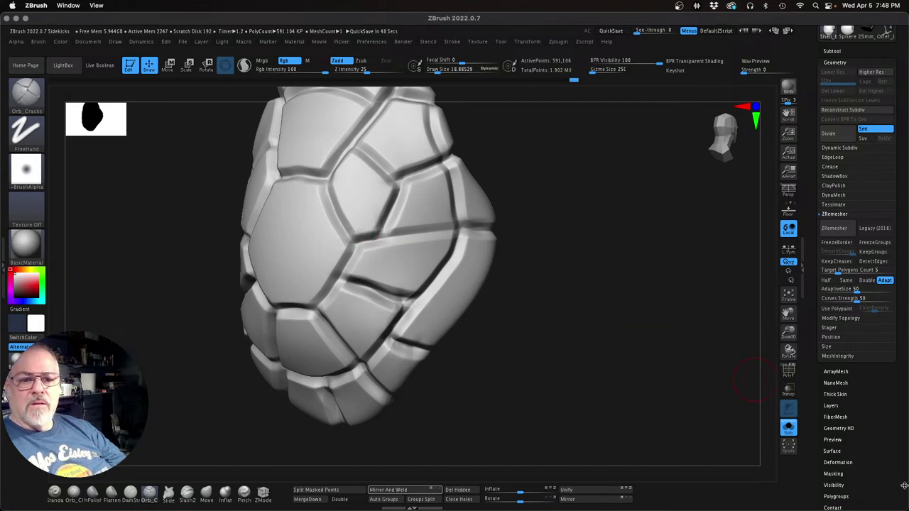
Step: Polish the whole back shell with the Polish deformation to soften the groove edges
{"action": "left_click", "coordinate": [838, 463]}
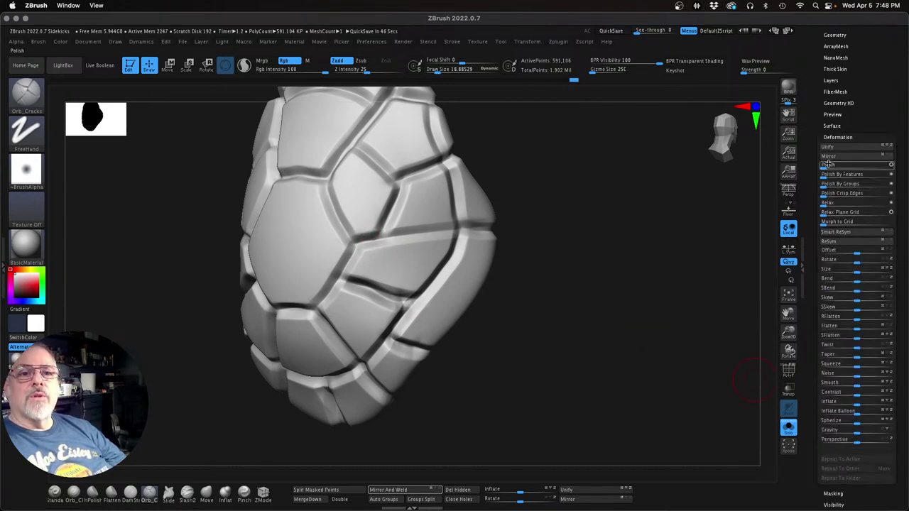
{"action": "left_click_drag", "start_coordinate": [824, 168], "coordinate": [860, 169]}
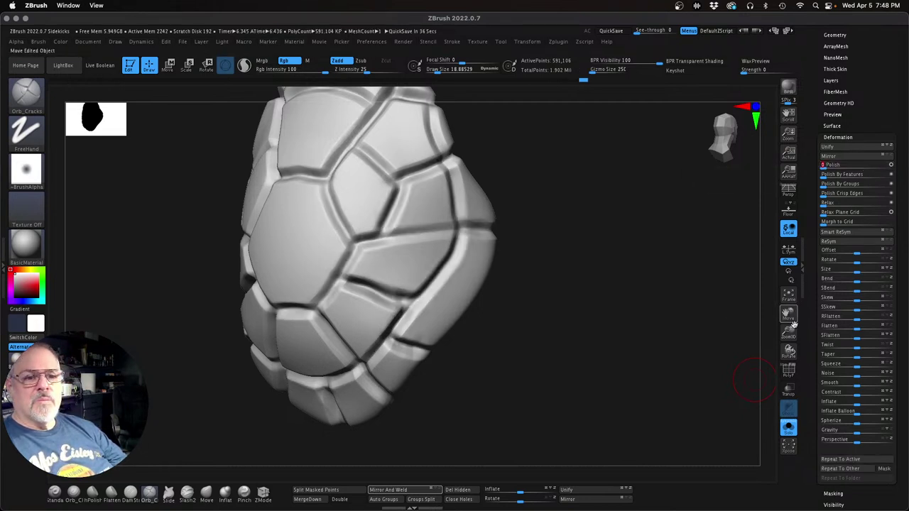
{"action": "left_click_drag", "start_coordinate": [788, 331], "coordinate": [749, 406]}
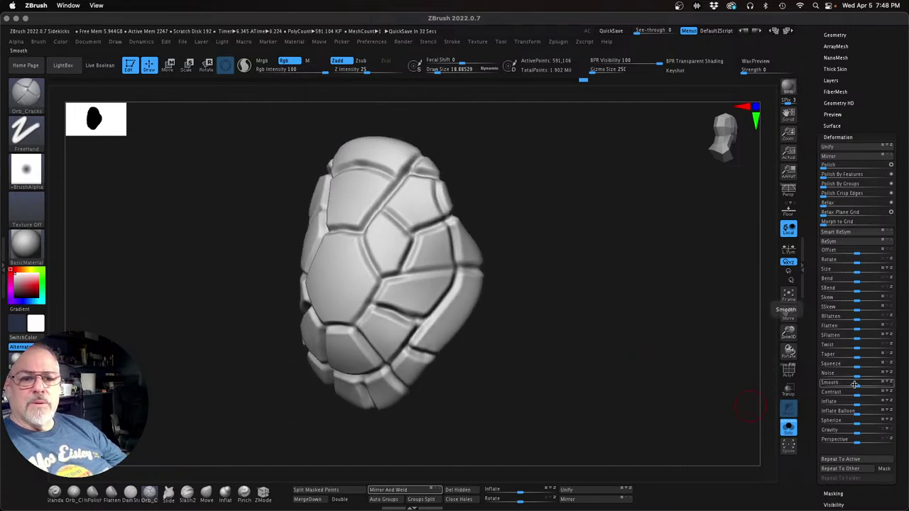
Step: Inflate the back shell slightly with the Inflate deformation, comparing amounts of 1, 2 and 4
{"action": "left_click_drag", "start_coordinate": [860, 404], "coordinate": [858, 404]}
{"action": "key", "text": "ctrl+z"}
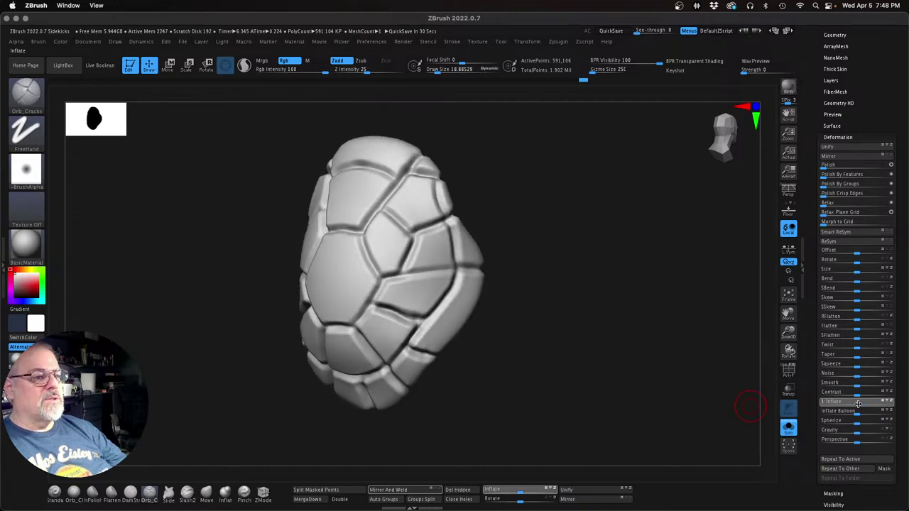
{"action": "left_click", "coordinate": [858, 404]}
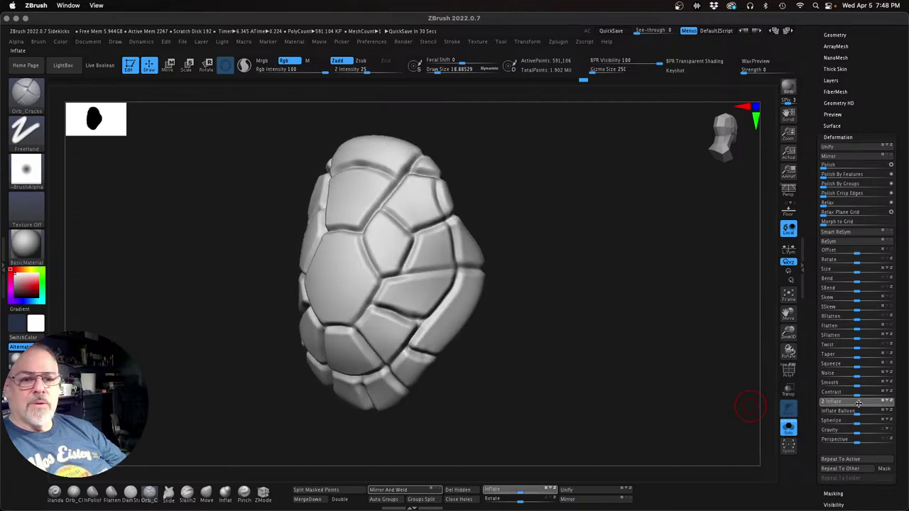
{"action": "left_click", "coordinate": [859, 403]}
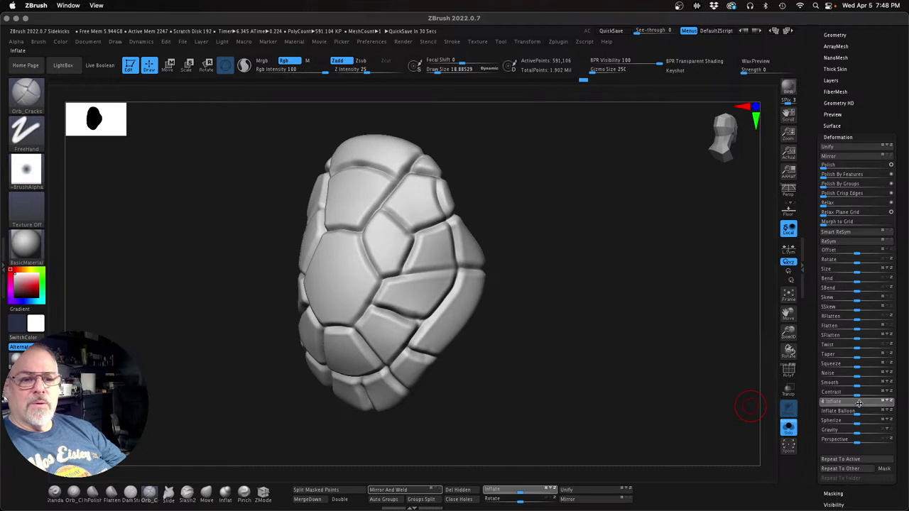
{"action": "key", "text": "ctrl+z"}
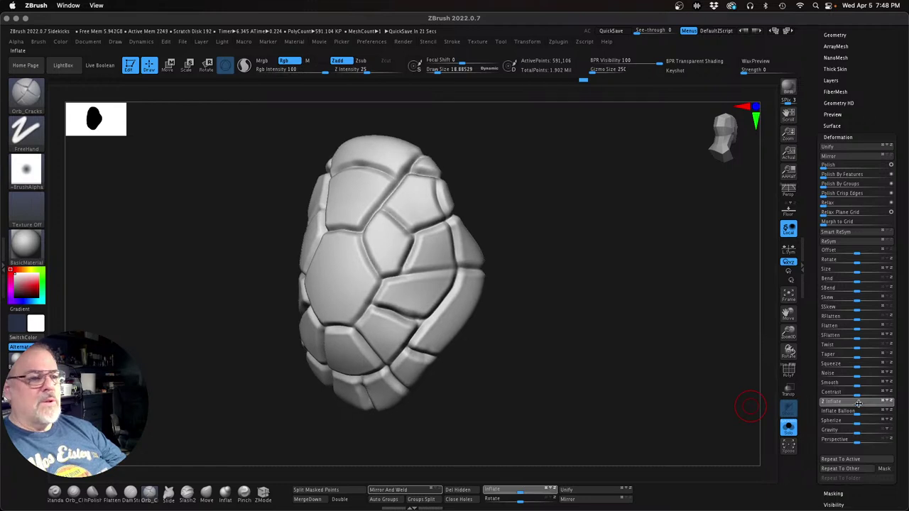
{"action": "key", "text": "ctrl+shift+z"}
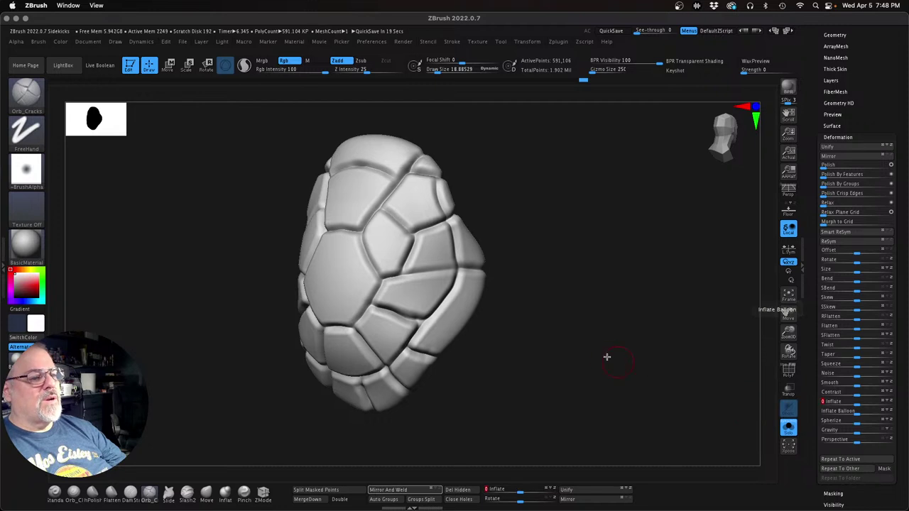
Step: Apply the Polish deformation to the back shell at 100
{"action": "mouse_move", "coordinate": [604, 357]}
{"action": "left_mouse_down"}
{"action": "mouse_move", "coordinate": [645, 349]}
{"action": "mouse_move", "coordinate": [621, 358]}
{"action": "left_mouse_up"}
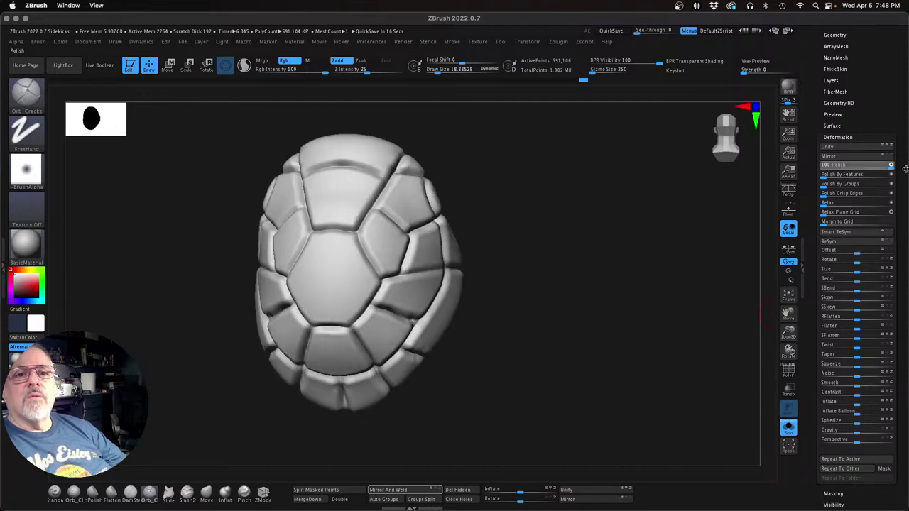
{"action": "left_click", "coordinate": [881, 165]}
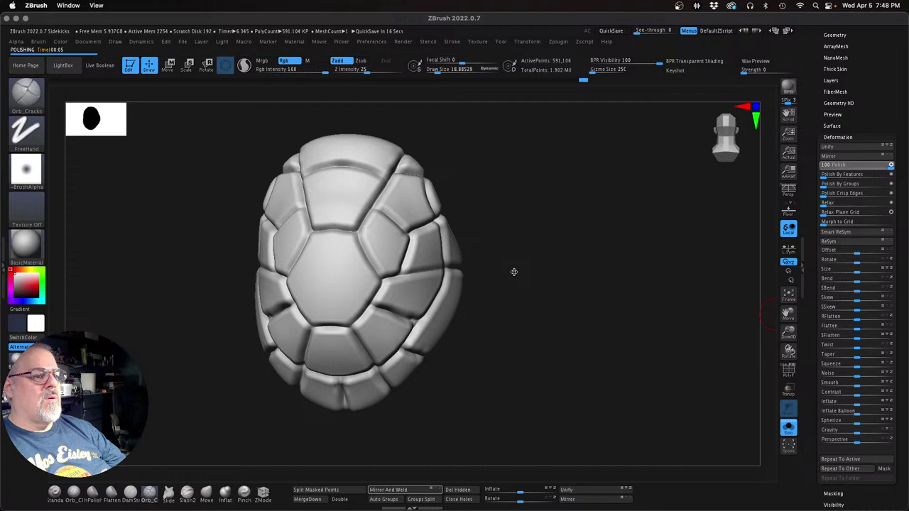
{"action": "left_click", "coordinate": [563, 392]}
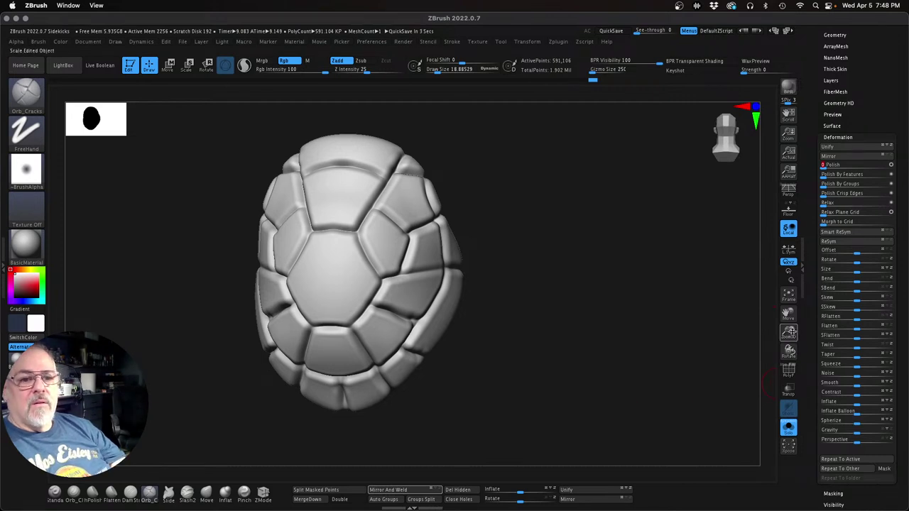
Step: Turn off Solo mode and view the complete turtle figure from the front
{"action": "left_click_drag", "start_coordinate": [788, 331], "coordinate": [642, 361]}
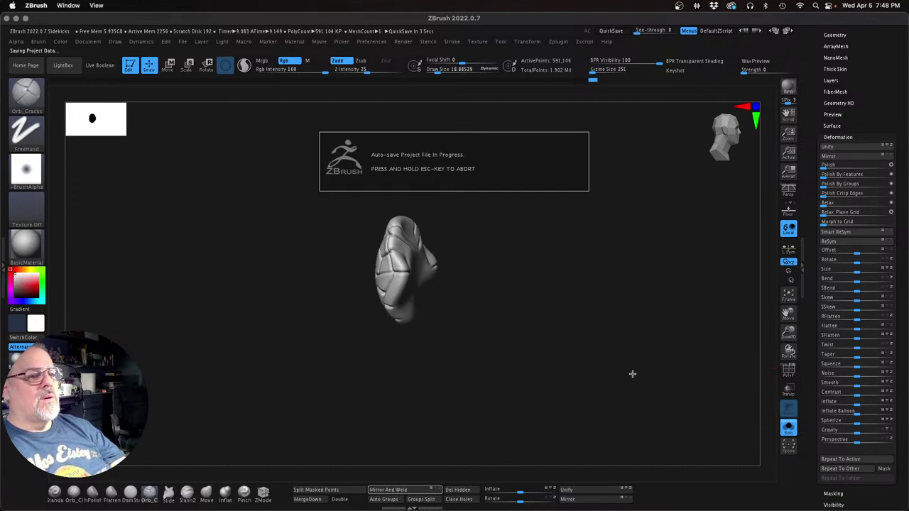
{"action": "left_click", "coordinate": [789, 428]}
{"action": "mouse_move", "coordinate": [649, 422]}
{"action": "left_mouse_down"}
{"action": "mouse_move", "coordinate": [671, 420]}
{"action": "mouse_move", "coordinate": [611, 417]}
{"action": "mouse_move", "coordinate": [602, 405]}
{"action": "left_mouse_up"}
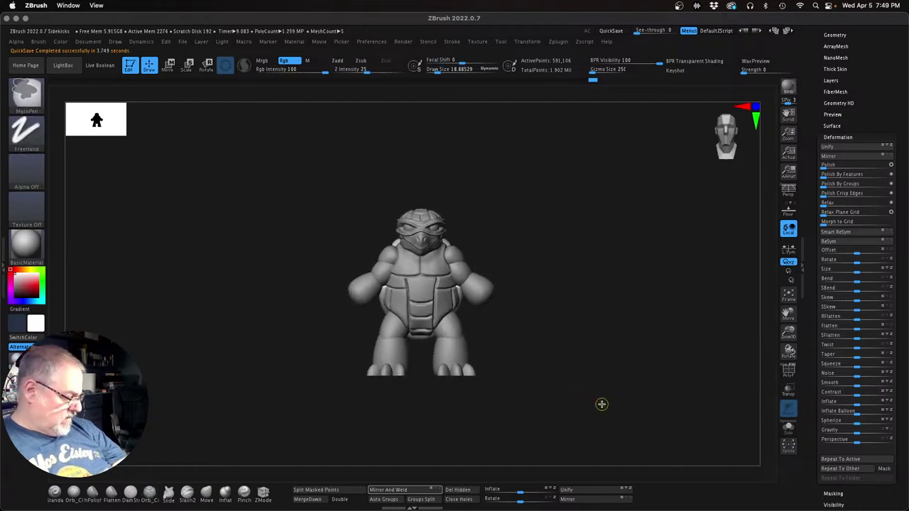
Step: Save the project as Sidekicks.ZPR in the SIDEKICKS folder, replacing the existing file
{"action": "key", "text": "ctrl+s"}
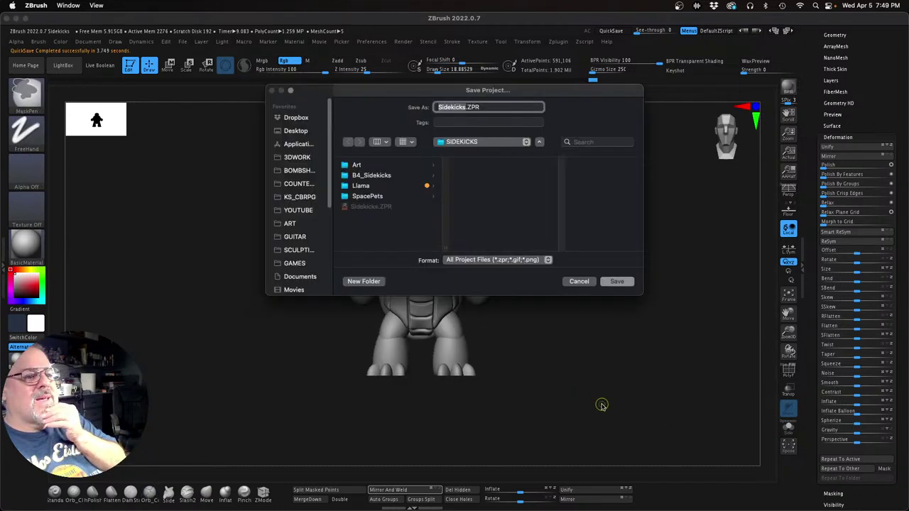
{"action": "left_click", "coordinate": [617, 281]}
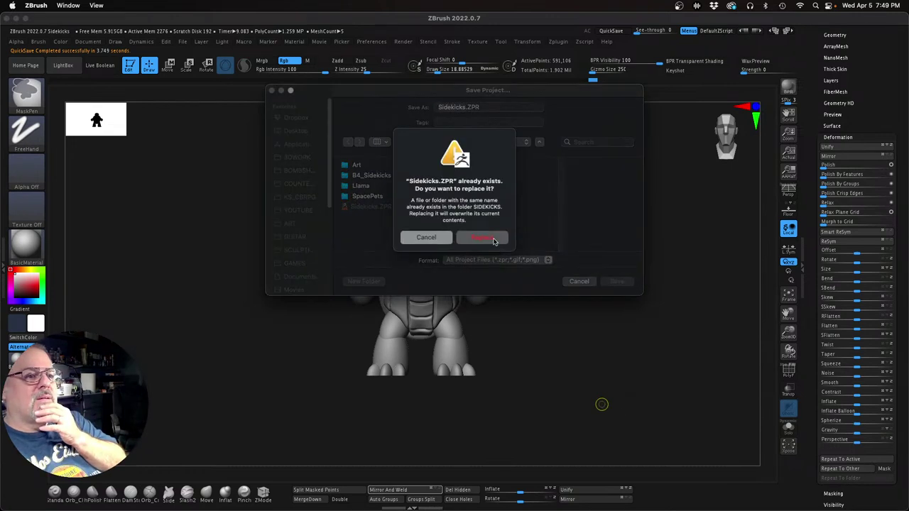
{"action": "left_click", "coordinate": [489, 232]}
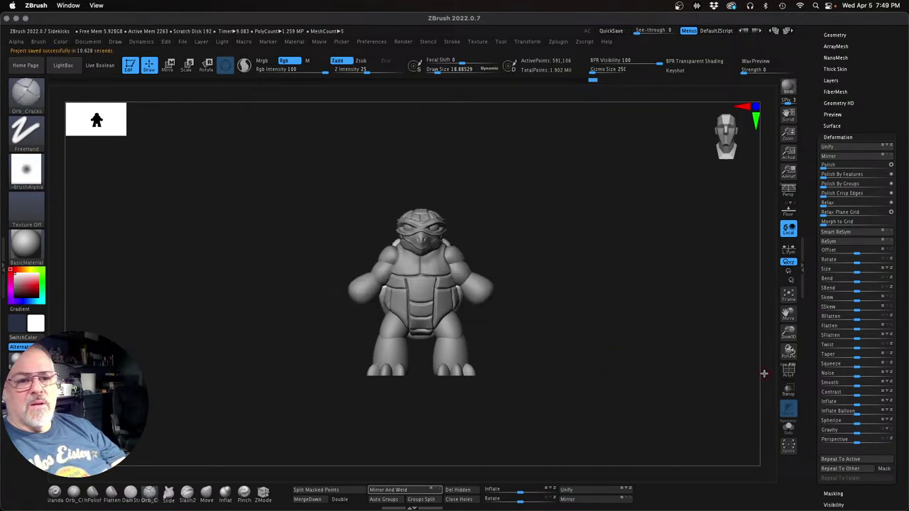
{"action": "left_click_drag", "start_coordinate": [785, 334], "coordinate": [791, 345]}
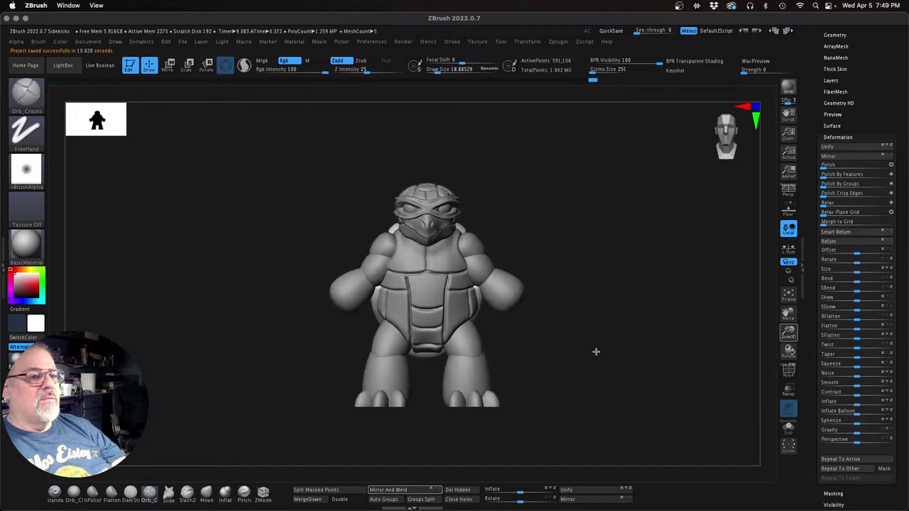
Step: Examine the complete turtle figure from the front, side and three-quarter angles, both close up and at a reduced size
{"action": "left_click_drag", "start_coordinate": [595, 352], "coordinate": [540, 372]}
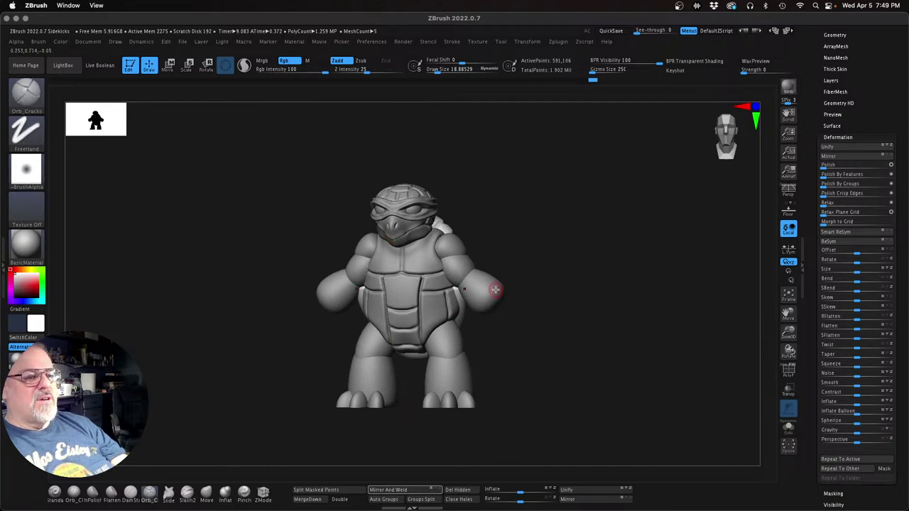
{"action": "left_click_drag", "start_coordinate": [653, 412], "coordinate": [597, 404]}
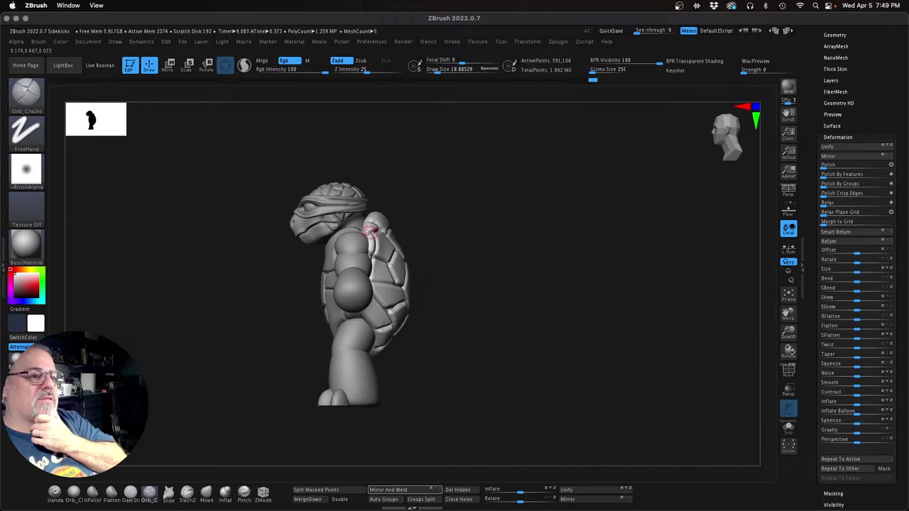
{"action": "left_click_drag", "start_coordinate": [498, 301], "coordinate": [393, 304]}
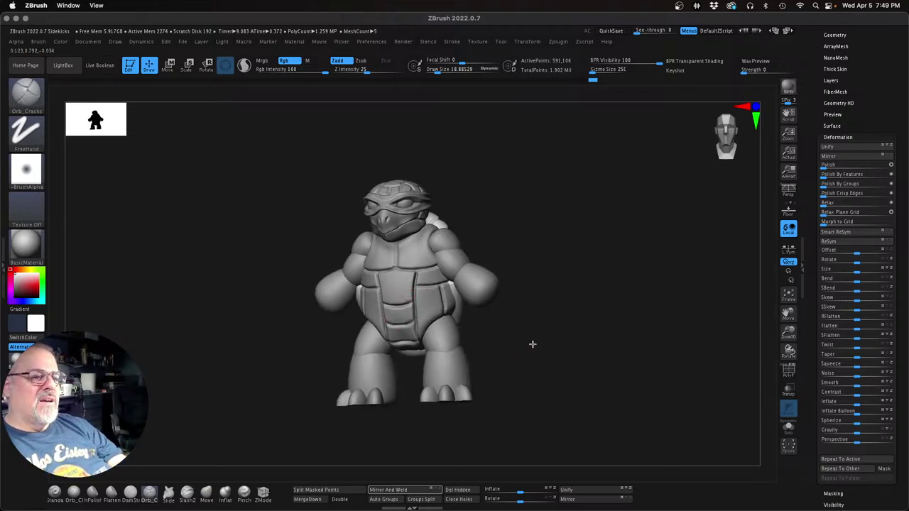
{"action": "left_click_drag", "start_coordinate": [532, 345], "coordinate": [483, 328]}
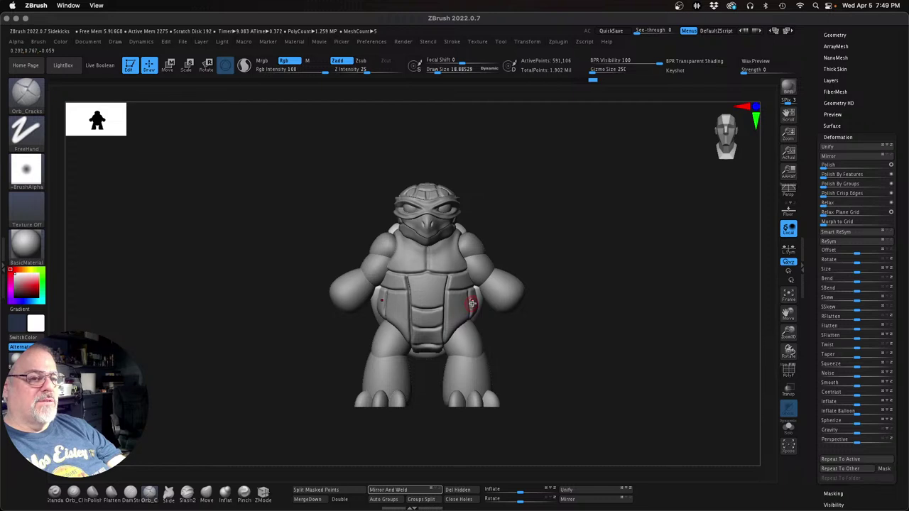
{"action": "left_click_drag", "start_coordinate": [593, 373], "coordinate": [613, 382]}
{"action": "left_click_drag", "start_coordinate": [784, 331], "coordinate": [761, 331]}
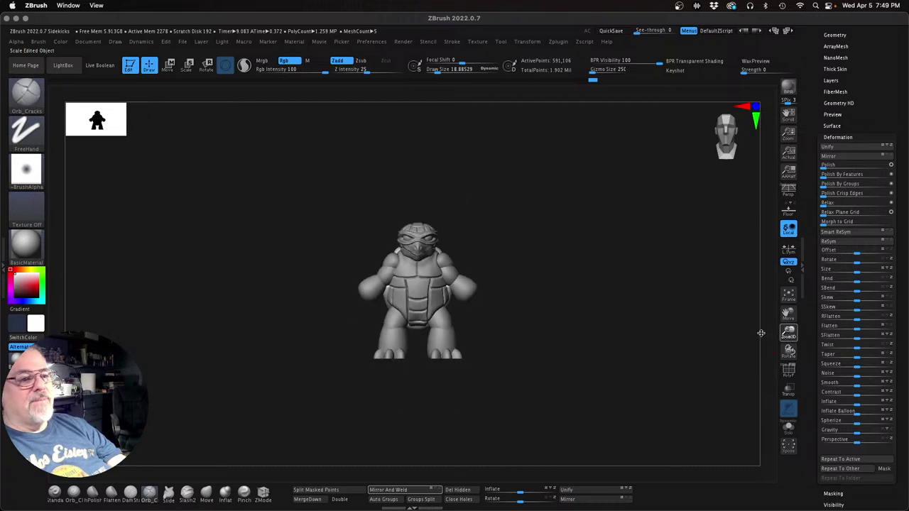
{"action": "mouse_move", "coordinate": [607, 353]}
{"action": "left_mouse_down", "text": "alt"}
{"action": "mouse_move", "coordinate": [625, 347]}
{"action": "mouse_move", "coordinate": [604, 350]}
{"action": "left_mouse_up", "text": "alt"}
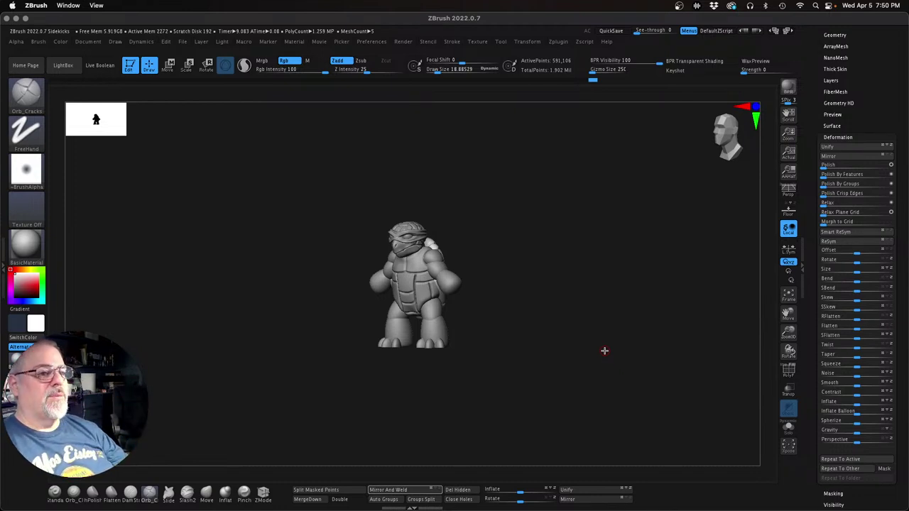
{"action": "left_click_drag", "start_coordinate": [604, 351], "coordinate": [582, 362]}
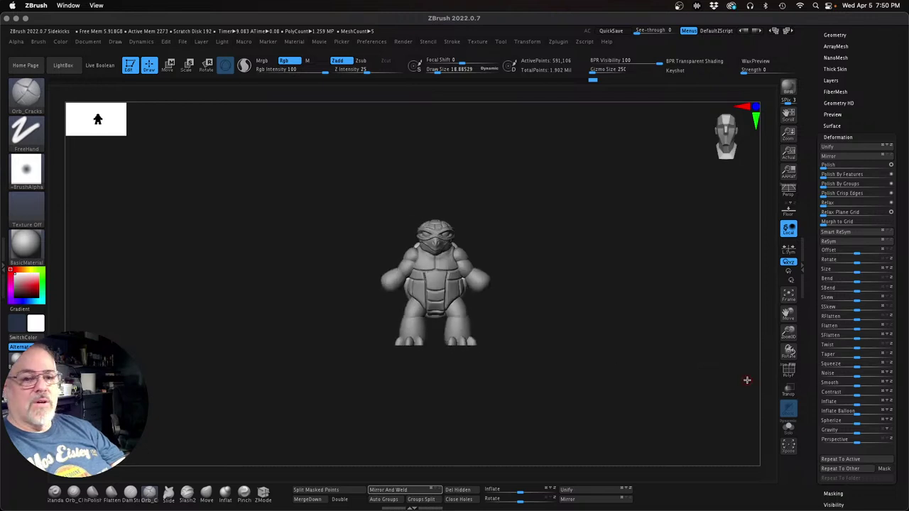
{"action": "left_click_drag", "start_coordinate": [788, 333], "coordinate": [619, 382]}
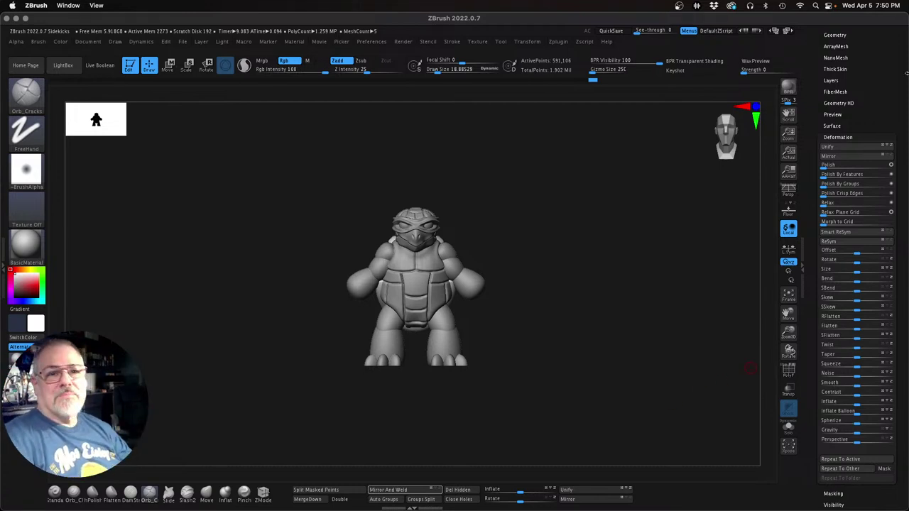
Step: Collapse the Deformation settings and inspect the turtle figure close up from a three-quarter front angle
{"action": "left_click", "coordinate": [871, 137]}
{"action": "left_click_drag", "start_coordinate": [871, 109], "coordinate": [876, 167]}
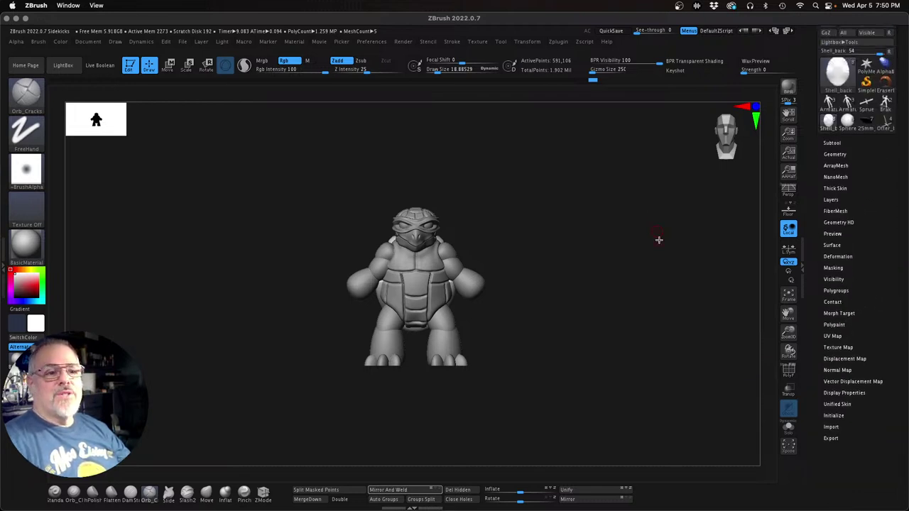
{"action": "left_click_drag", "start_coordinate": [658, 321], "coordinate": [651, 295]}
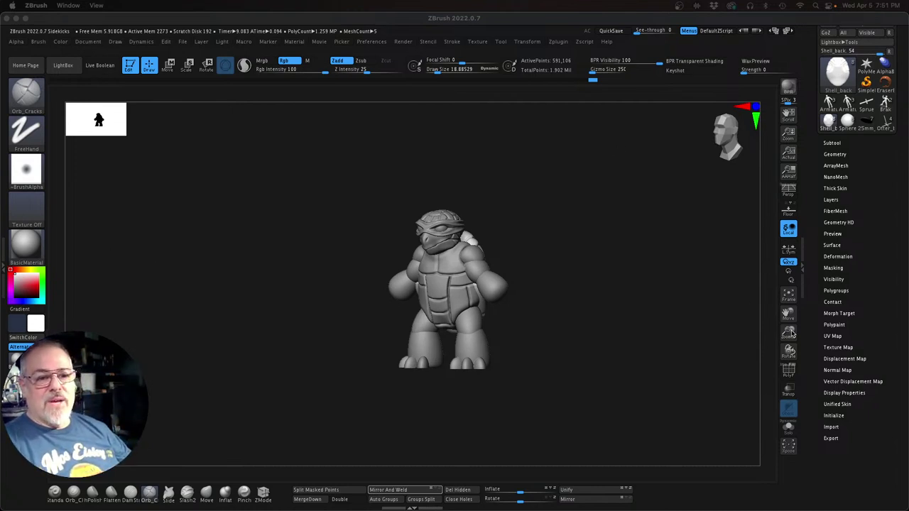
{"action": "left_click_drag", "start_coordinate": [792, 333], "coordinate": [804, 344]}
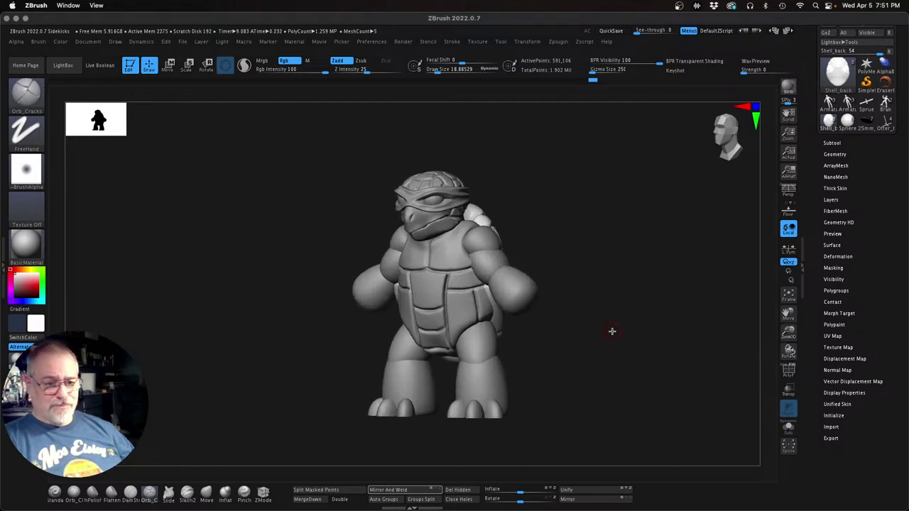